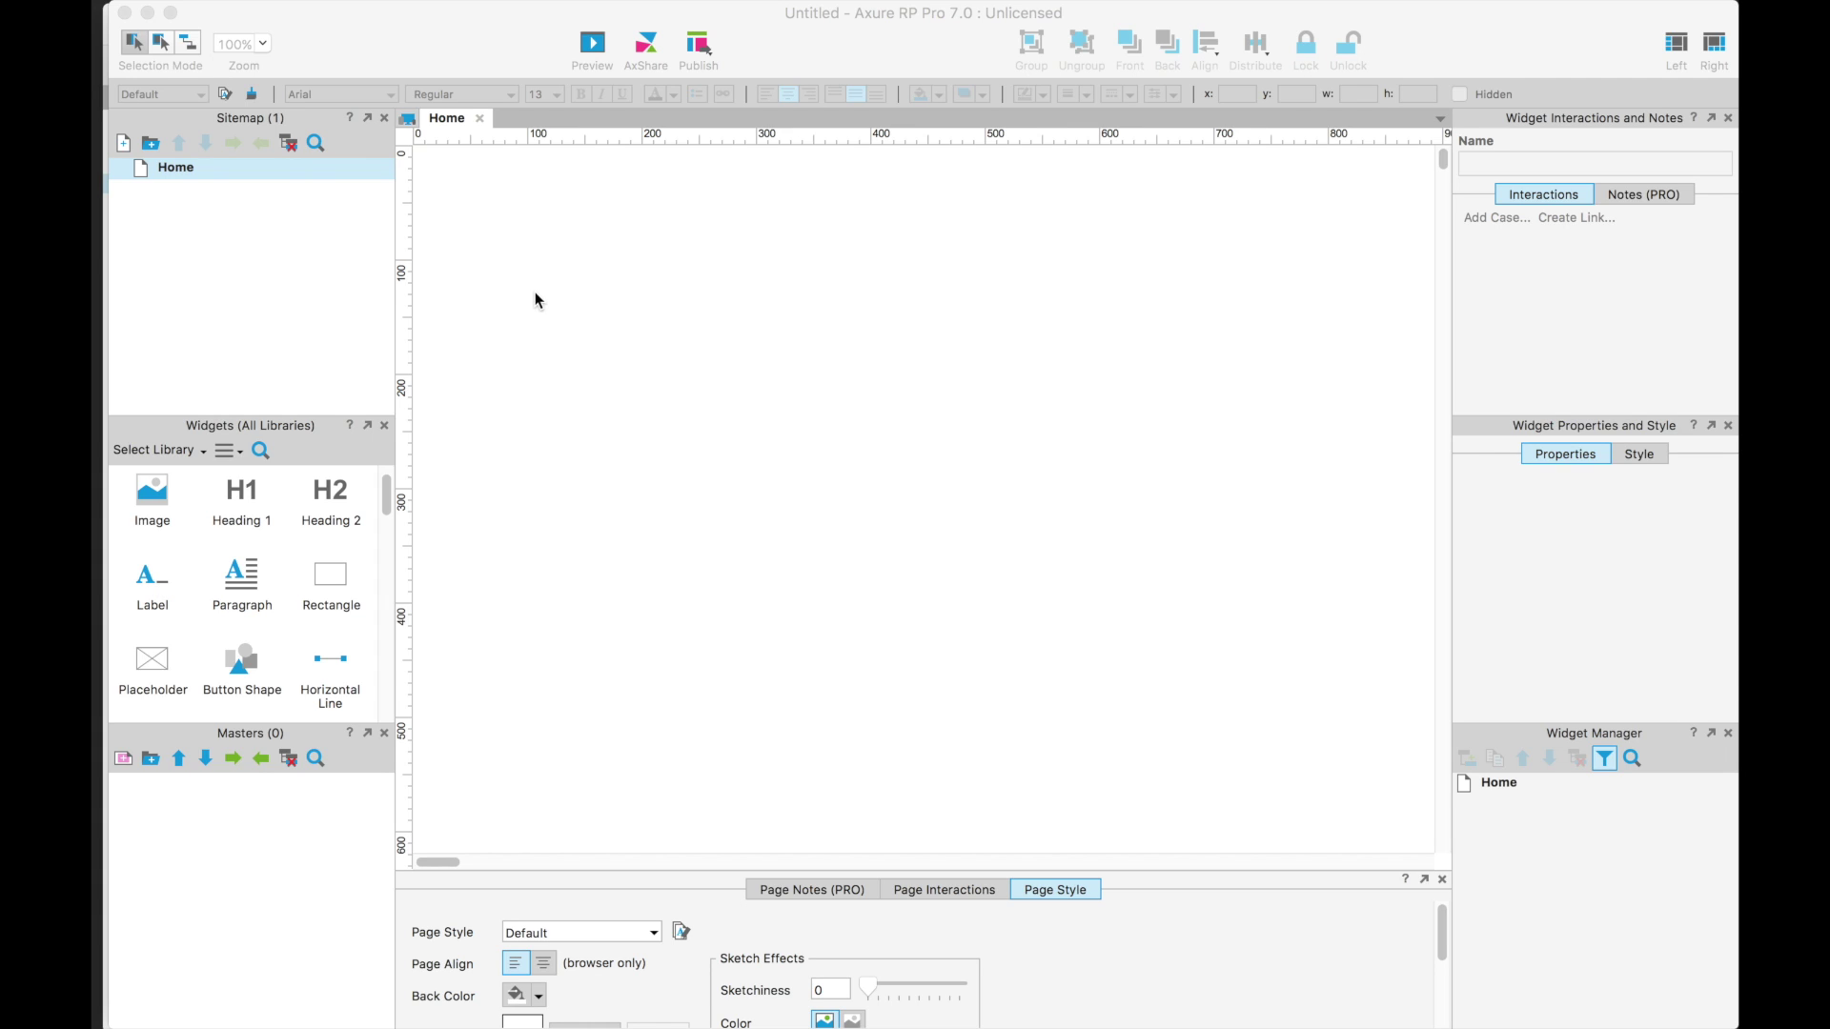
- Add an adaptive view to the project using the Portrait Phone (320 x any and below) preset
{"action": "left_click", "coordinate": [407, 130]}
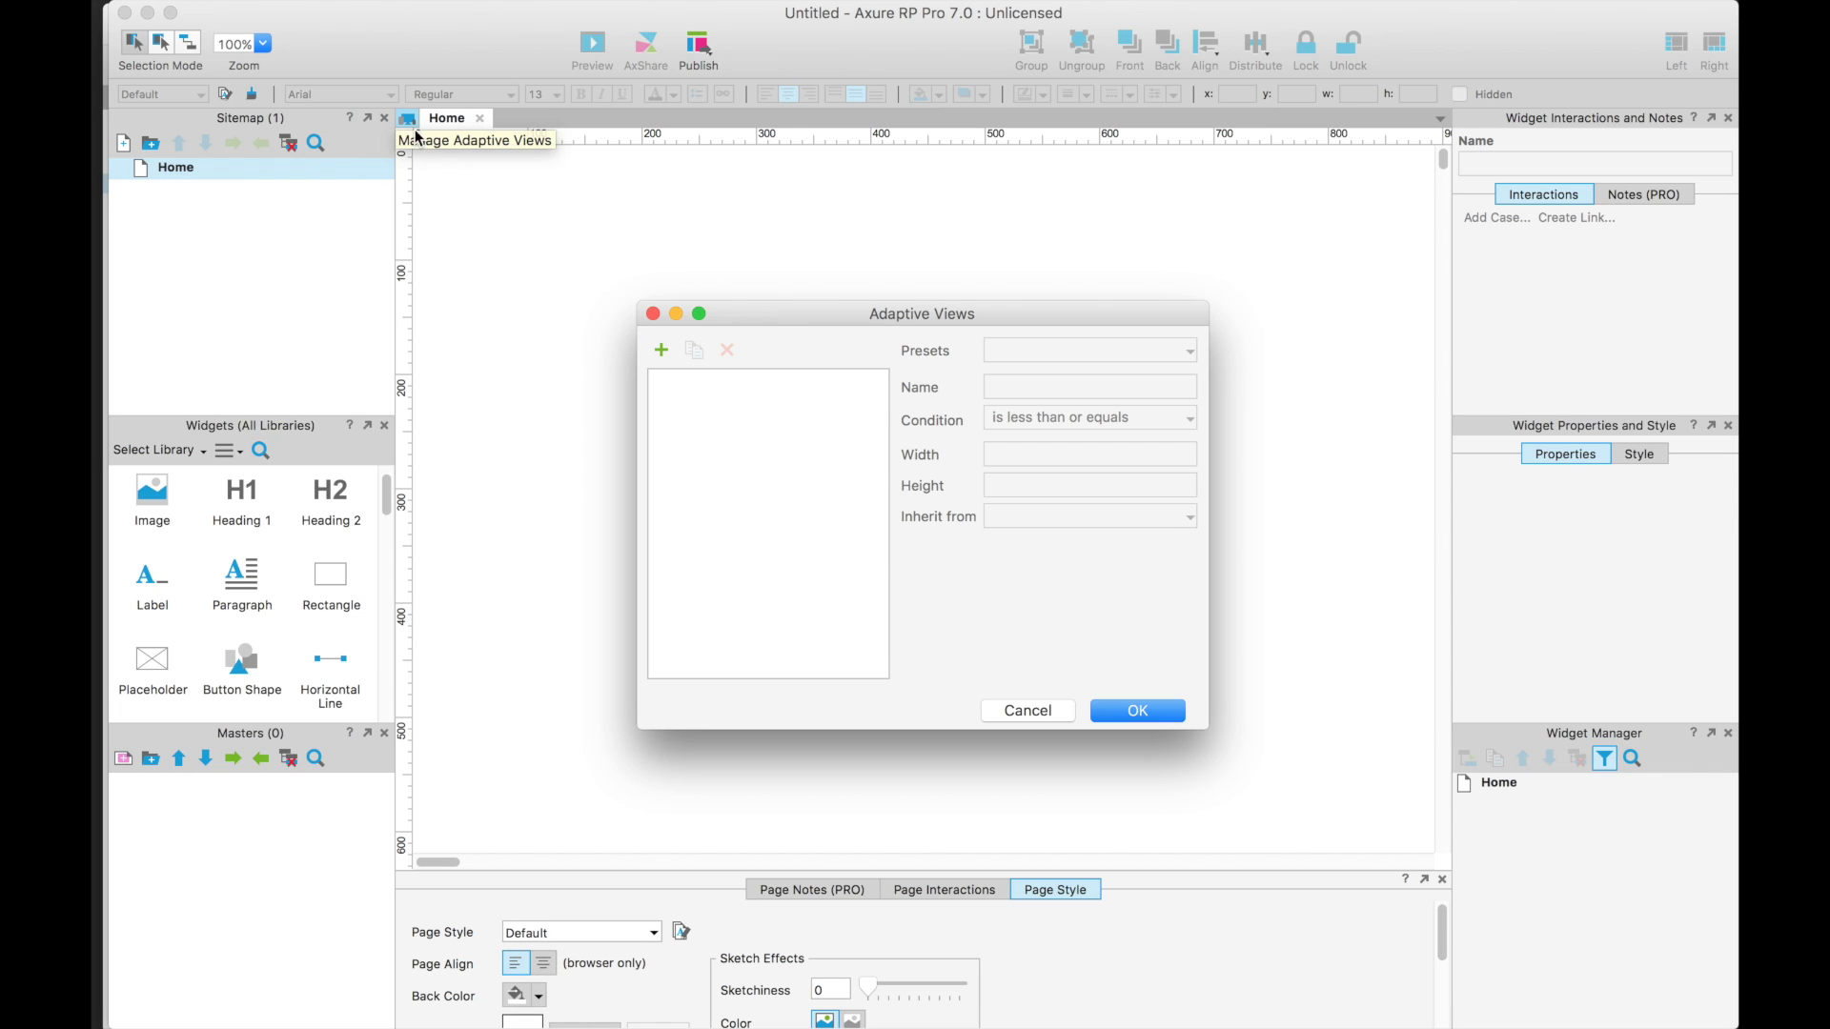
{"action": "left_click", "coordinate": [659, 353]}
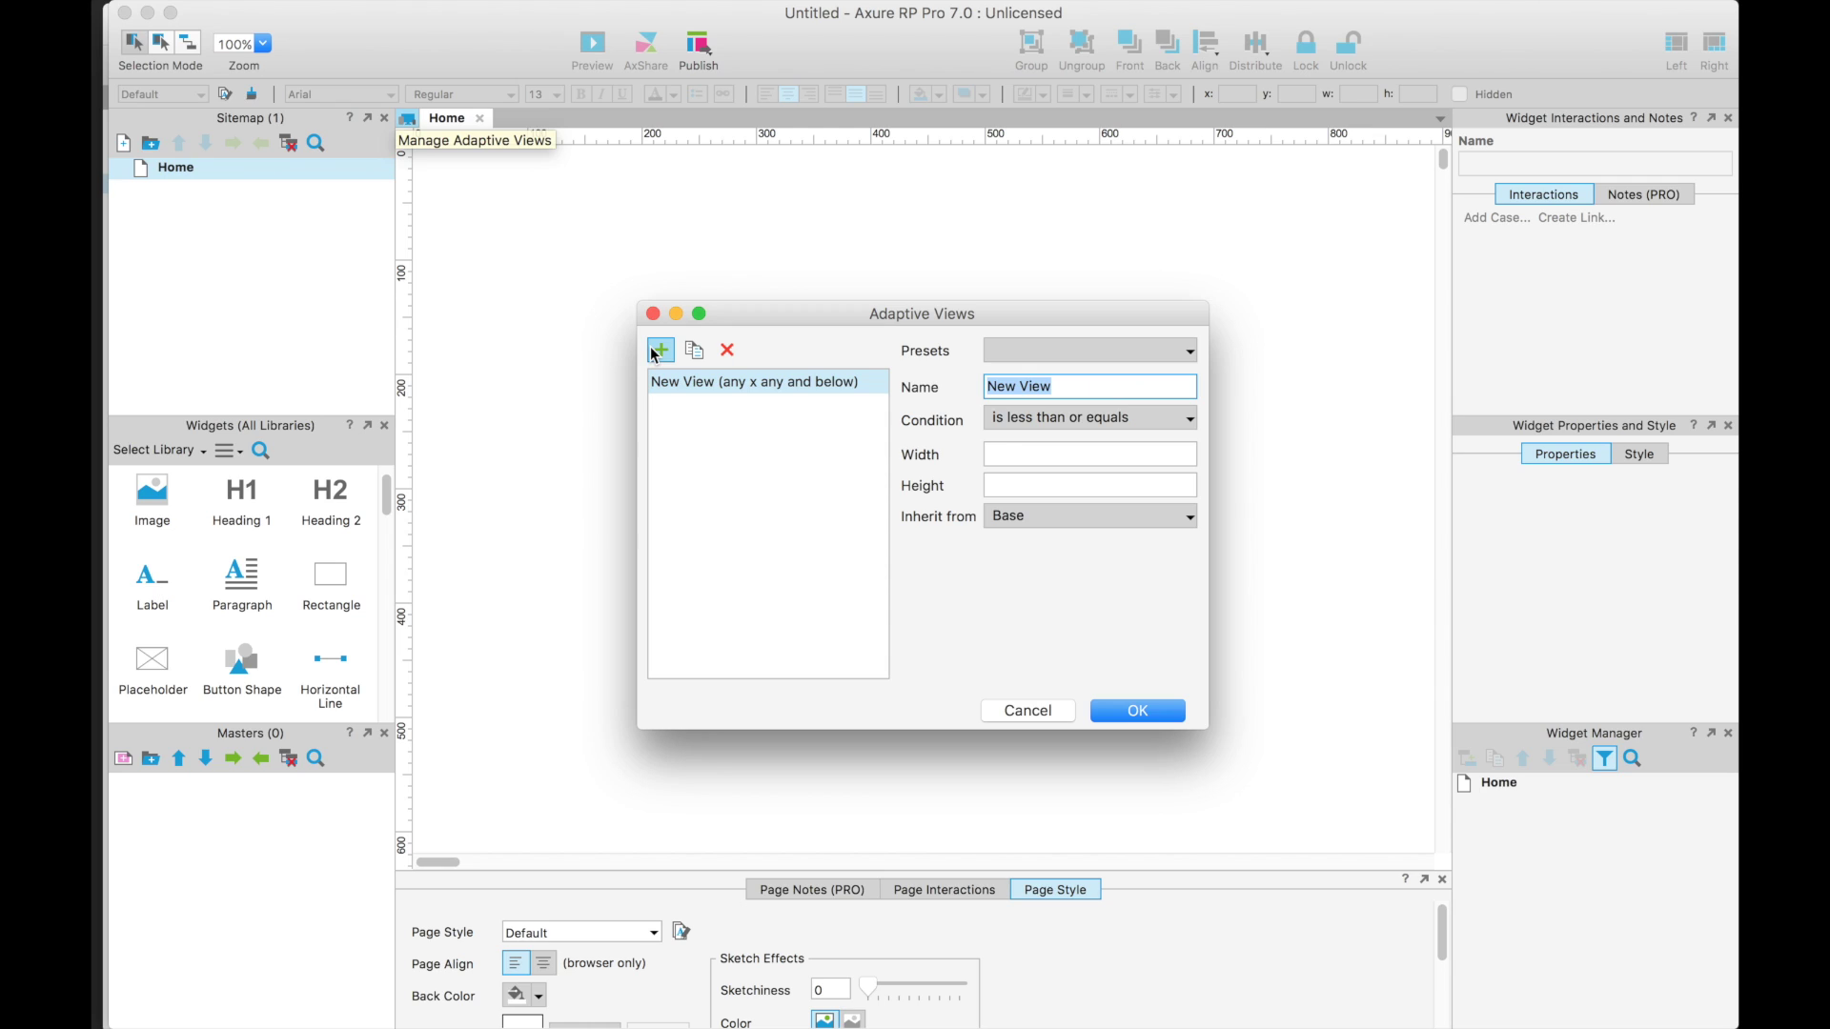
{"action": "left_click", "coordinate": [1025, 351]}
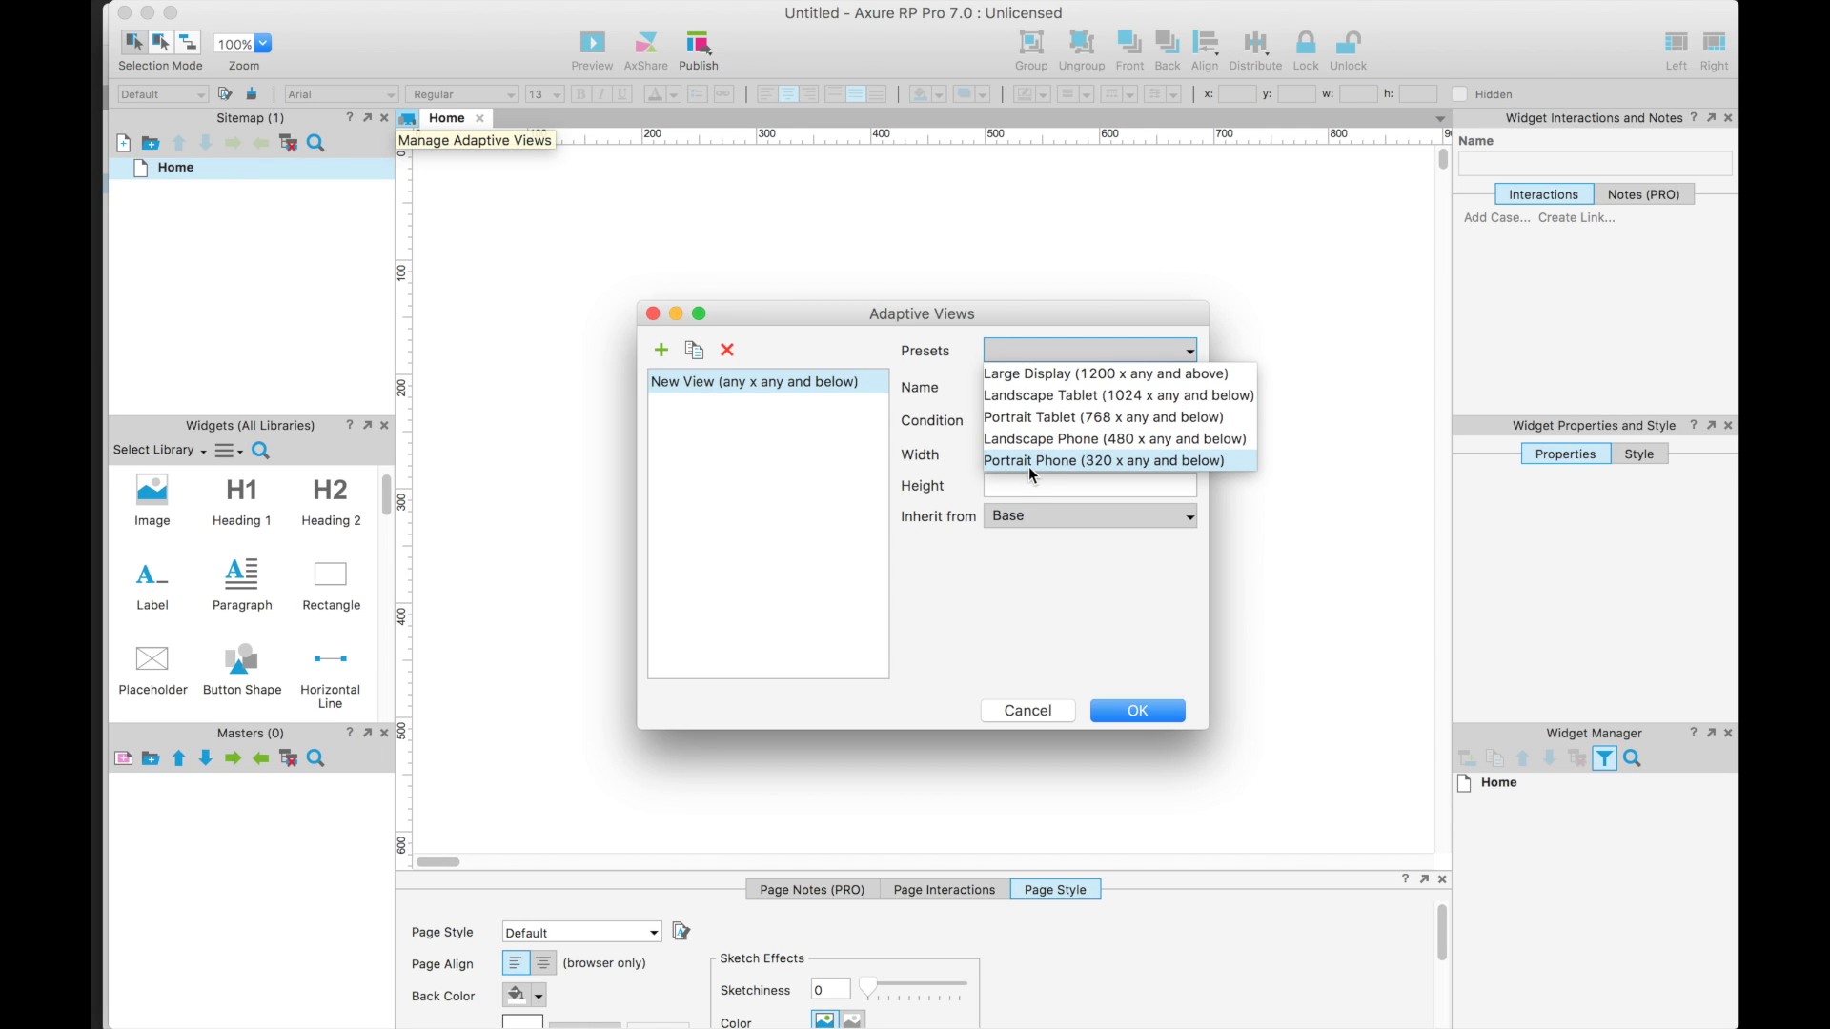
{"action": "left_click", "coordinate": [1037, 462]}
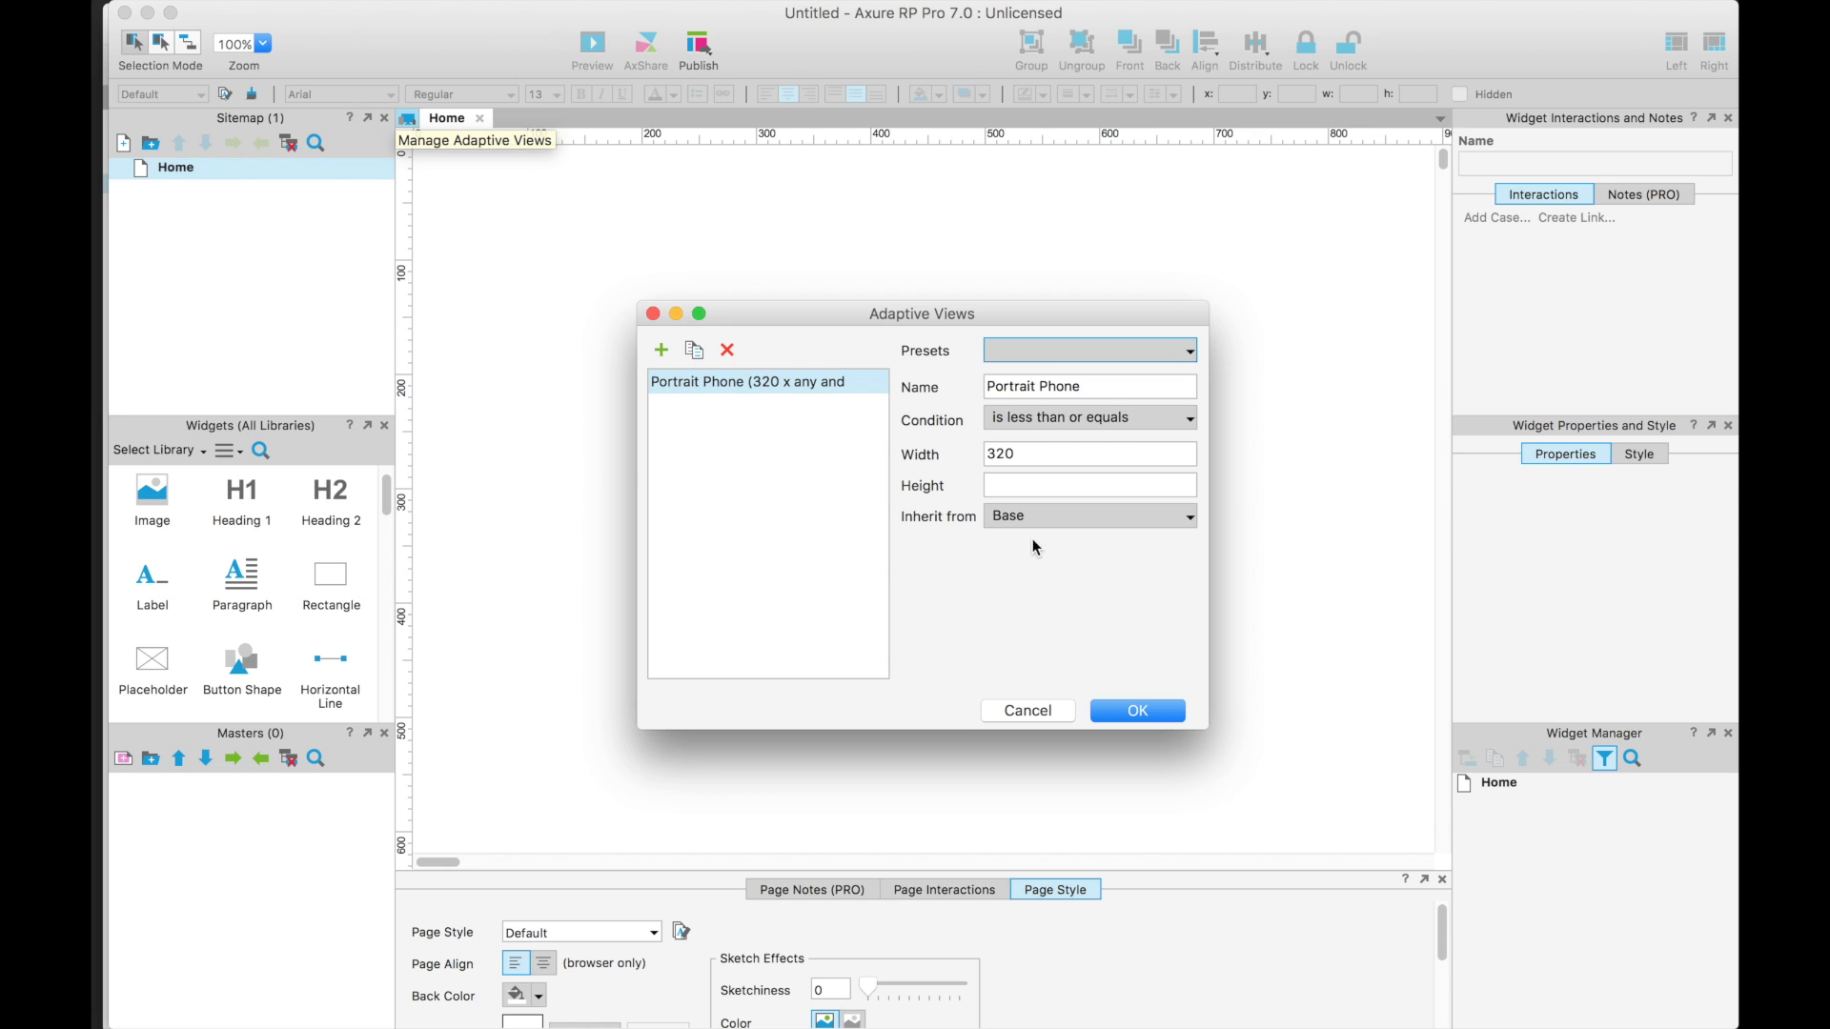
- Add a second adaptive view, inheriting from Portrait Phone, using the Portrait Tablet (768 x any and below) preset
{"action": "left_click", "coordinate": [664, 358]}
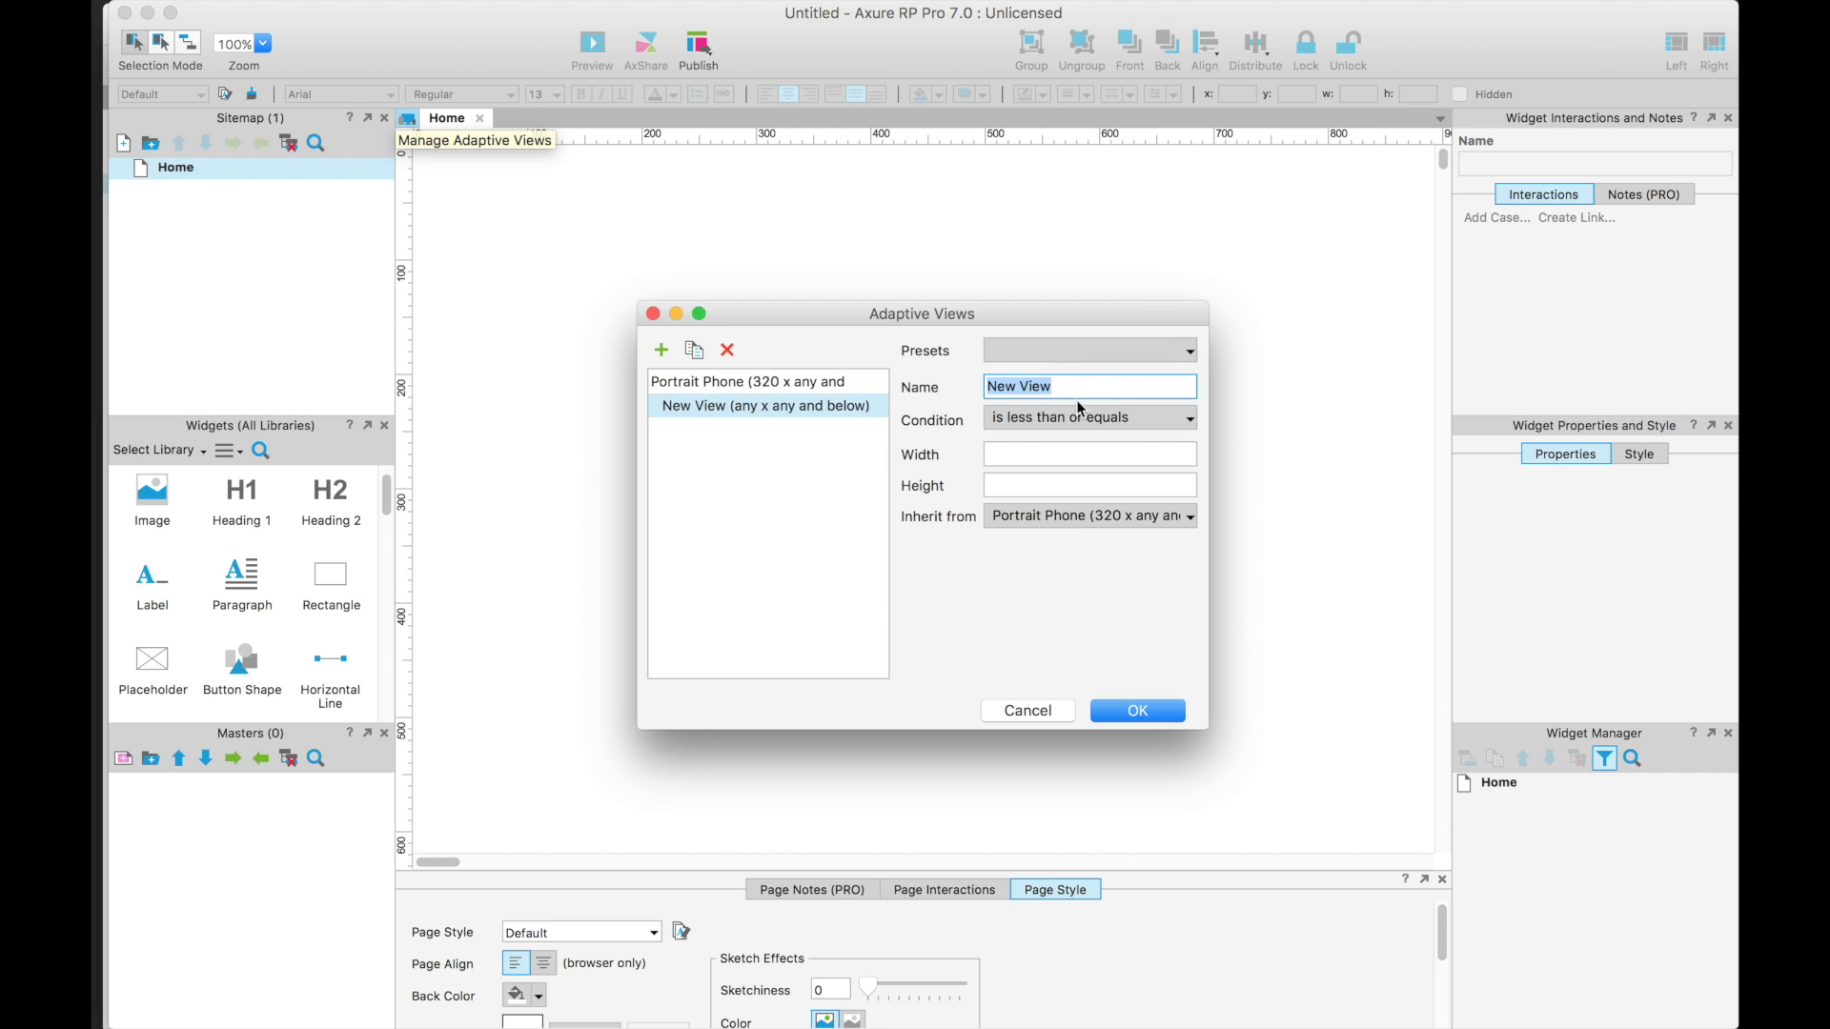
{"action": "left_click", "coordinate": [1100, 353]}
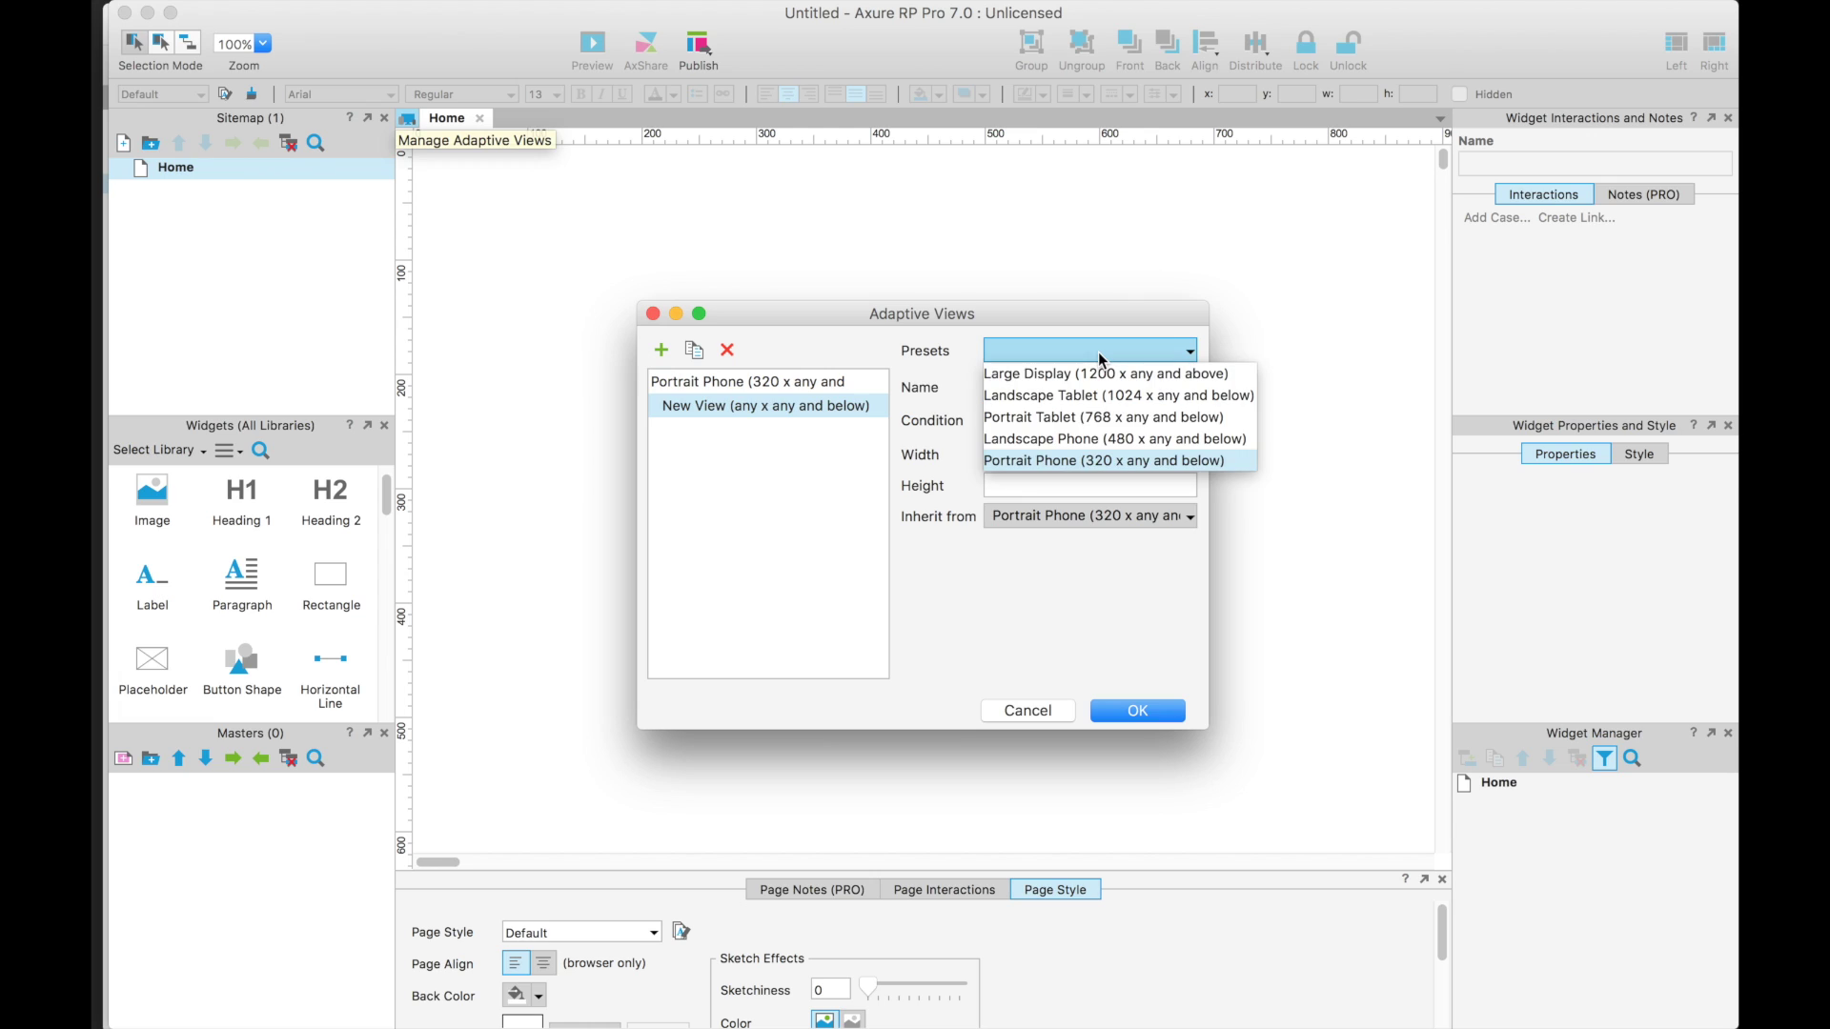
{"action": "left_click", "coordinate": [1080, 417]}
{"action": "left_click", "coordinate": [1015, 387]}
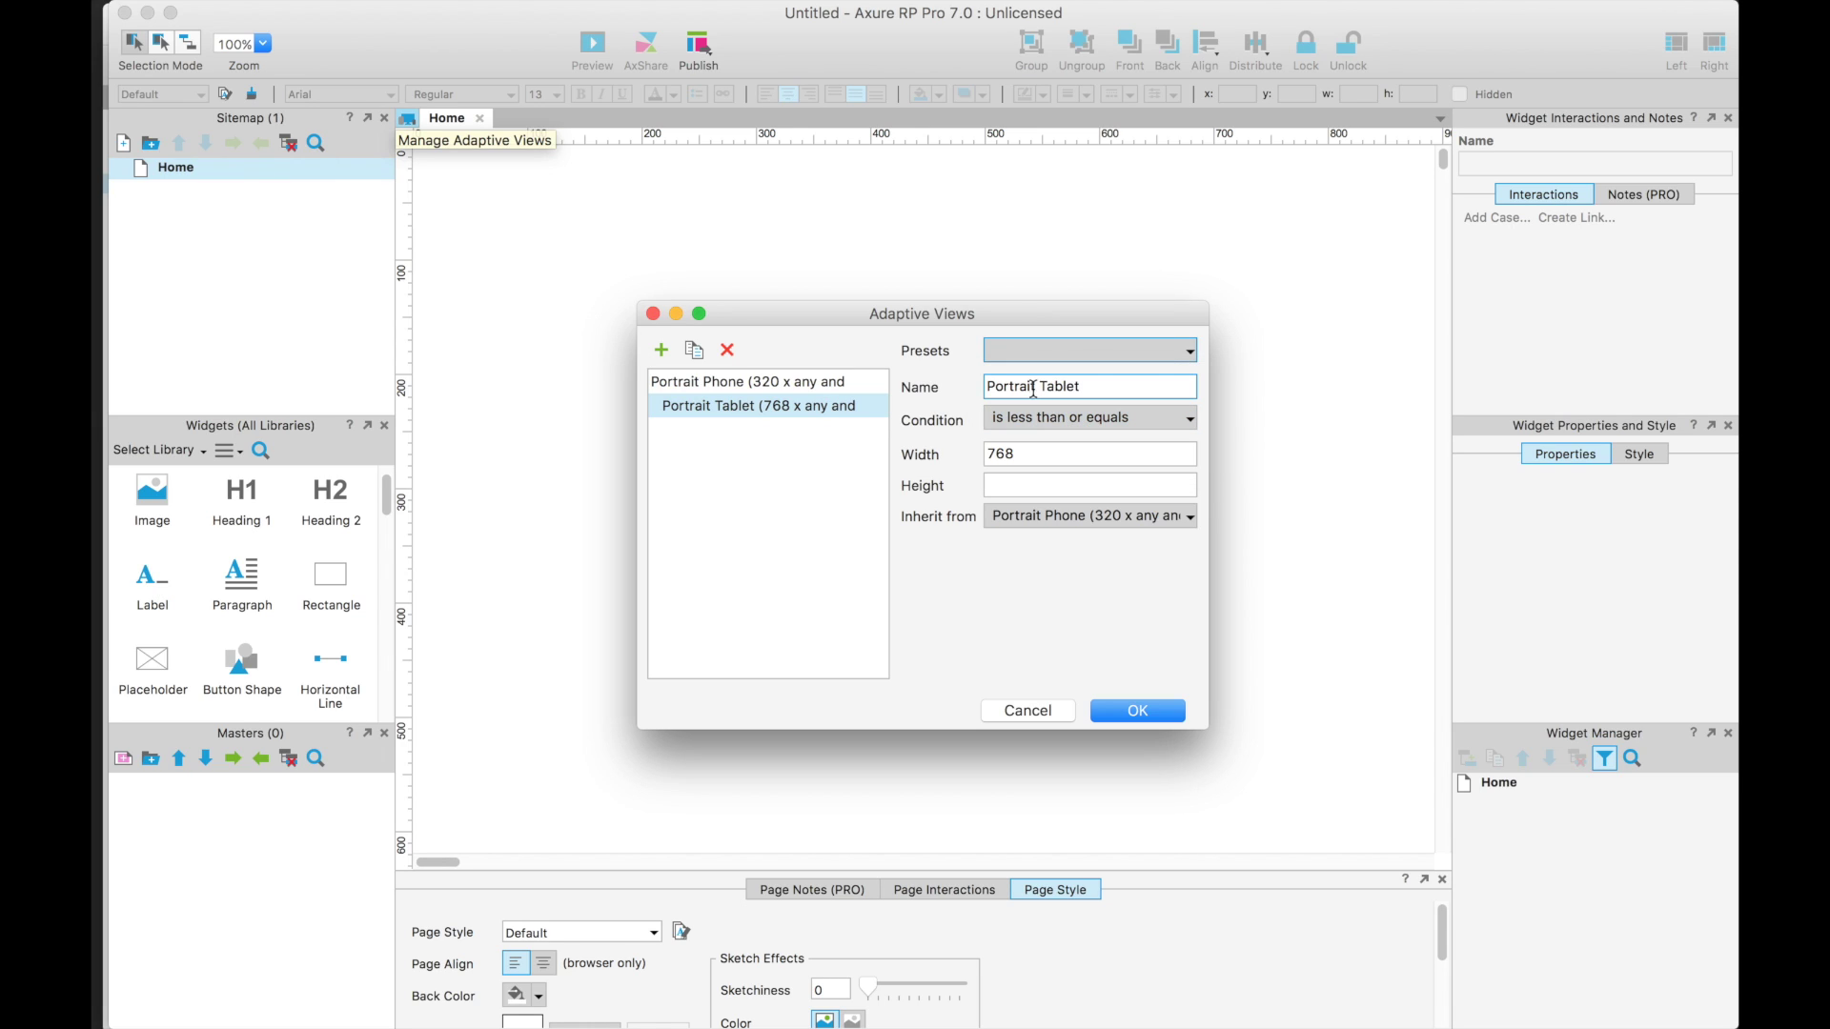
- Add a third adaptive view with the Large Display (1200 x any and above) preset, inheriting from Portrait Tablet, and save the views
{"action": "left_click", "coordinate": [661, 350]}
{"action": "left_click", "coordinate": [1052, 348]}
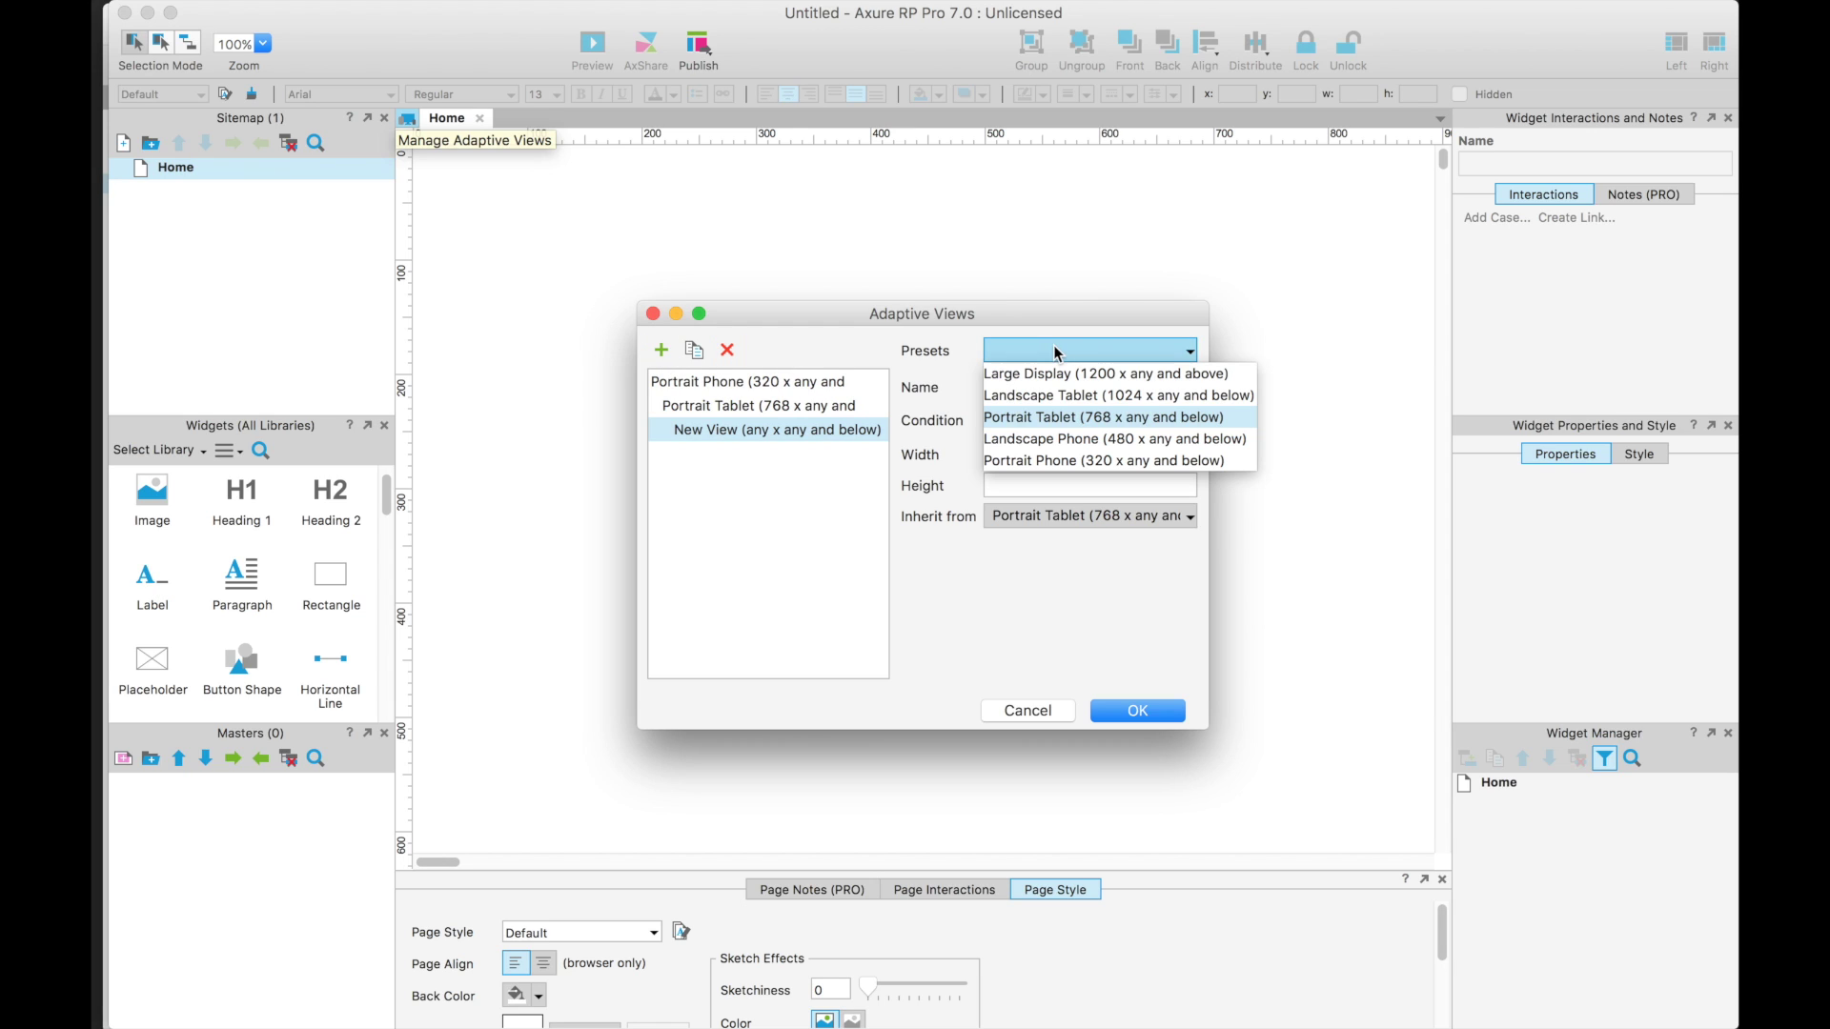
{"action": "left_click", "coordinate": [1054, 374]}
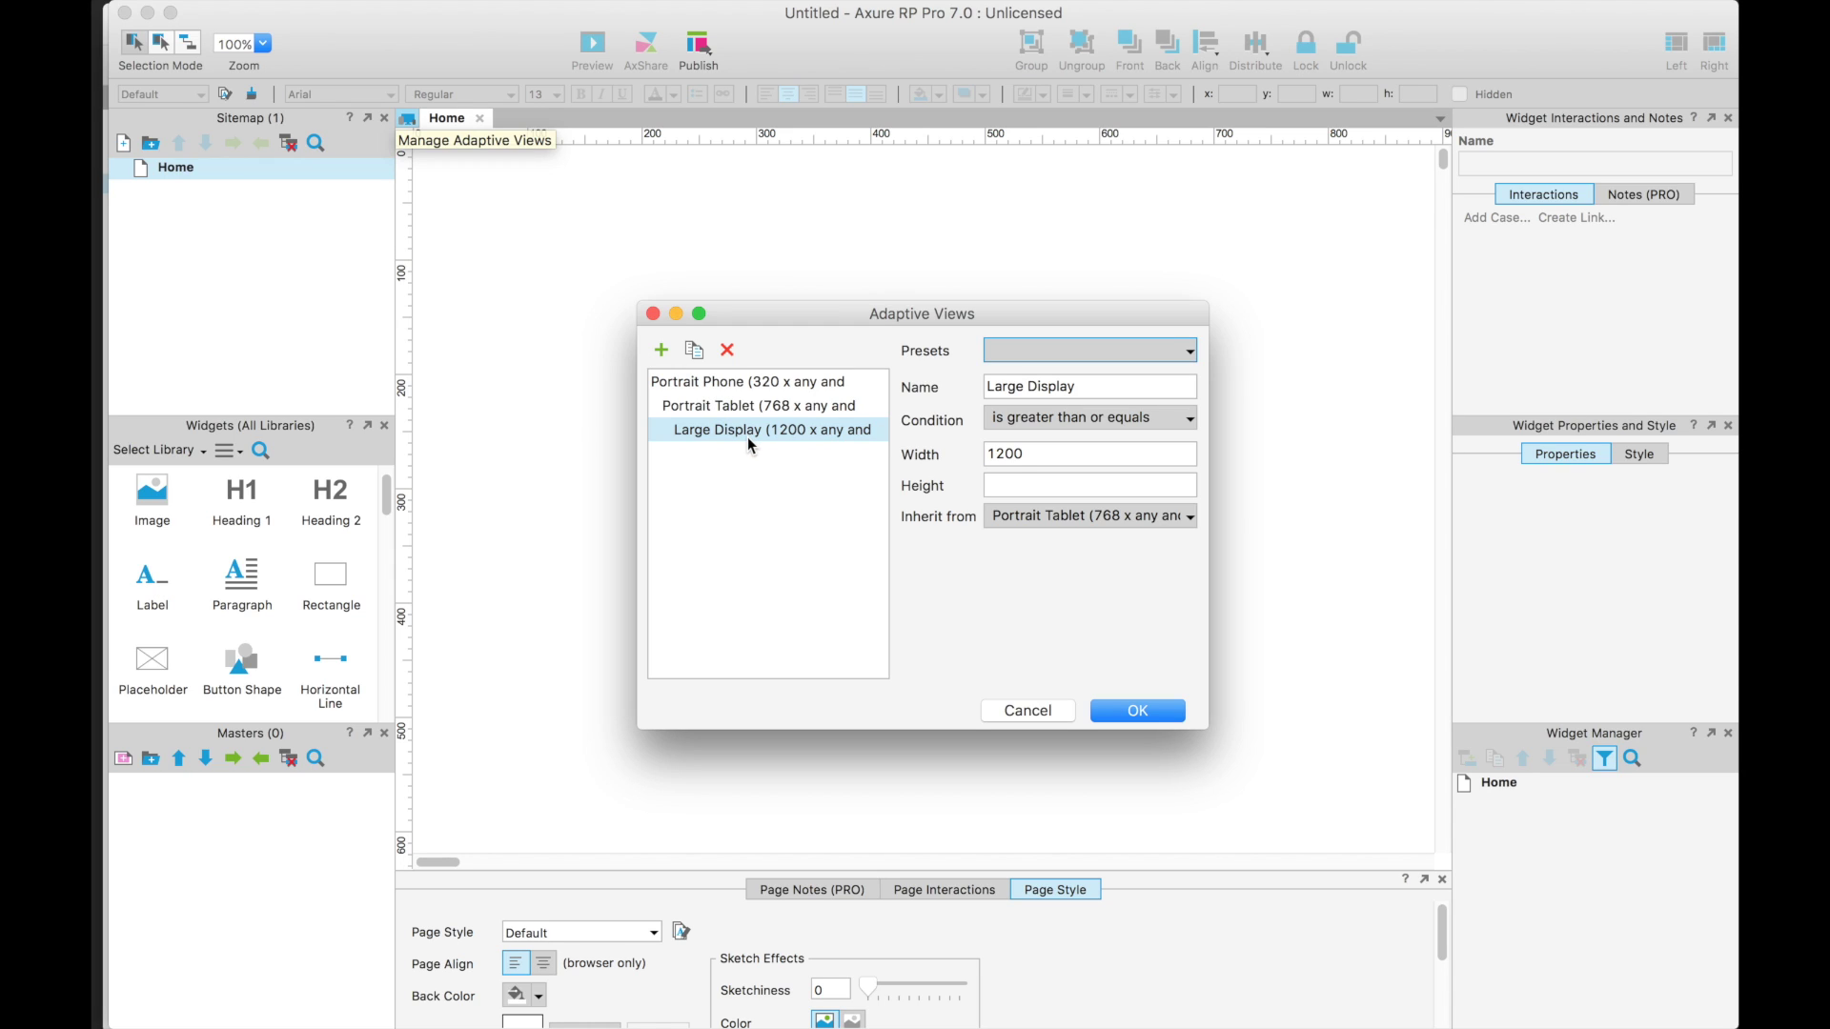
{"action": "left_click", "coordinate": [1014, 486]}
{"action": "left_click", "coordinate": [1131, 718]}
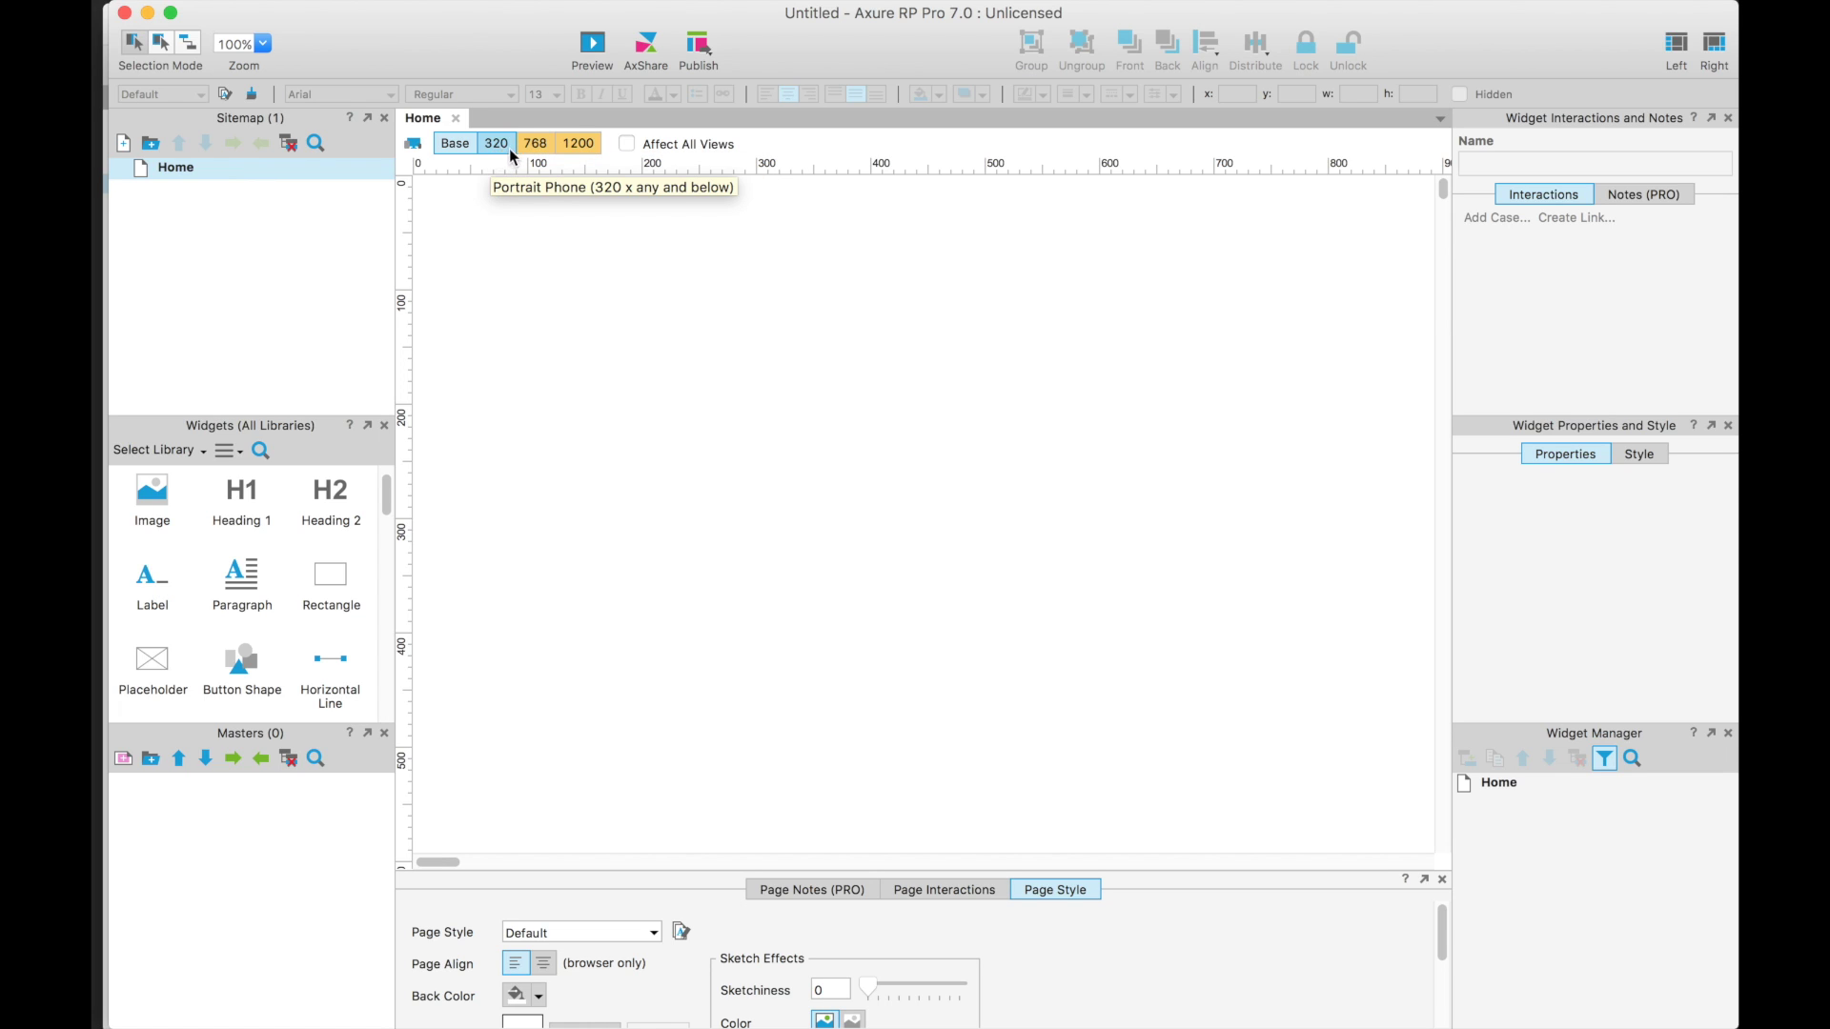
- Review the condition, width and inheritance settings of the Portrait Phone and Portrait Tablet adaptive views
{"action": "left_click", "coordinate": [418, 147]}
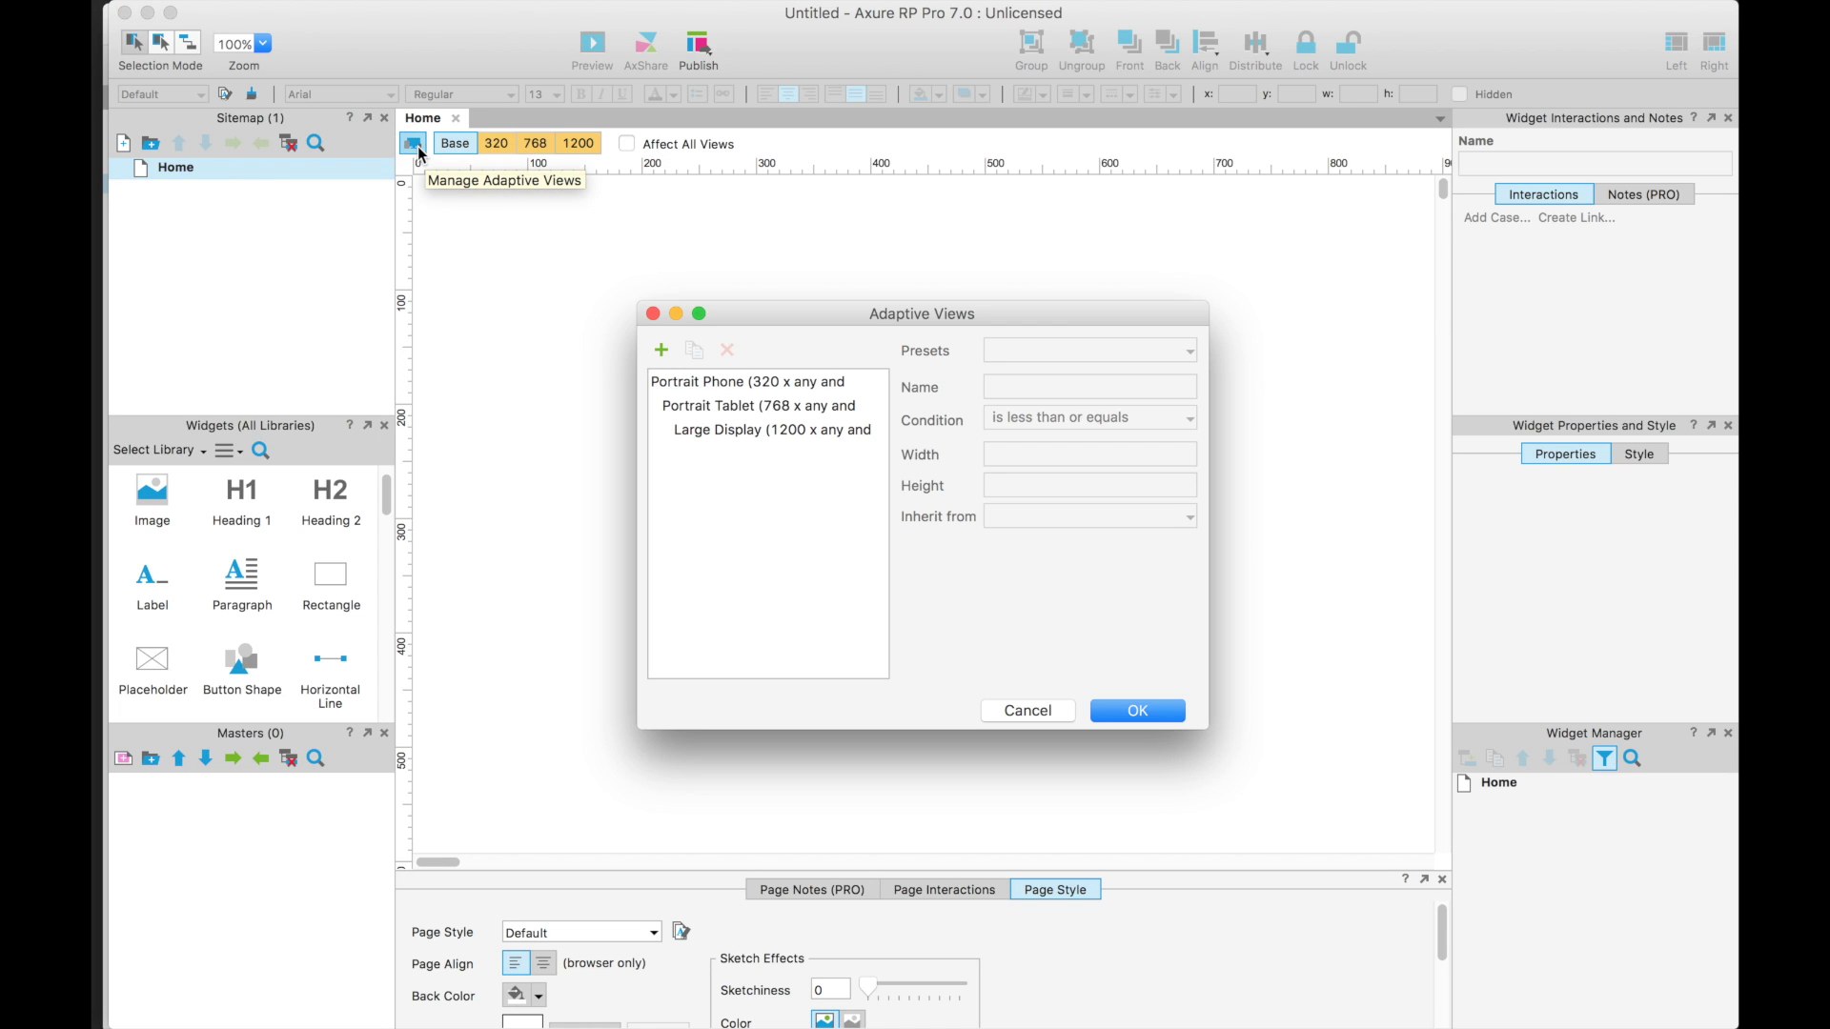
{"action": "left_click", "coordinate": [711, 386]}
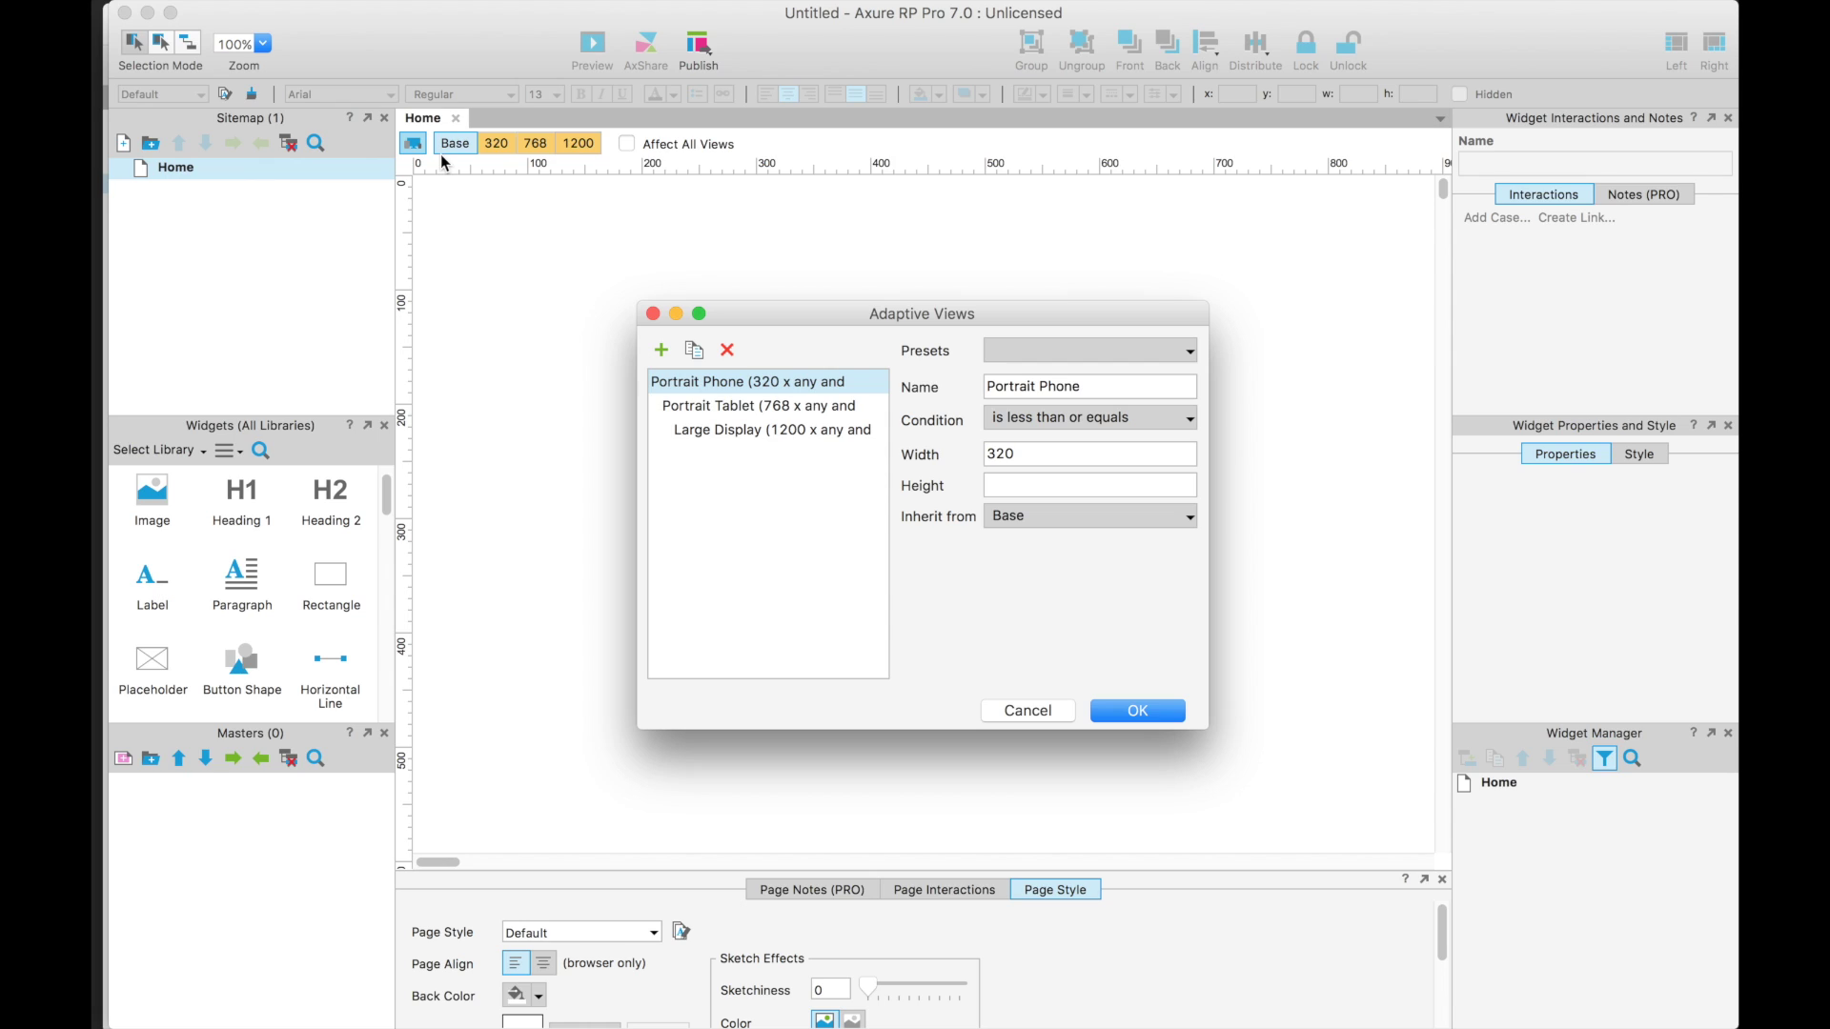
{"action": "left_click", "coordinate": [716, 407]}
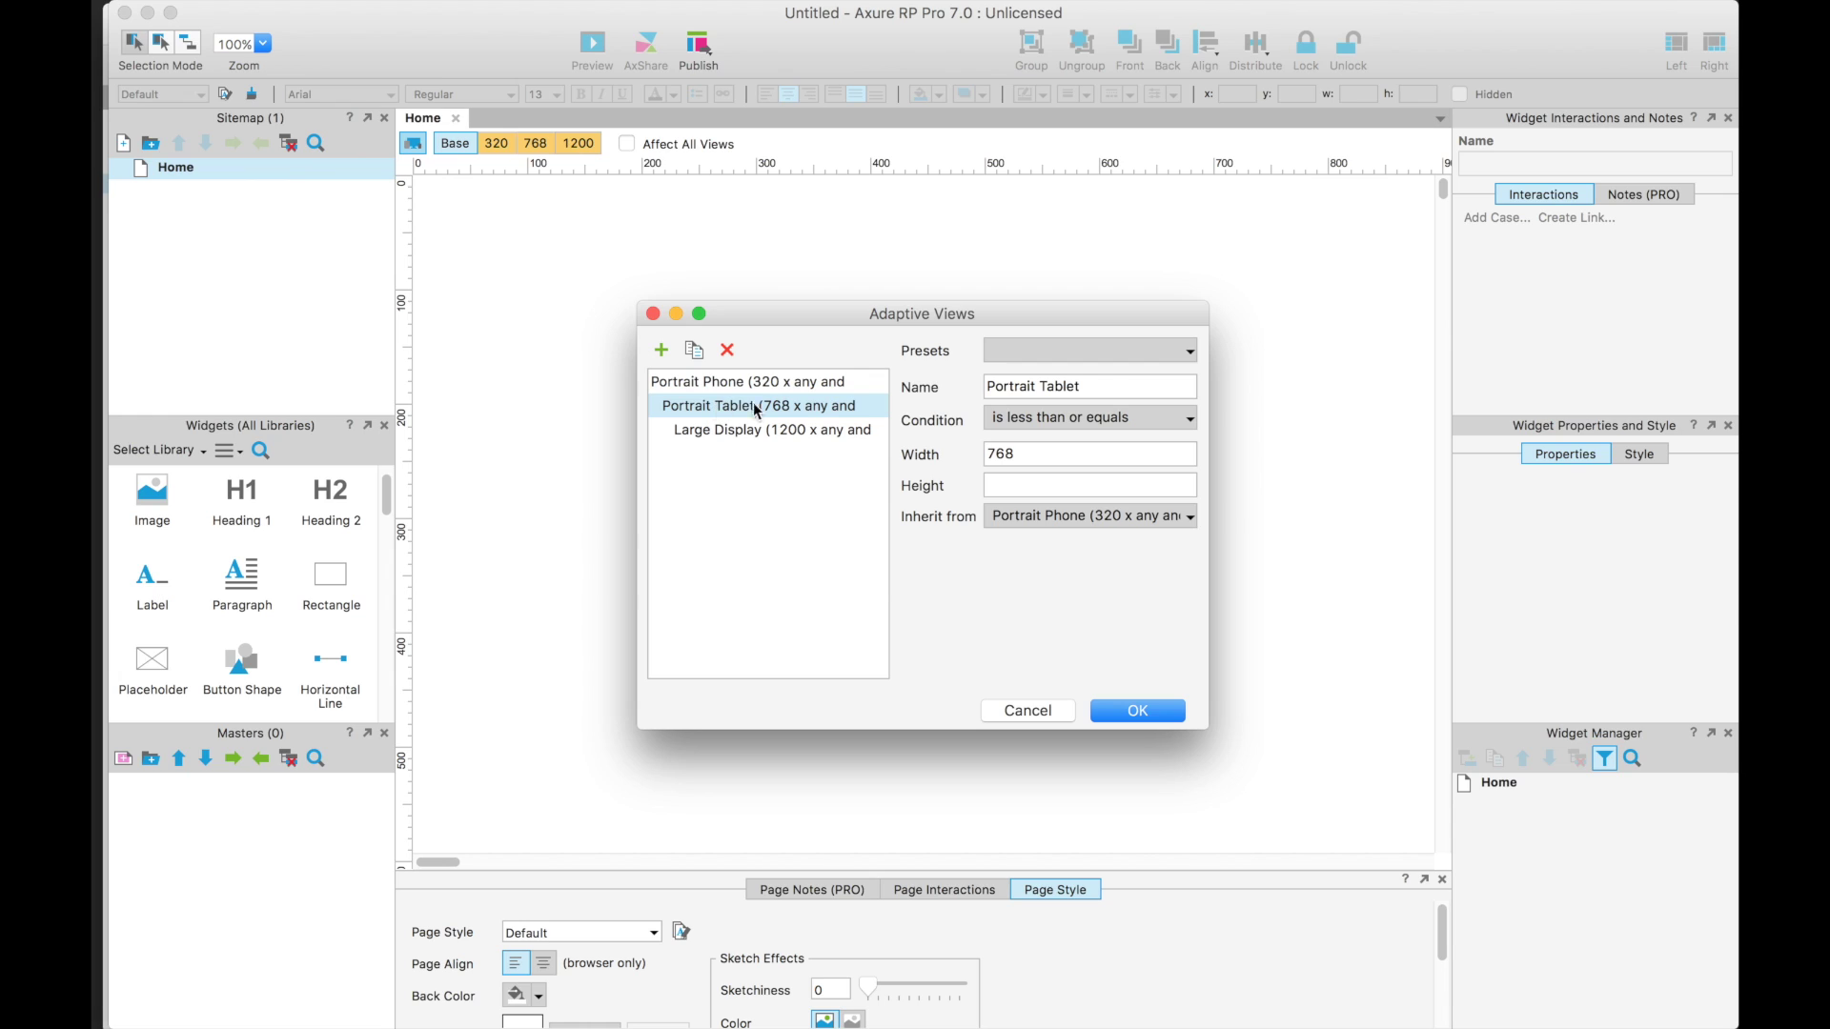
{"action": "left_click", "coordinate": [1135, 713]}
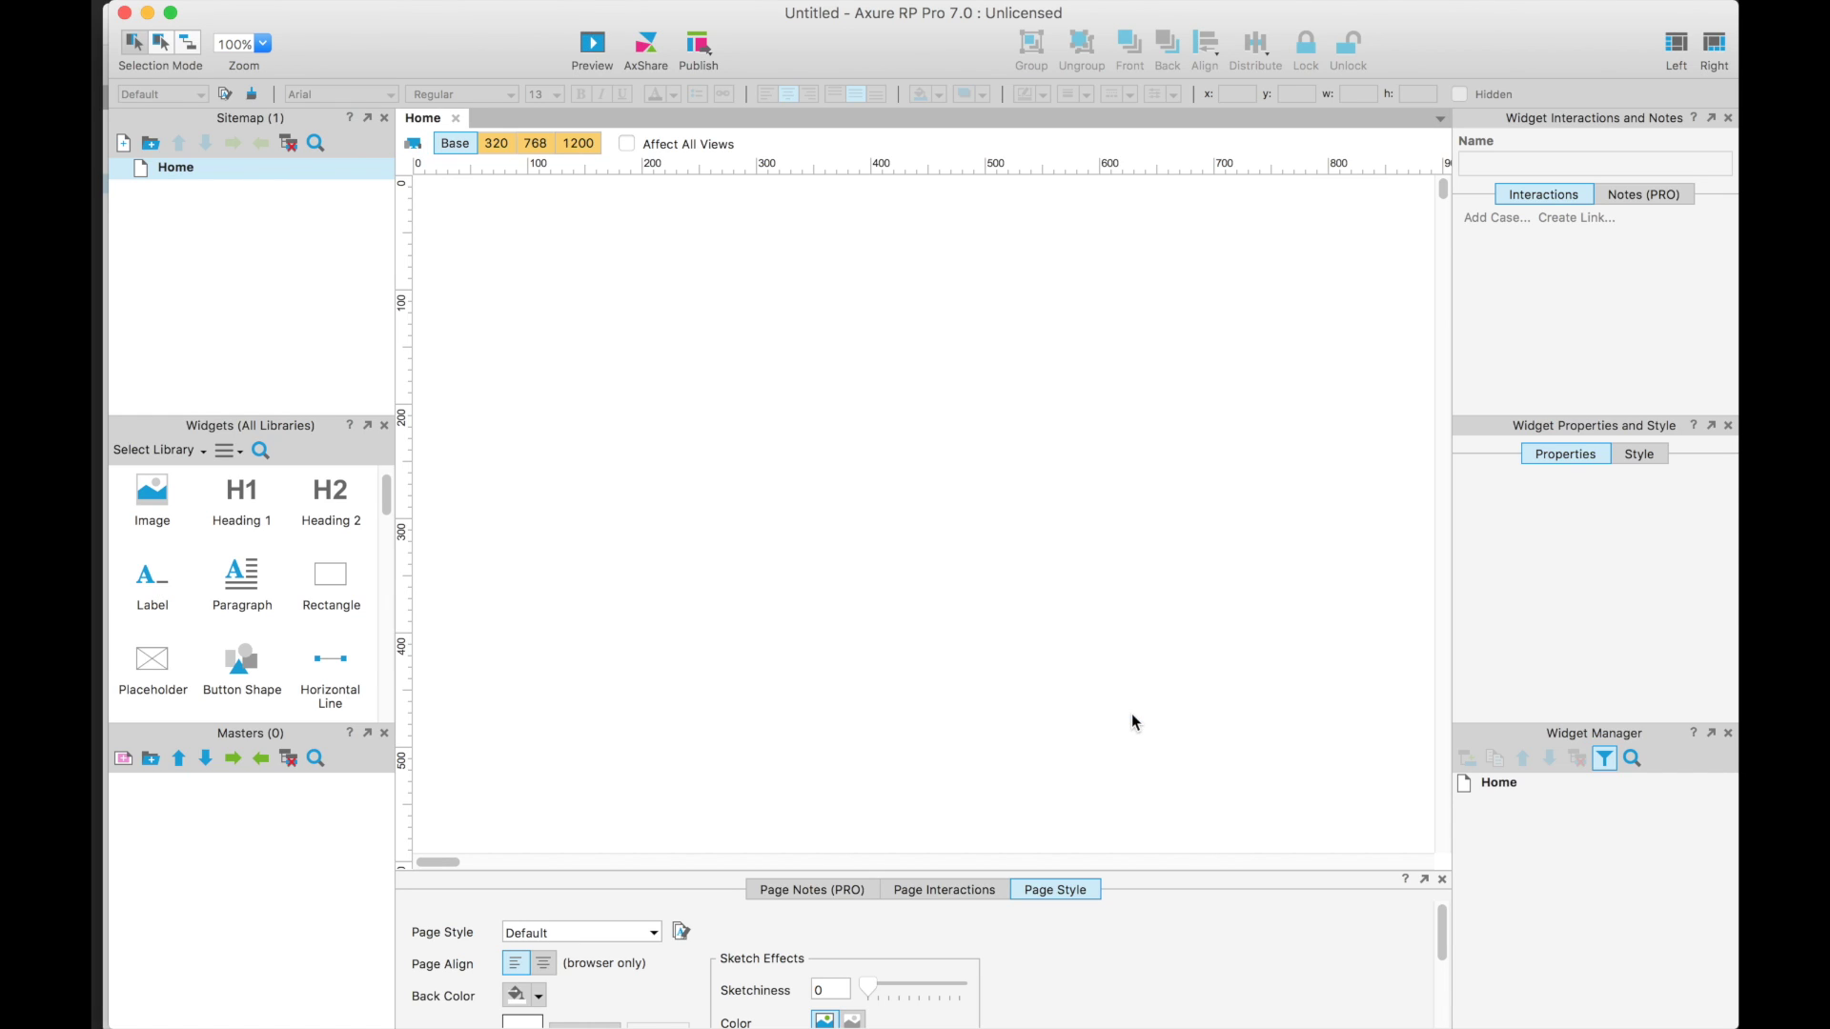
- Examine the width guides on the Home page in the 320, 768 and 1200 adaptive views
{"action": "left_click", "coordinate": [495, 143]}
{"action": "left_click", "coordinate": [532, 143]}
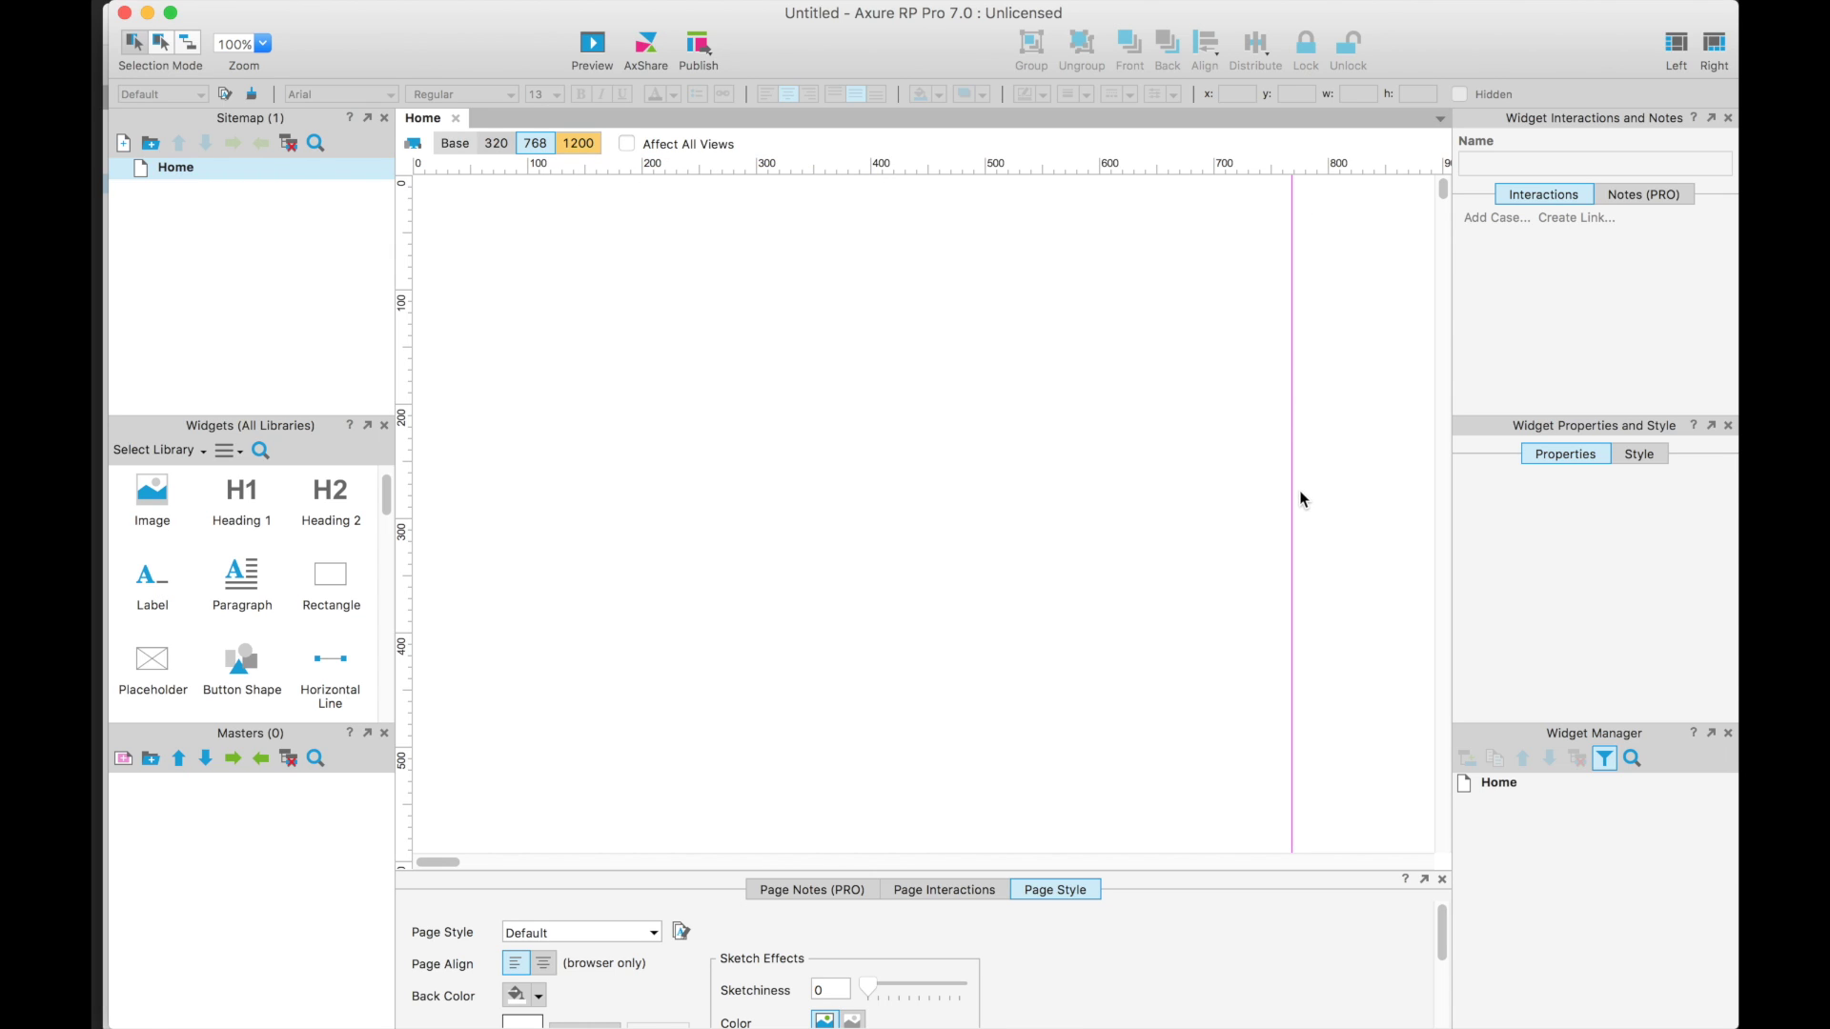
{"action": "left_click", "coordinate": [497, 145]}
{"action": "left_click", "coordinate": [578, 143]}
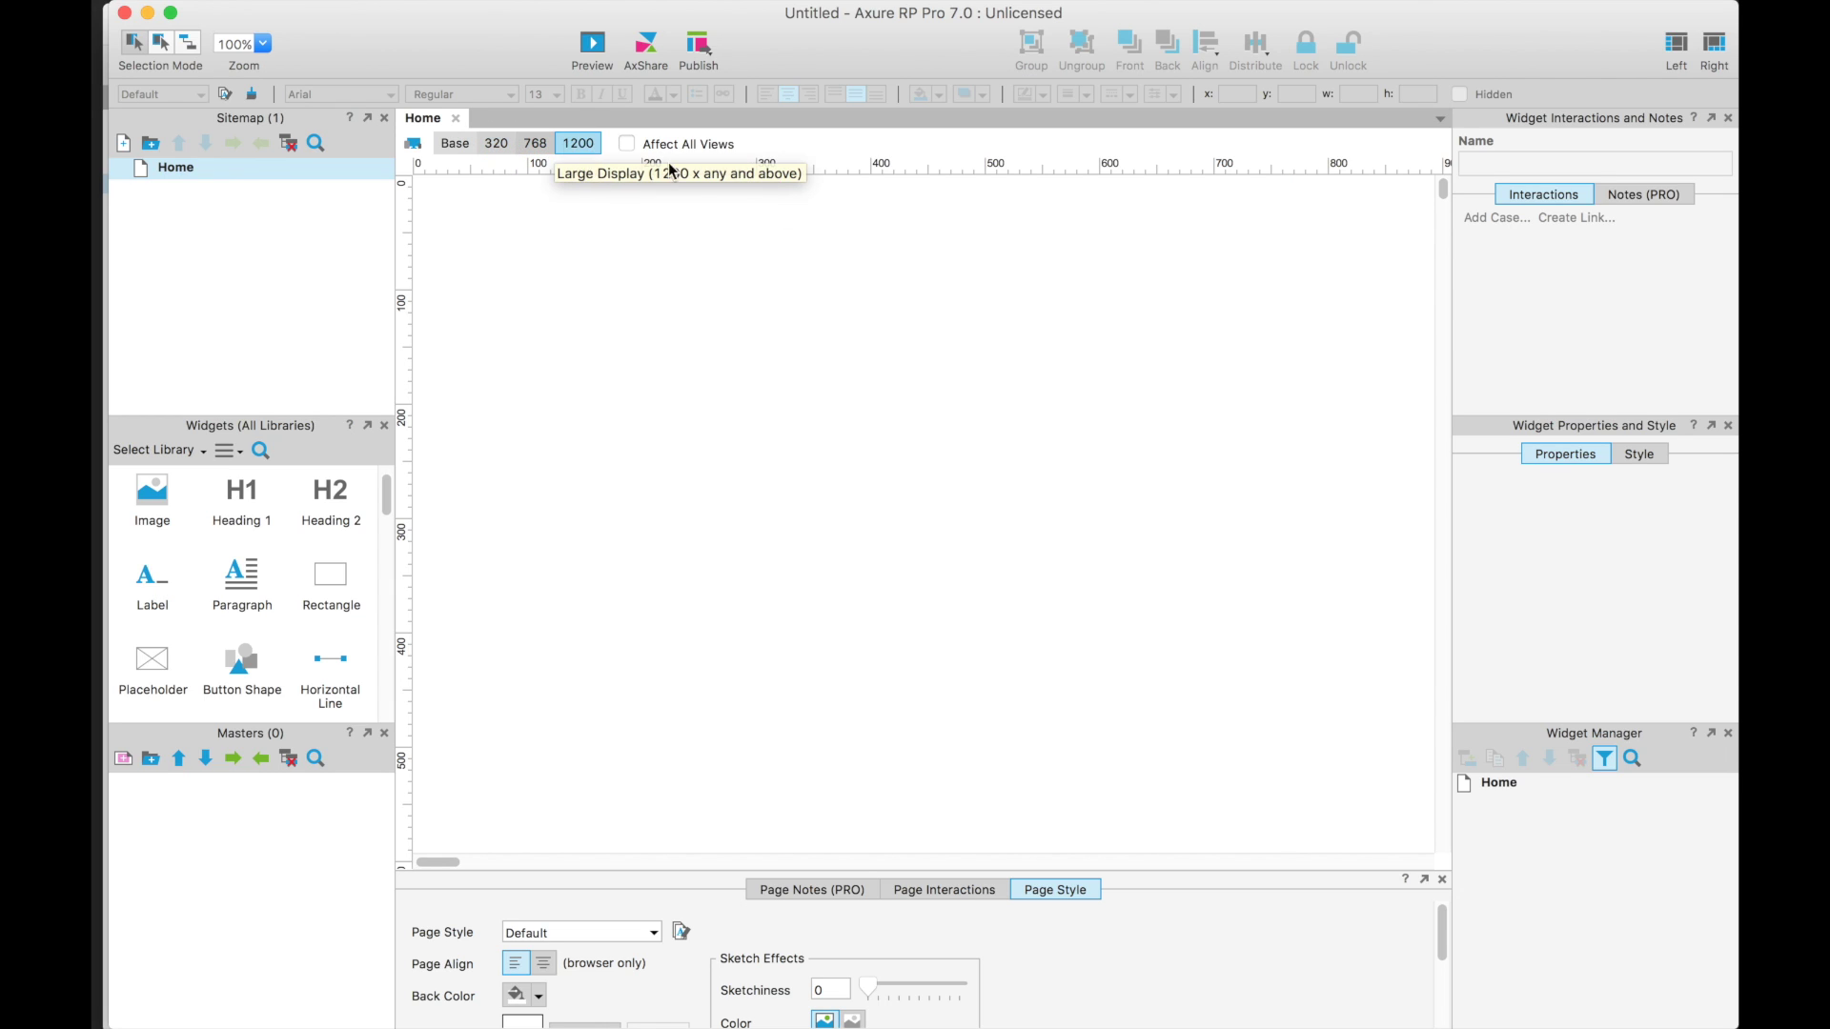
{"action": "scroll", "coordinate": [878, 353], "scroll_direction": "right", "scroll_amount": 8}
{"action": "scroll", "coordinate": [878, 357], "scroll_direction": "right", "scroll_amount": 5}
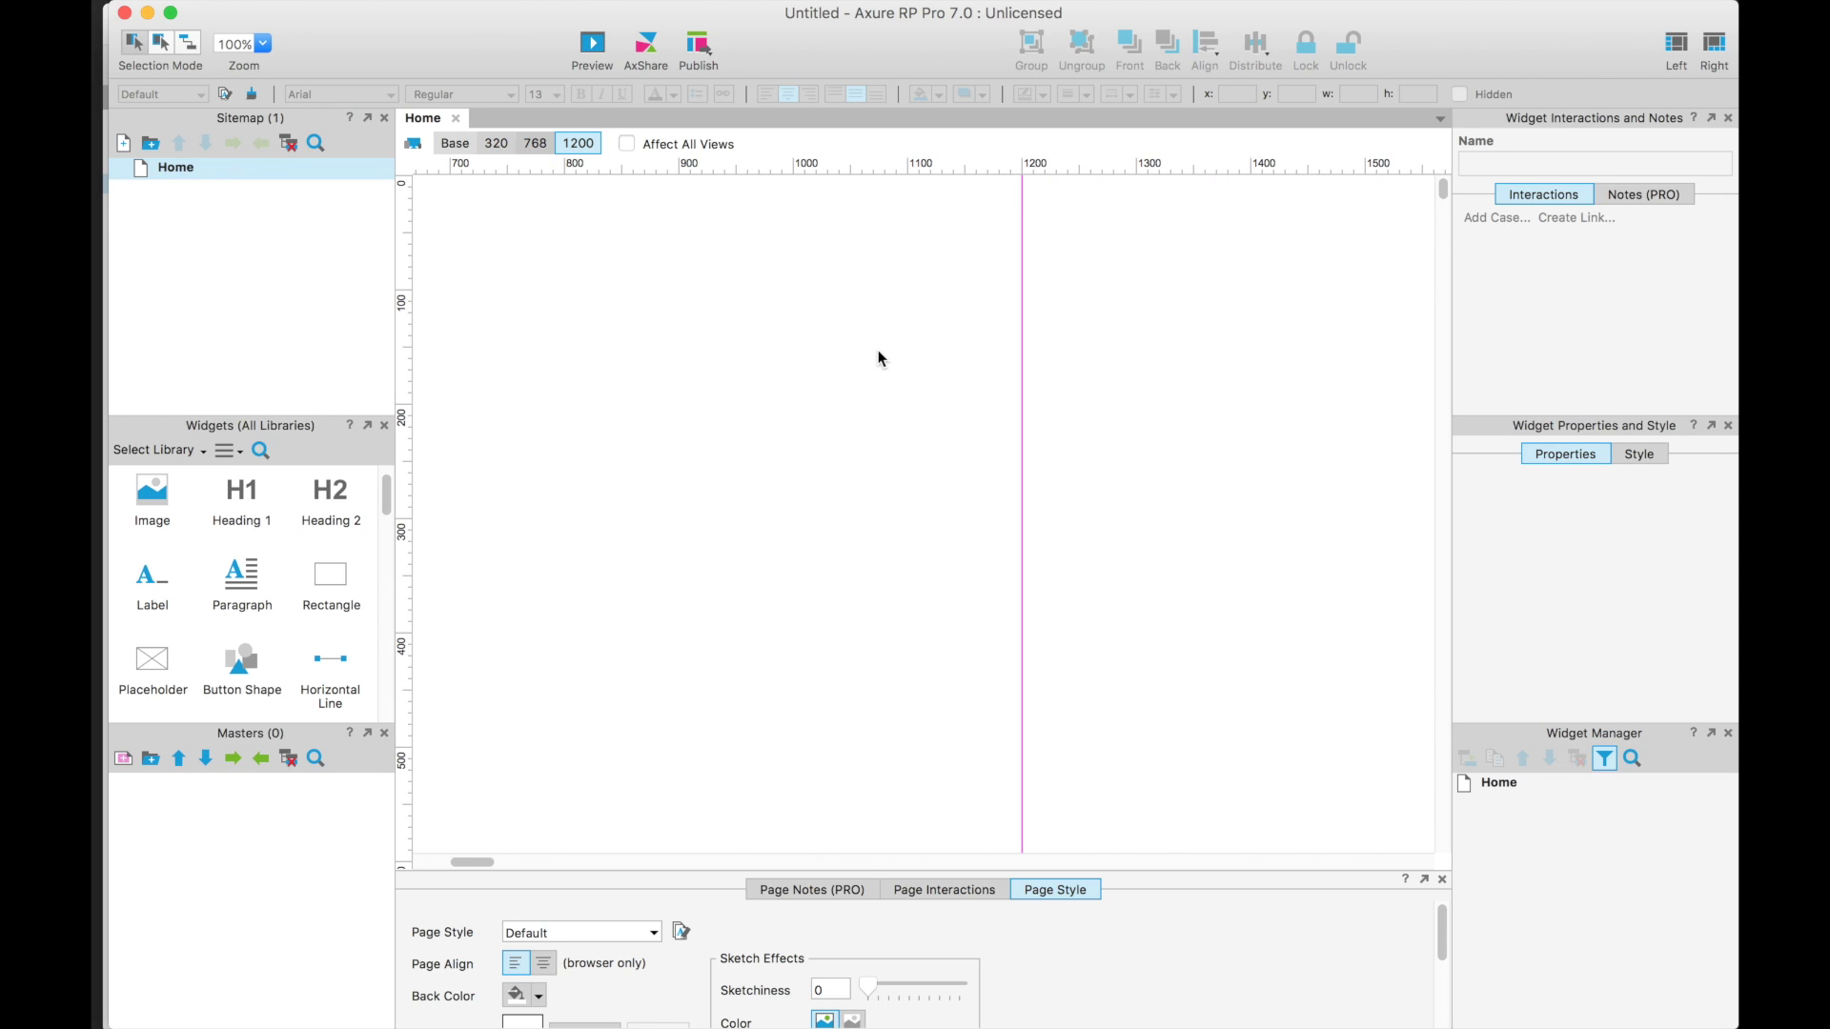
{"action": "scroll", "coordinate": [878, 357], "scroll_direction": "left", "scroll_amount": 10}
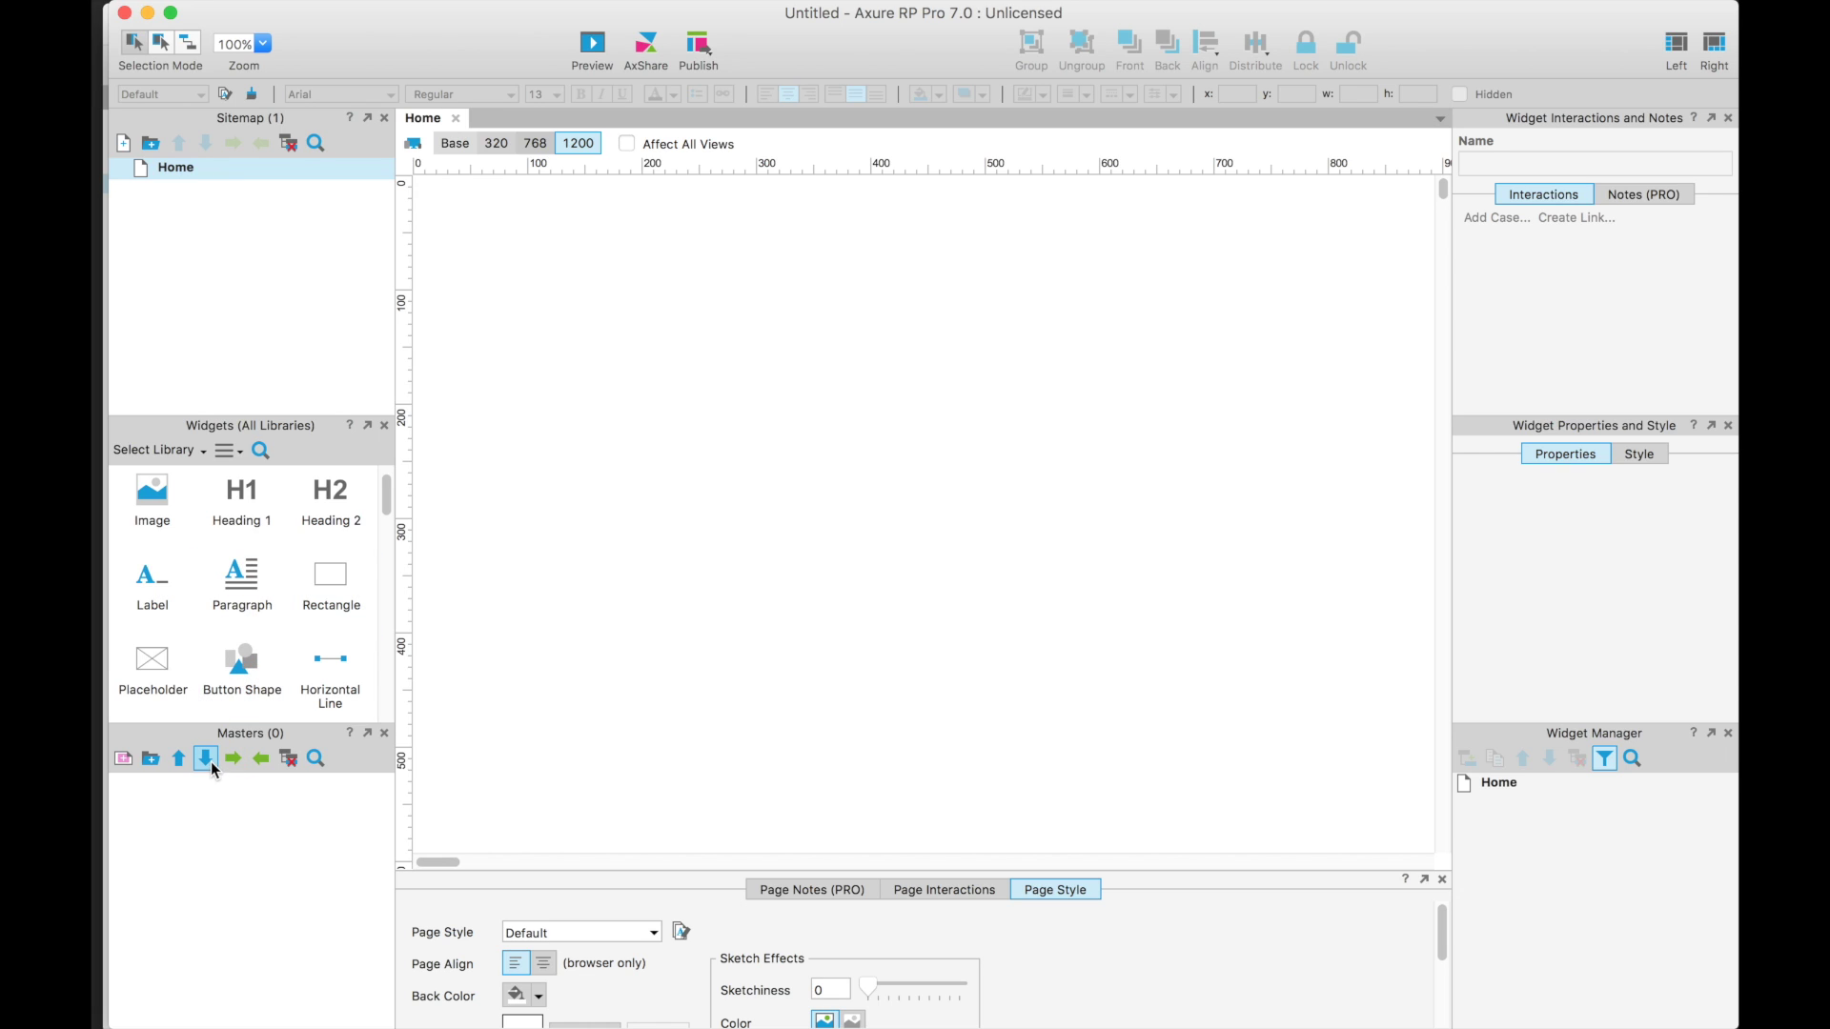
- Create a new master named Header and open it for editing
{"action": "left_click", "coordinate": [121, 759]}
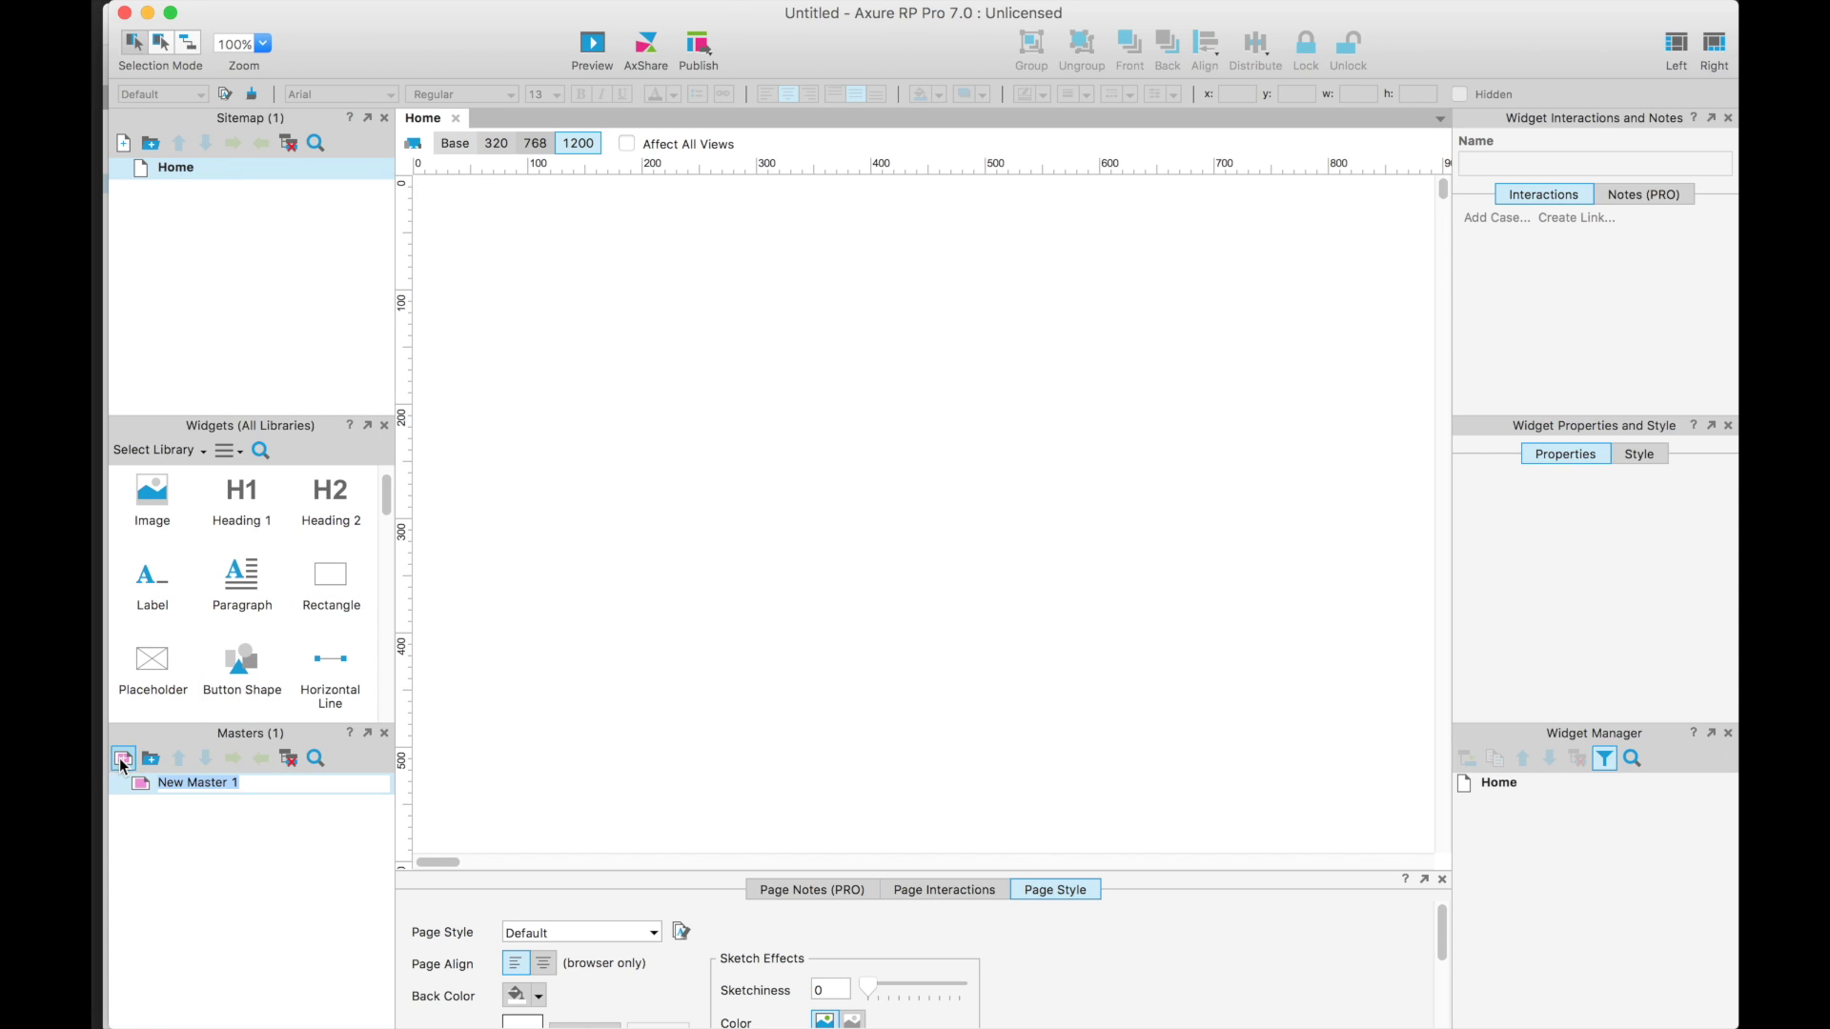
{"action": "type", "text": "Head"}
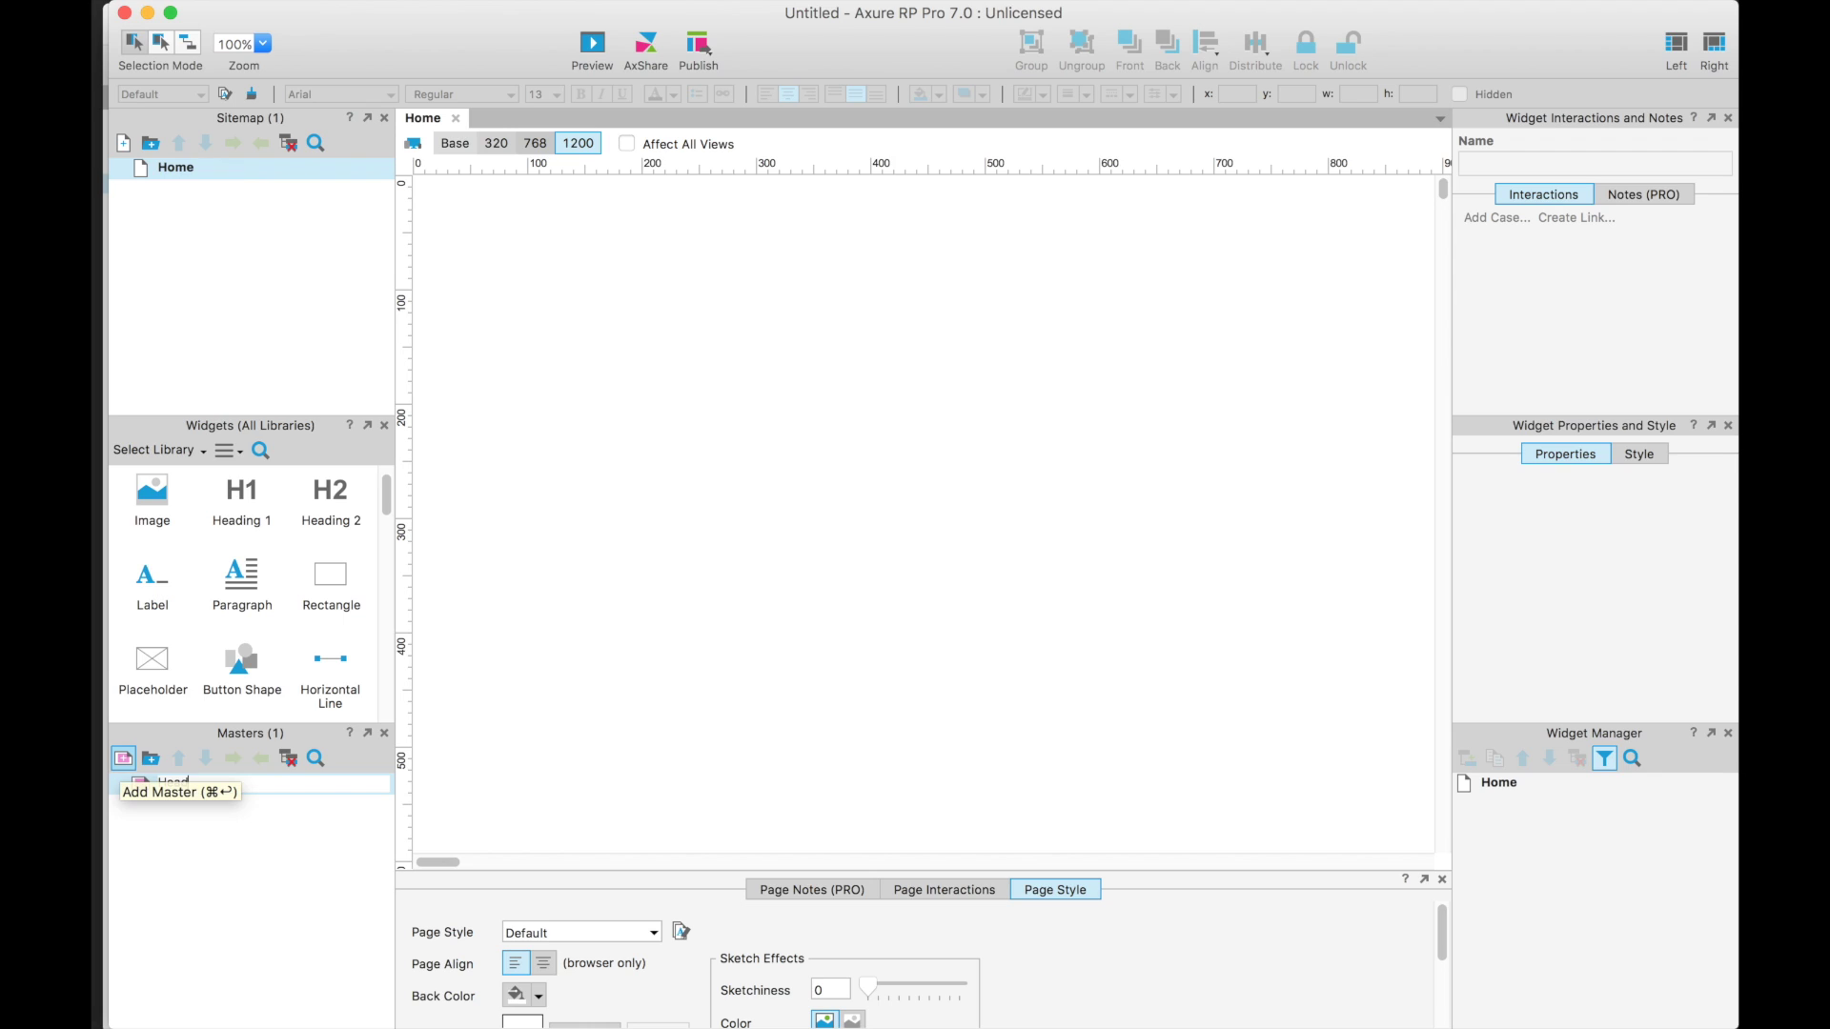
{"action": "type", "text": "er"}
{"action": "key", "text": "Return"}
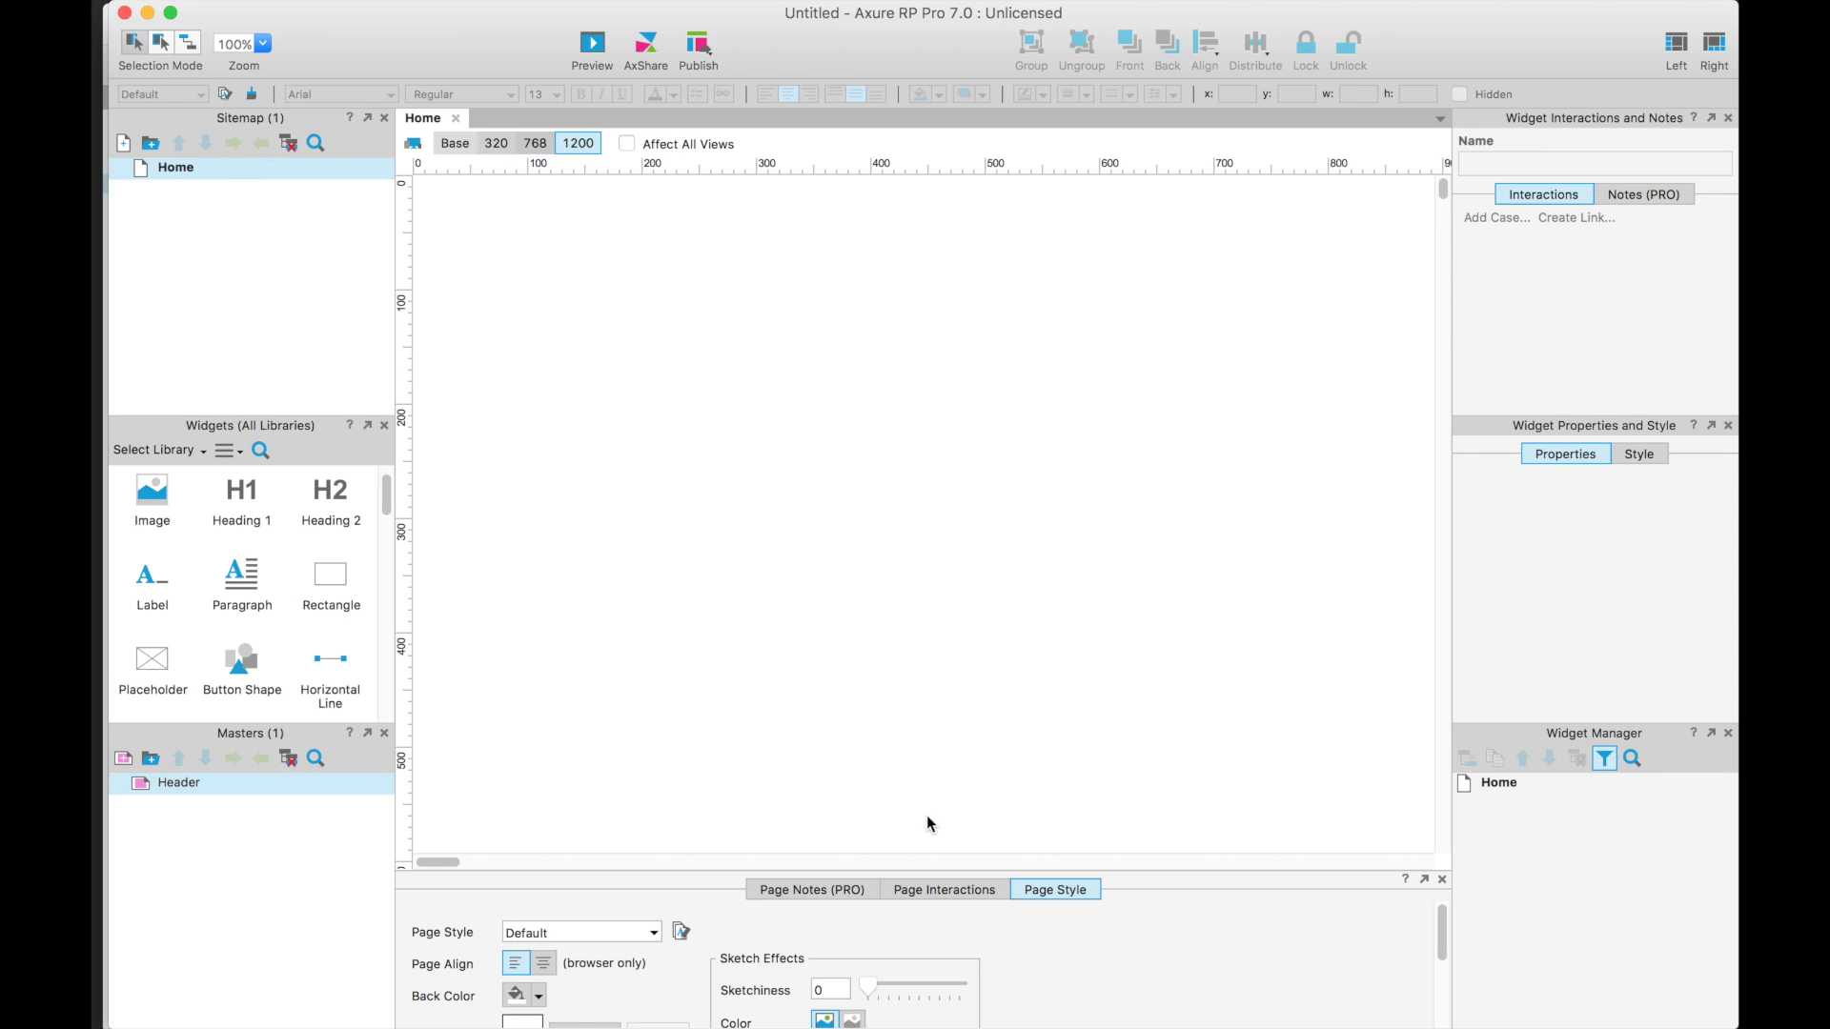
{"action": "double_click", "coordinate": [165, 784]}
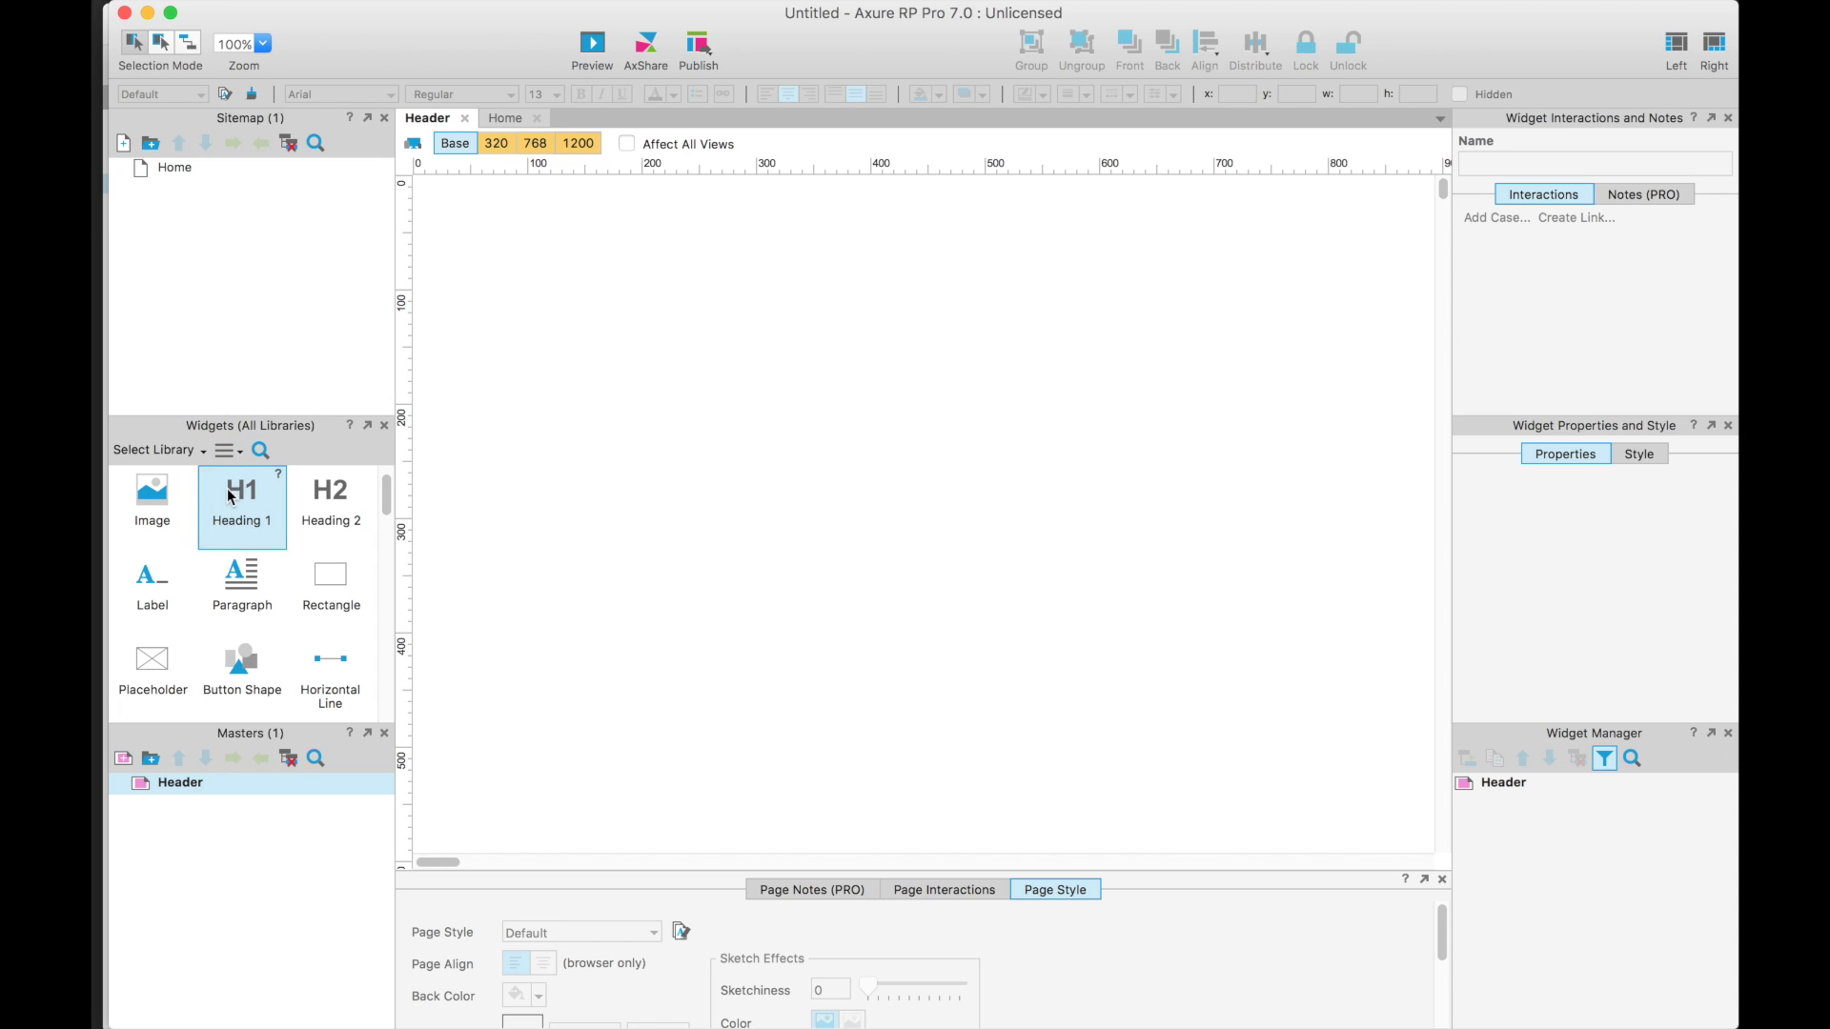
- Place a rectangle at the origin of the Header master and a placeholder below it at x 0, y 130
{"action": "left_click_drag", "start_coordinate": [332, 585], "coordinate": [414, 174]}
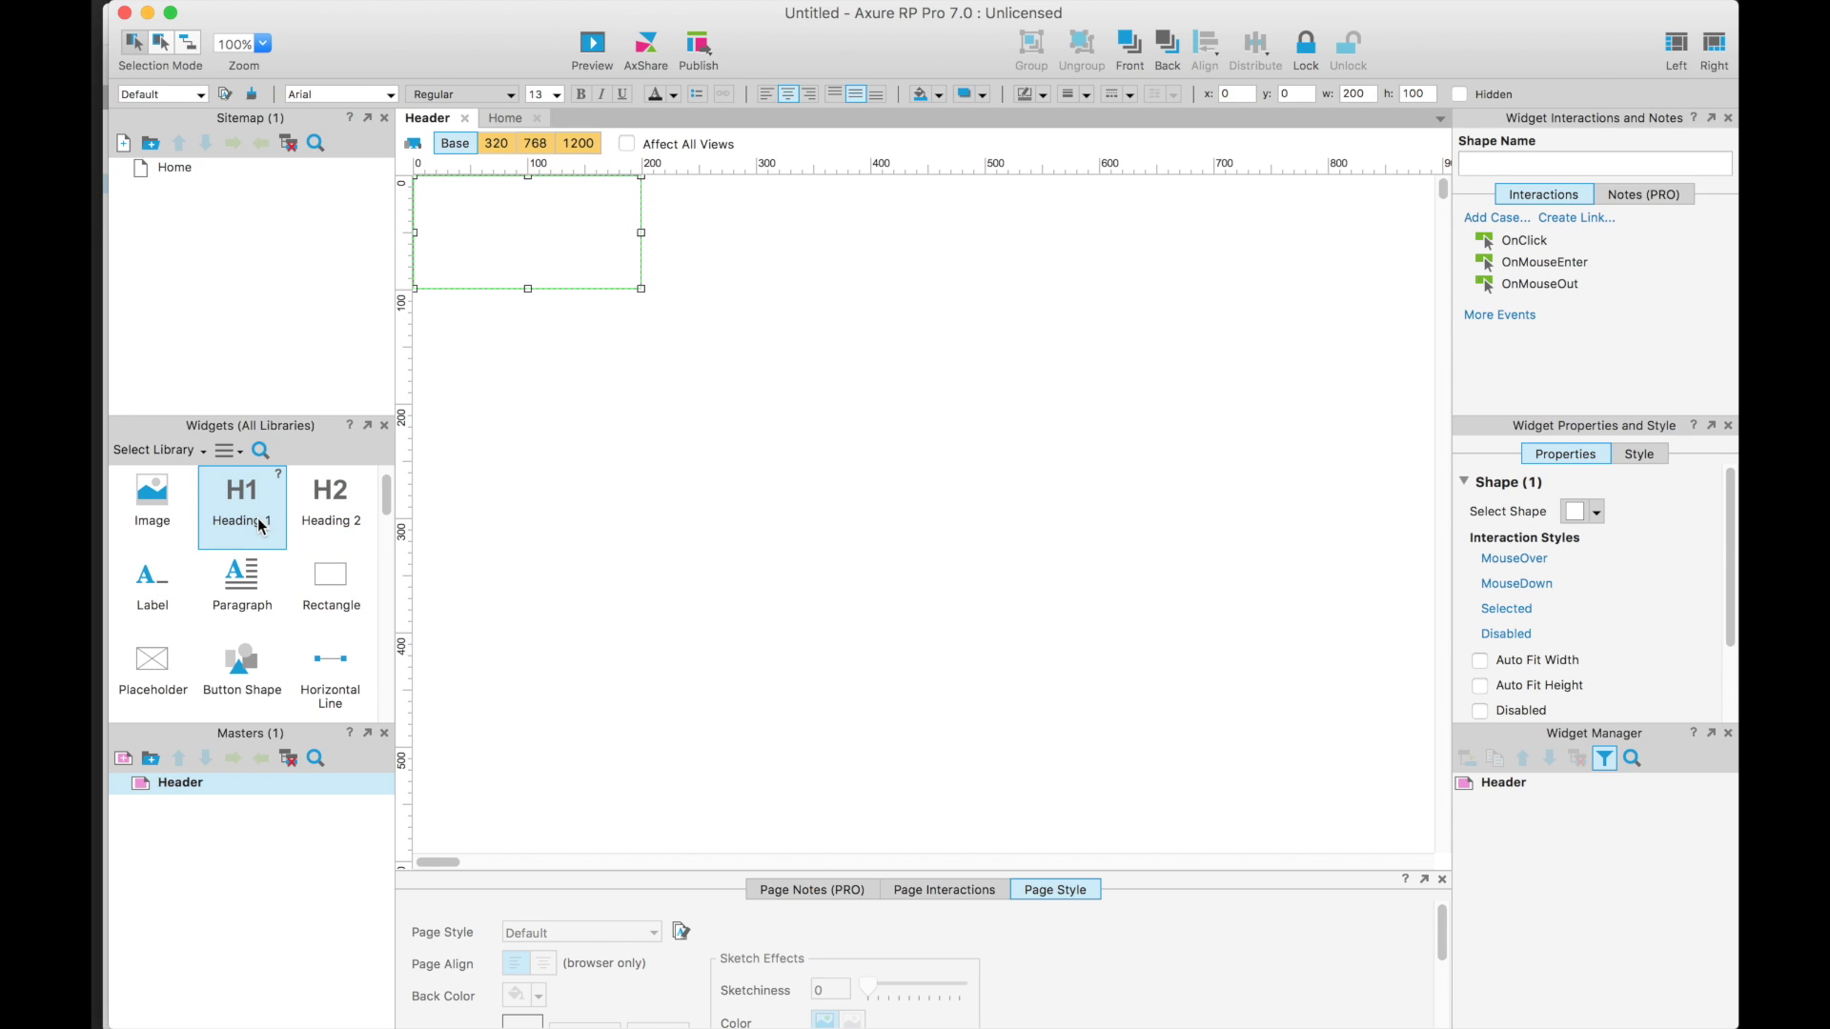
{"action": "left_click", "coordinate": [152, 502]}
{"action": "scroll", "coordinate": [192, 564], "scroll_direction": "down", "scroll_amount": 5}
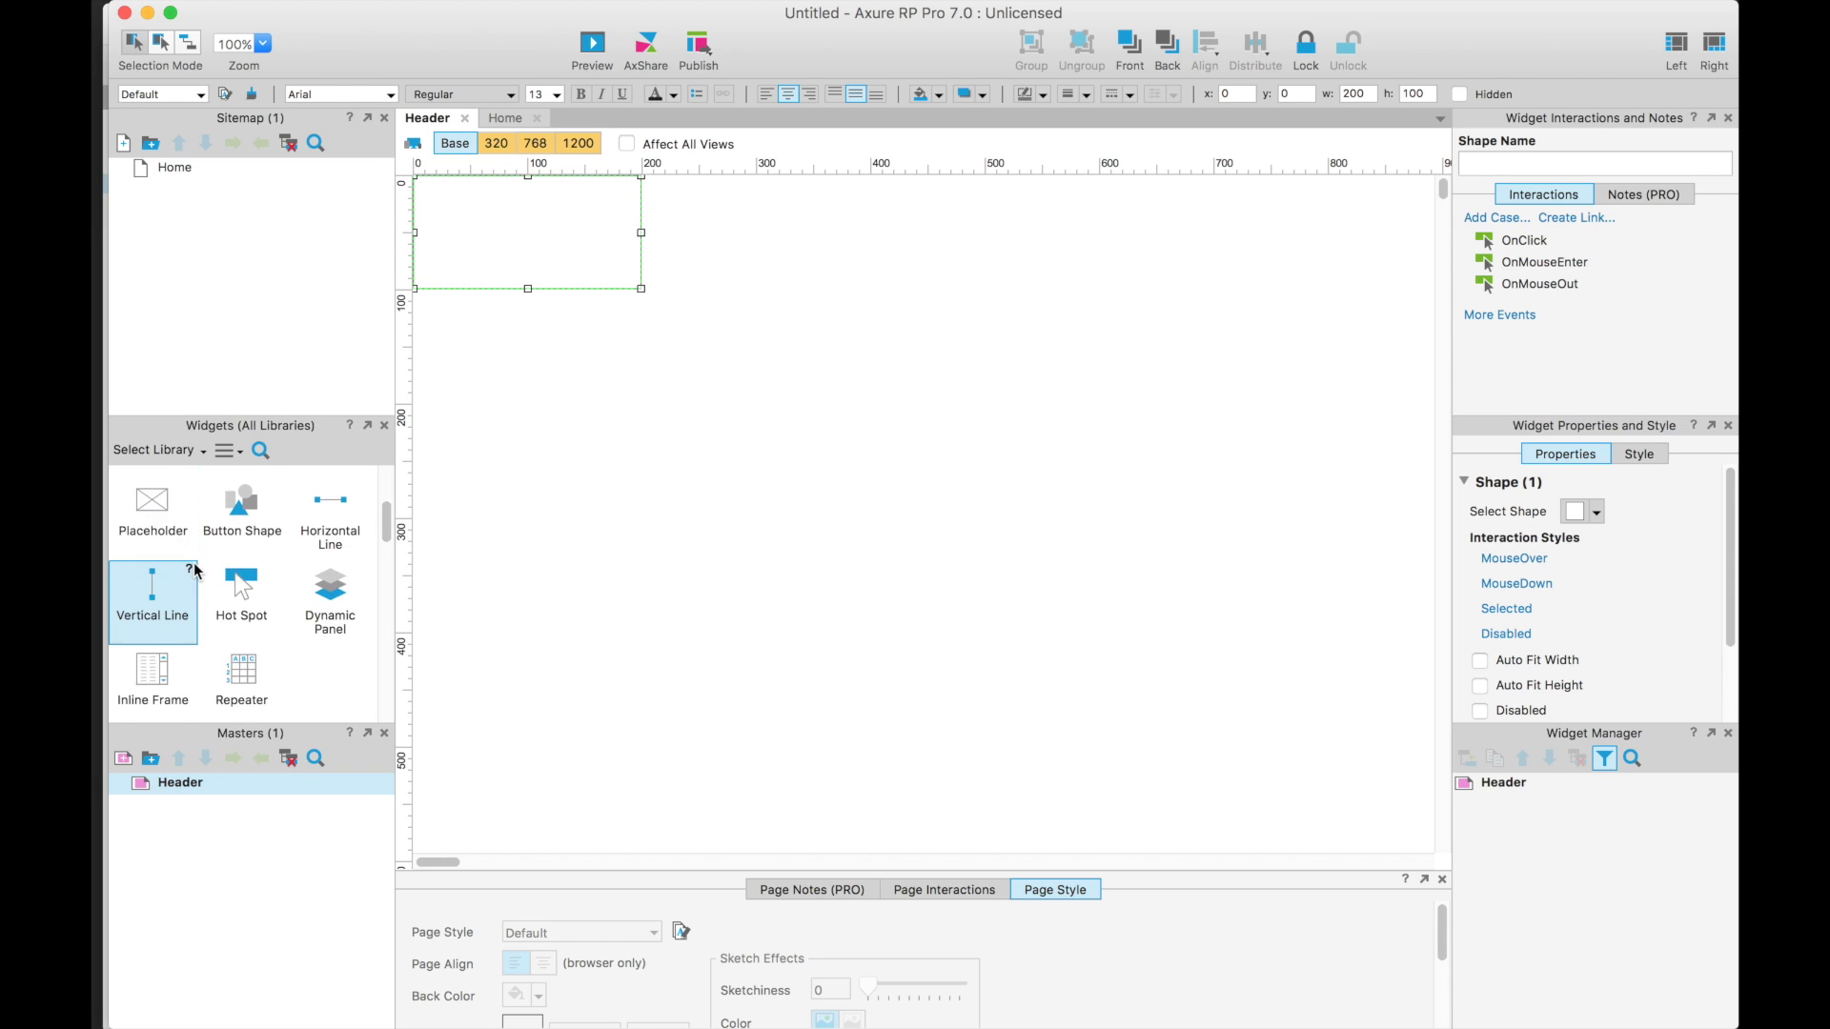
{"action": "scroll", "coordinate": [192, 564], "scroll_direction": "up", "scroll_amount": 3}
{"action": "left_click_drag", "start_coordinate": [181, 595], "coordinate": [408, 303]}
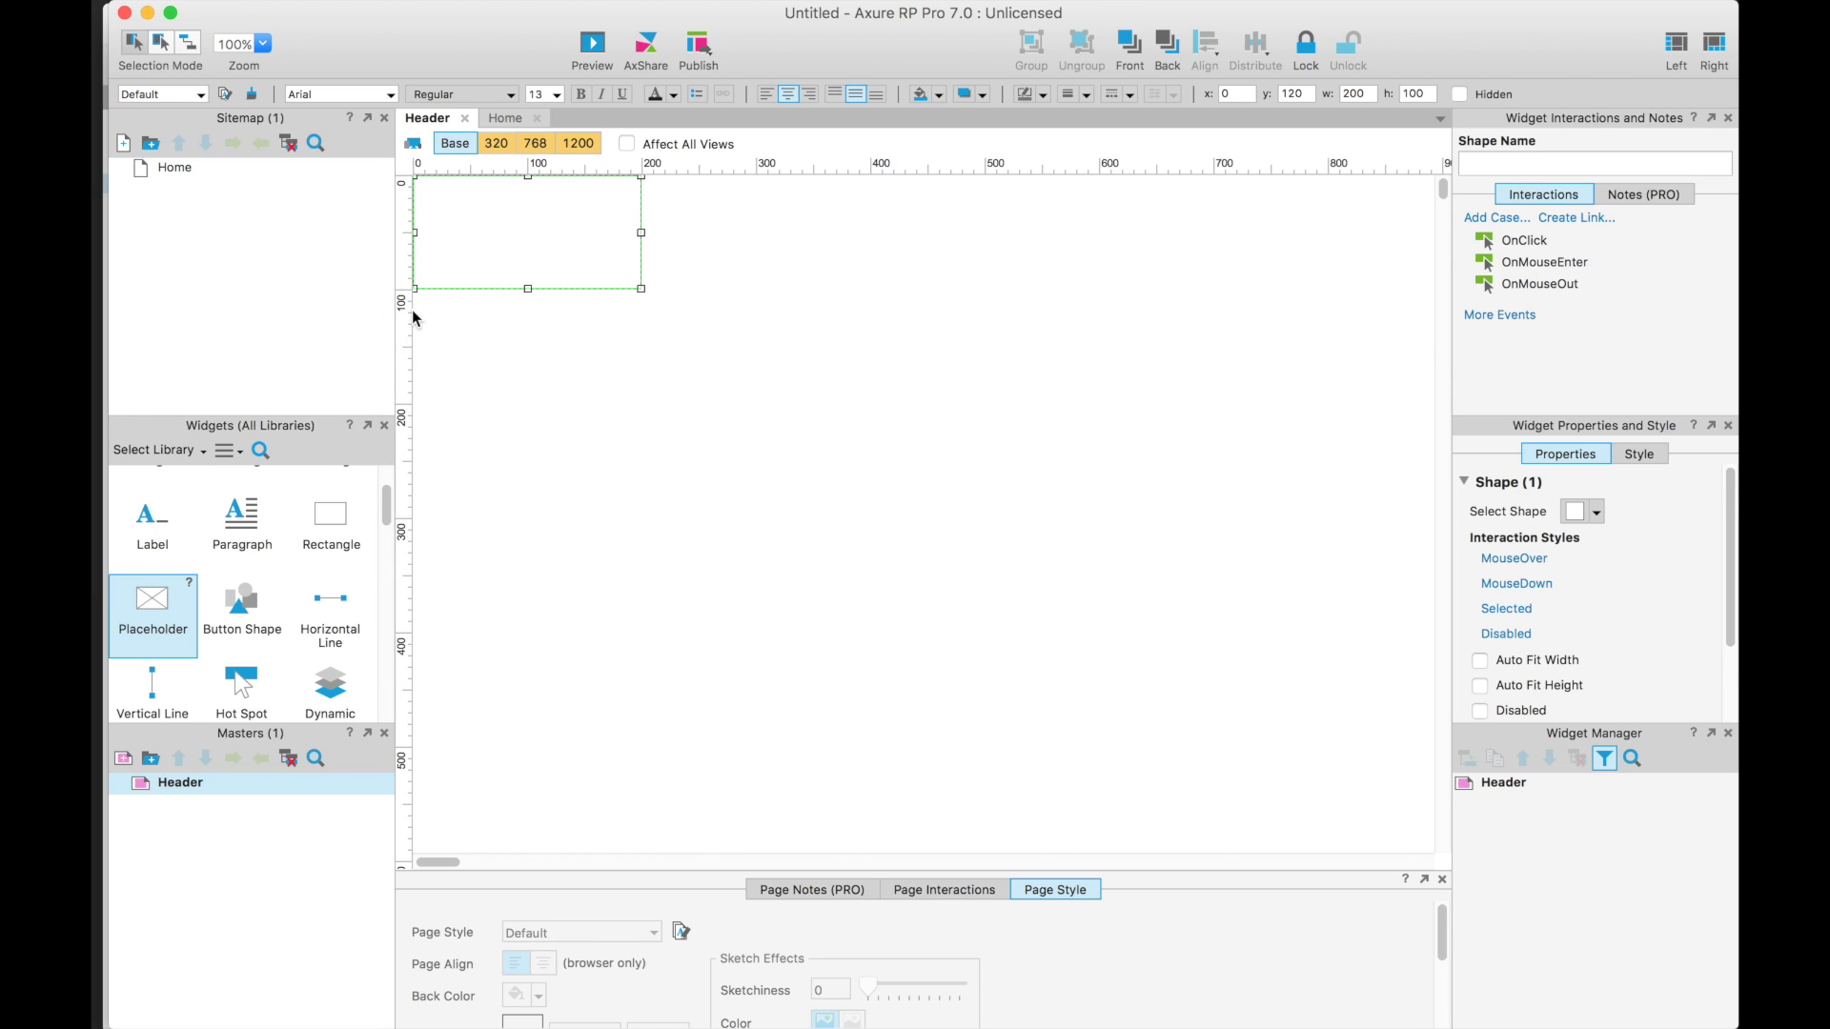
{"action": "left_click", "coordinate": [148, 602]}
{"action": "left_click_drag", "start_coordinate": [148, 602], "coordinate": [419, 329]}
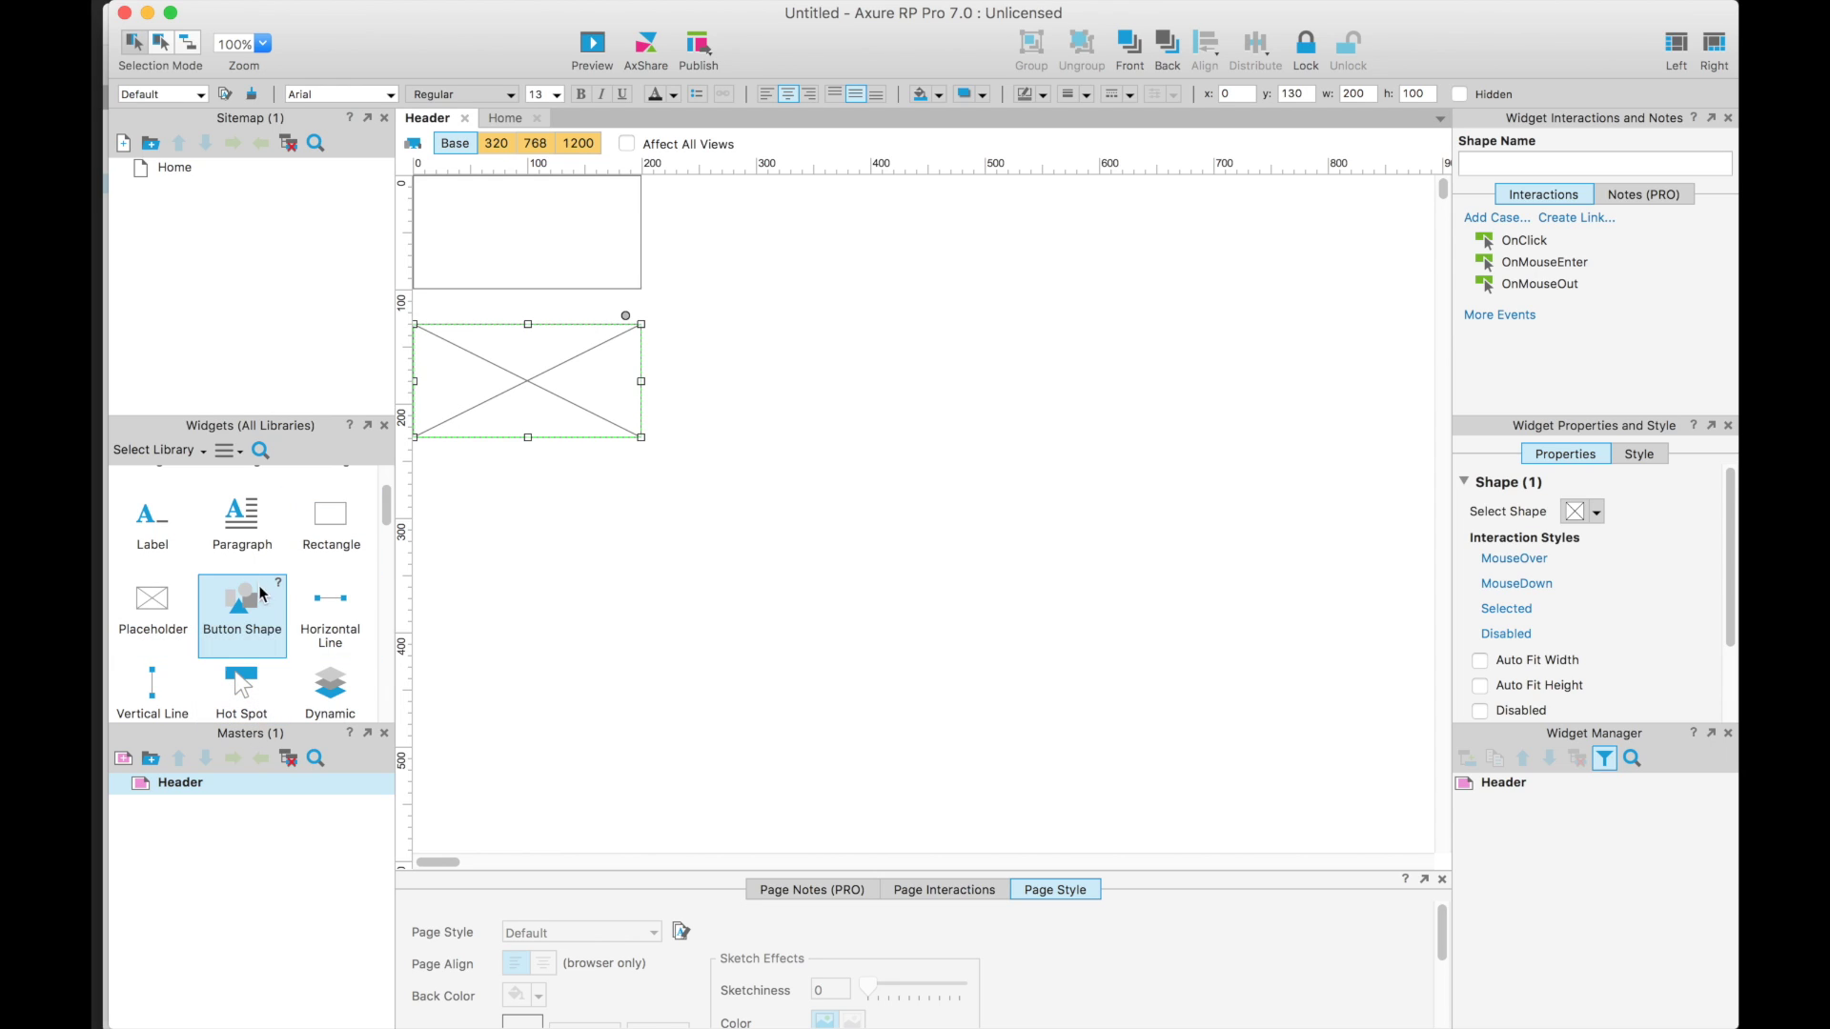
- Add a label below the placeholder at x 0, y 255 with the text "Home Products Contact us"
{"action": "left_click_drag", "start_coordinate": [166, 545], "coordinate": [417, 467]}
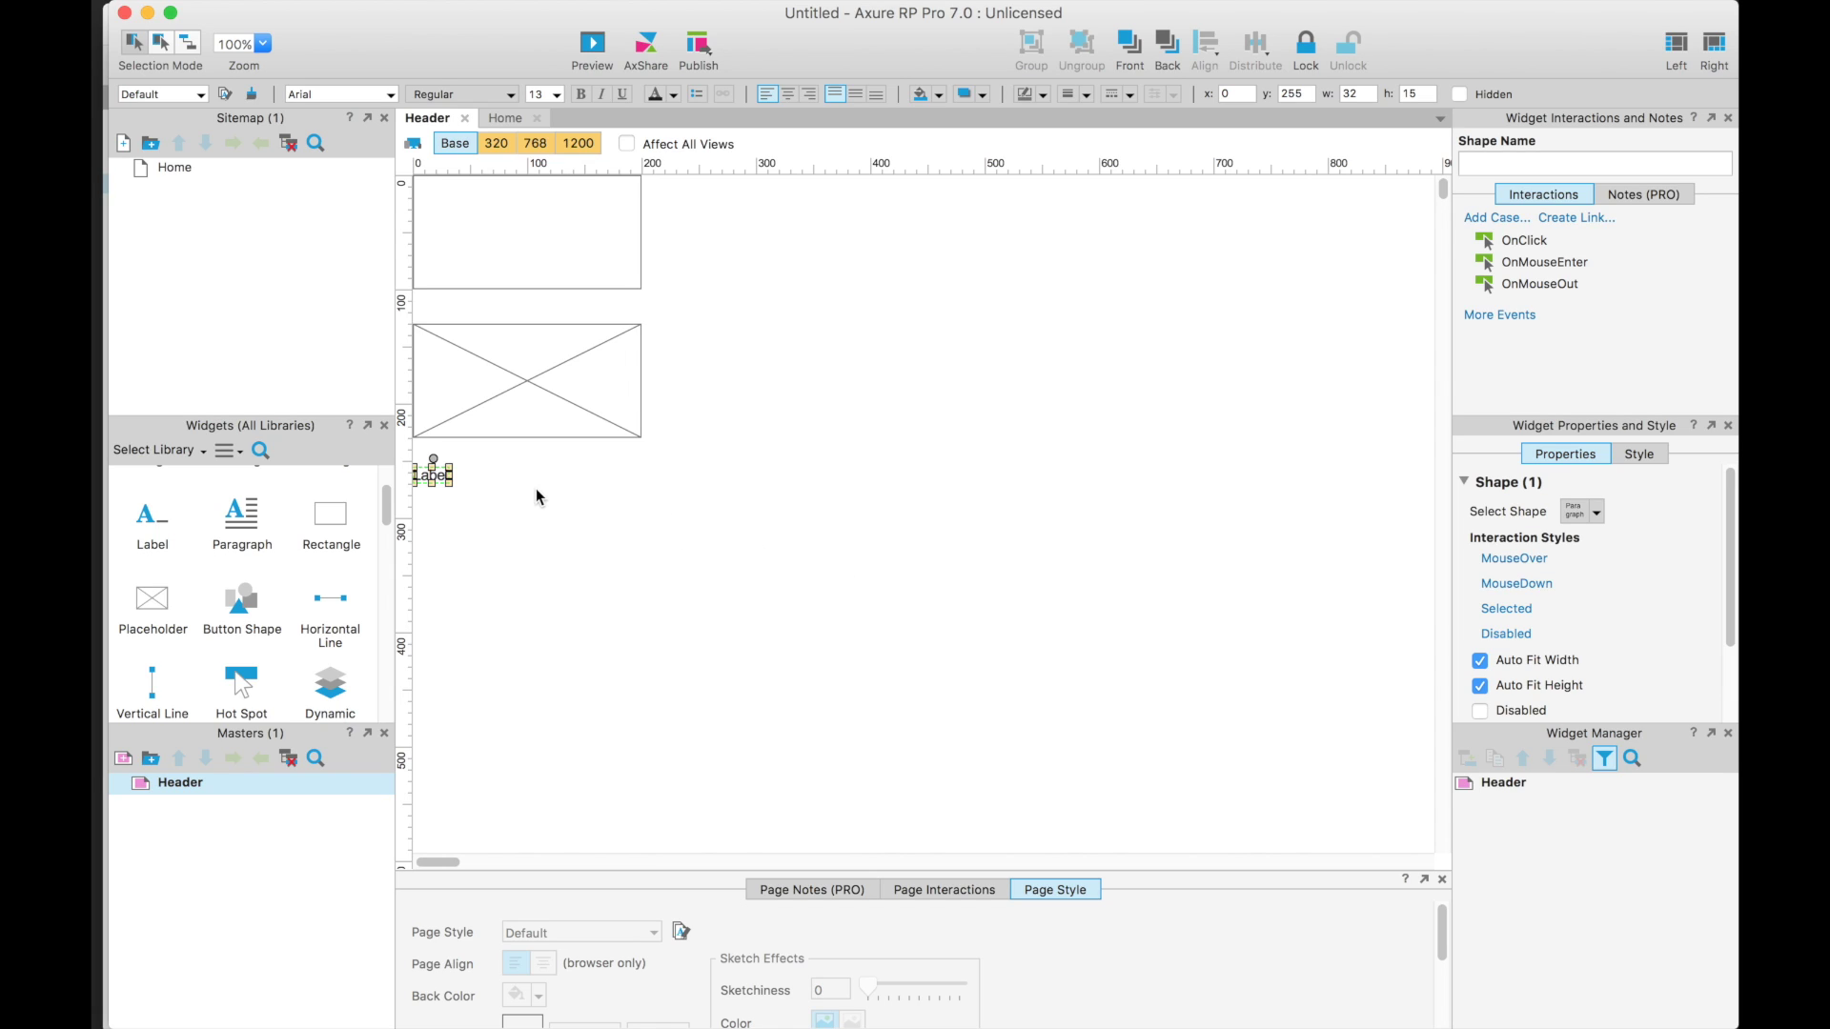
{"action": "key", "text": "Return"}
{"action": "type", "text": "HomePag"}
{"action": "key", "text": "BackSpace"}
{"action": "key", "text": "BackSpace"}
{"action": "key", "text": "BackSpace"}
{"action": "key", "text": "BackSpace"}
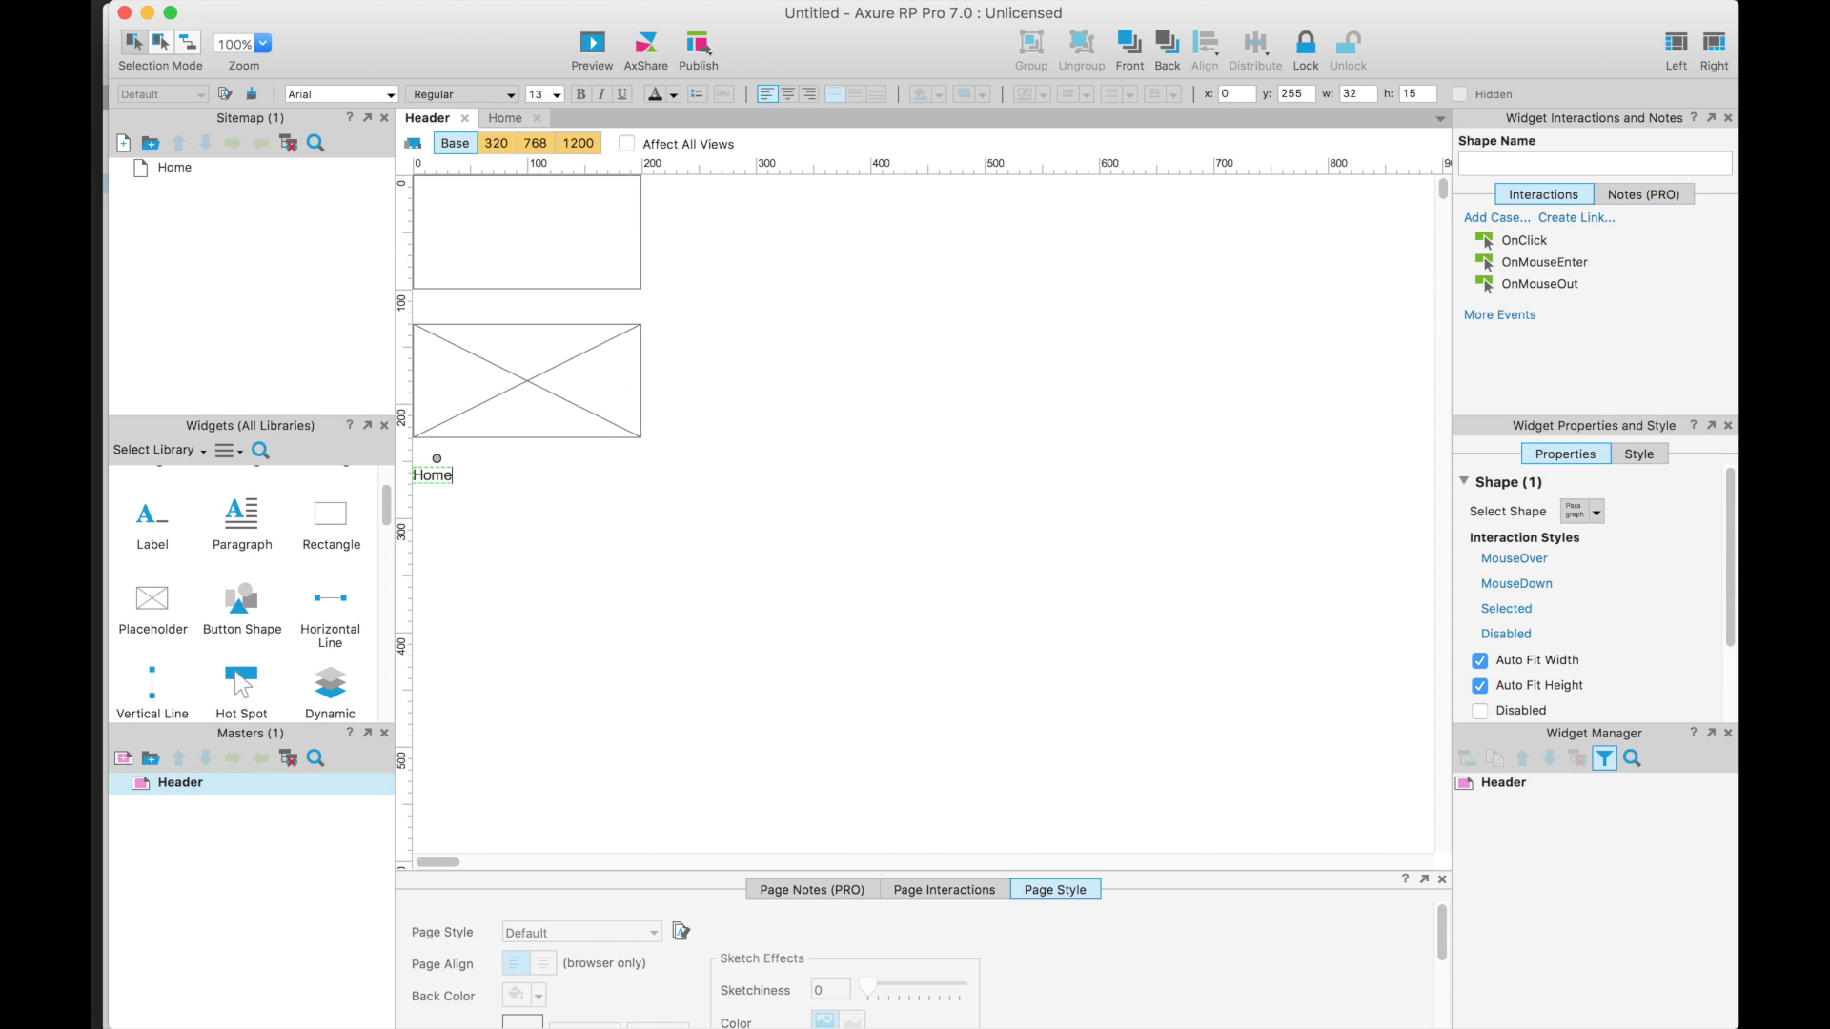
{"action": "type", "text": "Products"}
{"action": "type", "text": "Contact us"}
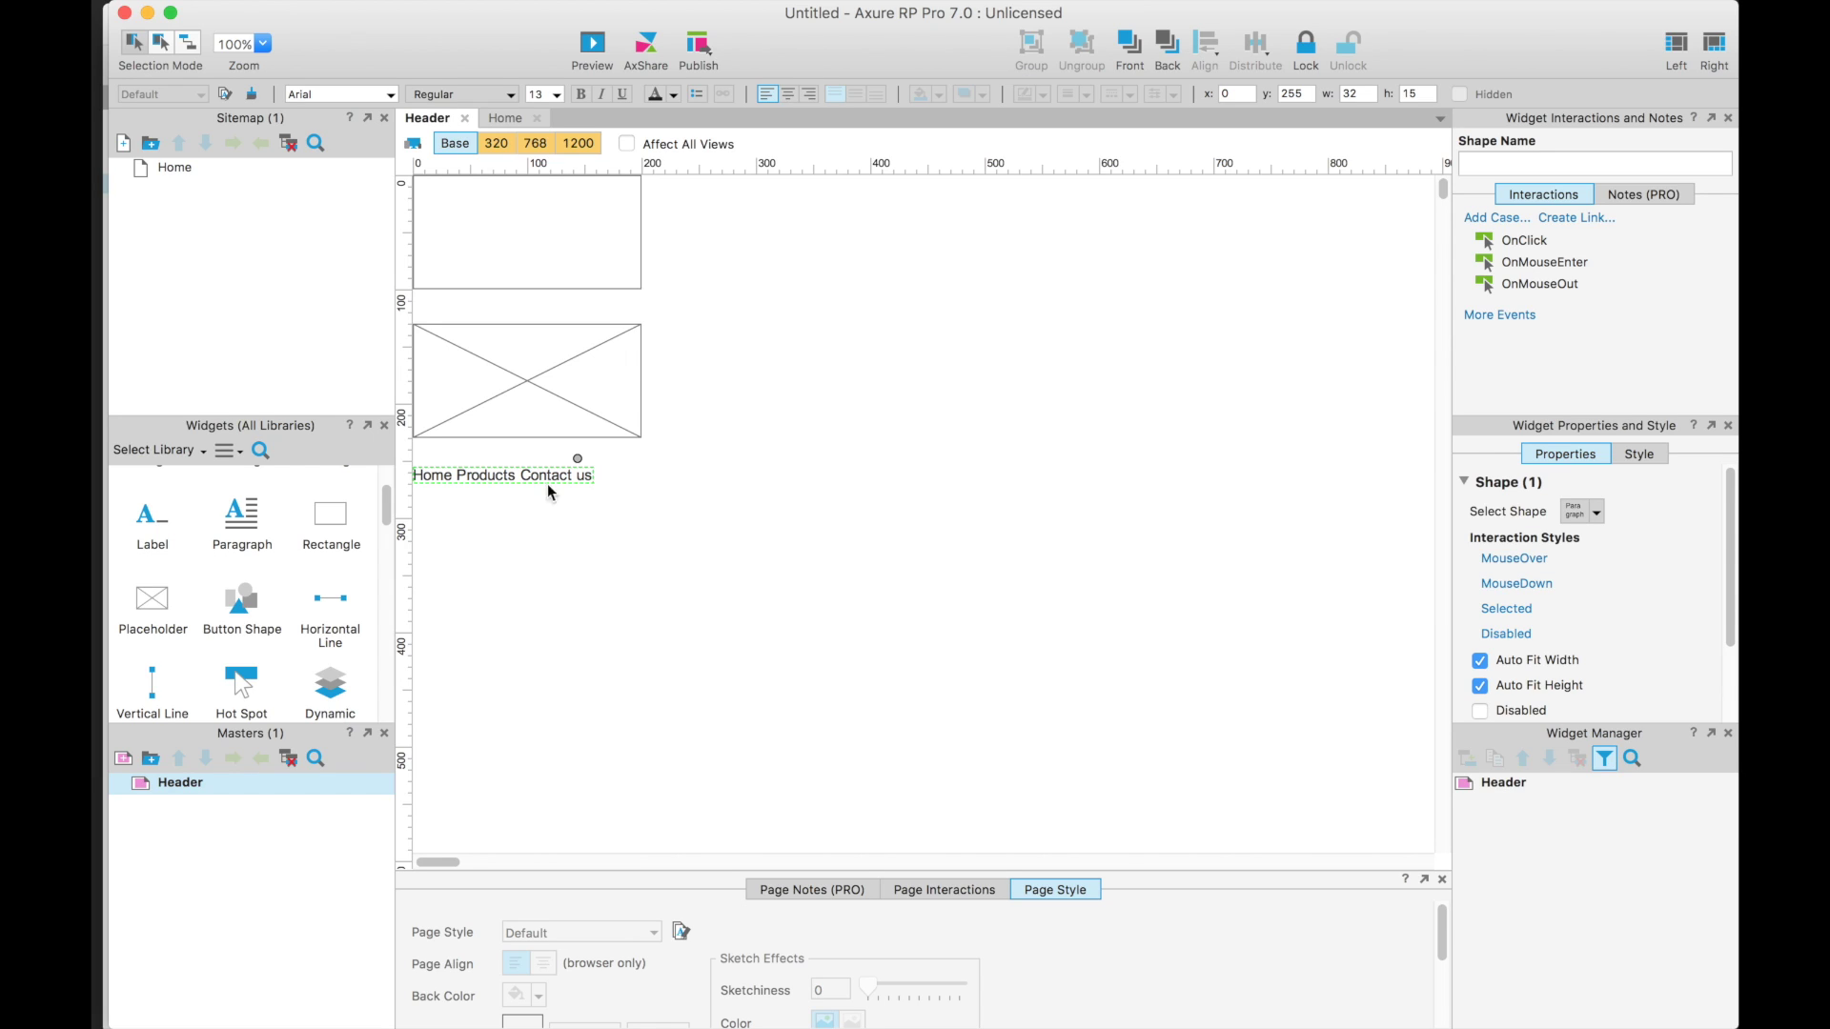
{"action": "left_click", "coordinate": [465, 475]}
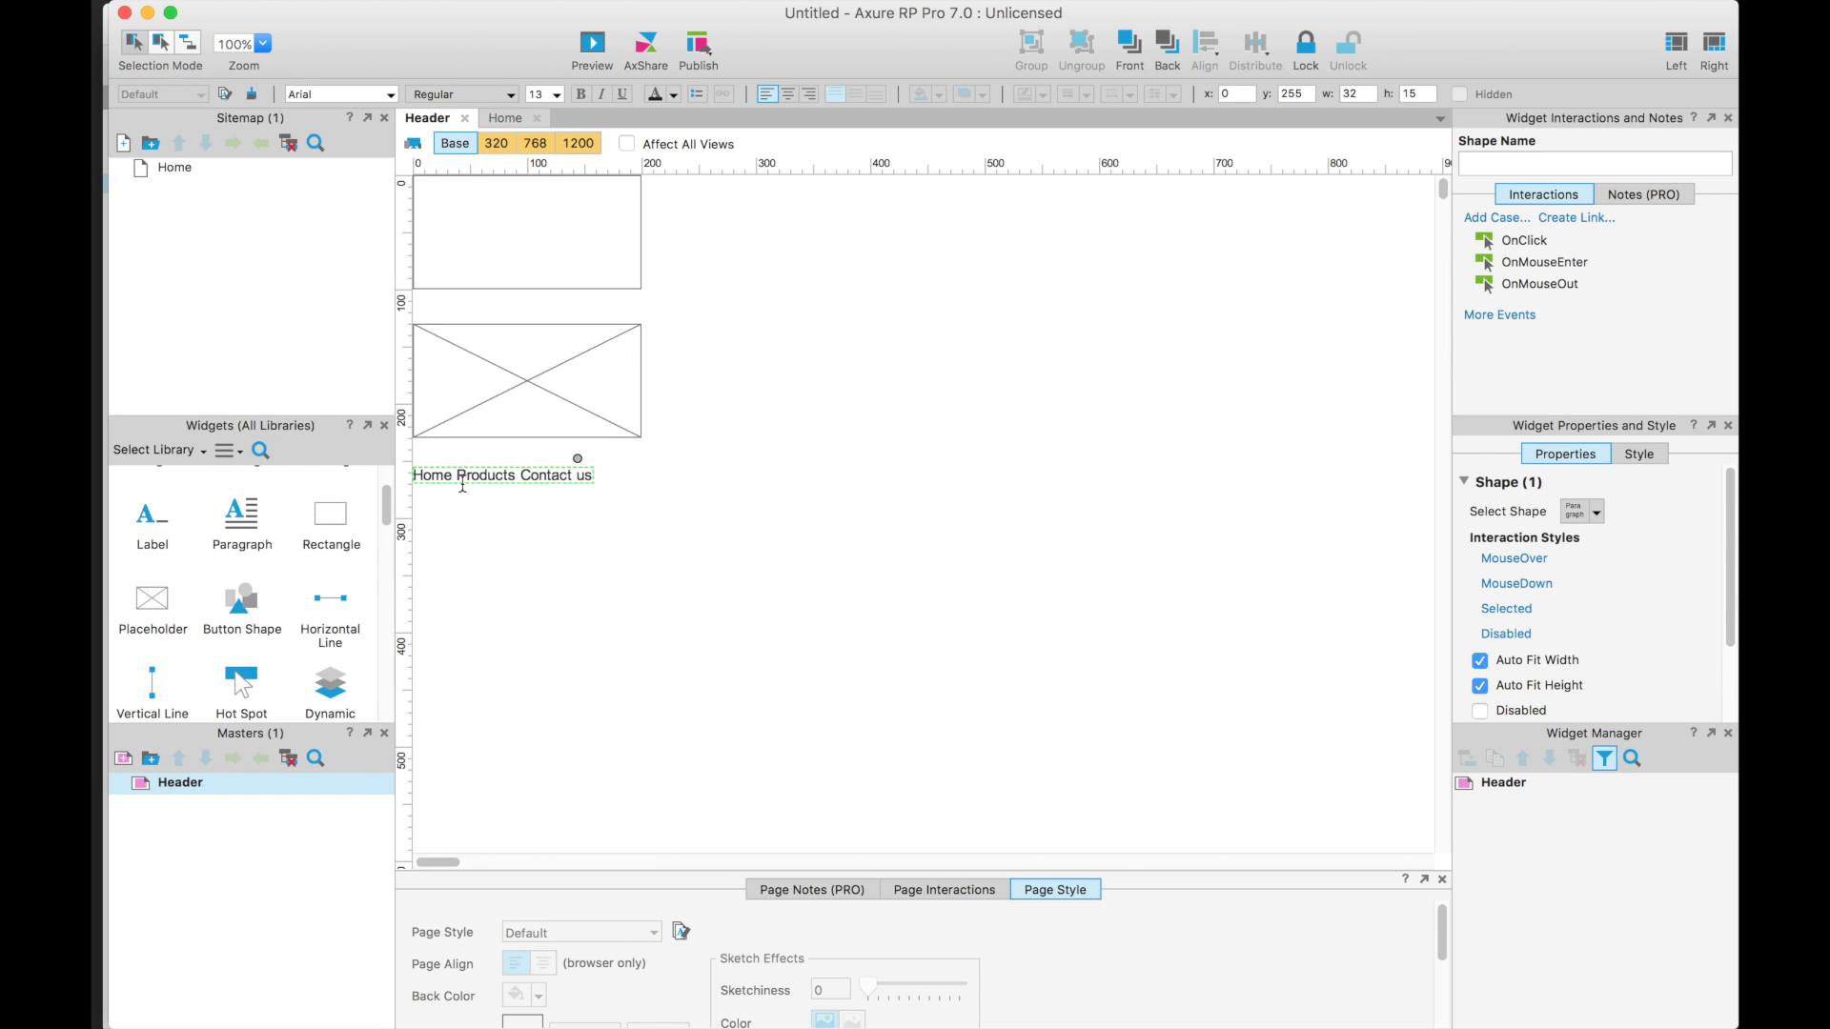
{"action": "left_click", "coordinate": [636, 515]}
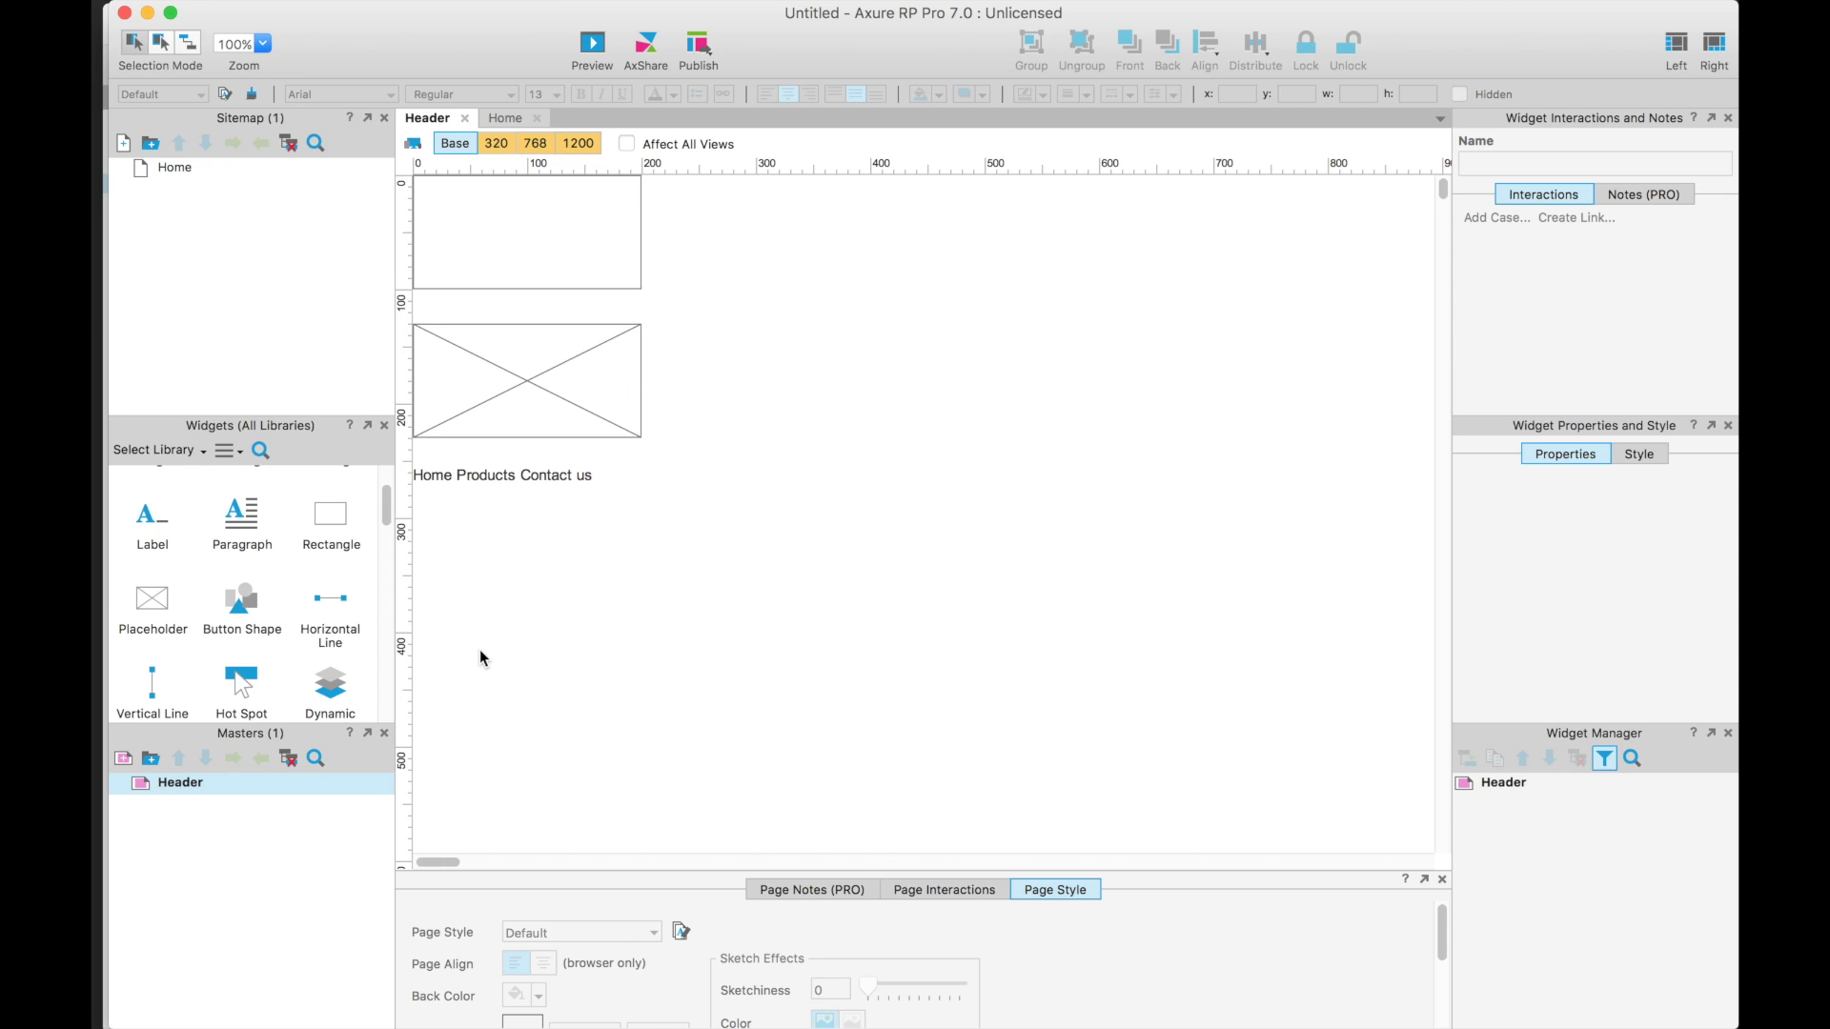
- Compare the Header master's layout across the Base, 320, 768 and 1200 adaptive views
{"action": "left_click", "coordinate": [493, 145]}
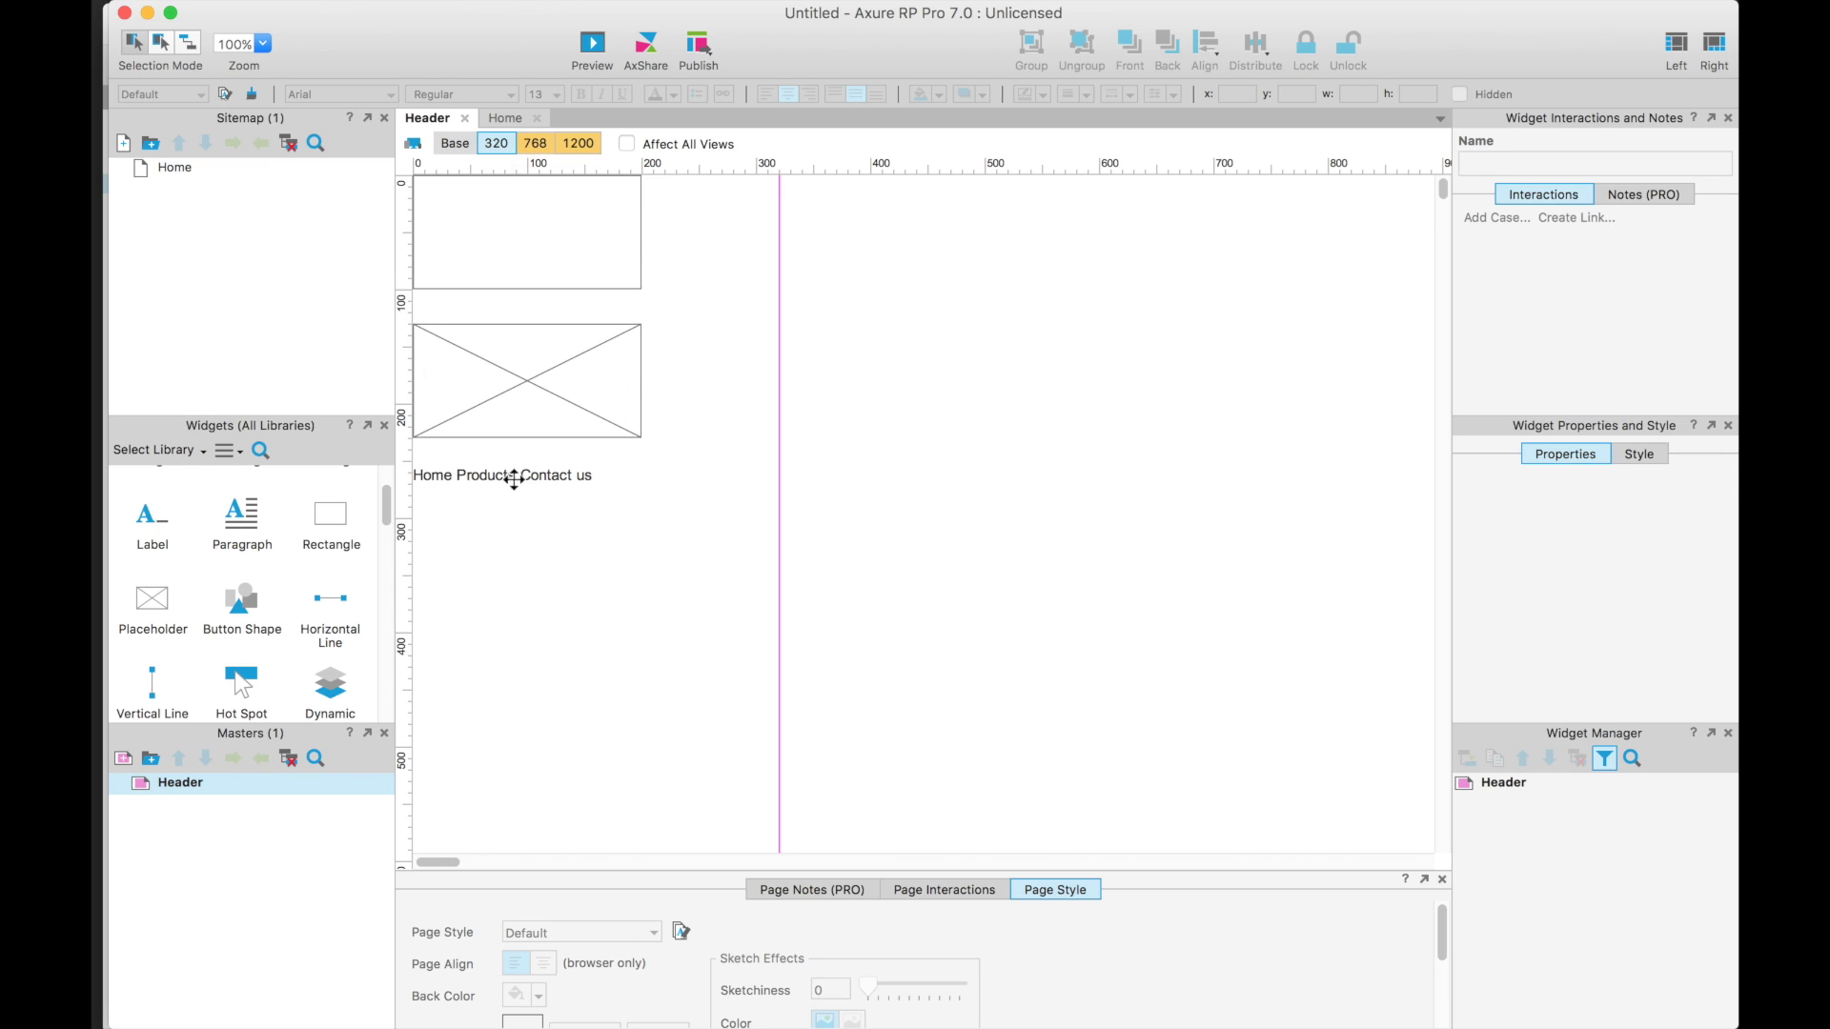
{"action": "left_click", "coordinate": [461, 152]}
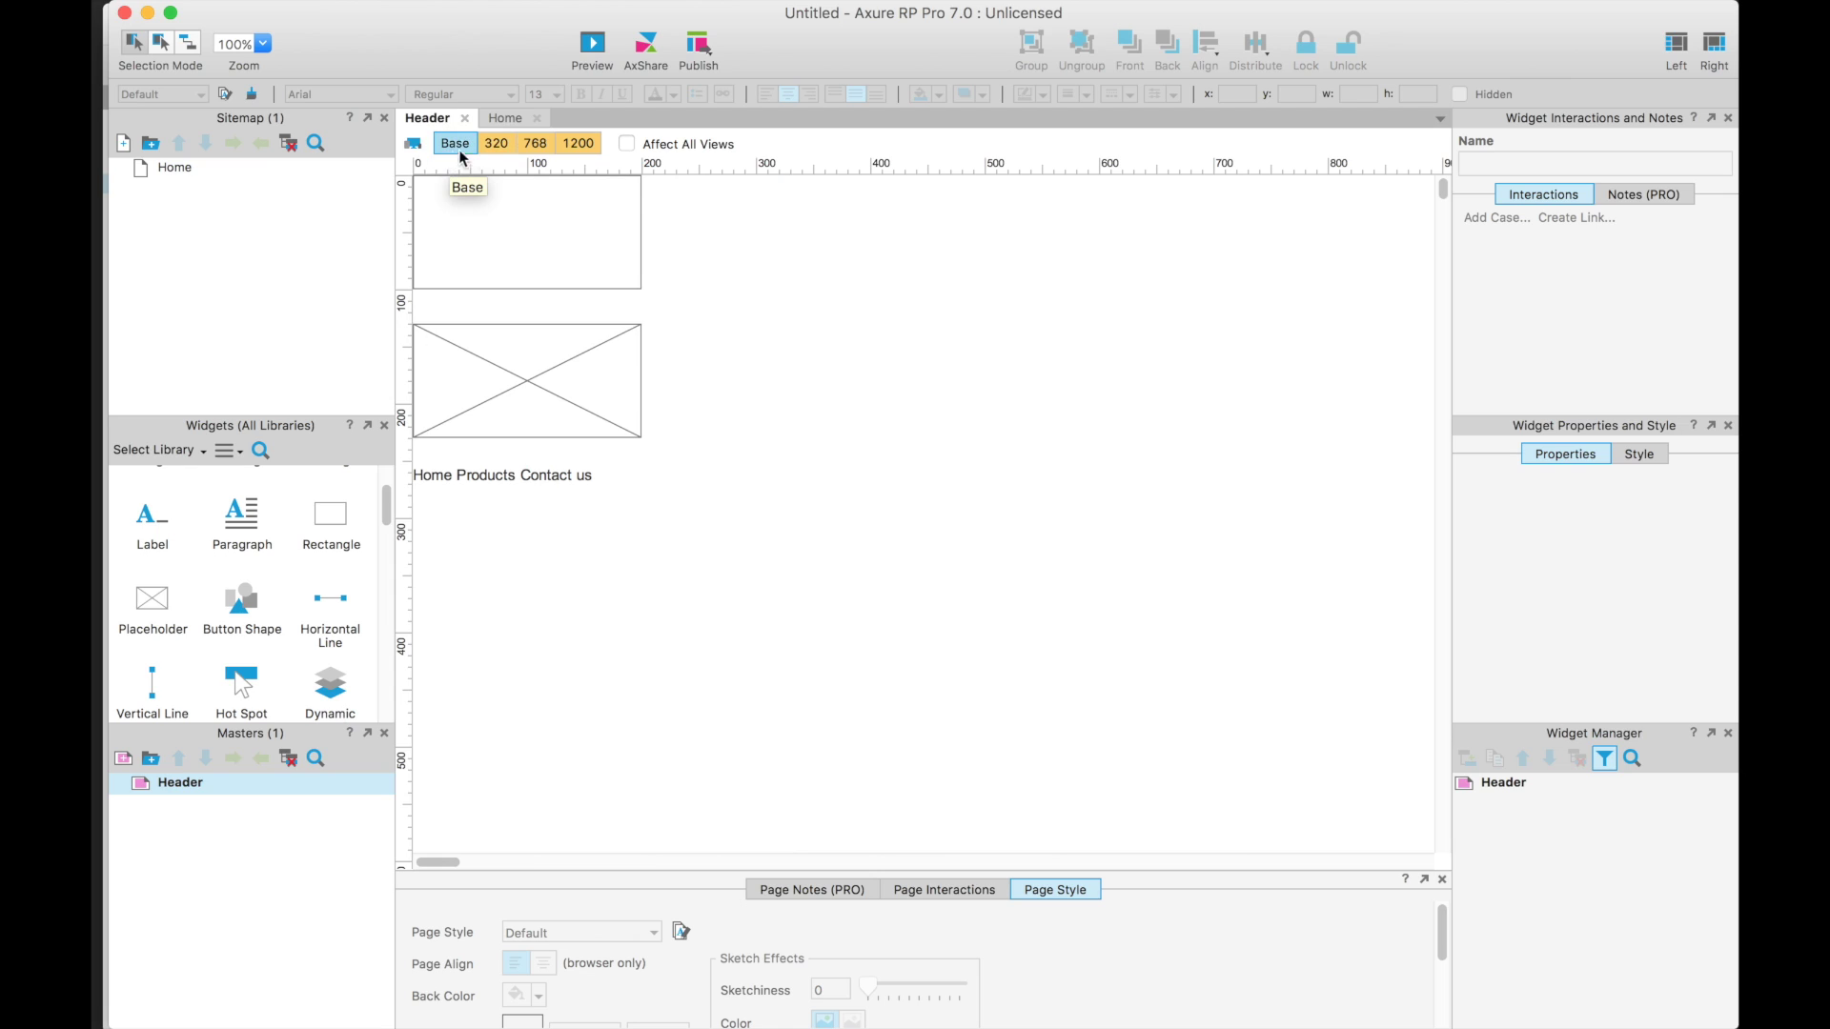
{"action": "left_click", "coordinate": [488, 152]}
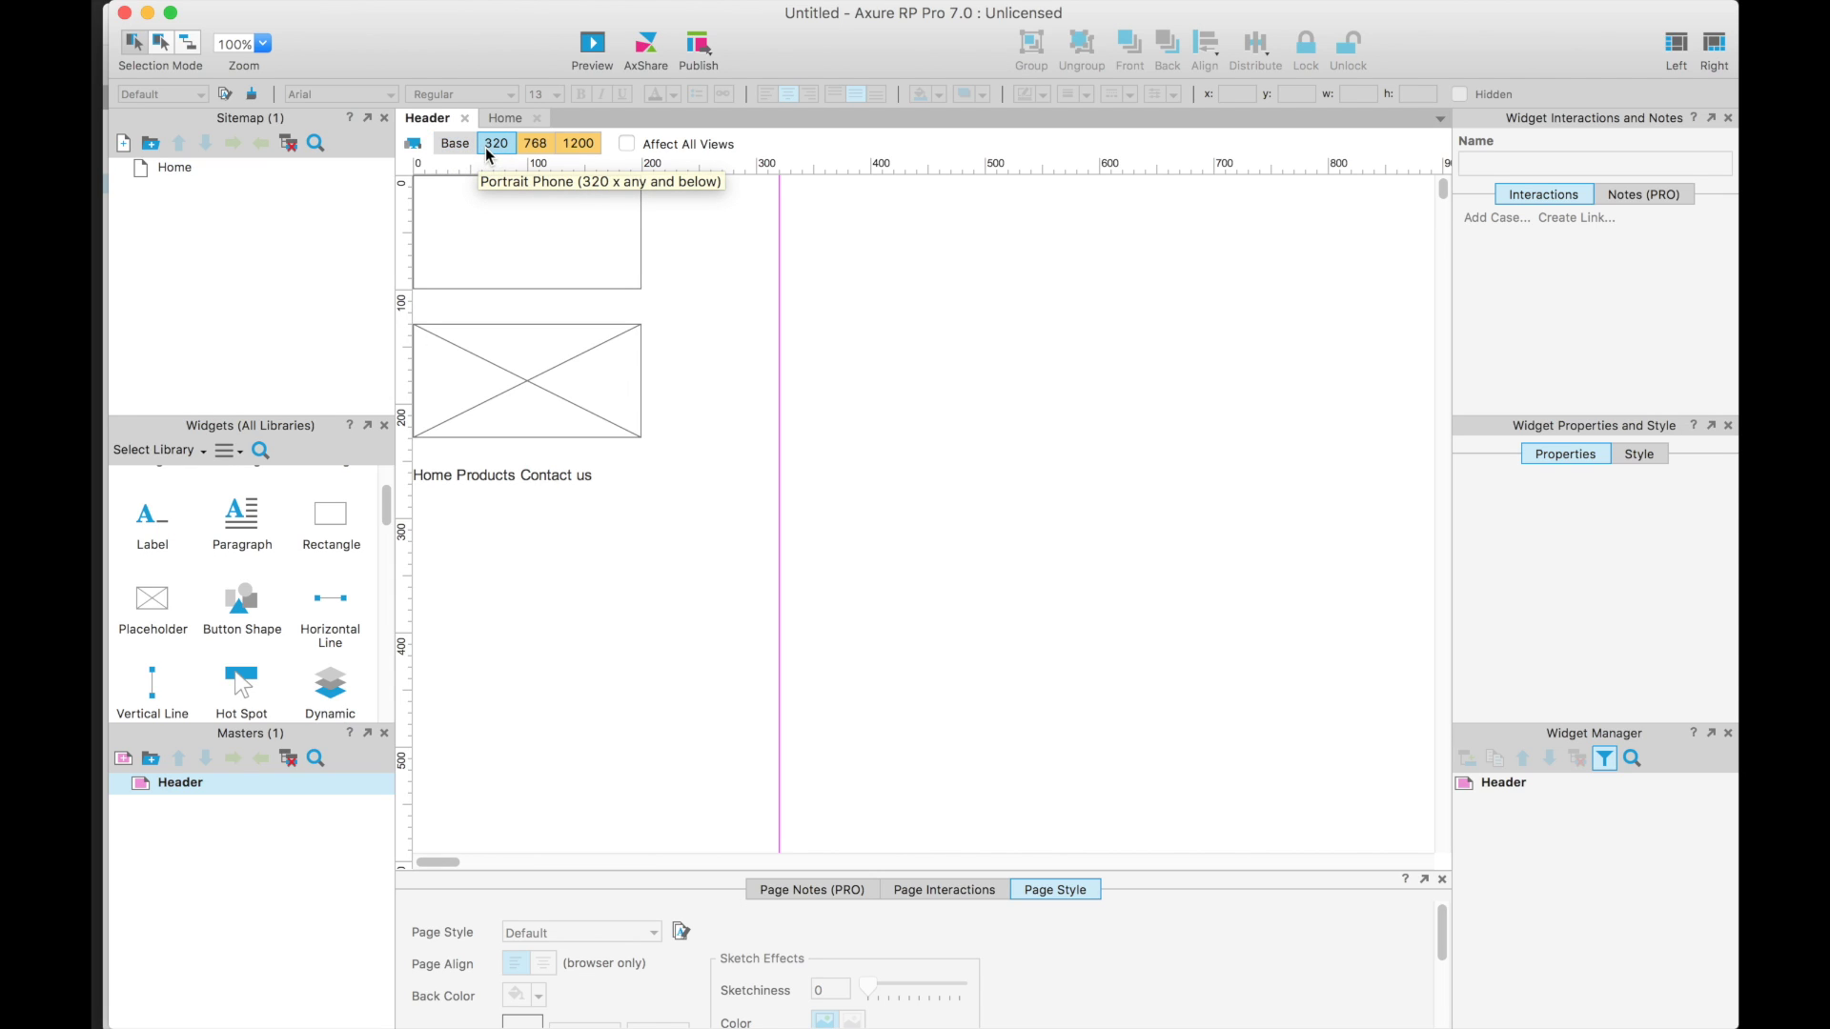
{"action": "left_click", "coordinate": [534, 143]}
{"action": "left_click", "coordinate": [580, 145]}
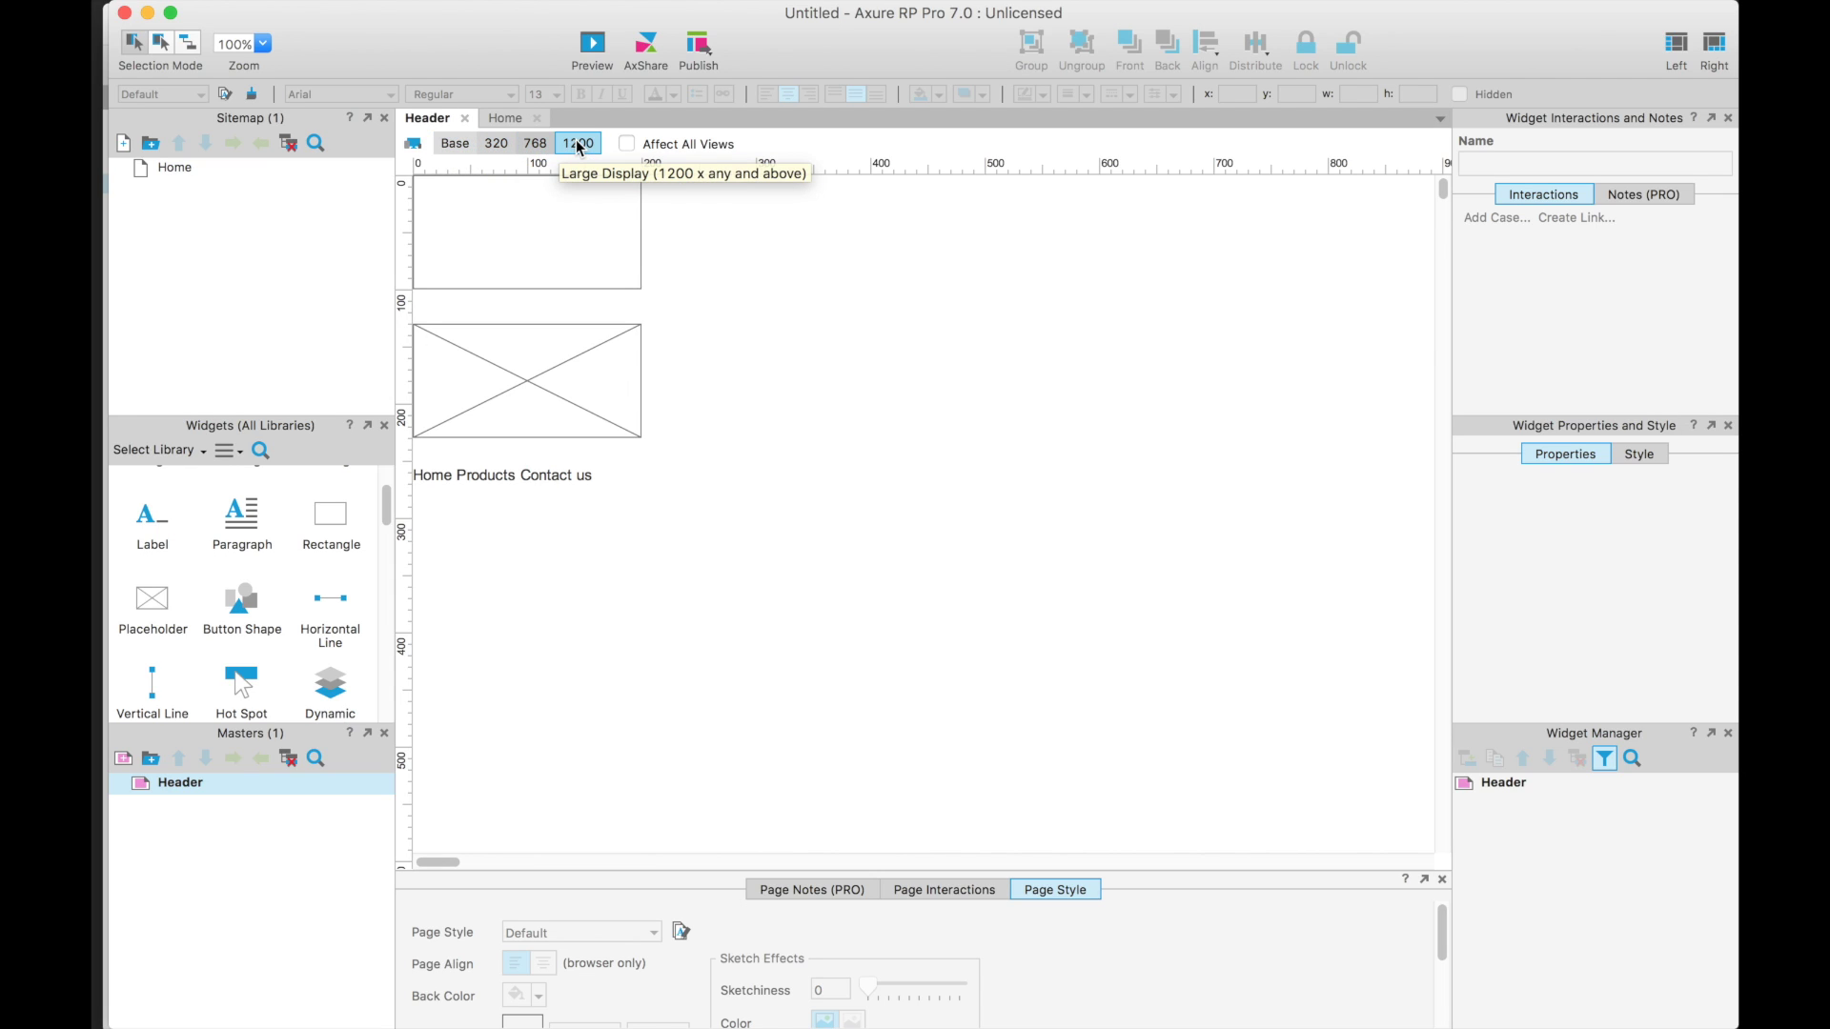
- In the 320 view, resize the Header master's rectangle to 320 by 50 and check it against the 768 and Base views
{"action": "left_click", "coordinate": [534, 142]}
{"action": "left_click", "coordinate": [495, 145]}
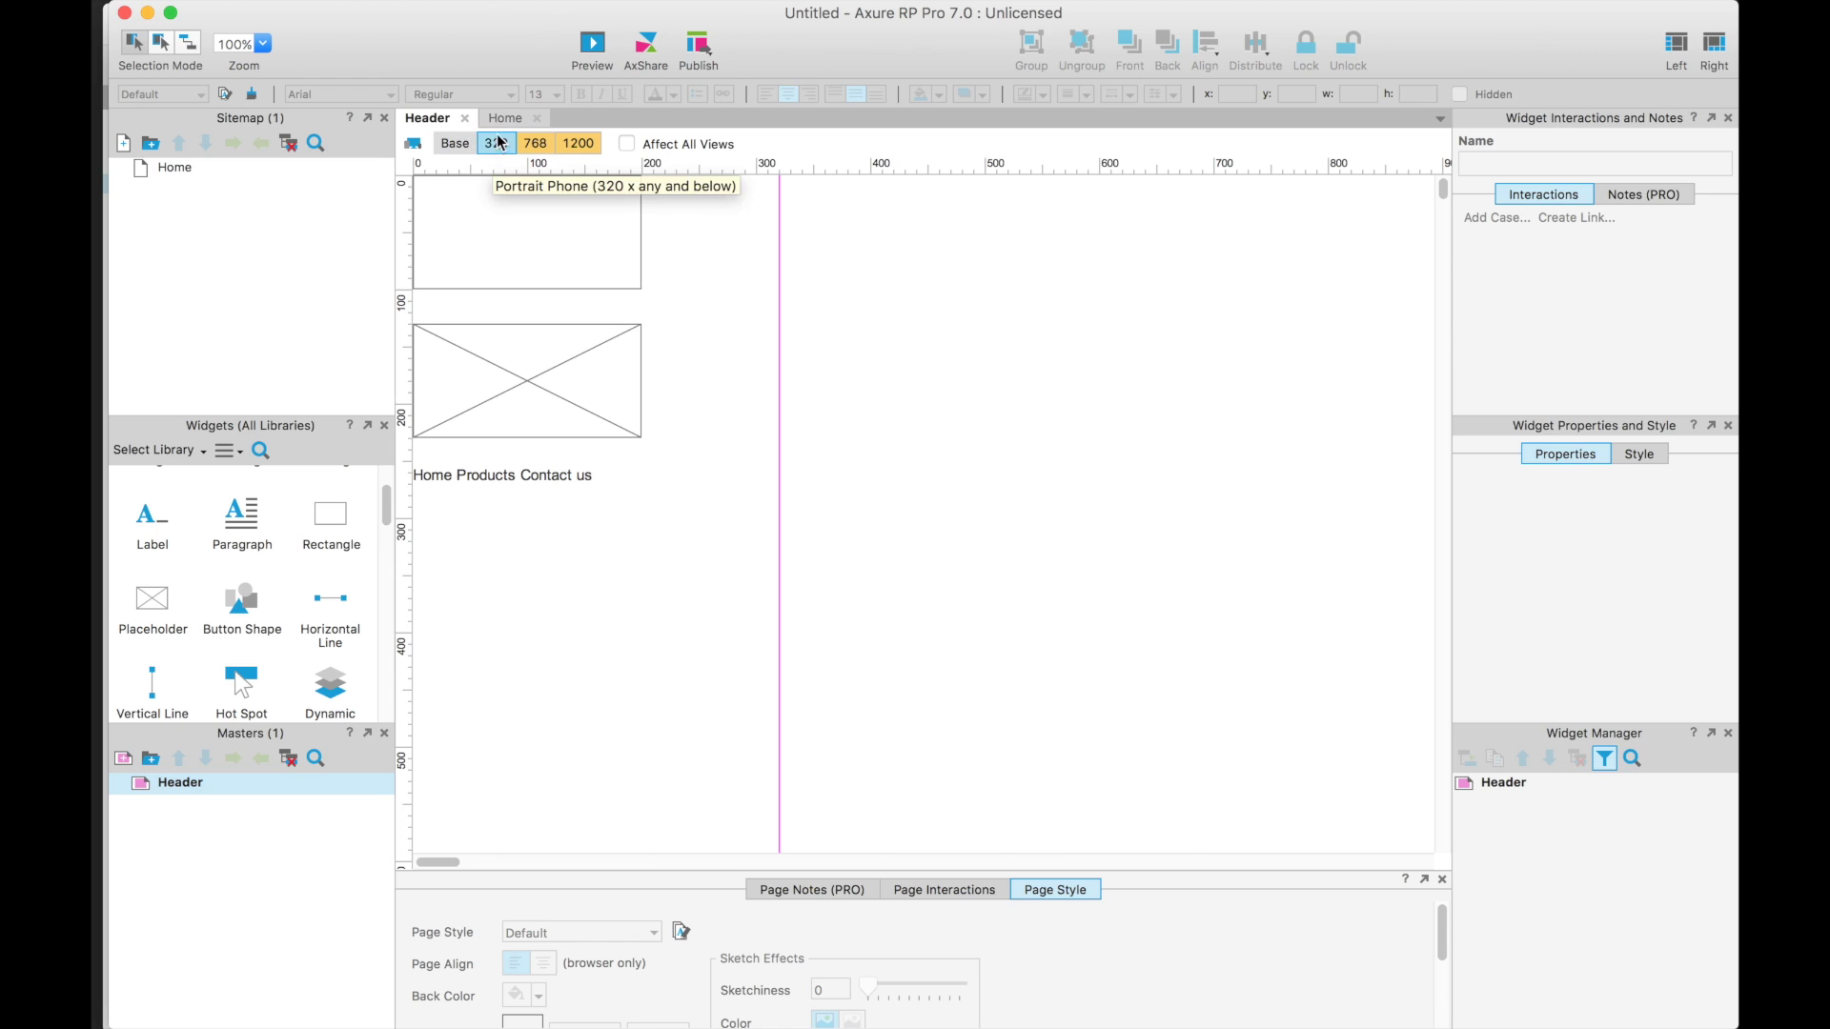
{"action": "left_click", "coordinate": [611, 226]}
{"action": "left_click_drag", "start_coordinate": [642, 288], "coordinate": [779, 233]}
{"action": "left_click", "coordinate": [673, 266]}
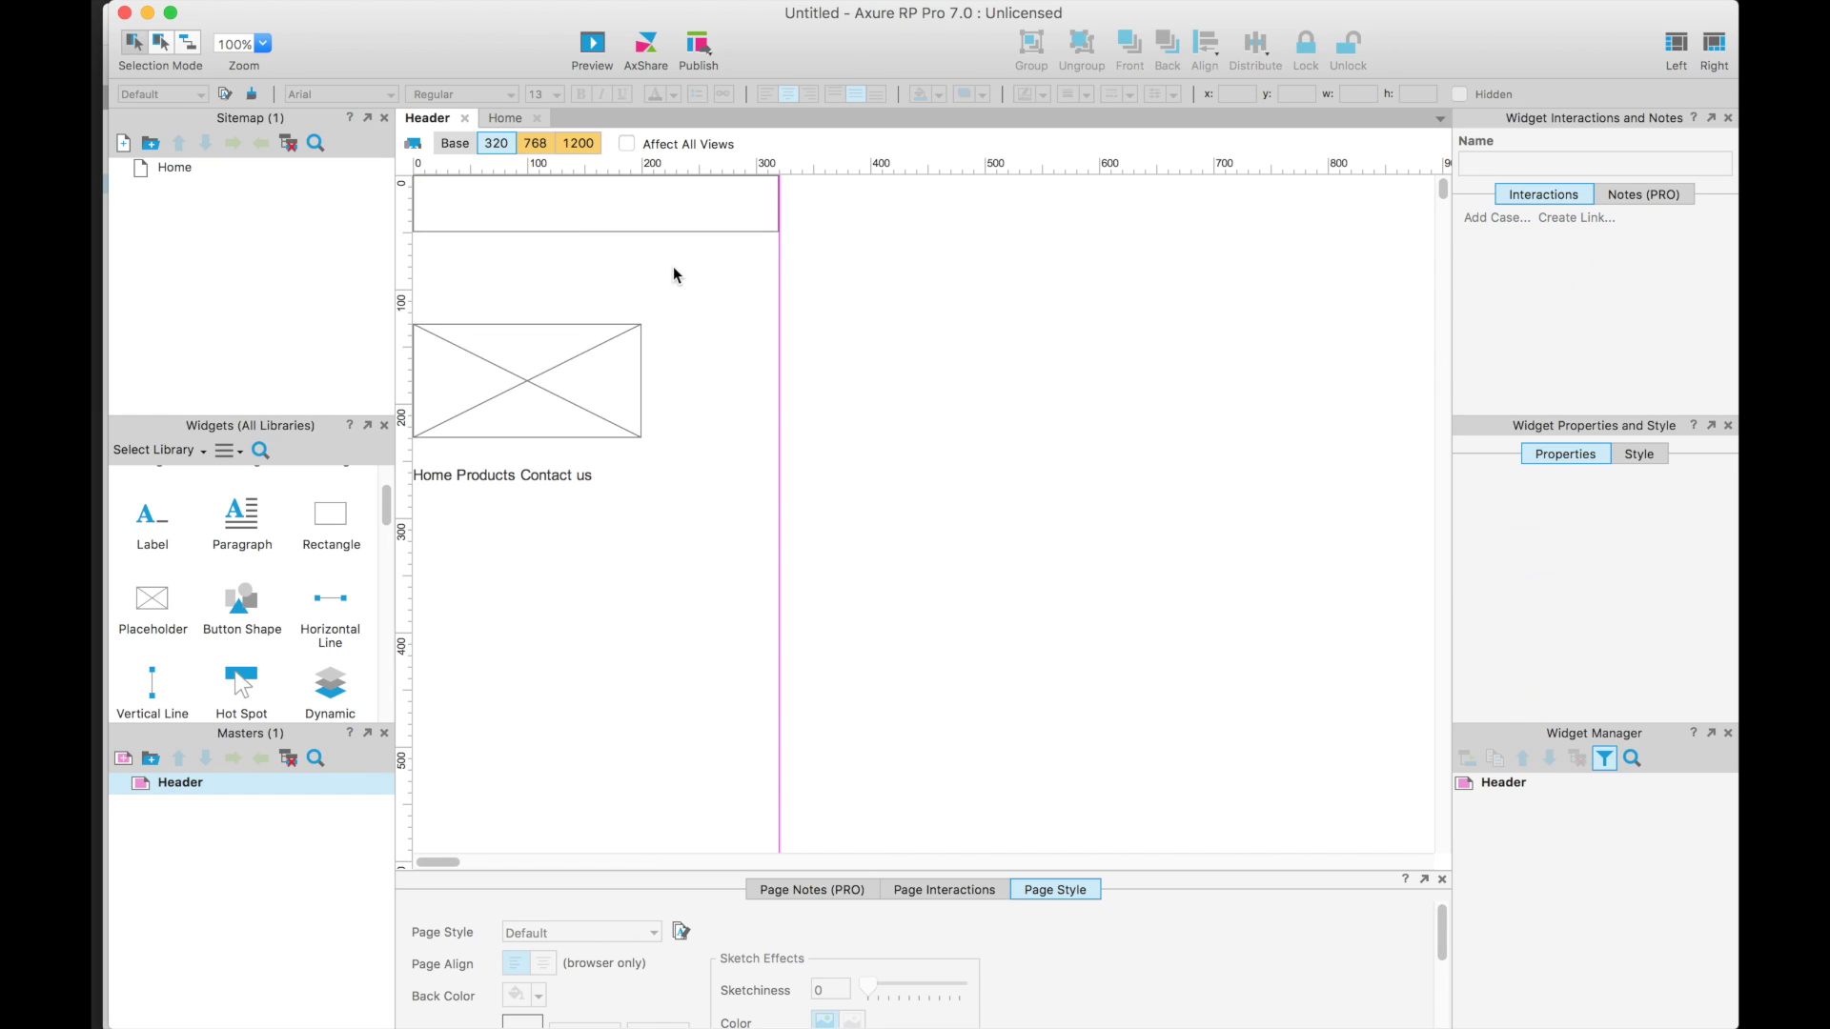
{"action": "left_click", "coordinate": [539, 146]}
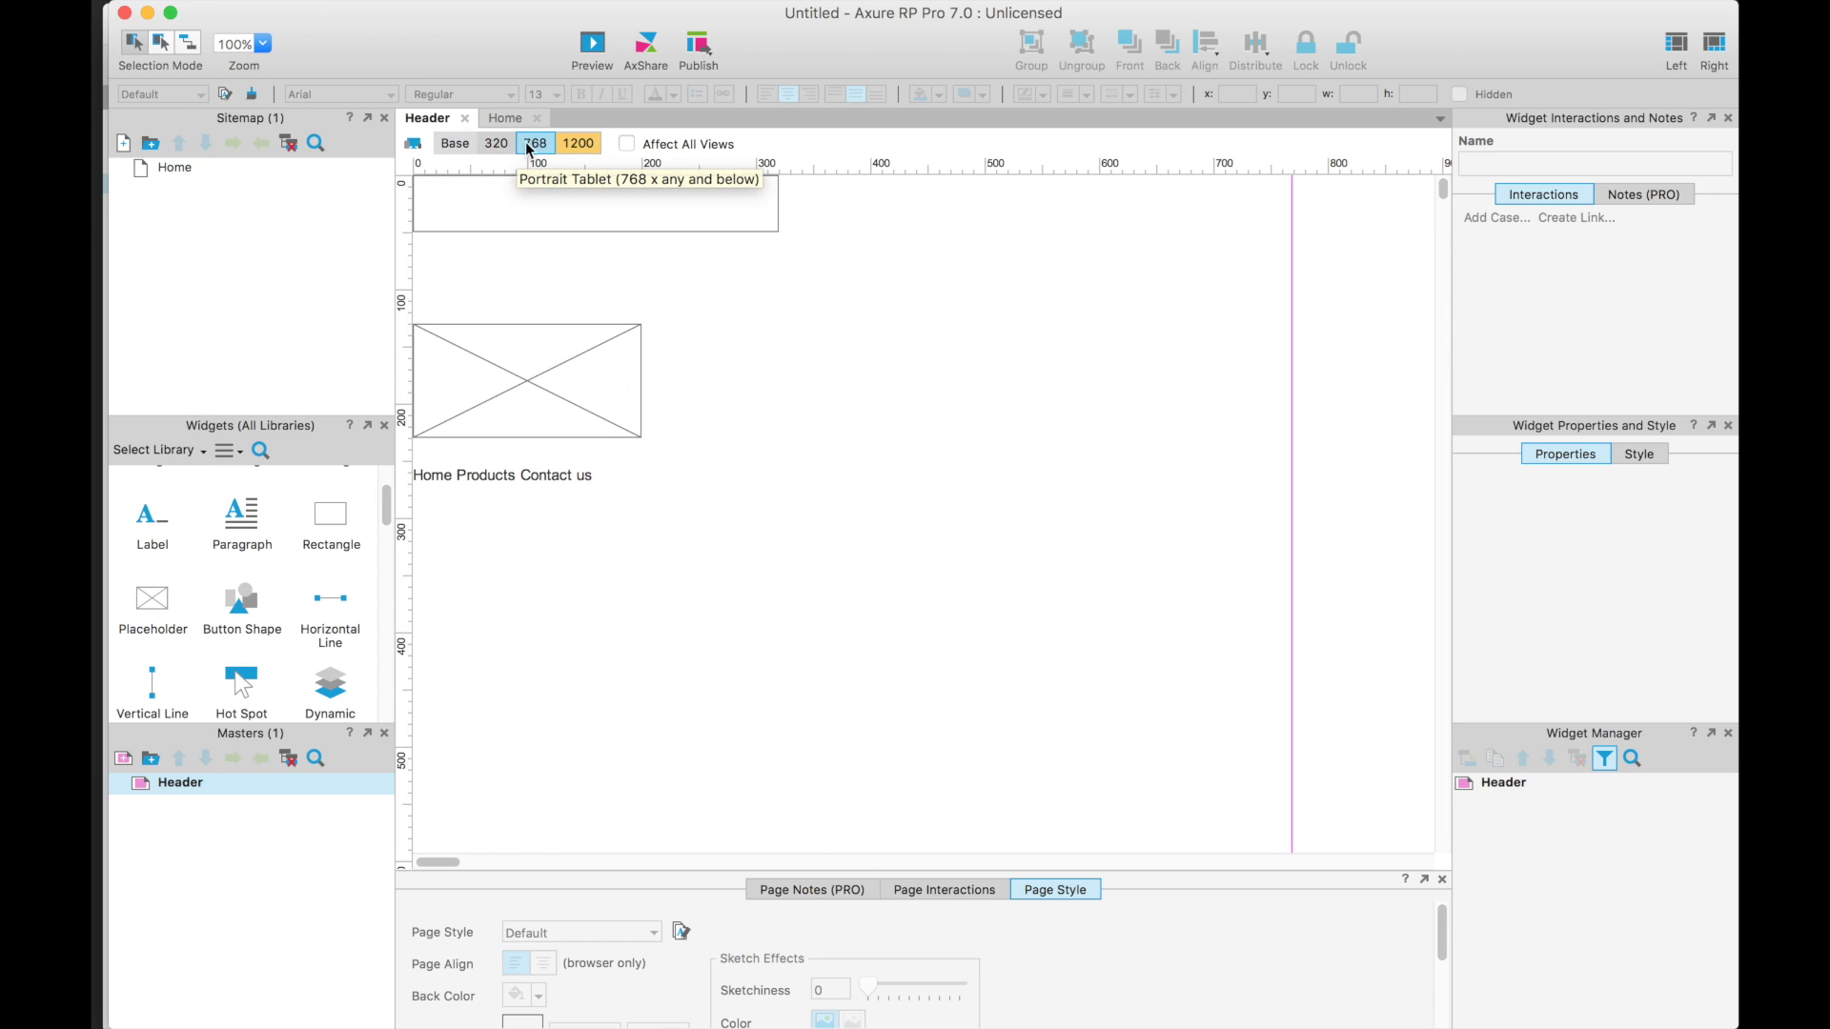
{"action": "left_click", "coordinate": [458, 148]}
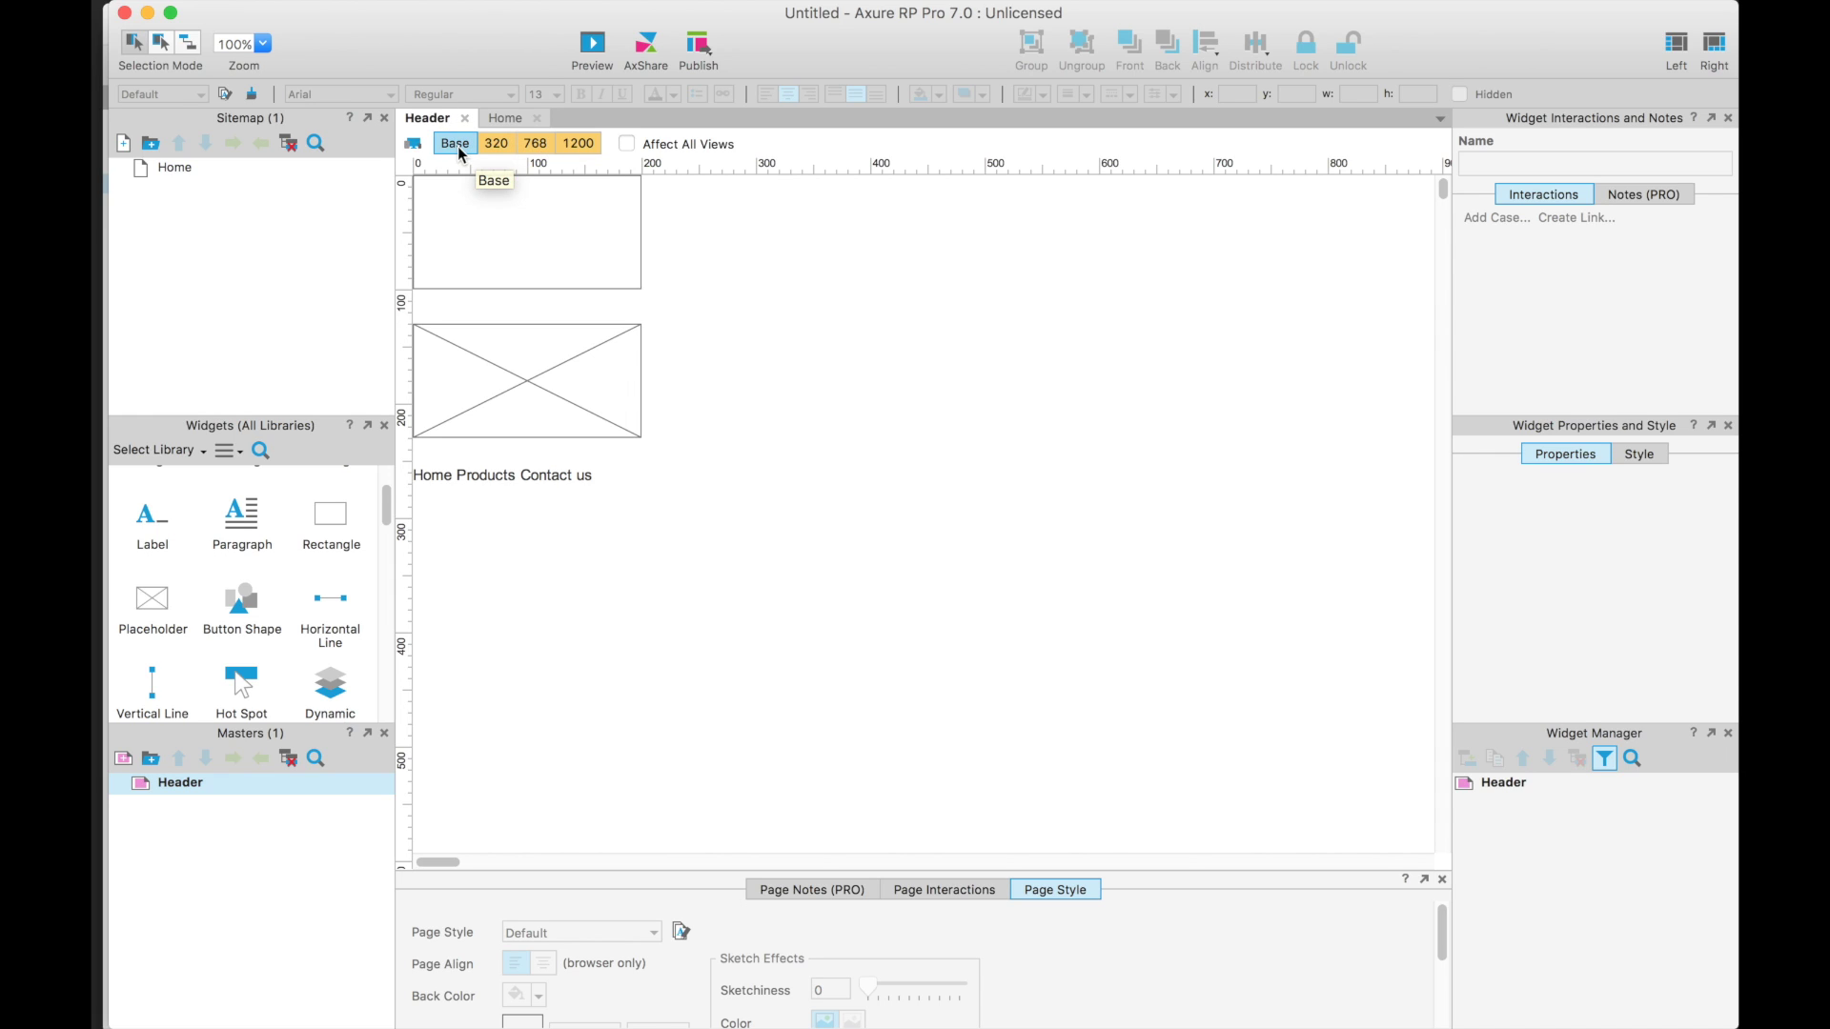
- In the 320 view, fit the placeholder at the origin as 110 by 50 and move the menu label beside it inside the rectangle
{"action": "left_click", "coordinate": [493, 148]}
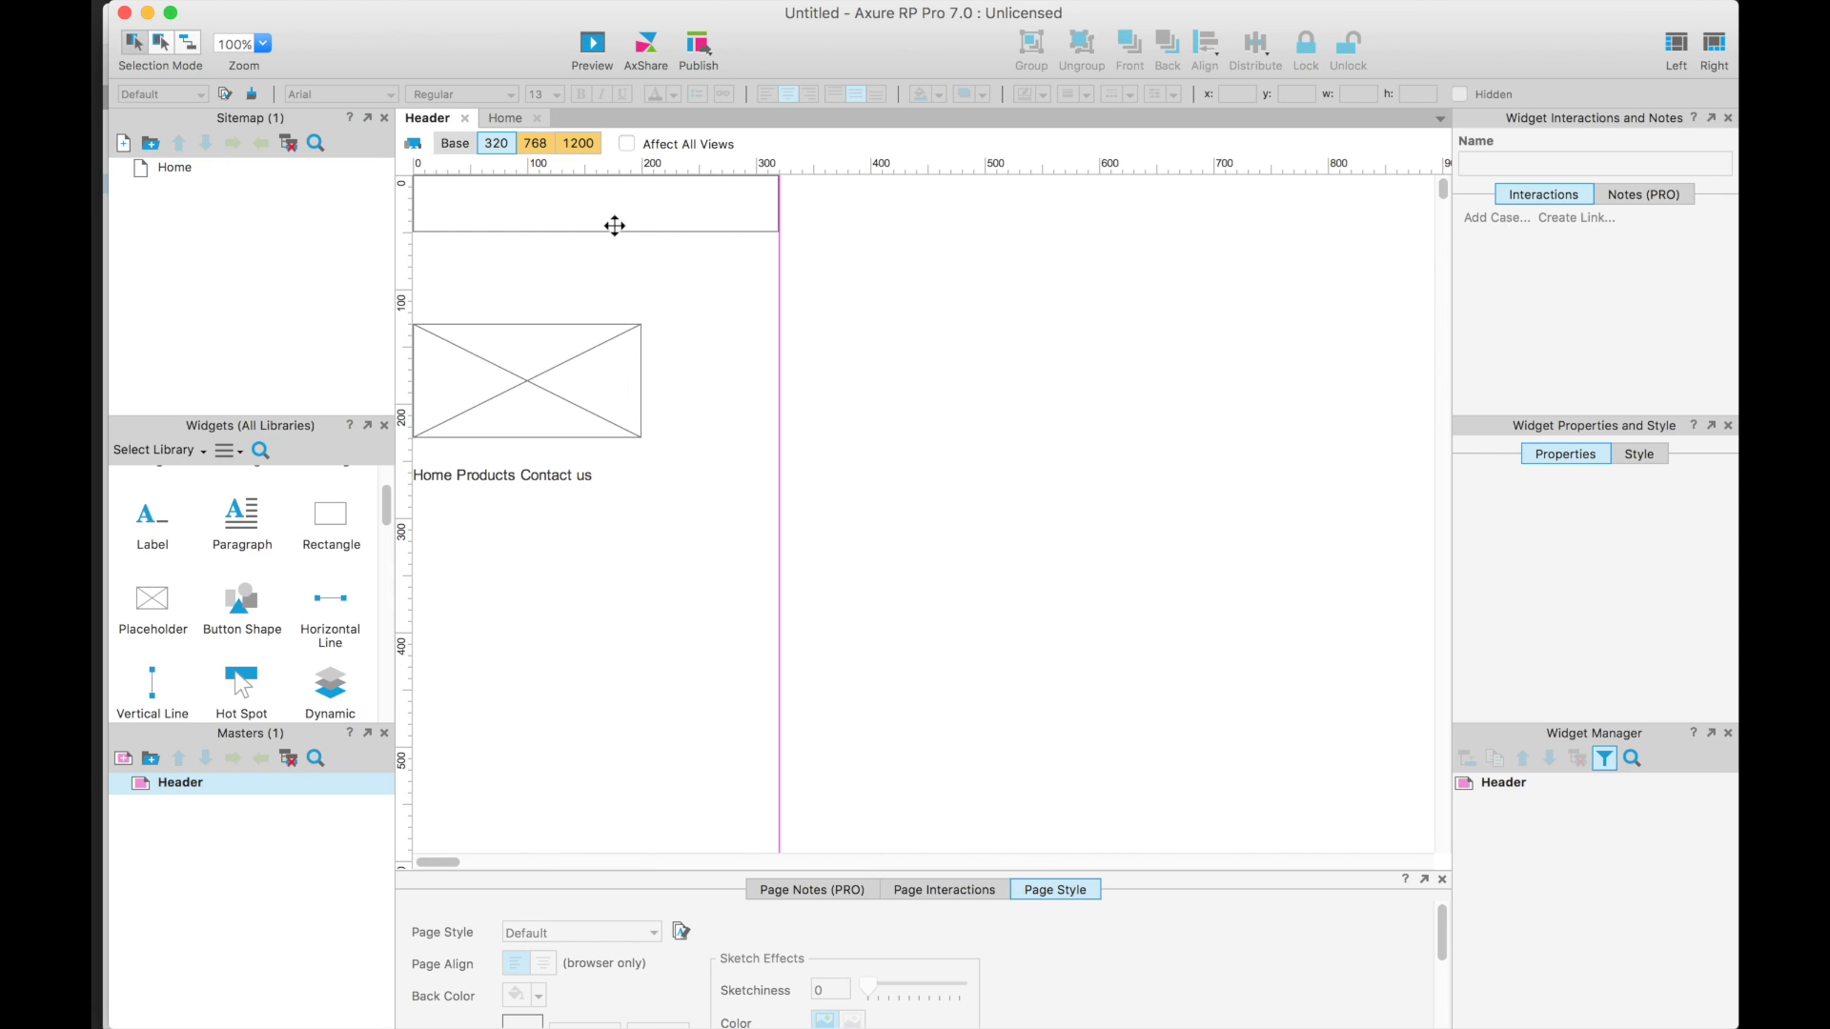
{"action": "left_click_drag", "start_coordinate": [518, 387], "coordinate": [515, 242]}
{"action": "left_click_drag", "start_coordinate": [641, 289], "coordinate": [537, 233]}
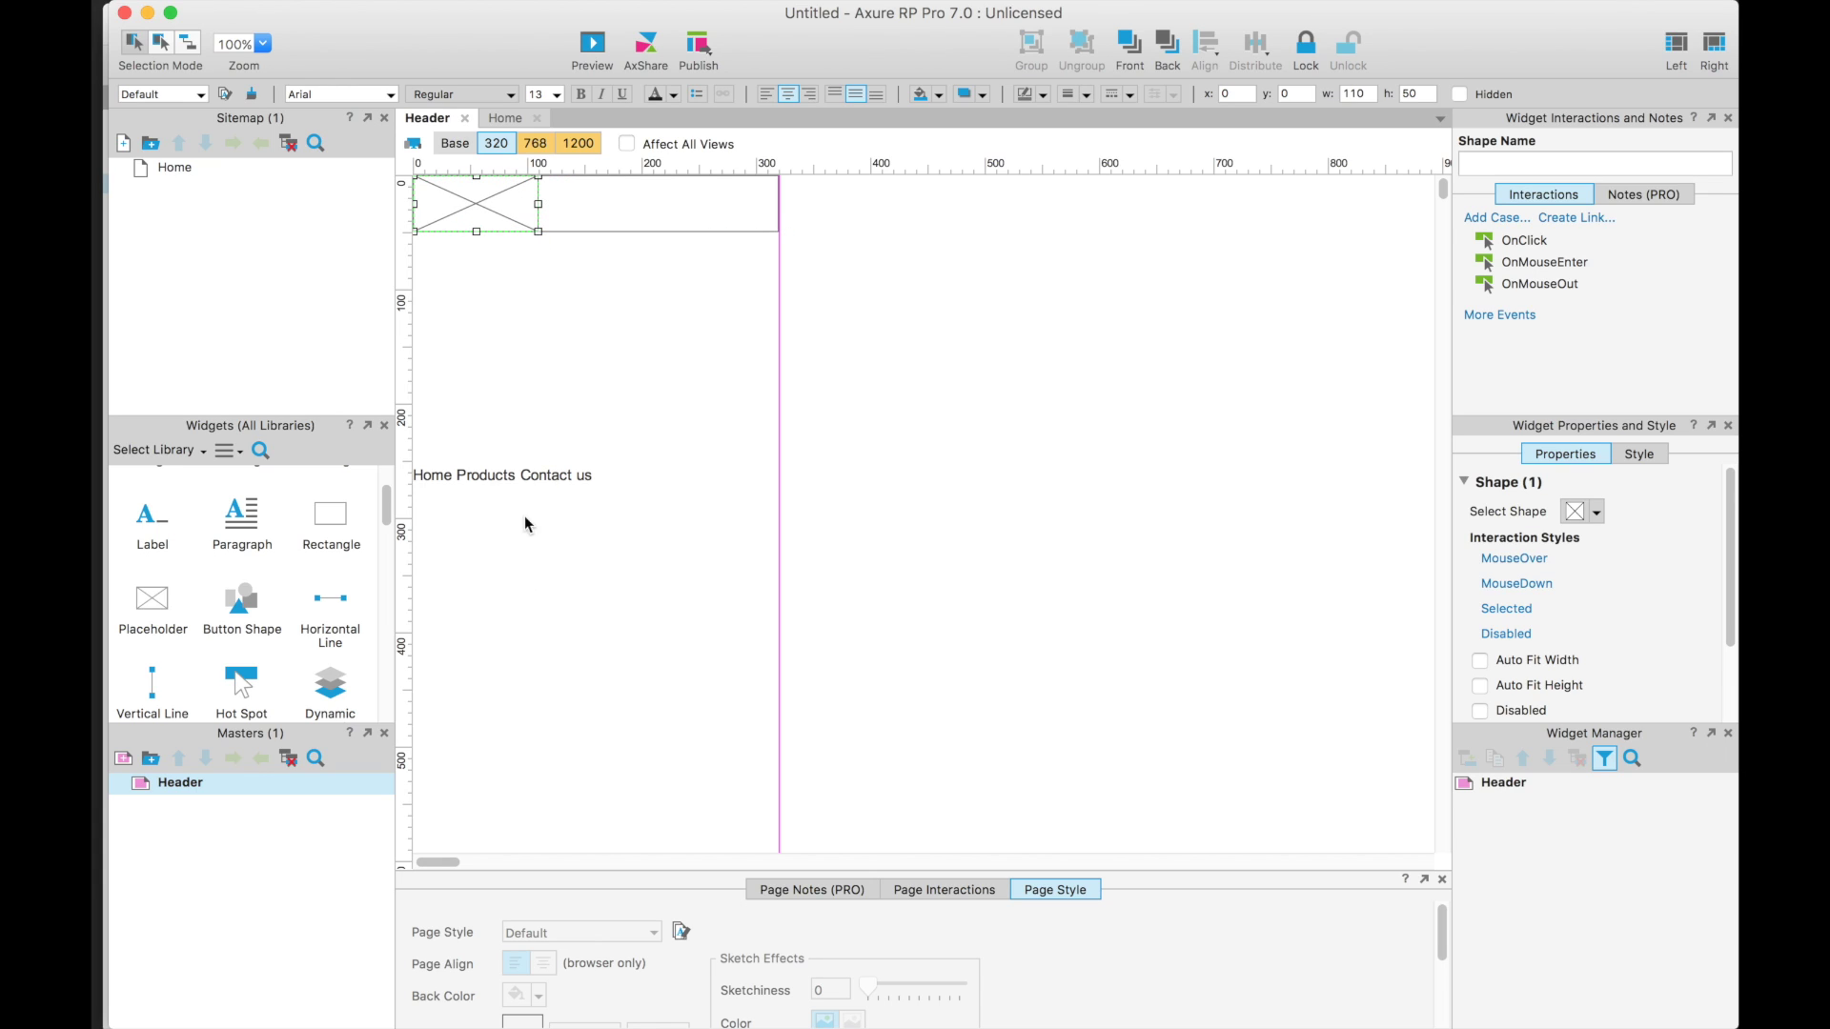
{"action": "left_click_drag", "start_coordinate": [489, 479], "coordinate": [633, 209]}
{"action": "left_click", "coordinate": [695, 277]}
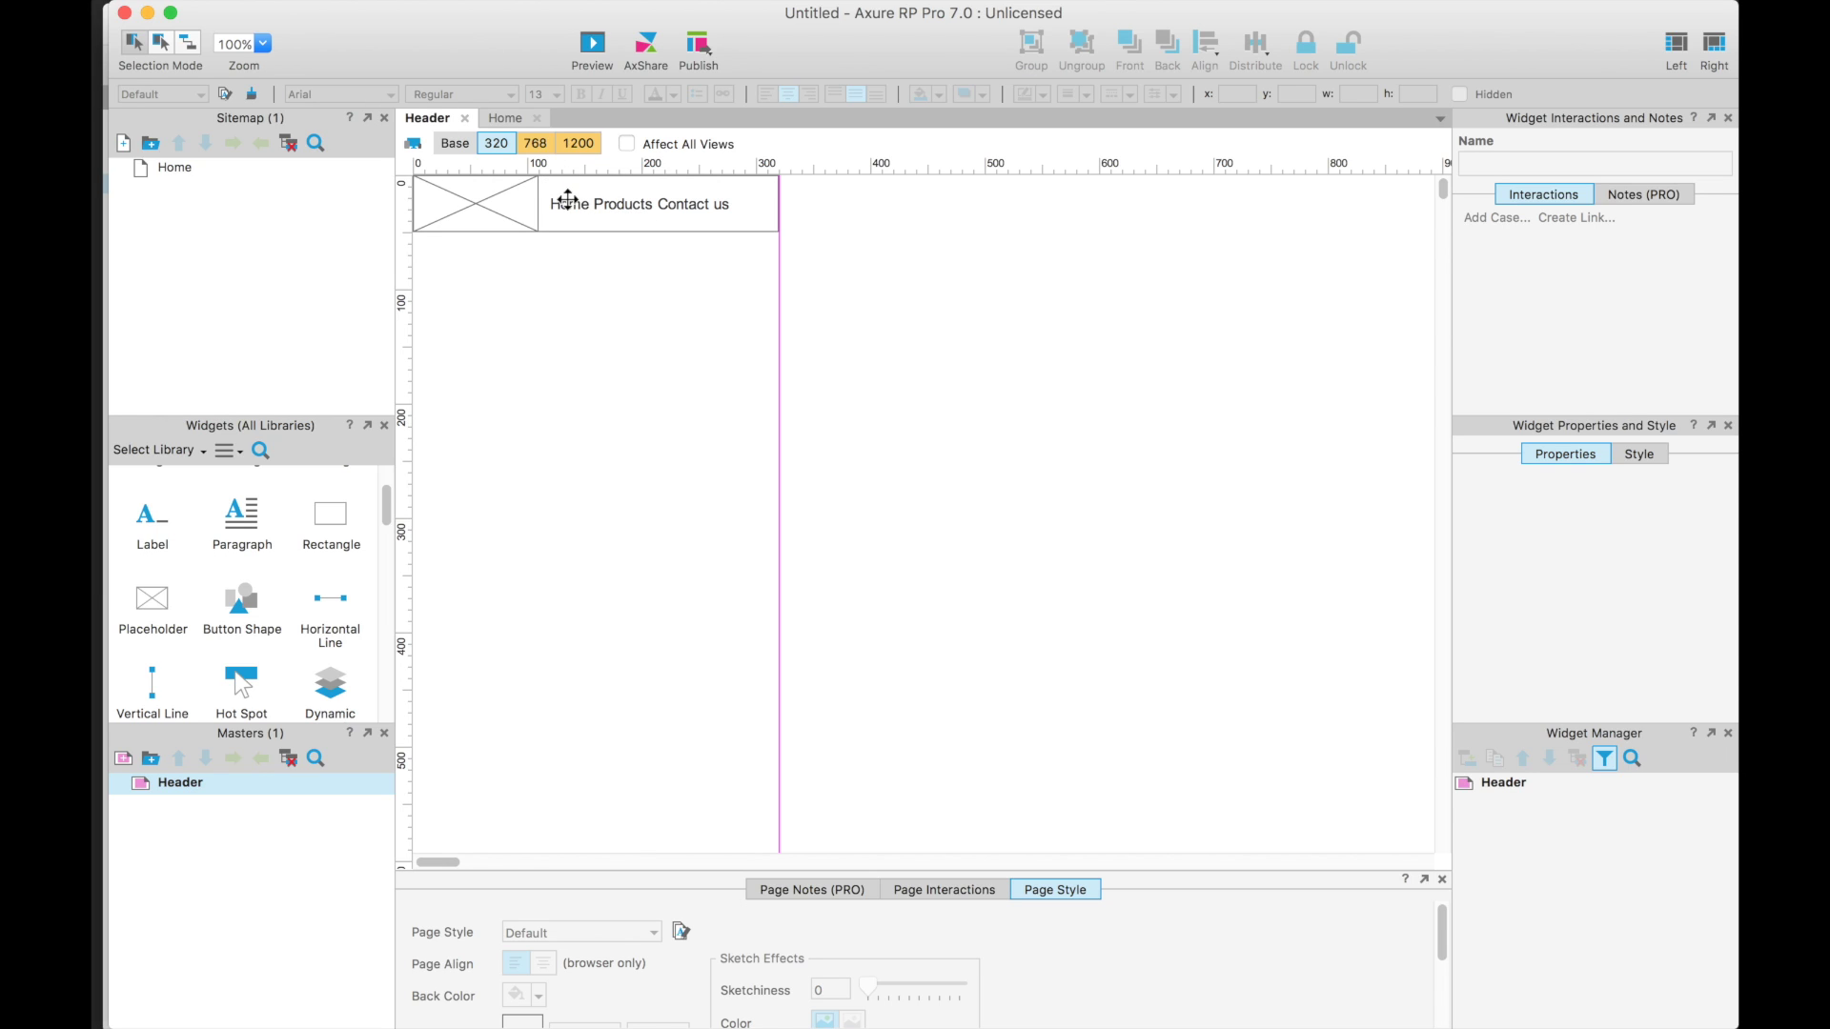
- In the 768 view, resize the header rectangle to 770 wide by 70 high
{"action": "left_click", "coordinate": [529, 150]}
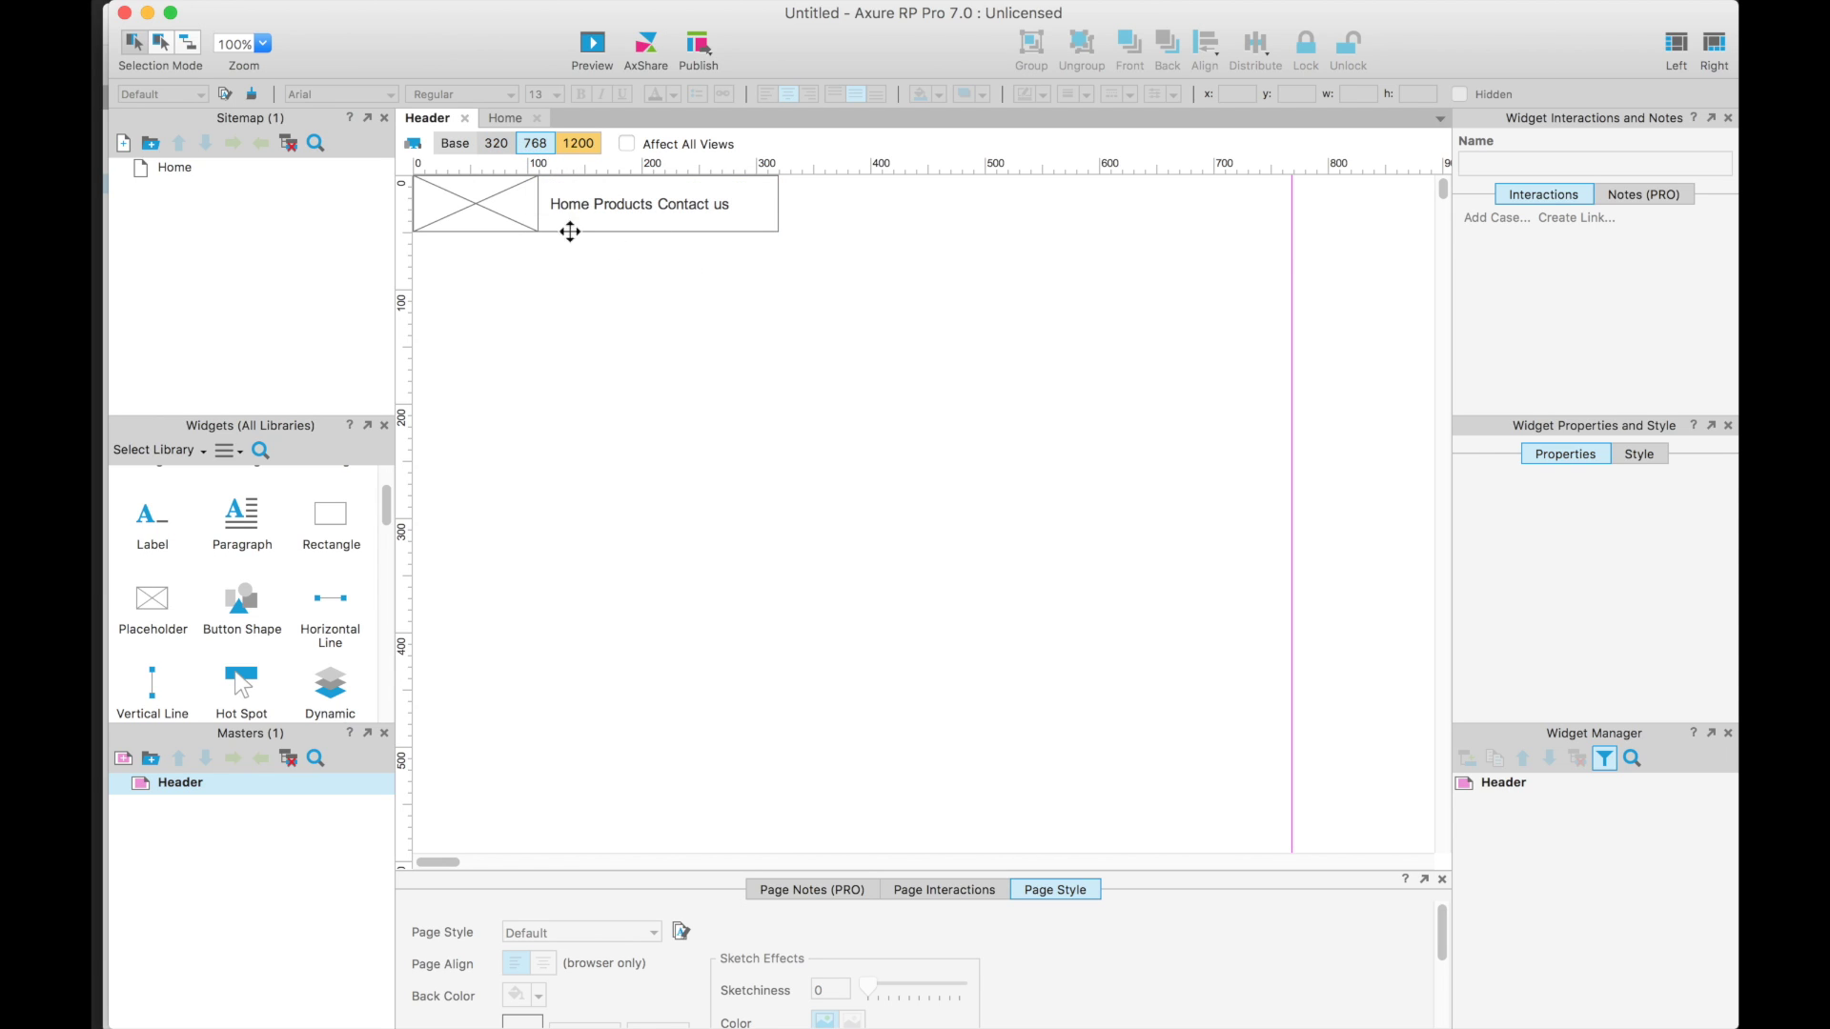
{"action": "left_click", "coordinate": [773, 230]}
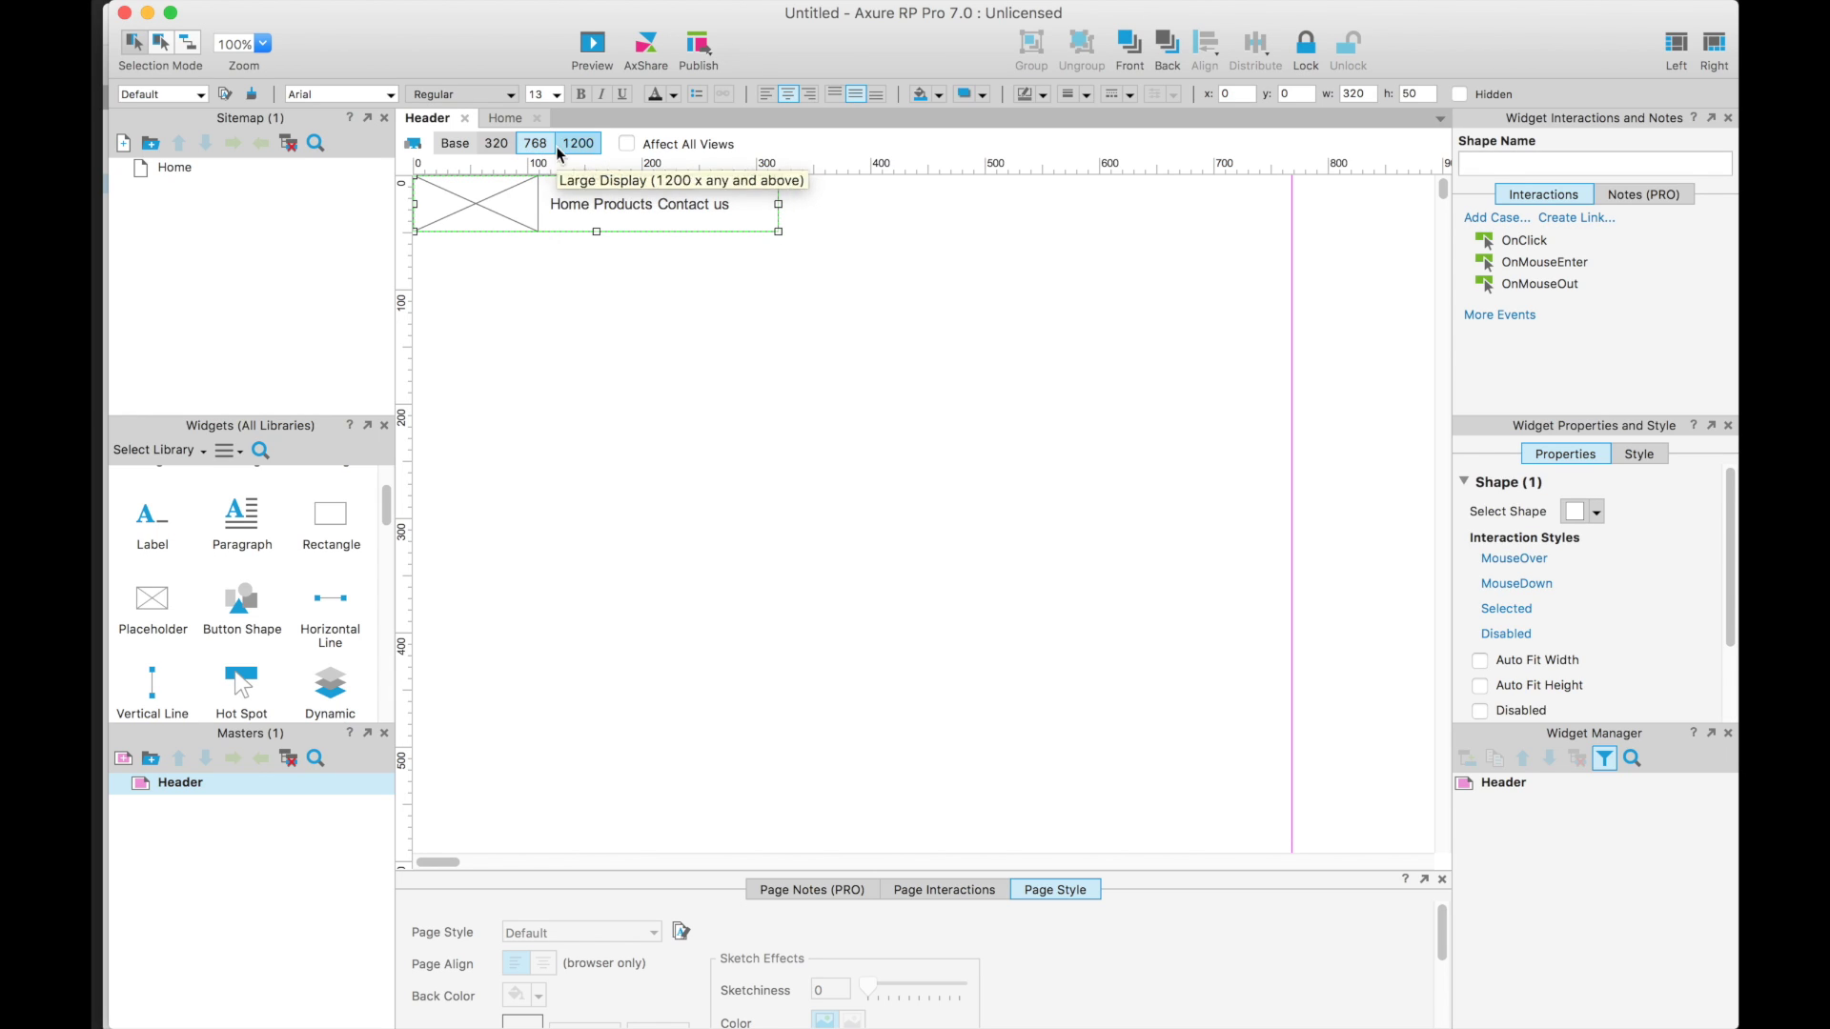
{"action": "left_click", "coordinate": [778, 232]}
{"action": "left_click_drag", "start_coordinate": [779, 232], "coordinate": [1293, 232]}
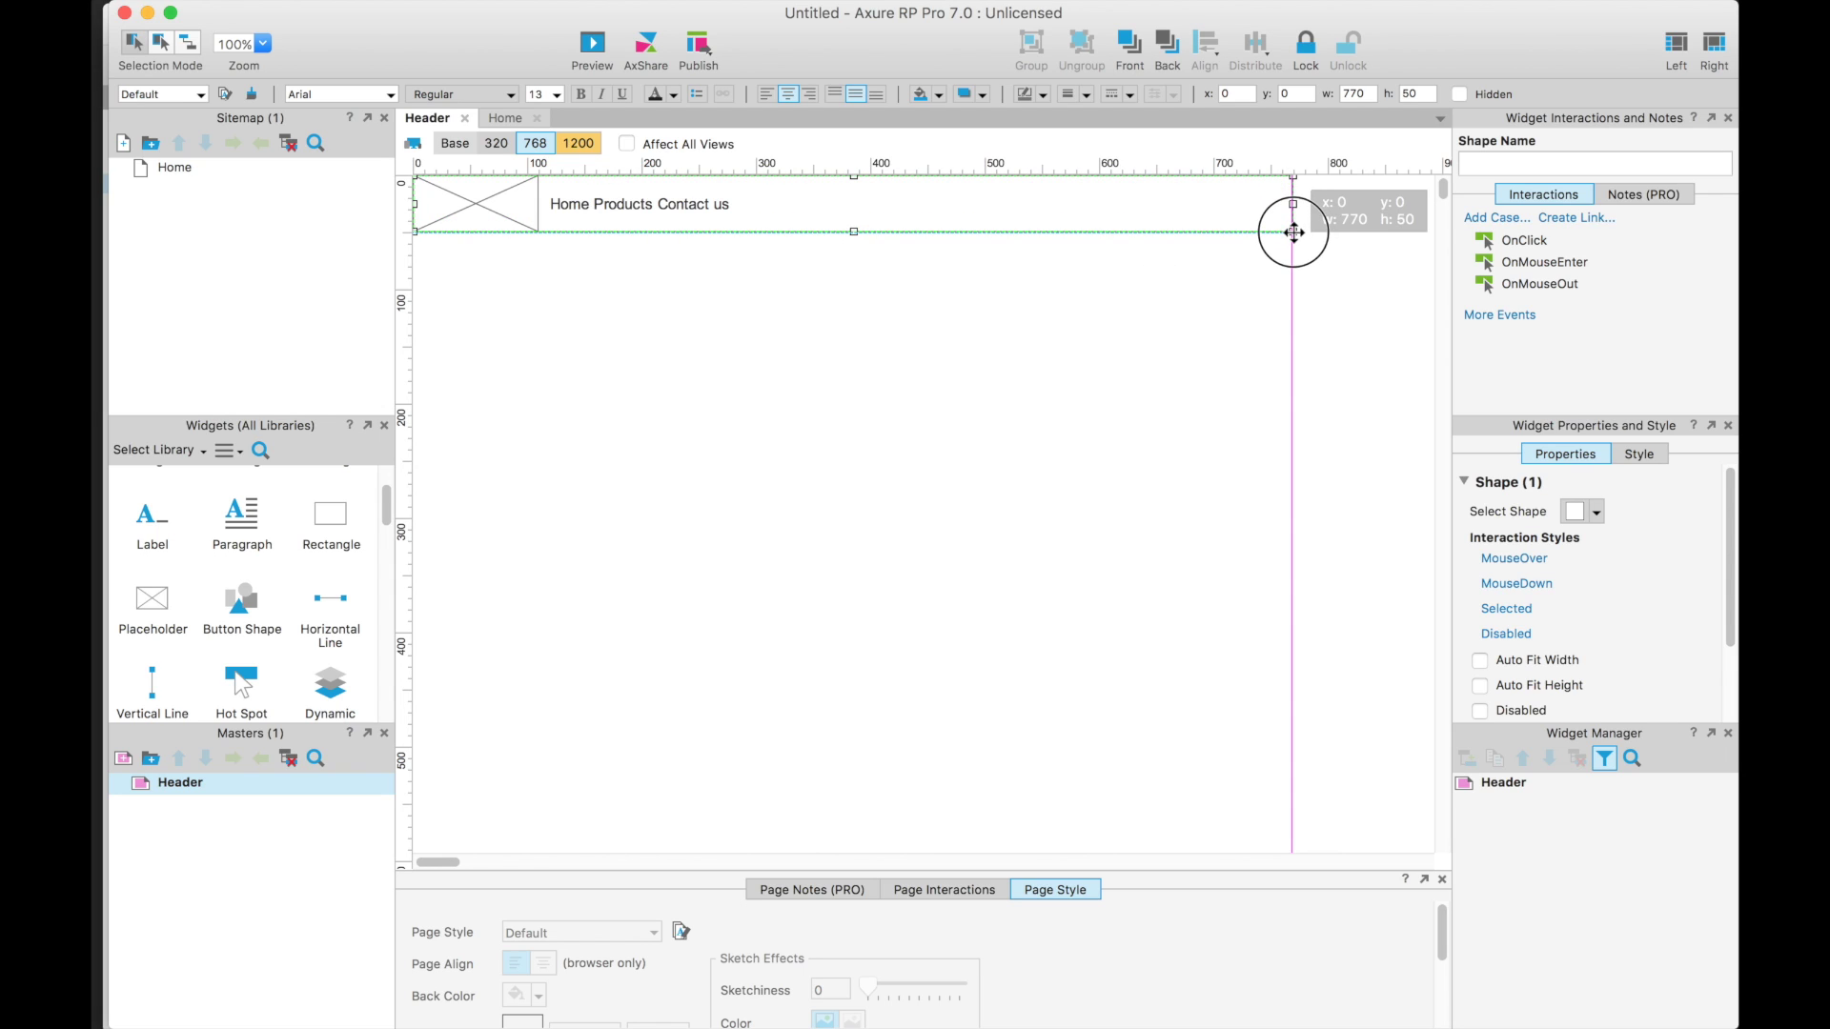
{"action": "left_click", "coordinate": [584, 213]}
{"action": "left_click", "coordinate": [788, 203]}
{"action": "left_click_drag", "start_coordinate": [854, 232], "coordinate": [854, 252]}
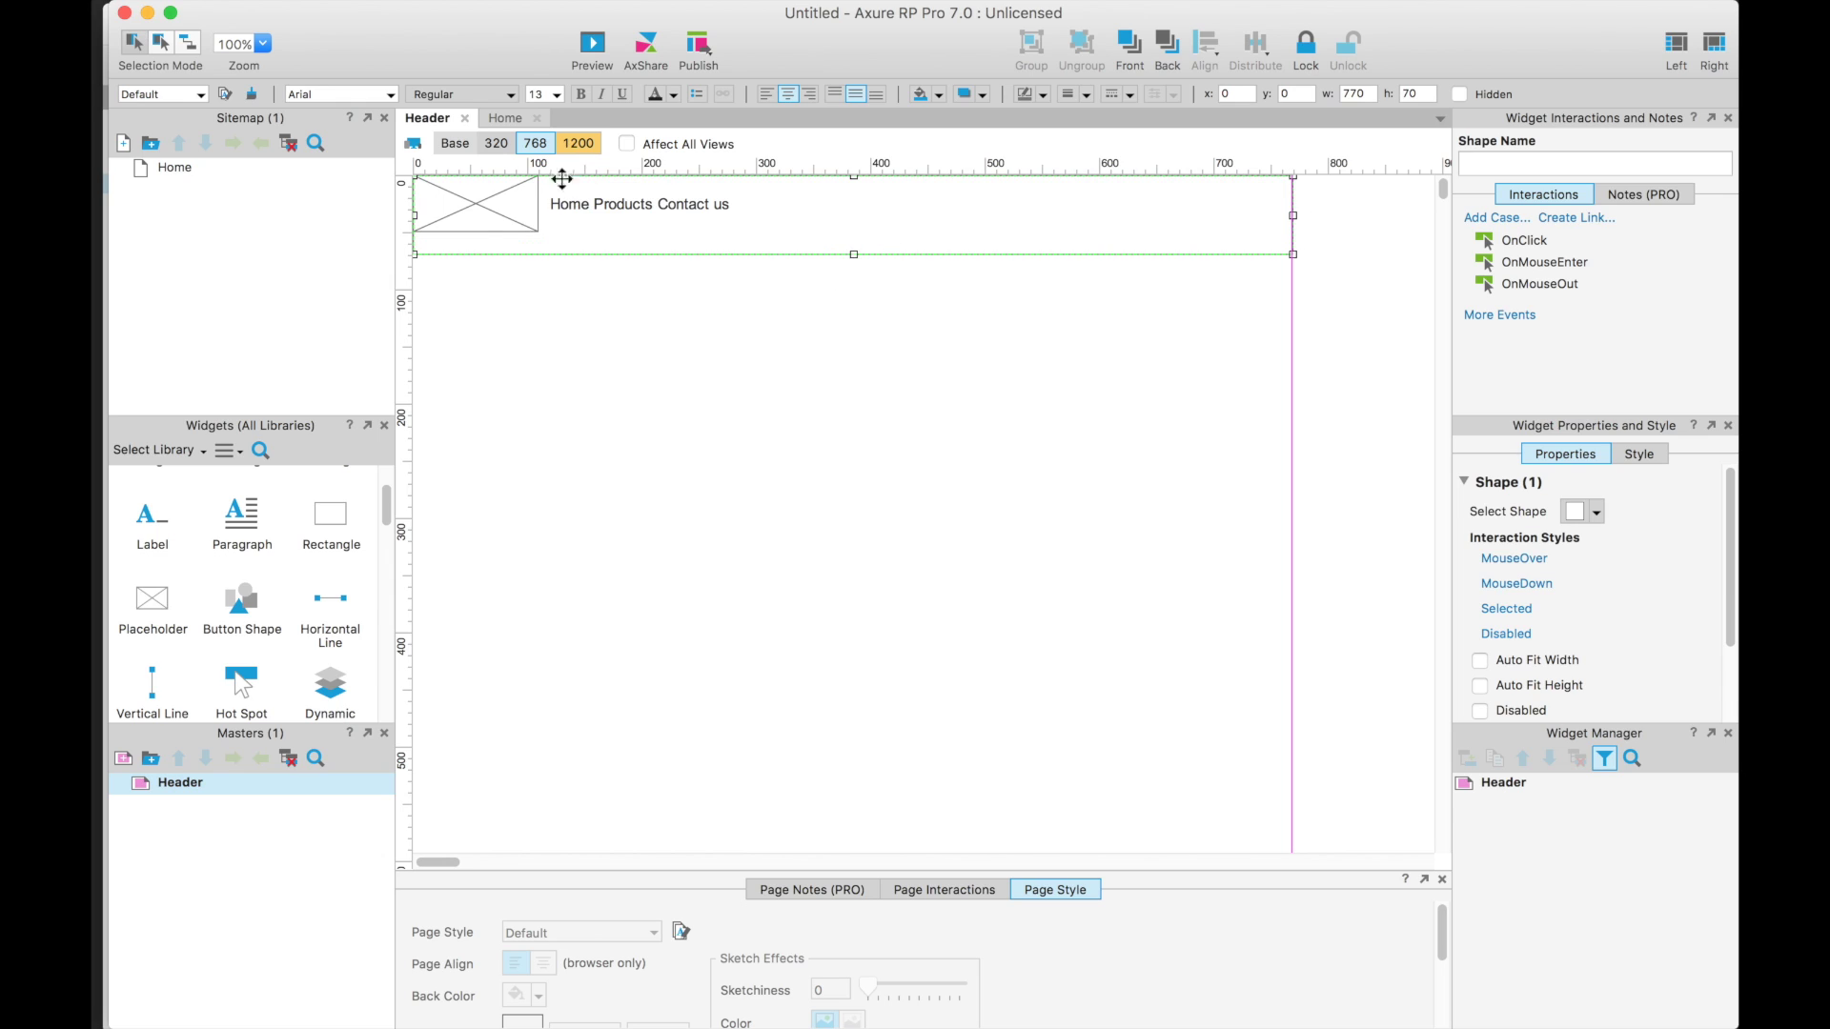
- Move the placeholder to x 10, y 10 and the menu label to x 132, y 28 in the 768 view
{"action": "left_click_drag", "start_coordinate": [482, 198], "coordinate": [482, 212]}
{"action": "mouse_move", "coordinate": [634, 207]}
{"action": "left_mouse_down"}
{"action": "mouse_move", "coordinate": [670, 229]}
{"action": "mouse_move", "coordinate": [626, 230]}
{"action": "left_mouse_up"}
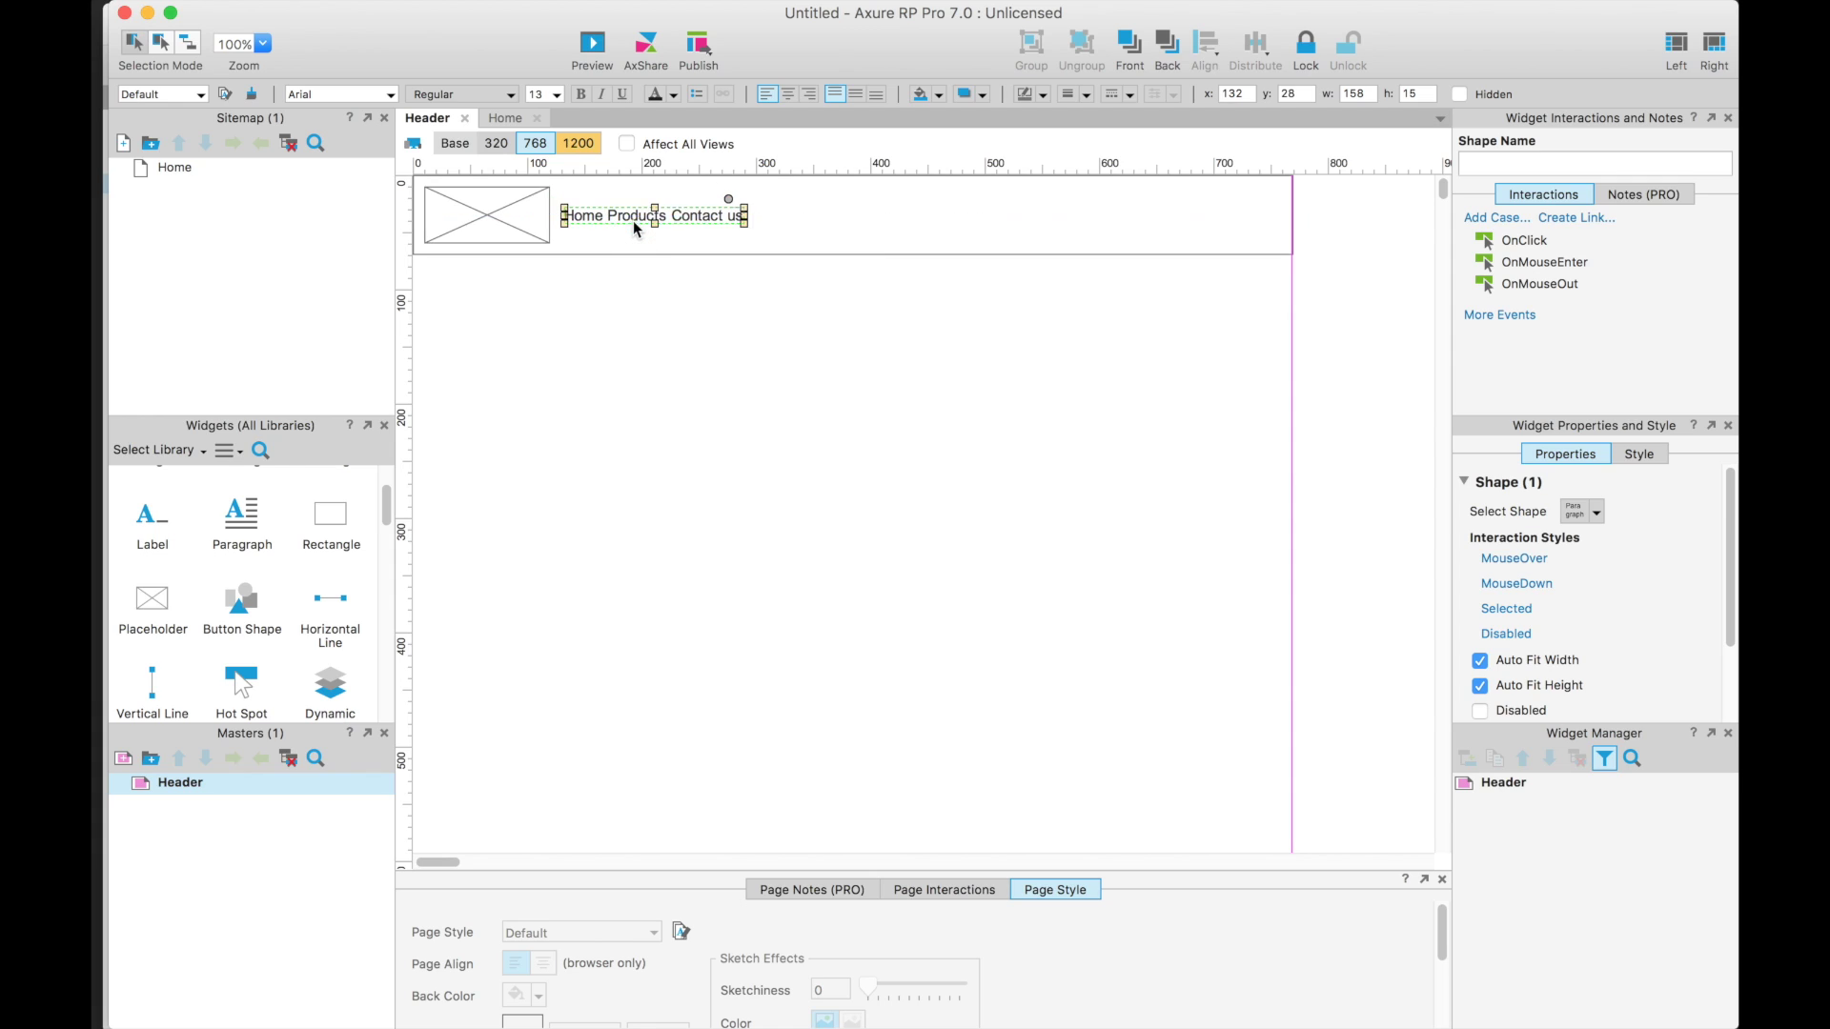
- In the 1200 view, resize the header rectangle to 1200 wide by 80 high
{"action": "left_click", "coordinate": [582, 142]}
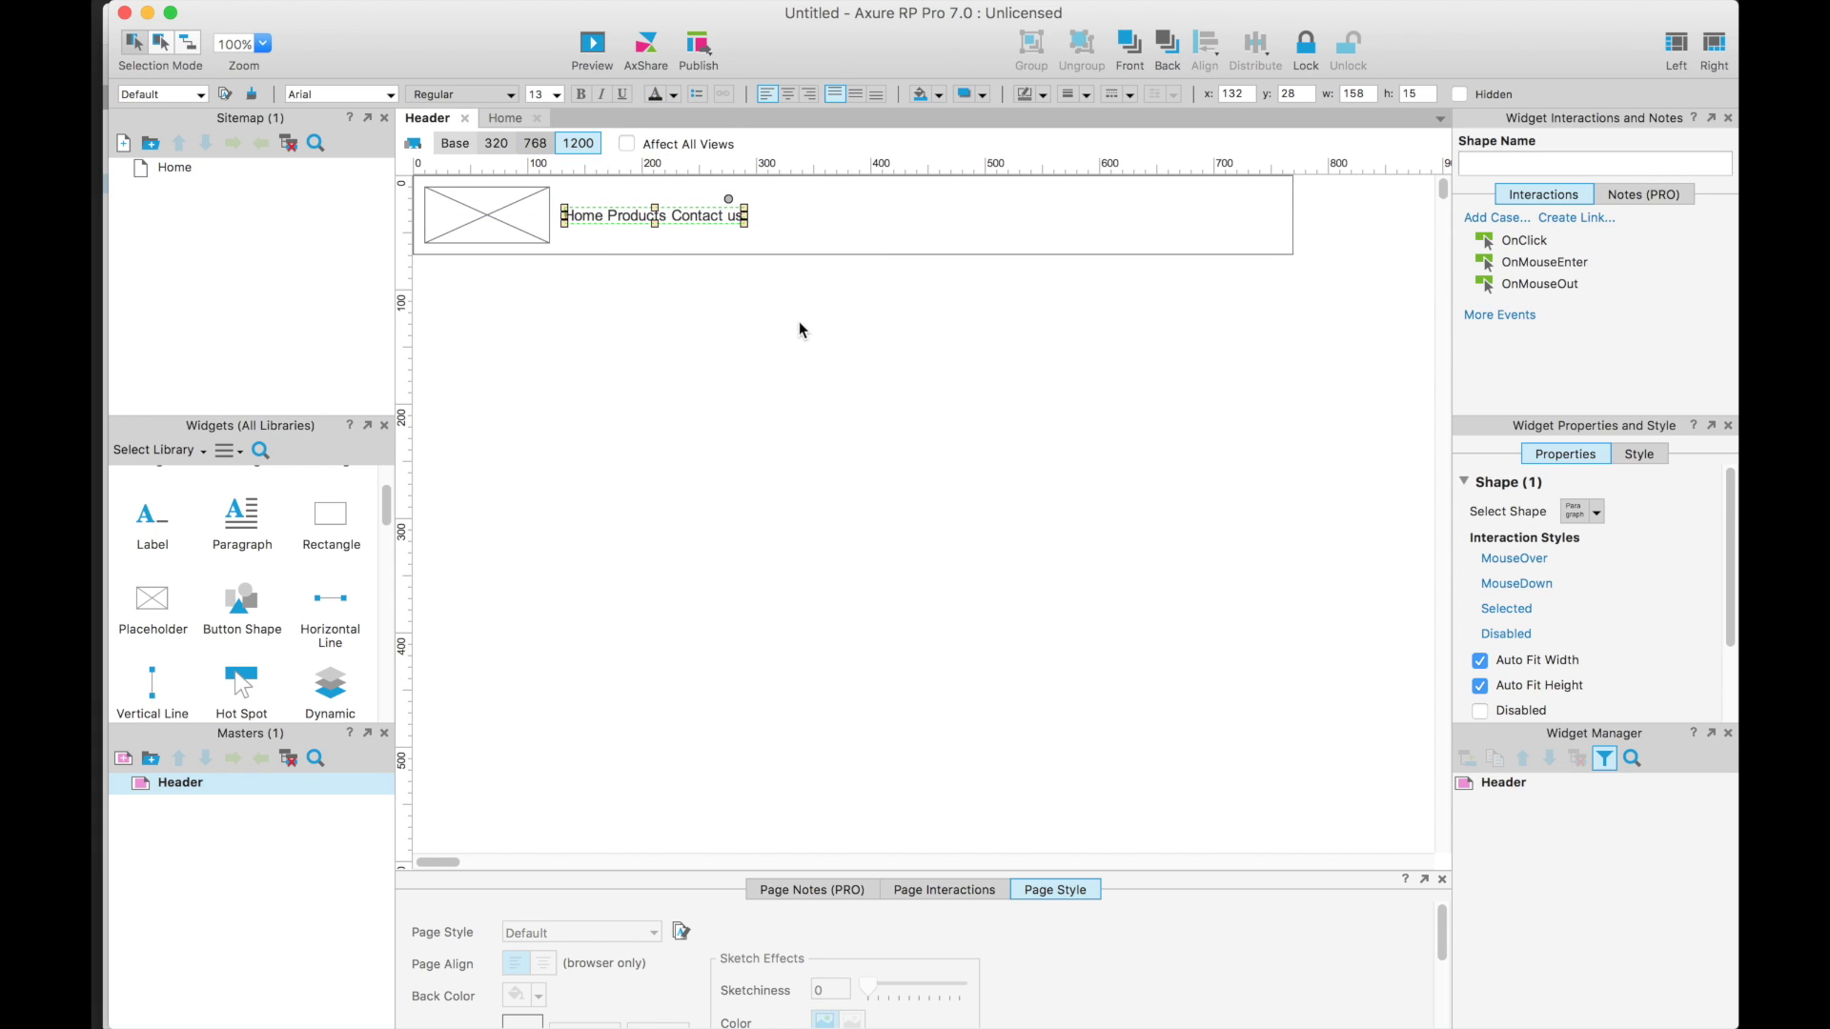
{"action": "left_click", "coordinate": [763, 245]}
{"action": "scroll", "coordinate": [1038, 311], "scroll_direction": "right", "scroll_amount": 10}
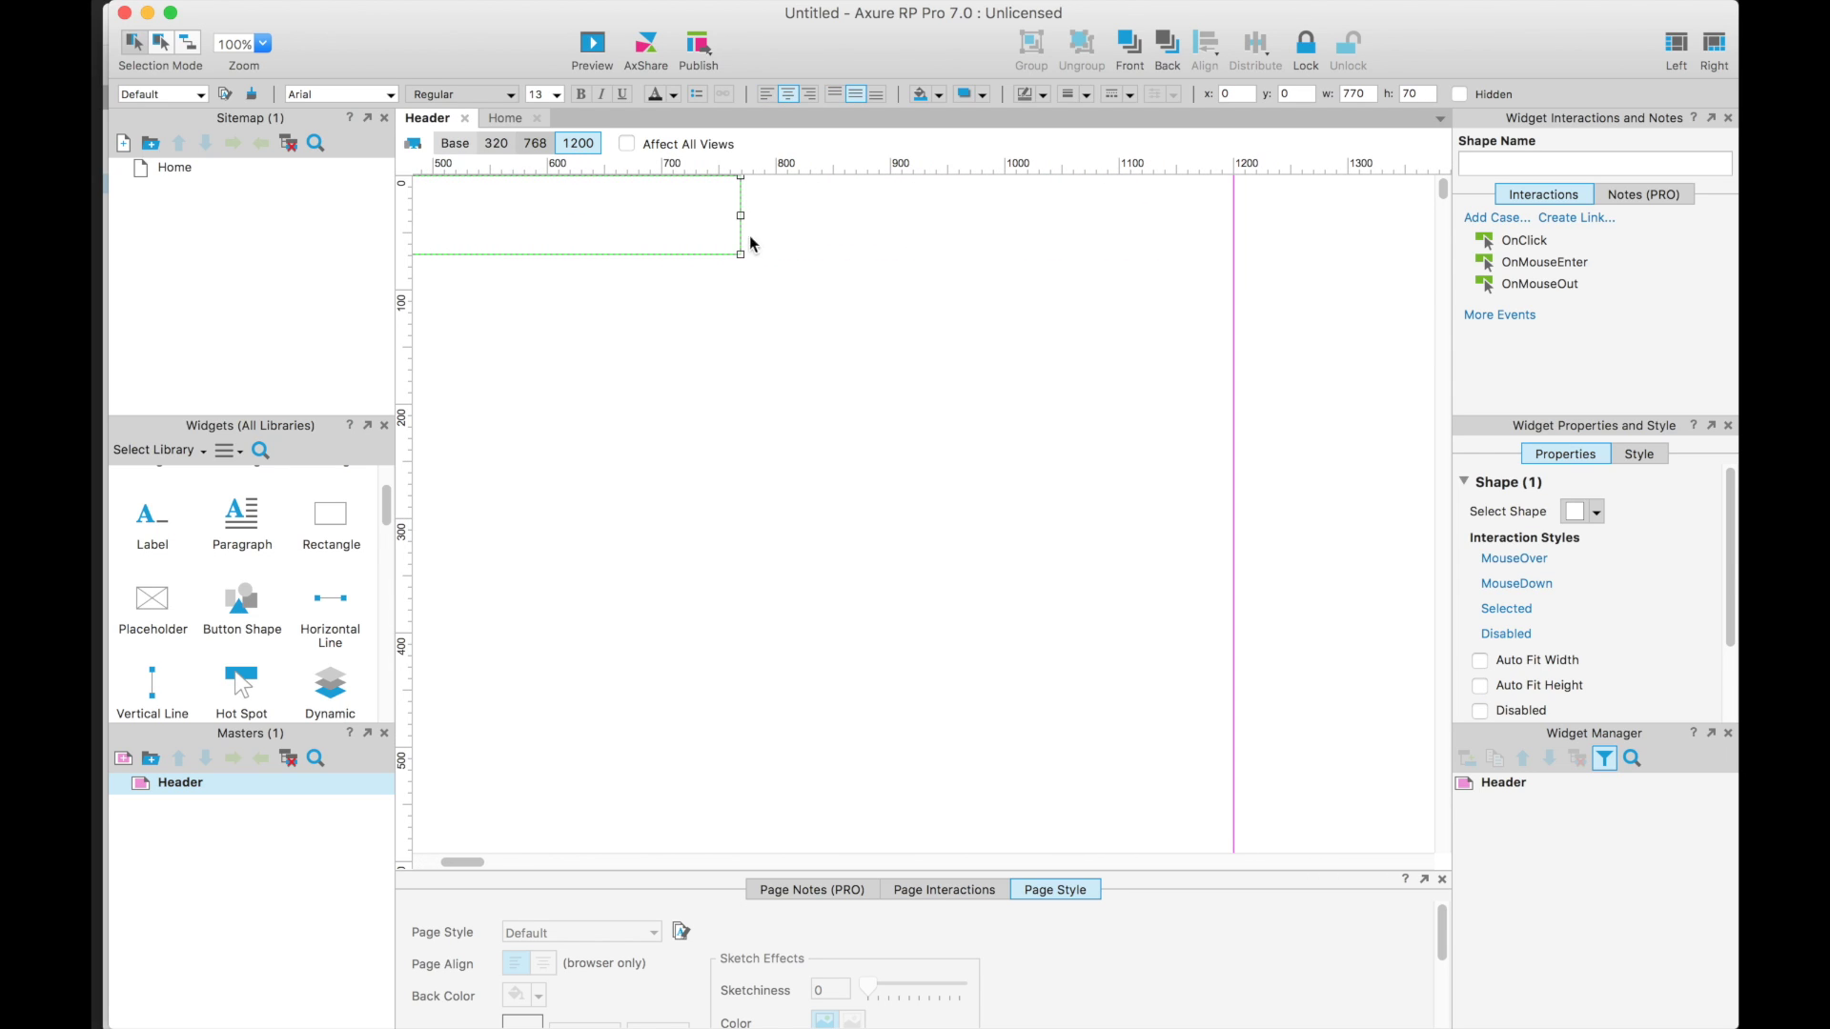
{"action": "left_click_drag", "start_coordinate": [741, 252], "coordinate": [1234, 261]}
{"action": "scroll", "coordinate": [768, 488], "scroll_direction": "left", "scroll_amount": 10}
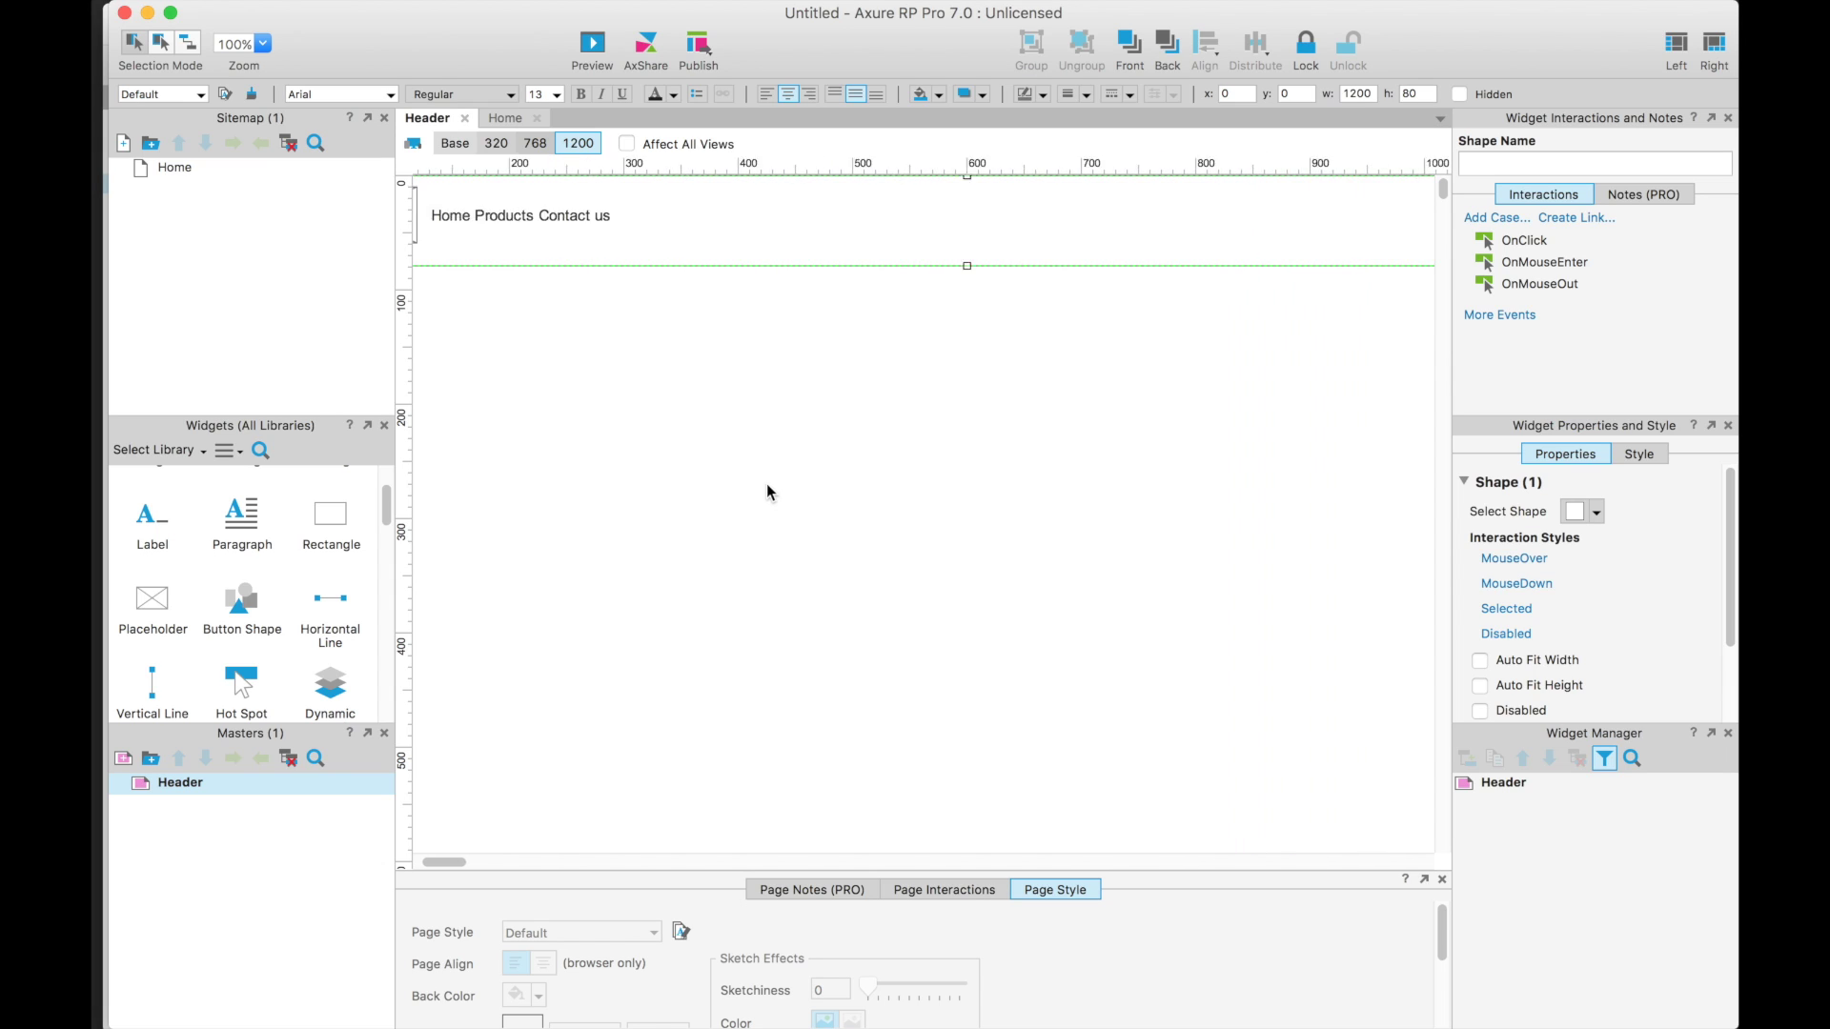
- Enlarge the placeholder to about 130 by 60 in the 1200 view and move the menu label to x 162, y 32
{"action": "left_click_drag", "start_coordinate": [482, 216], "coordinate": [485, 224]}
{"action": "left_click", "coordinate": [615, 220]}
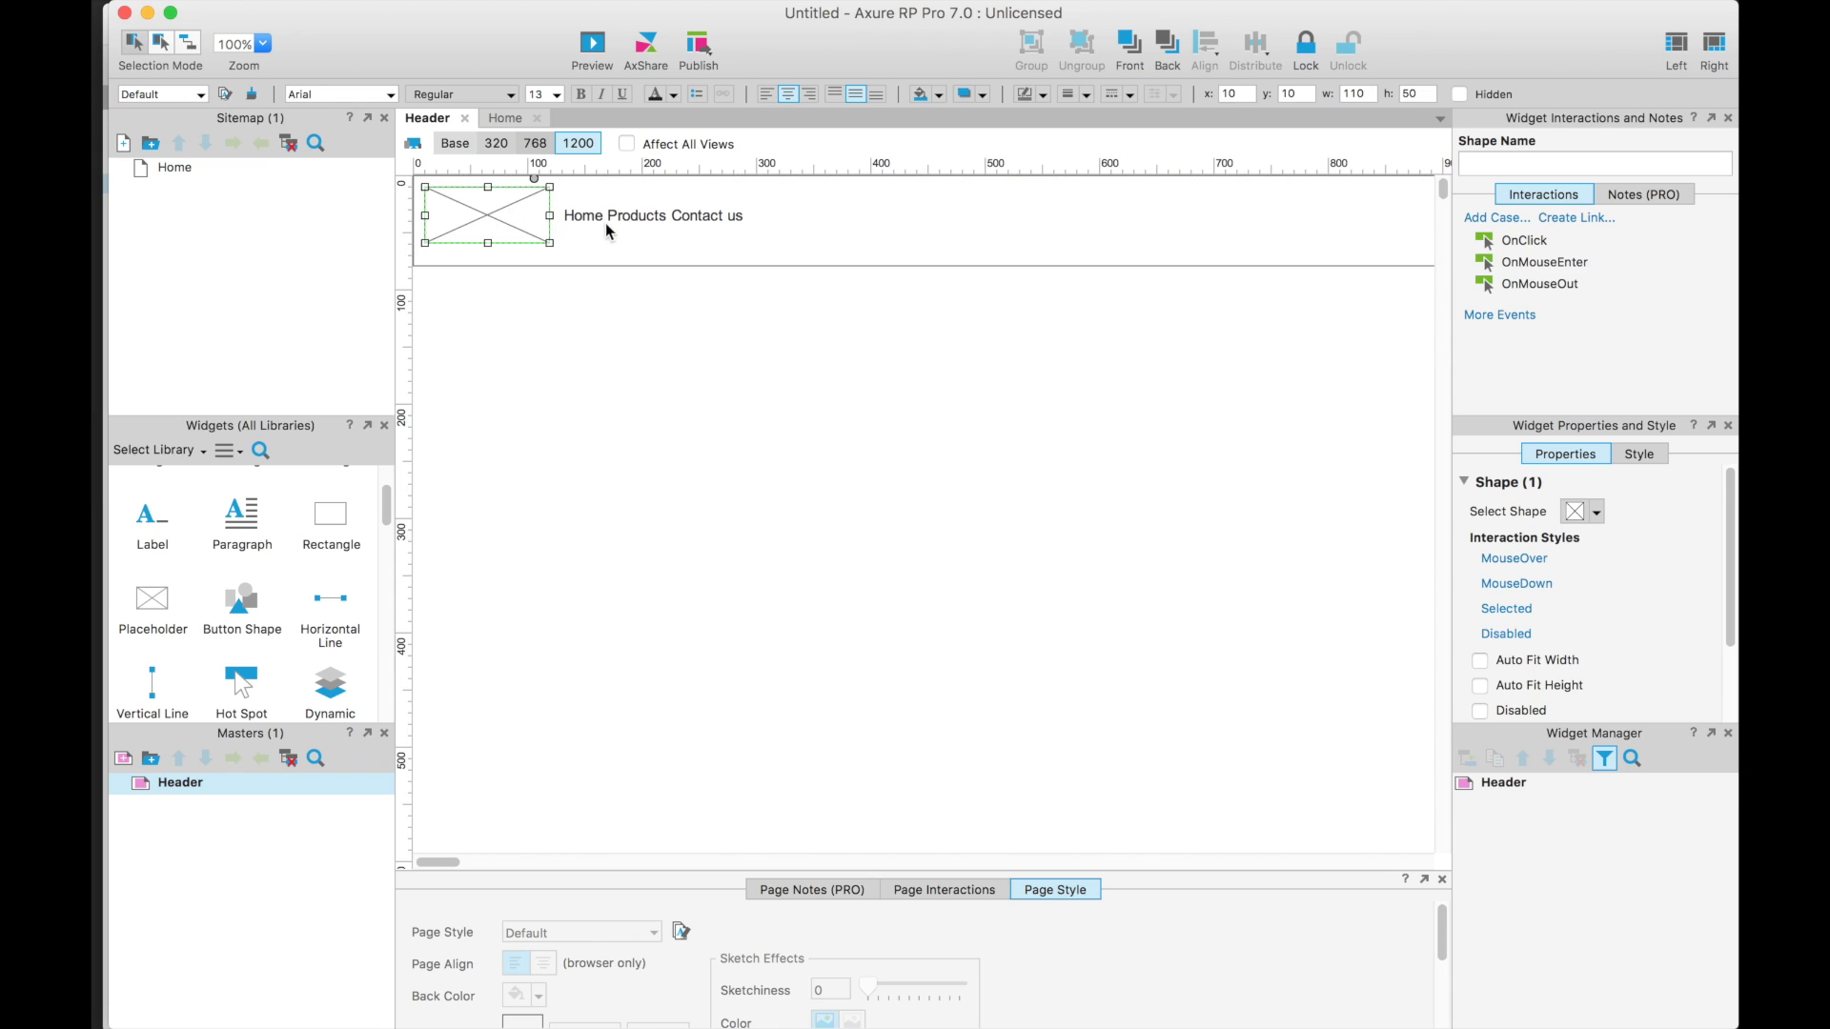
{"action": "left_click_drag", "start_coordinate": [619, 224], "coordinate": [572, 255]}
{"action": "left_click", "coordinate": [511, 219]}
{"action": "left_click", "coordinate": [855, 410]}
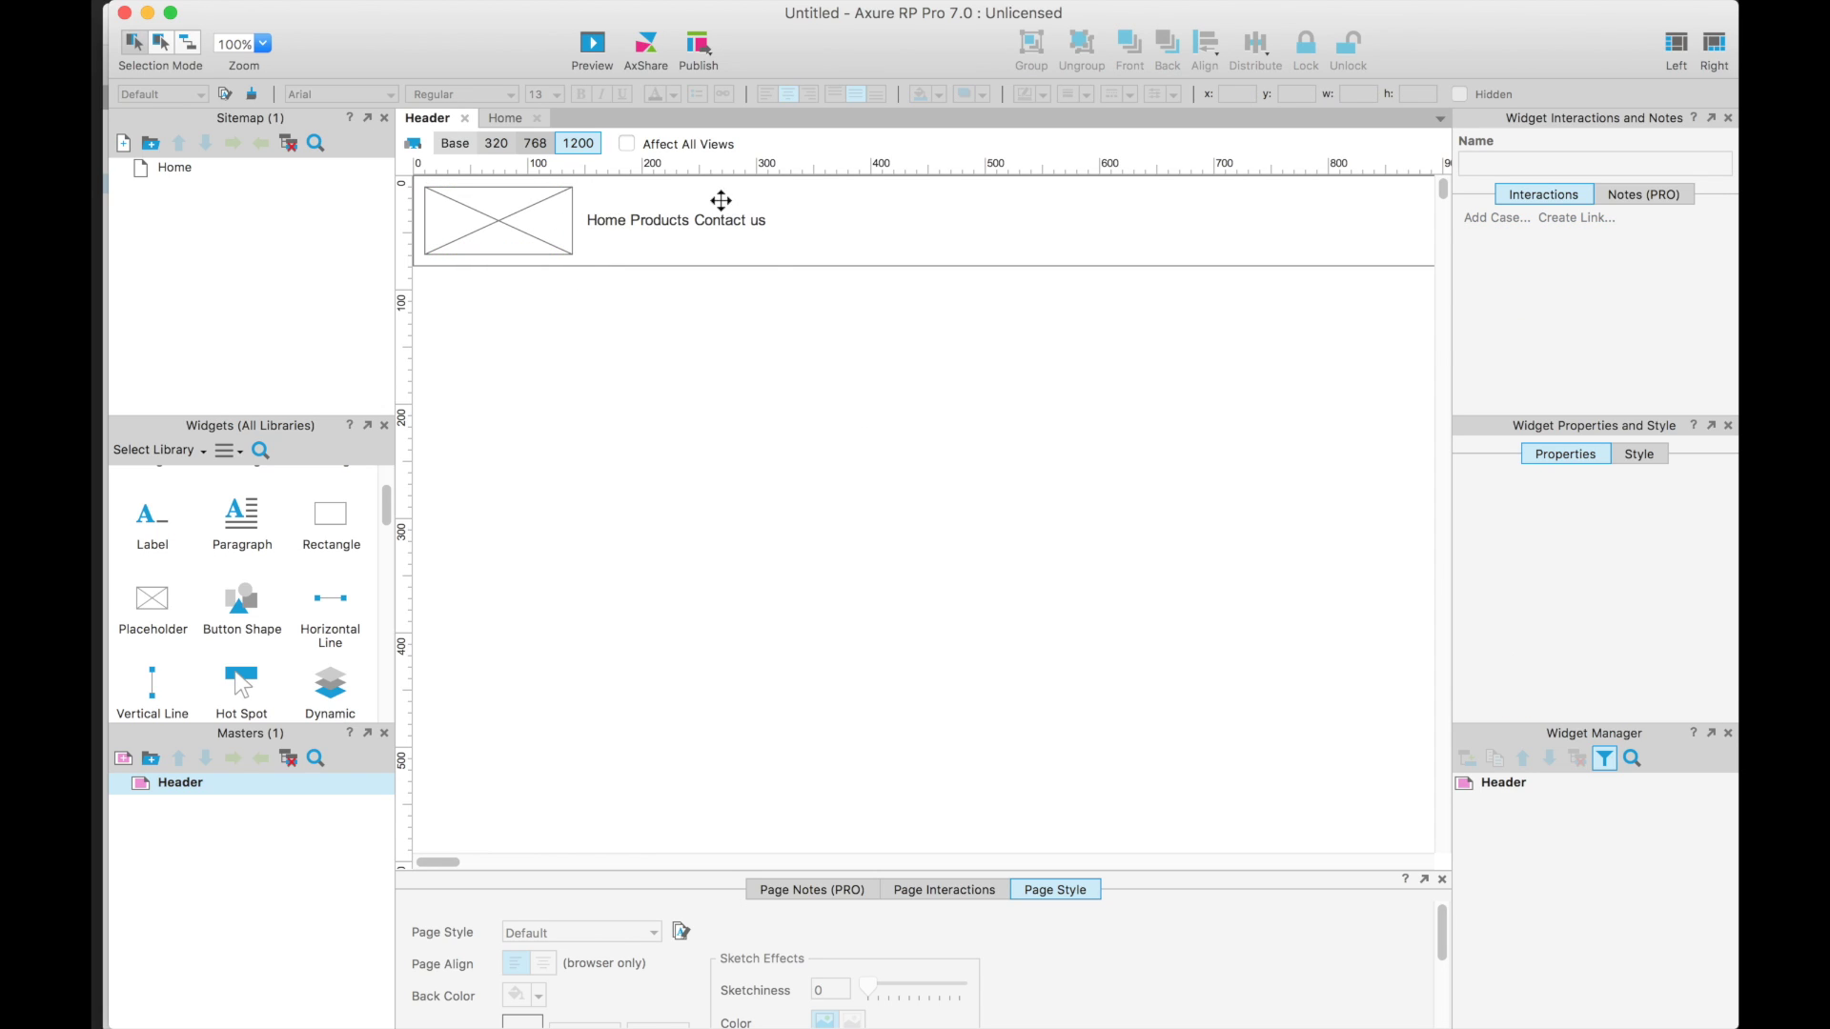
{"action": "left_click_drag", "start_coordinate": [676, 230], "coordinate": [685, 229]}
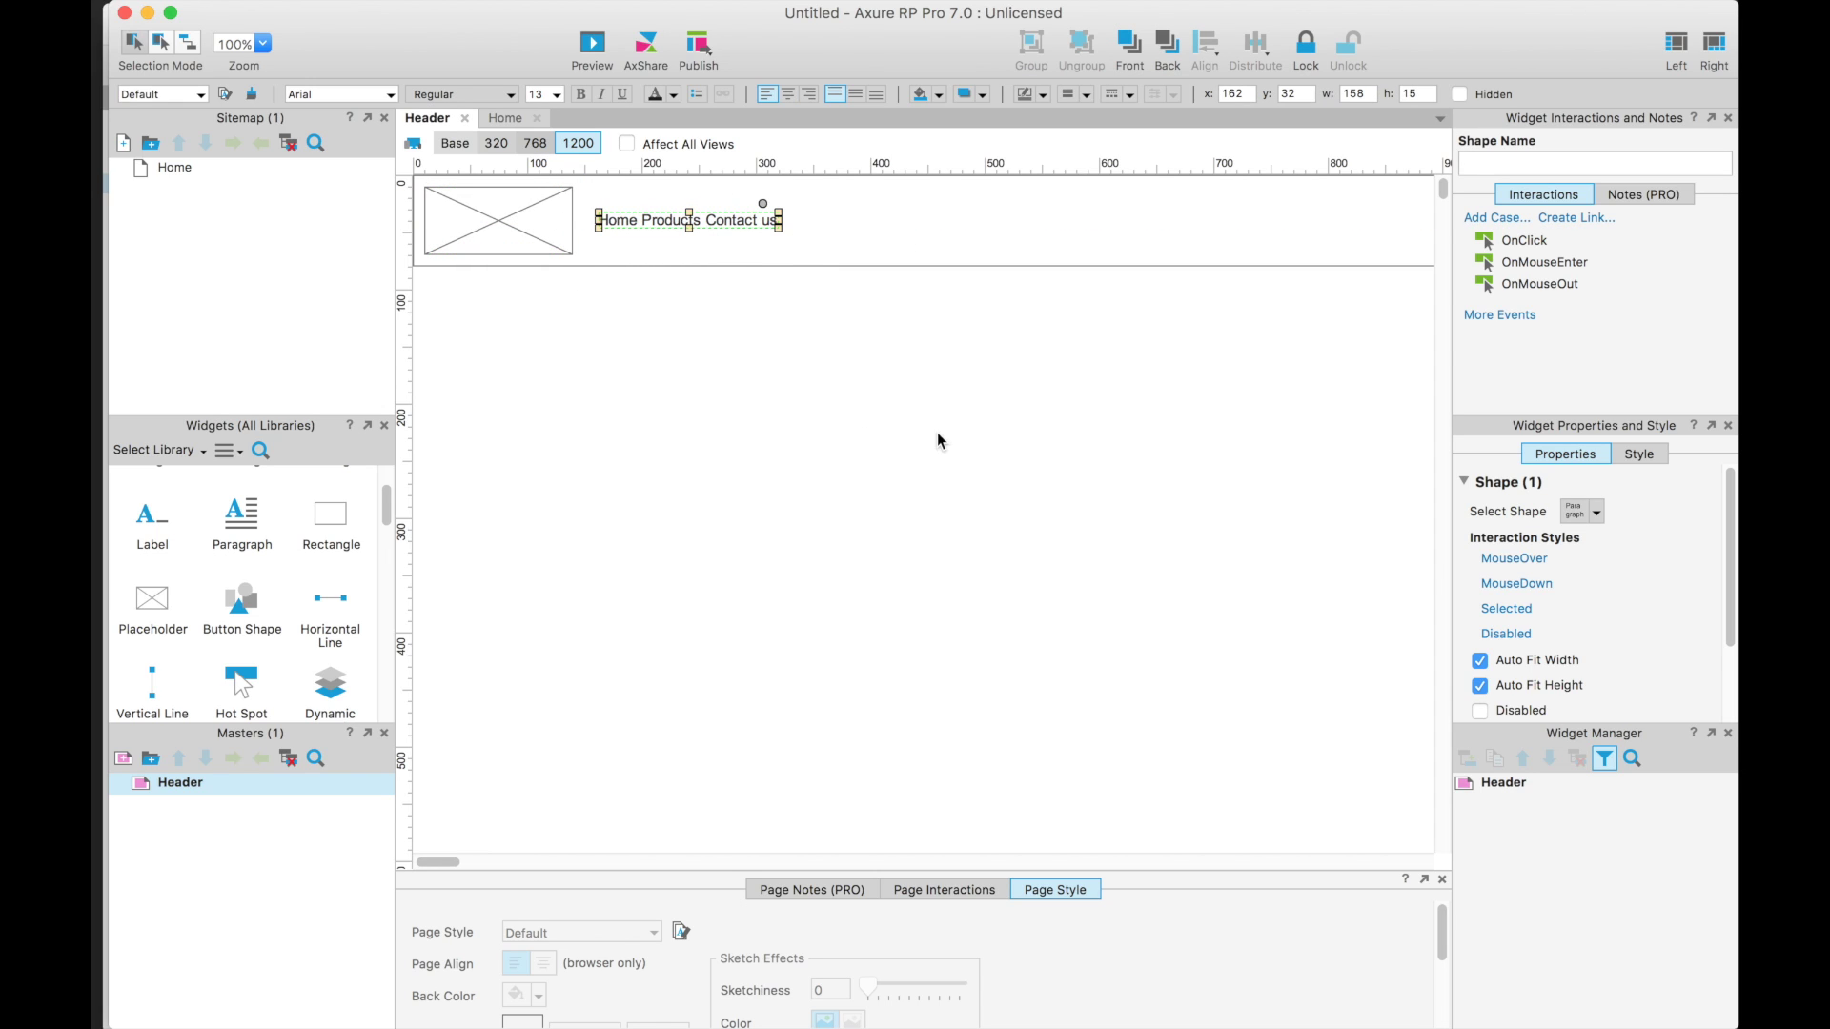
{"action": "left_click", "coordinate": [846, 456]}
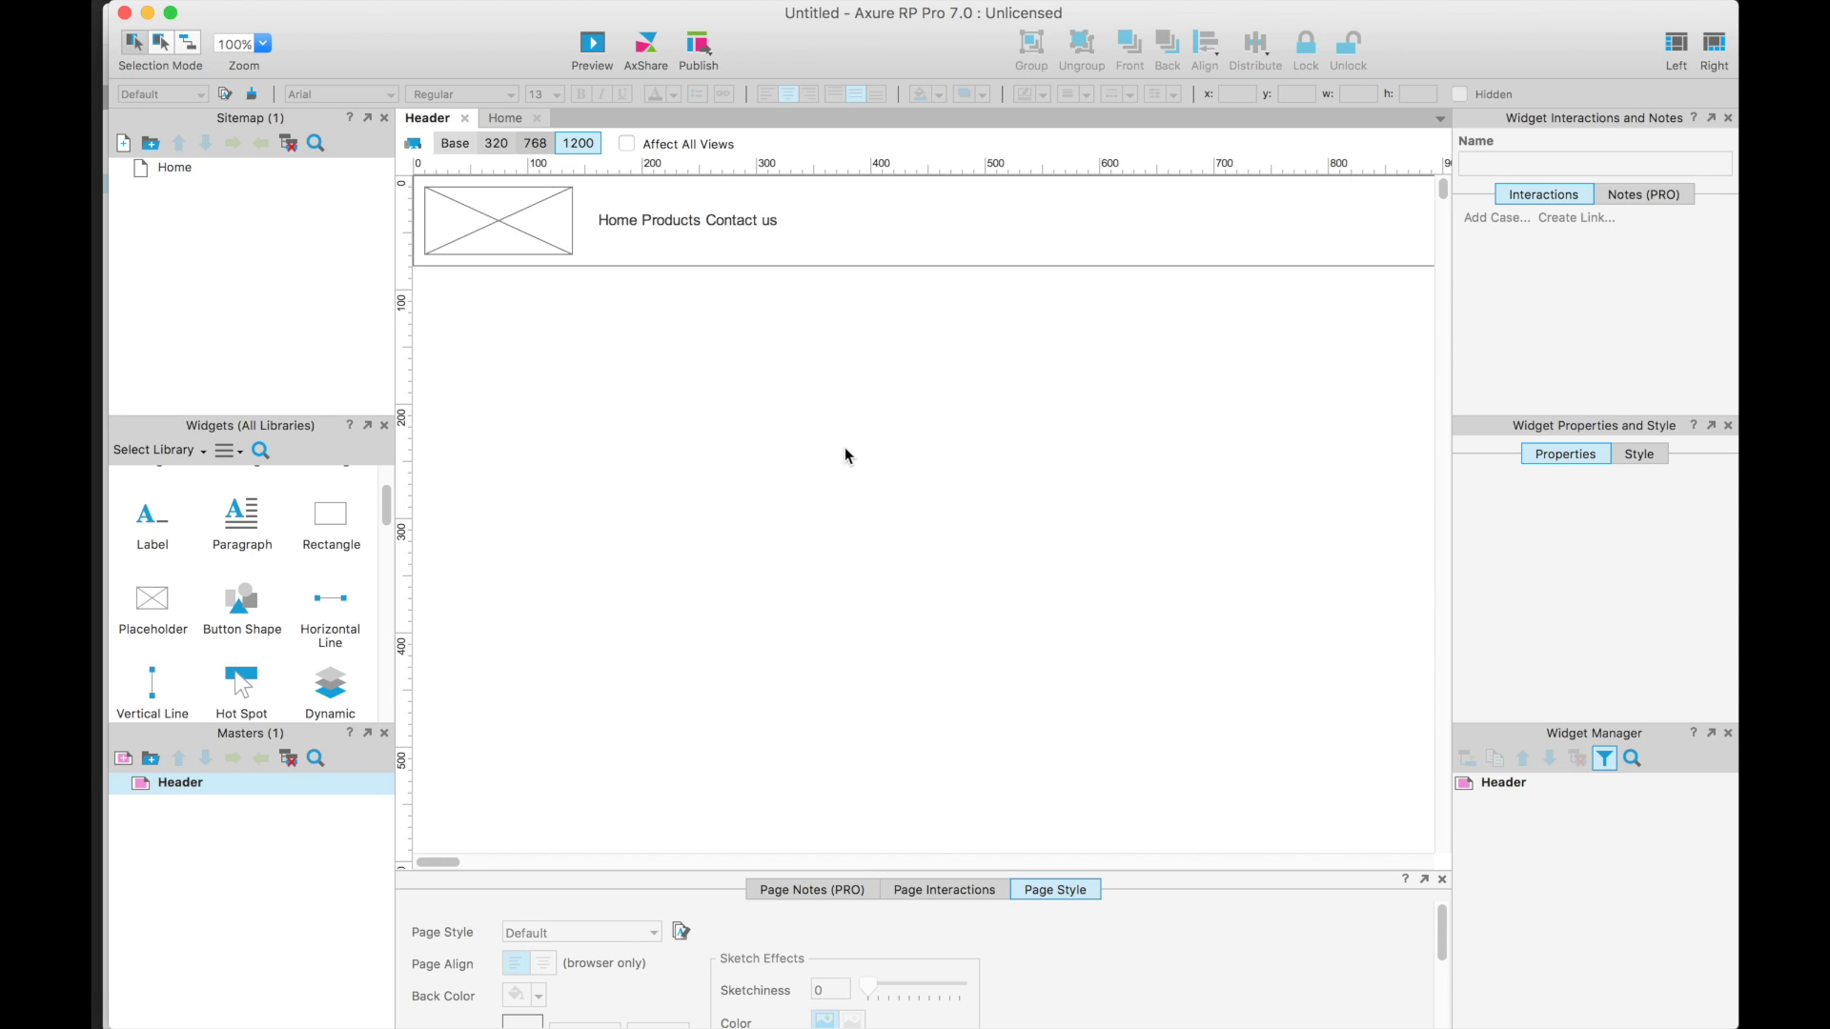
- Try a vertical ruler guide at about x 10 along the placeholder's left edge in the Header master
{"action": "left_click_drag", "start_coordinate": [403, 243], "coordinate": [425, 247]}
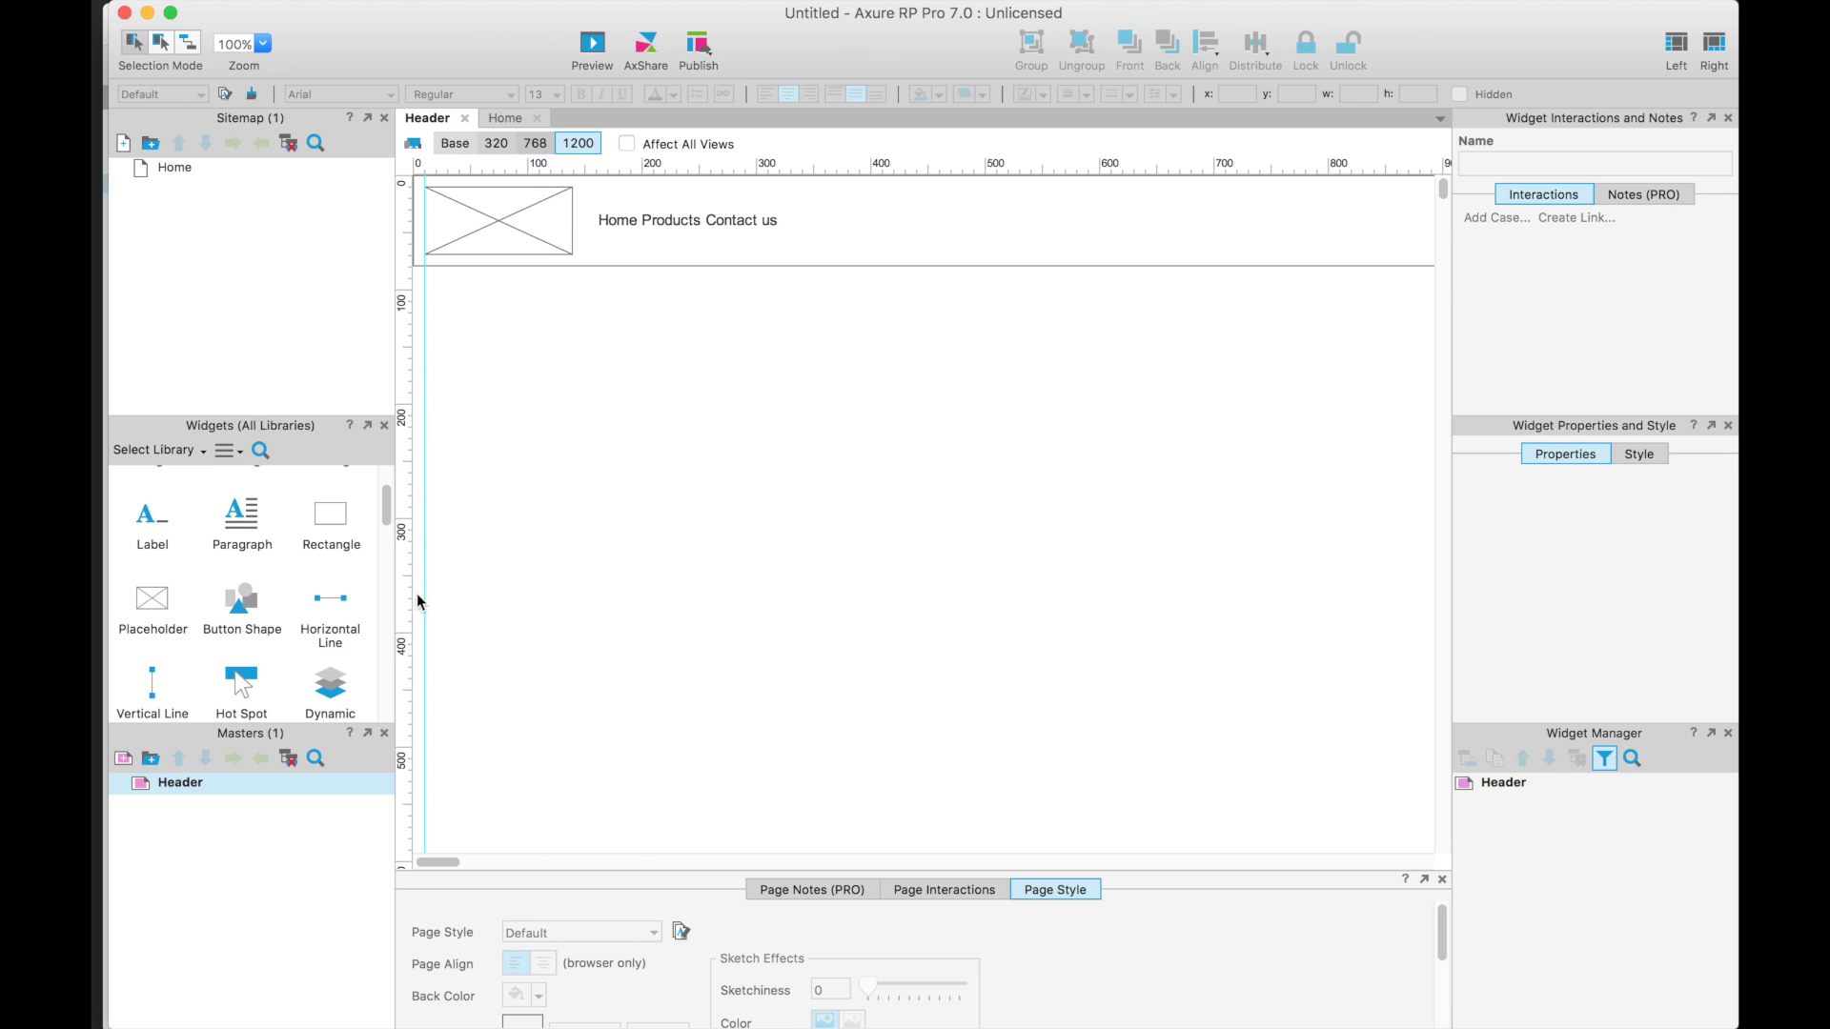
{"action": "left_click", "coordinate": [498, 141]}
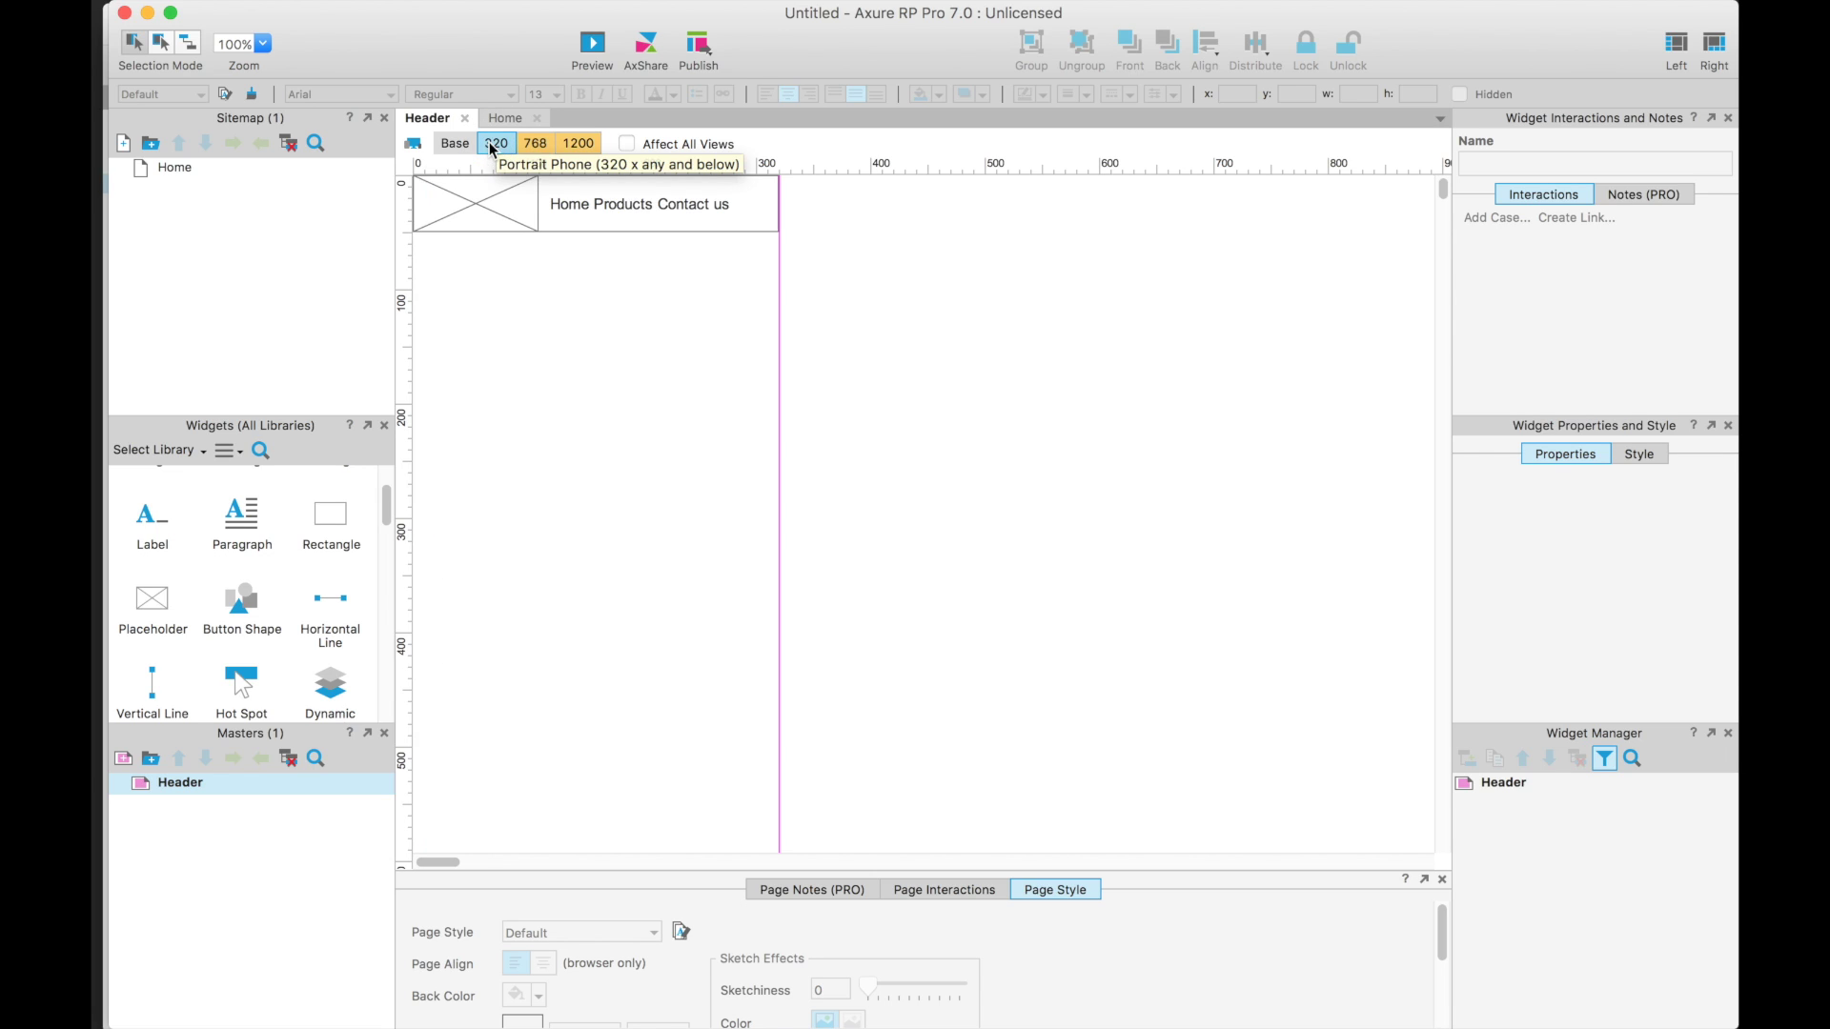
{"action": "left_click", "coordinate": [410, 218]}
{"action": "mouse_move", "coordinate": [410, 218]}
{"action": "left_mouse_down"}
{"action": "mouse_move", "coordinate": [530, 225]}
{"action": "mouse_move", "coordinate": [396, 213]}
{"action": "left_mouse_up"}
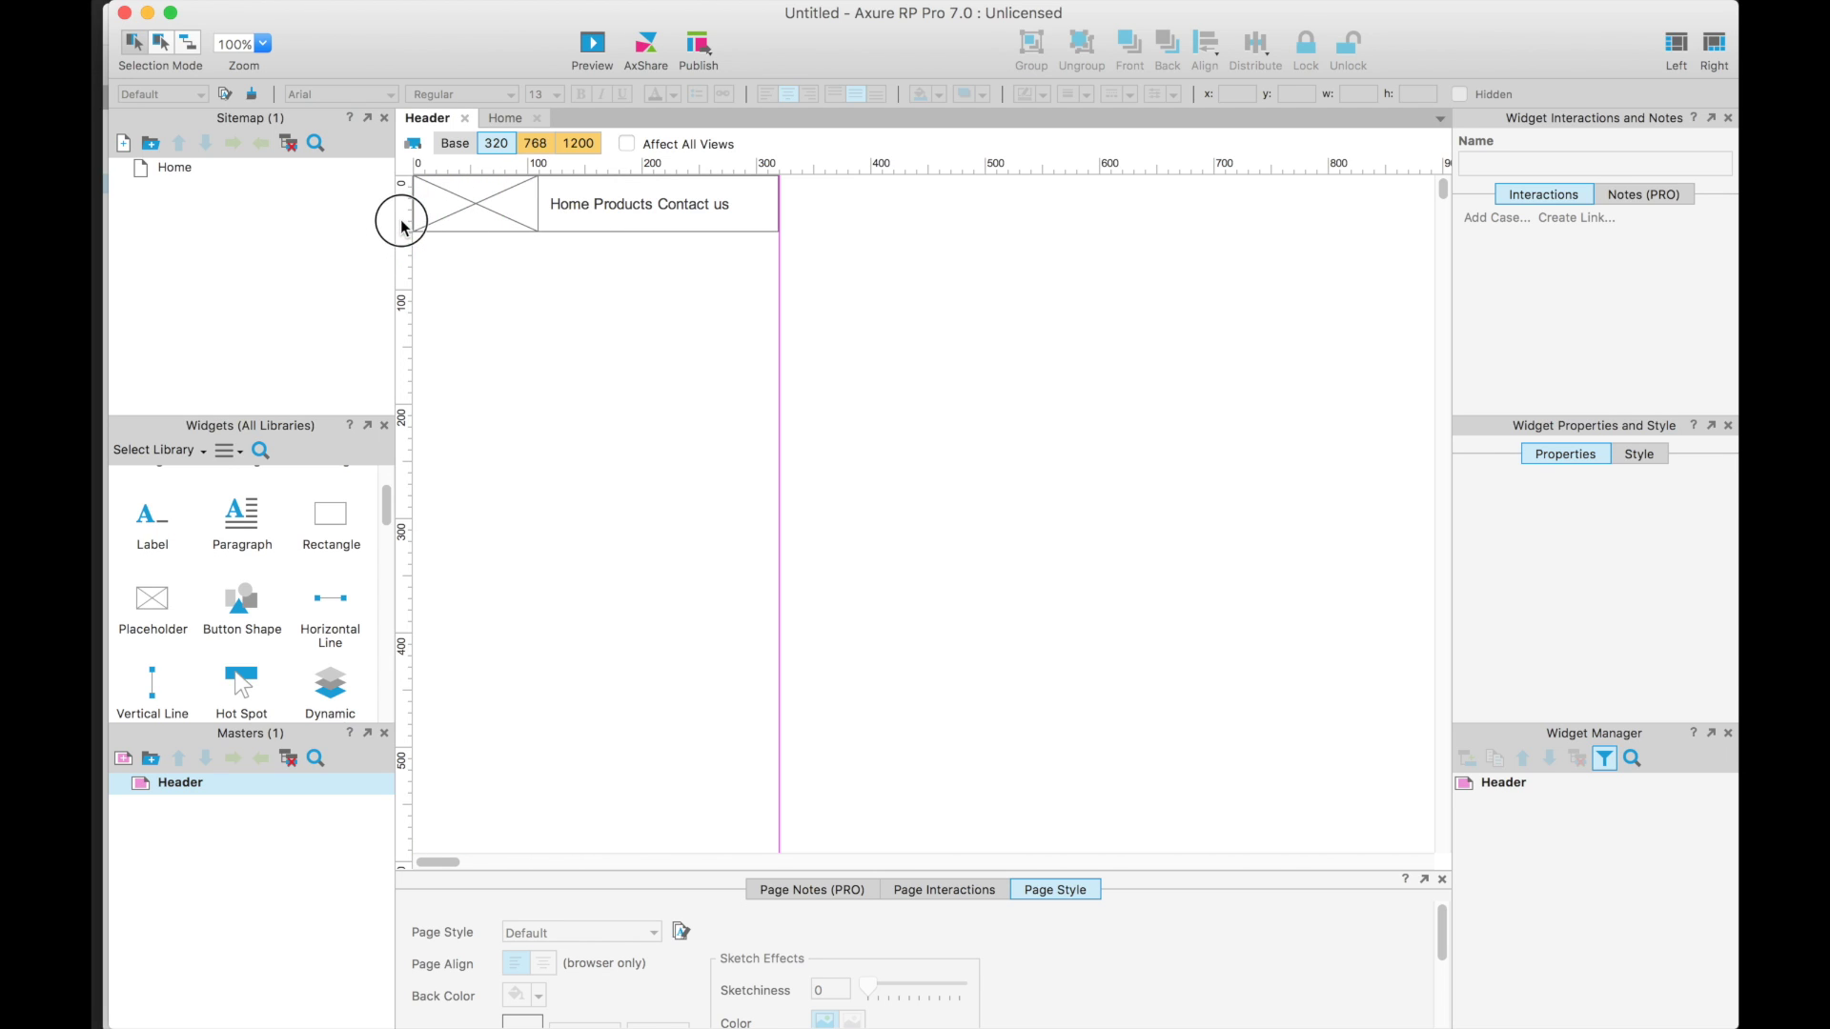
{"action": "left_click", "coordinate": [398, 269]}
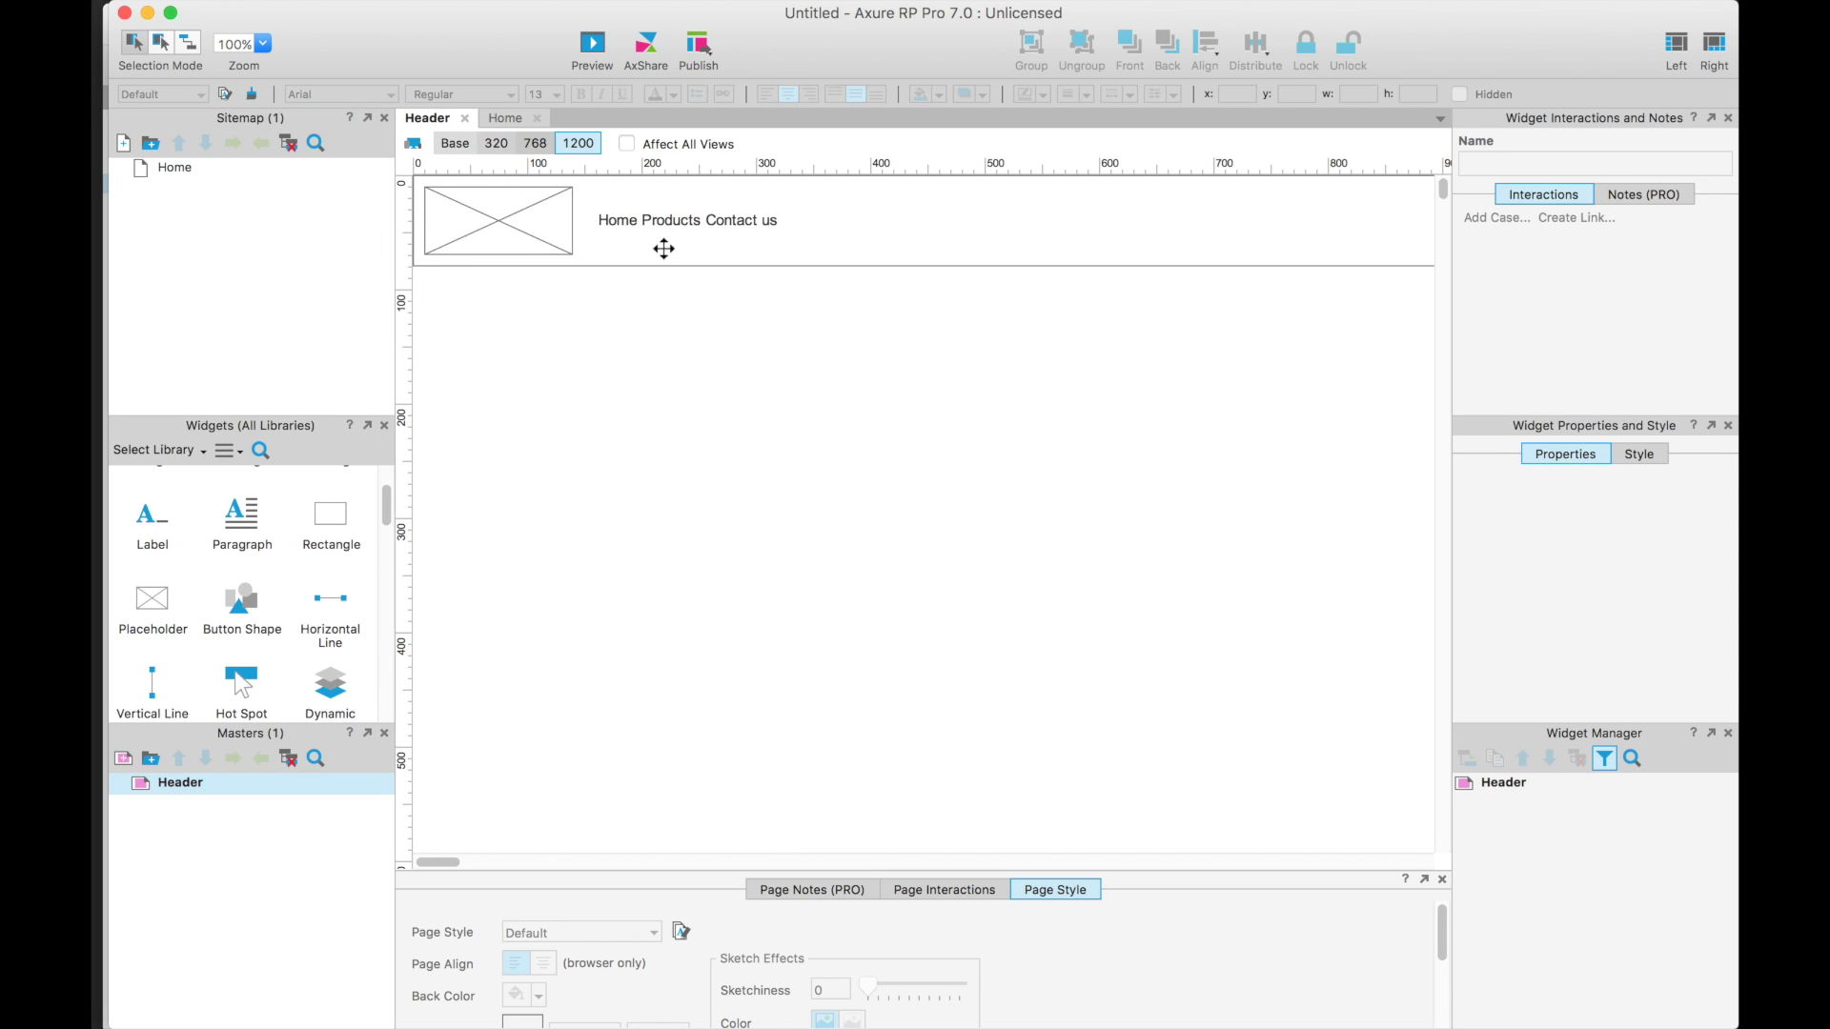
- Review the rearranged Header master in the Base, 320, 768 and 1200 views
{"action": "left_click", "coordinate": [454, 143]}
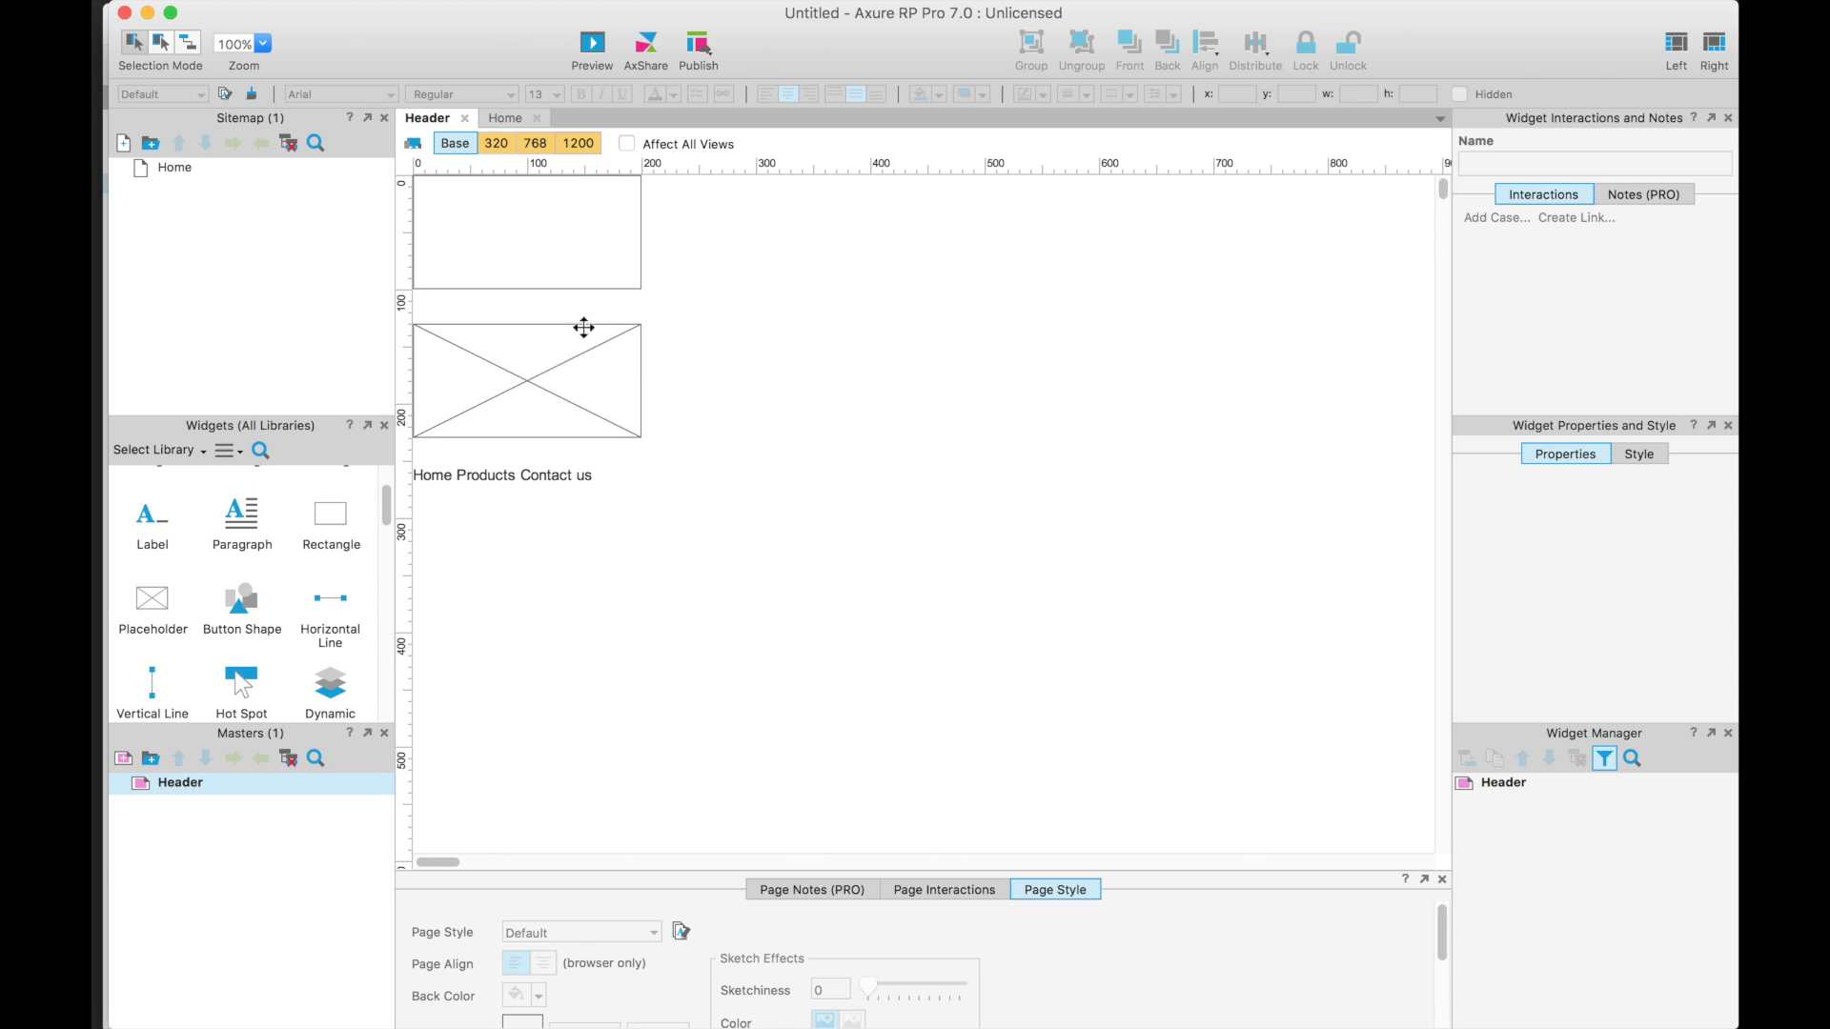
{"action": "left_click", "coordinate": [496, 144]}
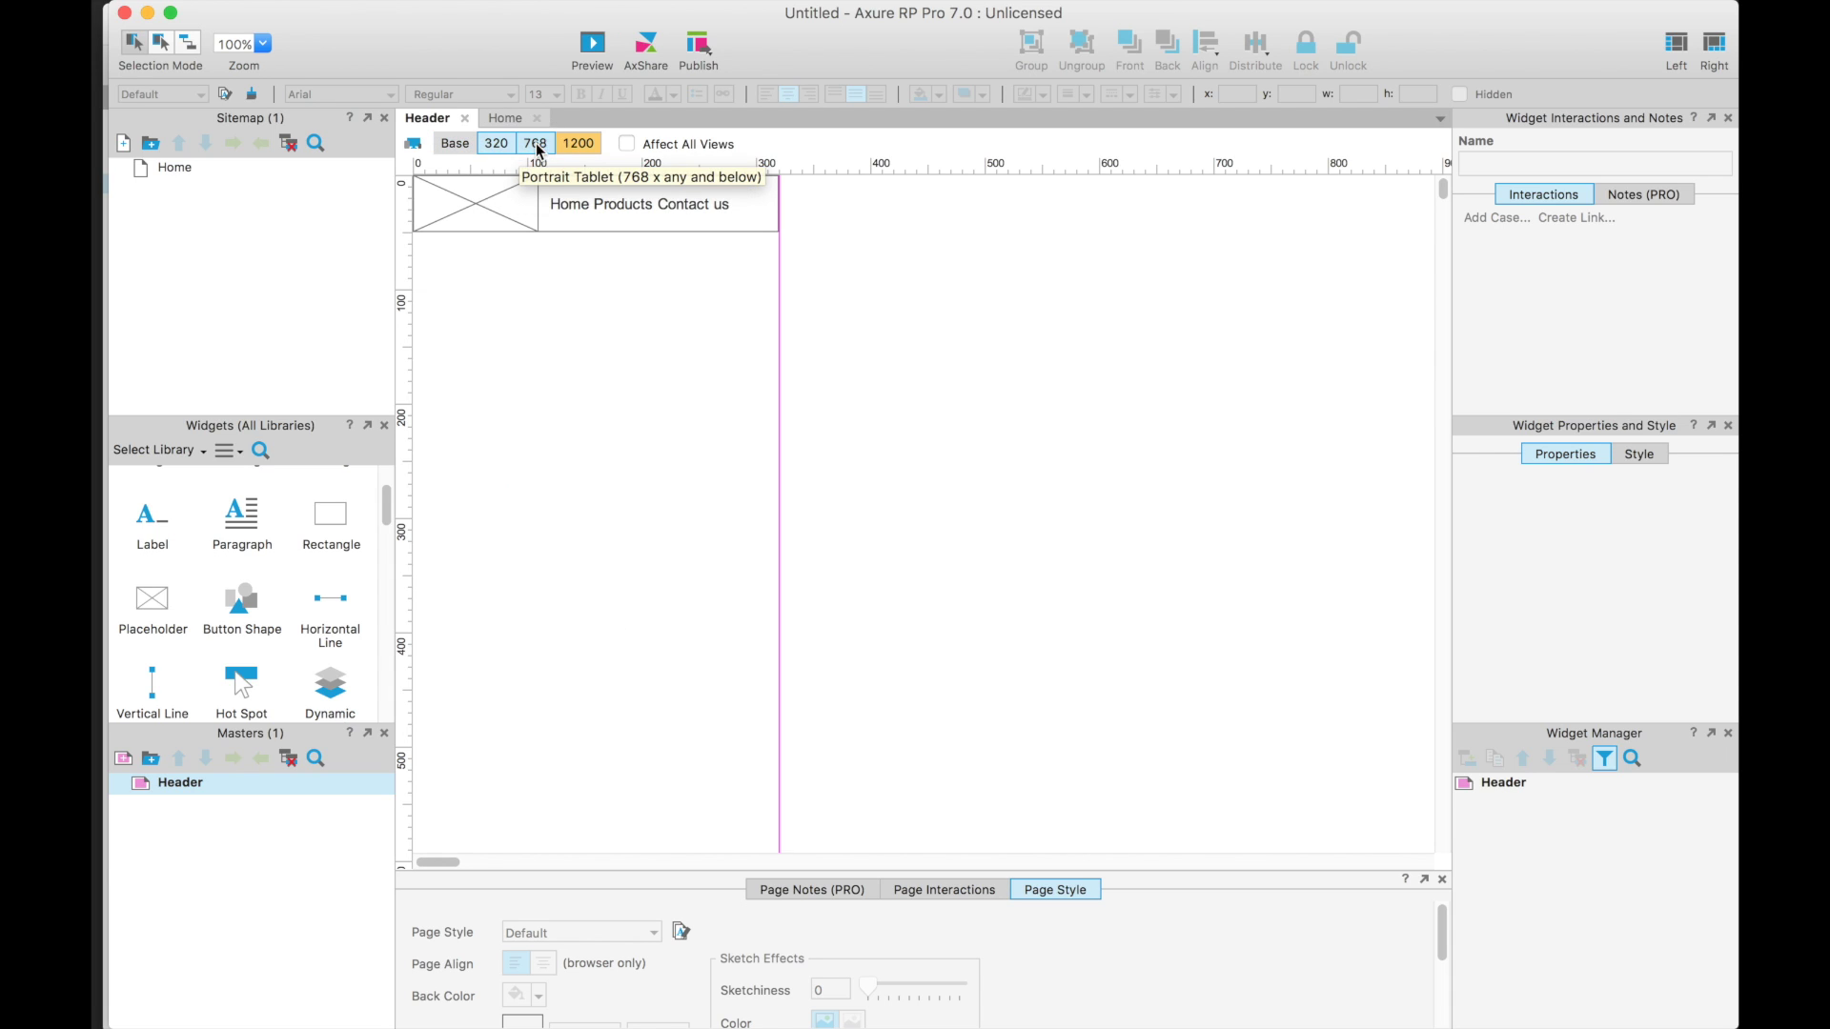
{"action": "left_click", "coordinate": [537, 144]}
{"action": "left_click", "coordinate": [572, 143]}
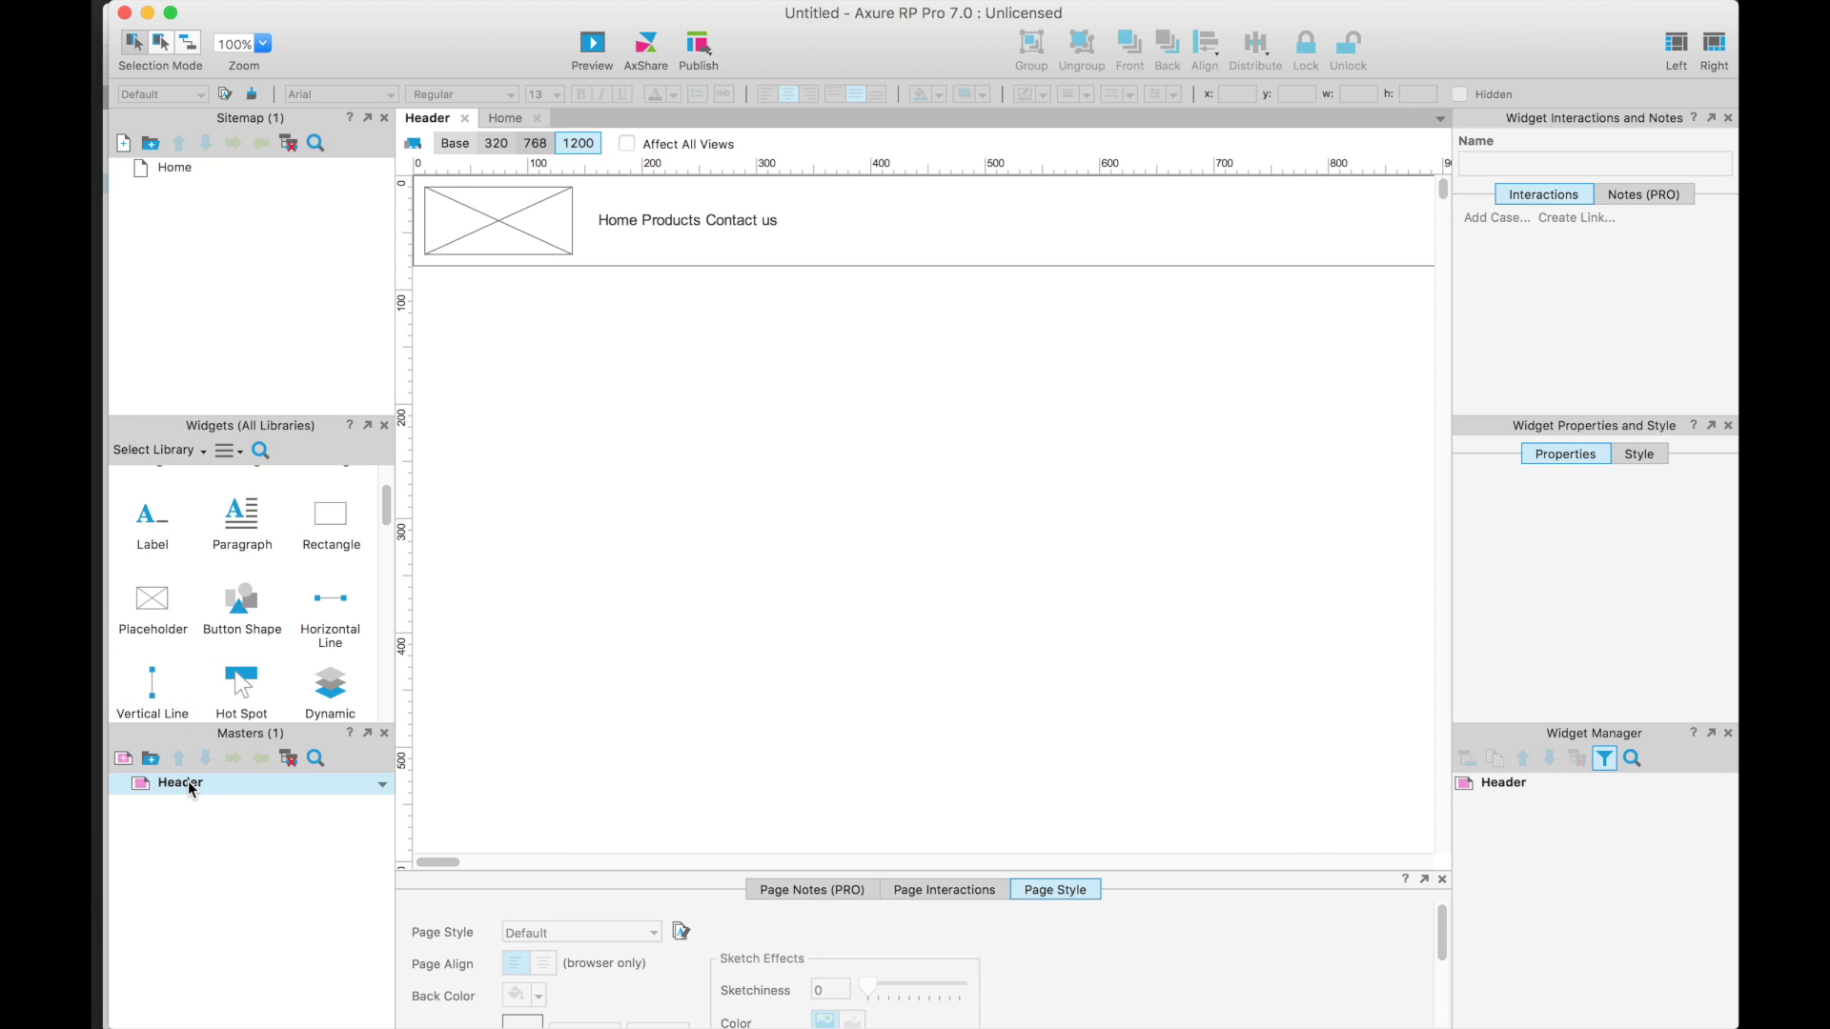
- Open the Home page in the Base view and place the Header master at x 0, y 0
{"action": "double_click", "coordinate": [177, 169]}
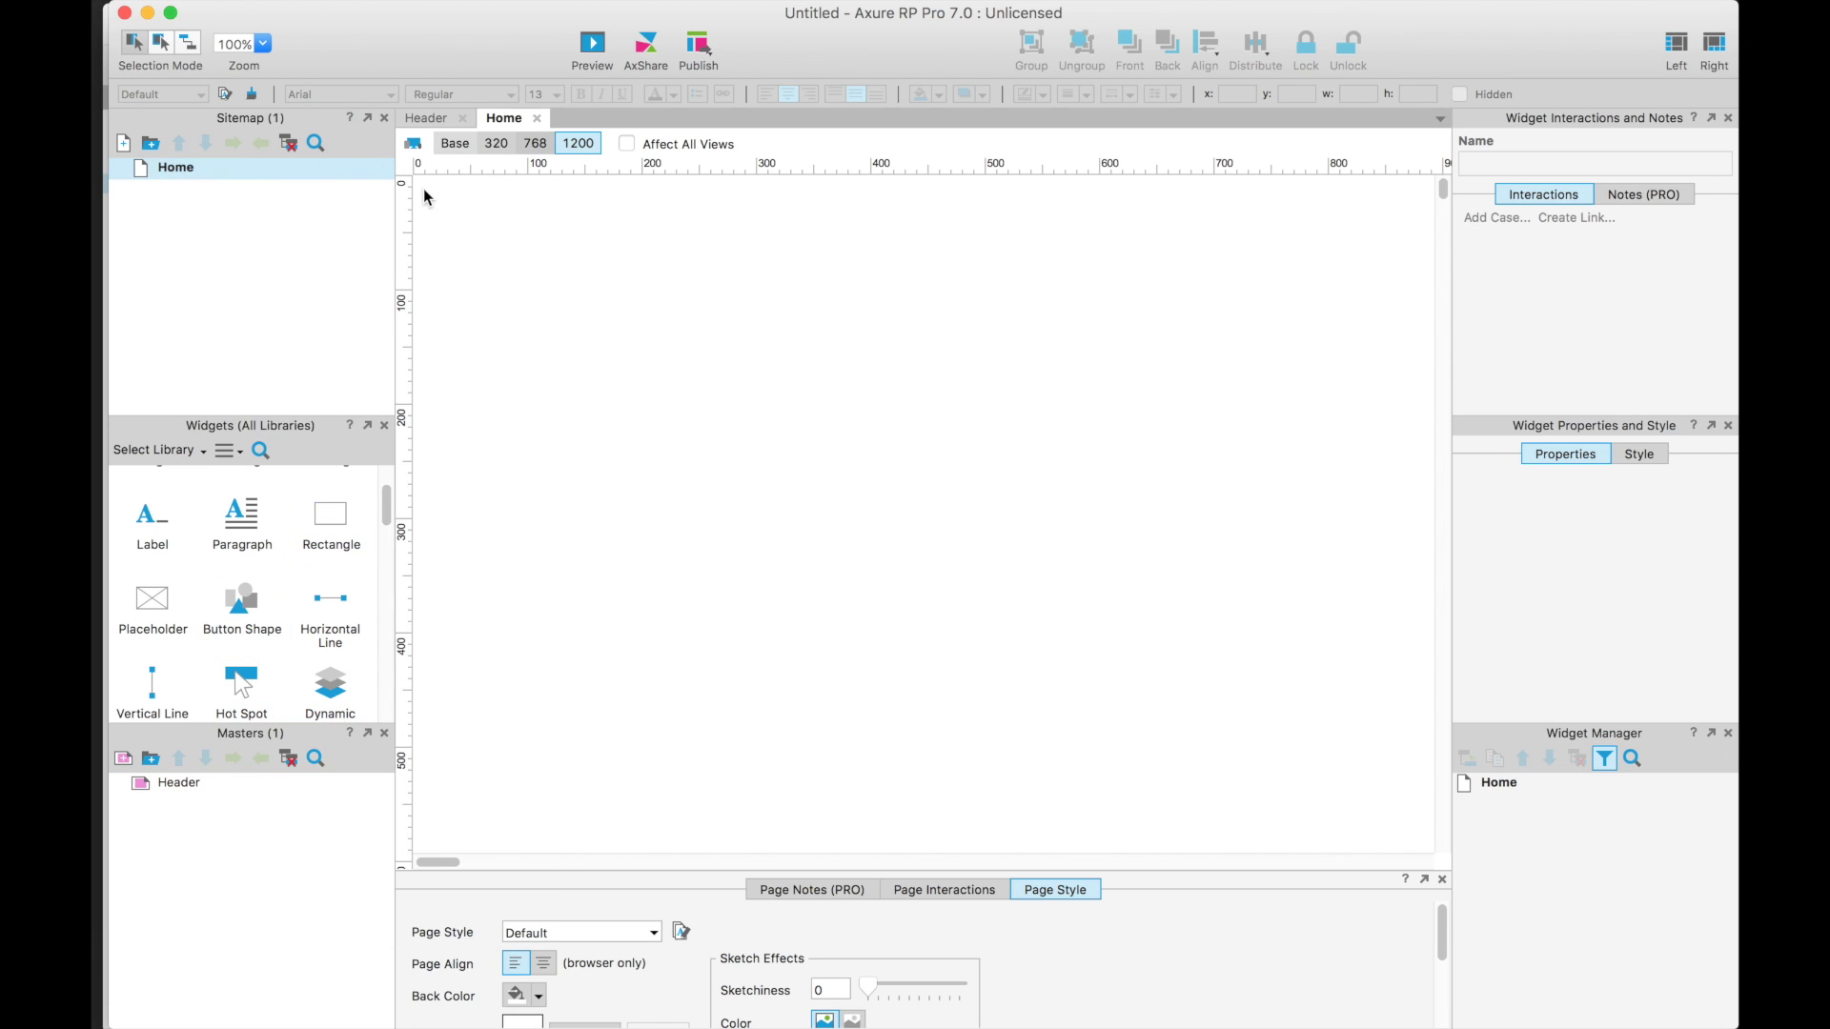
{"action": "left_click", "coordinate": [447, 144]}
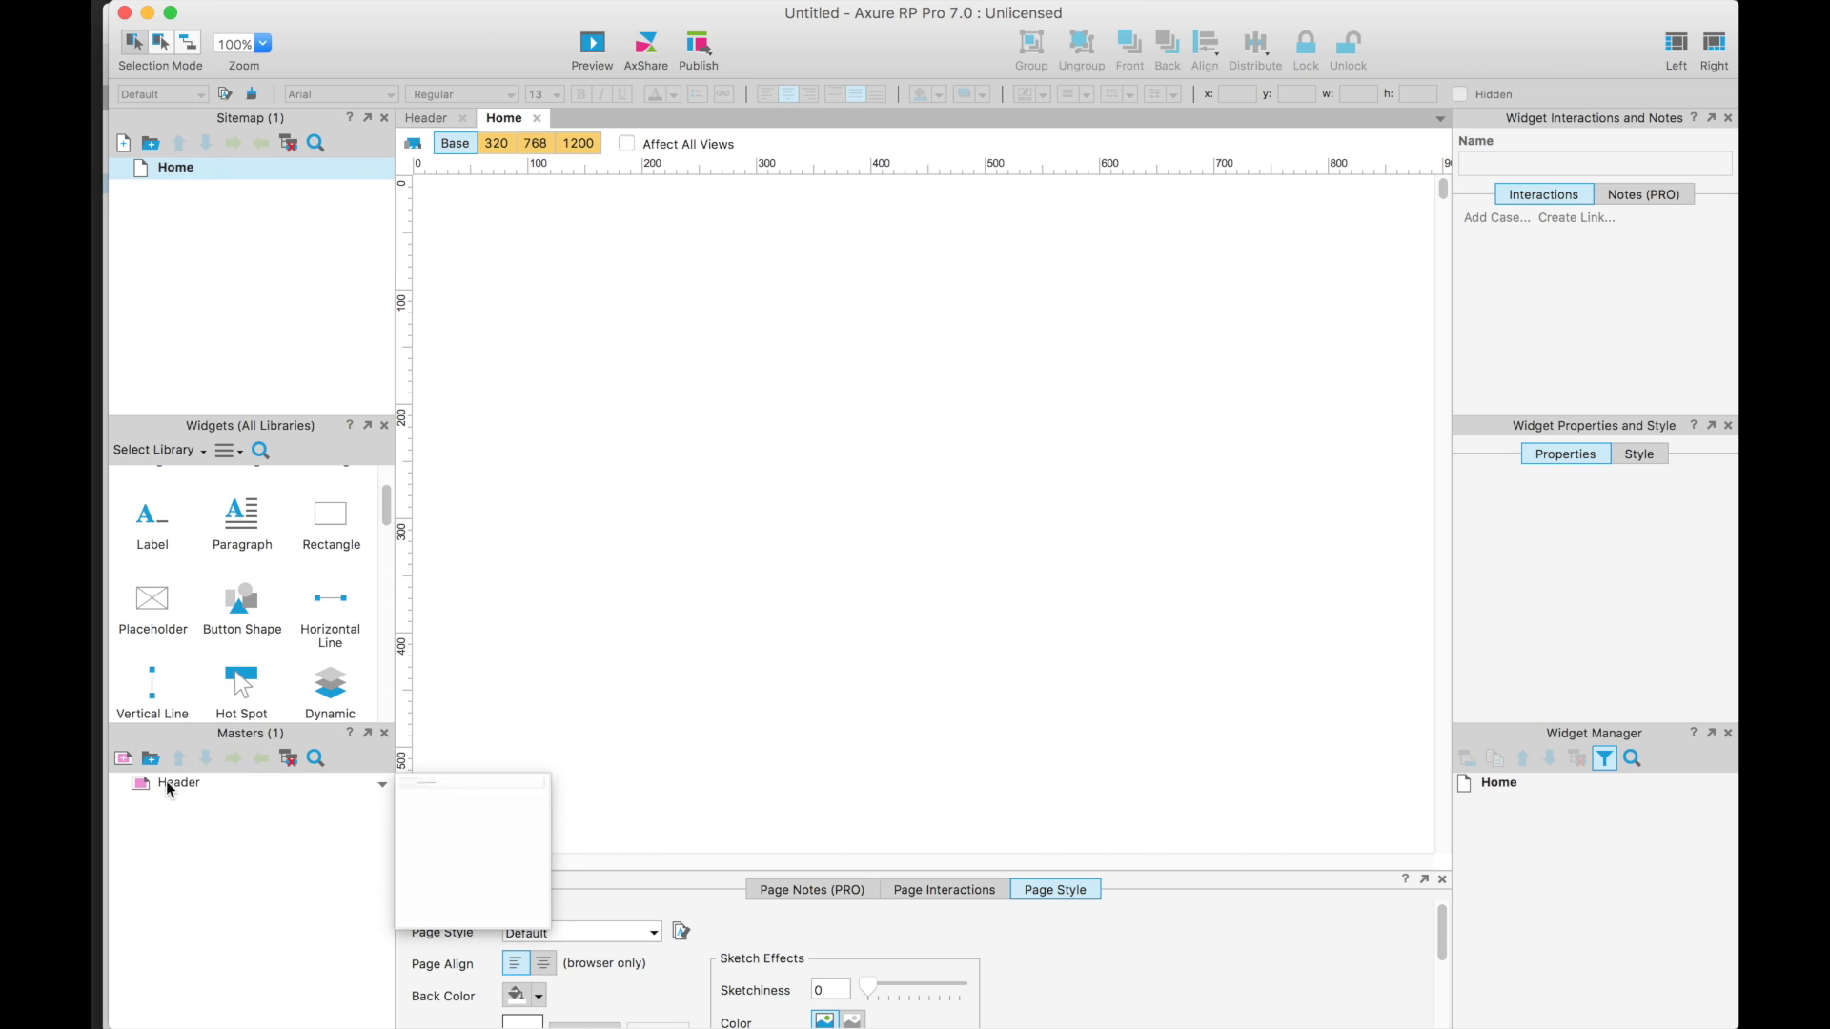
{"action": "left_click_drag", "start_coordinate": [165, 780], "coordinate": [448, 314]}
{"action": "left_click_drag", "start_coordinate": [502, 385], "coordinate": [484, 240]}
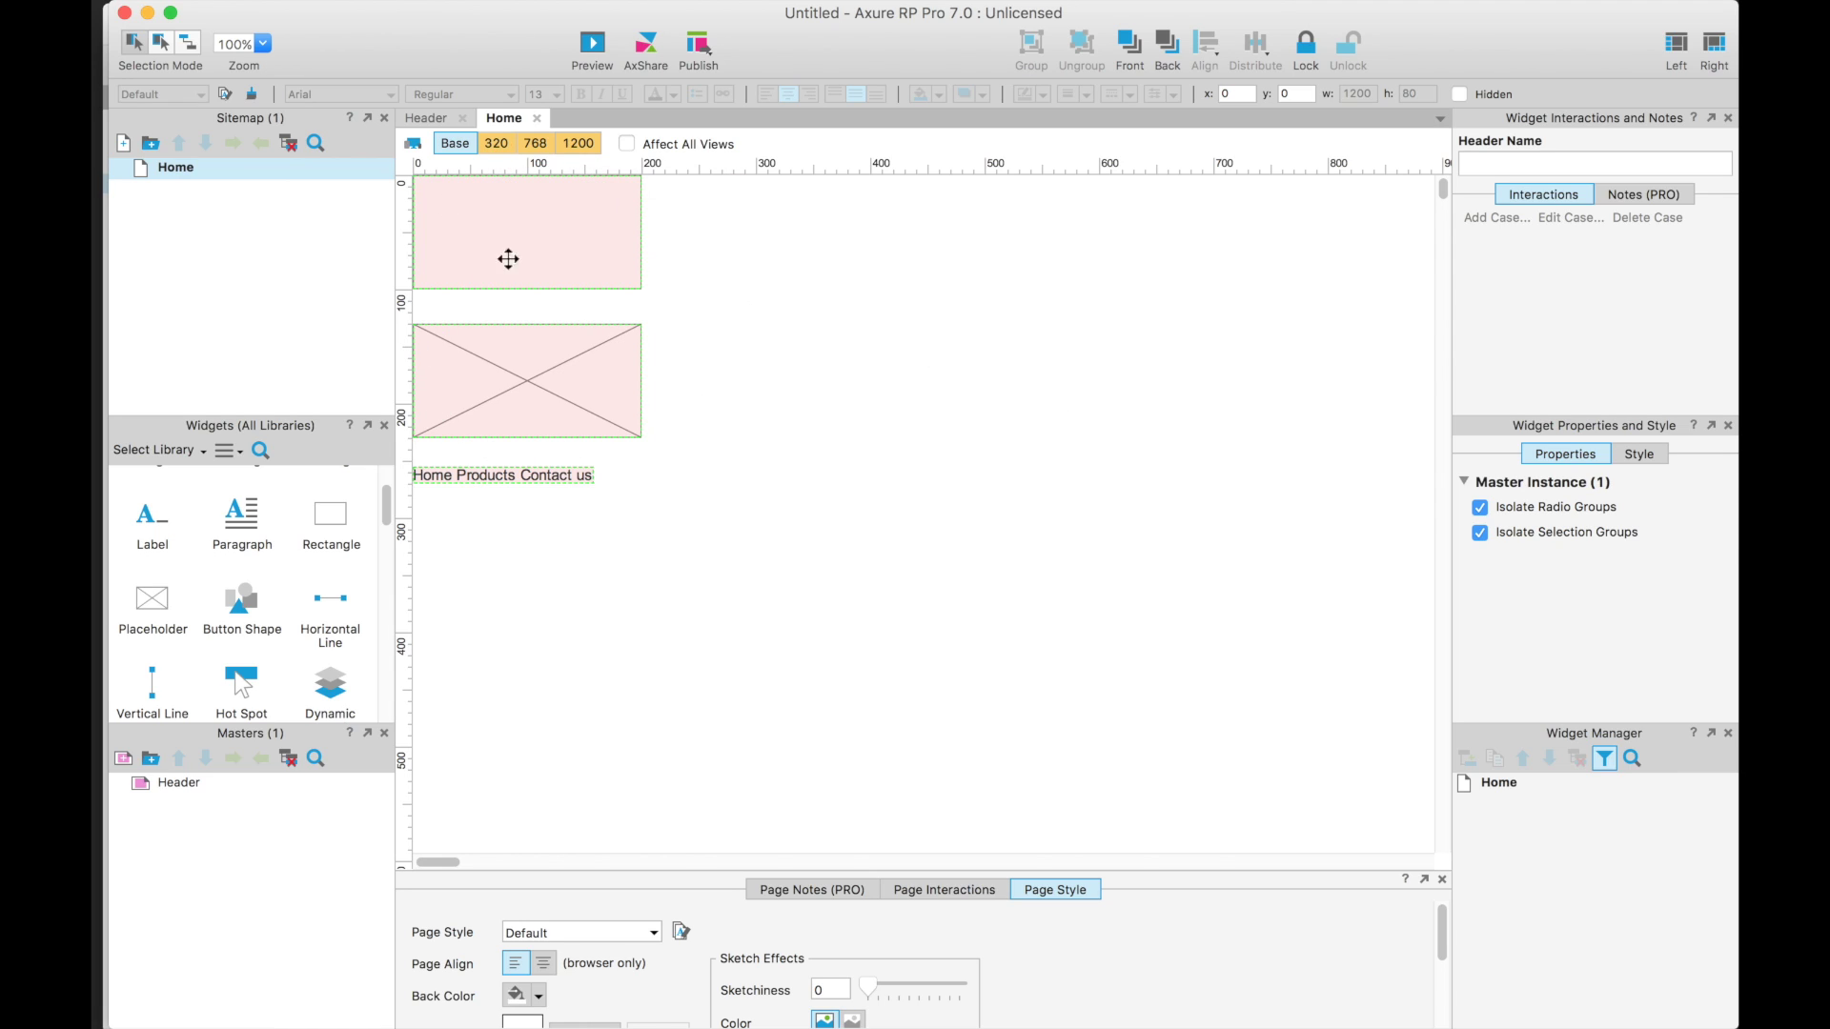
- Check how the Header master adapts on the Home page in the 320, 768 and 1200 views
{"action": "left_click", "coordinate": [496, 144]}
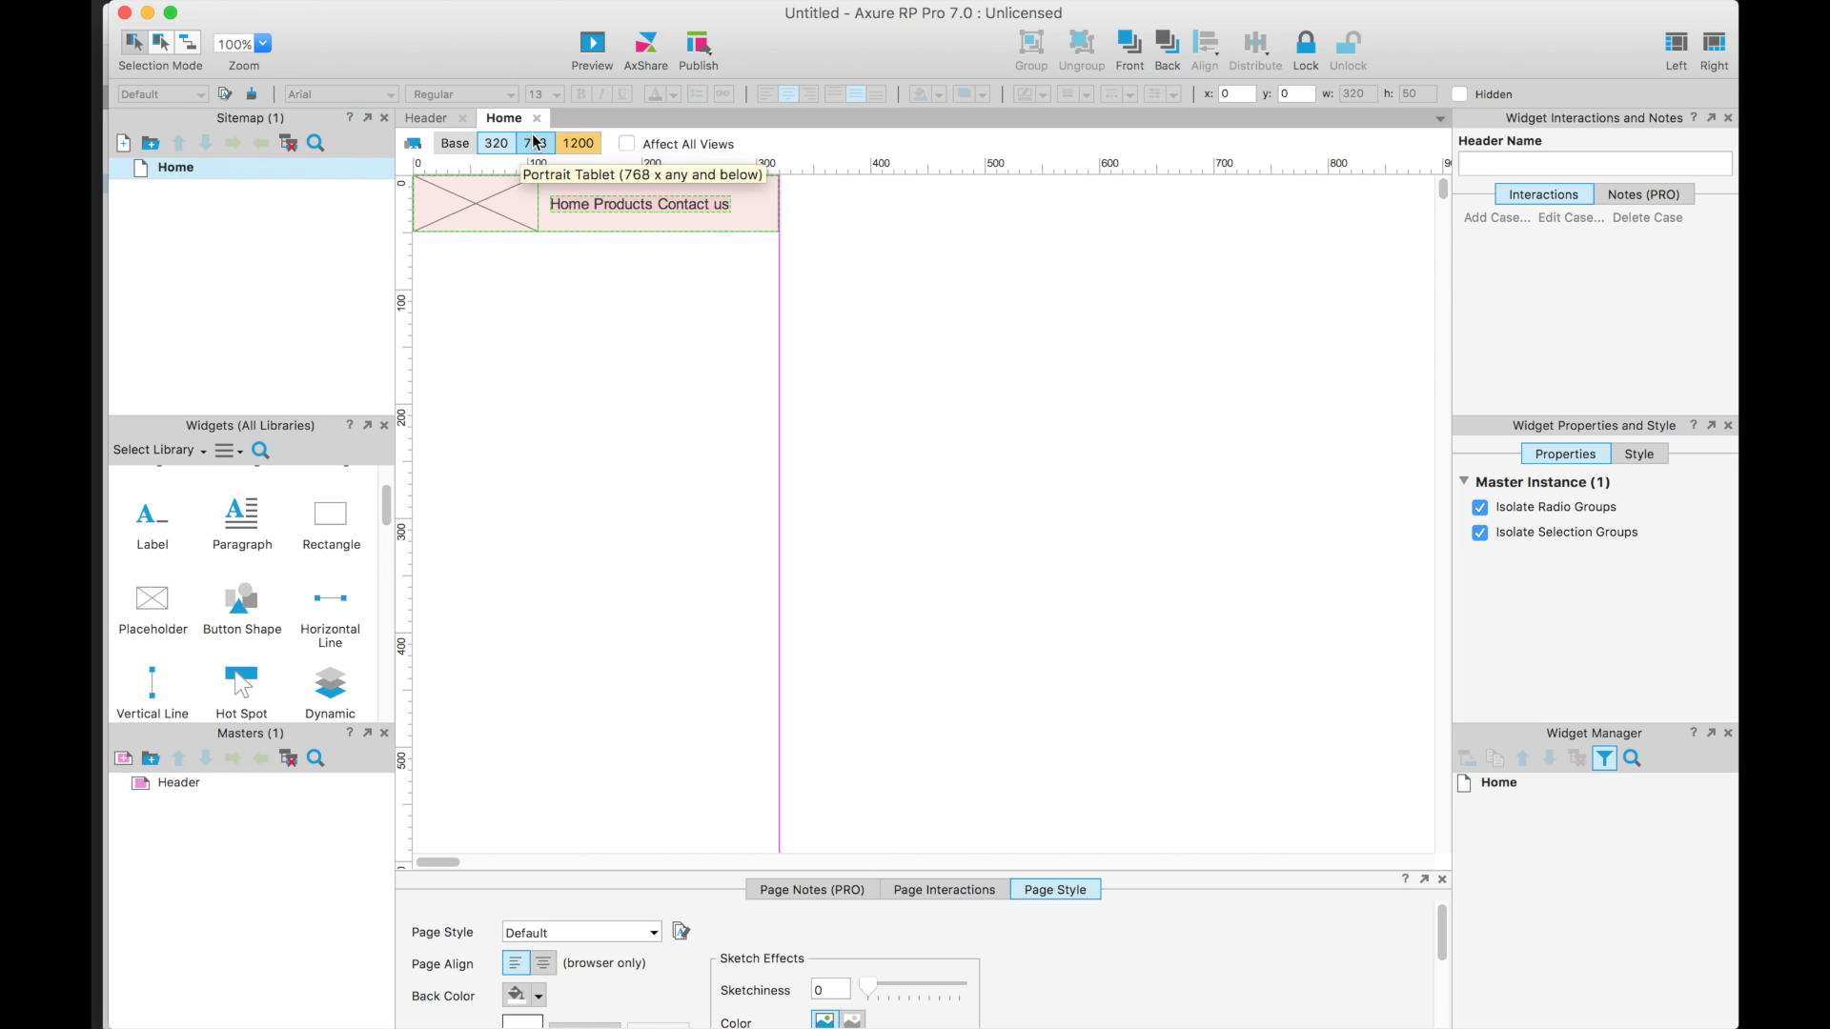
{"action": "left_click", "coordinate": [534, 143]}
{"action": "left_click", "coordinate": [576, 144]}
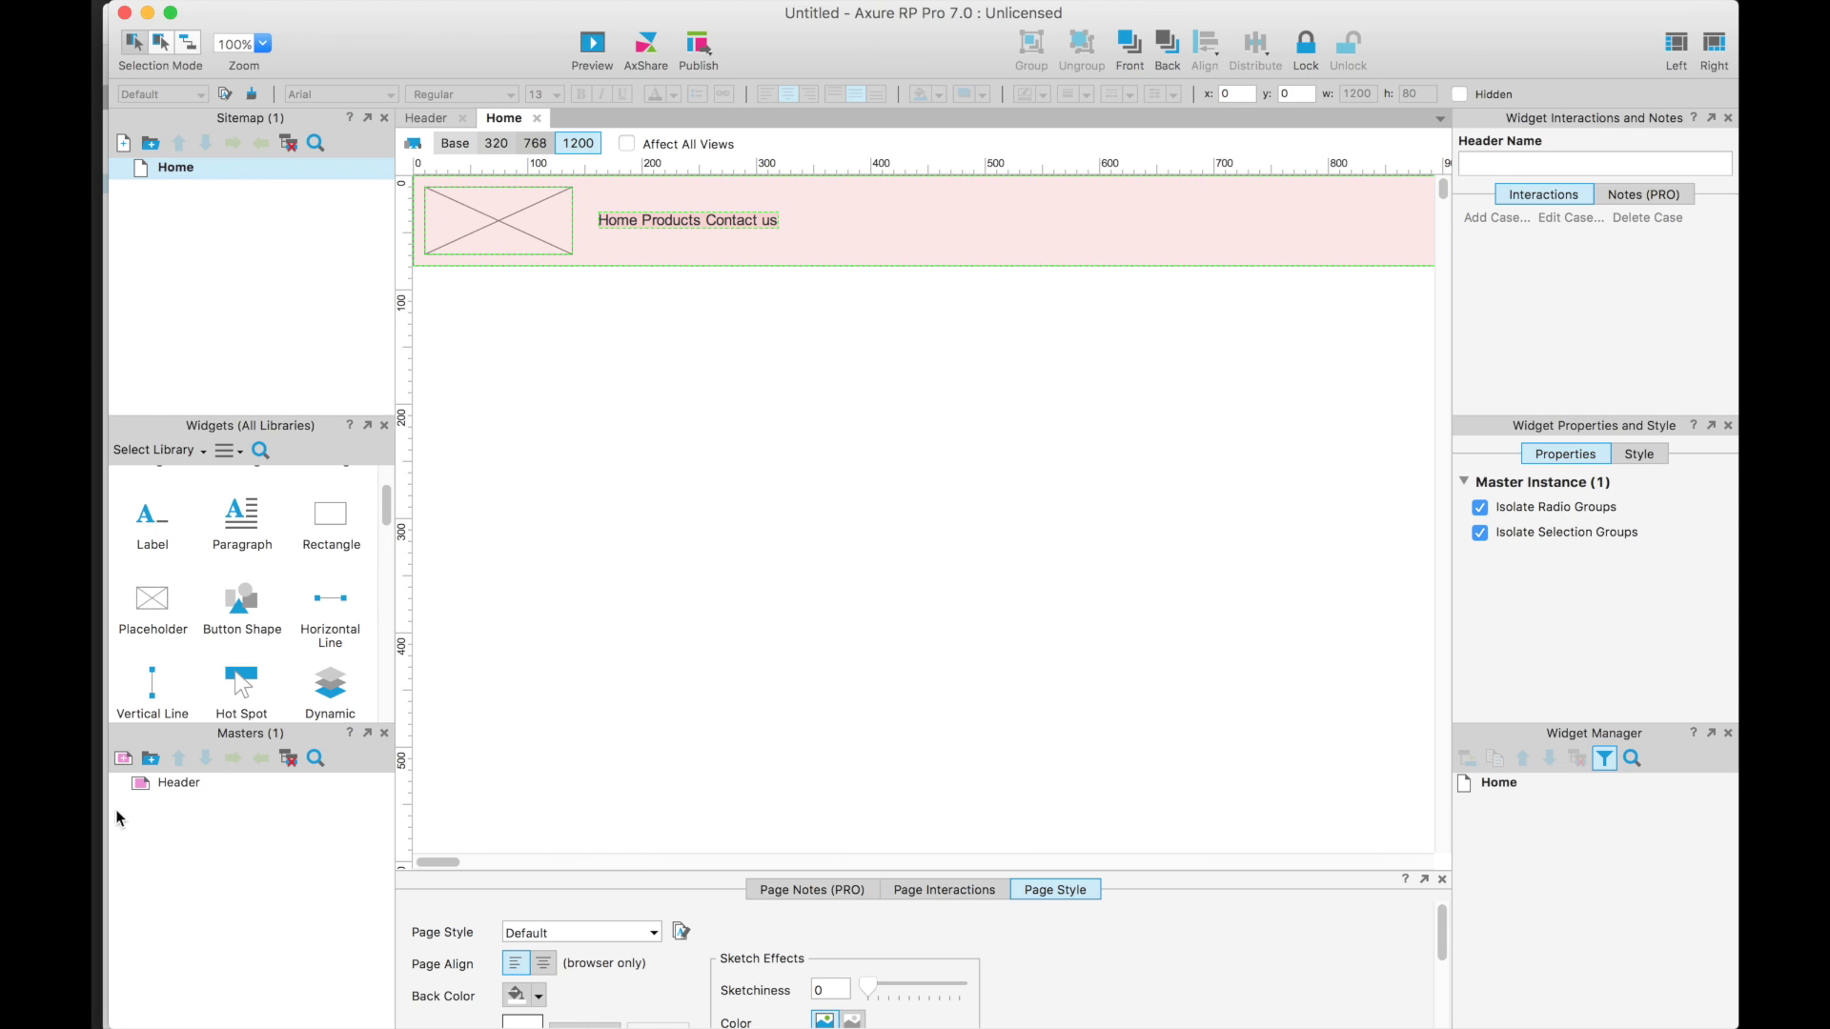
- Create a new master named Footer and open it for editing
{"action": "left_click", "coordinate": [123, 758]}
{"action": "type", "text": "Footer"}
{"action": "key", "text": "Return"}
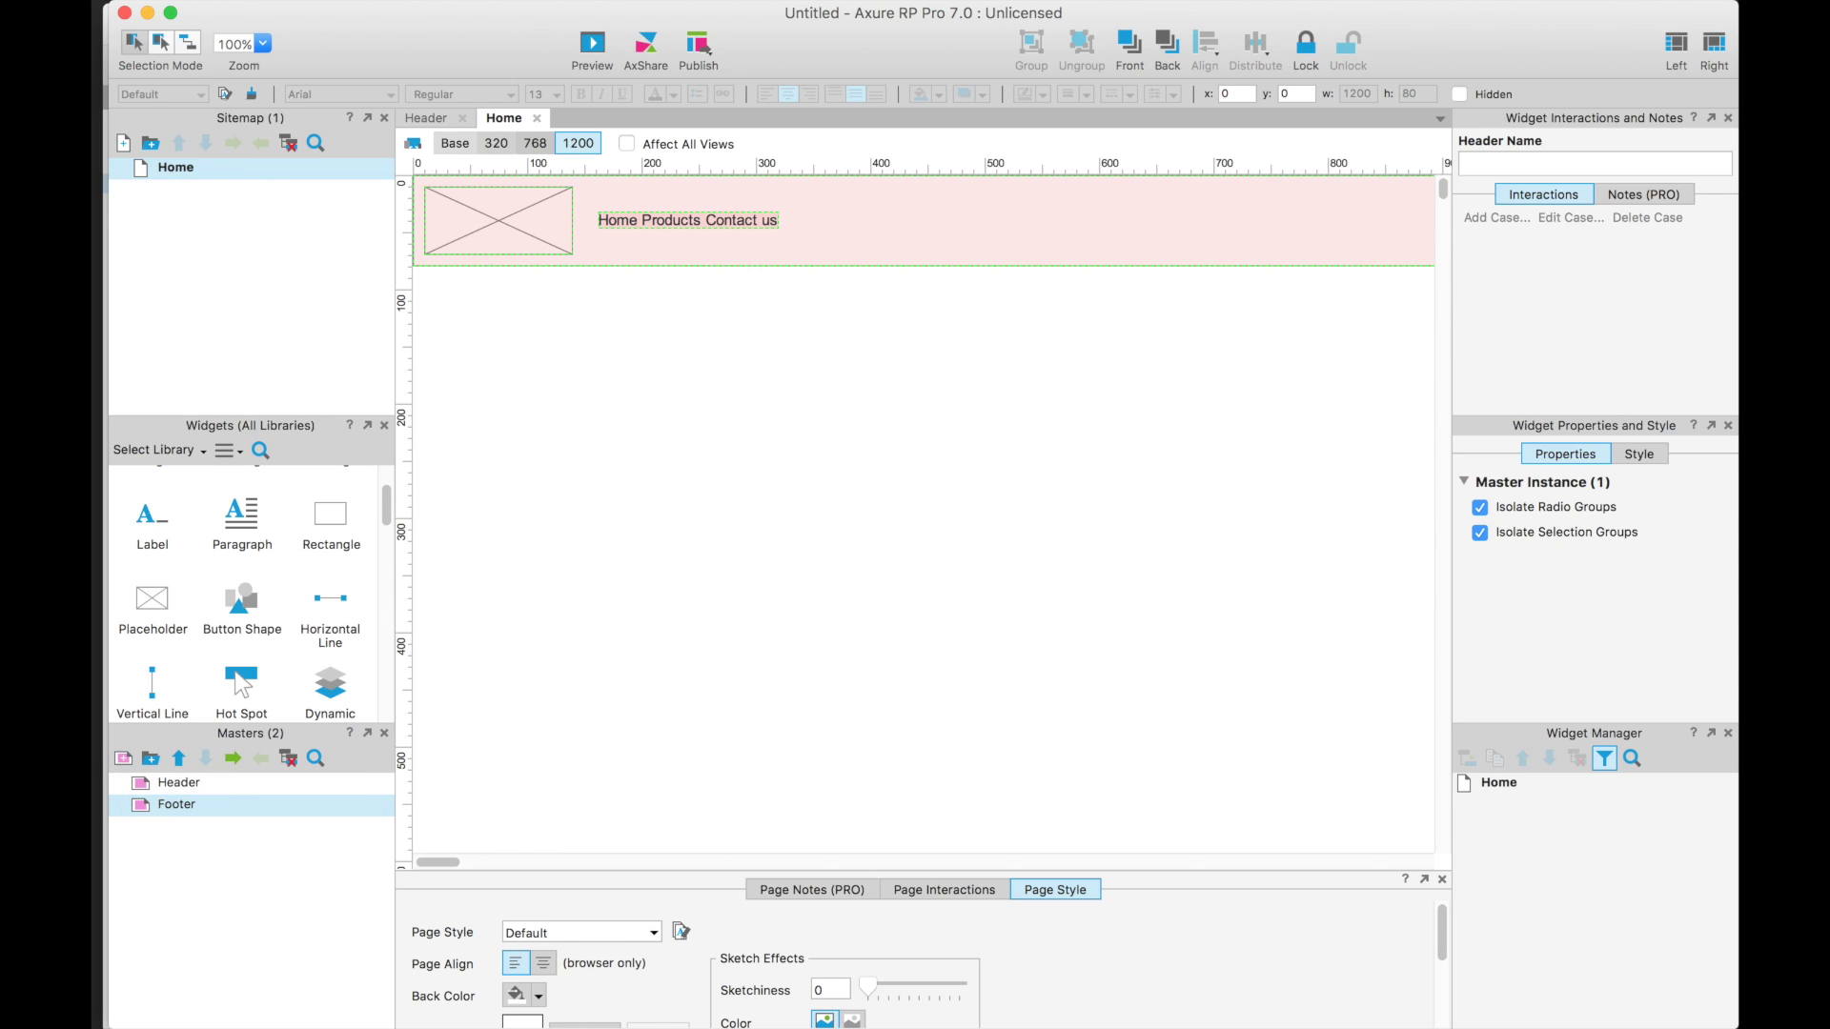
{"action": "double_click", "coordinate": [186, 805]}
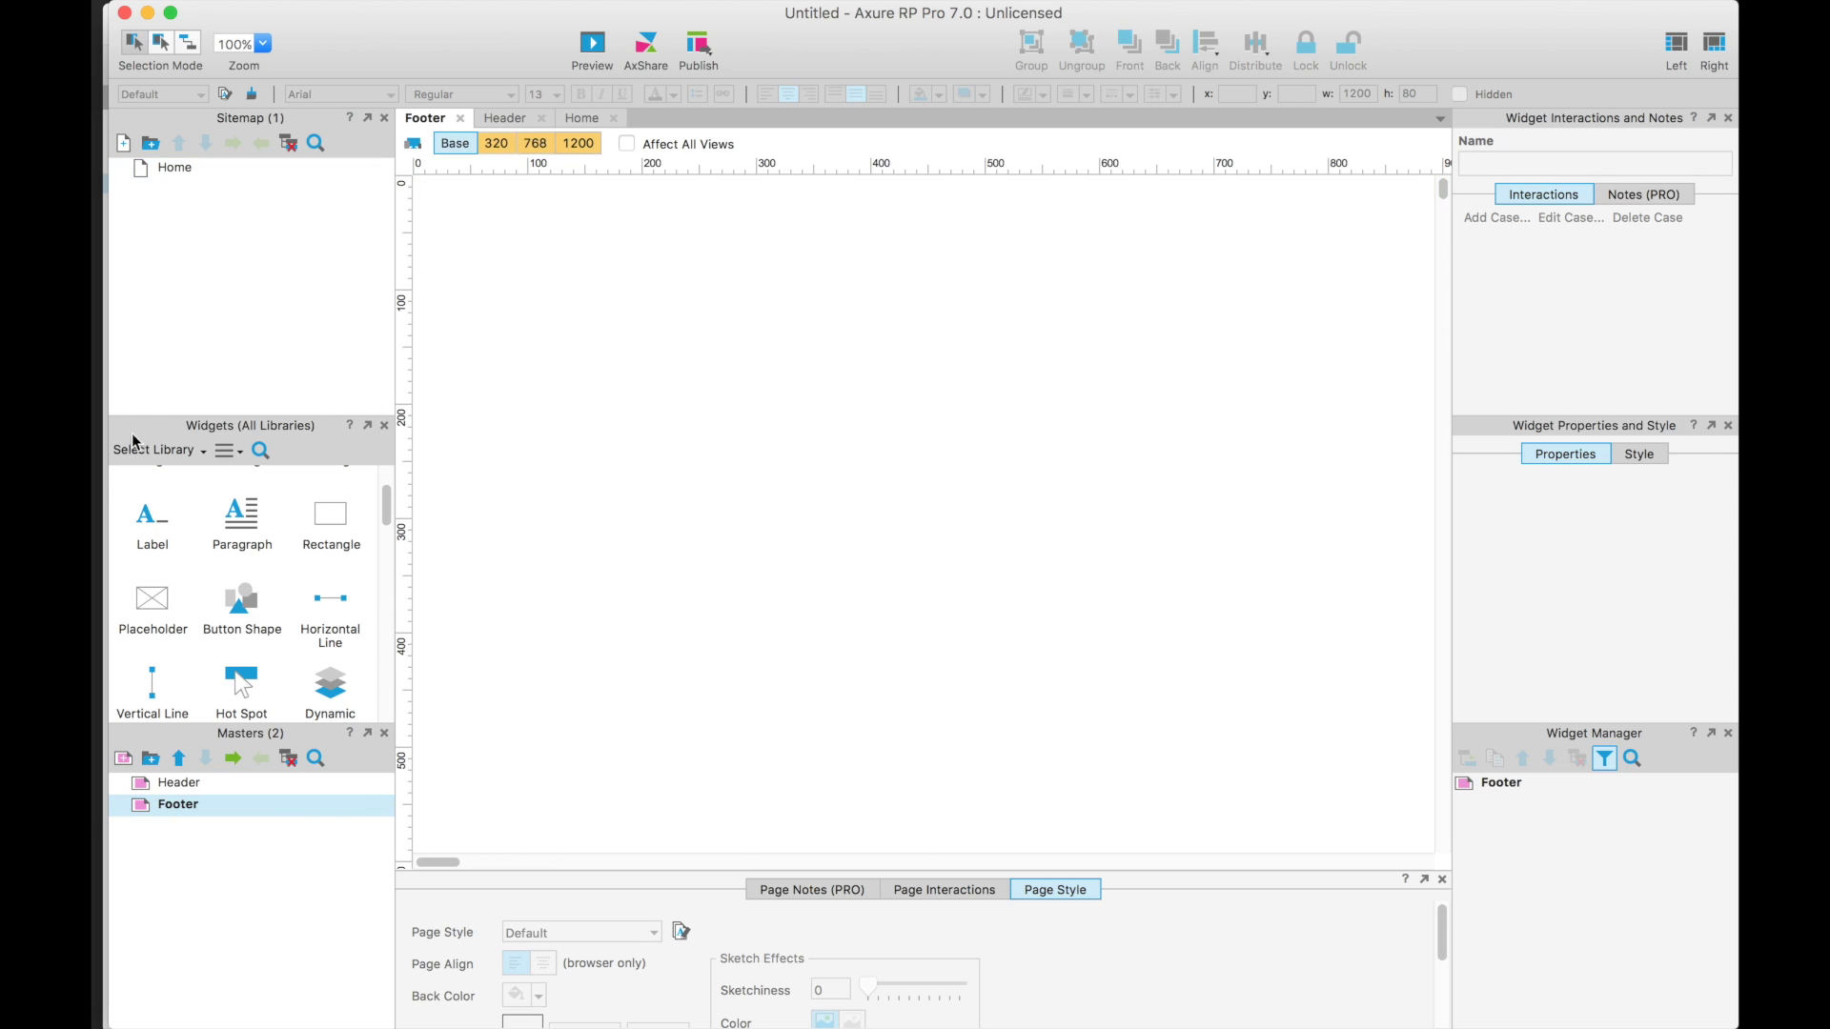
- Place a rectangle at the Footer master's origin, with a placeholder at about x 0, y 120 and a paragraph at x 0, y 240 below
{"action": "left_click_drag", "start_coordinate": [349, 505], "coordinate": [410, 176]}
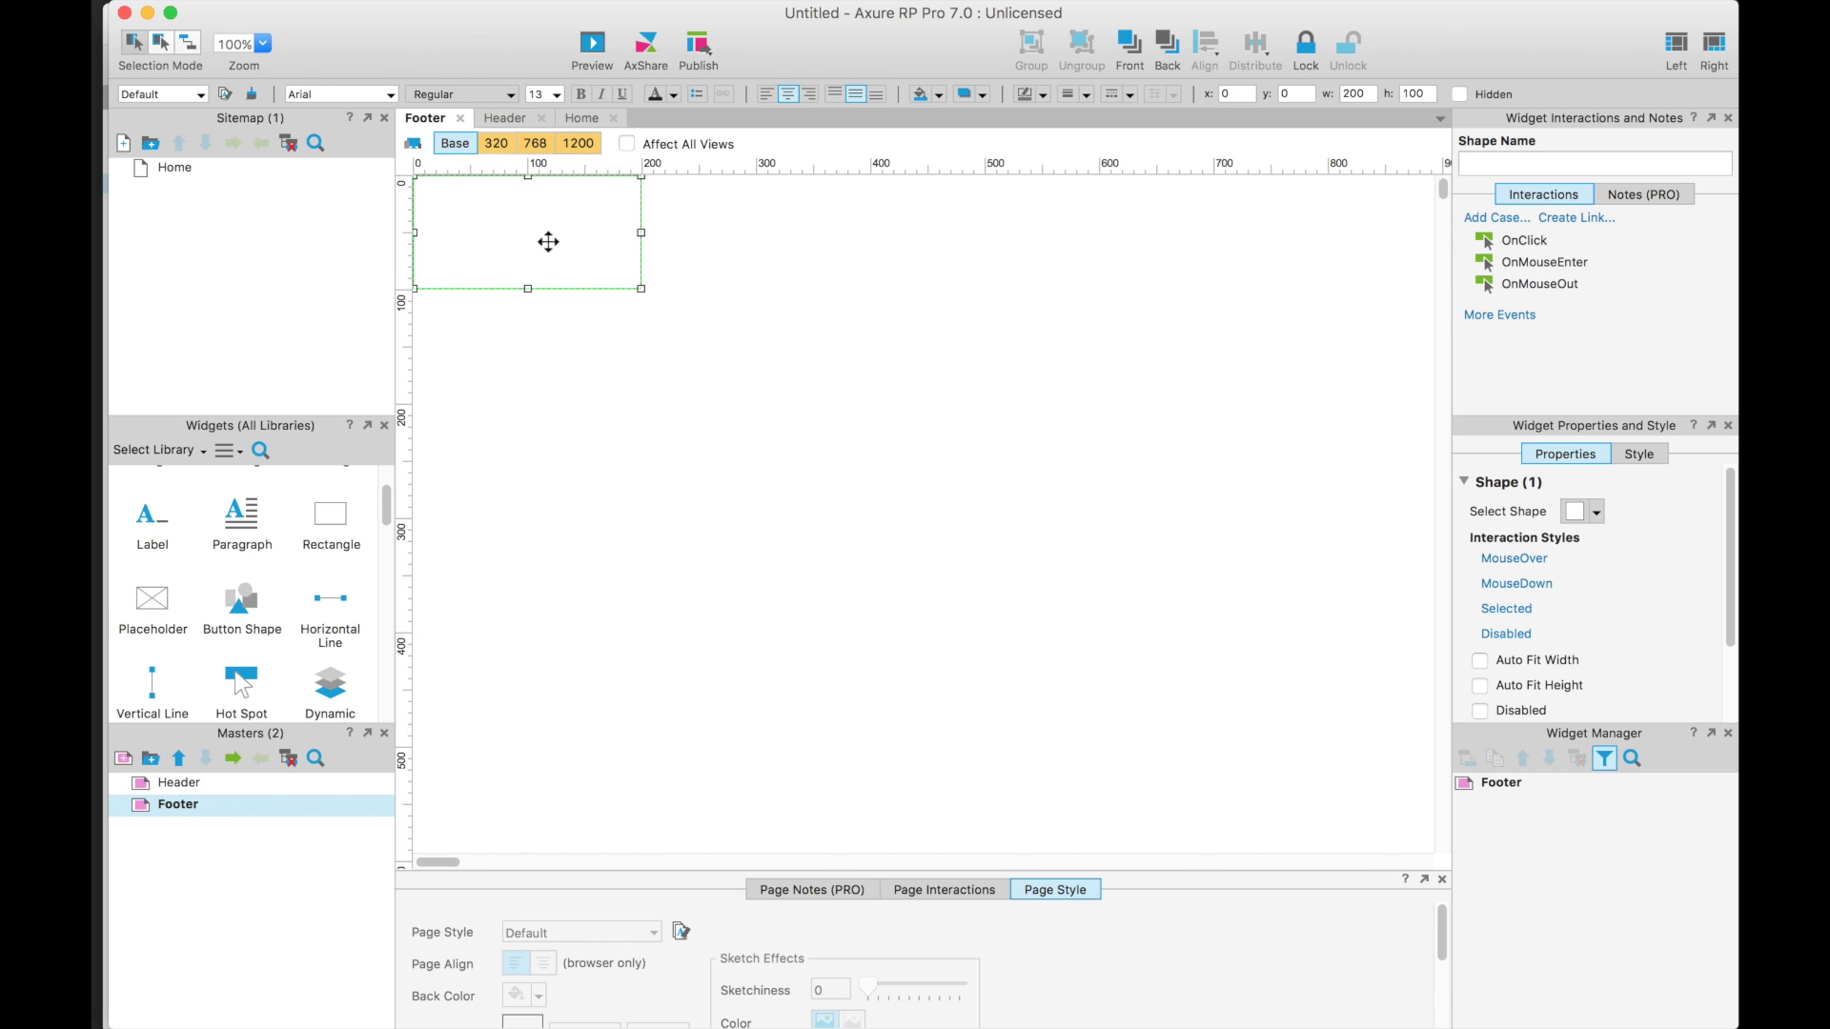
{"action": "left_click_drag", "start_coordinate": [133, 635], "coordinate": [404, 311]}
{"action": "left_click_drag", "start_coordinate": [266, 513], "coordinate": [419, 448]}
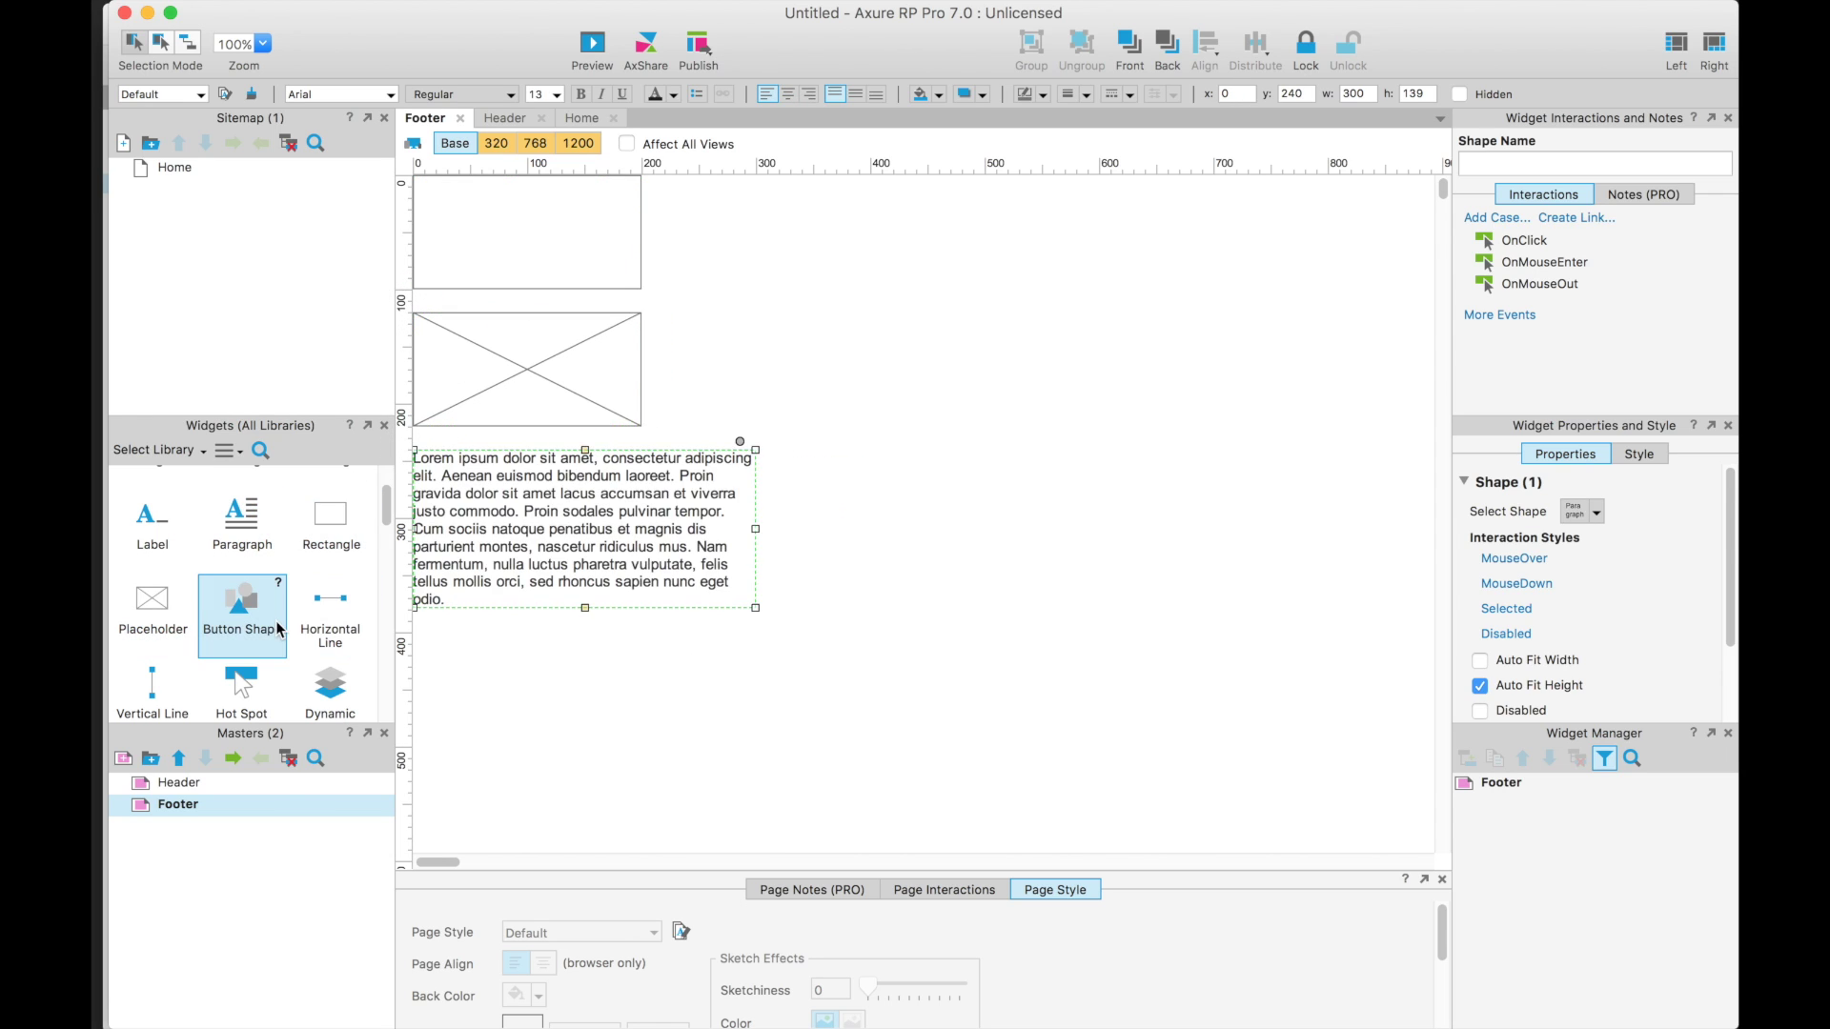
- Add a text field at x 0, y 425 below the Footer paragraph and a Submit HTML button at x 0, y 465
{"action": "scroll", "coordinate": [279, 629], "scroll_direction": "down", "scroll_amount": 4}
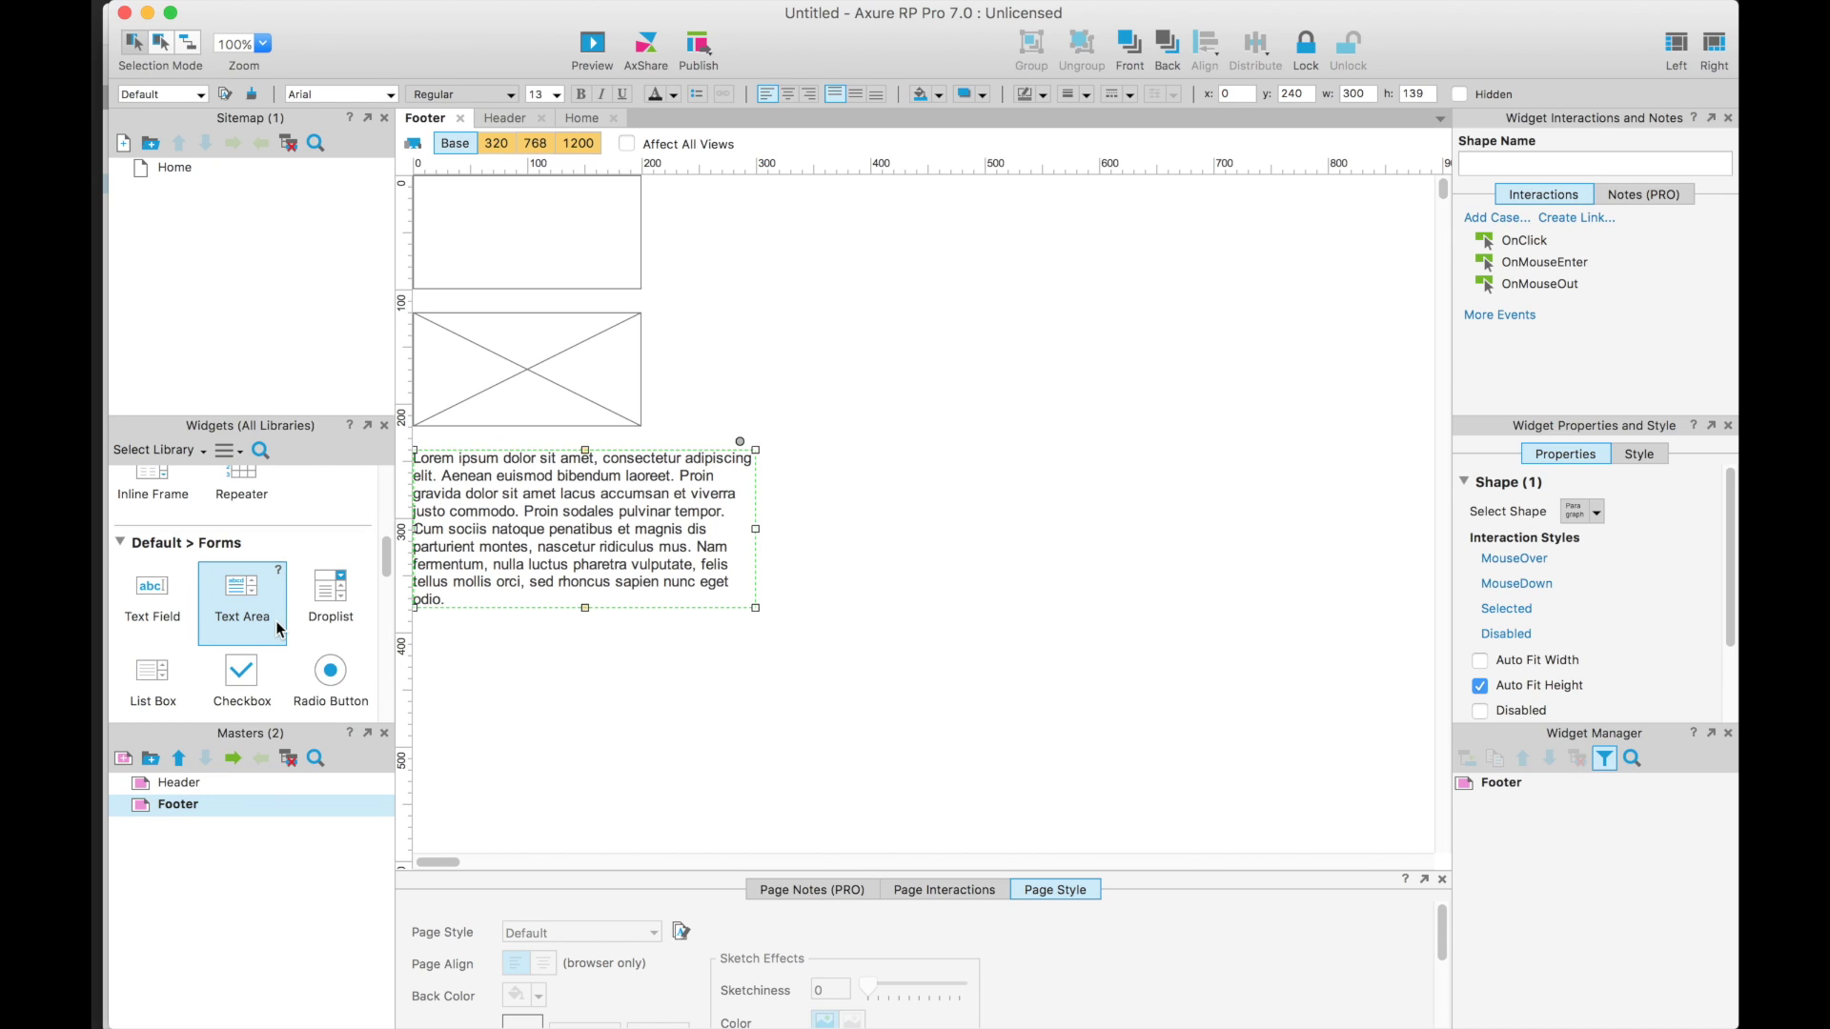
{"action": "left_click_drag", "start_coordinate": [151, 596], "coordinate": [415, 657]}
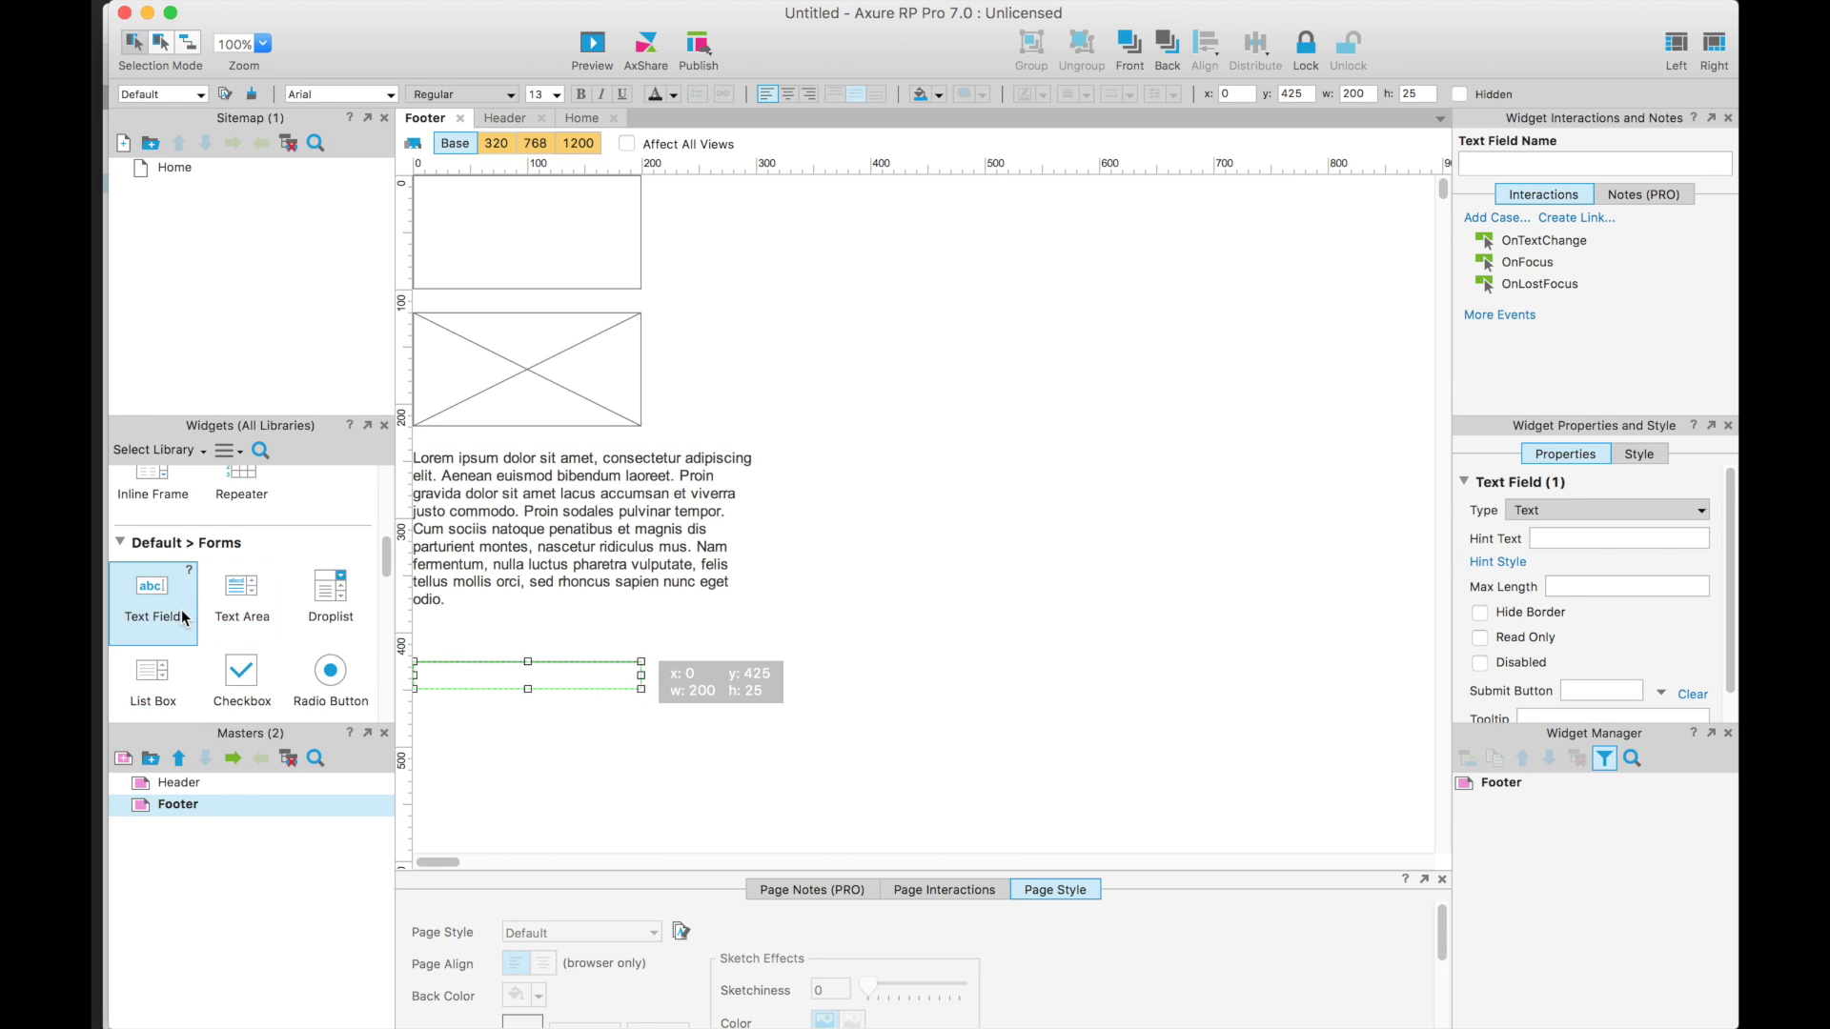
{"action": "scroll", "coordinate": [181, 614], "scroll_direction": "up", "scroll_amount": 2}
{"action": "scroll", "coordinate": [181, 619], "scroll_direction": "down", "scroll_amount": 2}
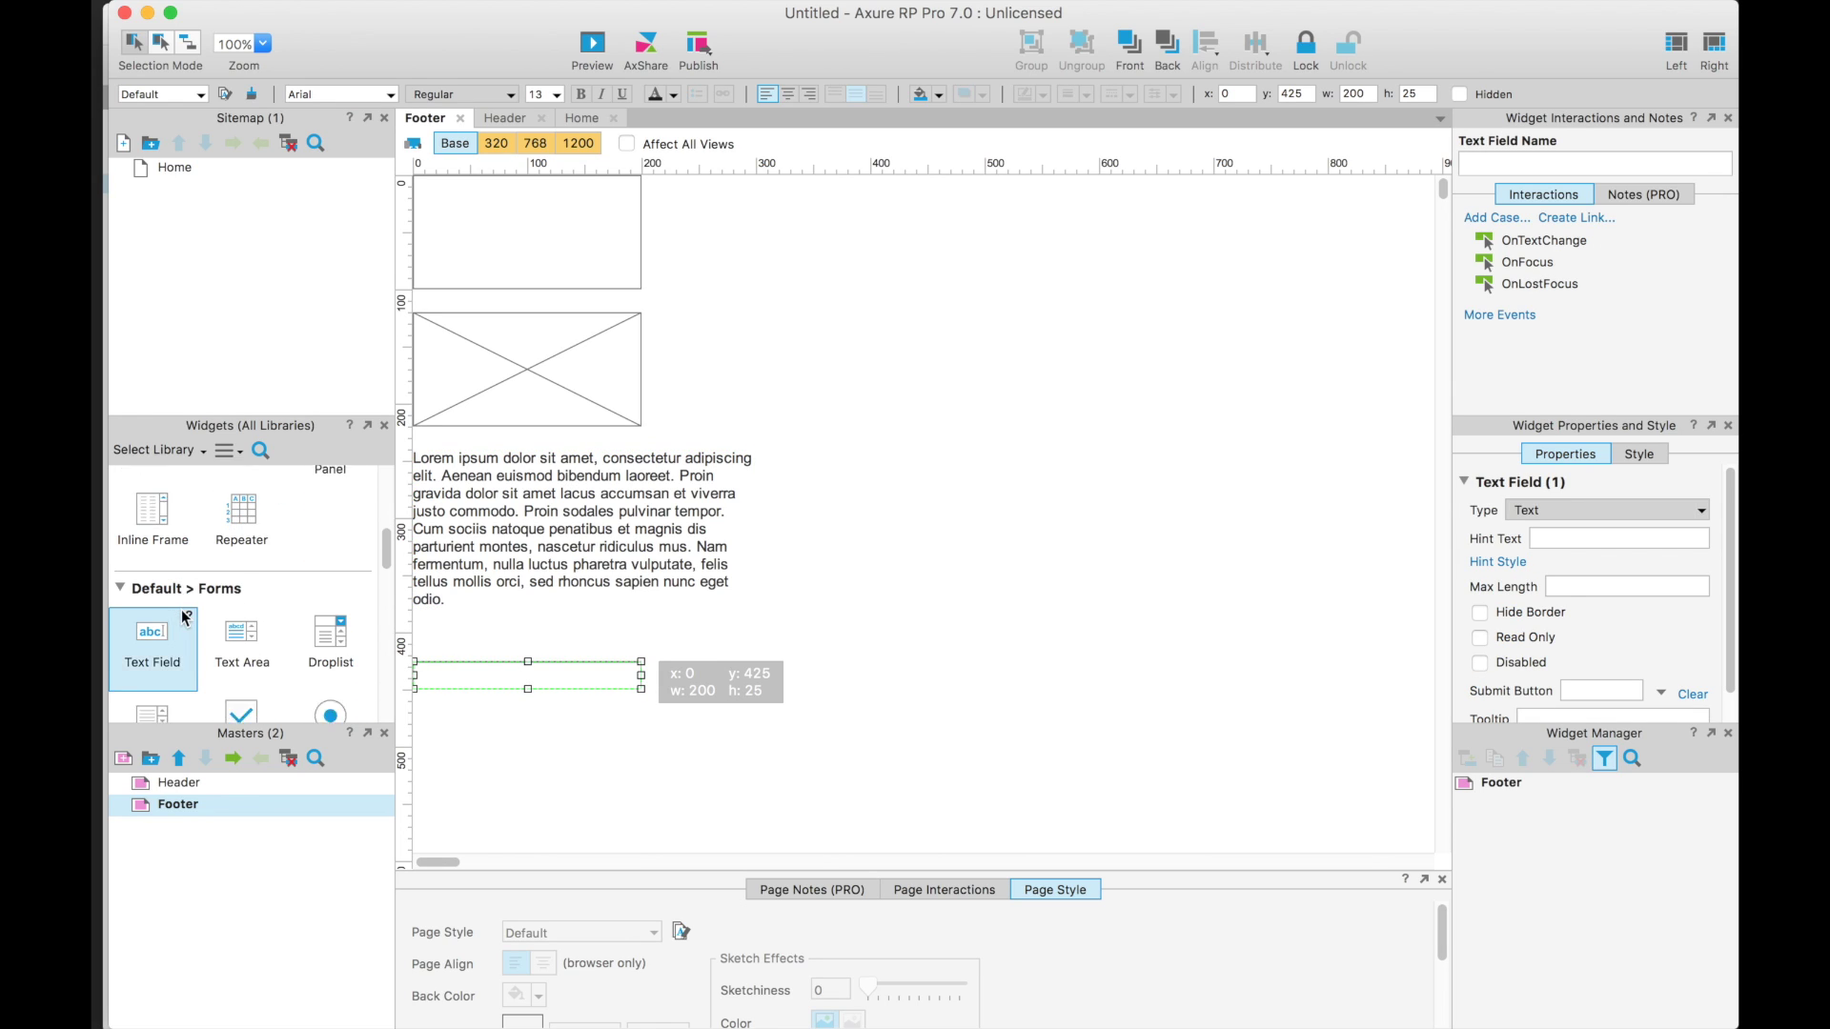
{"action": "scroll", "coordinate": [152, 657], "scroll_direction": "down", "scroll_amount": 2}
{"action": "left_click_drag", "start_coordinate": [153, 657], "coordinate": [425, 715]}
- Place a label at x 0, y 410, directly above the text field
{"action": "scroll", "coordinate": [206, 643], "scroll_direction": "up", "scroll_amount": 6}
{"action": "scroll", "coordinate": [210, 590], "scroll_direction": "up", "scroll_amount": 3}
{"action": "left_click_drag", "start_coordinate": [129, 529], "coordinate": [415, 644]}
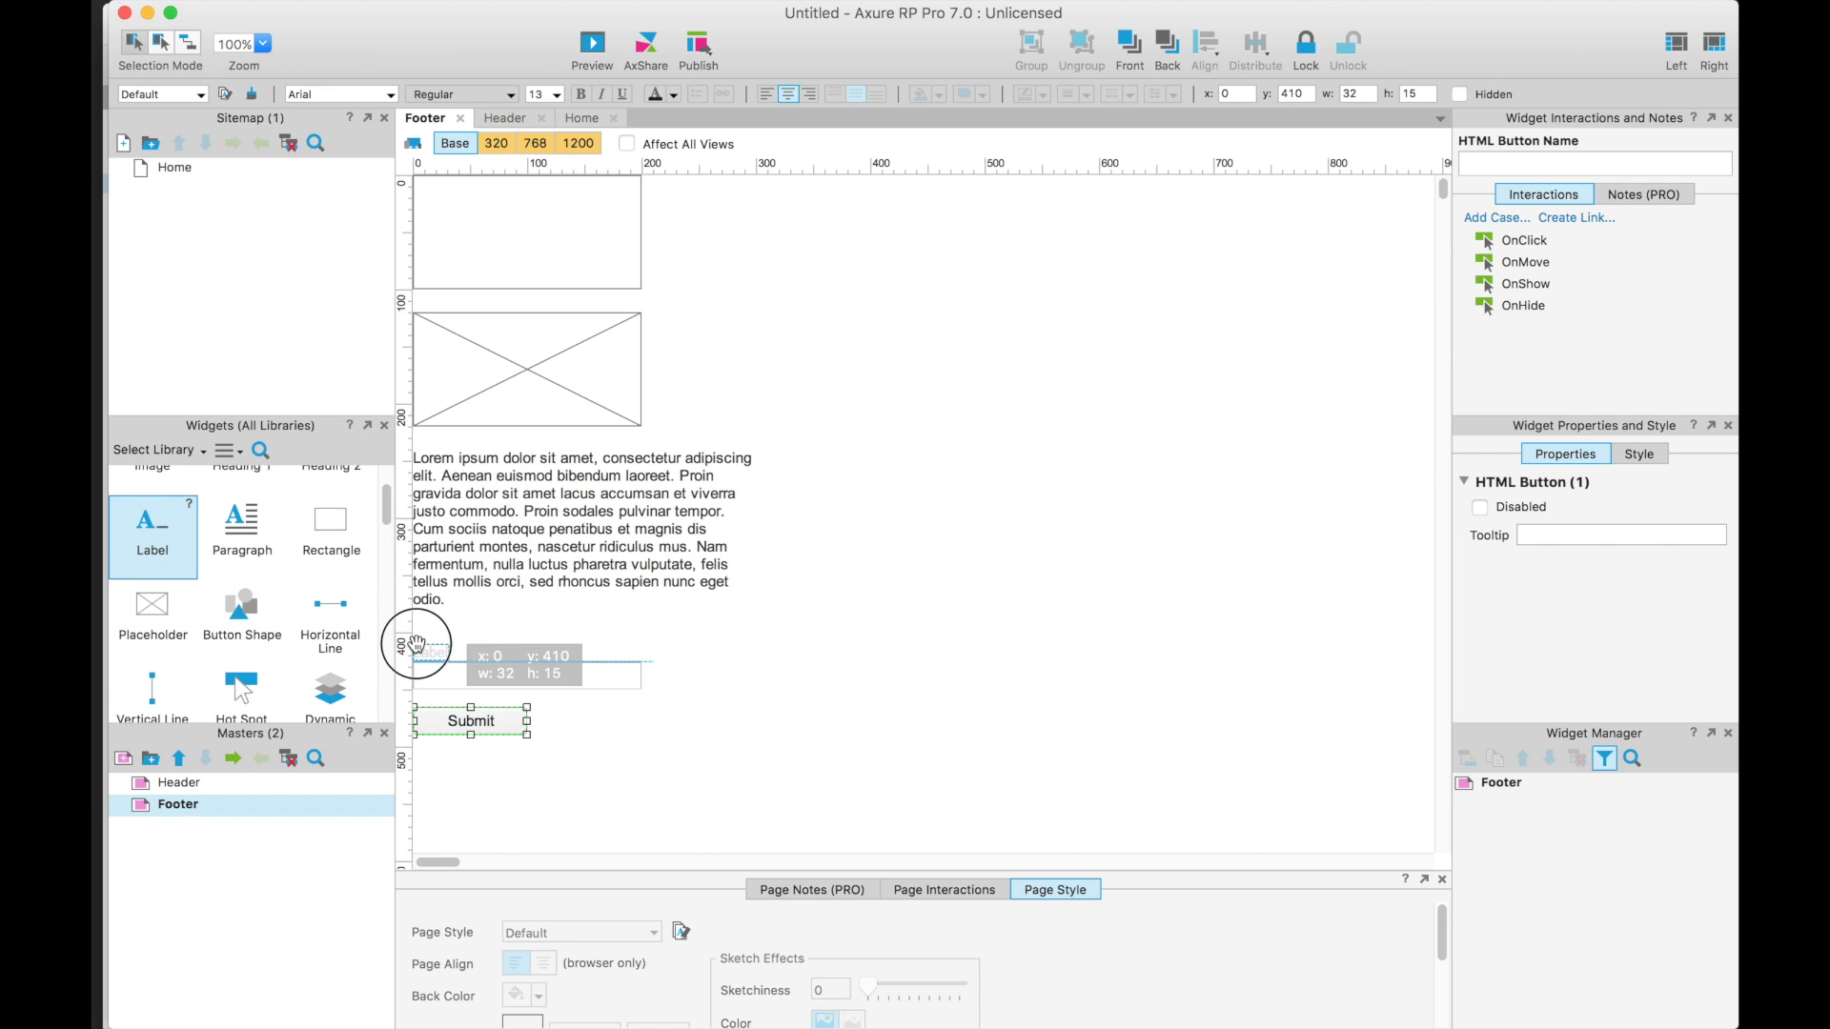
{"action": "left_click", "coordinate": [805, 615]}
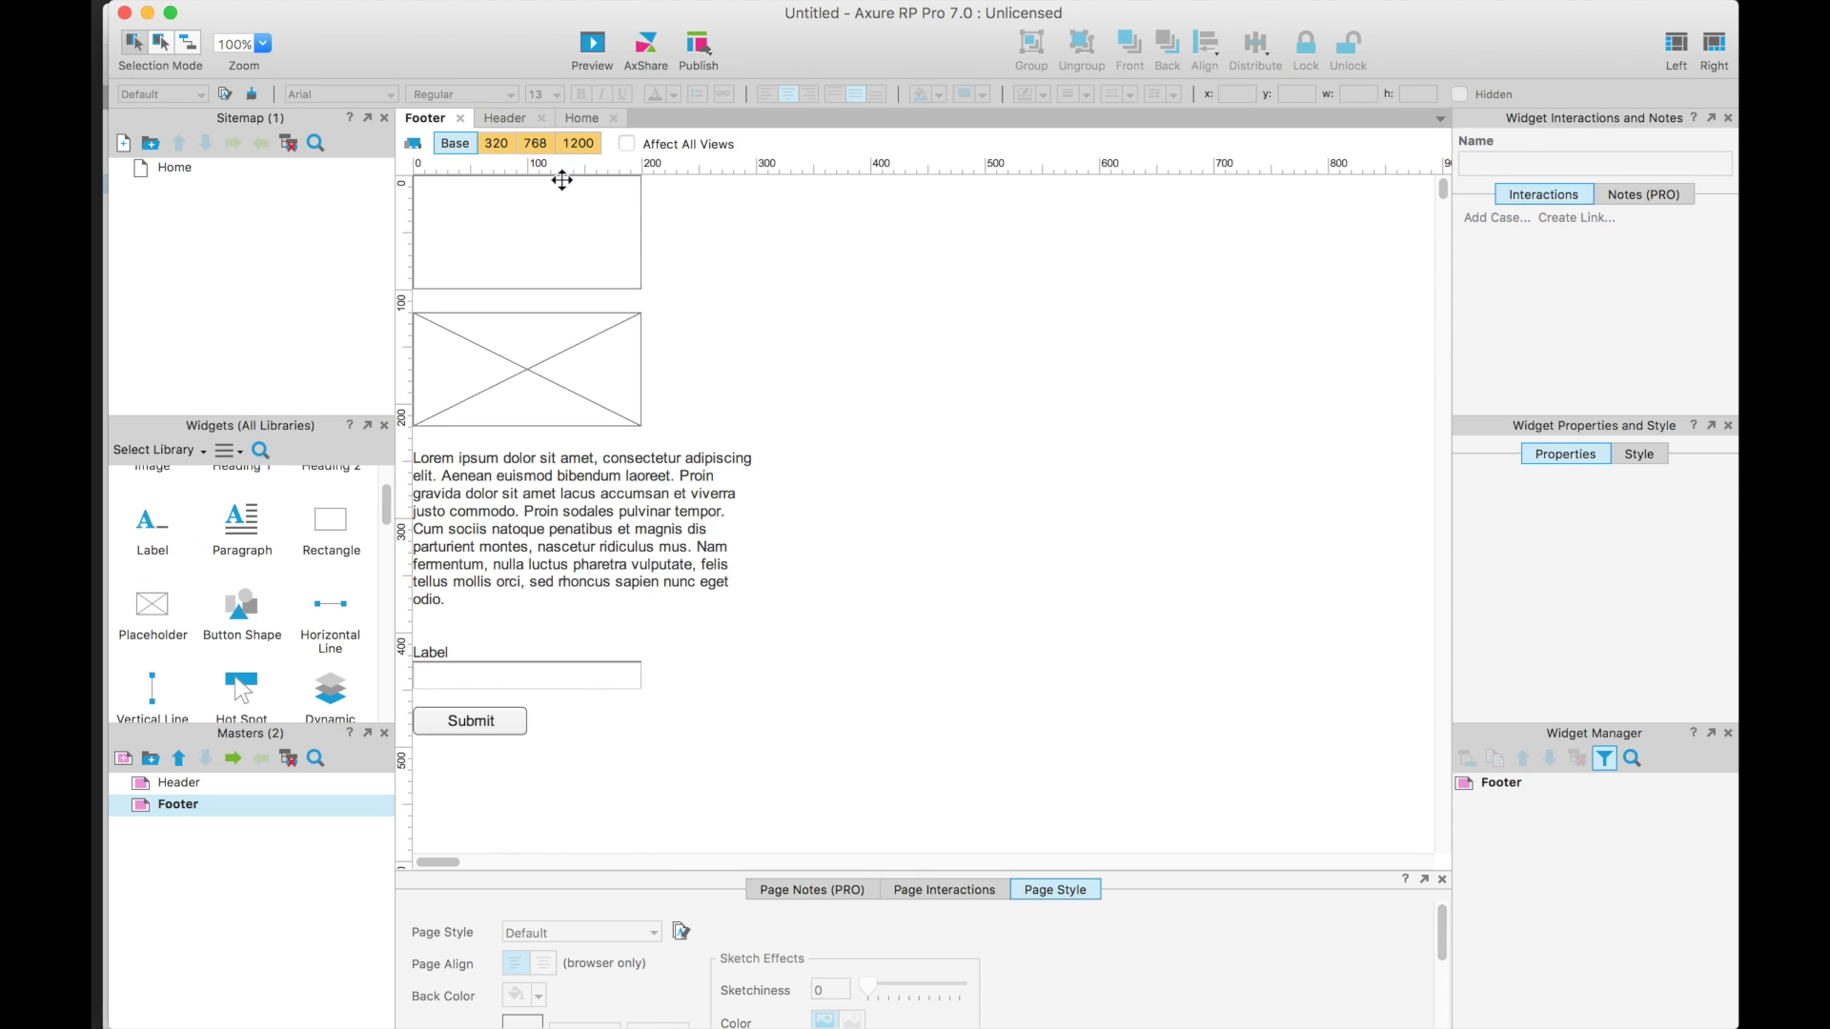
- Compare the Footer's widgets in the 320, 768 and Base views, examining the rectangle and paragraph
{"action": "left_click", "coordinate": [498, 146]}
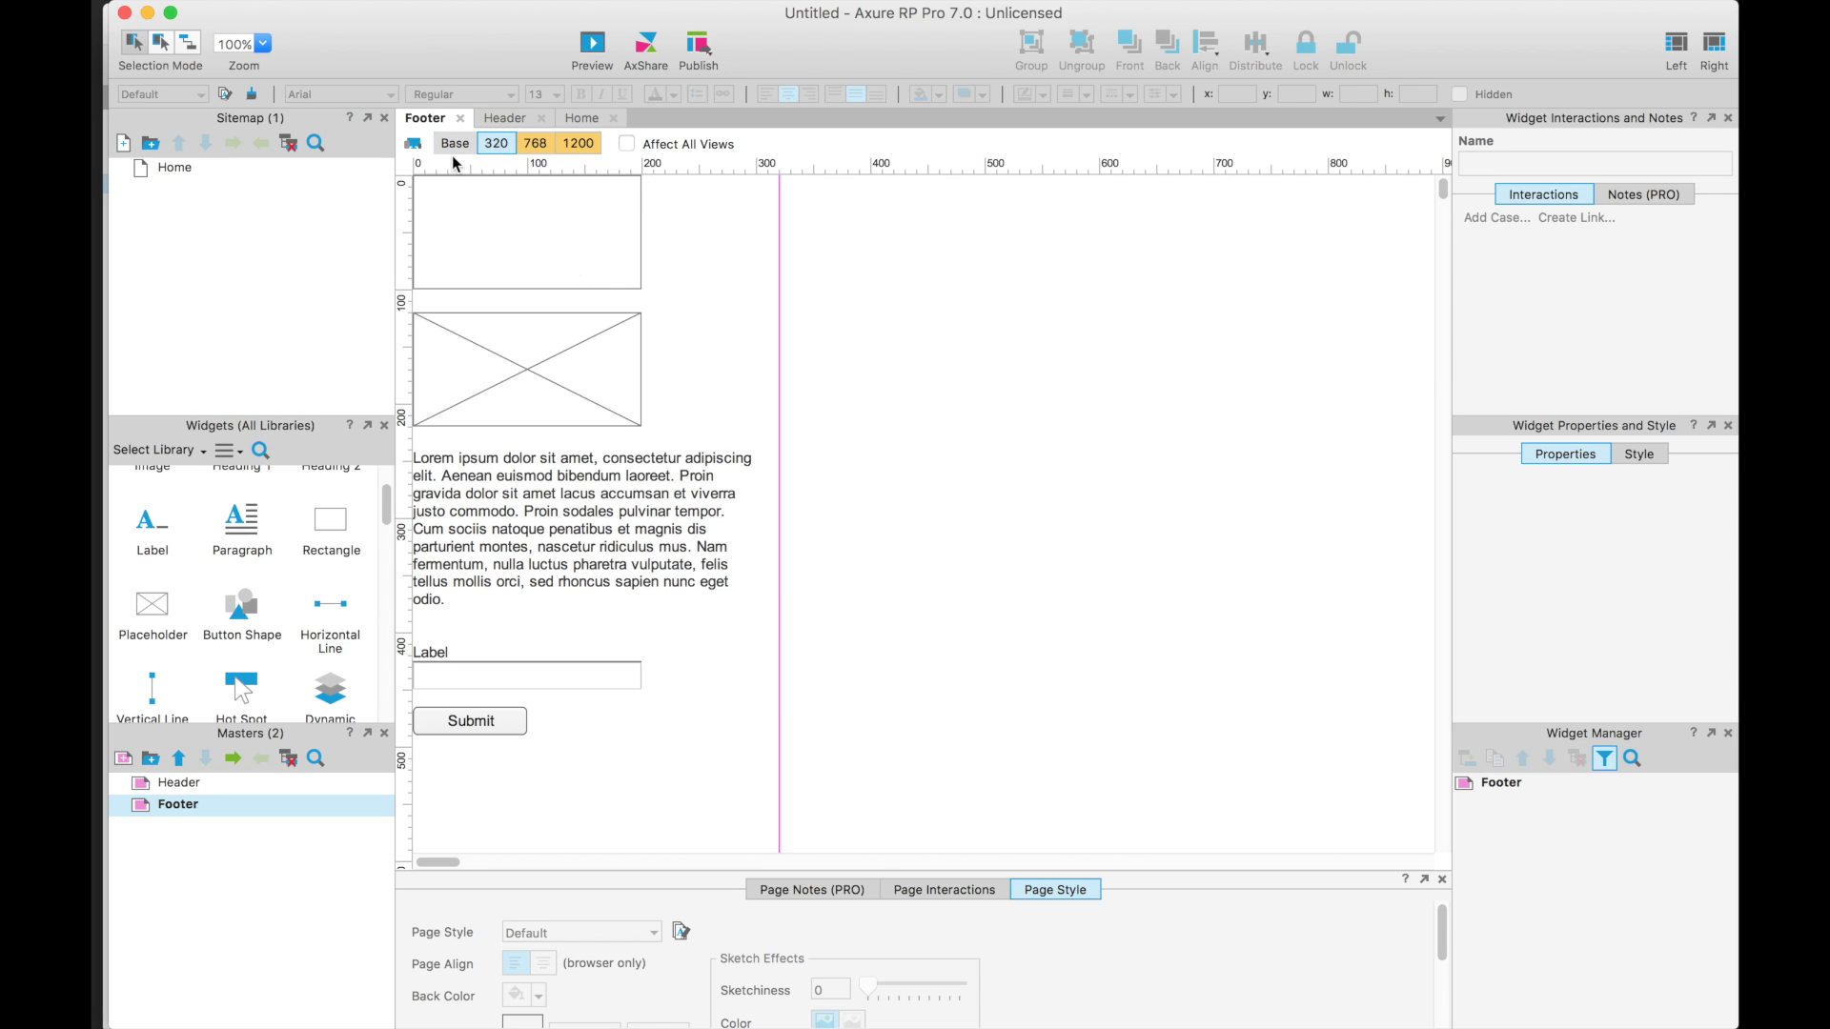
{"action": "left_click", "coordinate": [536, 234]}
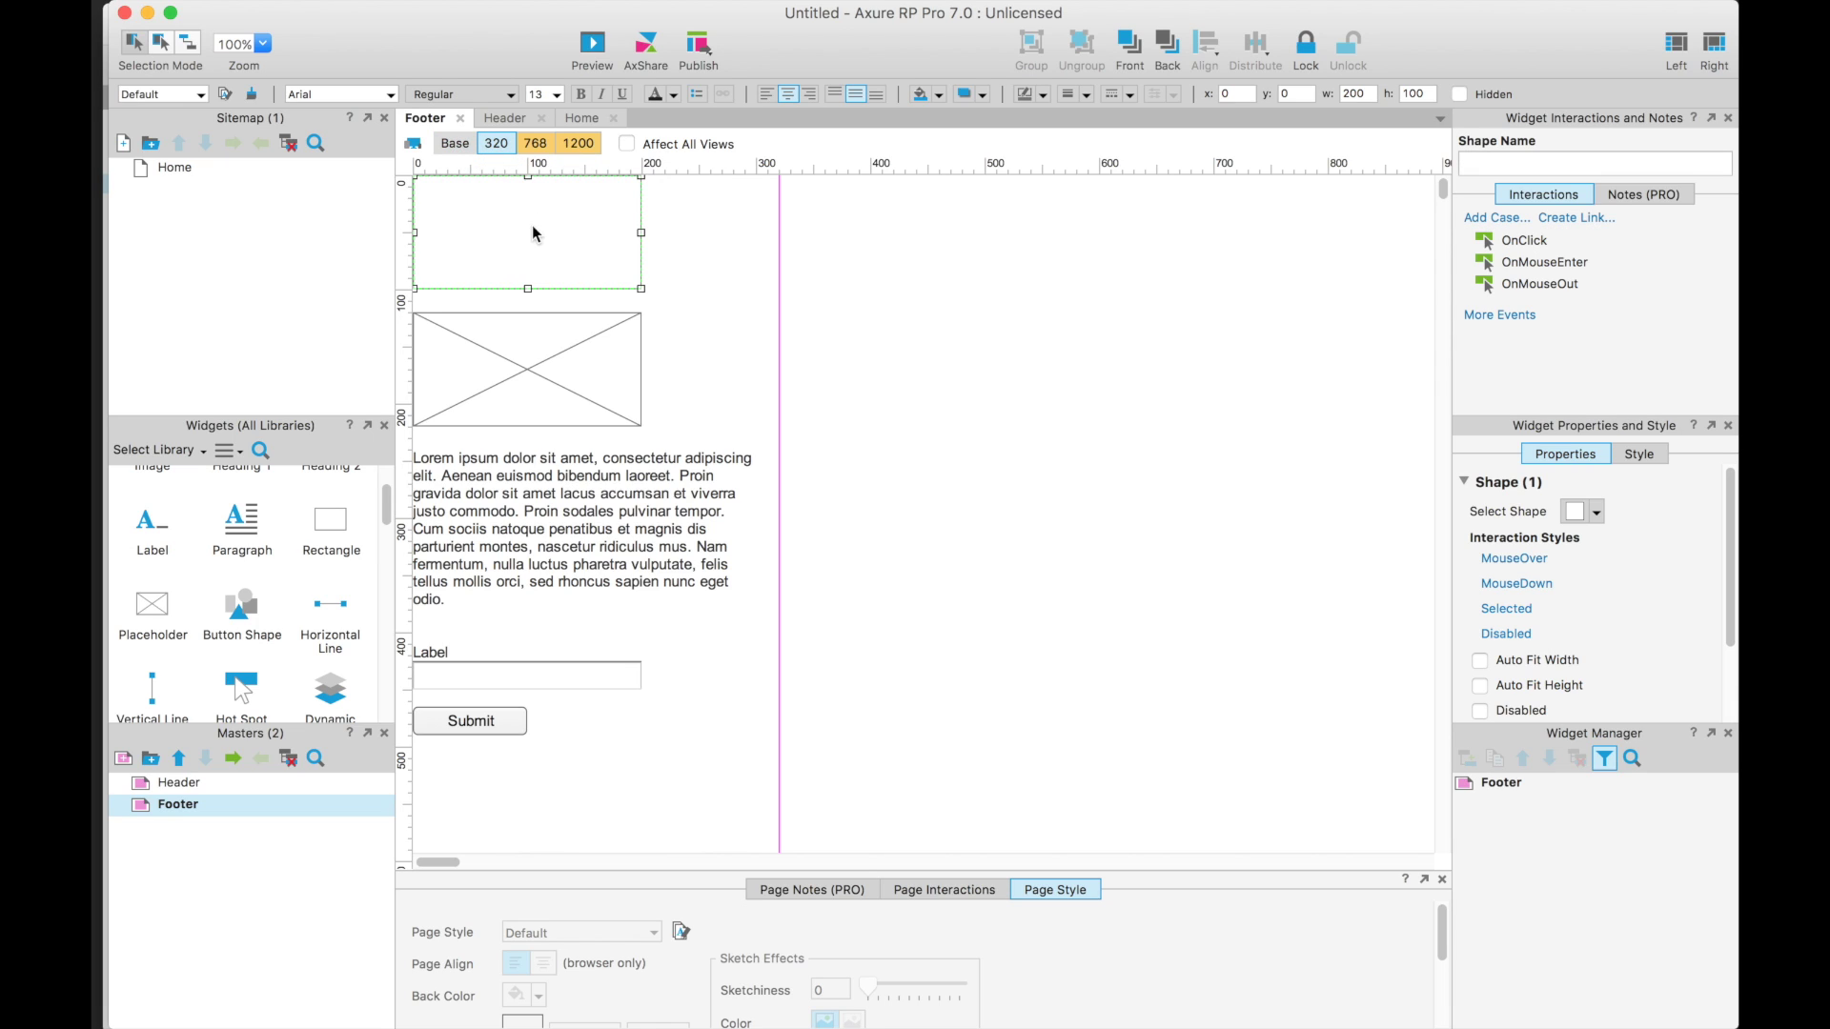
{"action": "left_click_drag", "start_coordinate": [640, 289], "coordinate": [641, 290]}
{"action": "left_click", "coordinate": [518, 517]}
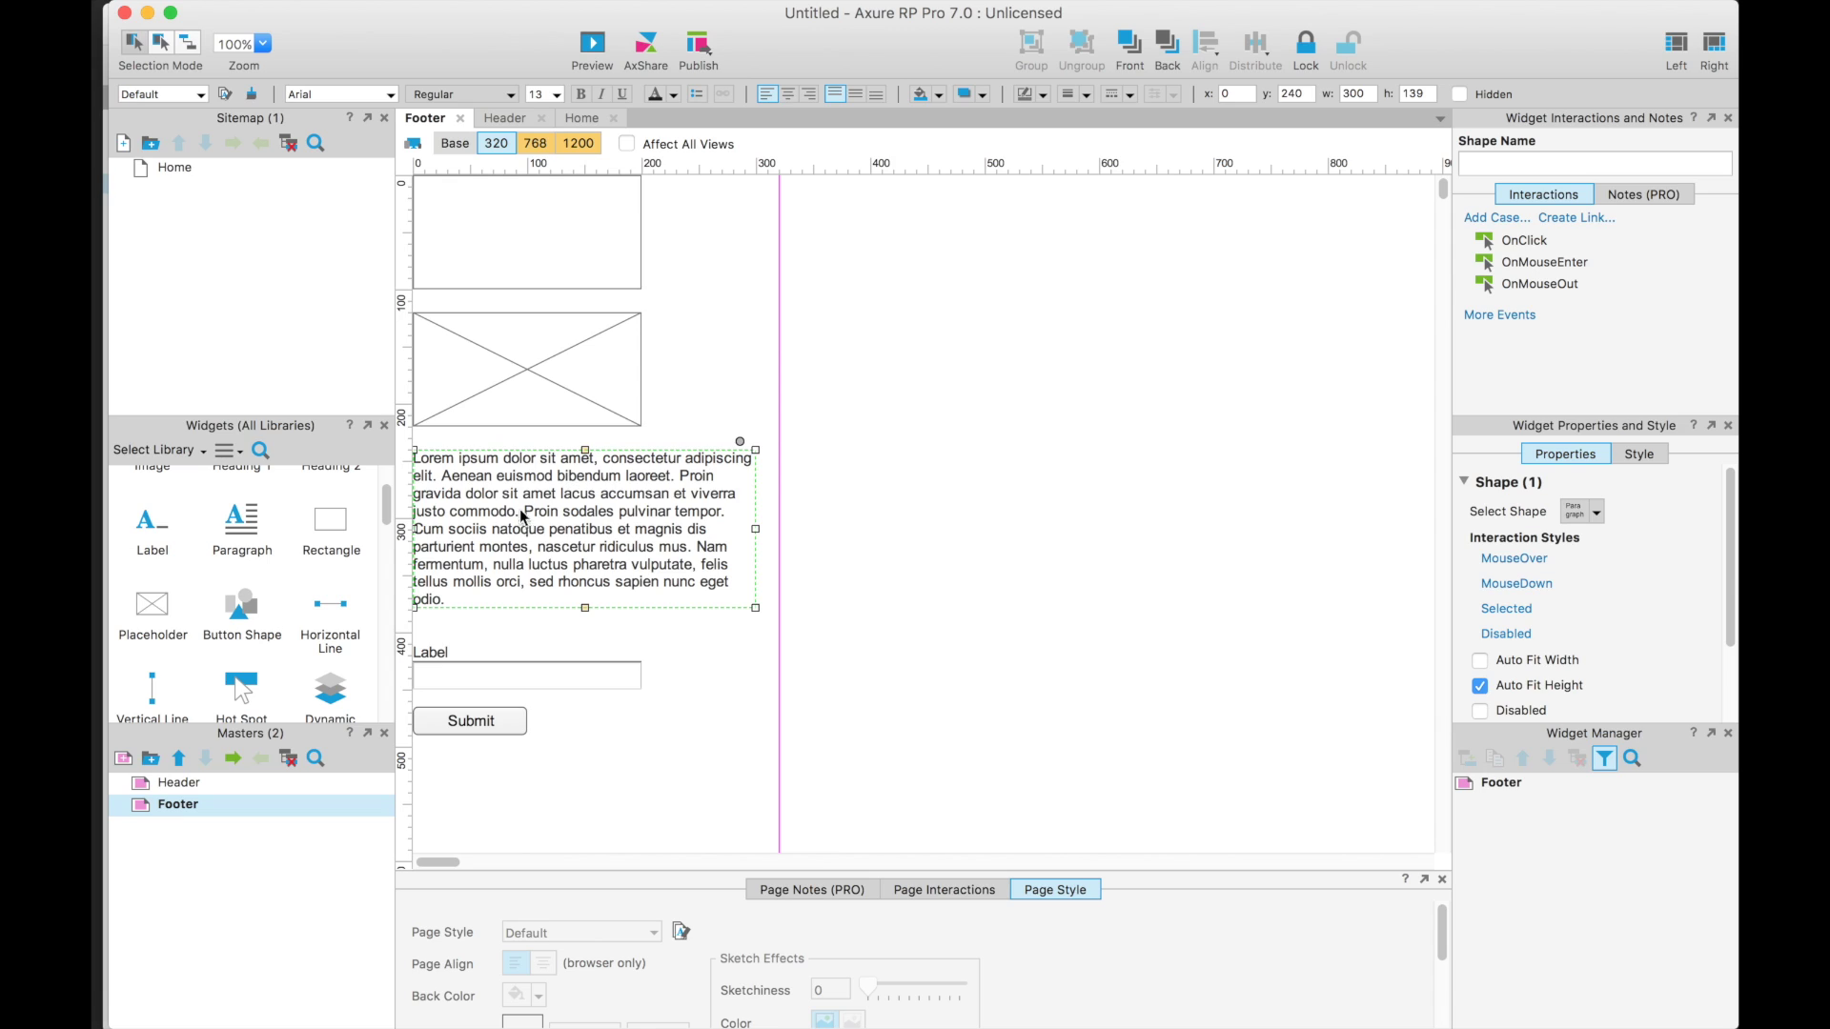
{"action": "left_click", "coordinate": [534, 142]}
{"action": "left_click", "coordinate": [455, 145]}
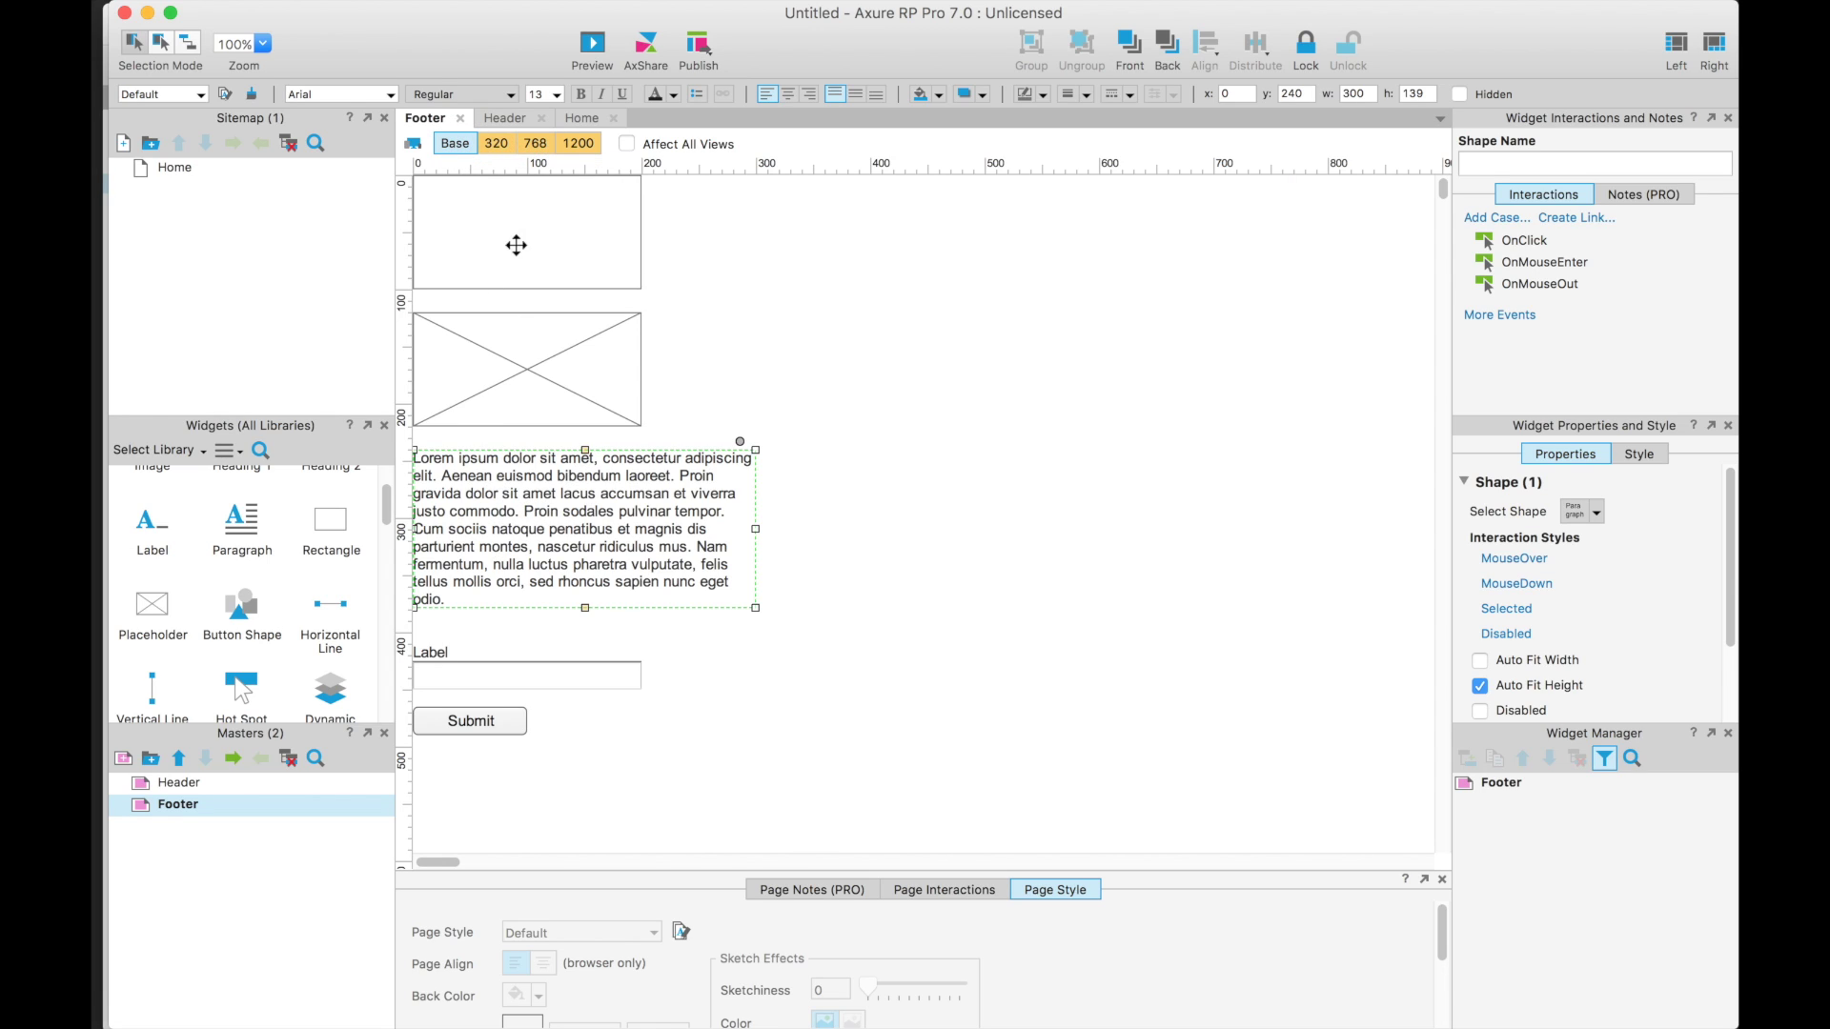
{"action": "left_click", "coordinate": [536, 145]}
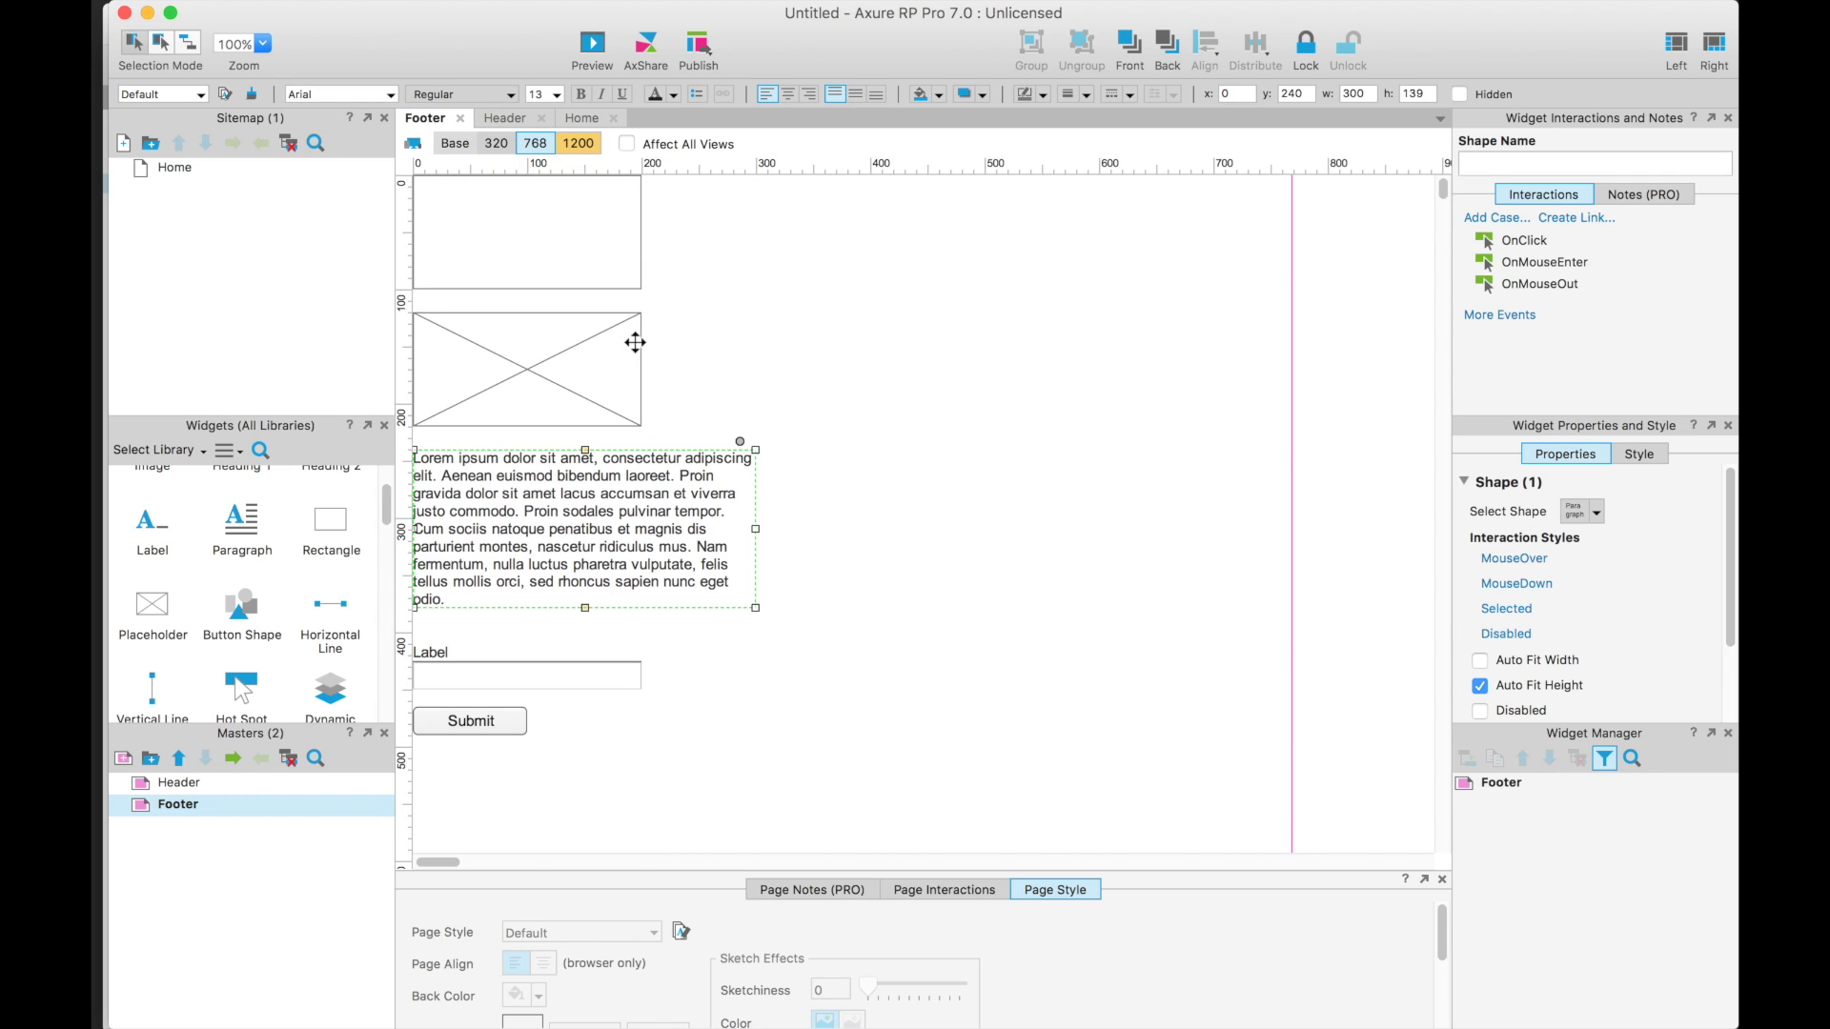
- In the 320 view, resize the Footer rectangle to 320 wide and 110 high, matching the phone width guide
{"action": "left_click", "coordinate": [494, 147]}
{"action": "left_click", "coordinate": [512, 232]}
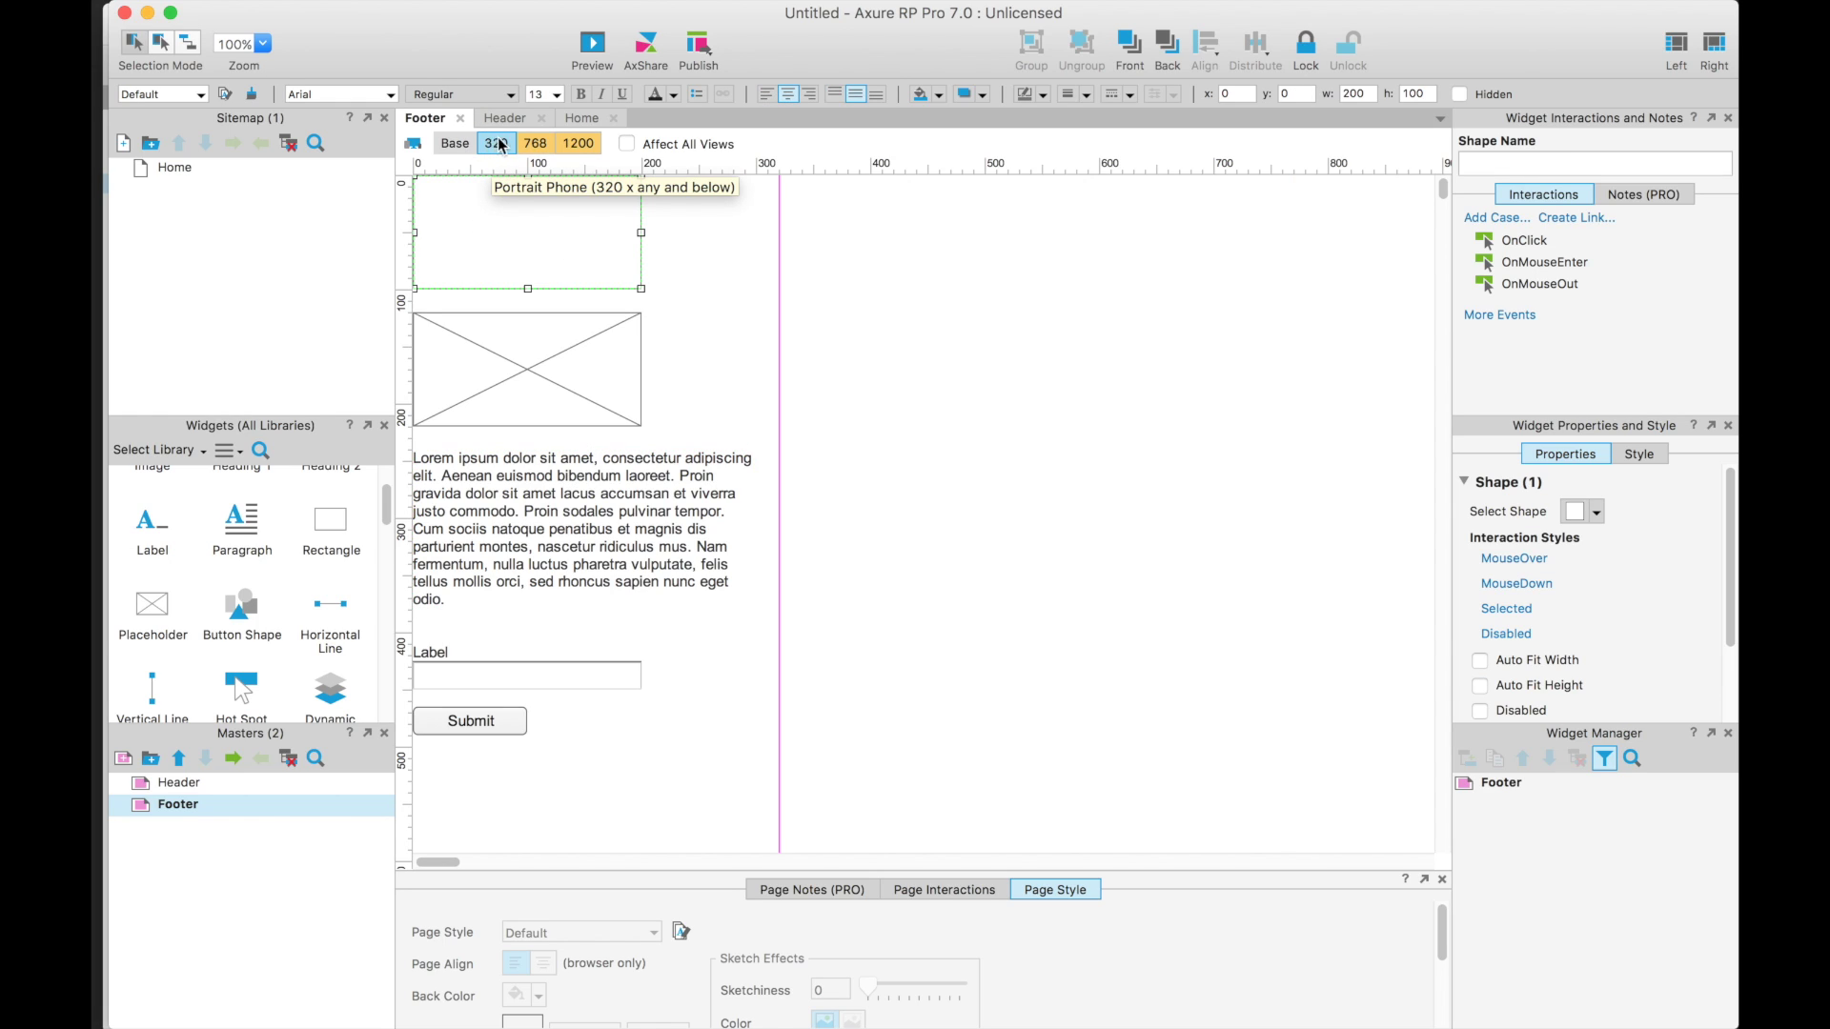
{"action": "left_click_drag", "start_coordinate": [641, 287], "coordinate": [781, 301]}
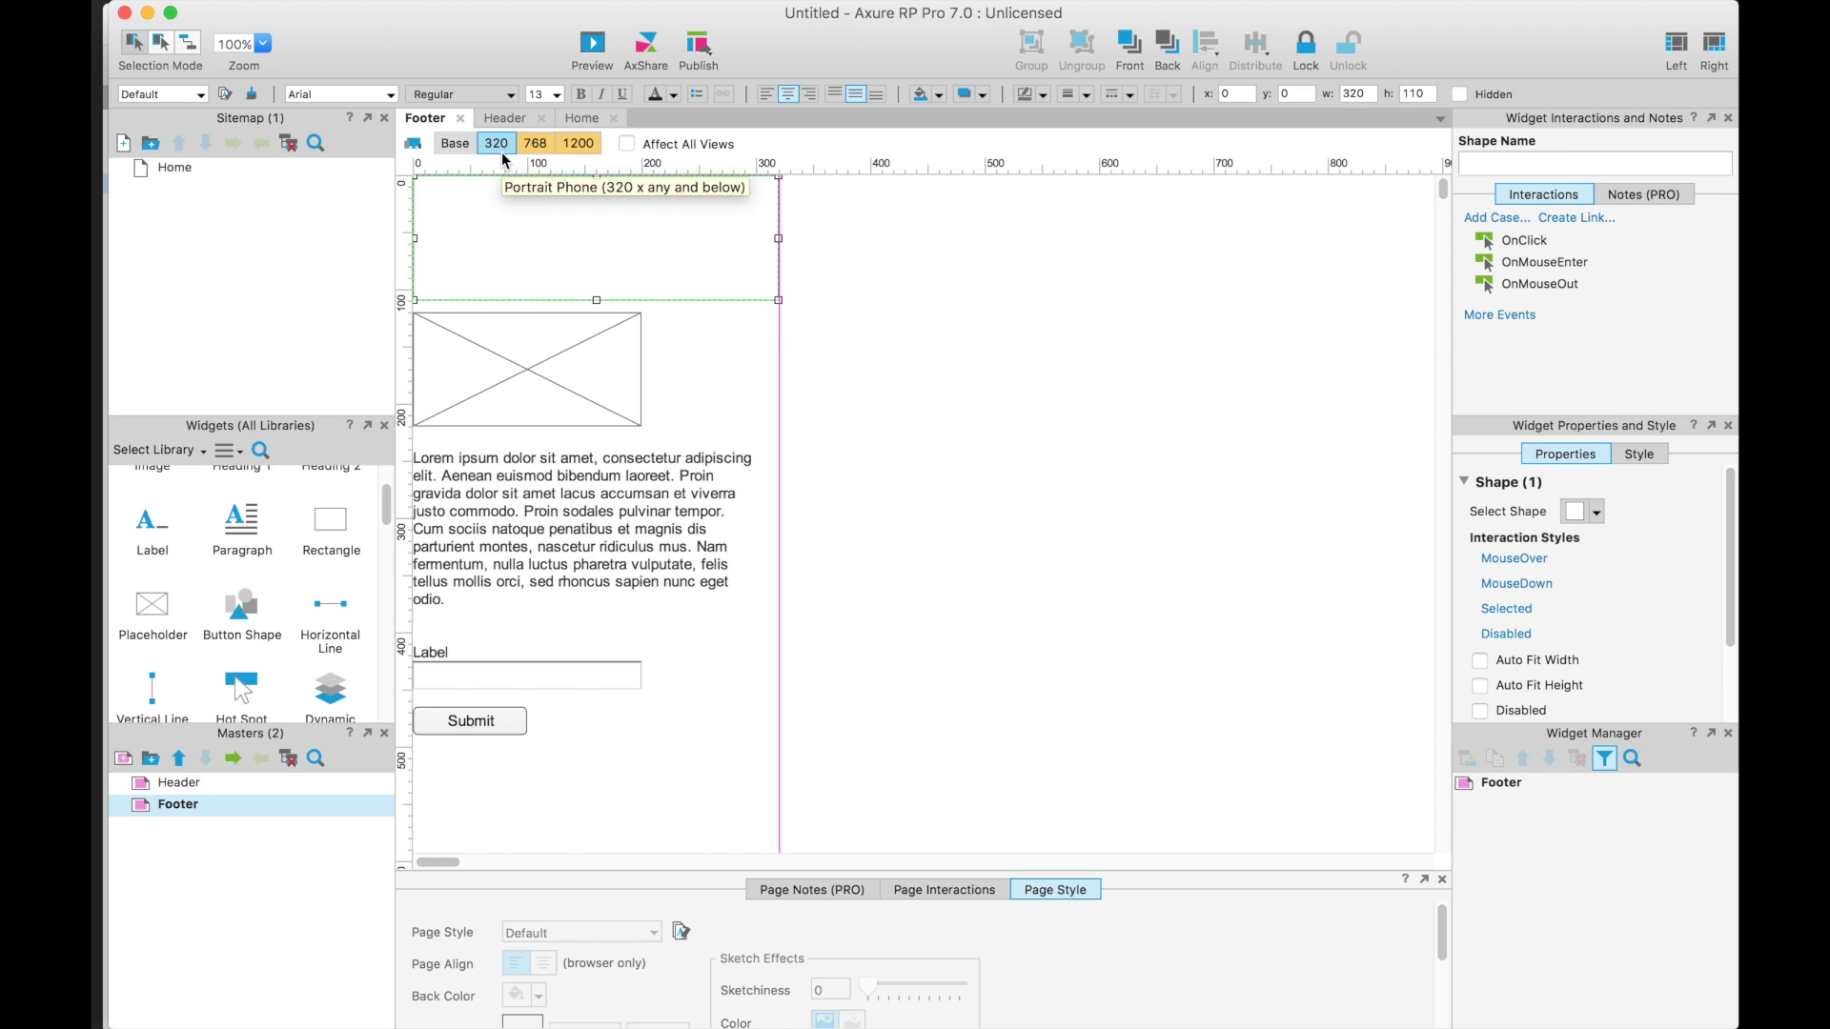
{"action": "left_click", "coordinate": [454, 147]}
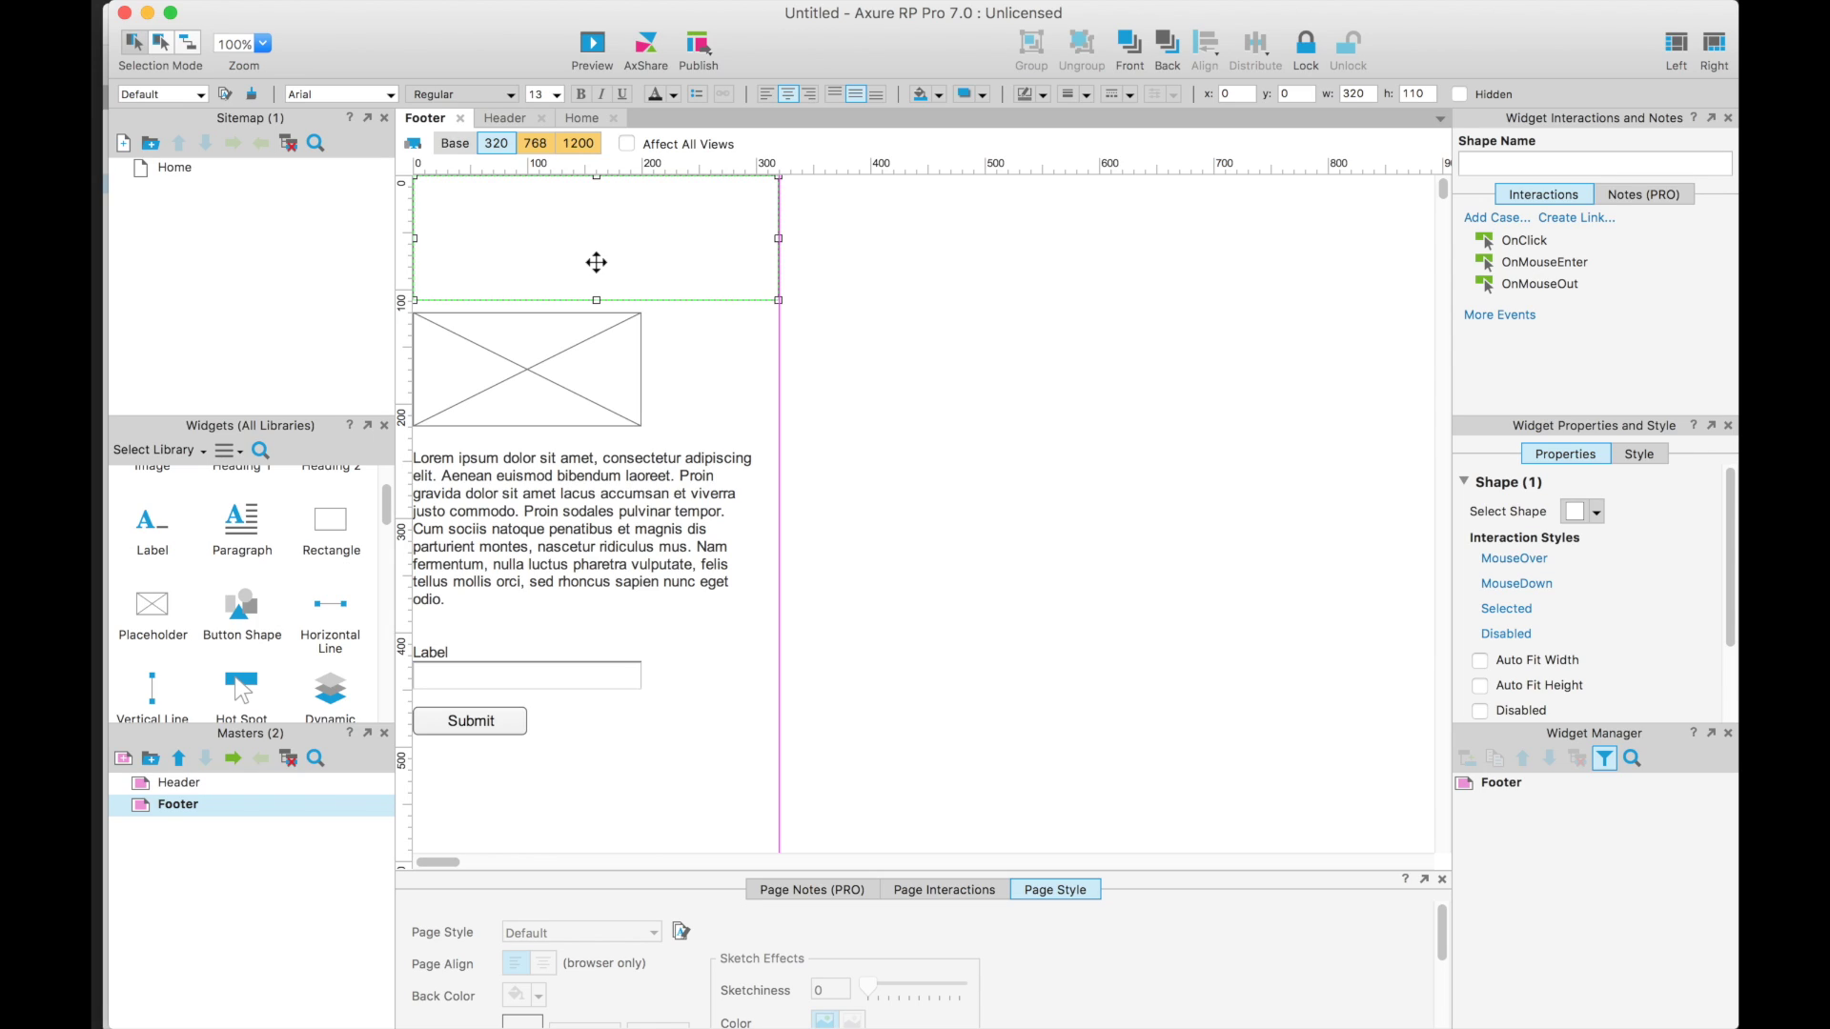
- Extend the rectangle to 230 high and arrange the placeholder, reduced in size, in its upper-left corner with the paragraph below at x 10, y 70
{"action": "left_click_drag", "start_coordinate": [595, 301], "coordinate": [596, 299]}
{"action": "left_click_drag", "start_coordinate": [552, 398], "coordinate": [512, 213]}
{"action": "left_click", "coordinate": [574, 288]}
{"action": "left_click_drag", "start_coordinate": [594, 299], "coordinate": [594, 436]}
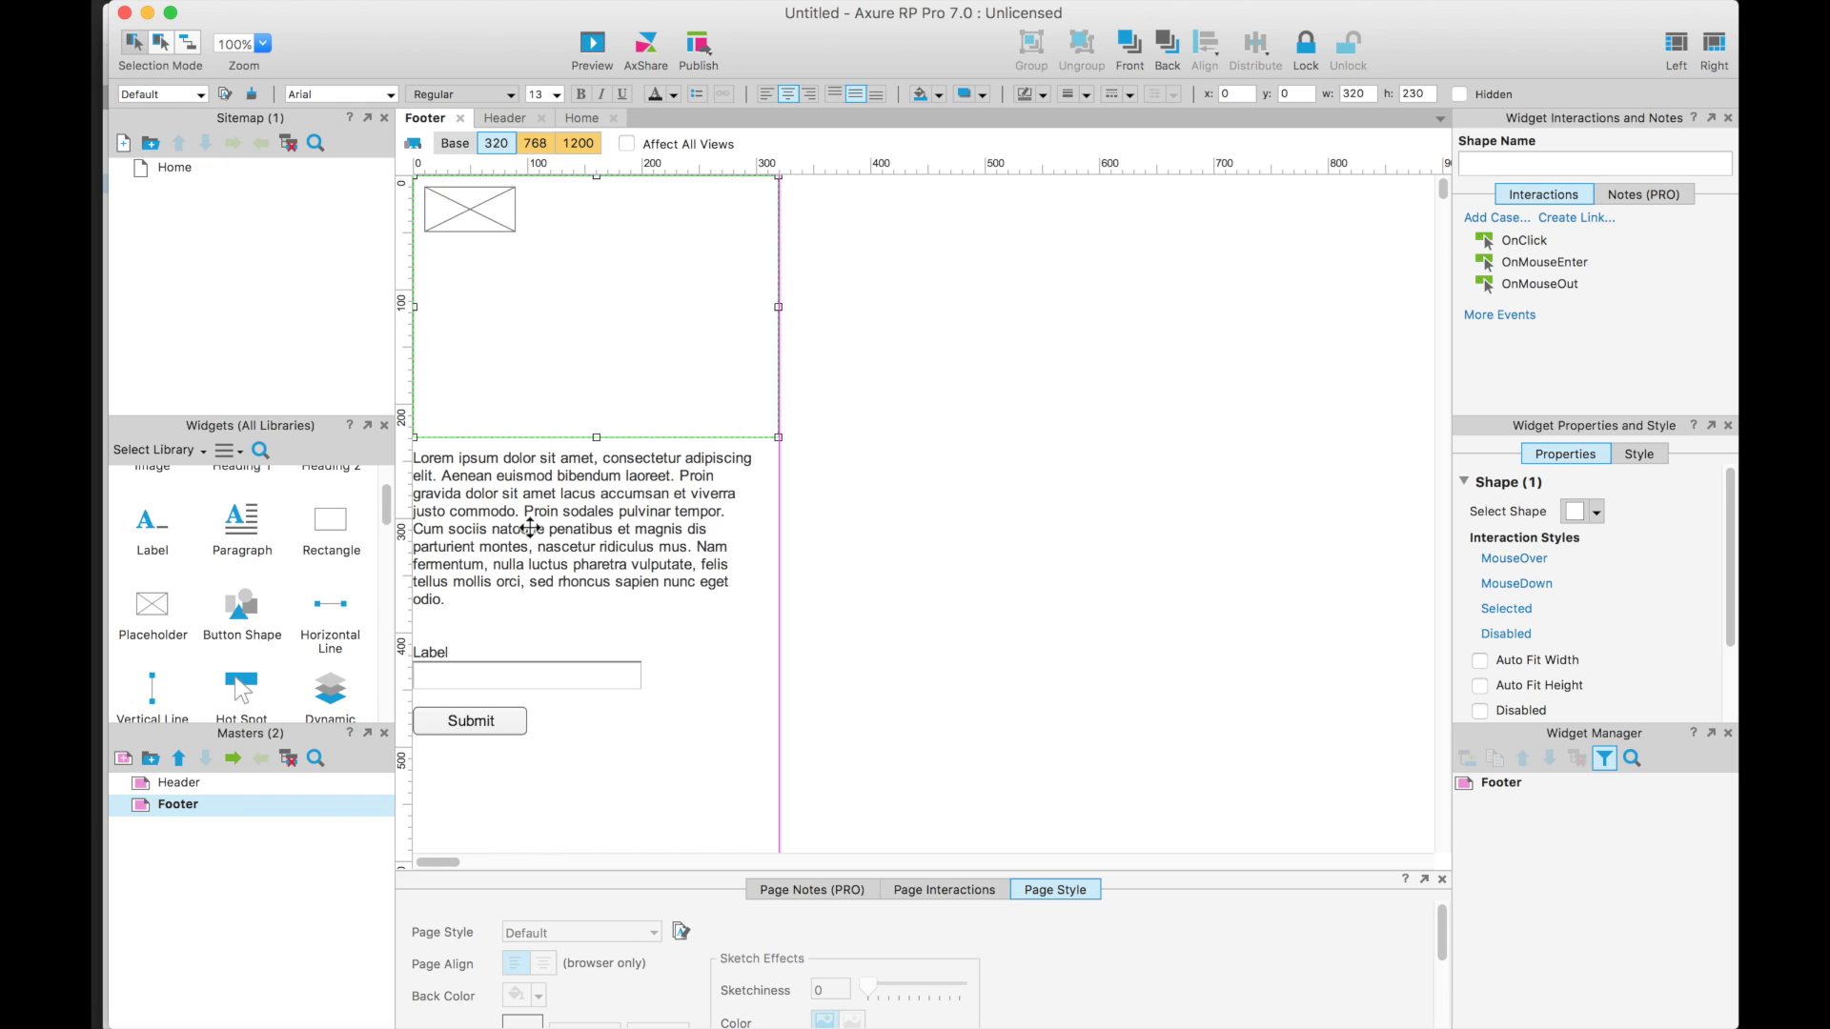
{"action": "left_click_drag", "start_coordinate": [530, 527], "coordinate": [538, 411]}
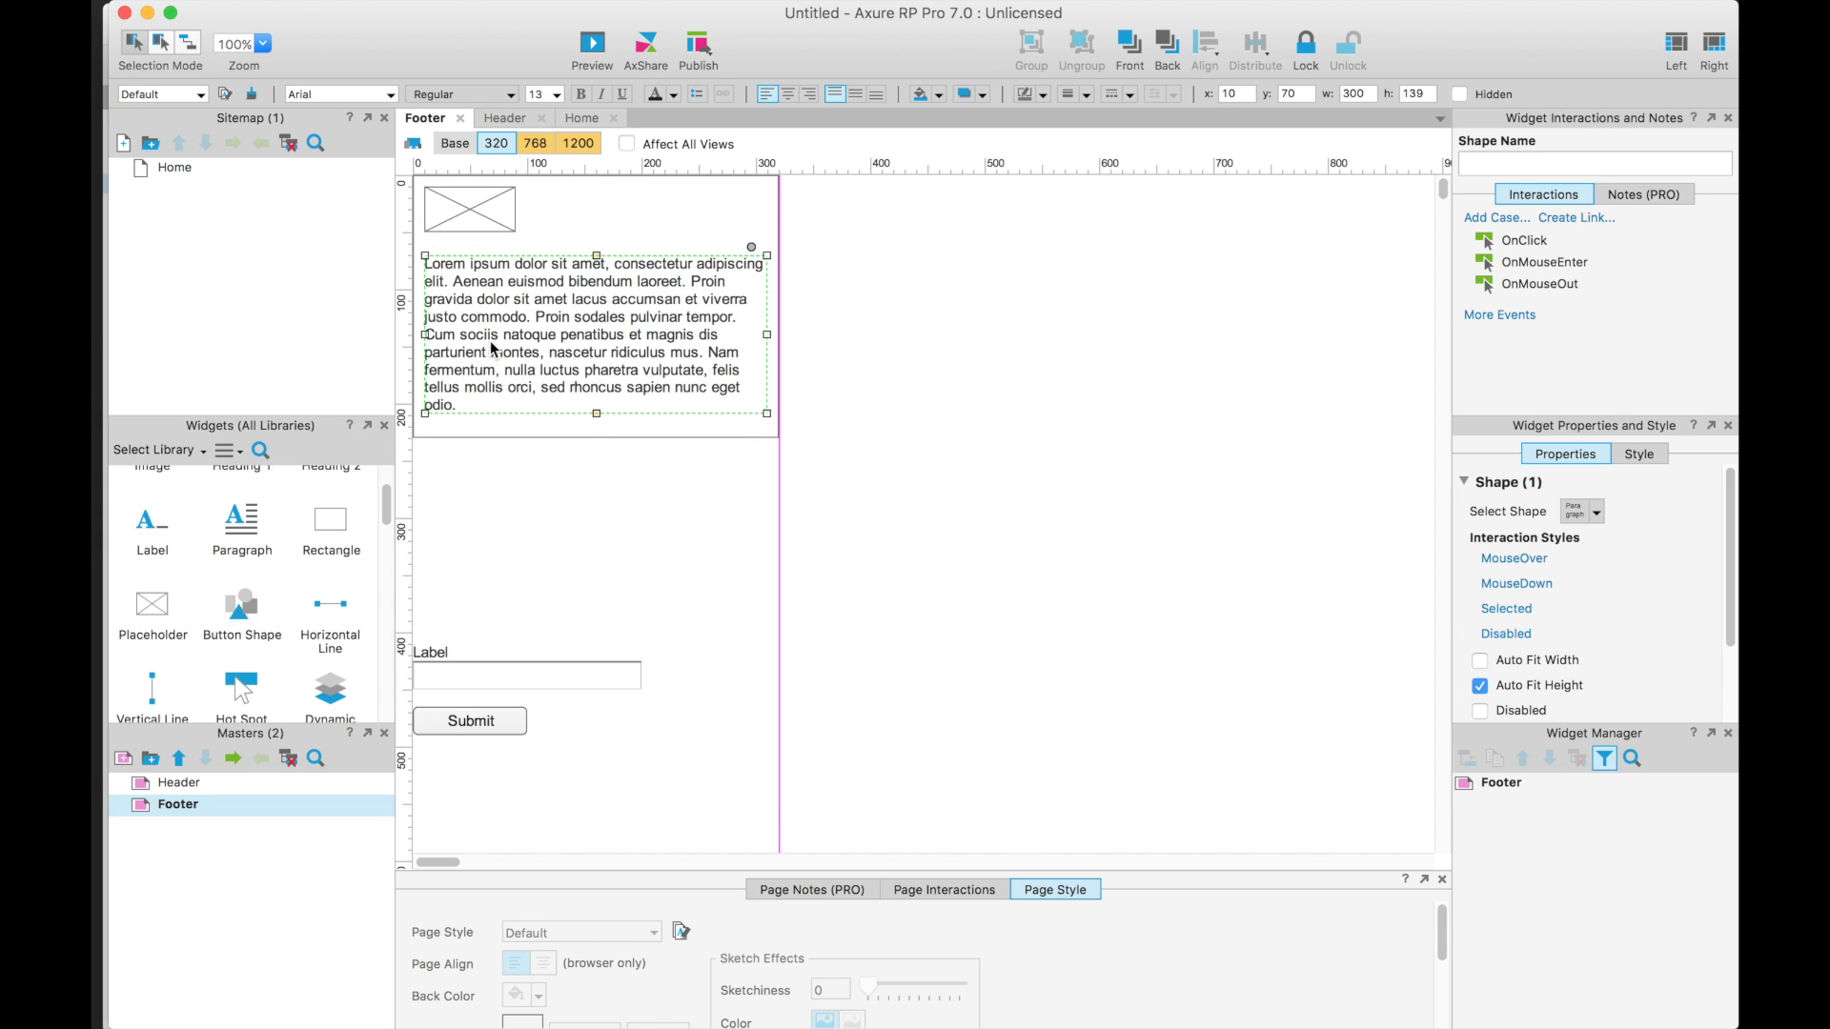
- Review each Footer widget's original placement in the Base view, from the rectangle down to the Submit button
{"action": "left_click", "coordinate": [457, 145]}
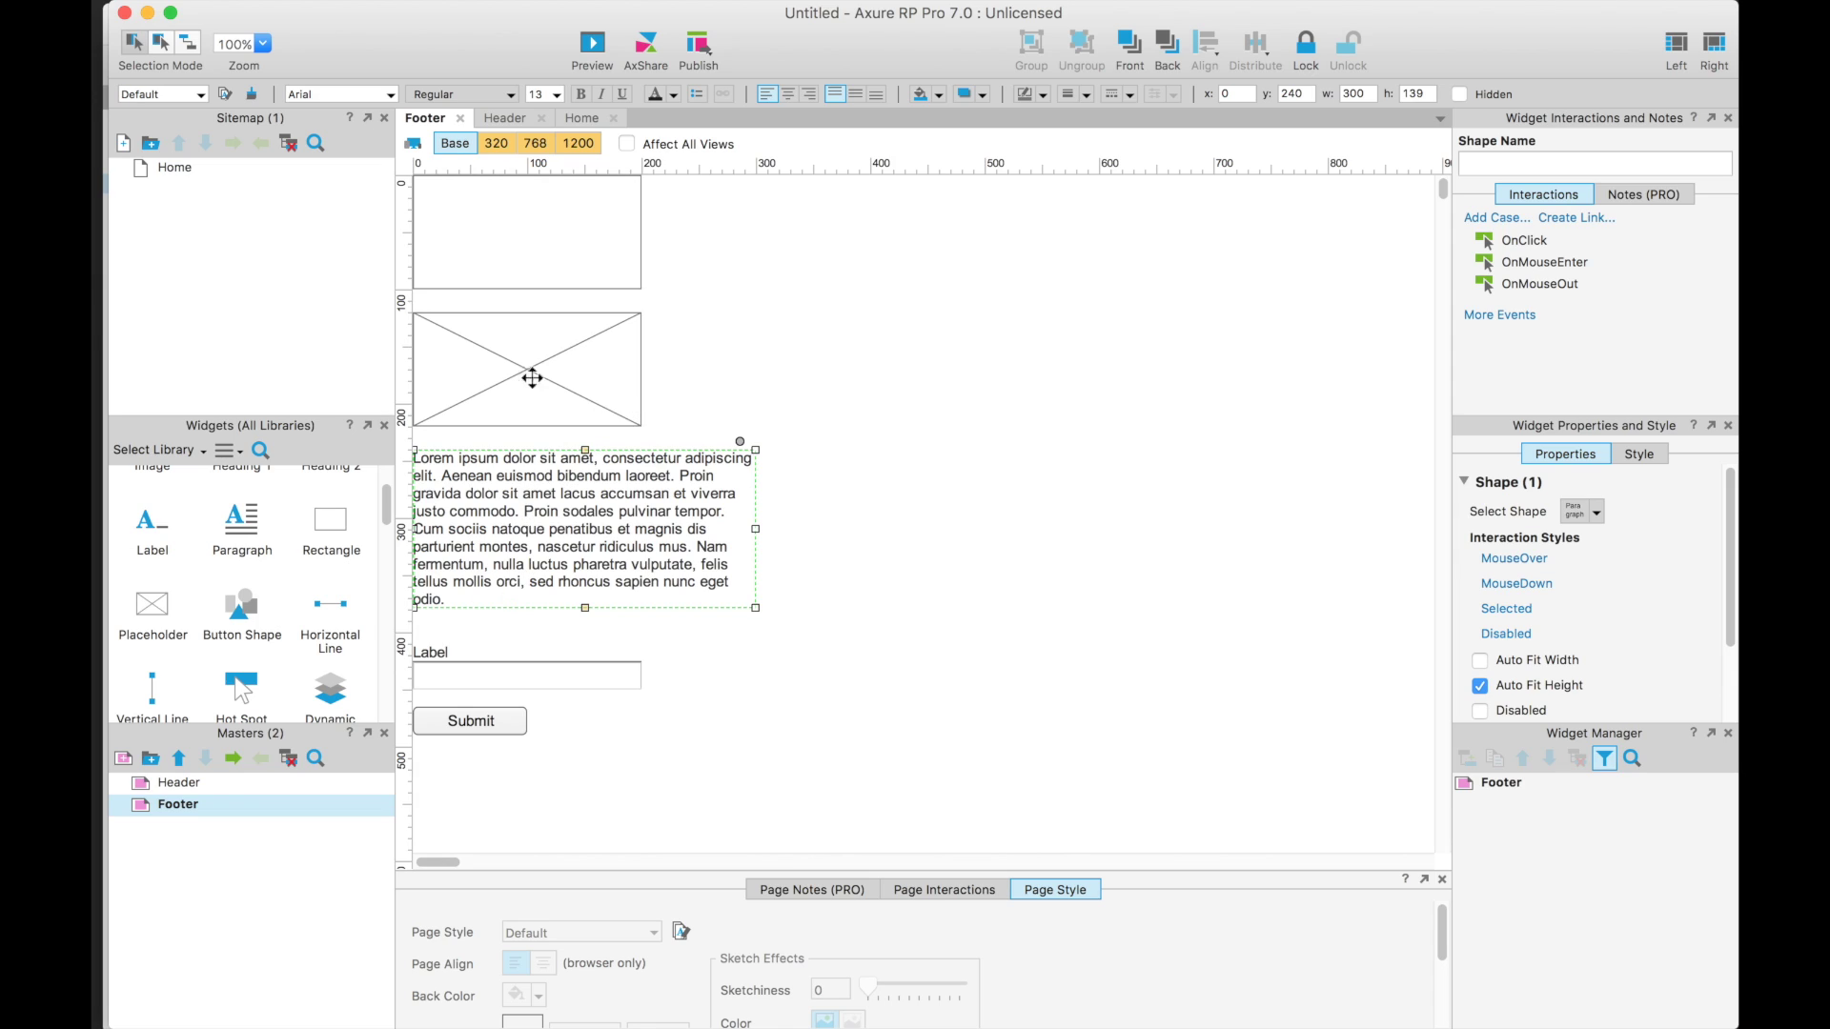
{"action": "left_click", "coordinate": [564, 282]}
{"action": "left_click", "coordinate": [564, 356]}
{"action": "left_click", "coordinate": [559, 499]}
{"action": "left_click", "coordinate": [443, 654]}
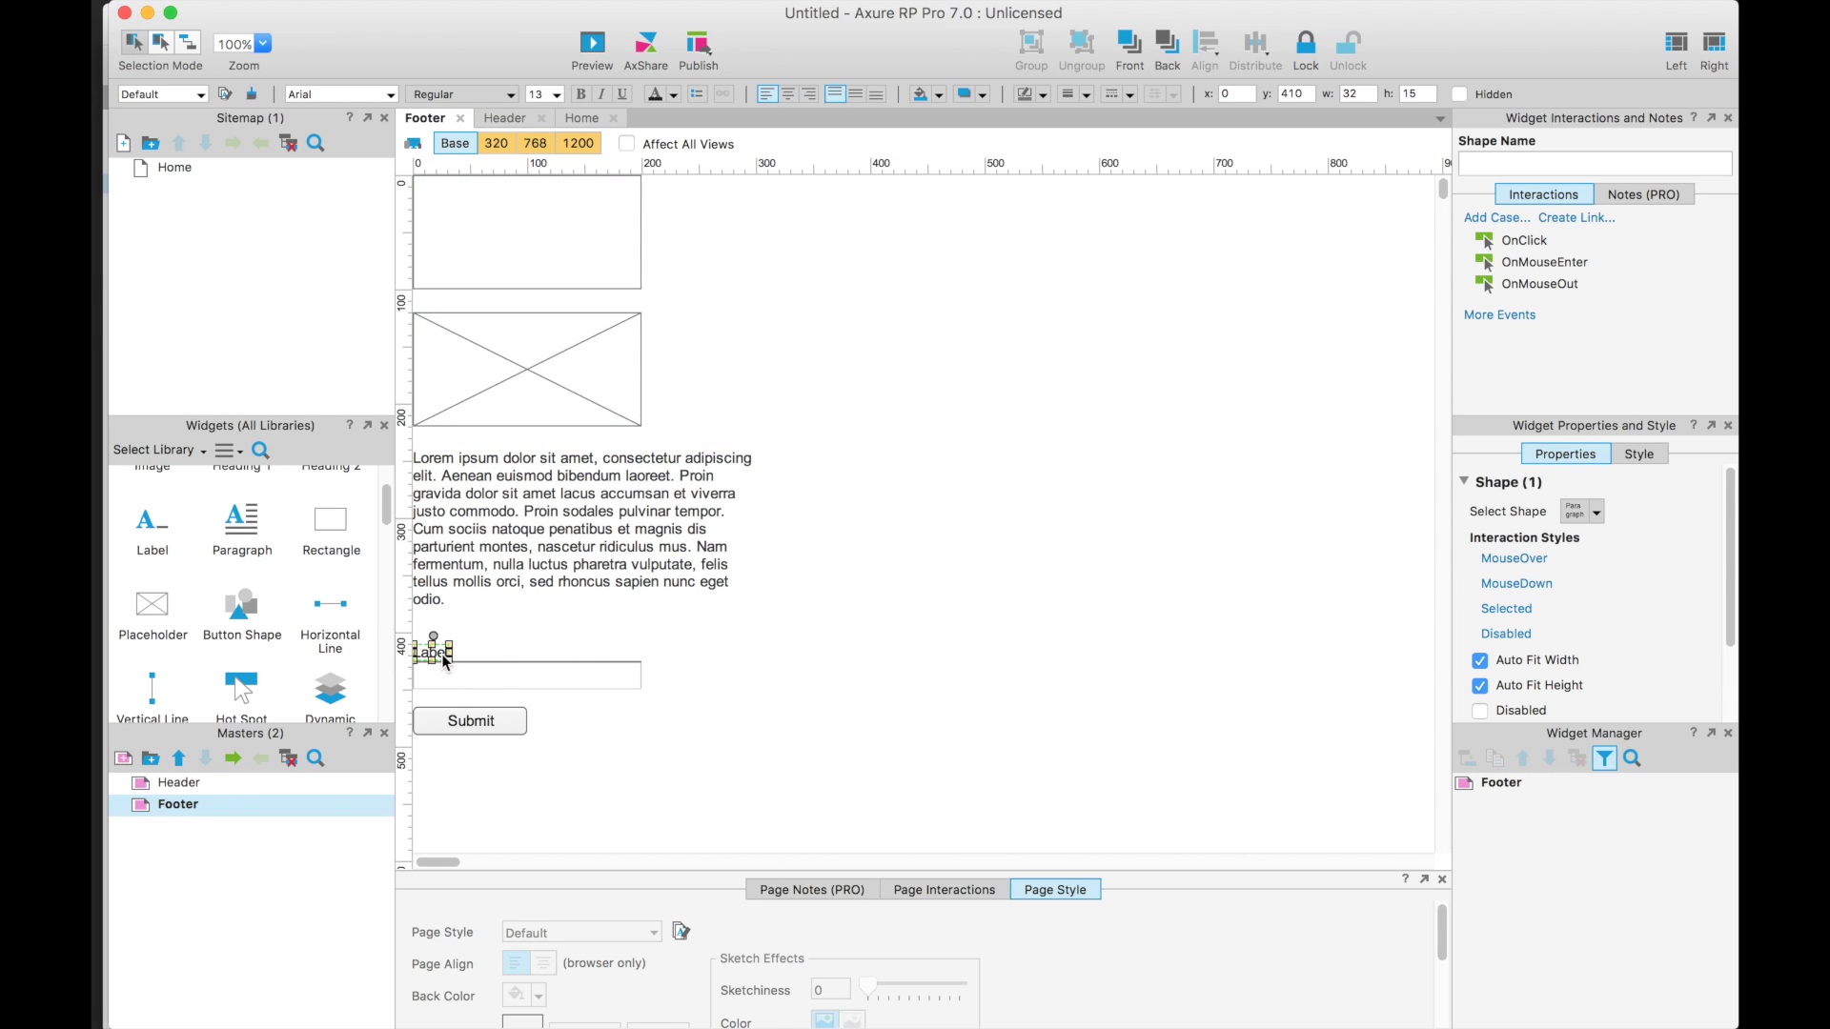
{"action": "left_click", "coordinate": [486, 675]}
{"action": "left_click", "coordinate": [473, 726]}
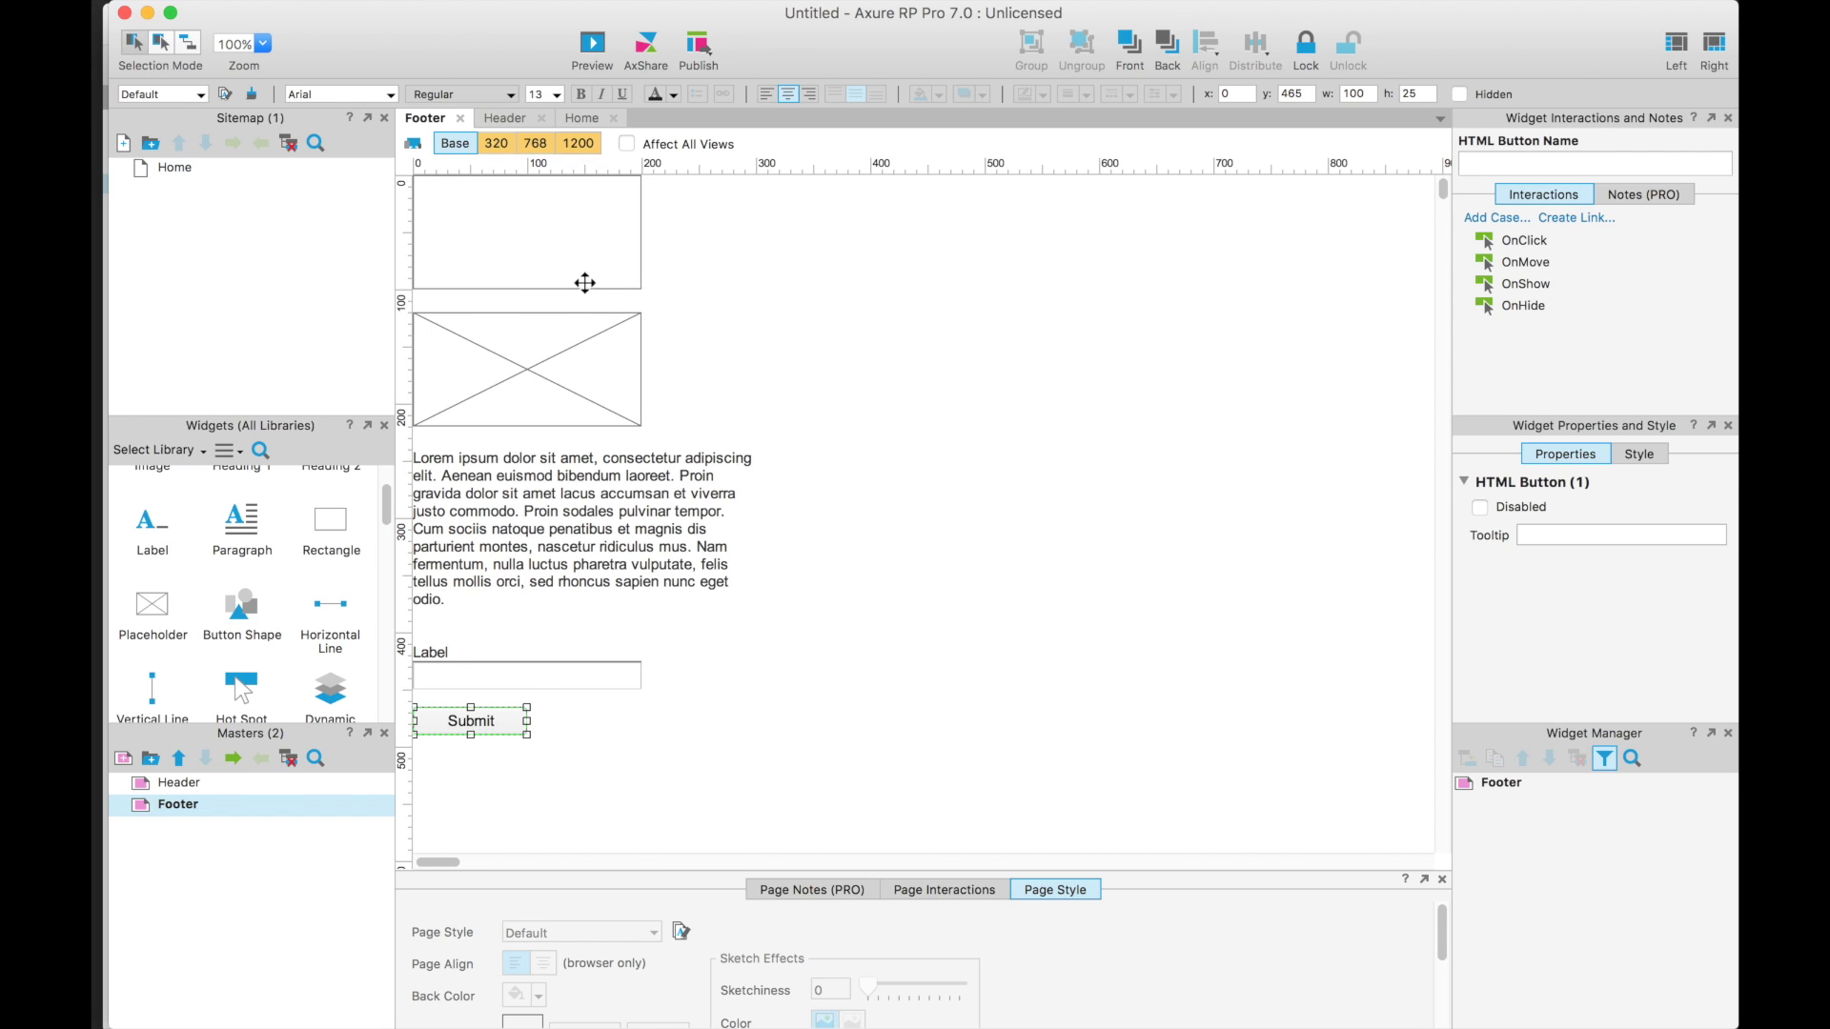
- Increase the Footer rectangle's height to 310 in the 320 view
{"action": "left_click", "coordinate": [496, 144]}
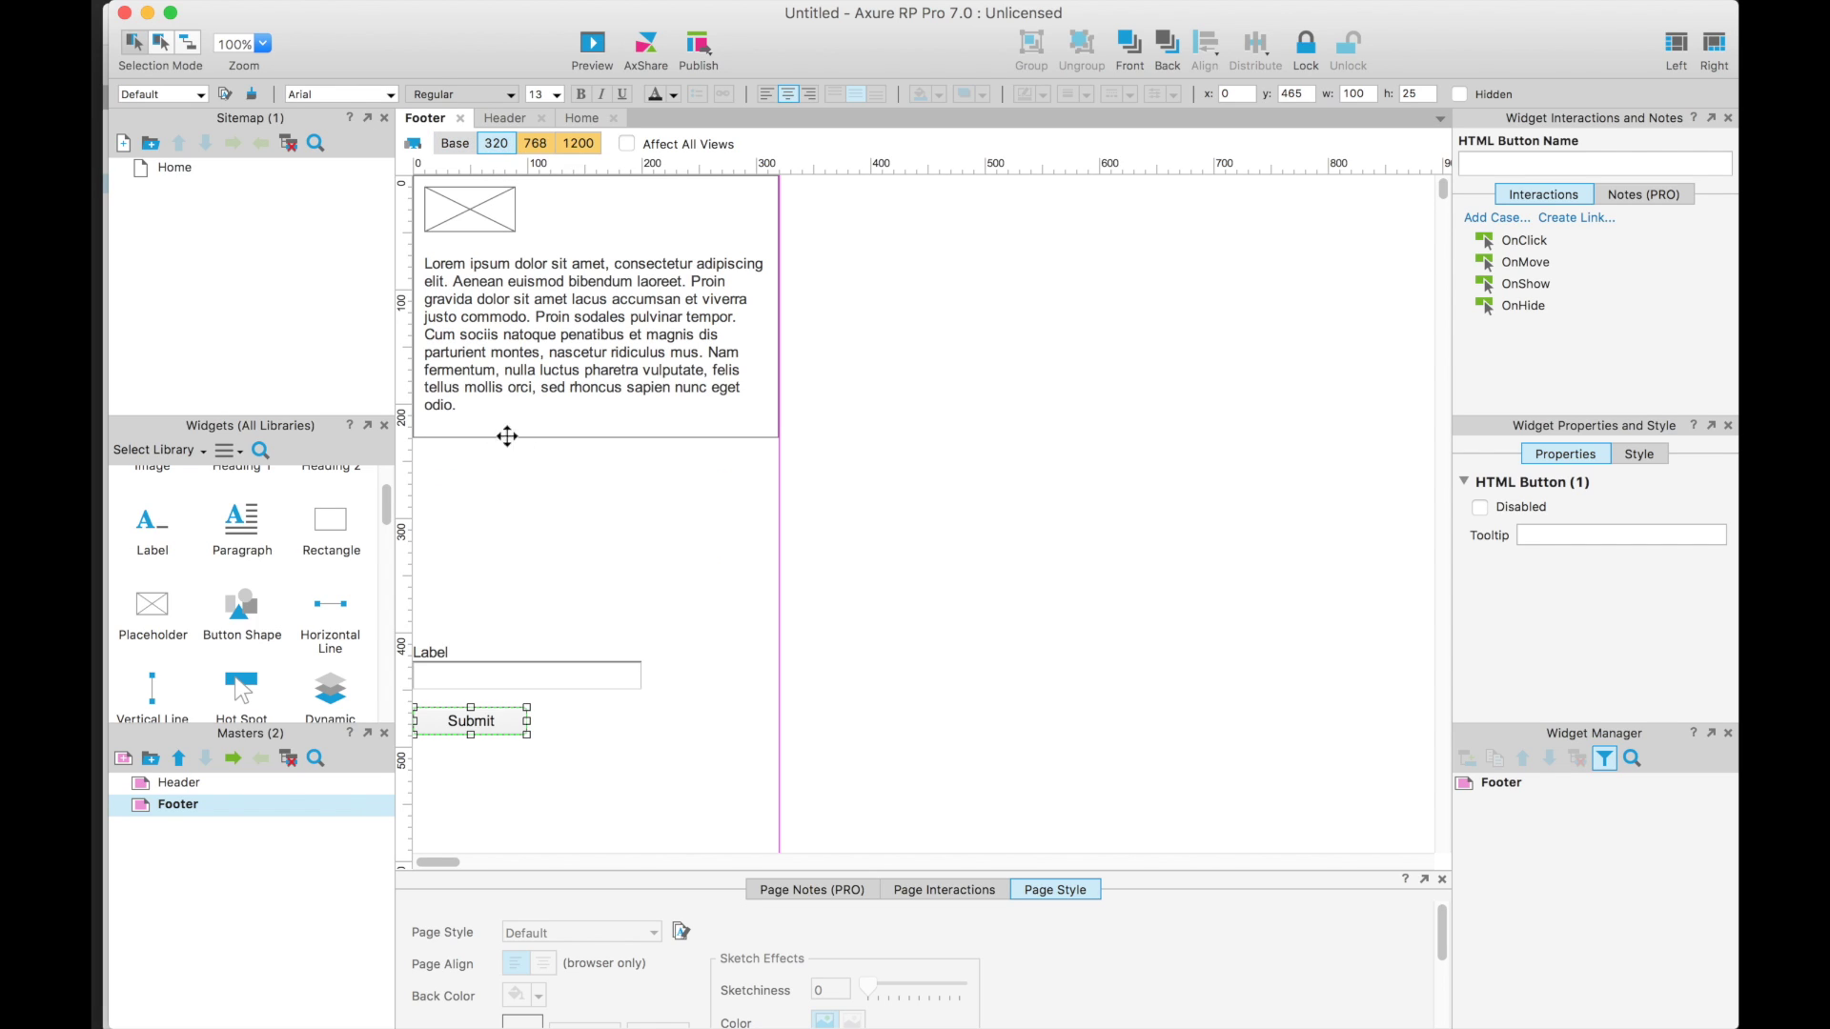
{"action": "left_click", "coordinate": [547, 500]}
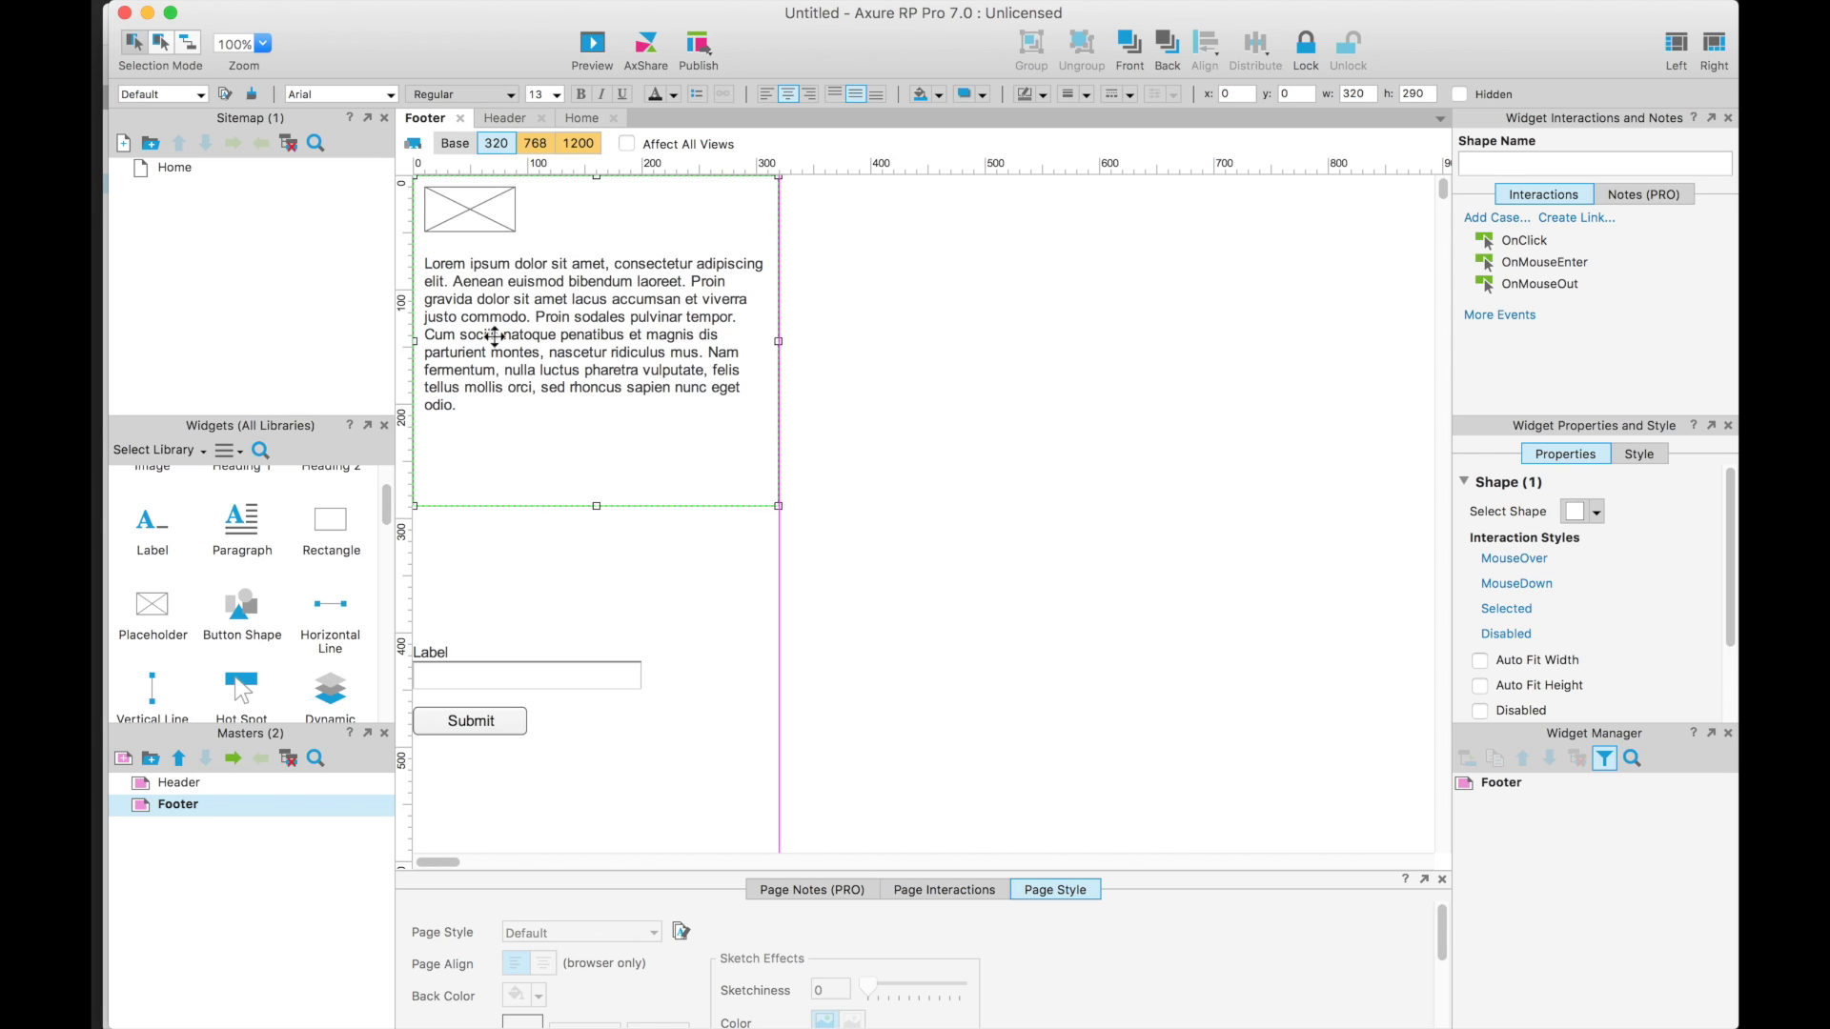
{"action": "mouse_move", "coordinate": [593, 505]}
{"action": "left_mouse_down"}
{"action": "mouse_move", "coordinate": [600, 486]}
{"action": "mouse_move", "coordinate": [594, 529]}
{"action": "left_mouse_up"}
- Compare the rearranged Footer with its Base, 768 and 1200 views, examining the paragraph and Submit button in the 320 view
{"action": "left_click", "coordinate": [456, 145]}
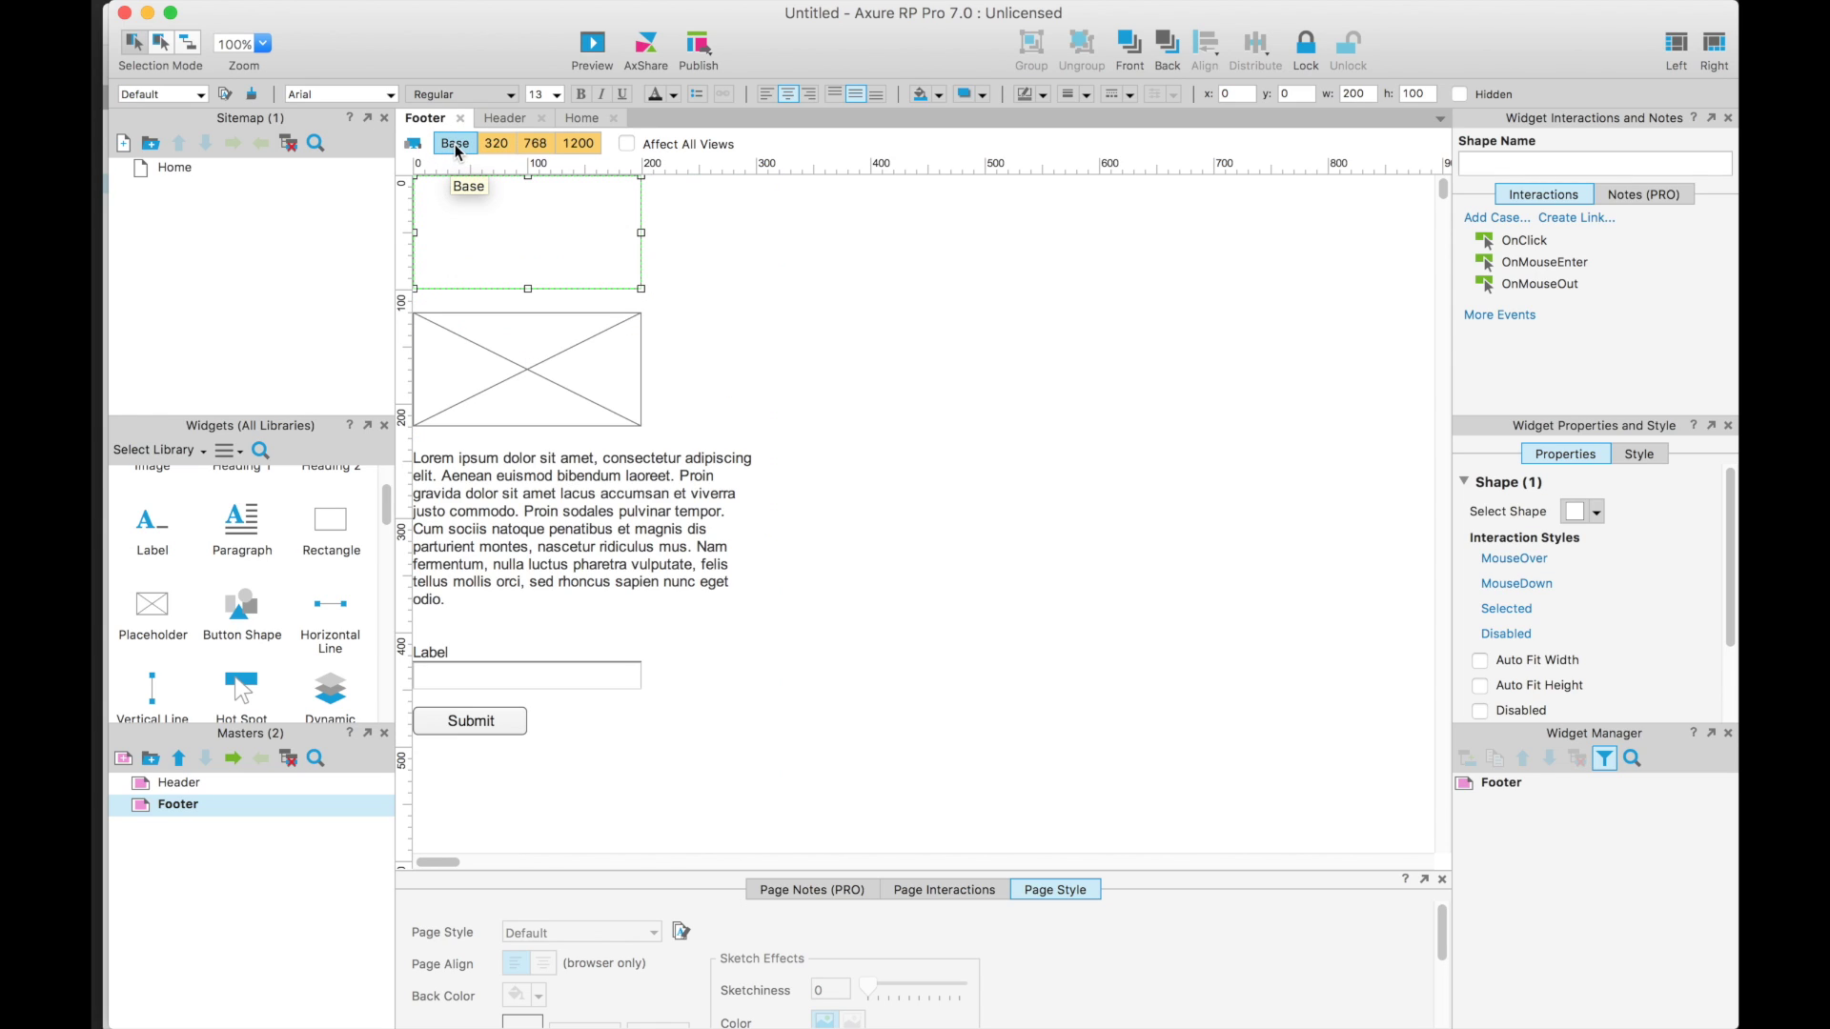
{"action": "left_click", "coordinate": [491, 148]}
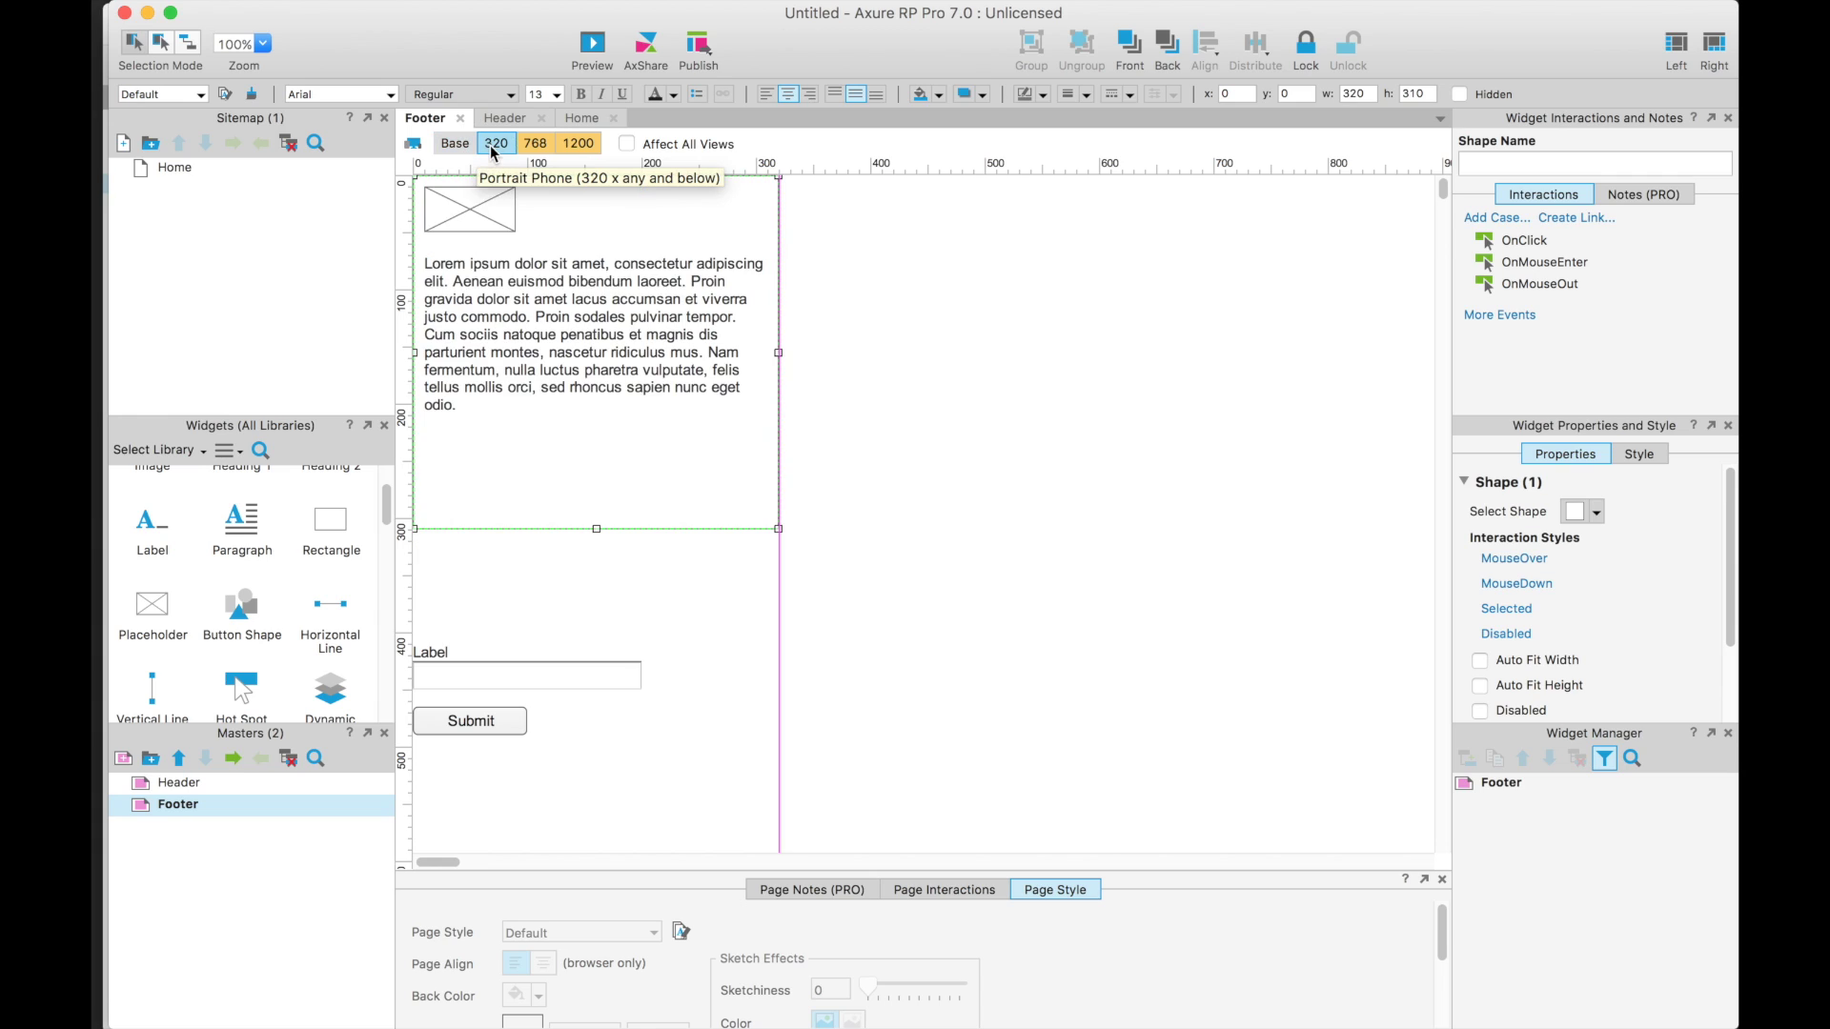
{"action": "left_click", "coordinate": [526, 329]}
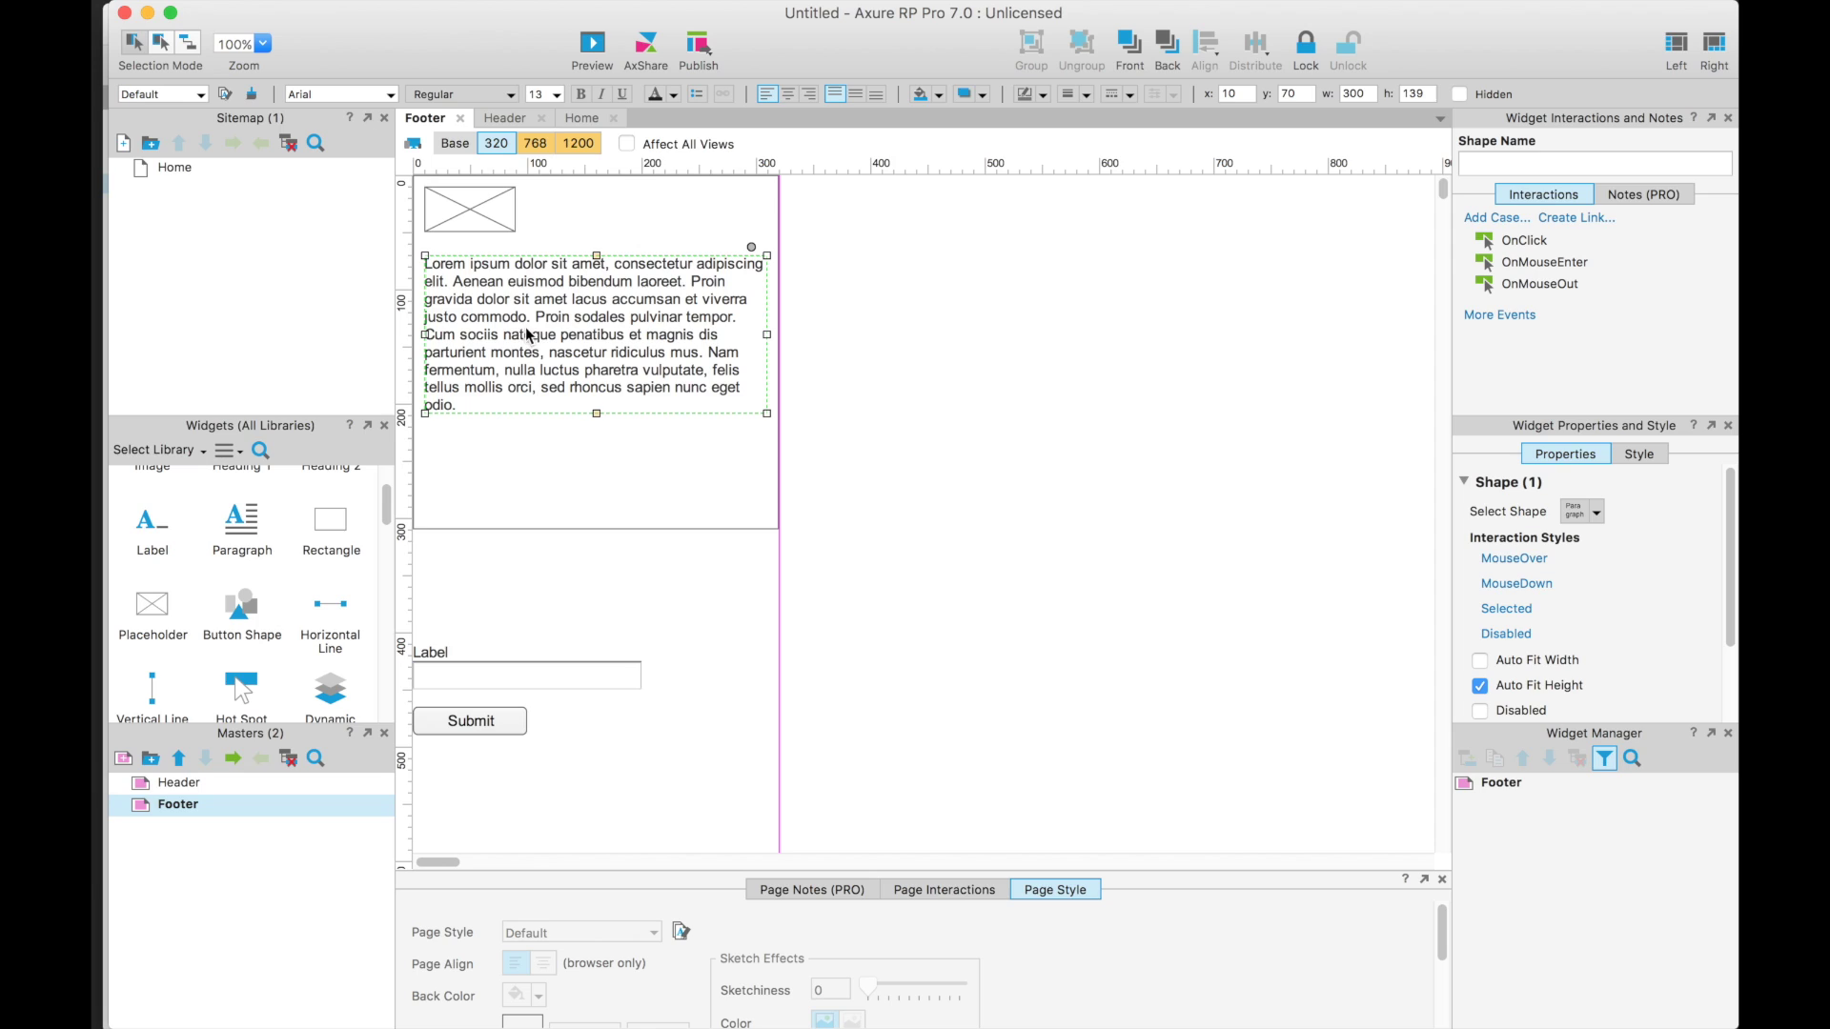
{"action": "left_click", "coordinate": [454, 724]}
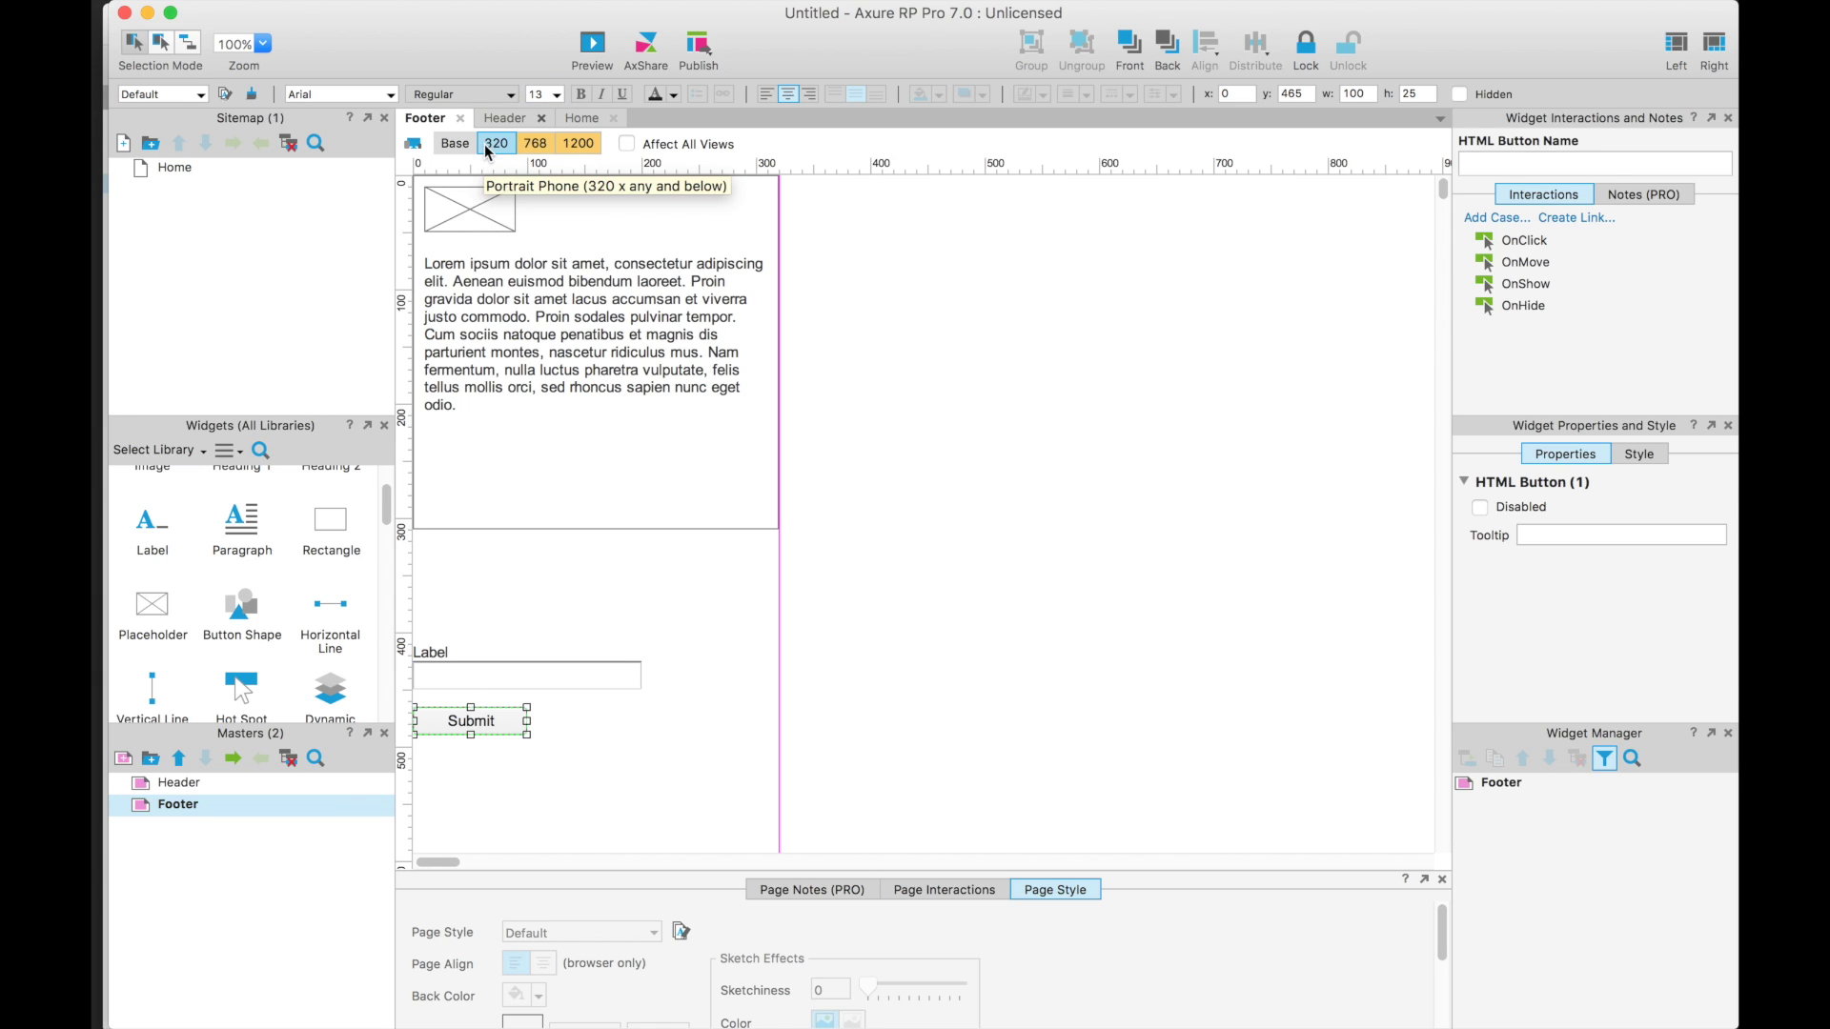
{"action": "left_click", "coordinate": [562, 145]}
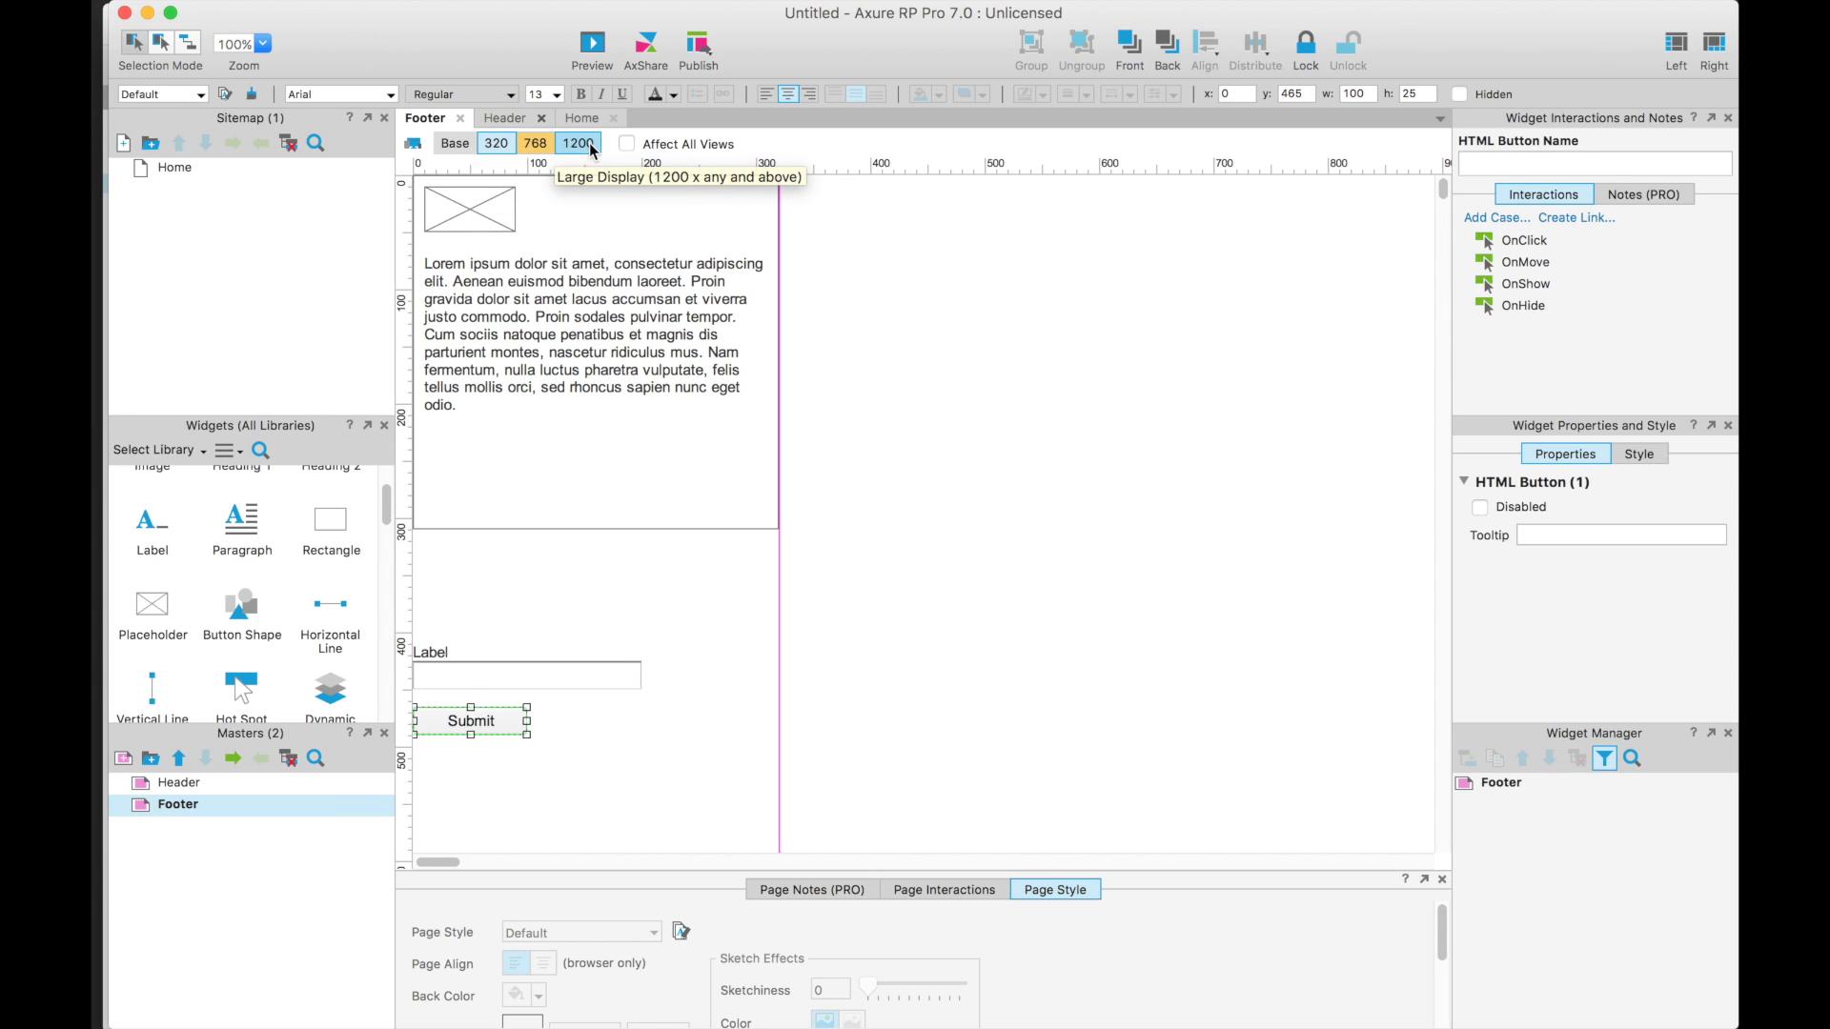
{"action": "left_click", "coordinate": [529, 148]}
{"action": "left_click", "coordinate": [563, 146]}
- Set the Submit button's text colour to blue in the 320 view
{"action": "left_click", "coordinate": [500, 150]}
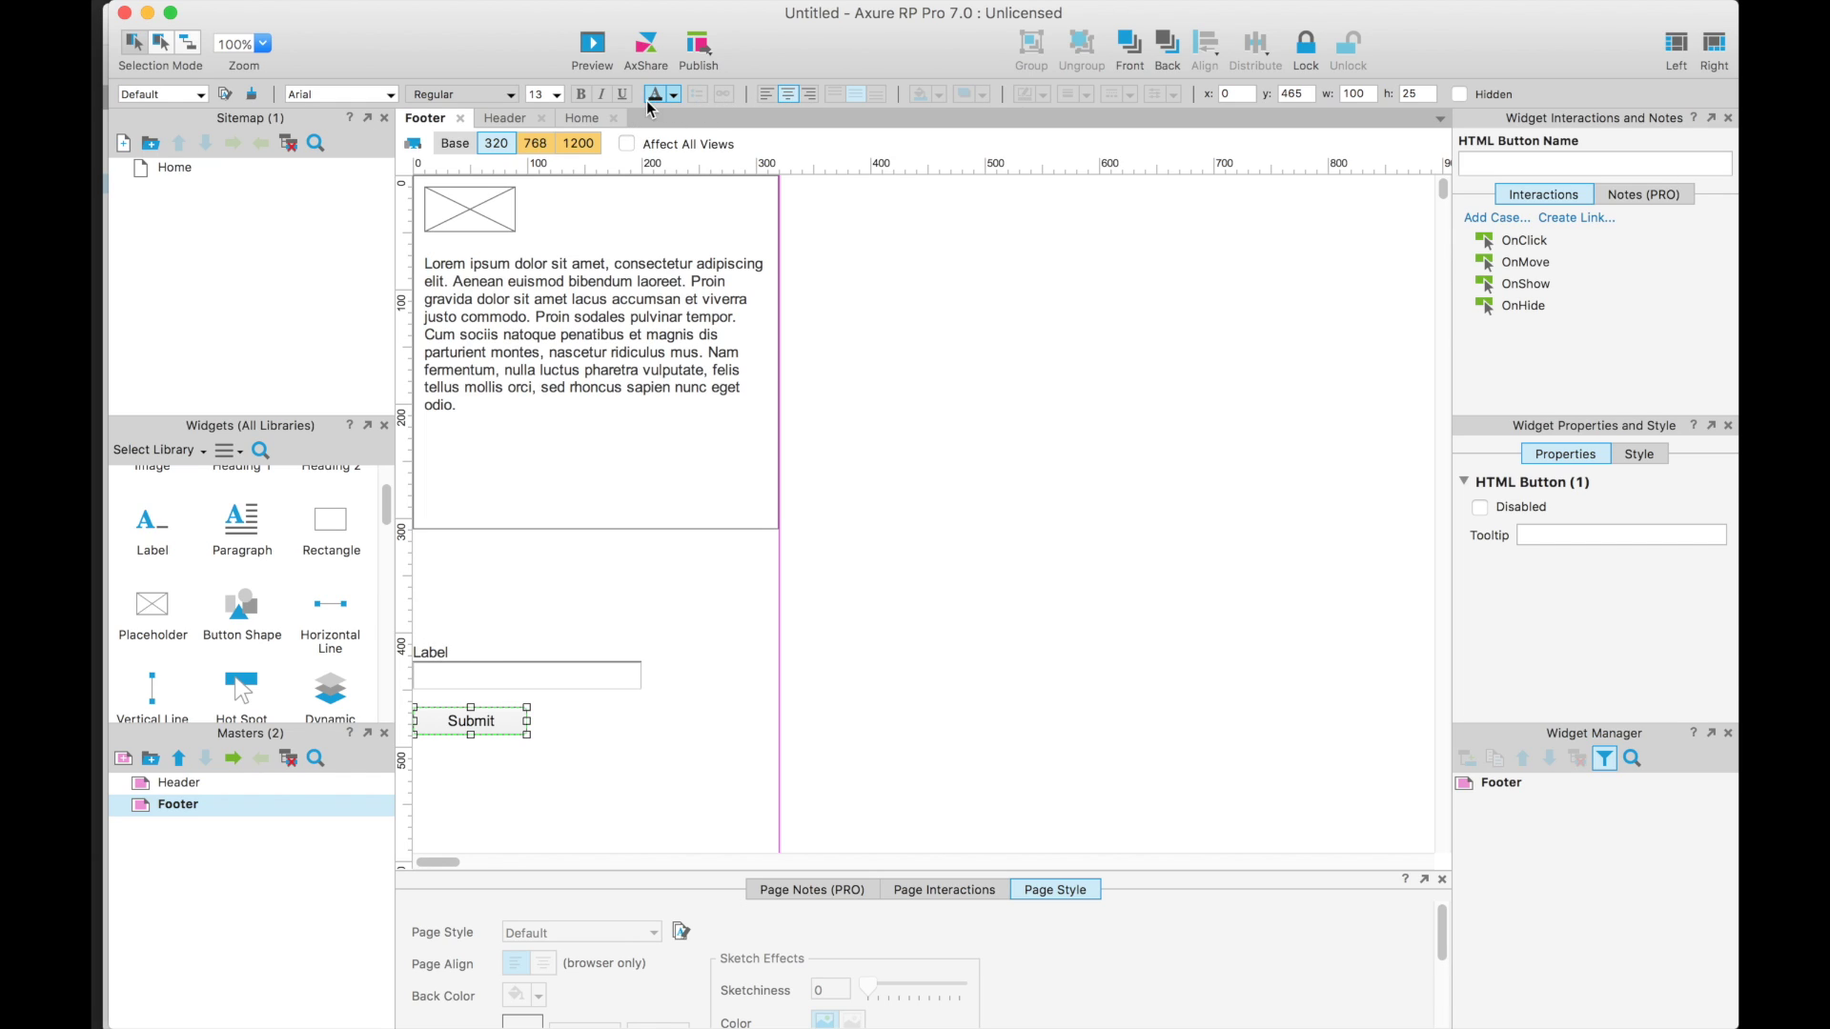
{"action": "left_click", "coordinate": [674, 95]}
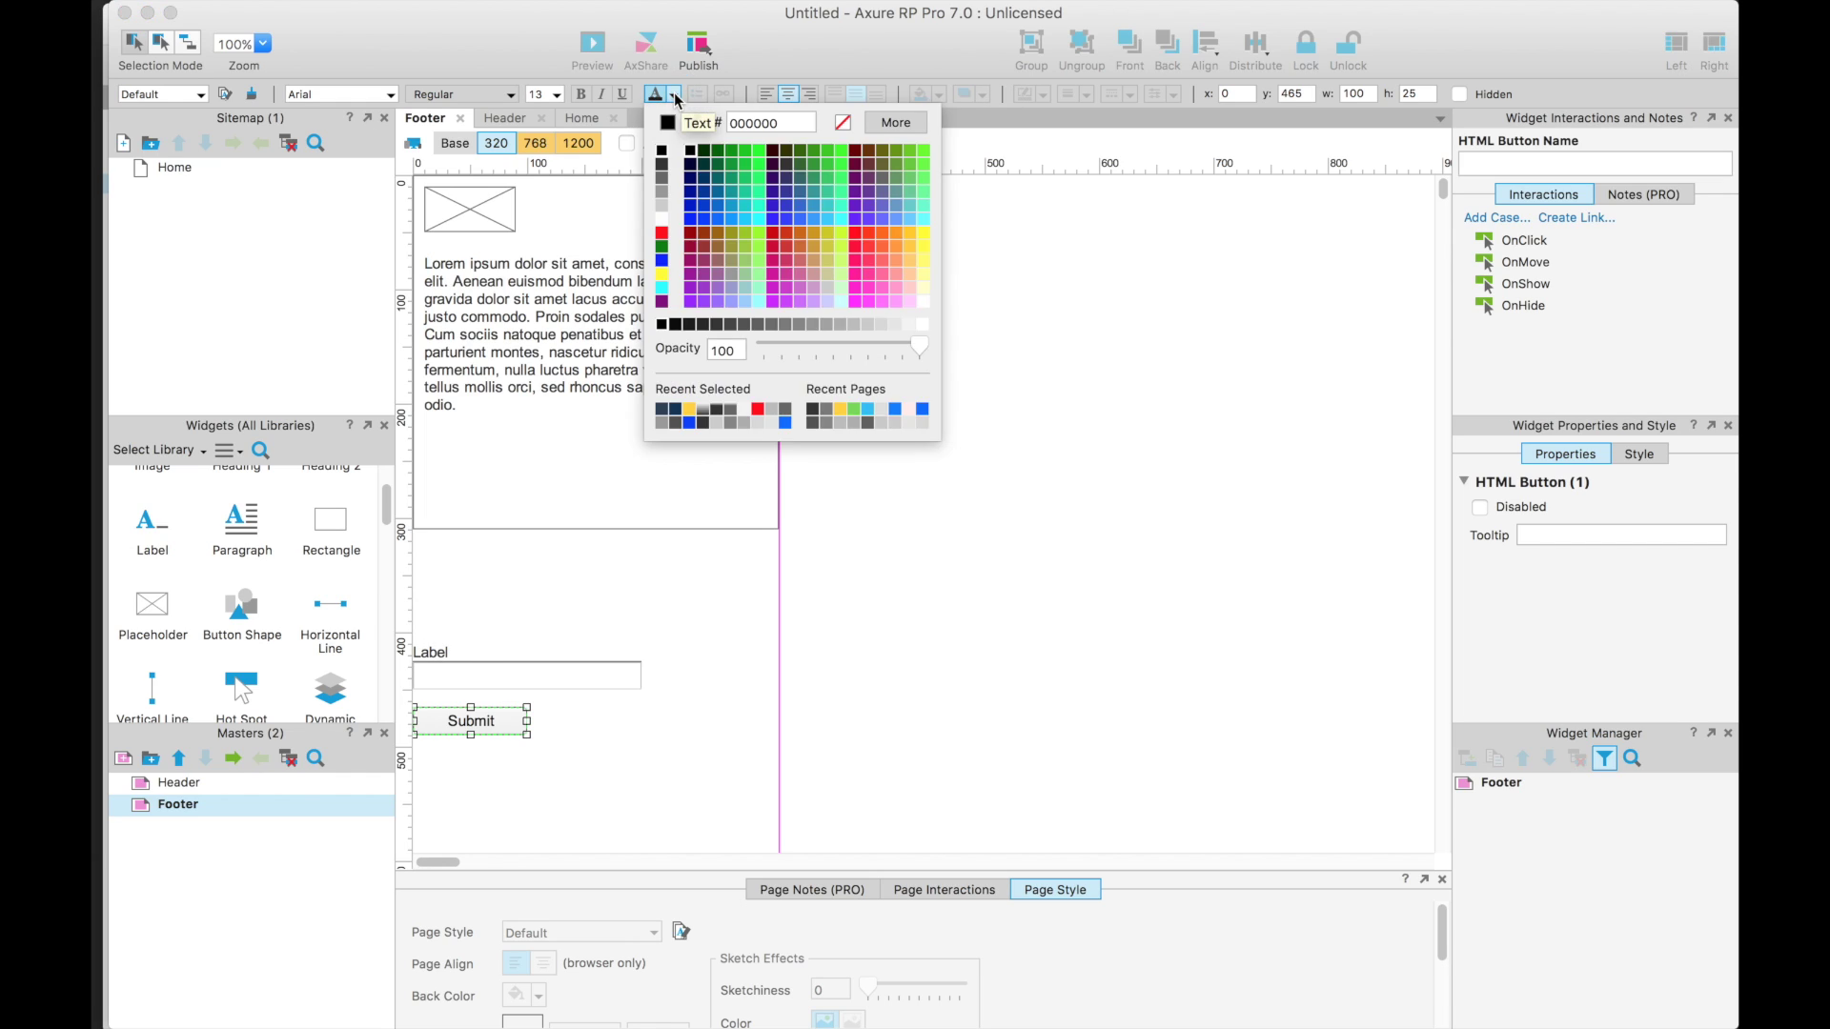
{"action": "left_click", "coordinate": [667, 266]}
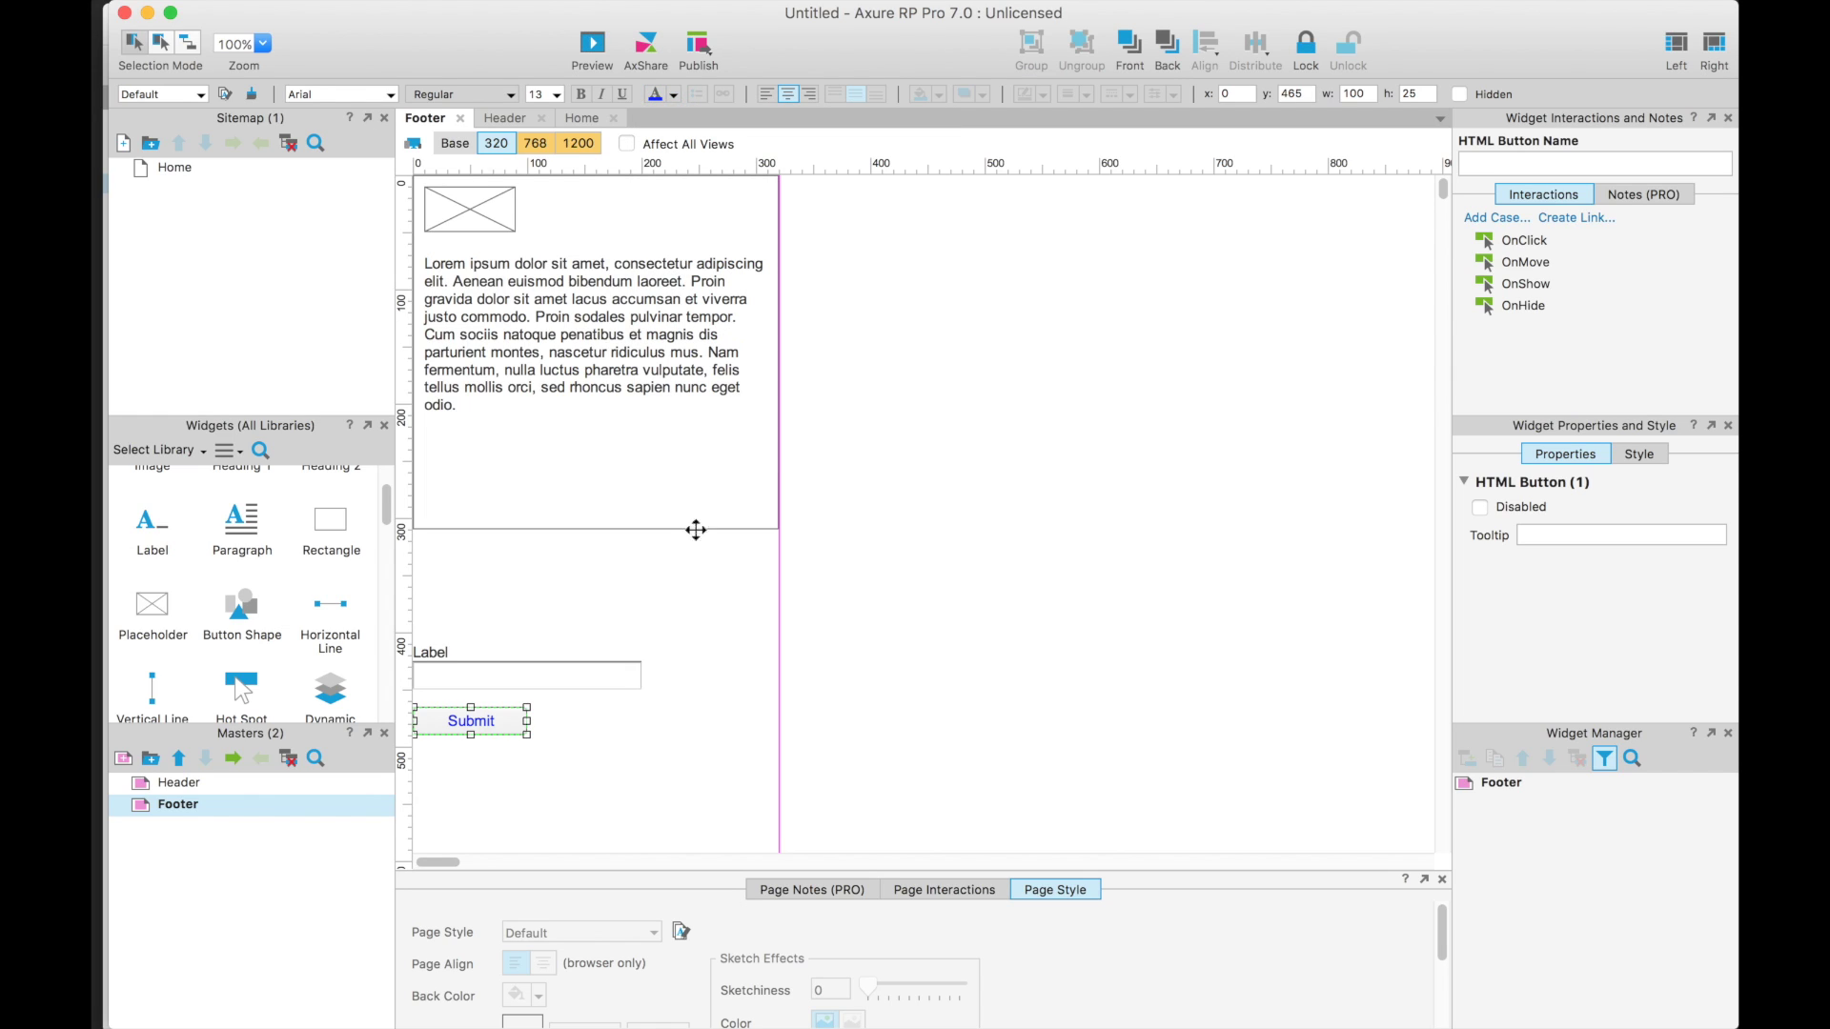
{"action": "left_click", "coordinate": [707, 615]}
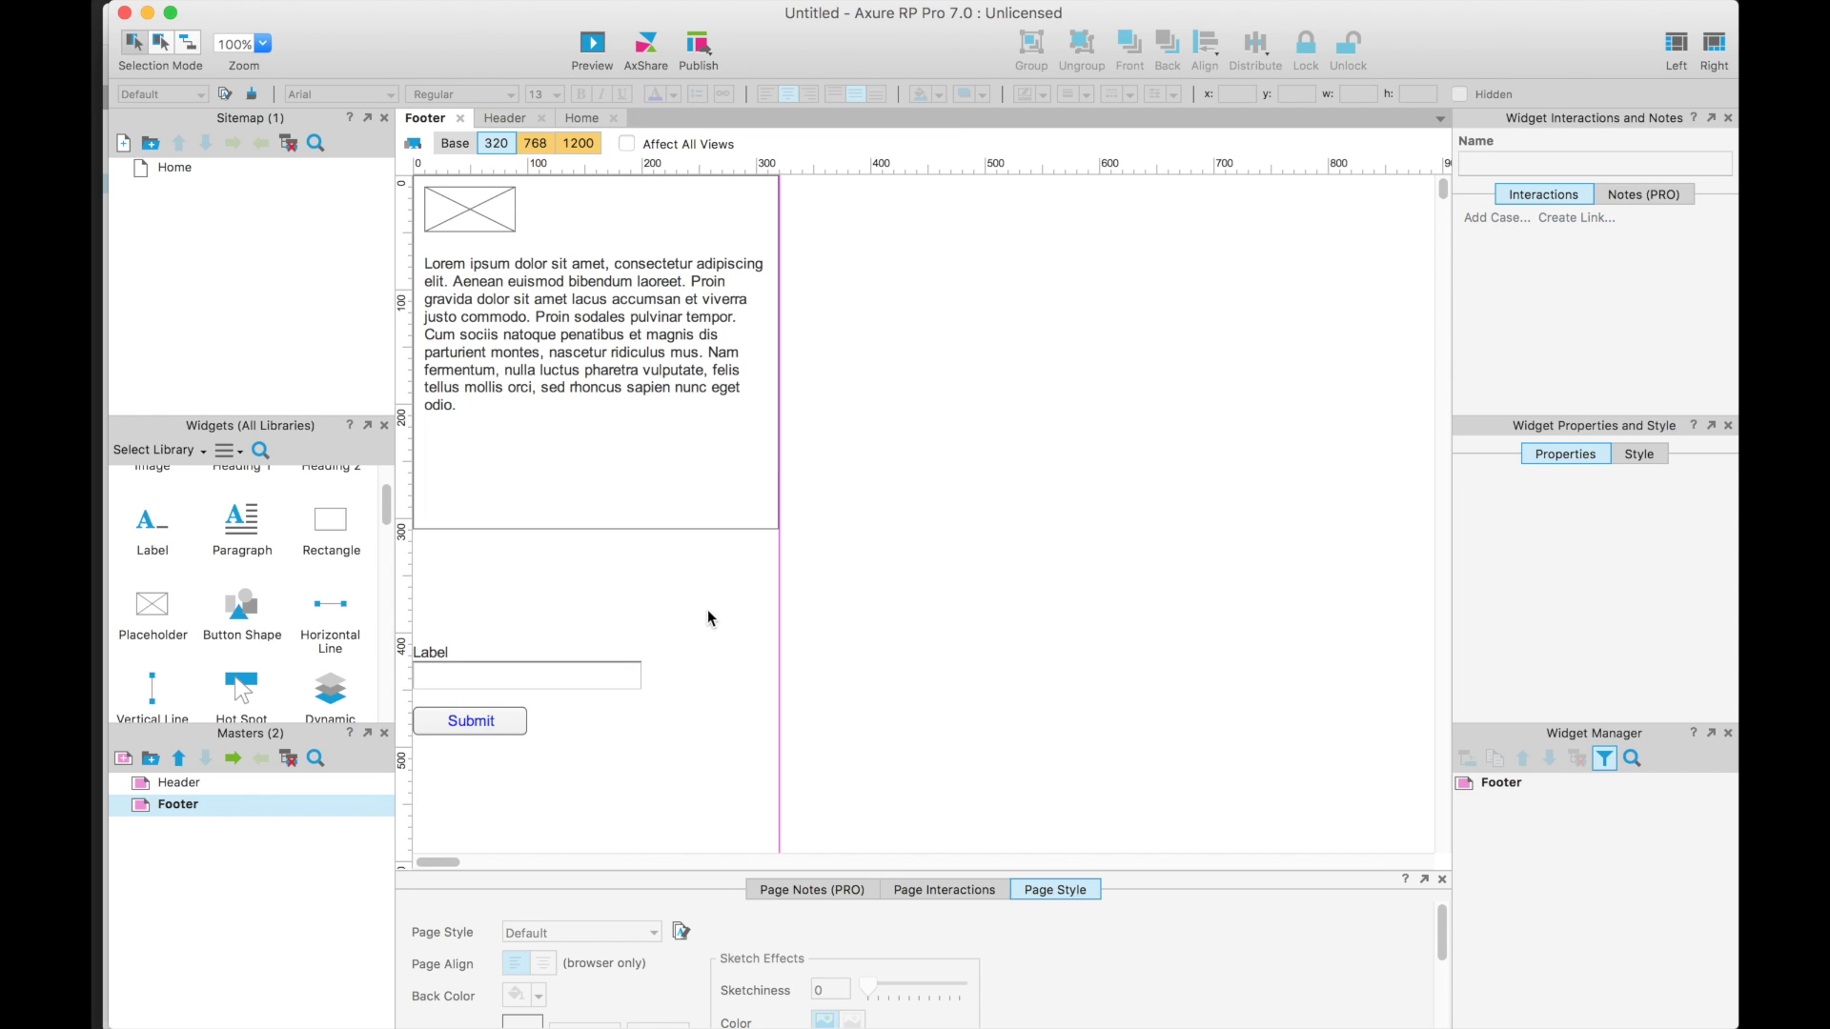
- Check how the Footer layout and the Submit button's text colour carry over to the Base, 320, 768 and 1200 views
{"action": "left_click", "coordinate": [455, 144]}
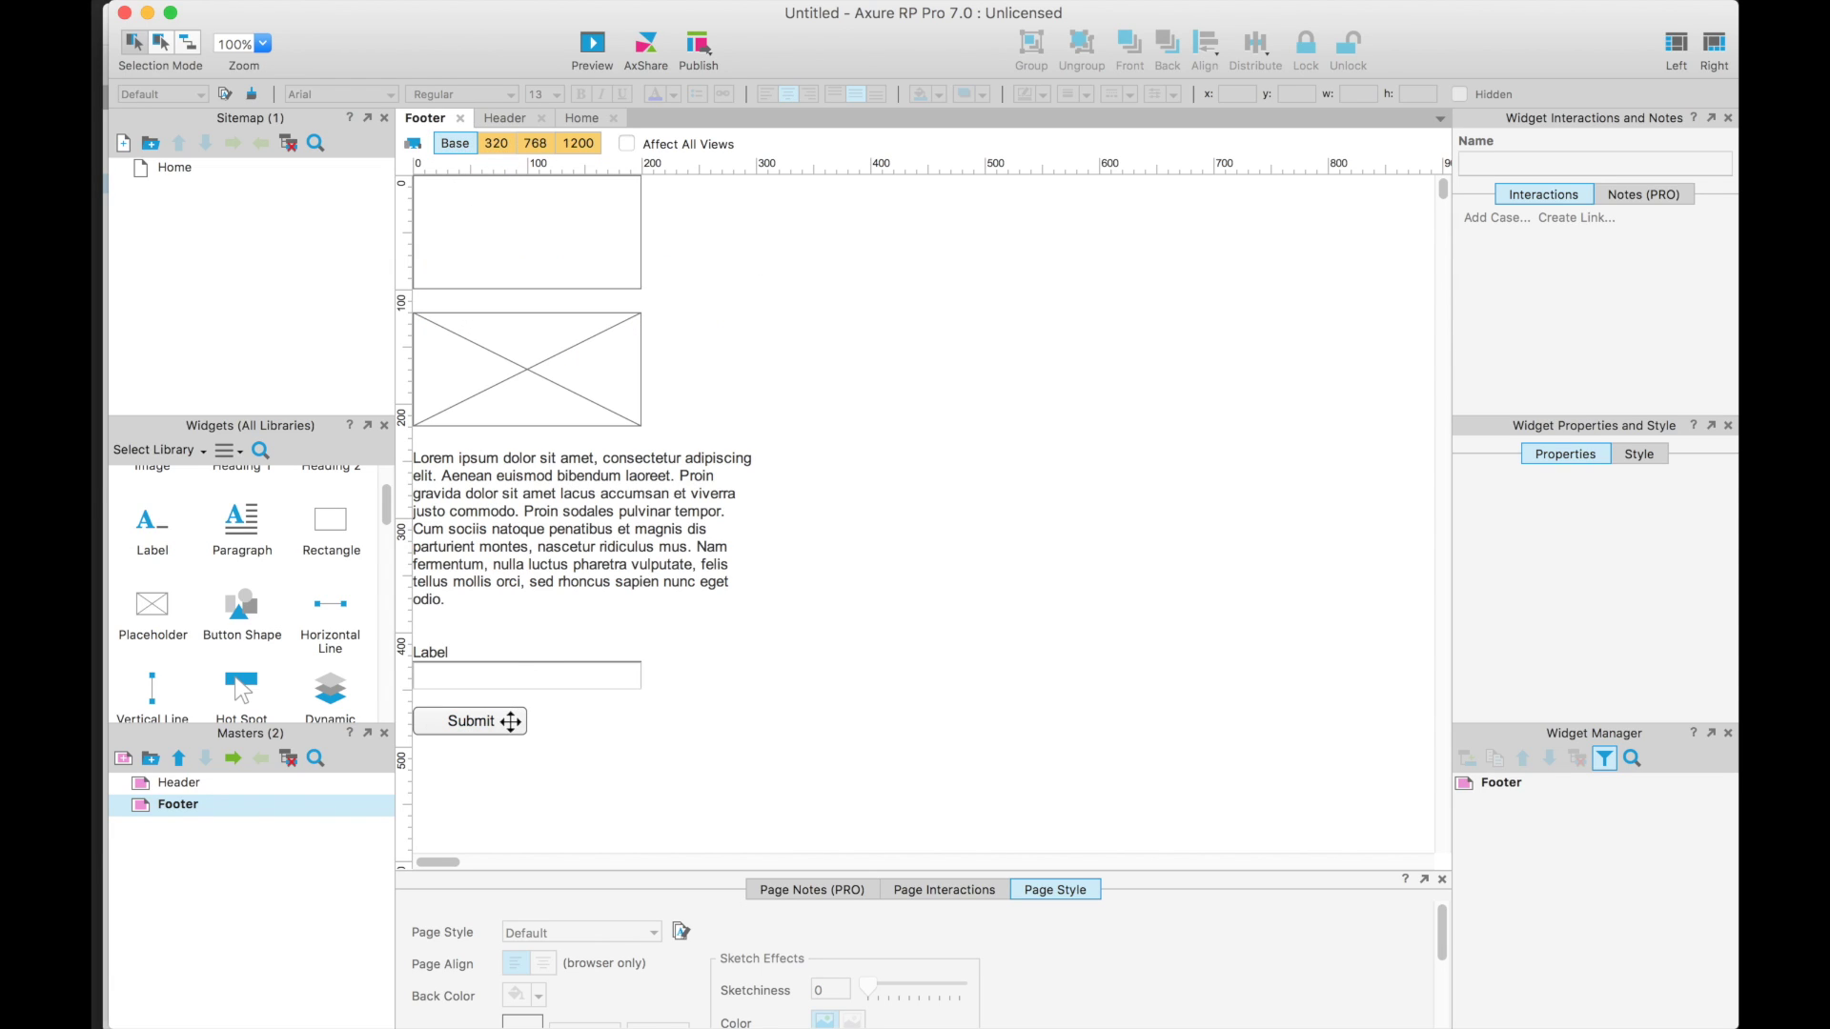
{"action": "left_click", "coordinate": [493, 149]}
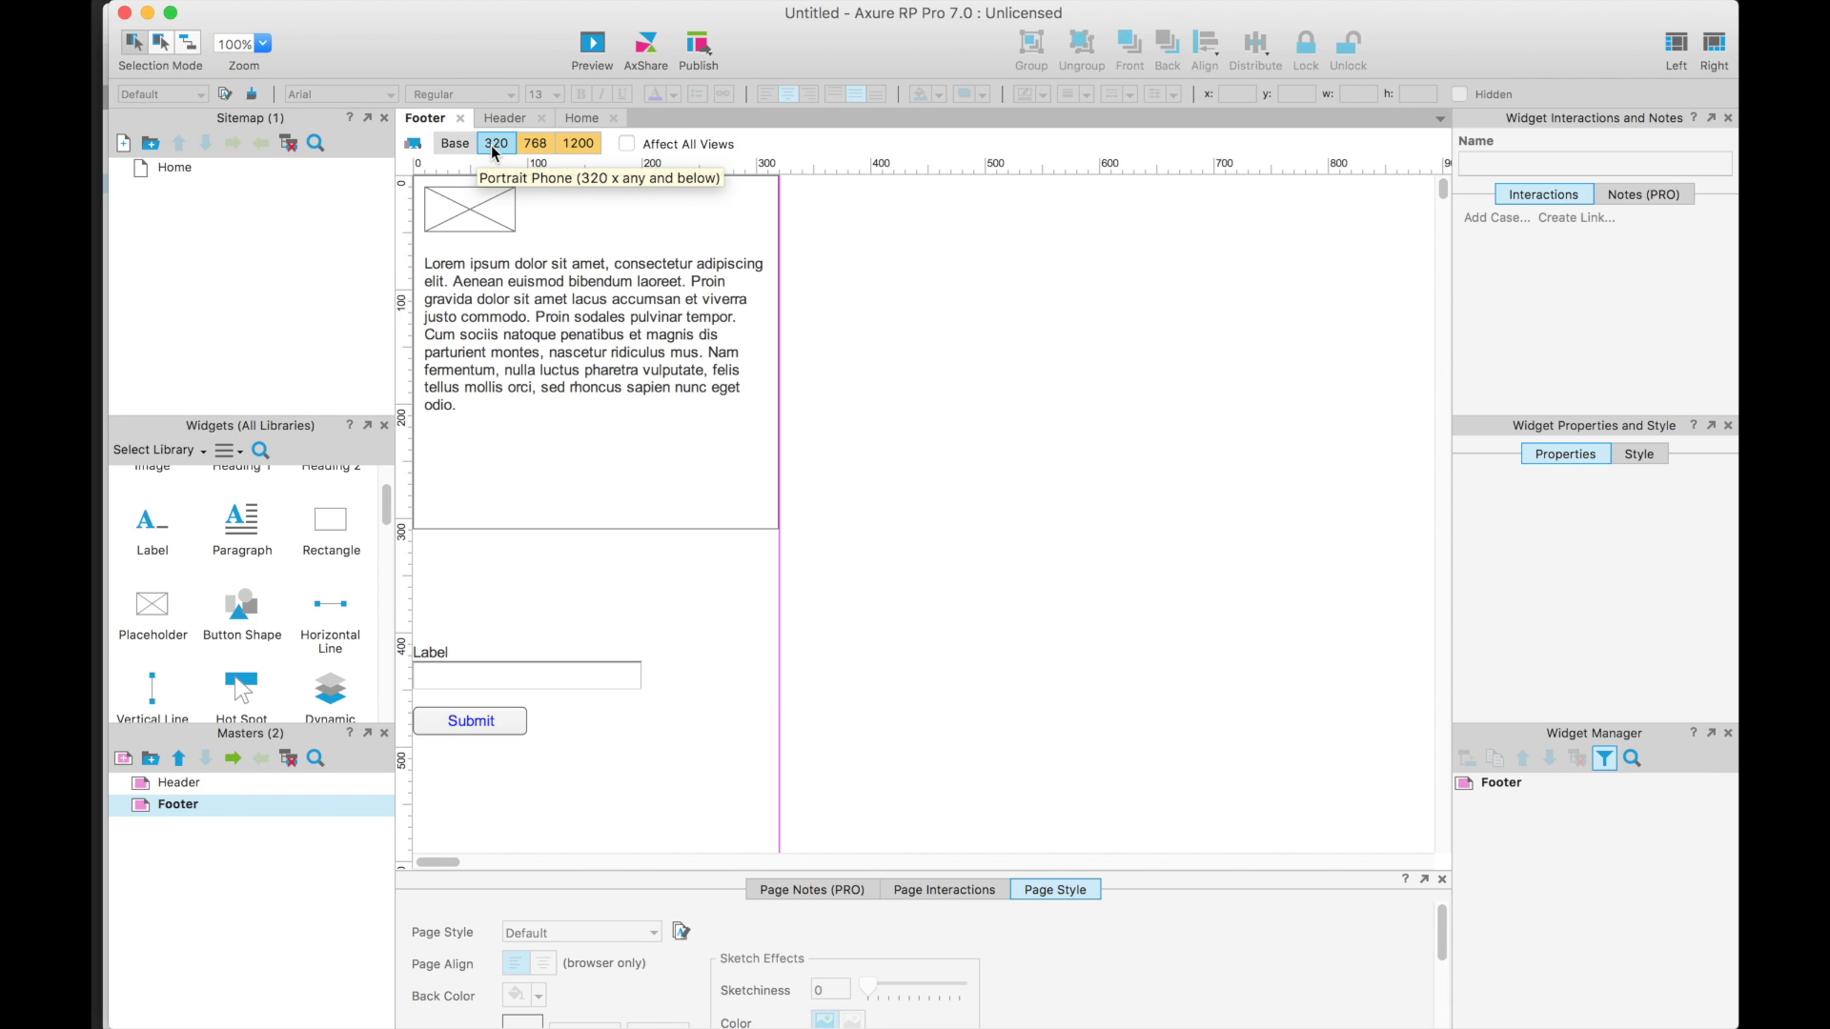
{"action": "left_click", "coordinate": [539, 151]}
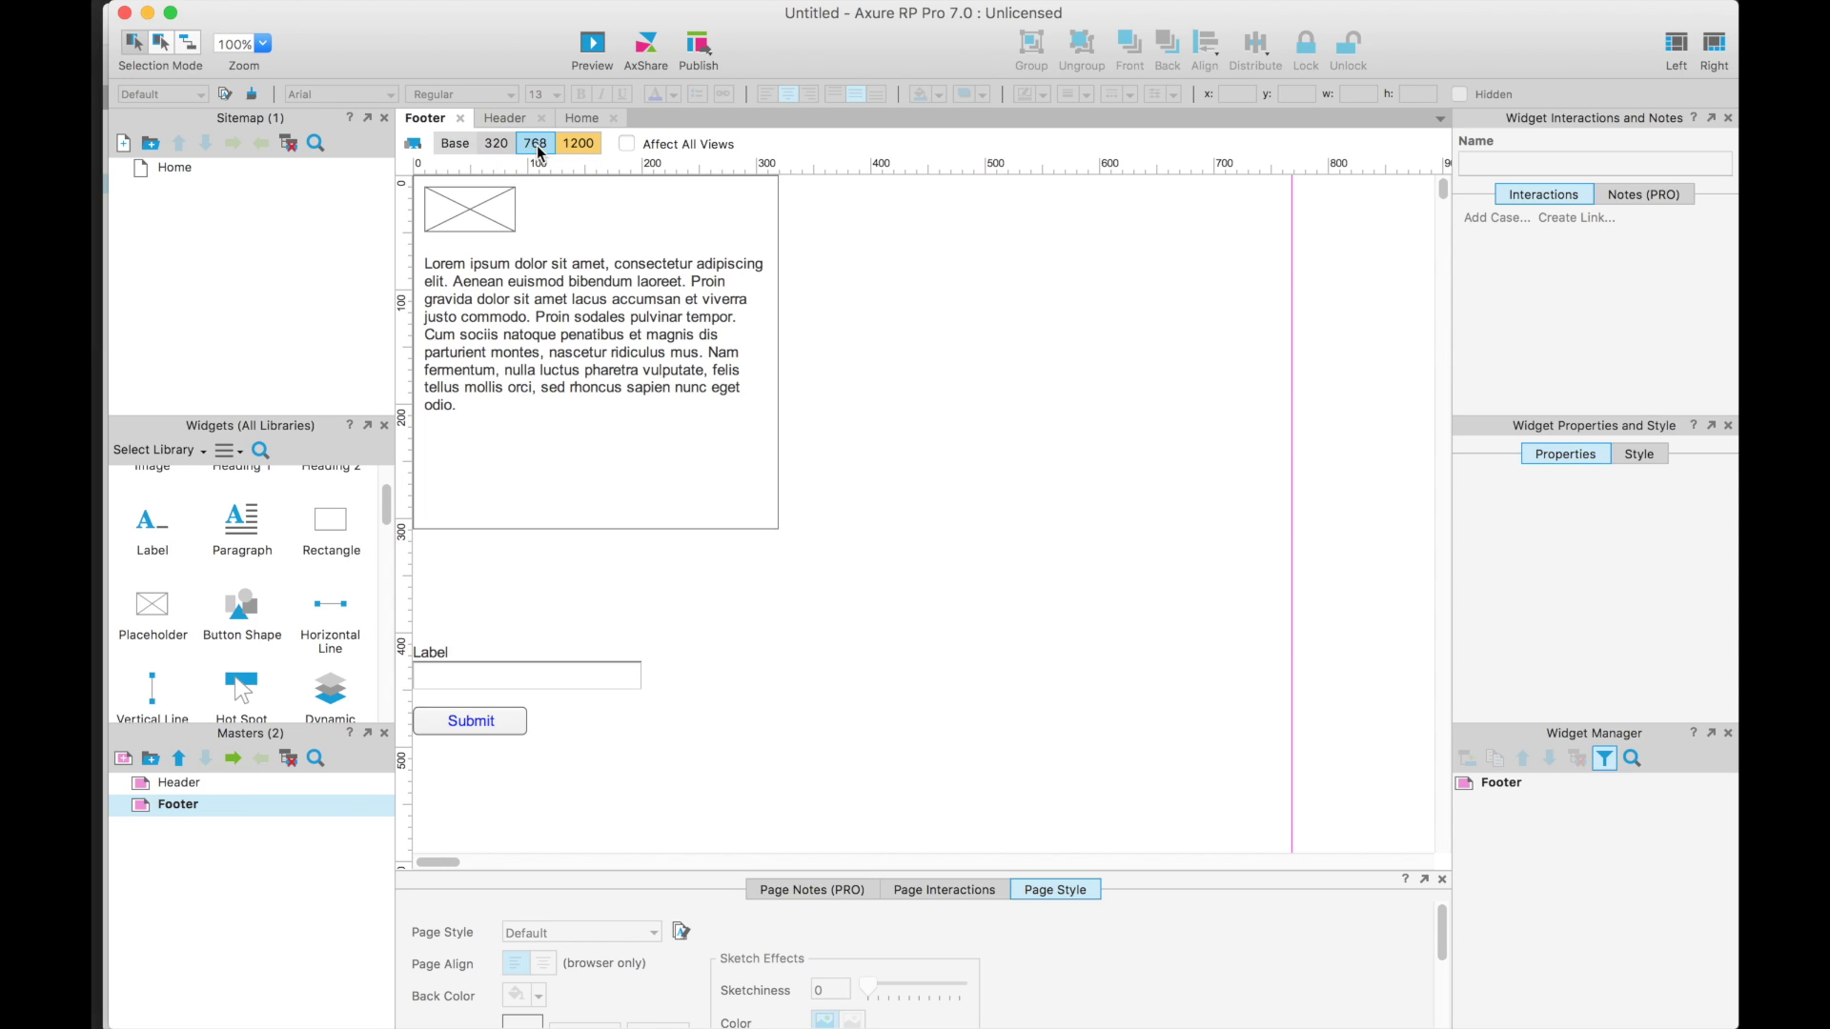
{"action": "left_click", "coordinate": [577, 145]}
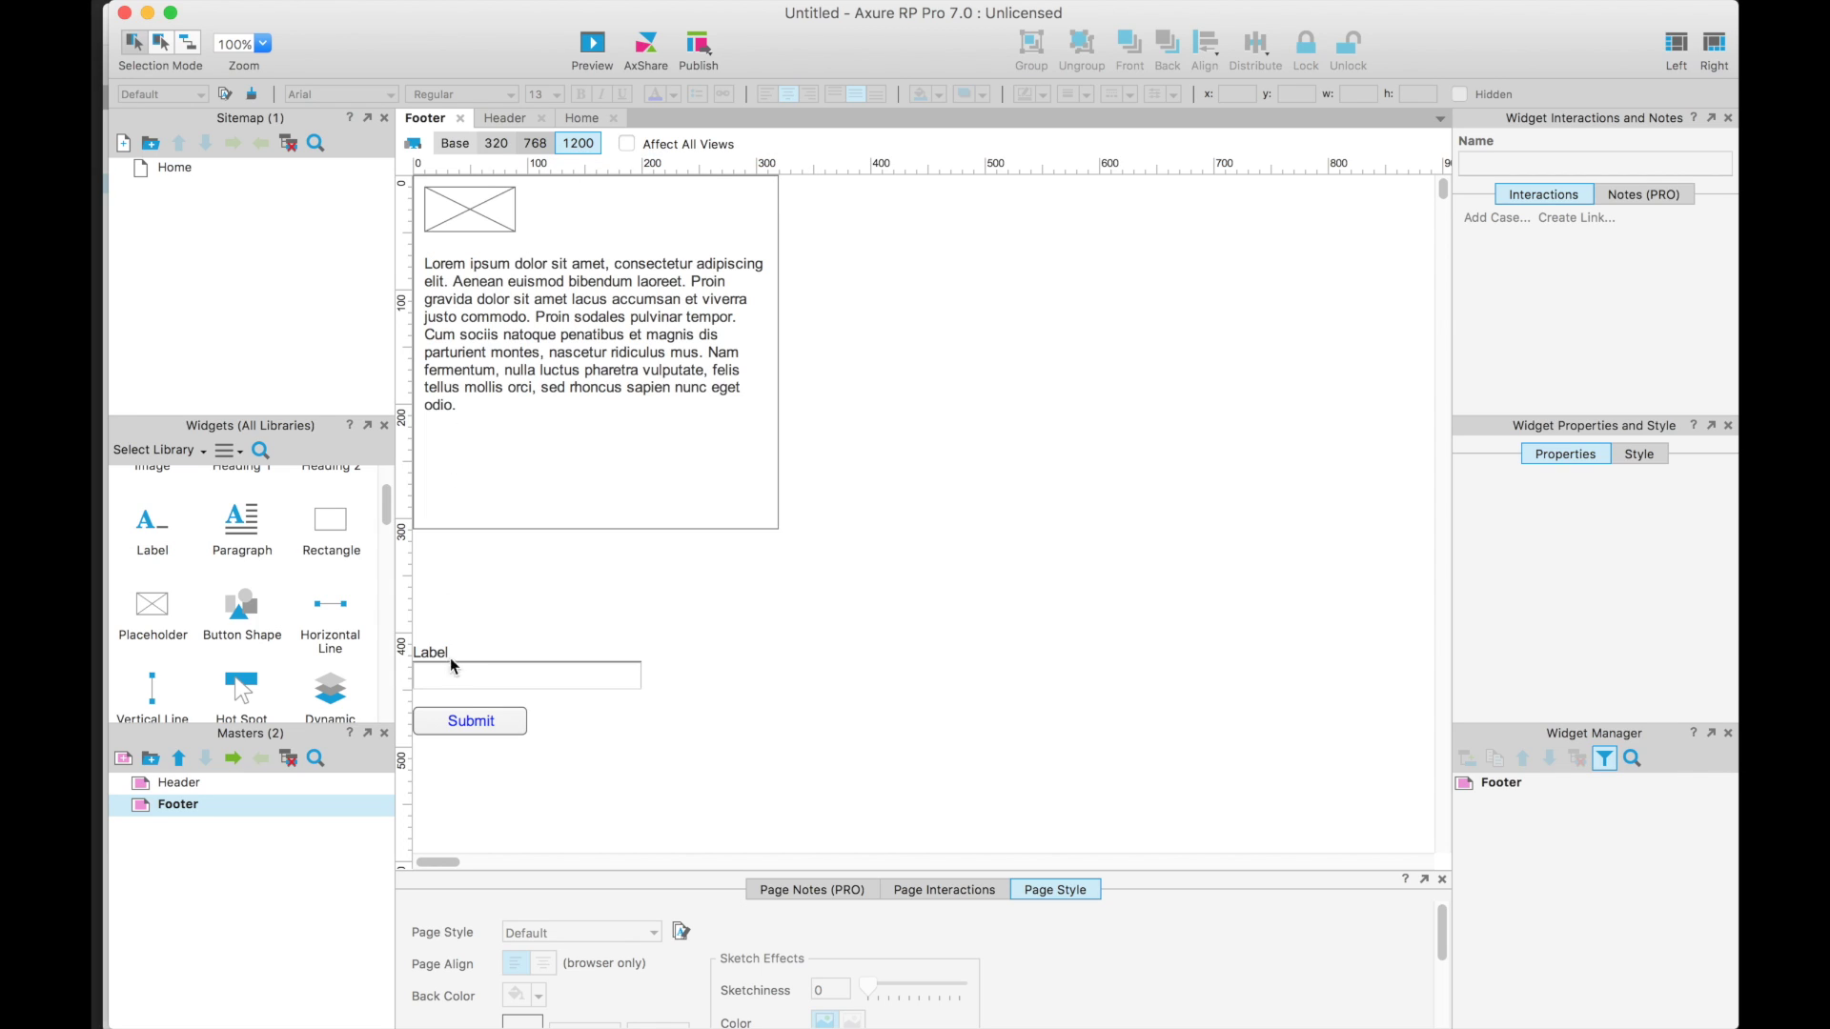
{"action": "left_click", "coordinate": [558, 498]}
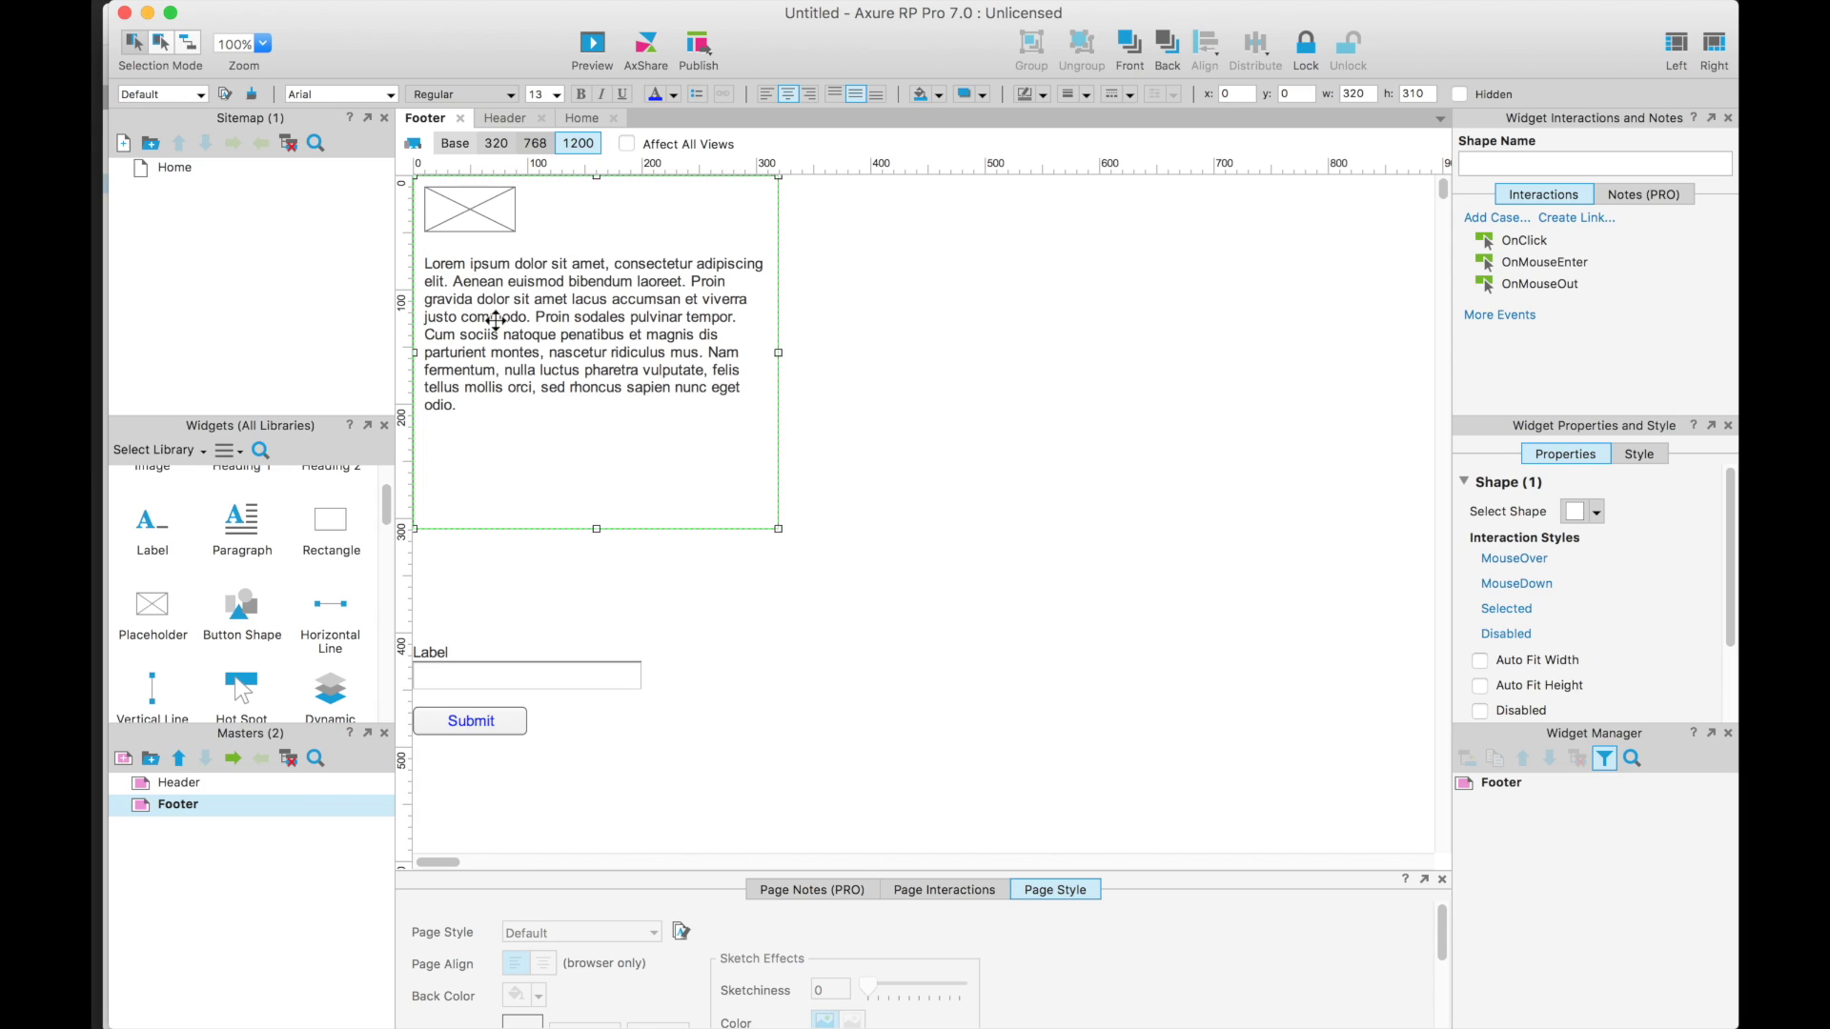
{"action": "left_click", "coordinate": [511, 733]}
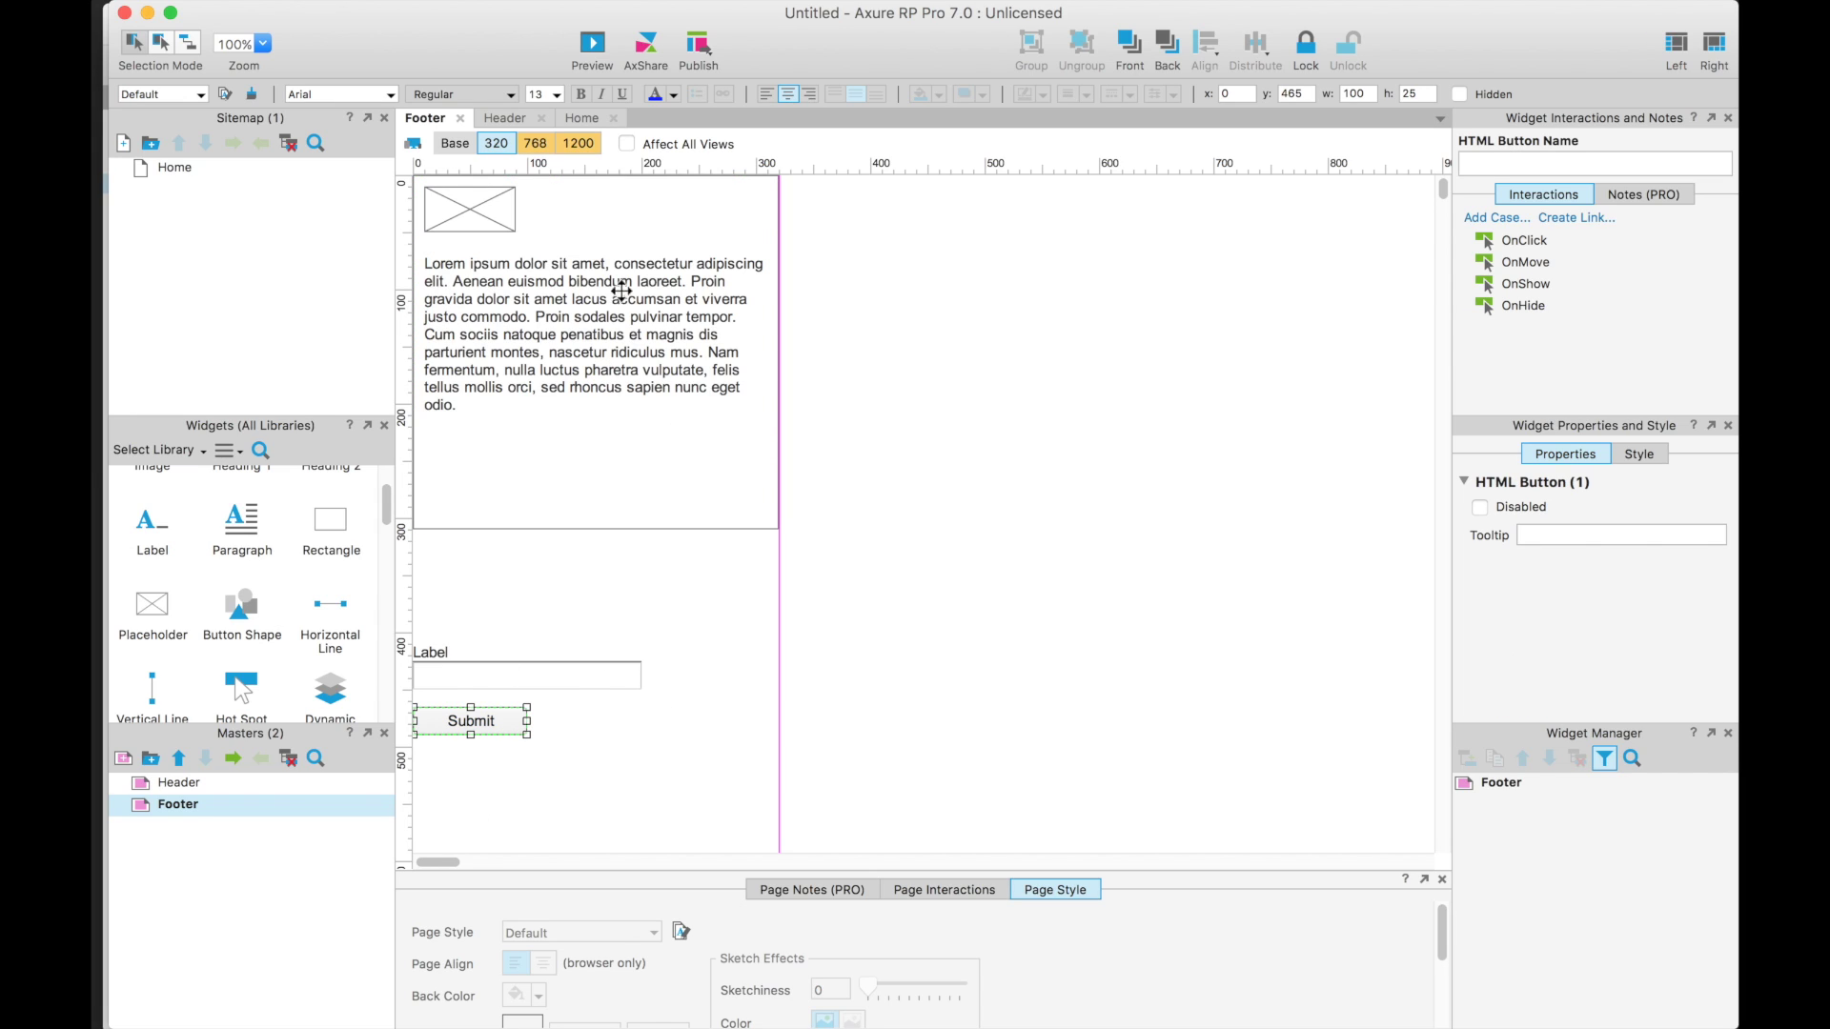
- Turn the label into an H4 heading reading "Subscribe to our newsletter", placed below the paragraph in the 320 view
{"action": "left_click_drag", "start_coordinate": [430, 652], "coordinate": [451, 449]}
{"action": "type", "text": "uubscribe"}
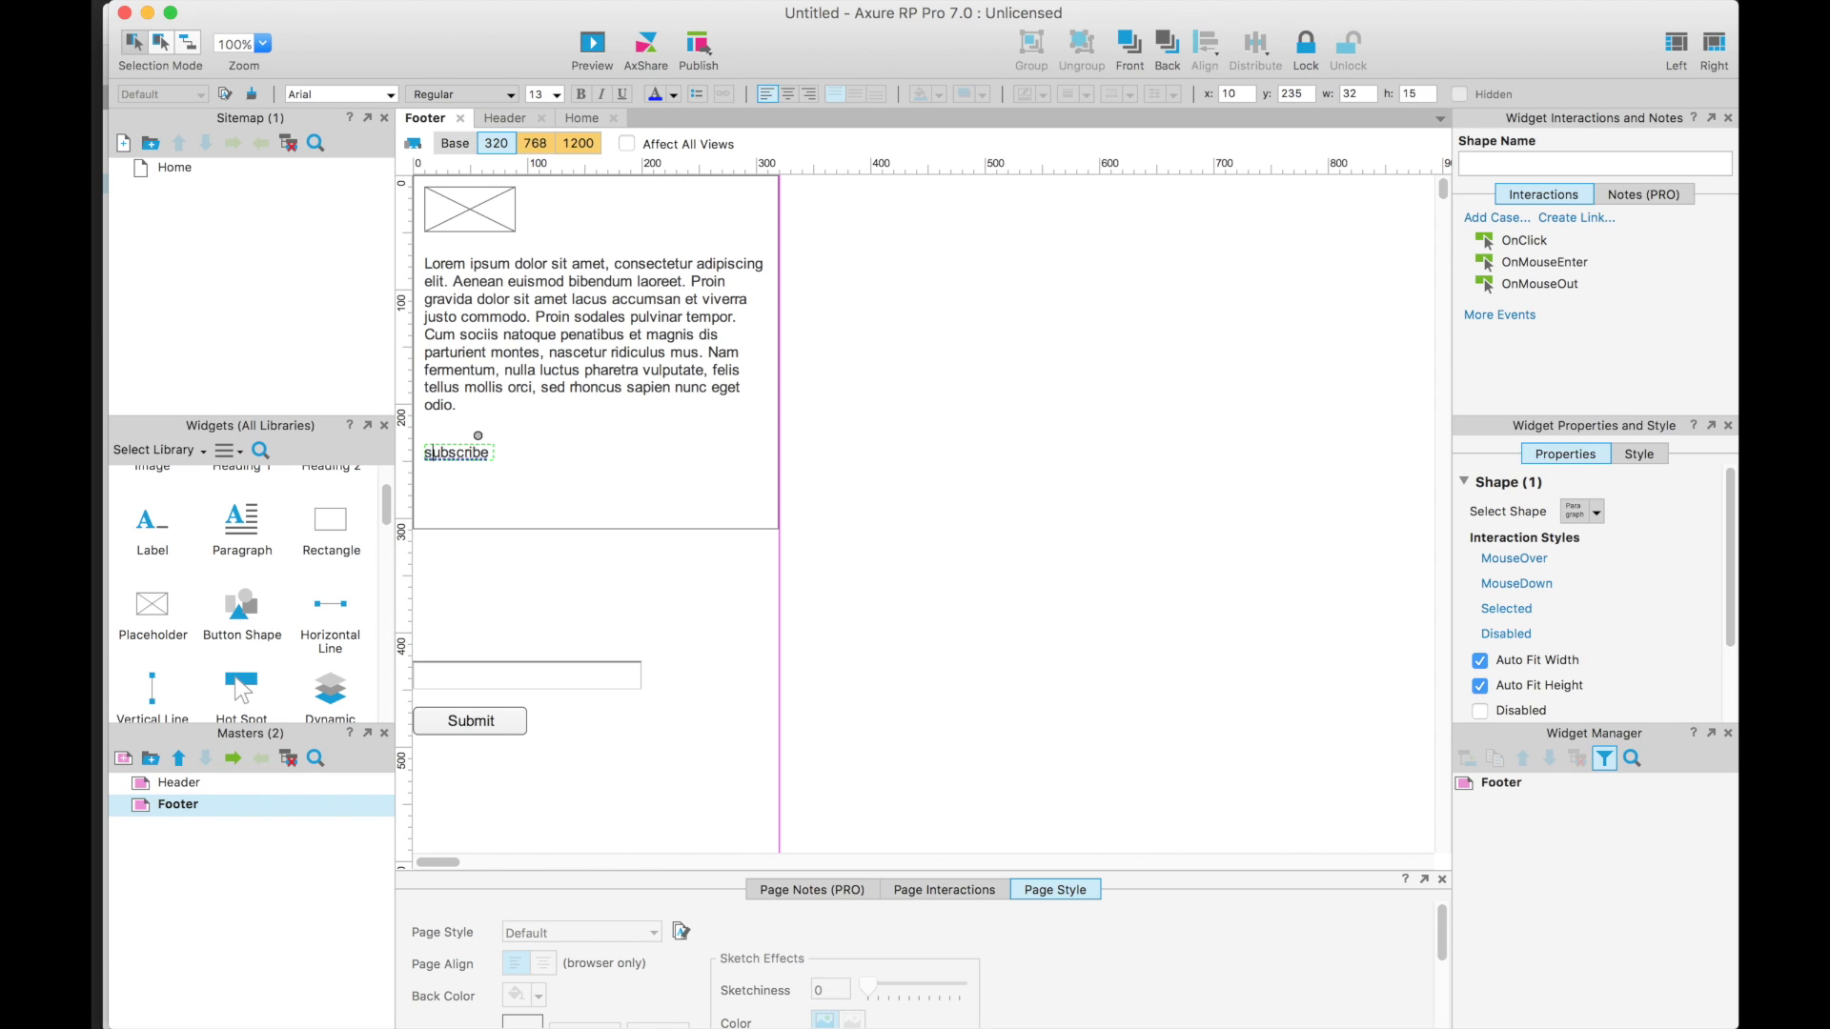
{"action": "key", "text": "Home"}
{"action": "key", "text": "Delete"}
{"action": "type", "text": "Subscribe to our newsletter"}
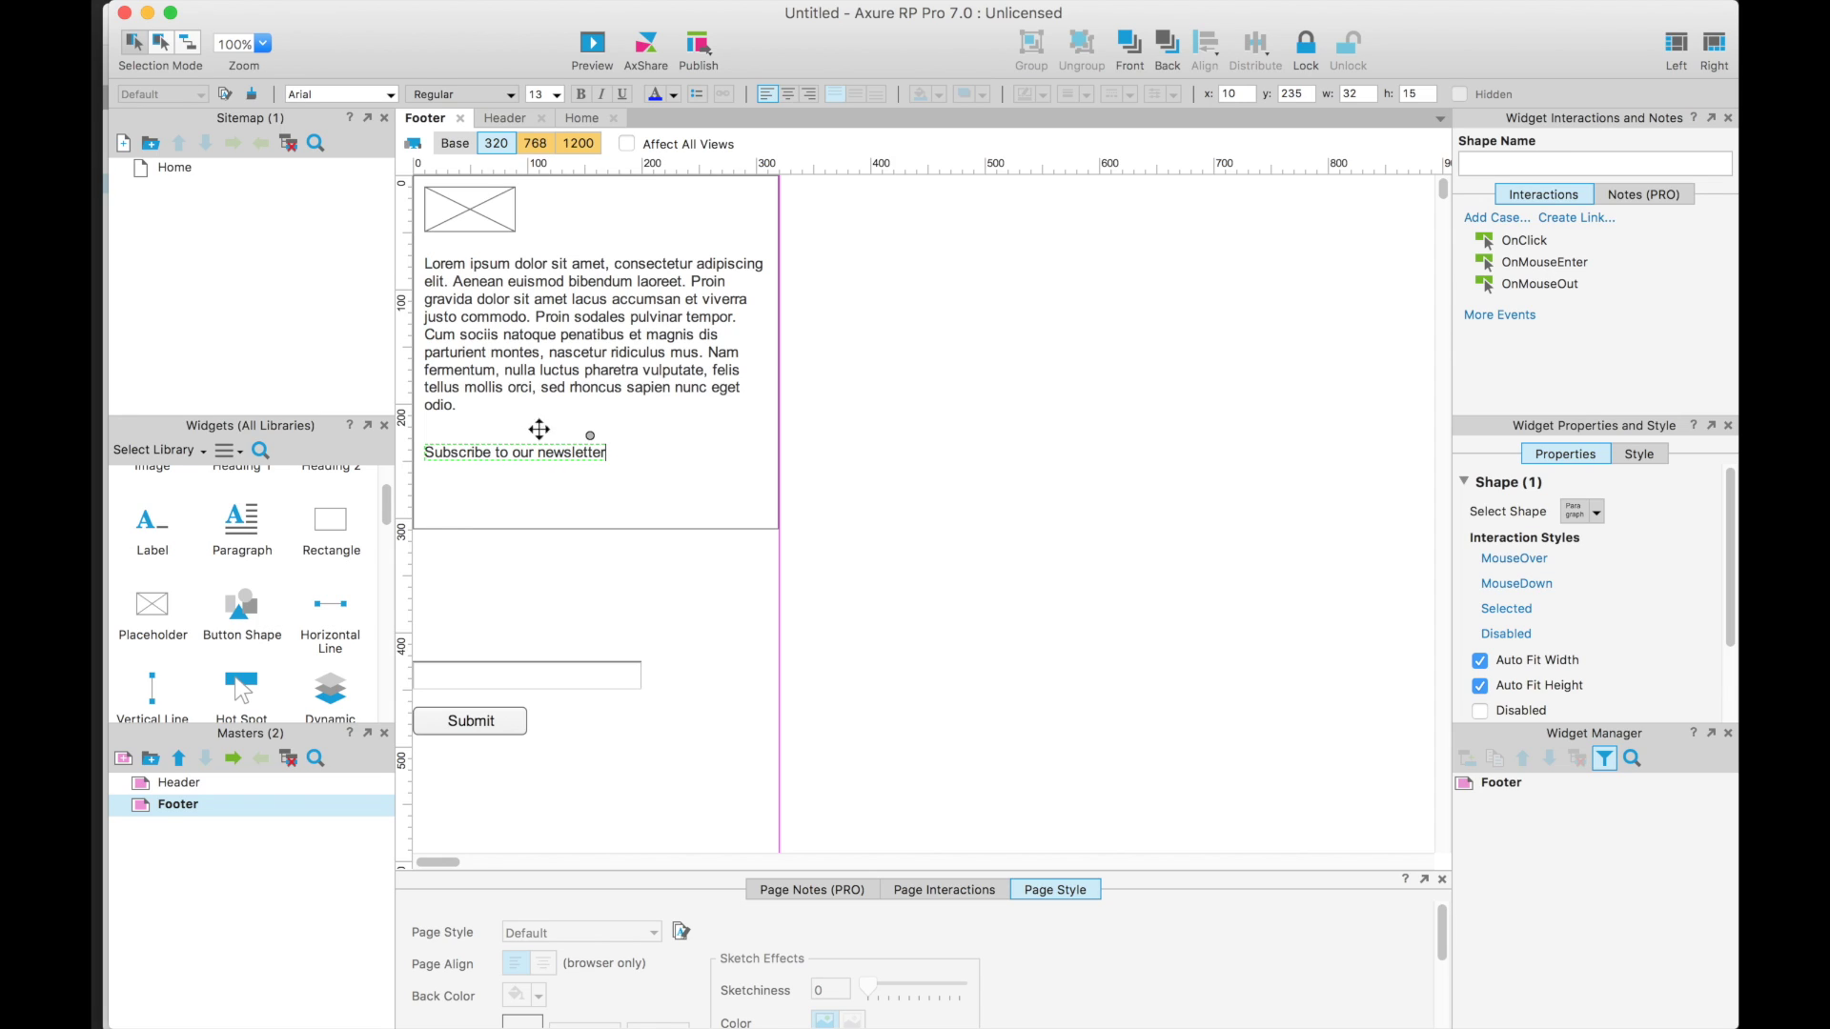
{"action": "left_click", "coordinate": [590, 436]}
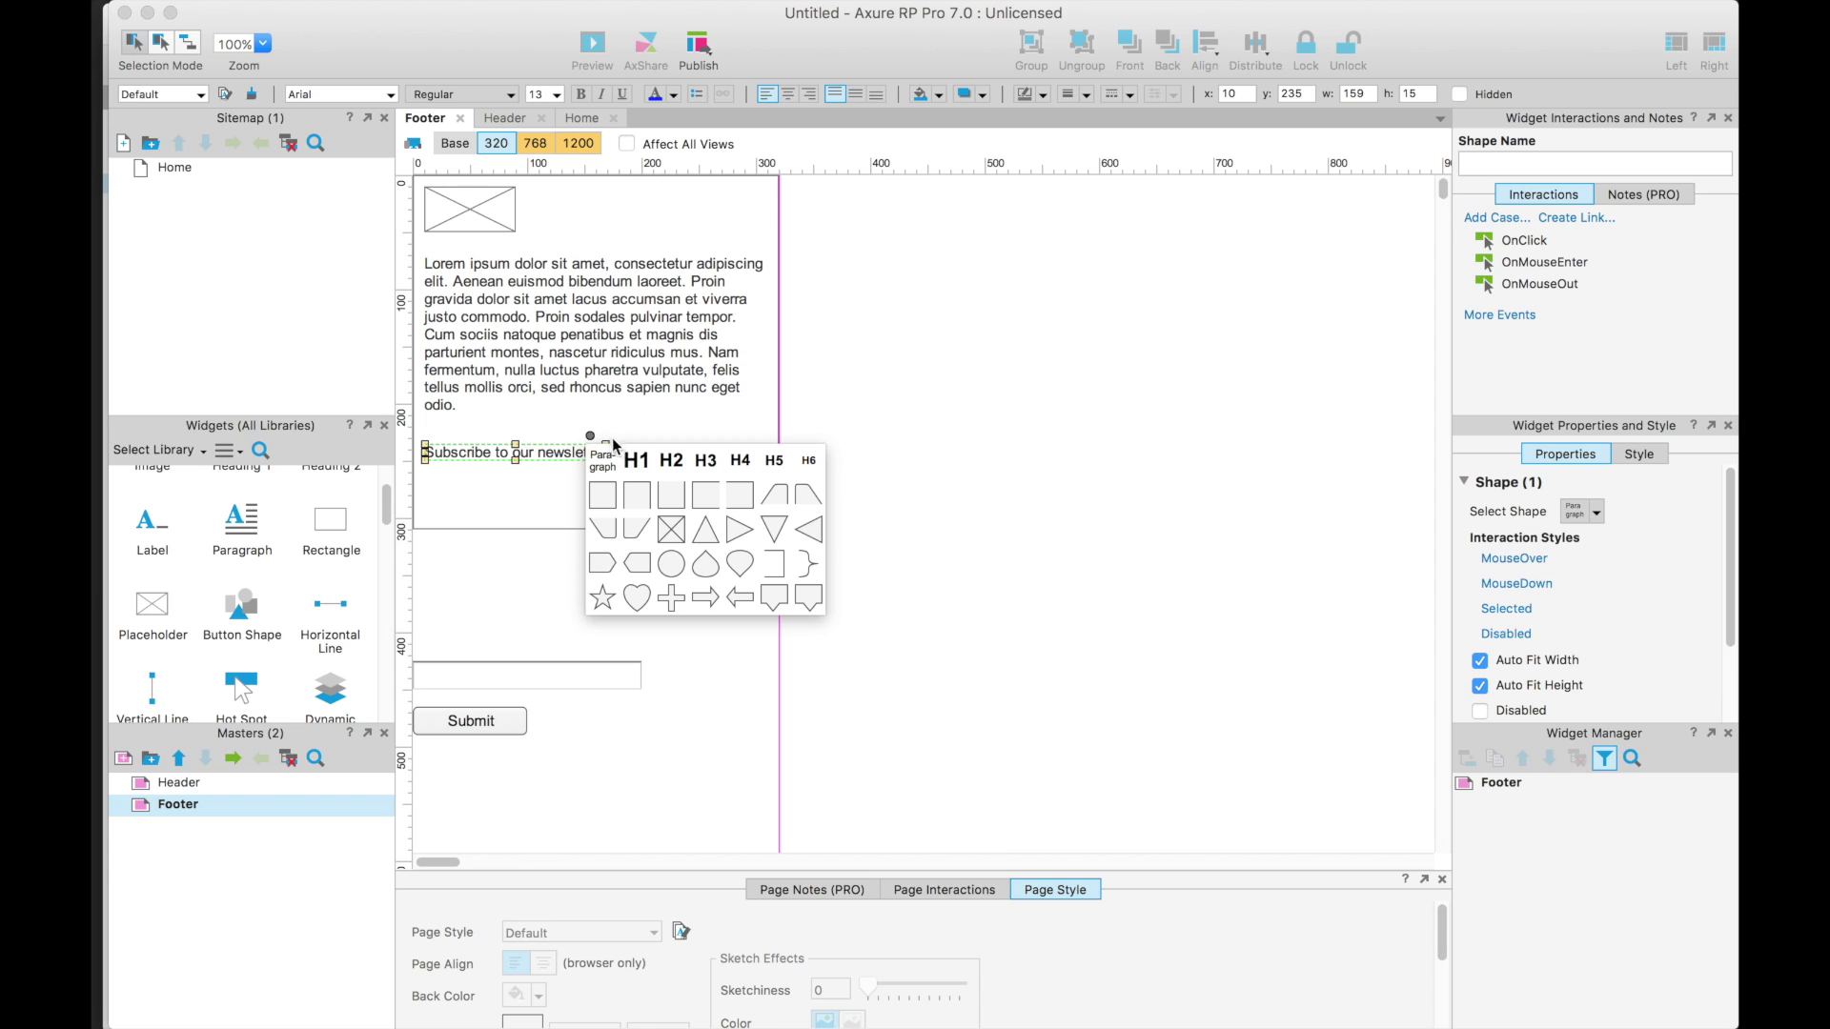
{"action": "left_click", "coordinate": [740, 460]}
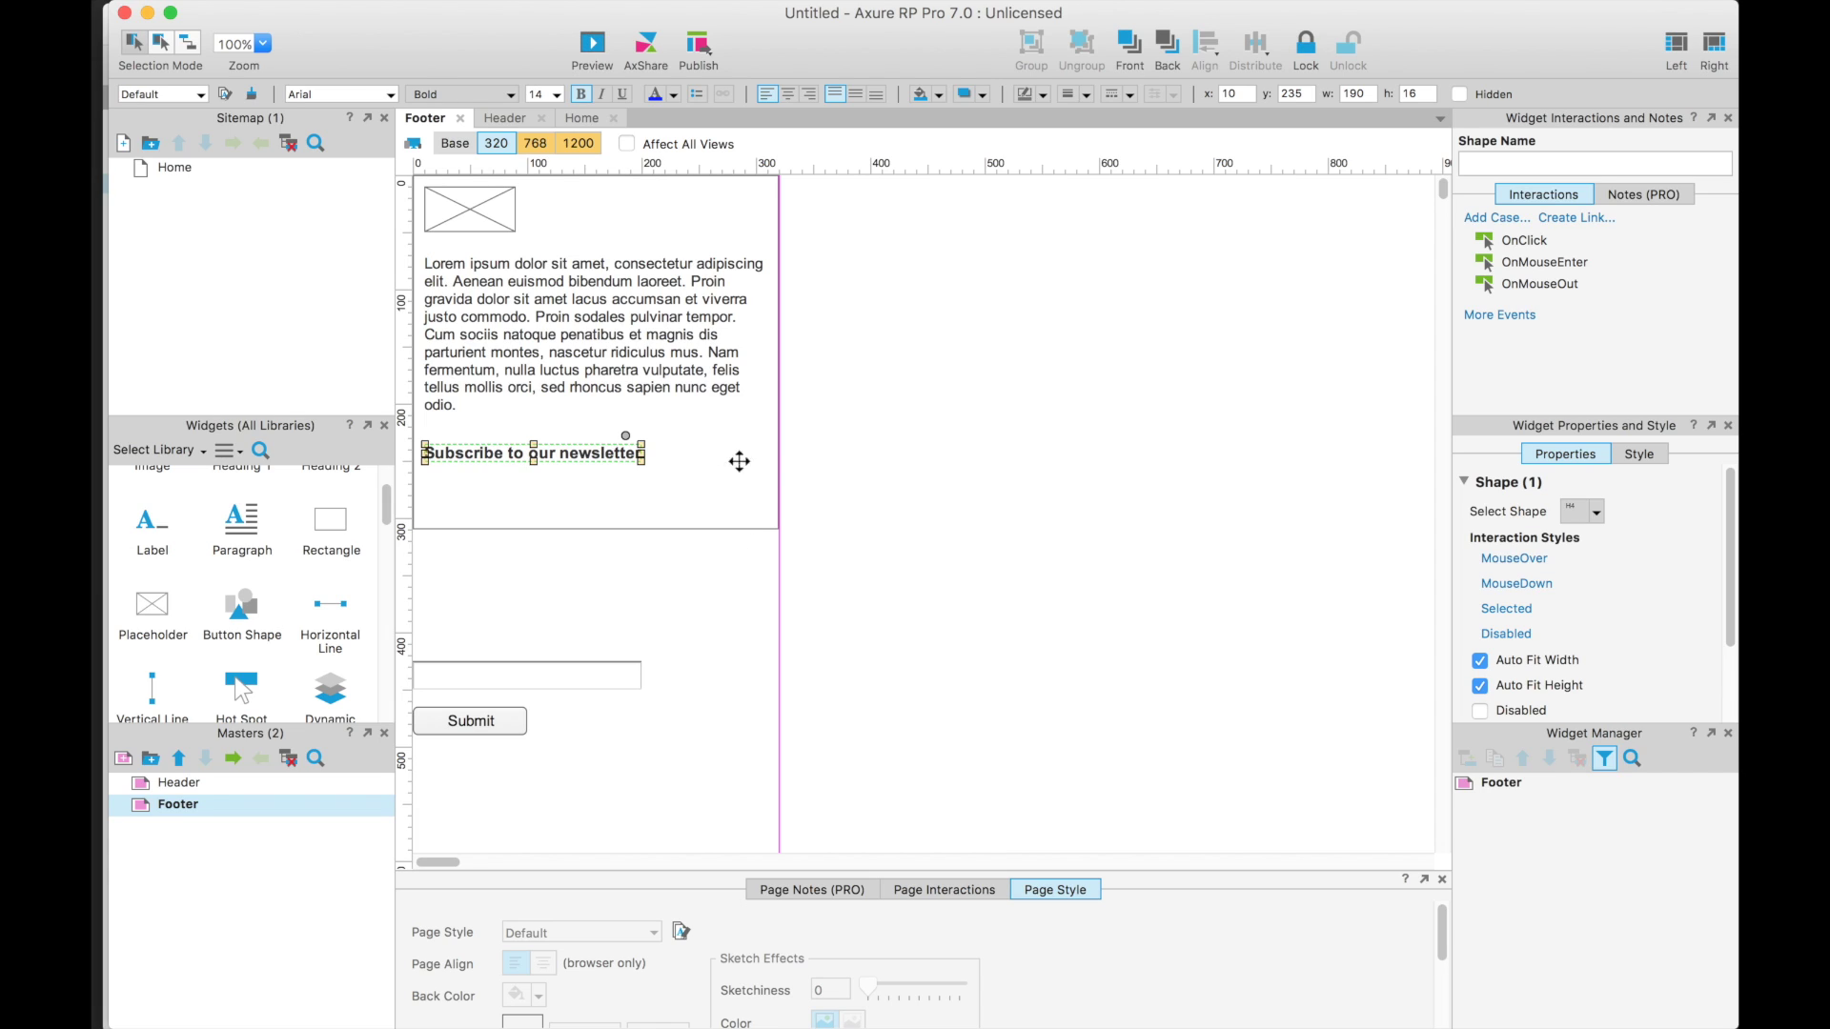
- Place the text field and a 90-wide Submit button side by side under the newsletter heading in the 320 view
{"action": "left_click", "coordinate": [491, 678]}
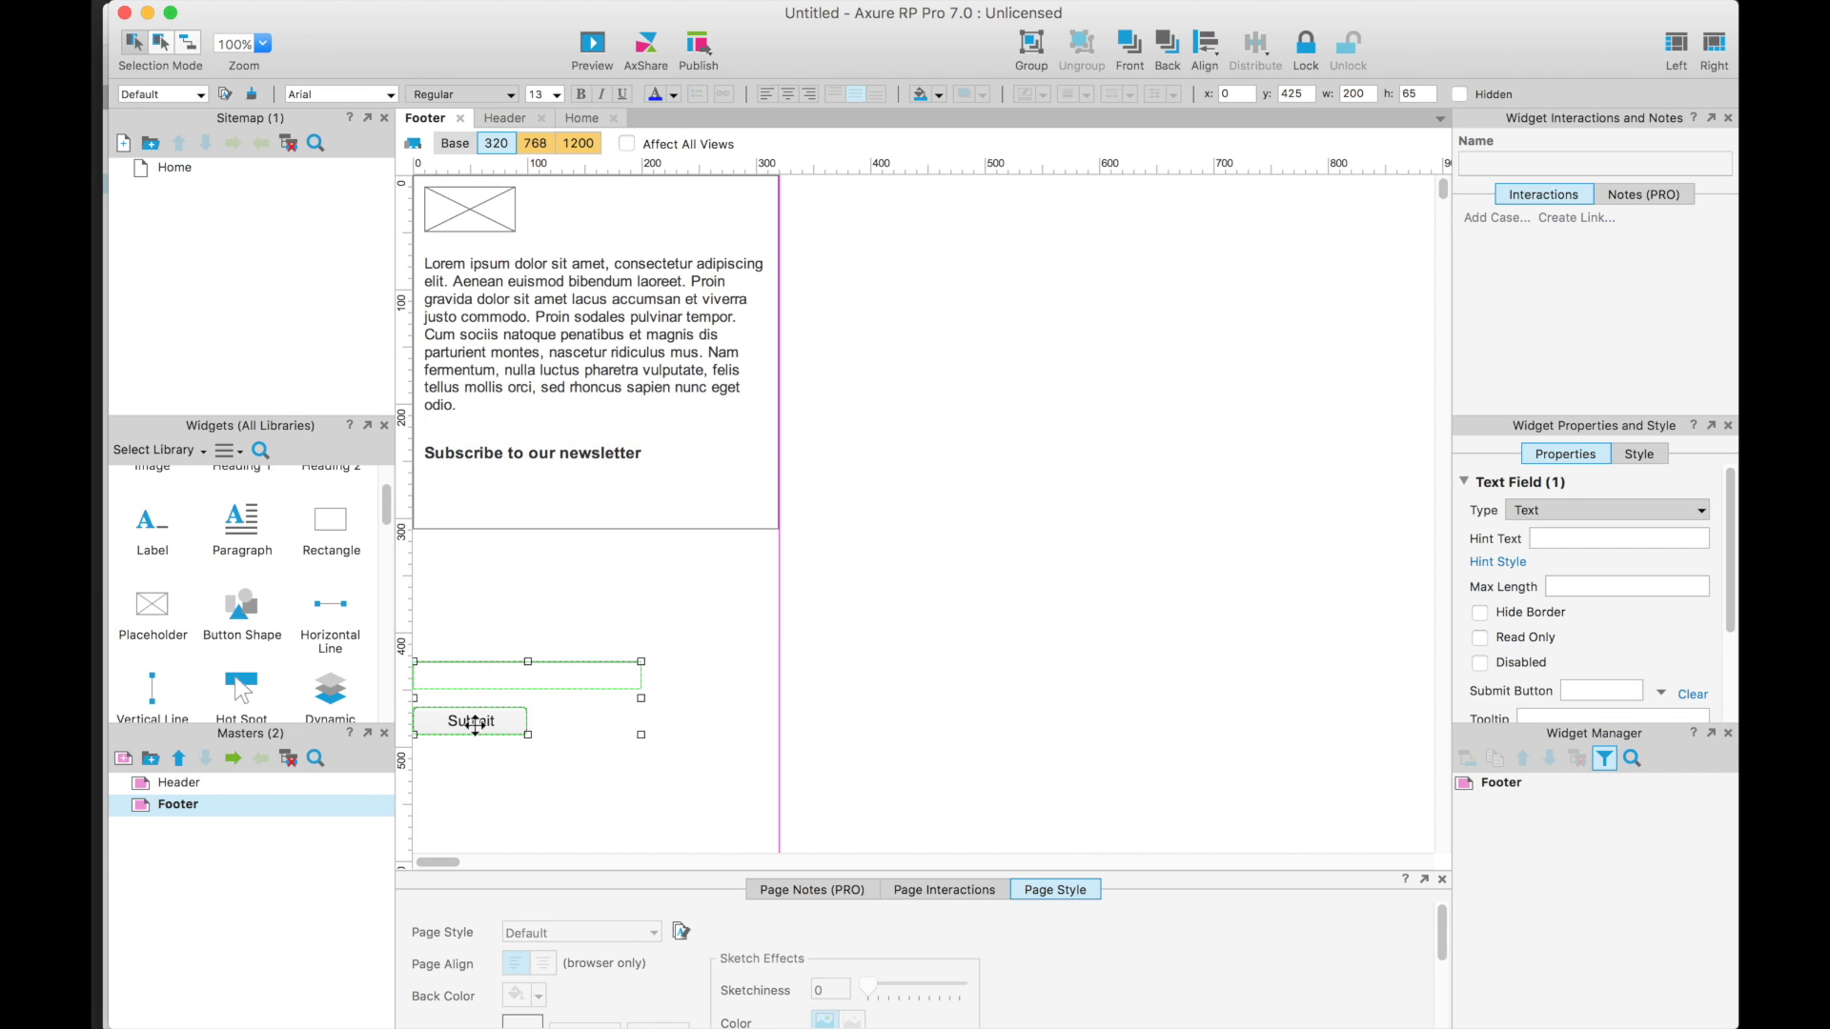
{"action": "left_click_drag", "start_coordinate": [499, 666], "coordinate": [714, 506]}
{"action": "left_click", "coordinate": [500, 574]}
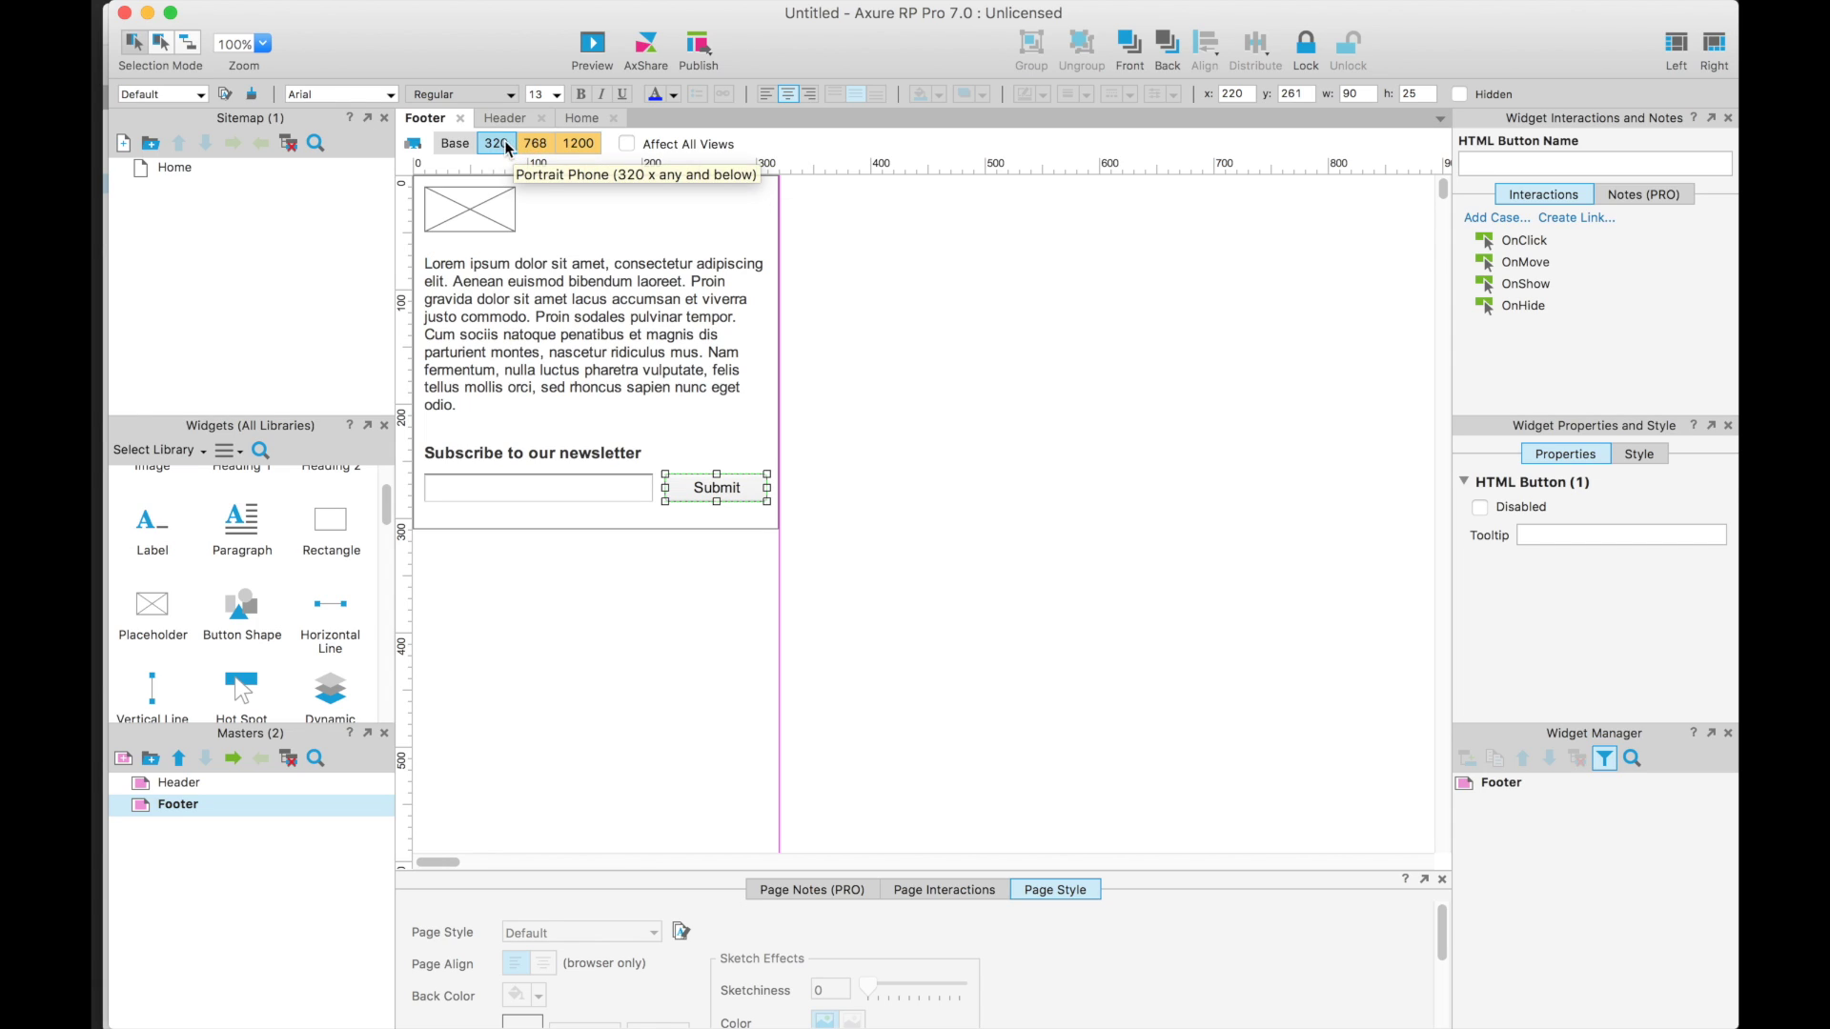
- Change the Submit button's text to "Subscribe" in the Footer's 320 view
{"action": "double_click", "coordinate": [731, 489]}
{"action": "type", "text": "Subscribe"}
{"action": "left_click", "coordinate": [1022, 499]}
- Compare the newsletter heading, text field and Subscribe button across the Footer's 768, 1200, Base and 320 views
{"action": "left_click", "coordinate": [521, 148]}
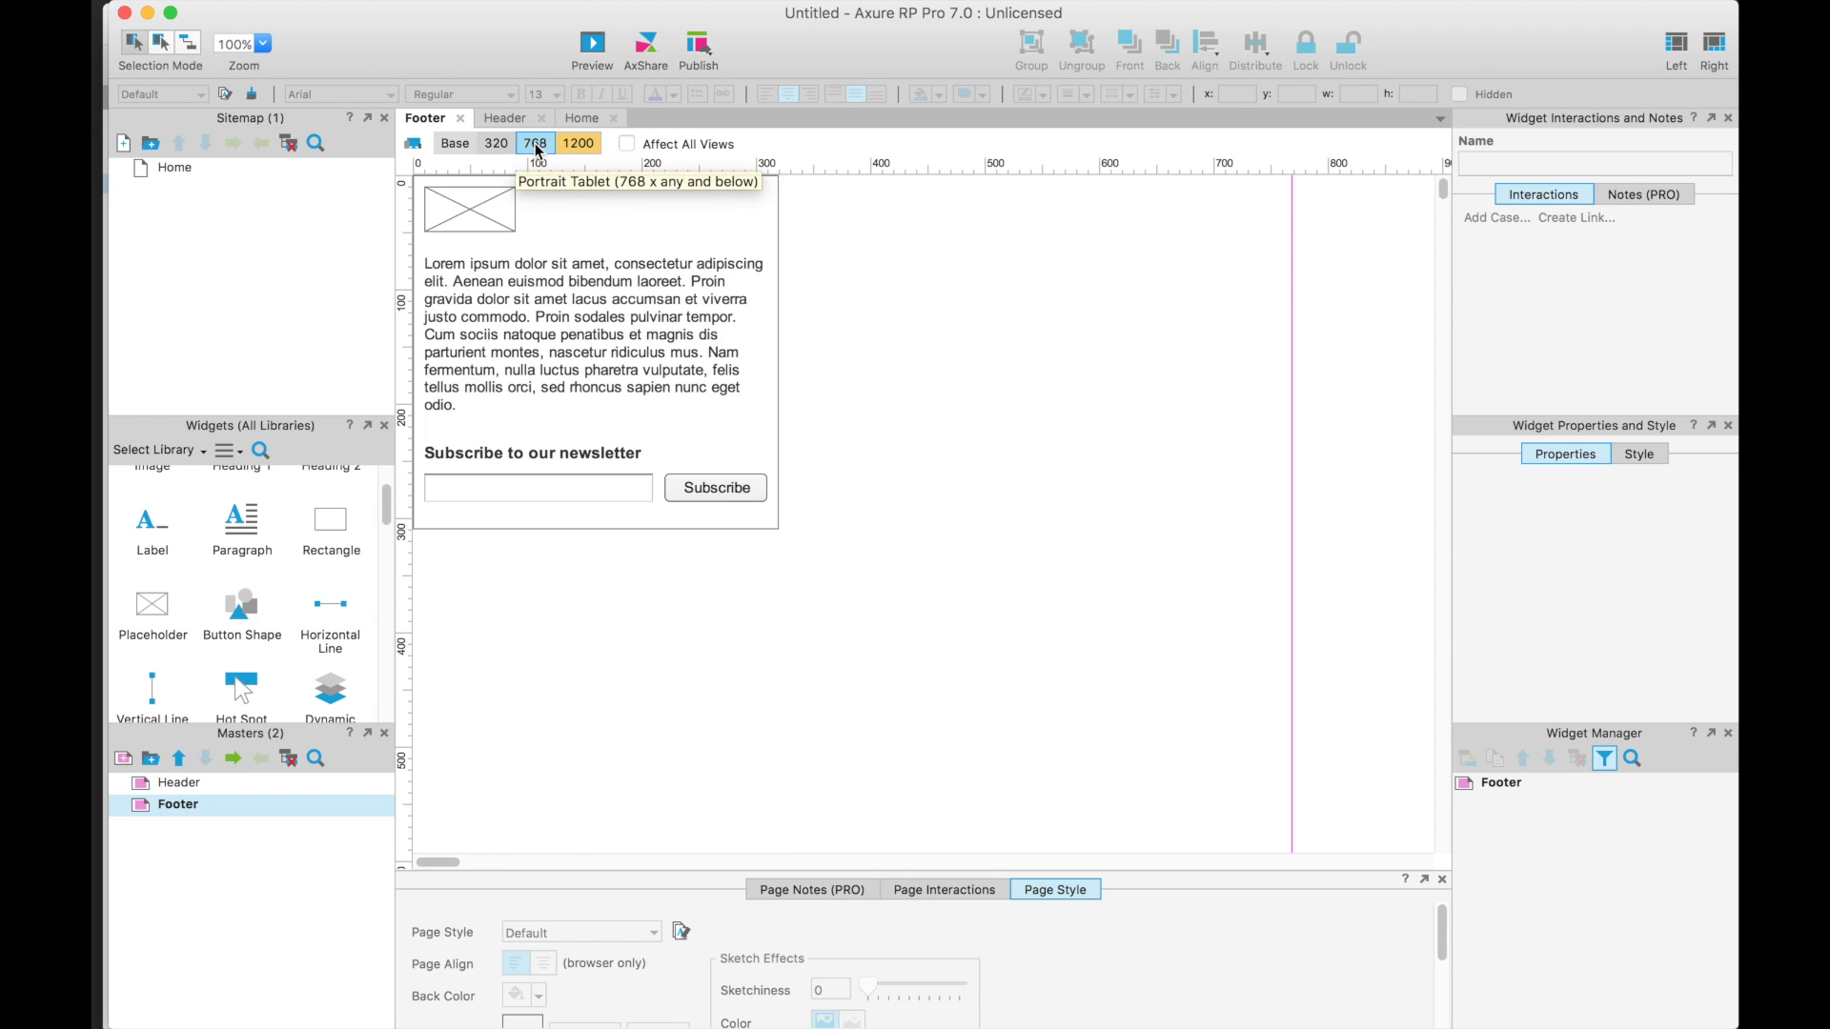
{"action": "left_click", "coordinate": [579, 143]}
{"action": "left_click", "coordinate": [452, 148]}
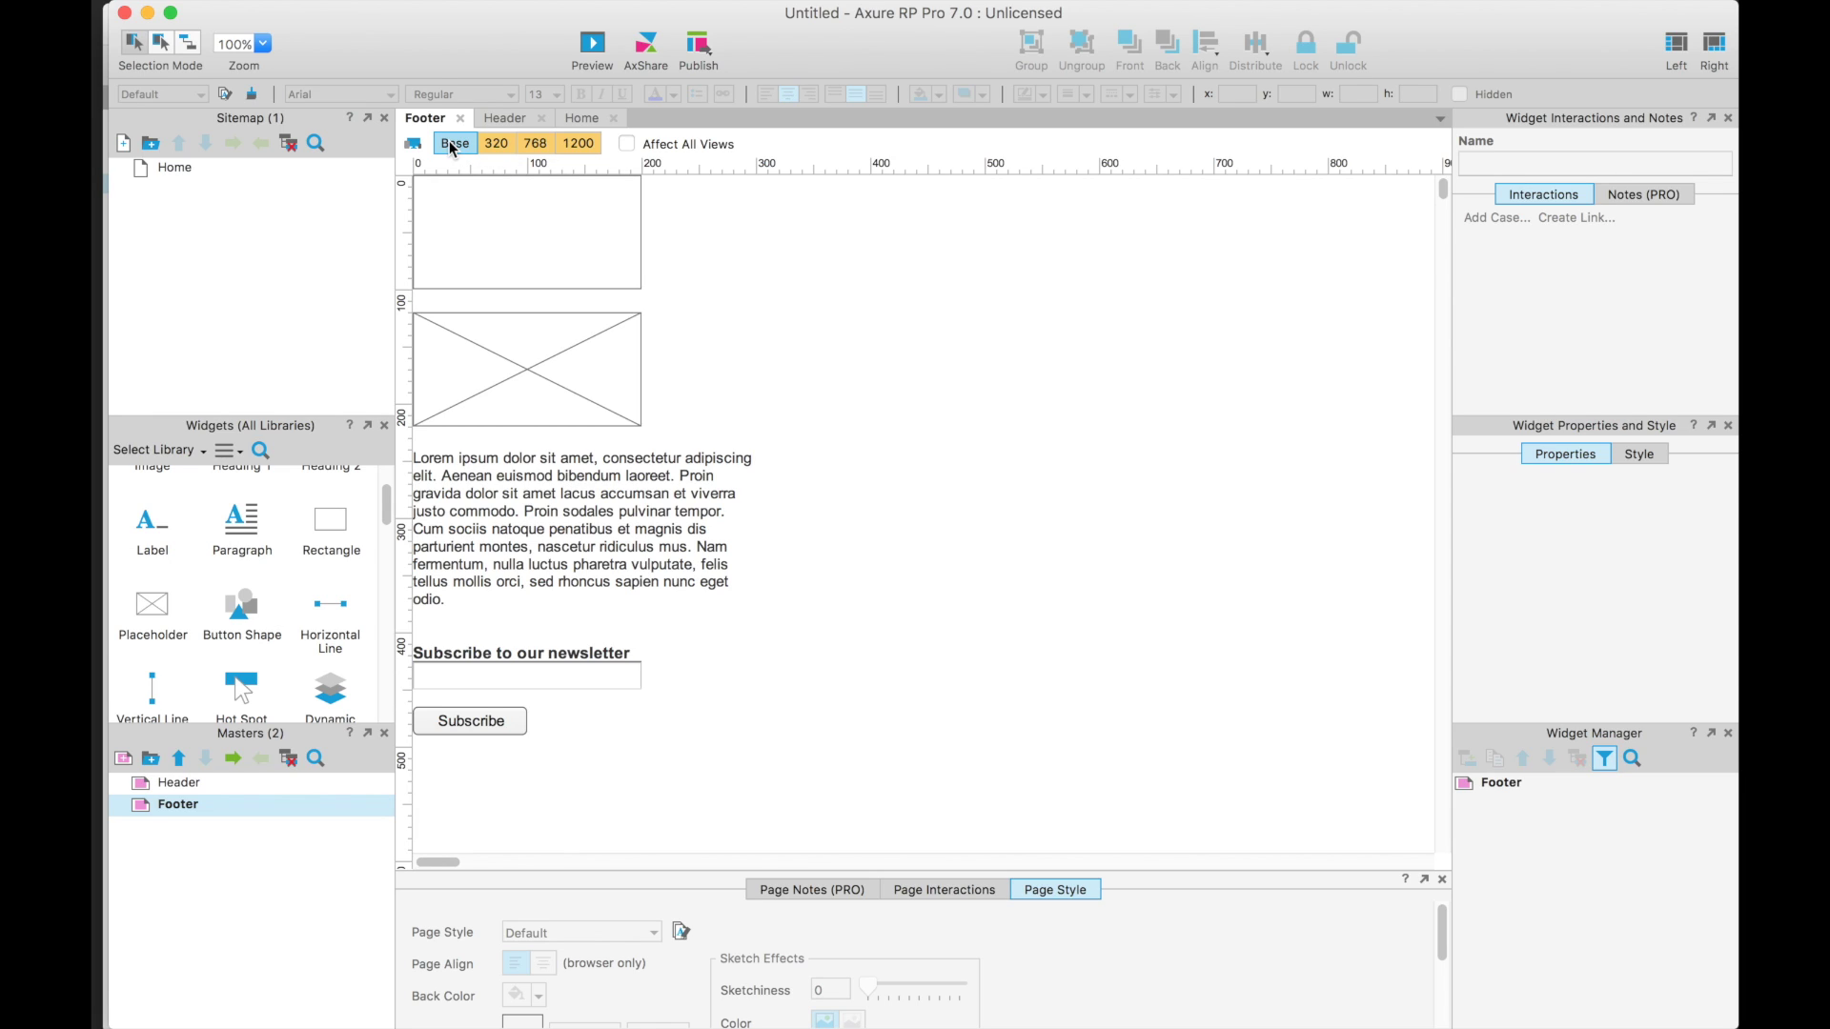
{"action": "left_click", "coordinate": [495, 143]}
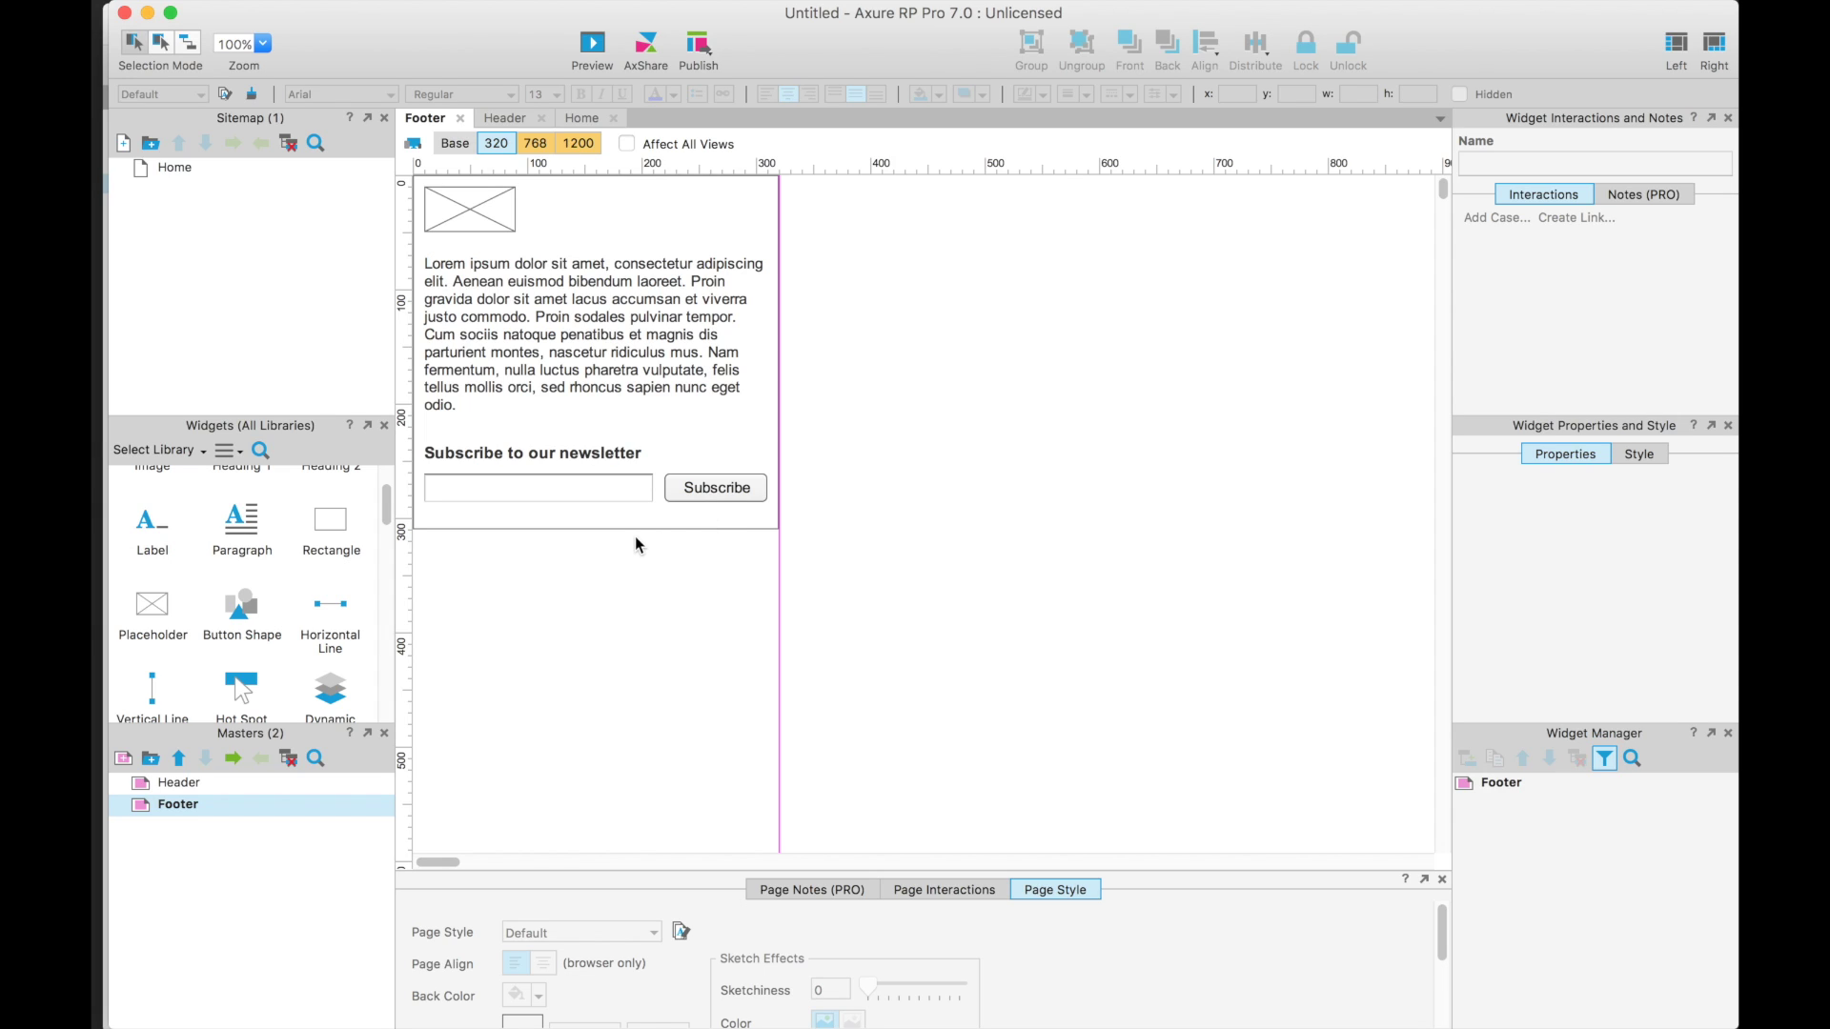
- Widen the Footer's background rectangle to 770 in the 768 view
{"action": "left_click", "coordinate": [535, 143]}
{"action": "left_click", "coordinate": [767, 267]}
{"action": "left_click_drag", "start_coordinate": [778, 352], "coordinate": [1290, 352]}
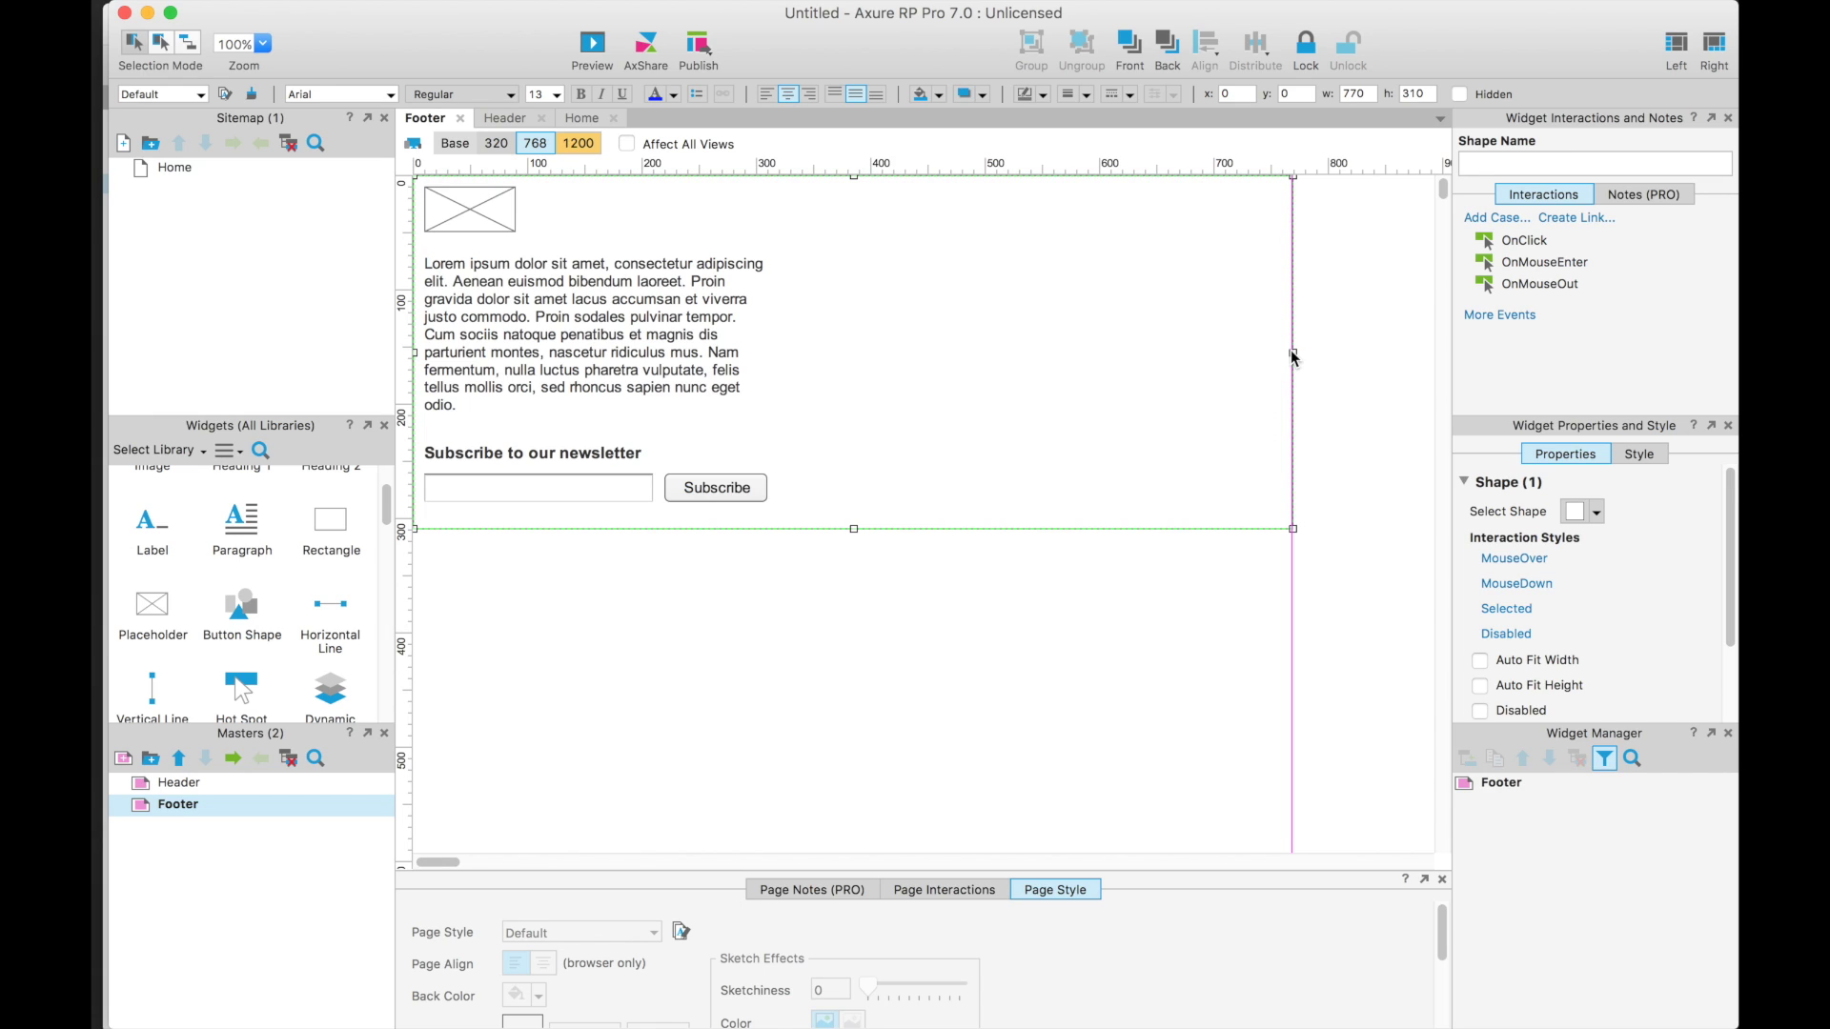
- Move the newsletter heading, text field and Subscribe button together to the right of the paragraph in the 768 view
{"action": "left_click", "coordinate": [565, 457]}
{"action": "left_click", "coordinate": [547, 488], "text": "shift"}
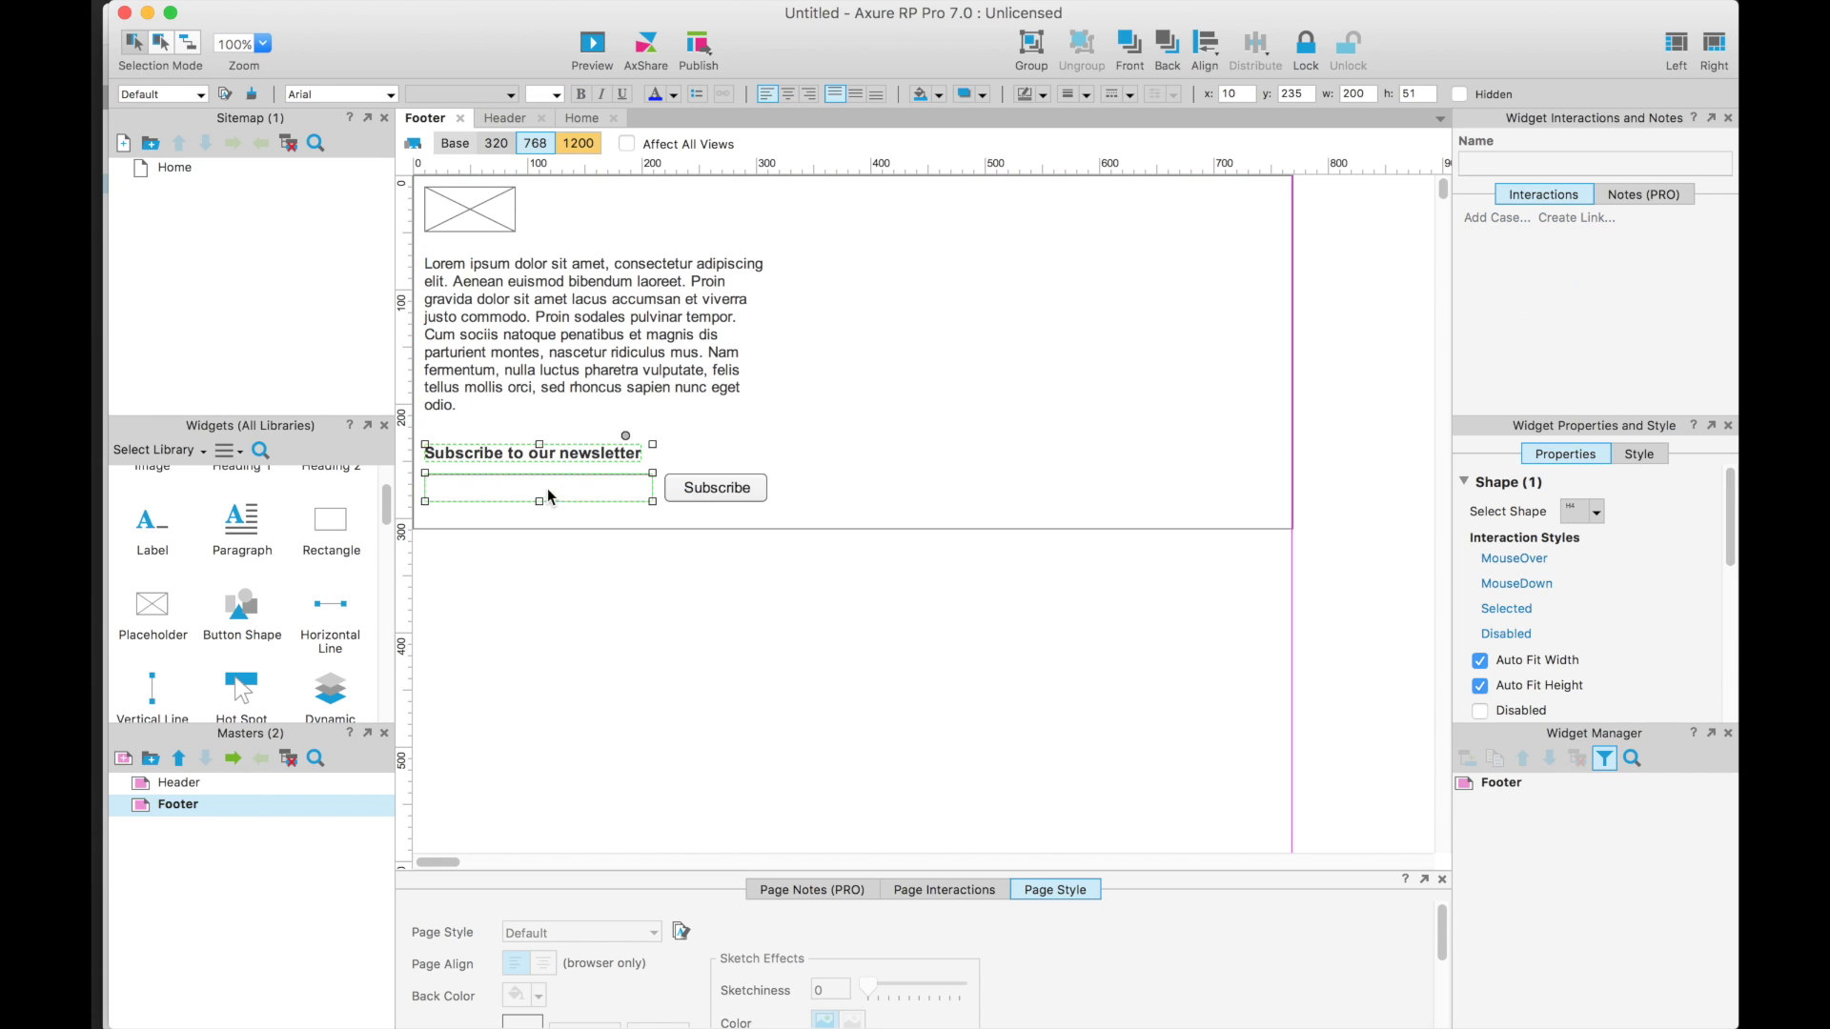
{"action": "left_click", "coordinate": [702, 497], "text": "shift"}
{"action": "left_click_drag", "start_coordinate": [567, 462], "coordinate": [1072, 263]}
- Widen the Footer paragraph and reduce the background rectangle's height to 220 in the 768 view
{"action": "left_click", "coordinate": [760, 307]}
{"action": "left_click_drag", "start_coordinate": [767, 335], "coordinate": [820, 313]}
{"action": "left_click", "coordinate": [812, 524]}
{"action": "left_click_drag", "start_coordinate": [855, 529], "coordinate": [840, 422]}
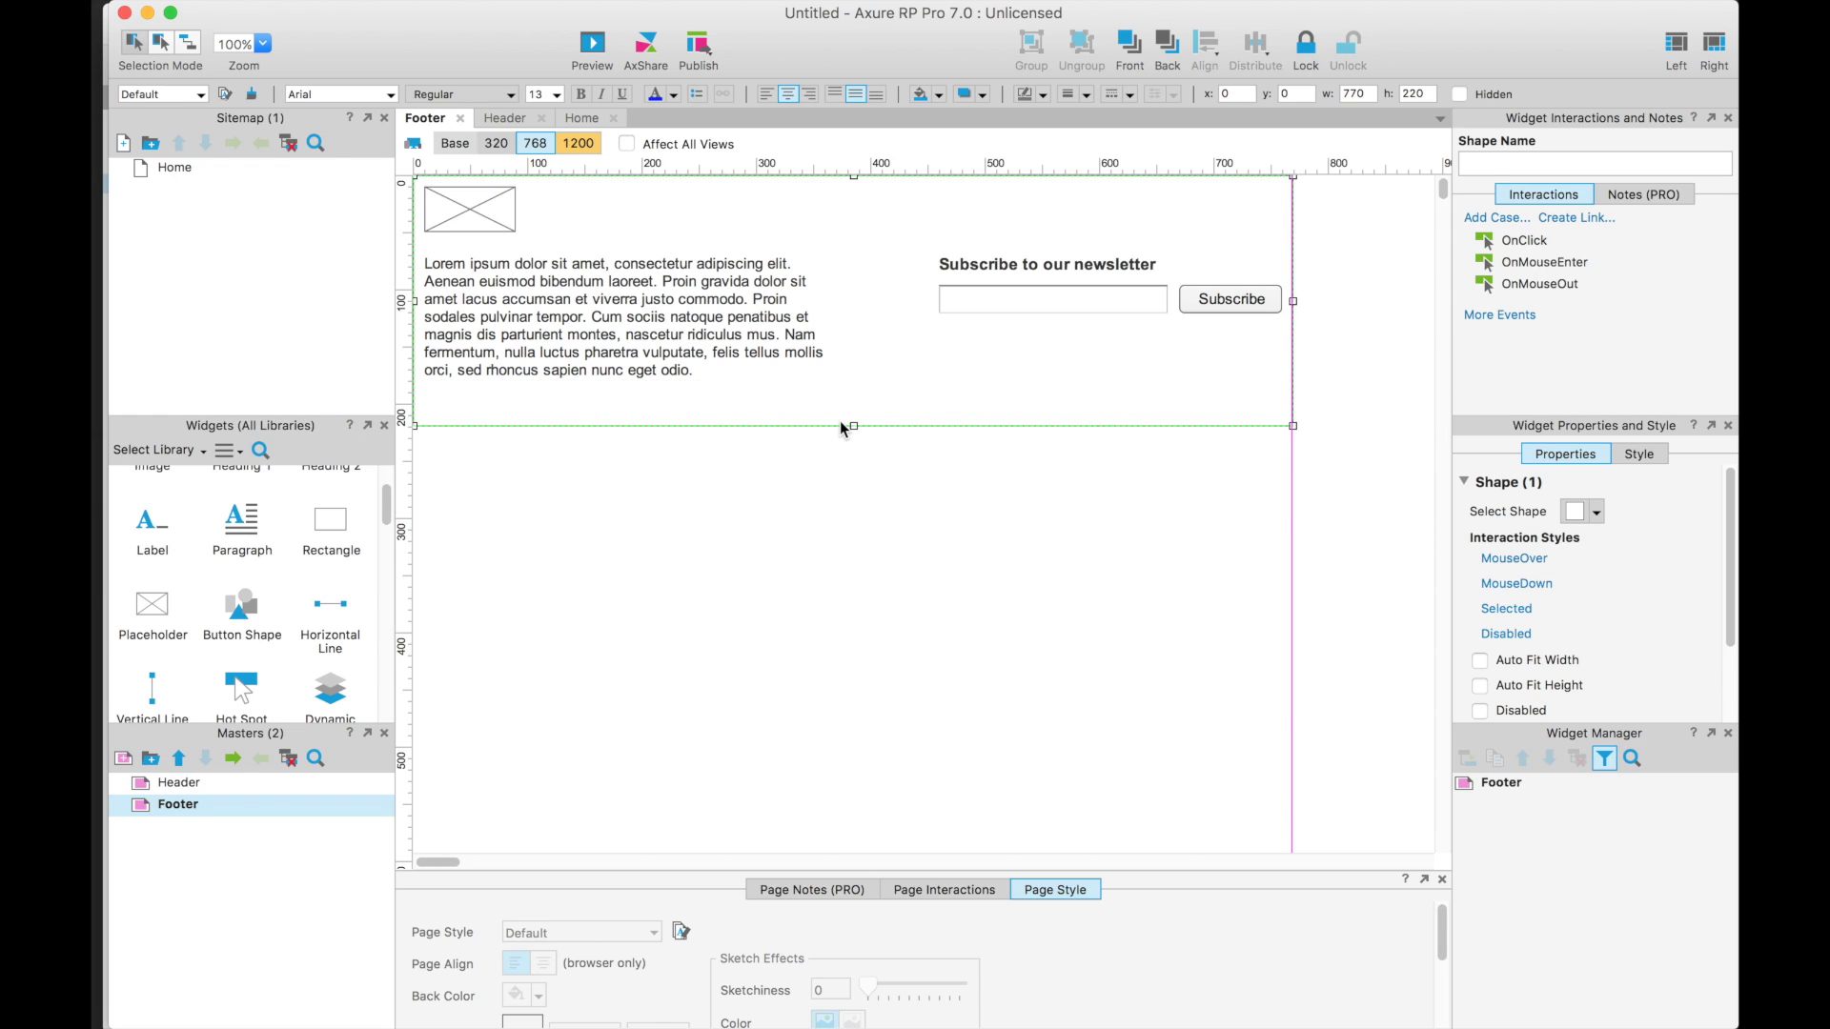
- Widen the Footer's background rectangle to 1200 in the 1200 view
{"action": "left_click", "coordinate": [578, 143]}
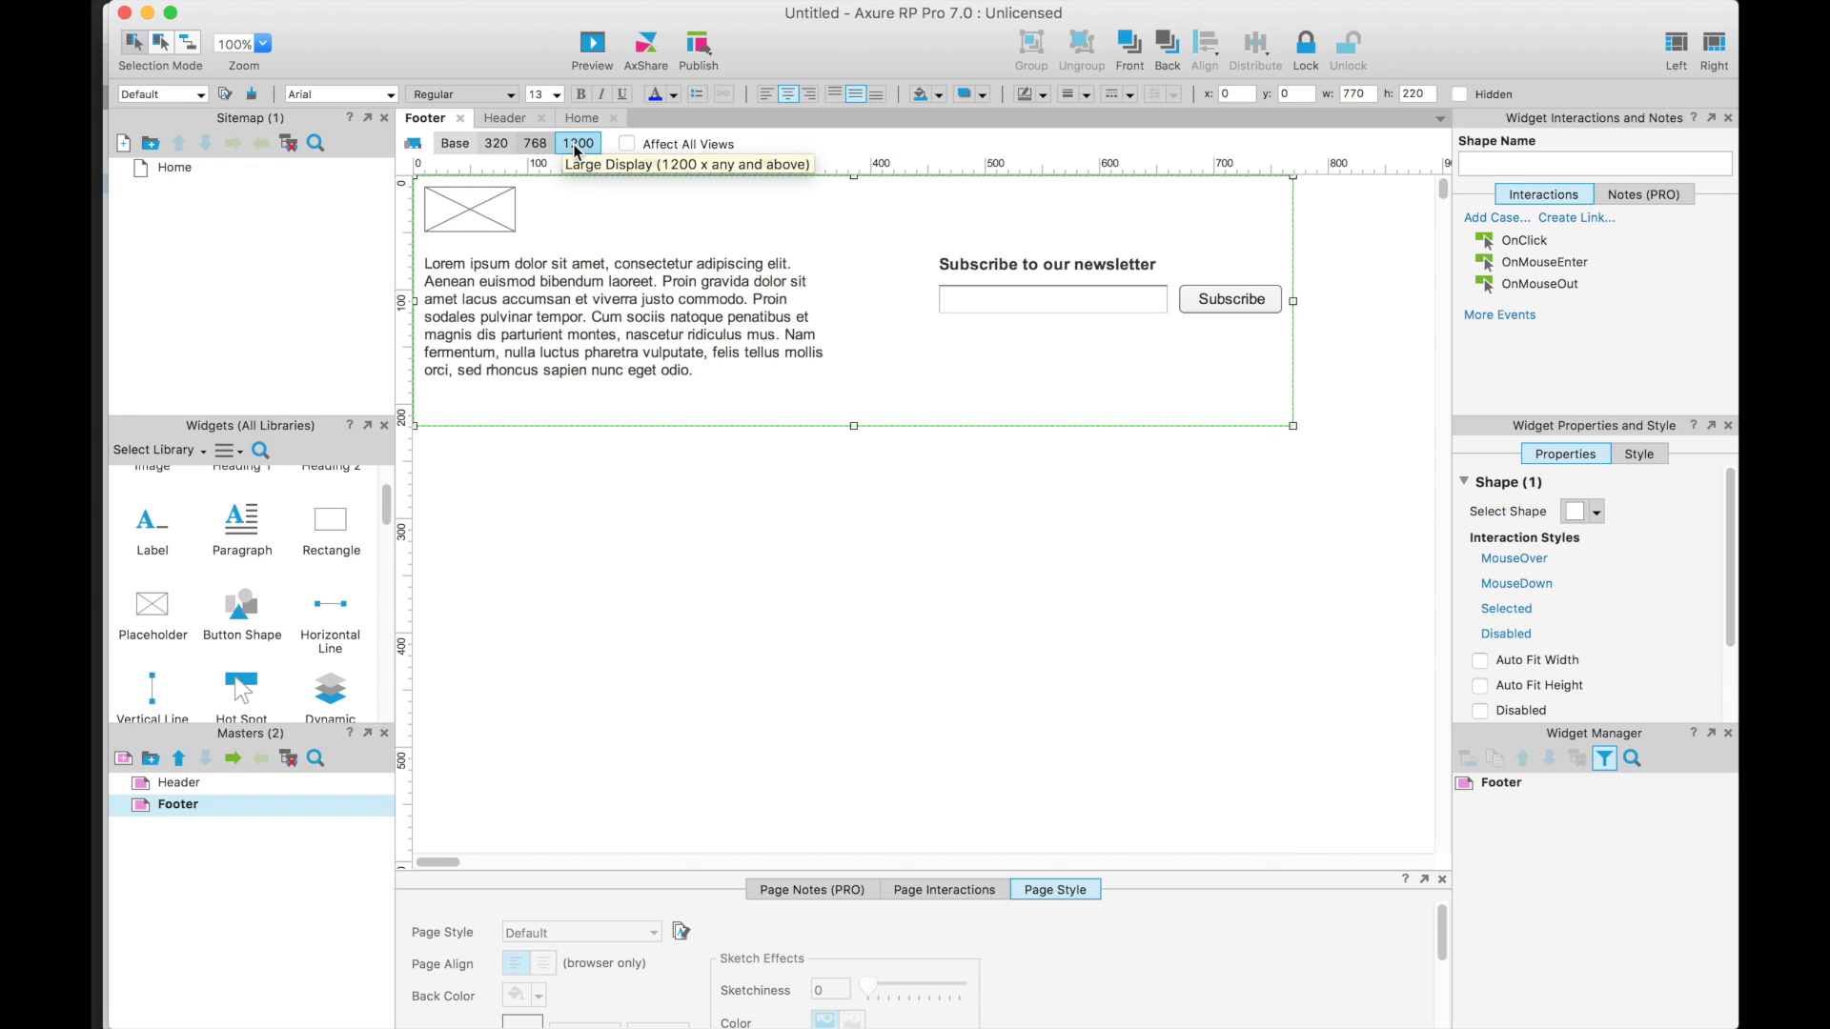
{"action": "scroll", "coordinate": [1394, 287], "scroll_direction": "right", "scroll_amount": 10}
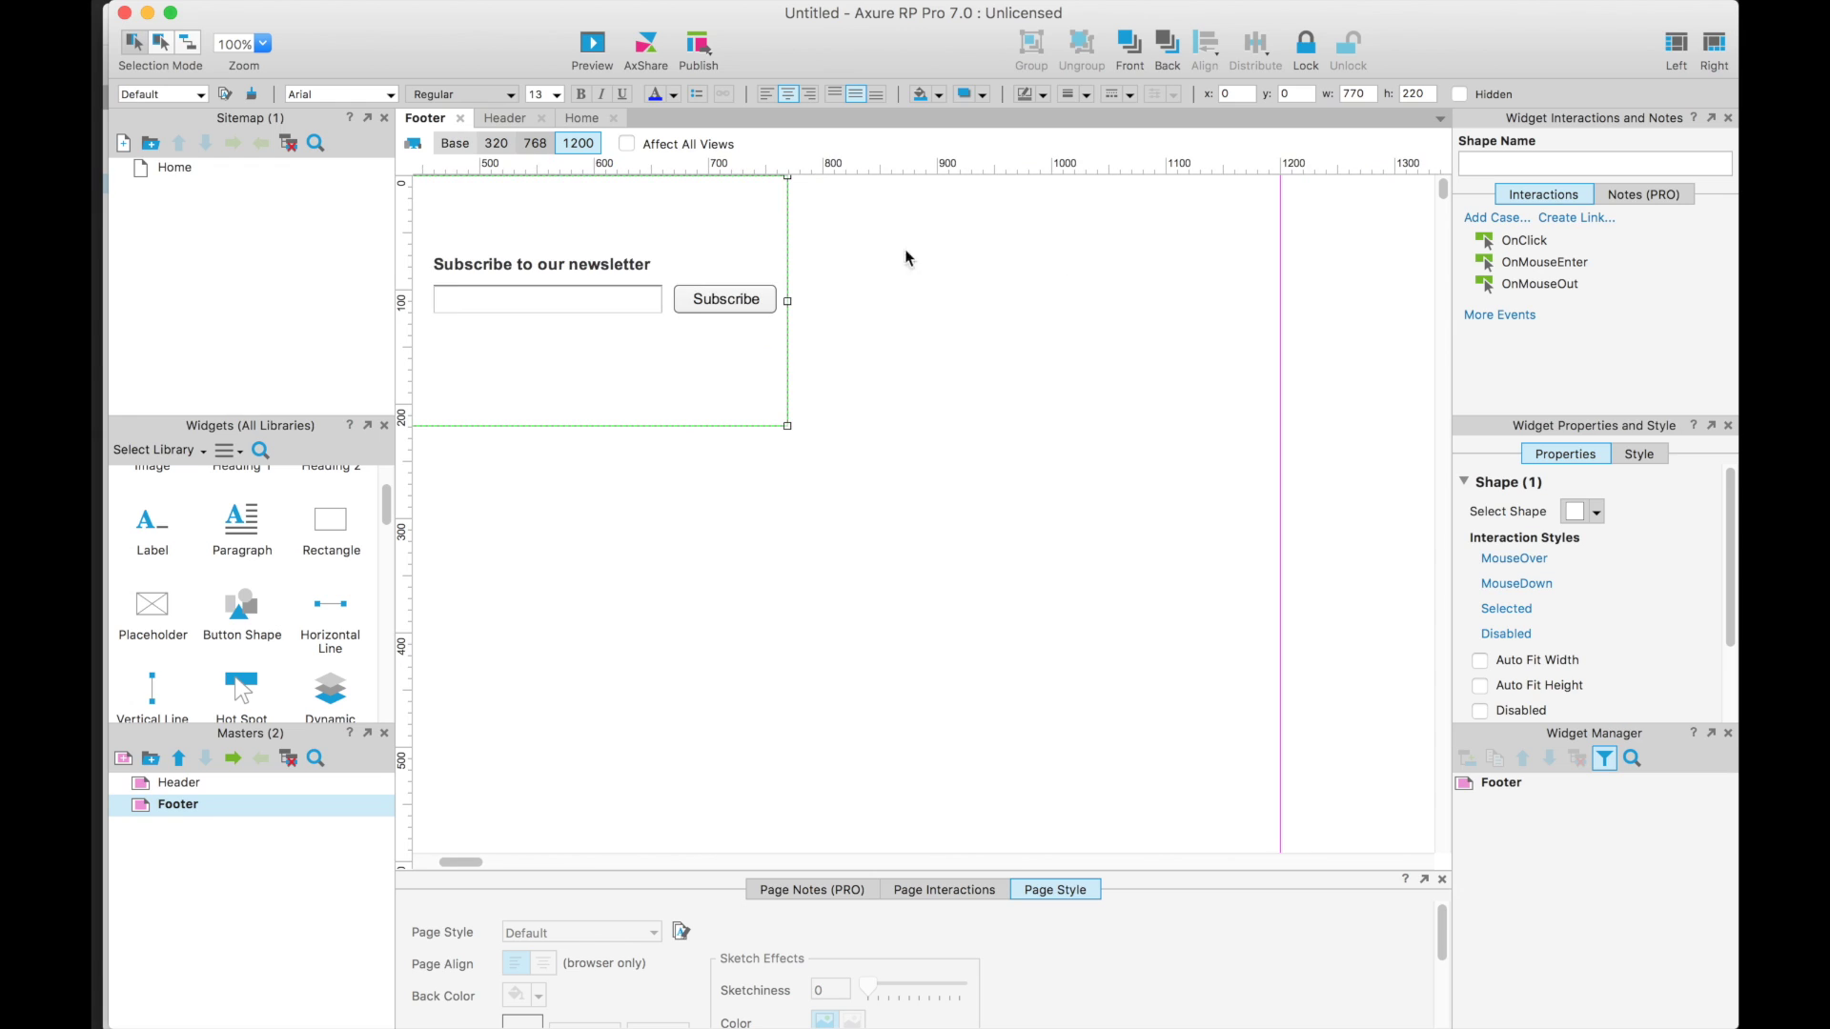
{"action": "left_click_drag", "start_coordinate": [780, 305], "coordinate": [1279, 295]}
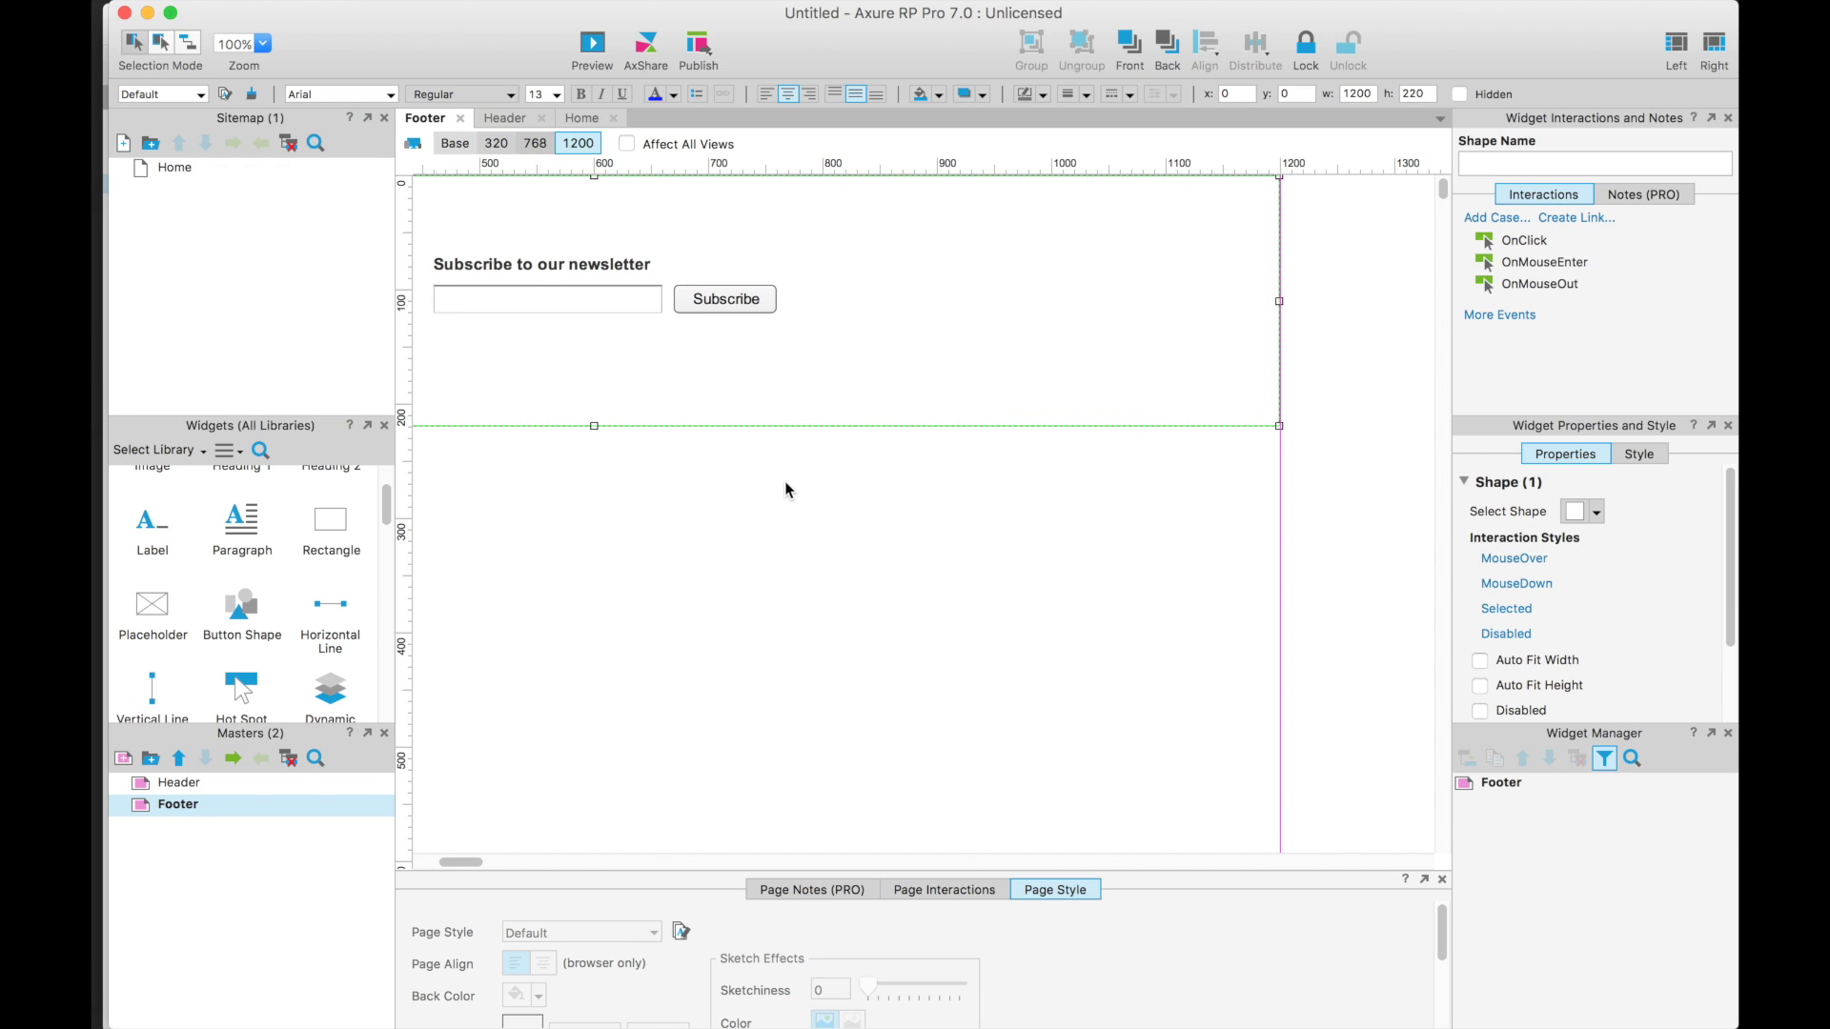
- Shift the newsletter widgets right to x 660, y 49 and widen the paragraph to 540 in the 1200 view
{"action": "scroll", "coordinate": [794, 486], "scroll_direction": "left", "scroll_amount": 12}
{"action": "left_click_drag", "start_coordinate": [943, 264], "coordinate": [1268, 246]}
{"action": "left_click", "coordinate": [1218, 303], "text": "shift"}
{"action": "left_click", "coordinate": [767, 329]}
{"action": "left_click_drag", "start_coordinate": [837, 318], "coordinate": [1044, 320]}
- Reposition the newsletter heading, text field and Subscribe button together at x 590, y 70 in the 1200 view
{"action": "scroll", "coordinate": [1044, 320], "scroll_direction": "right", "scroll_amount": 5}
{"action": "scroll", "coordinate": [953, 305], "scroll_direction": "right", "scroll_amount": 2}
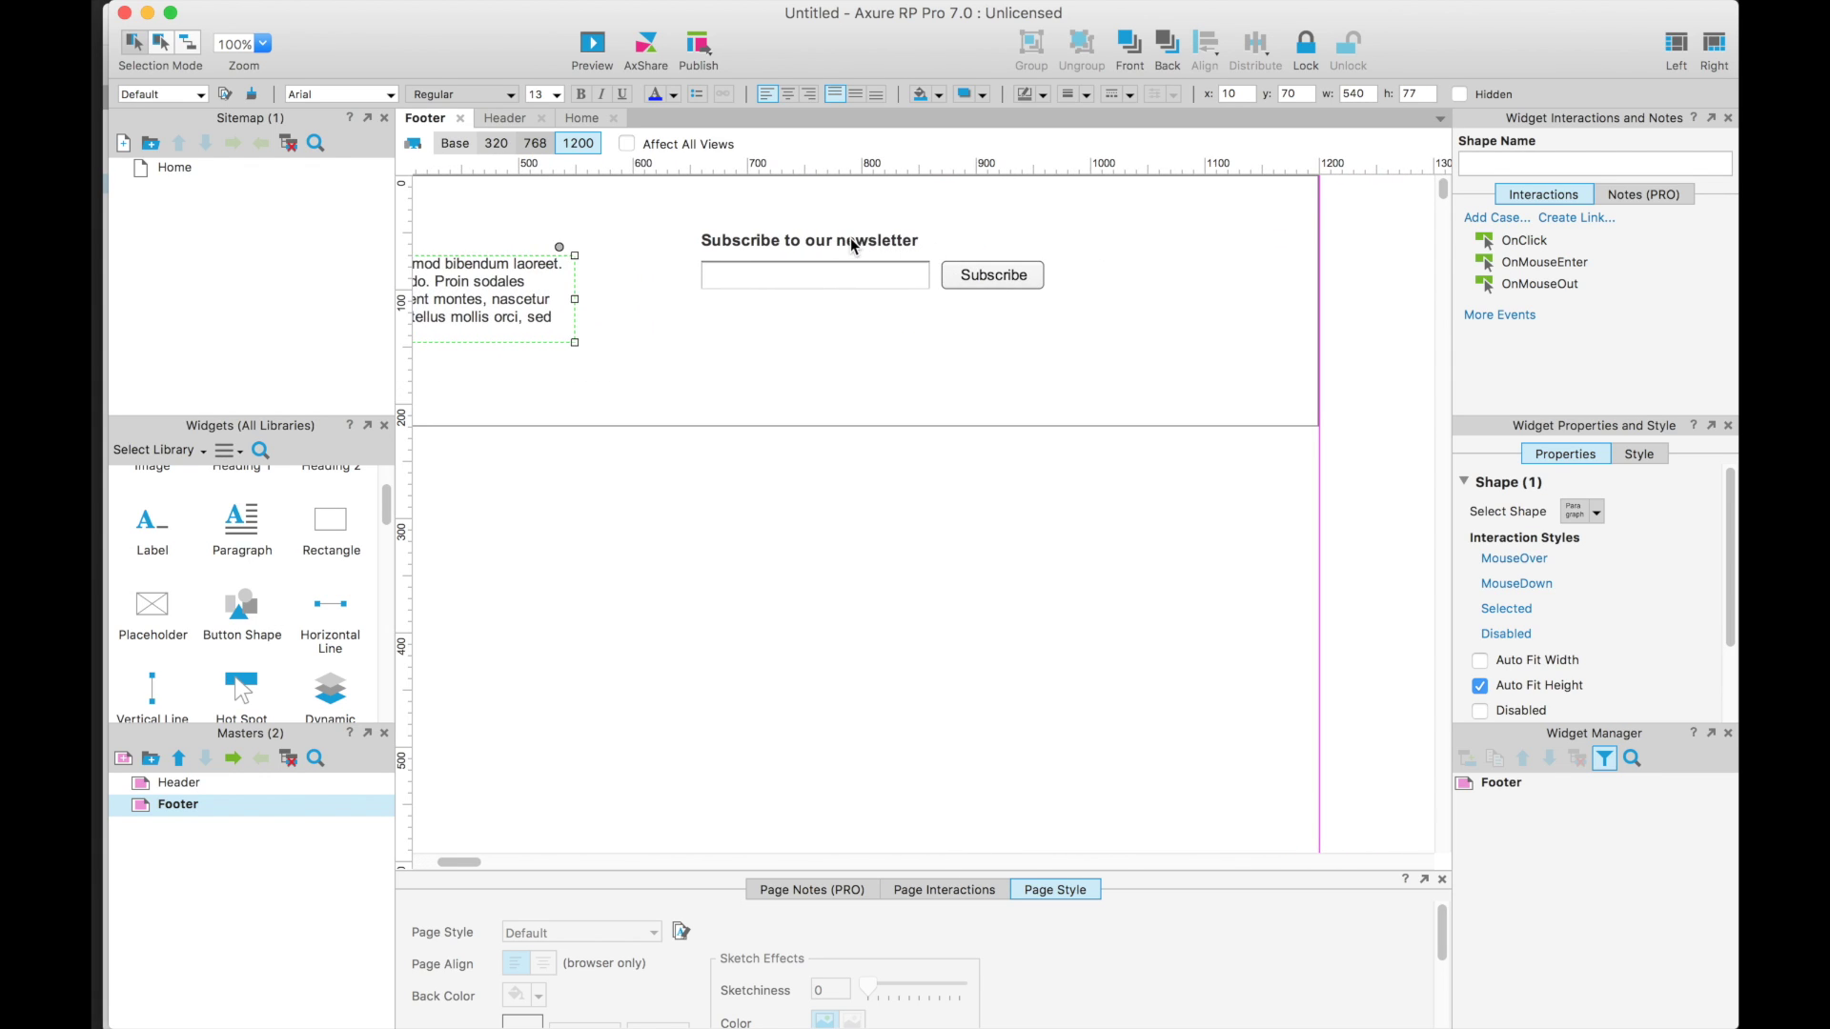
{"action": "left_click_drag", "start_coordinate": [693, 222], "coordinate": [1003, 284]}
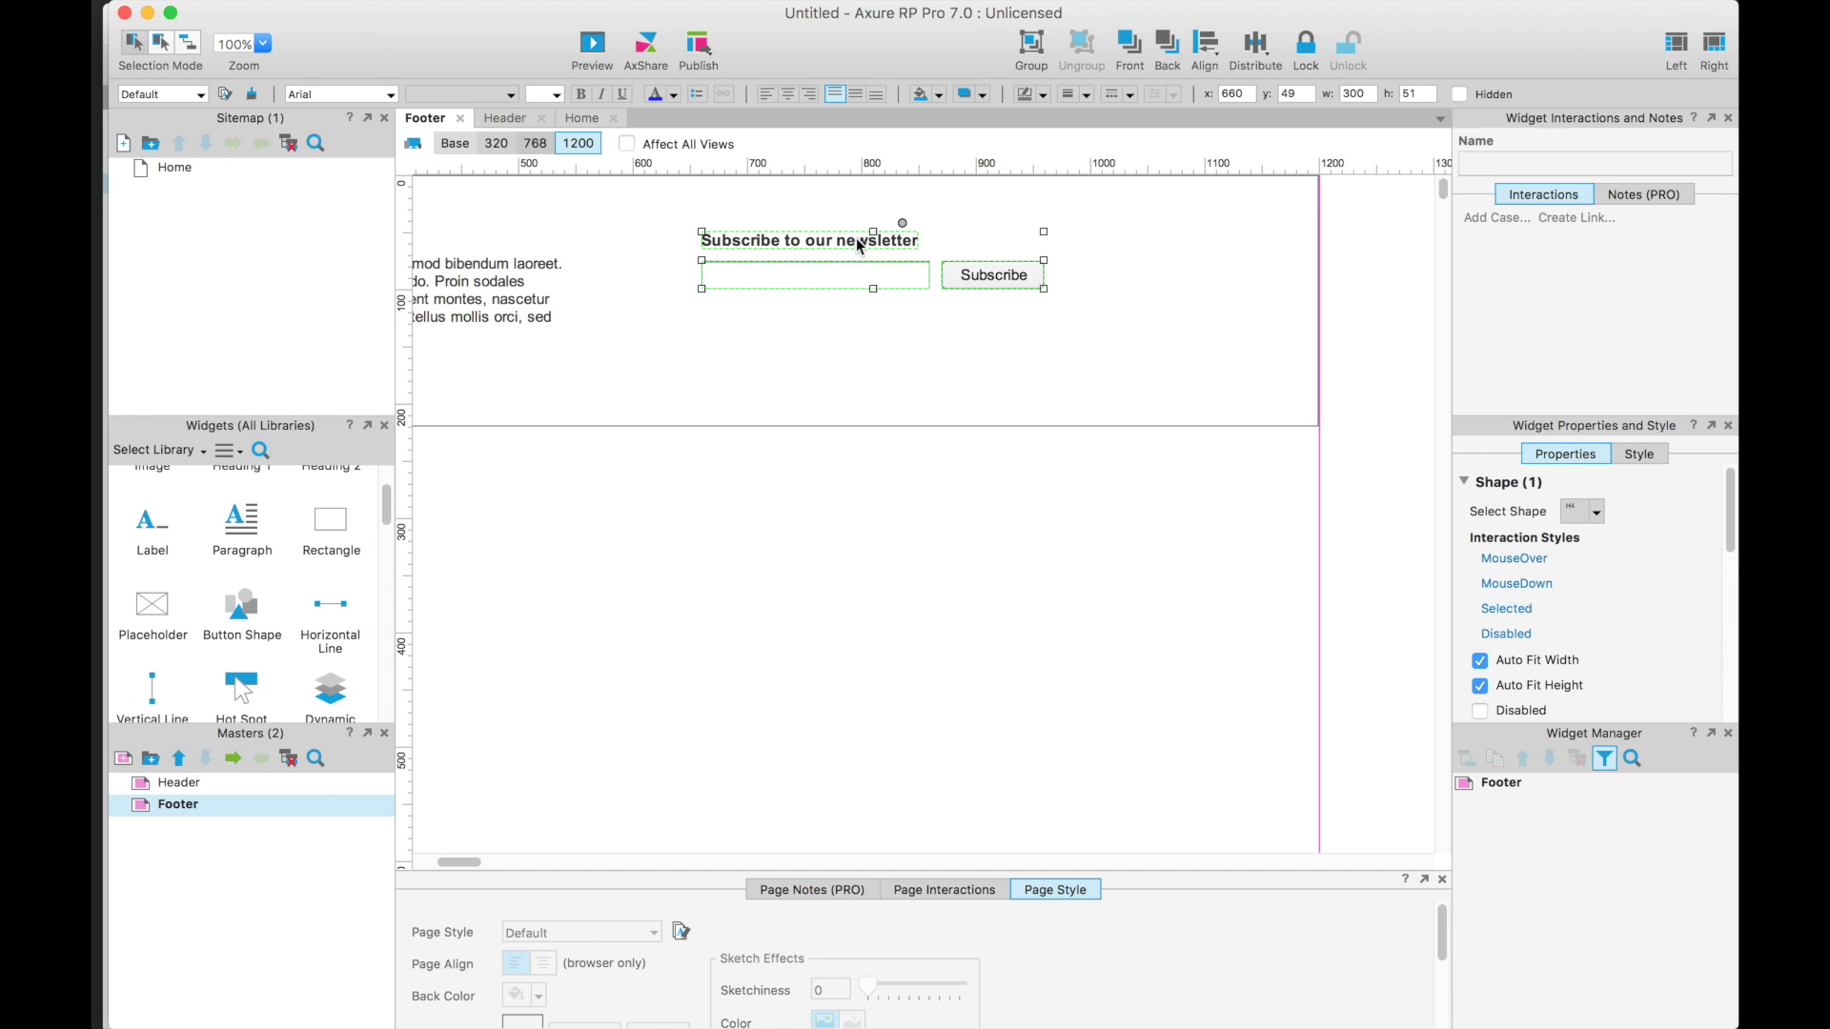
{"action": "left_click_drag", "start_coordinate": [860, 246], "coordinate": [777, 261]}
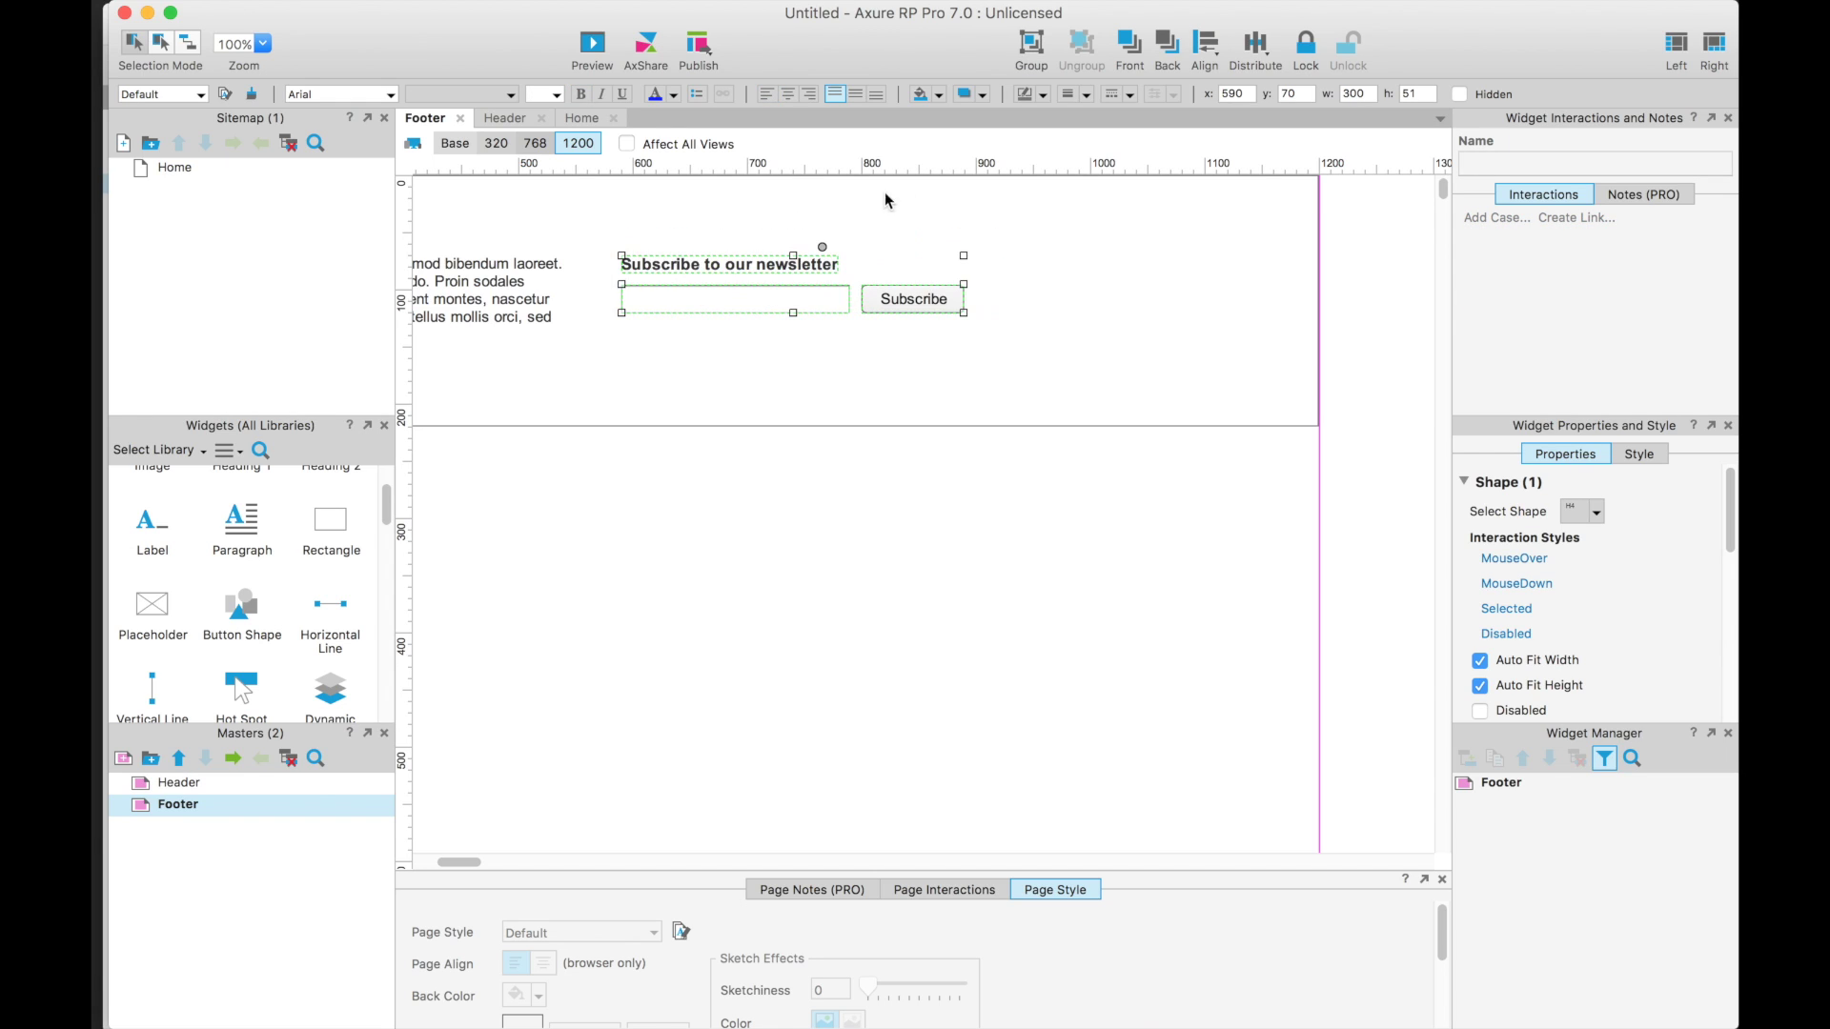
- Move the Subscribe button to x 1030, y 95 and widen the newsletter text field to 420 in the 1200 view
{"action": "left_click", "coordinate": [943, 302]}
{"action": "left_click_drag", "start_coordinate": [943, 302], "coordinate": [1199, 289]}
{"action": "left_click", "coordinate": [795, 295]}
{"action": "left_click_drag", "start_coordinate": [849, 299], "coordinate": [1101, 300]}
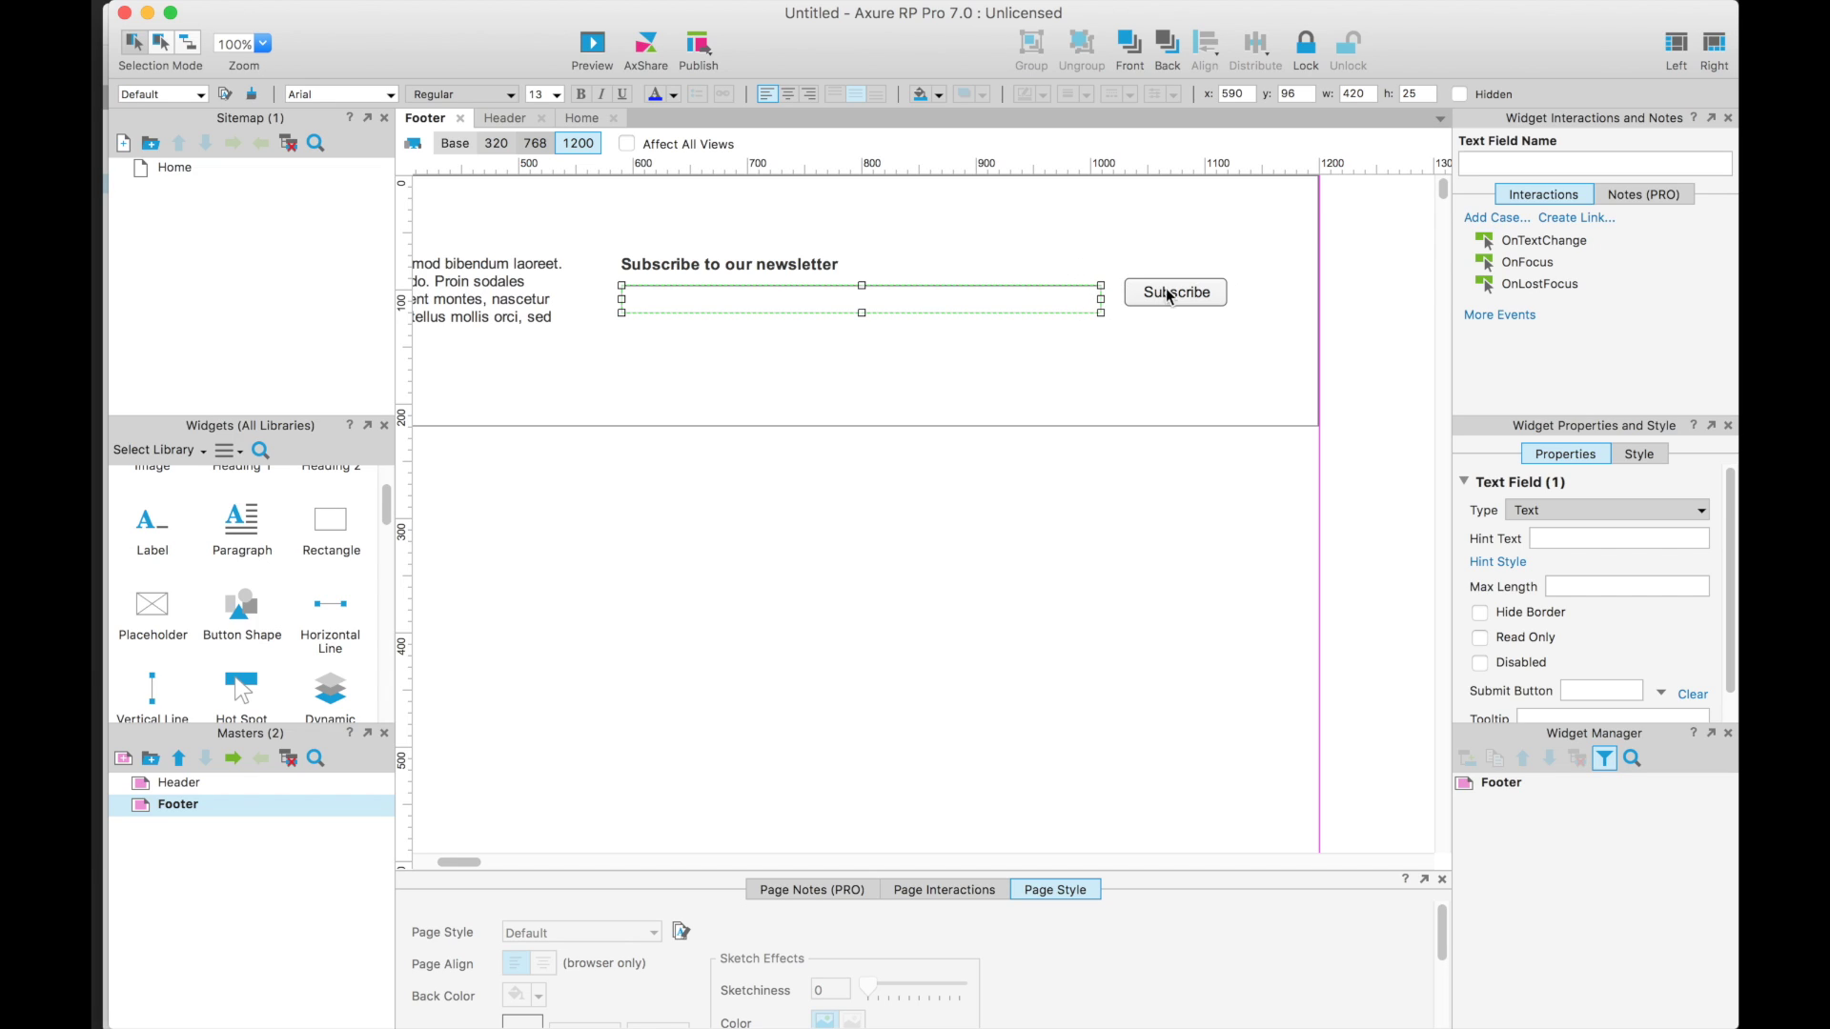
{"action": "left_click", "coordinate": [1167, 288]}
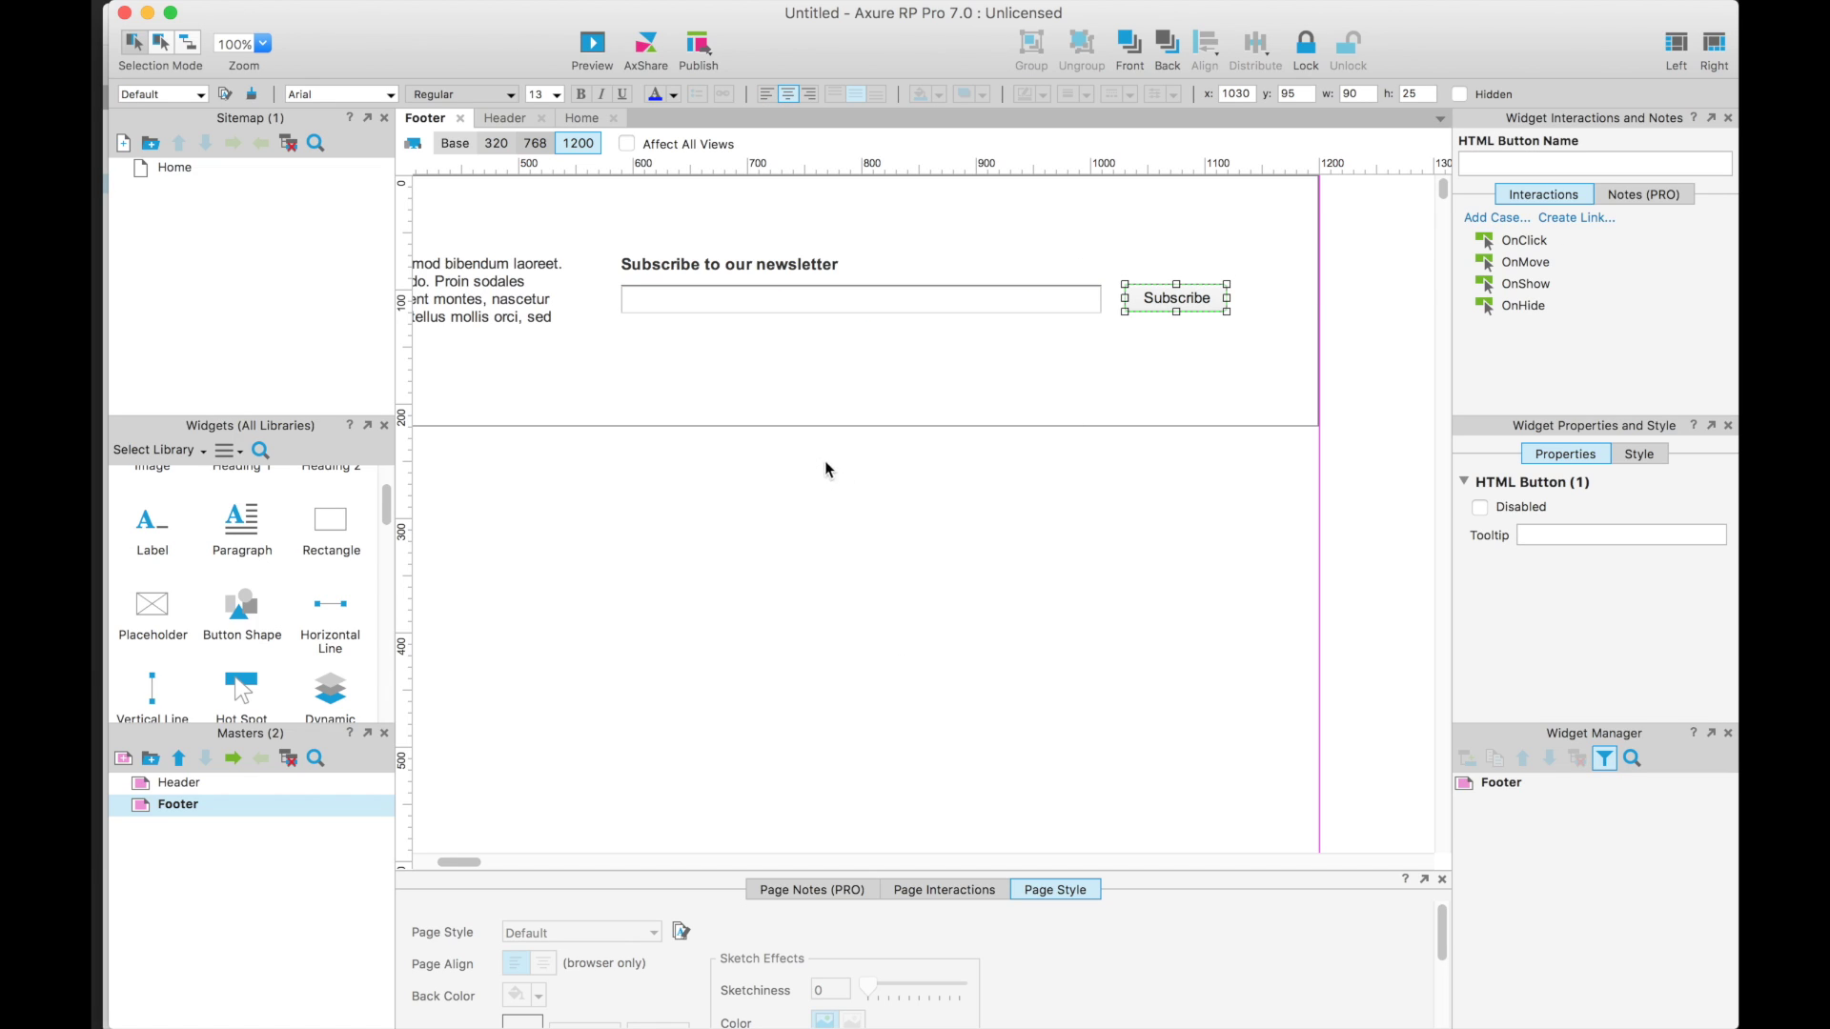
- Reduce the Footer background rectangle's height to 160 in the 1200 view
{"action": "left_click", "coordinate": [763, 418]}
{"action": "left_click_drag", "start_coordinate": [633, 425], "coordinate": [634, 359]}
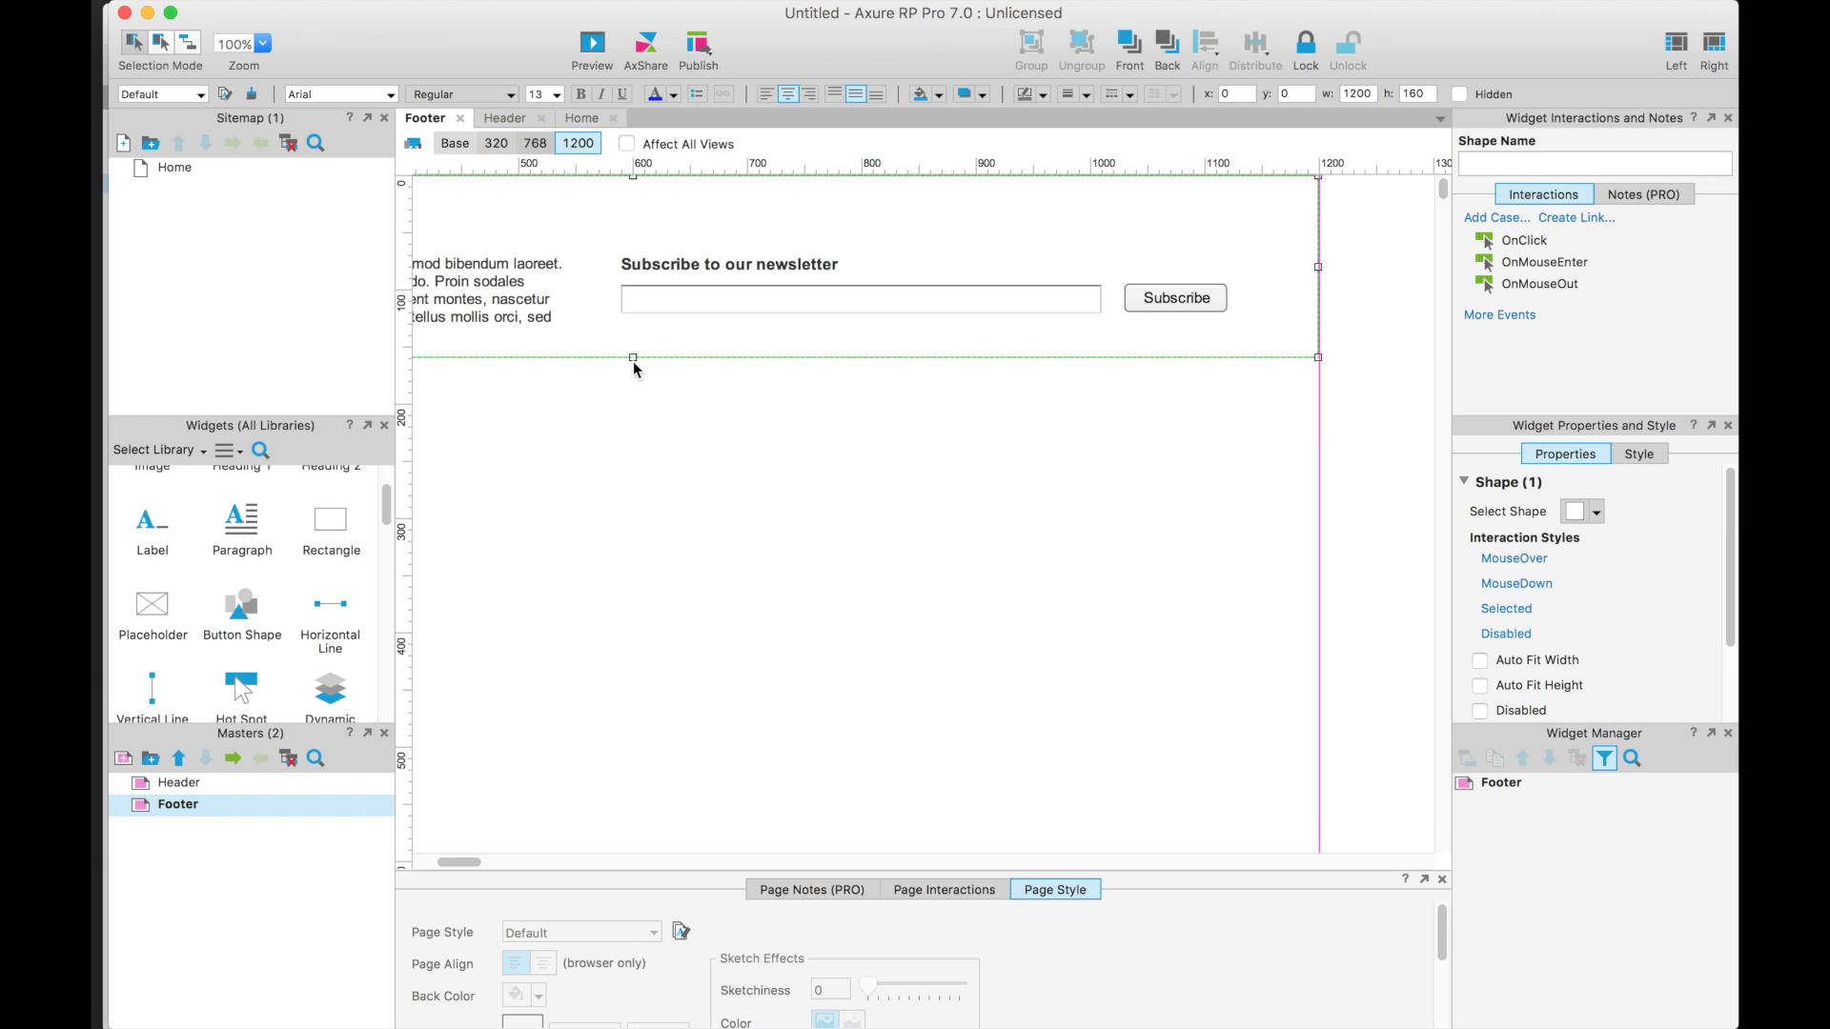
{"action": "scroll", "coordinate": [747, 477], "scroll_direction": "left", "scroll_amount": 10}
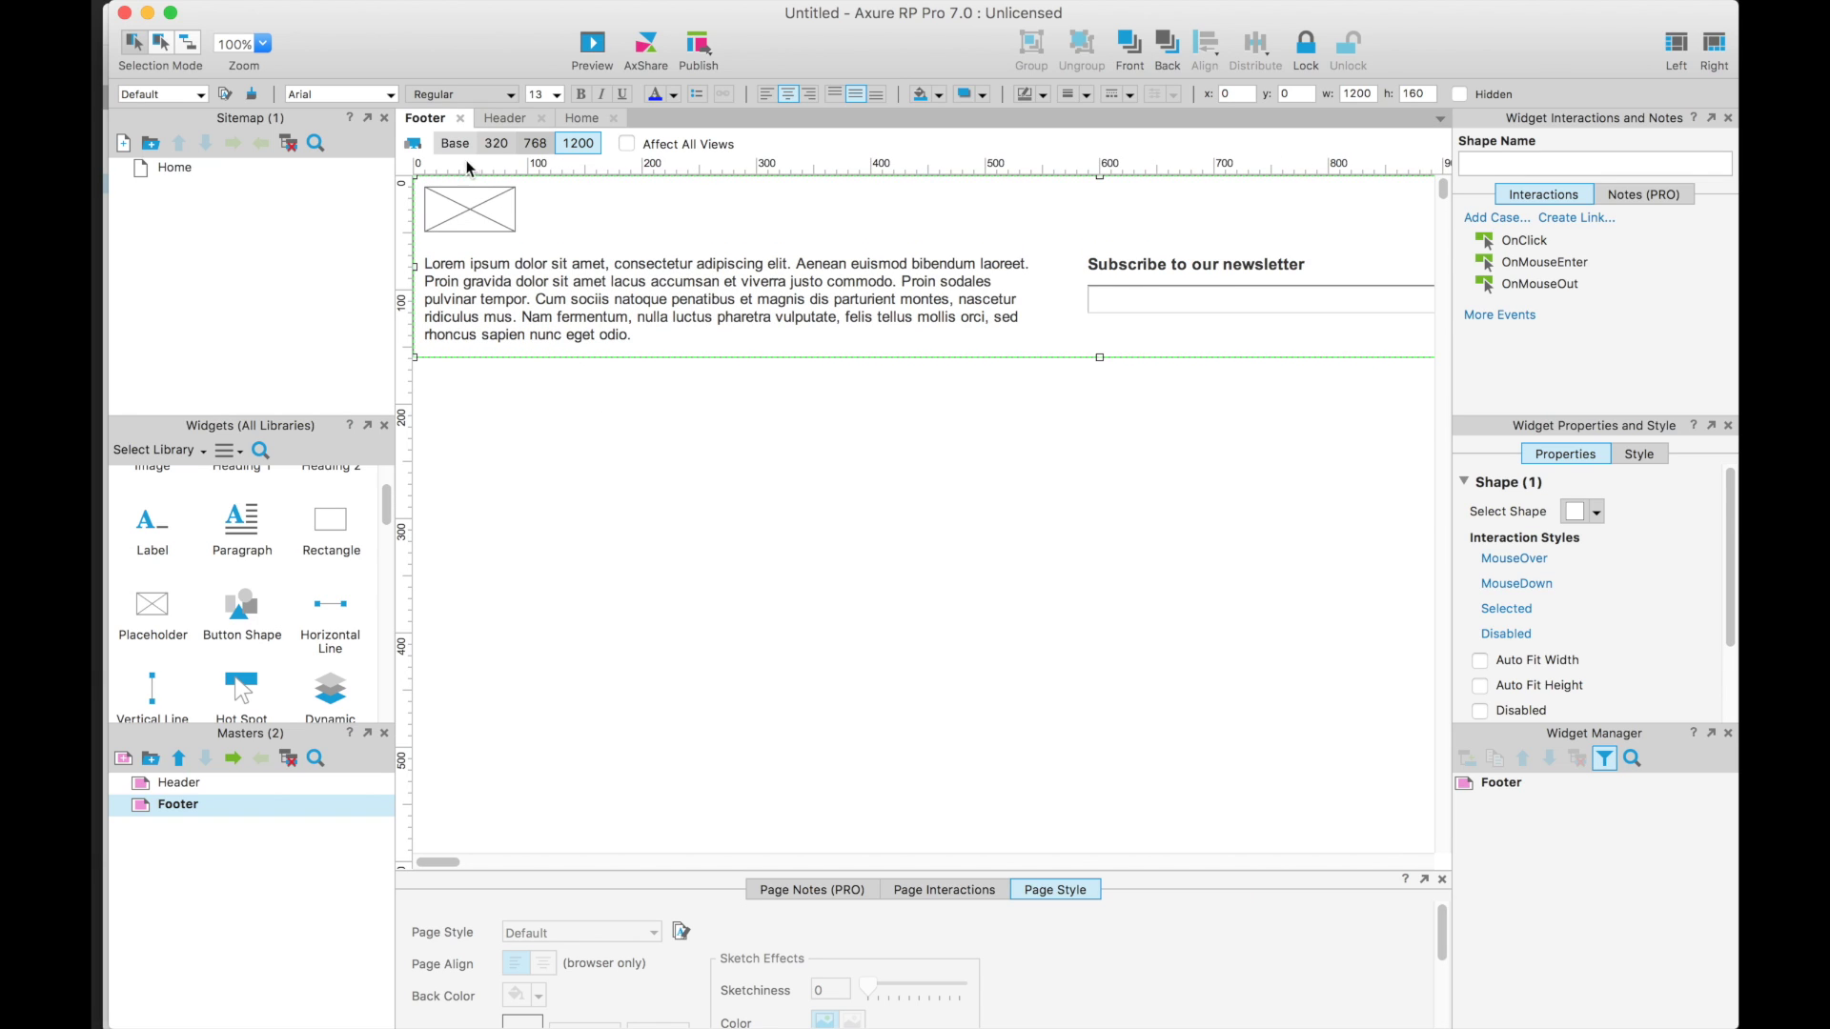
- Review the finished Footer layouts in the 320, 768, 1200 and Base views
{"action": "left_click", "coordinate": [494, 144]}
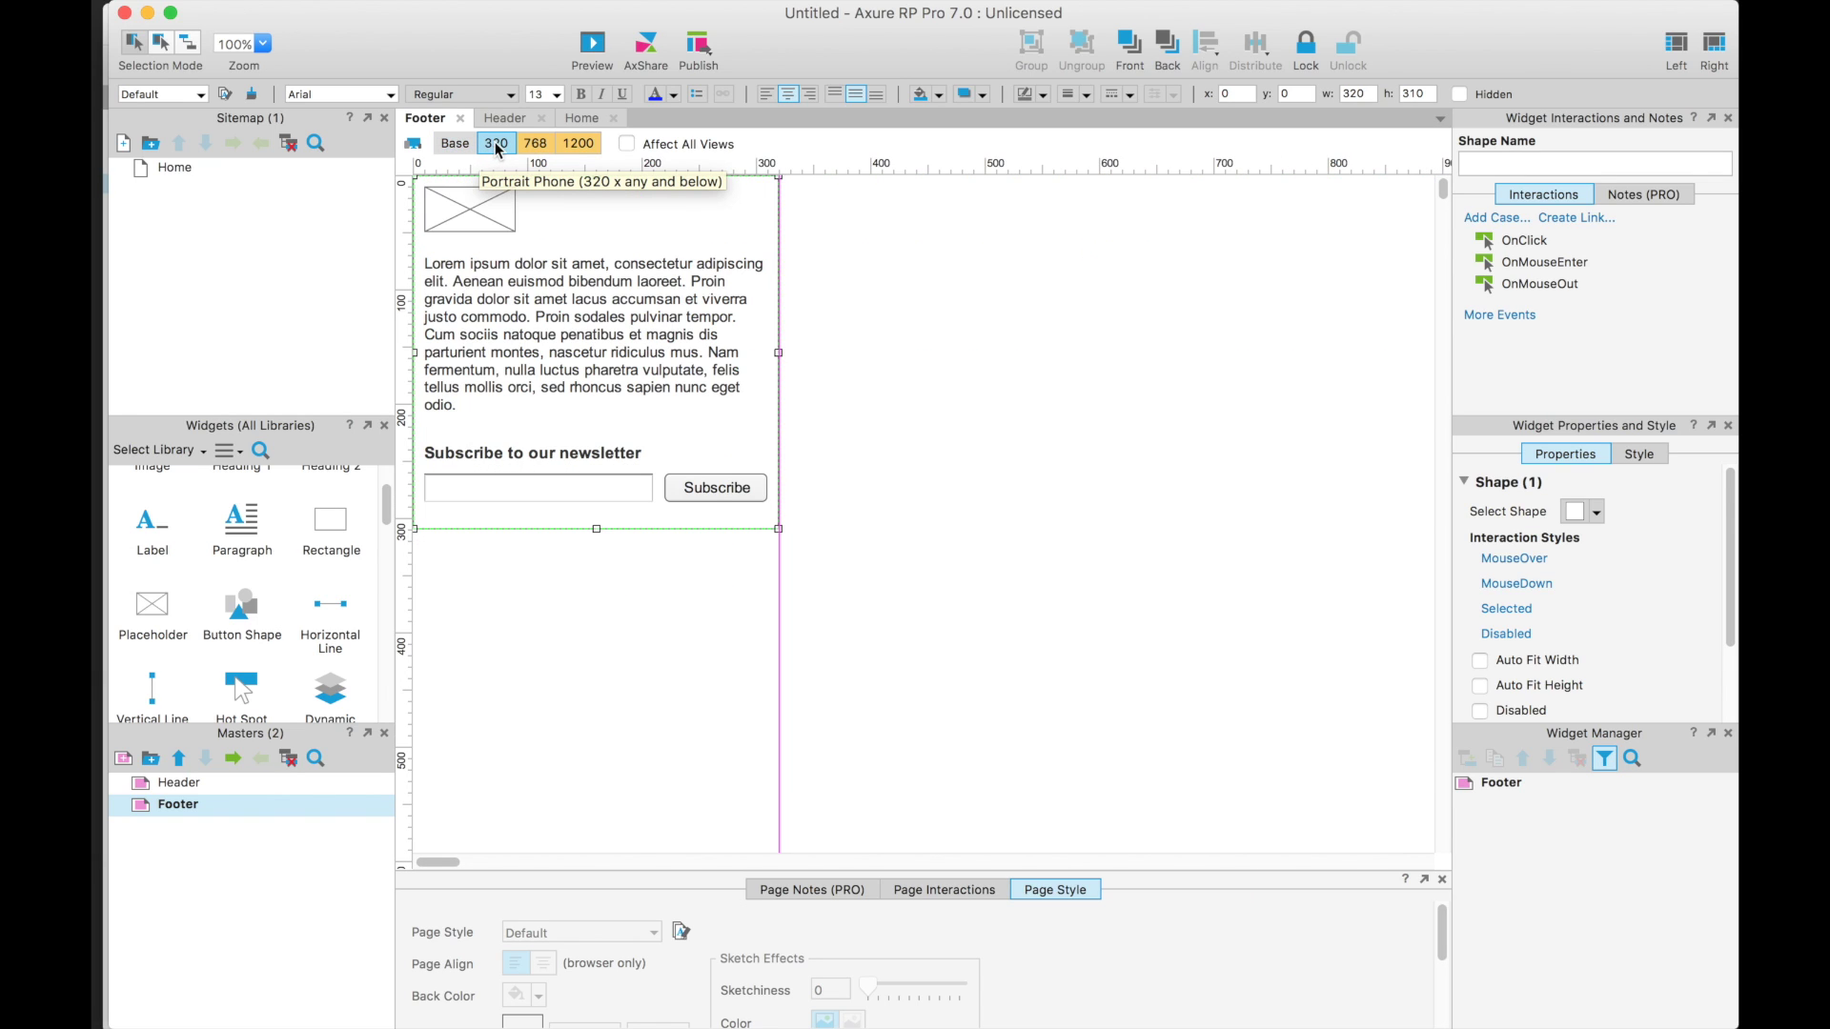
{"action": "left_click", "coordinate": [530, 144]}
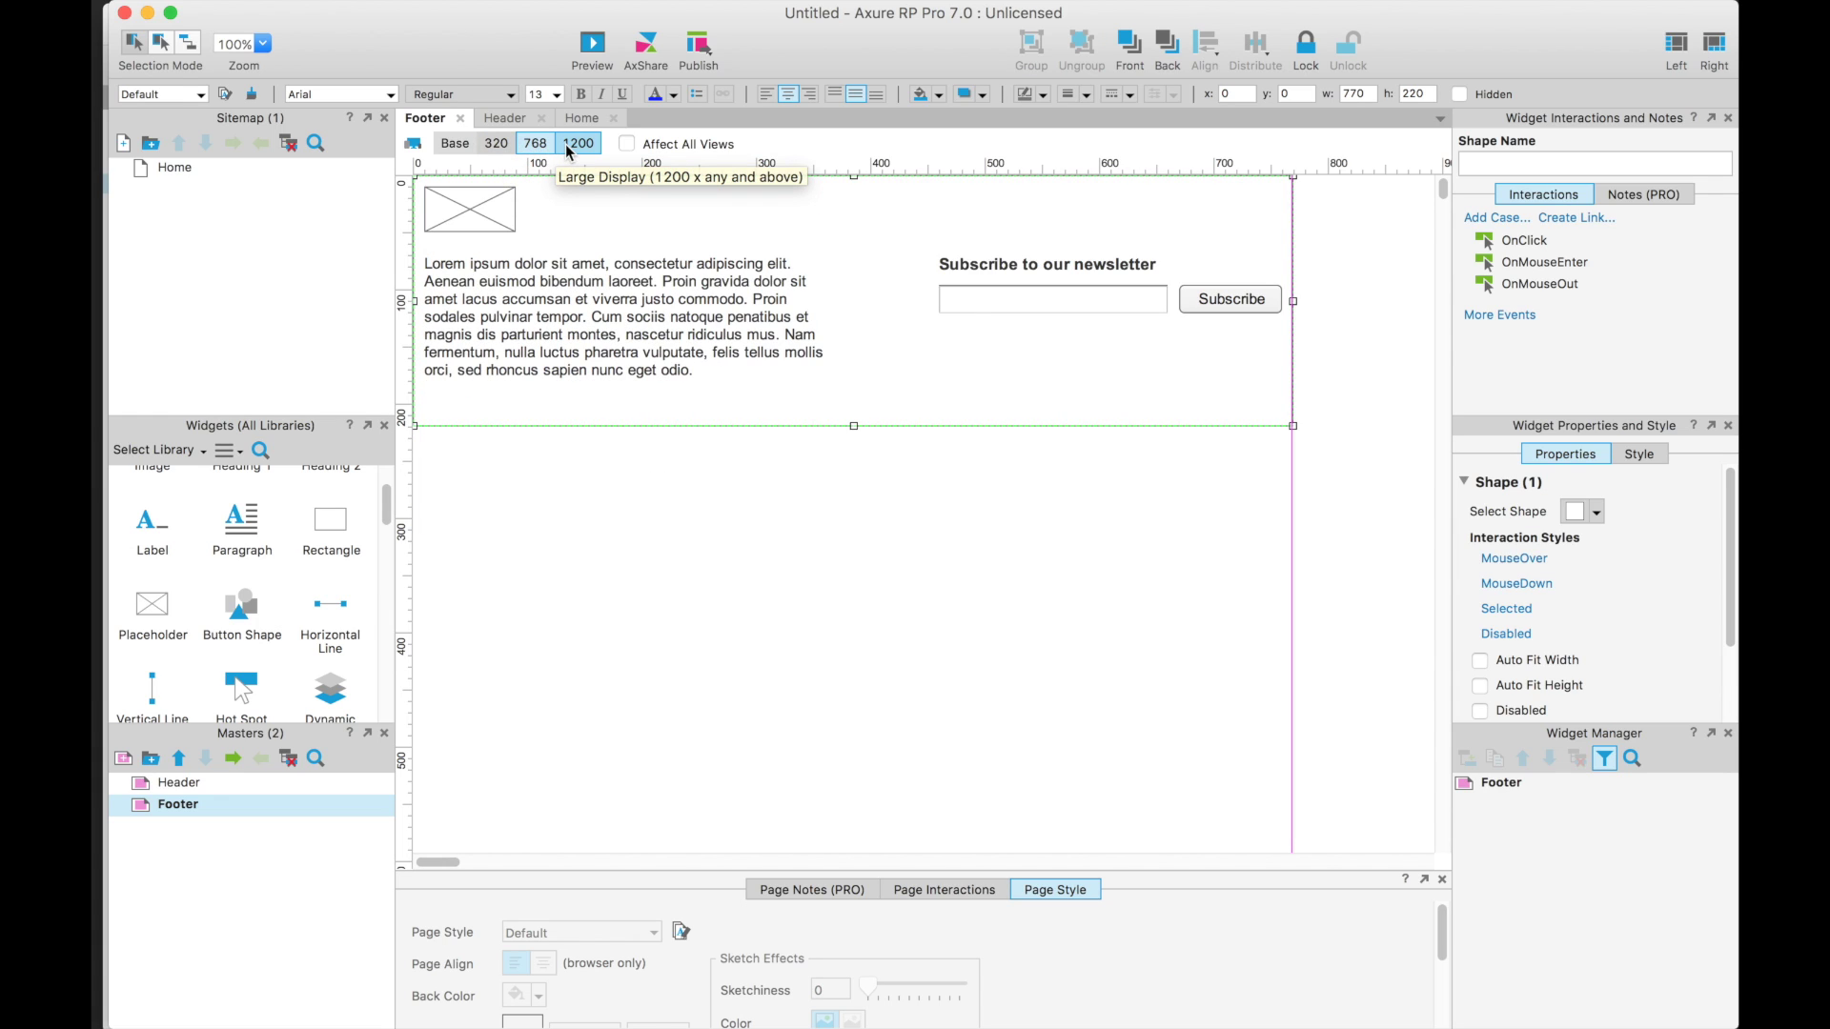
{"action": "left_click", "coordinate": [569, 148]}
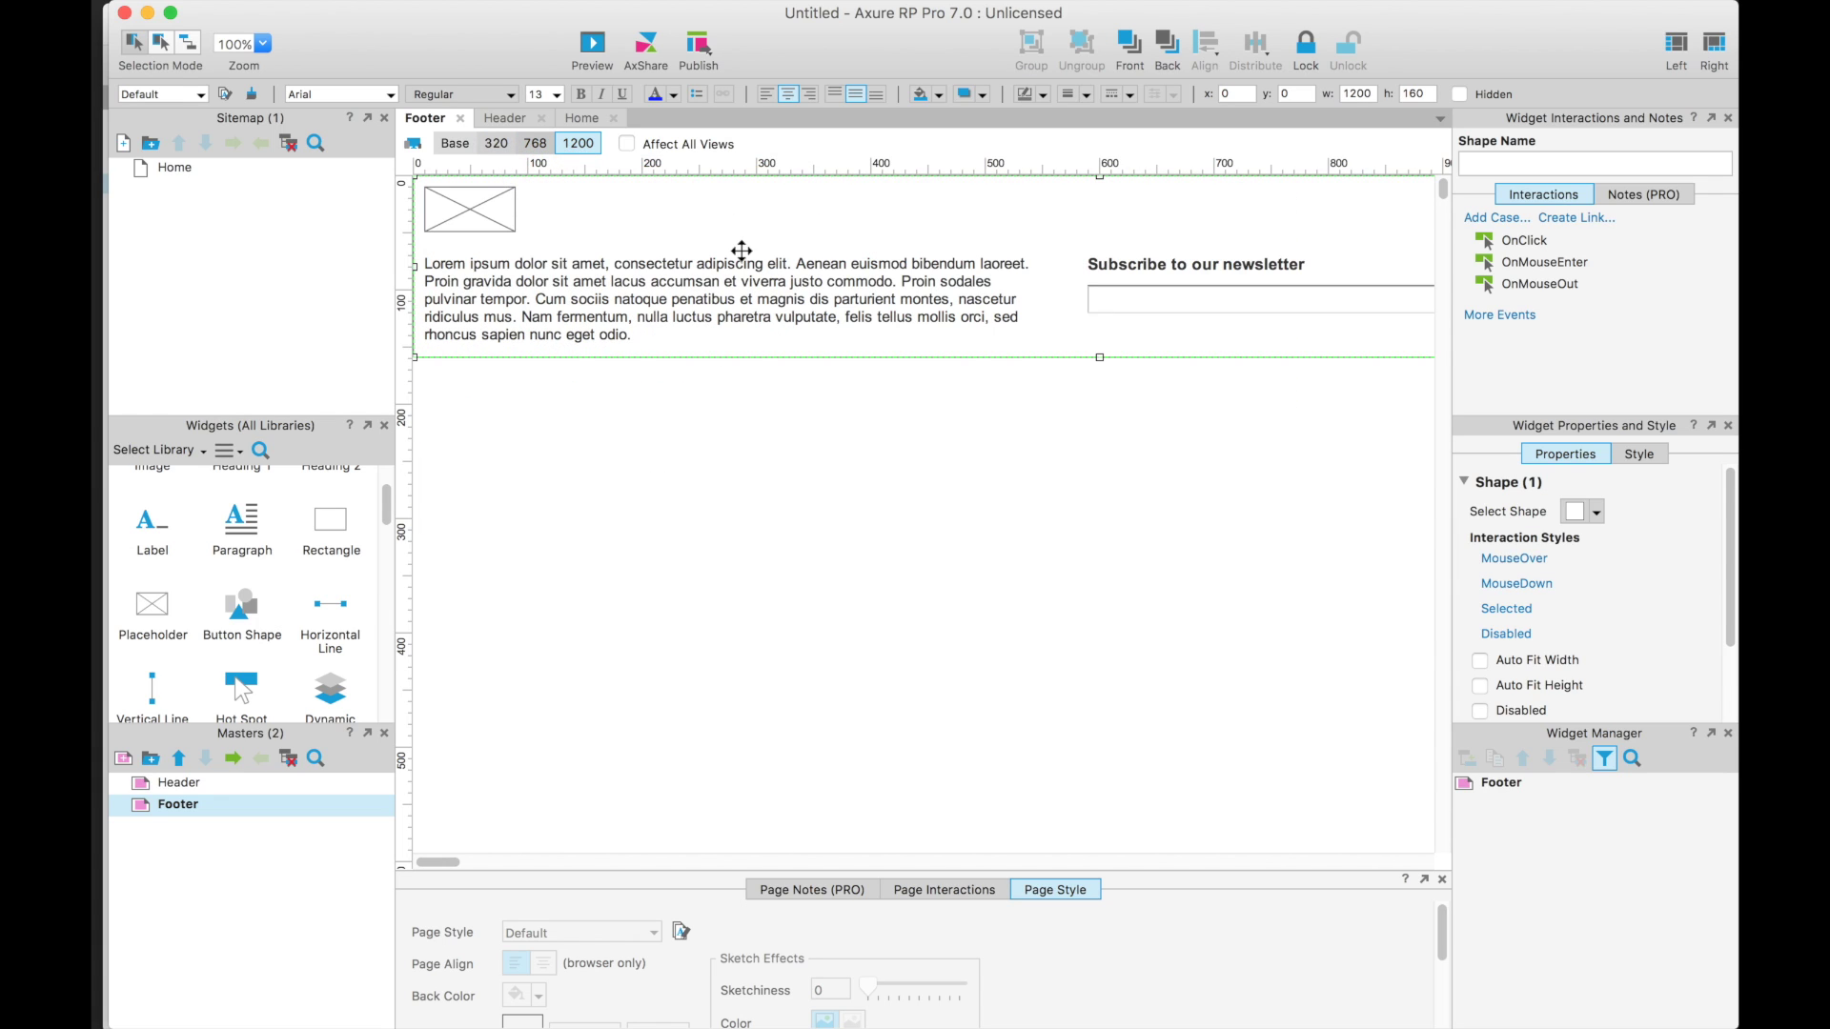
{"action": "scroll", "coordinate": [742, 251], "scroll_direction": "right", "scroll_amount": 4}
{"action": "scroll", "coordinate": [742, 250], "scroll_direction": "left", "scroll_amount": 4}
{"action": "left_click", "coordinate": [454, 143]}
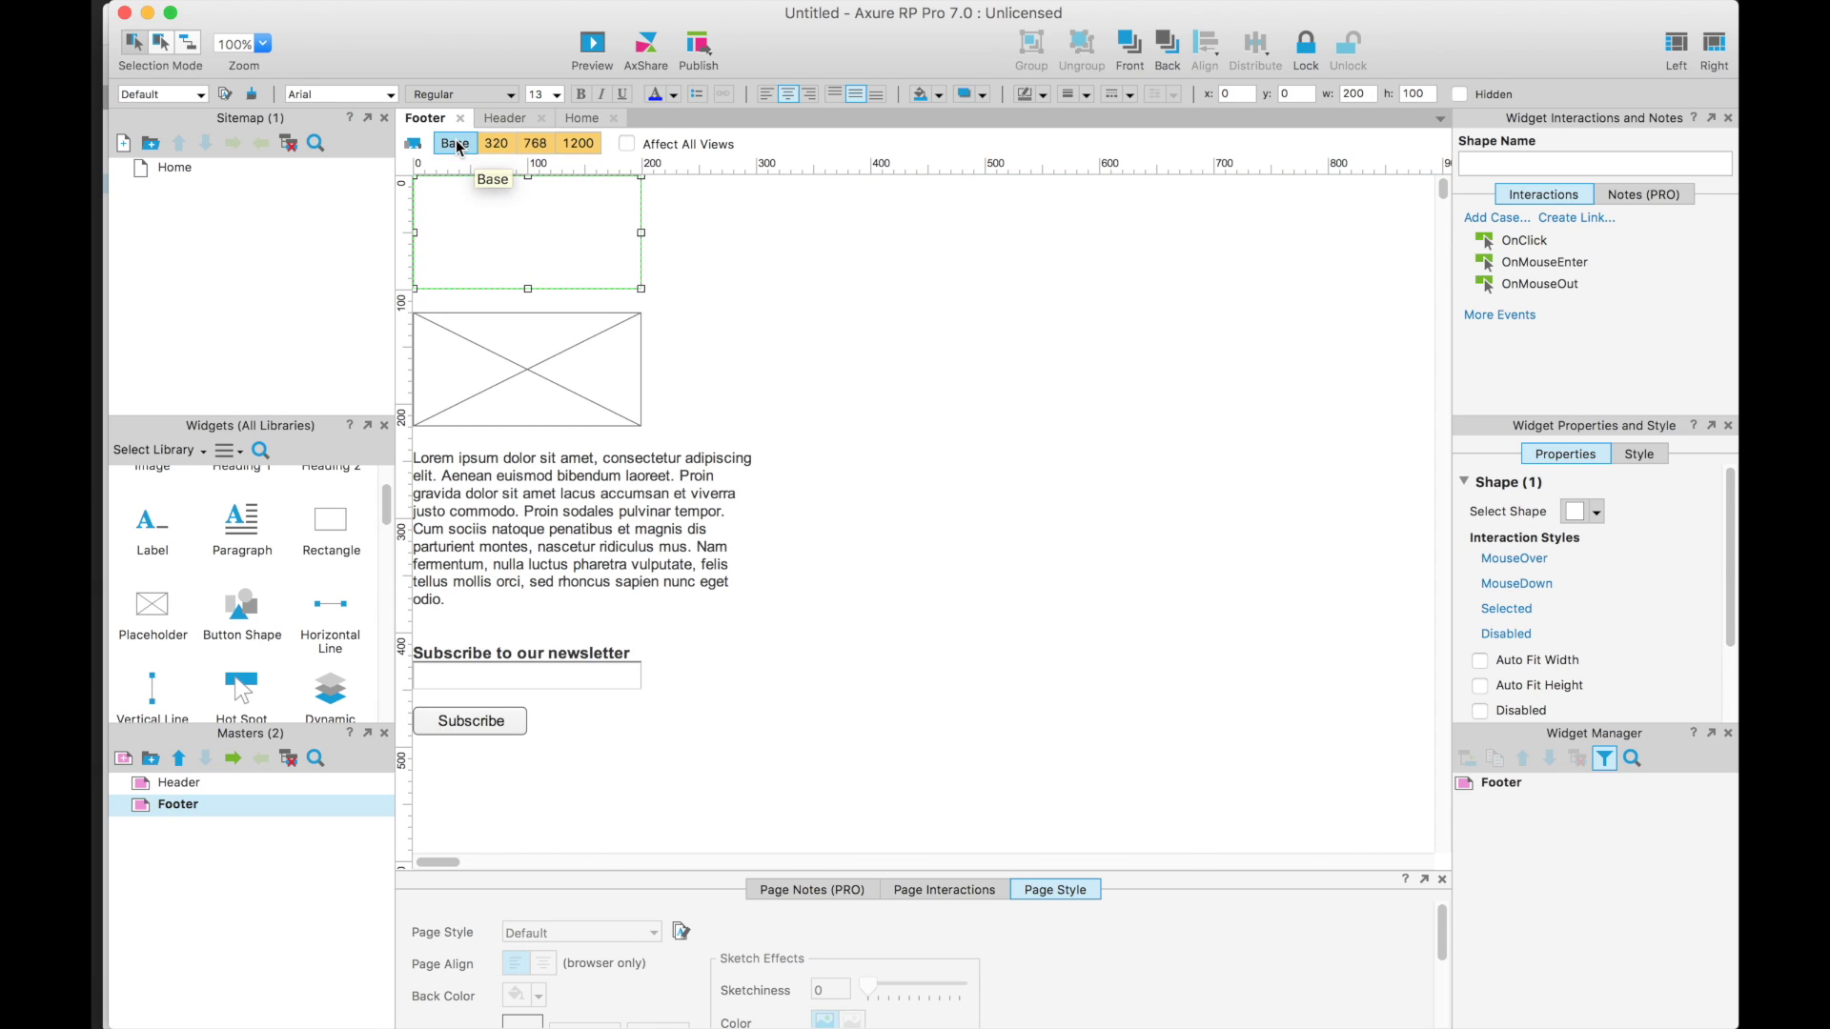
- Open the Home page and place the Footer master below the Header at x 0, y 370 in the Base view
{"action": "double_click", "coordinate": [168, 168]}
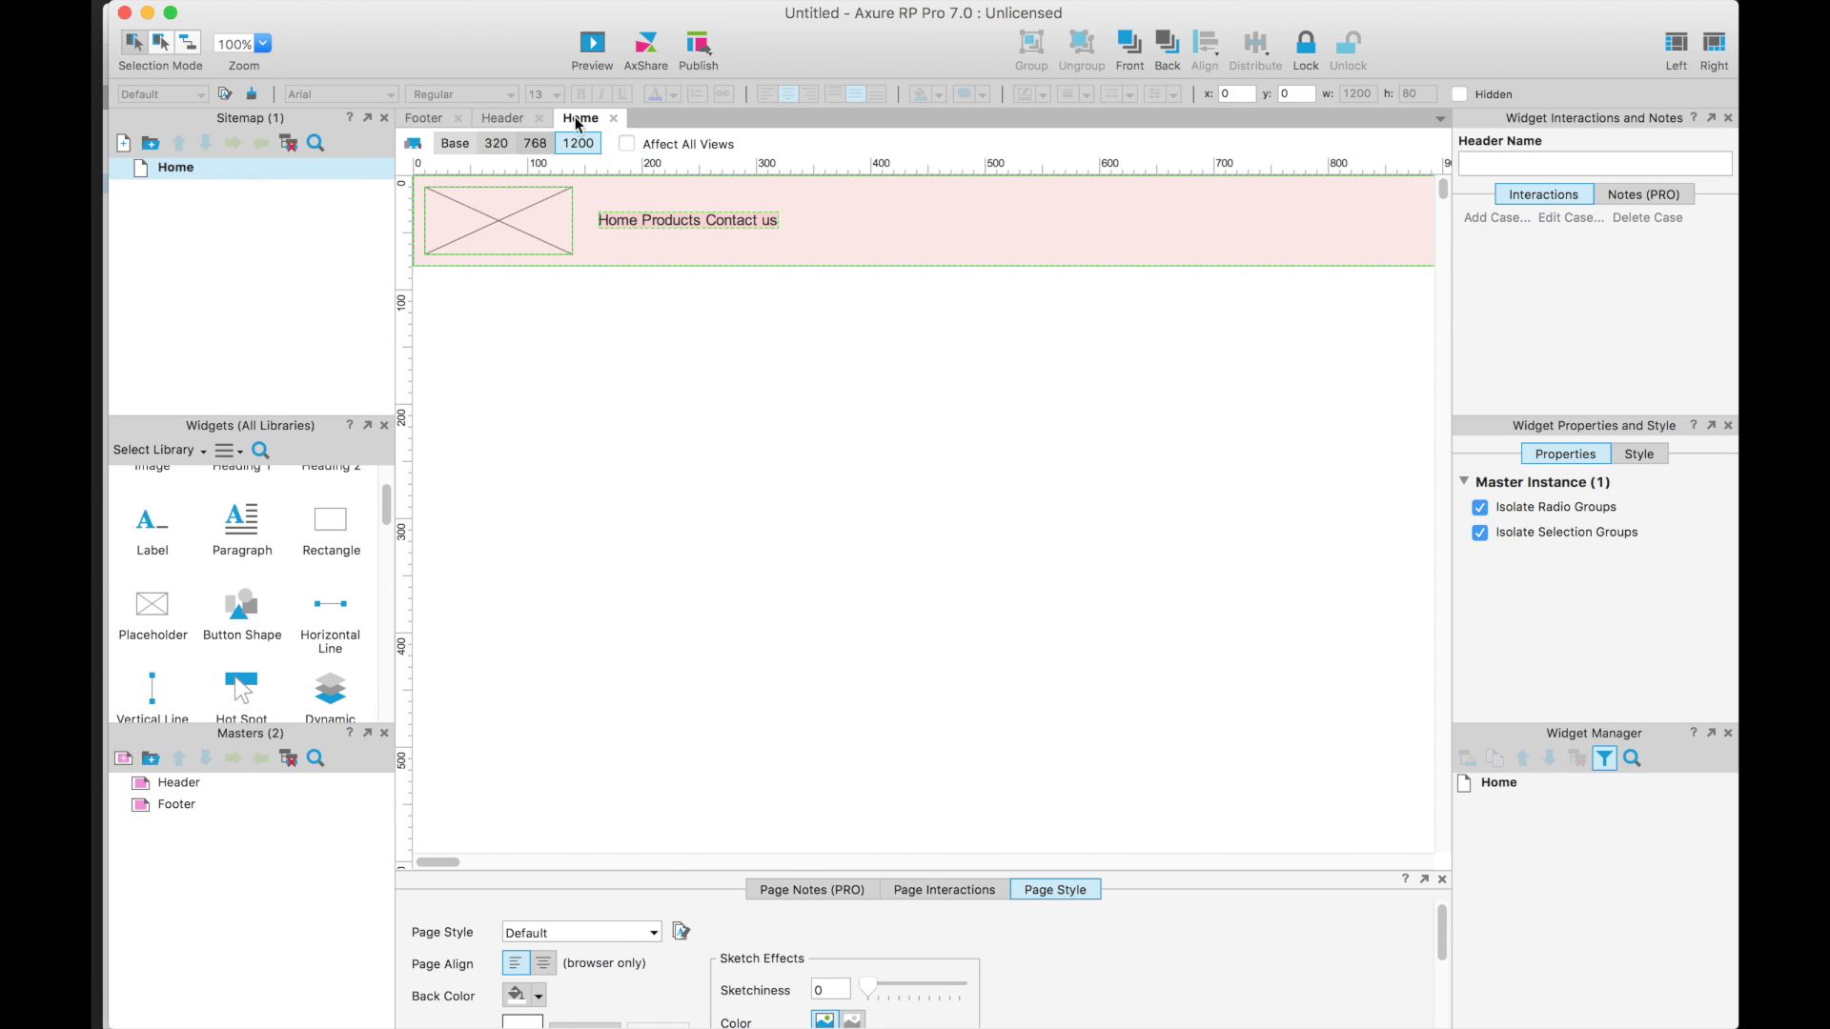
{"action": "left_click_drag", "start_coordinate": [173, 805], "coordinate": [424, 596]}
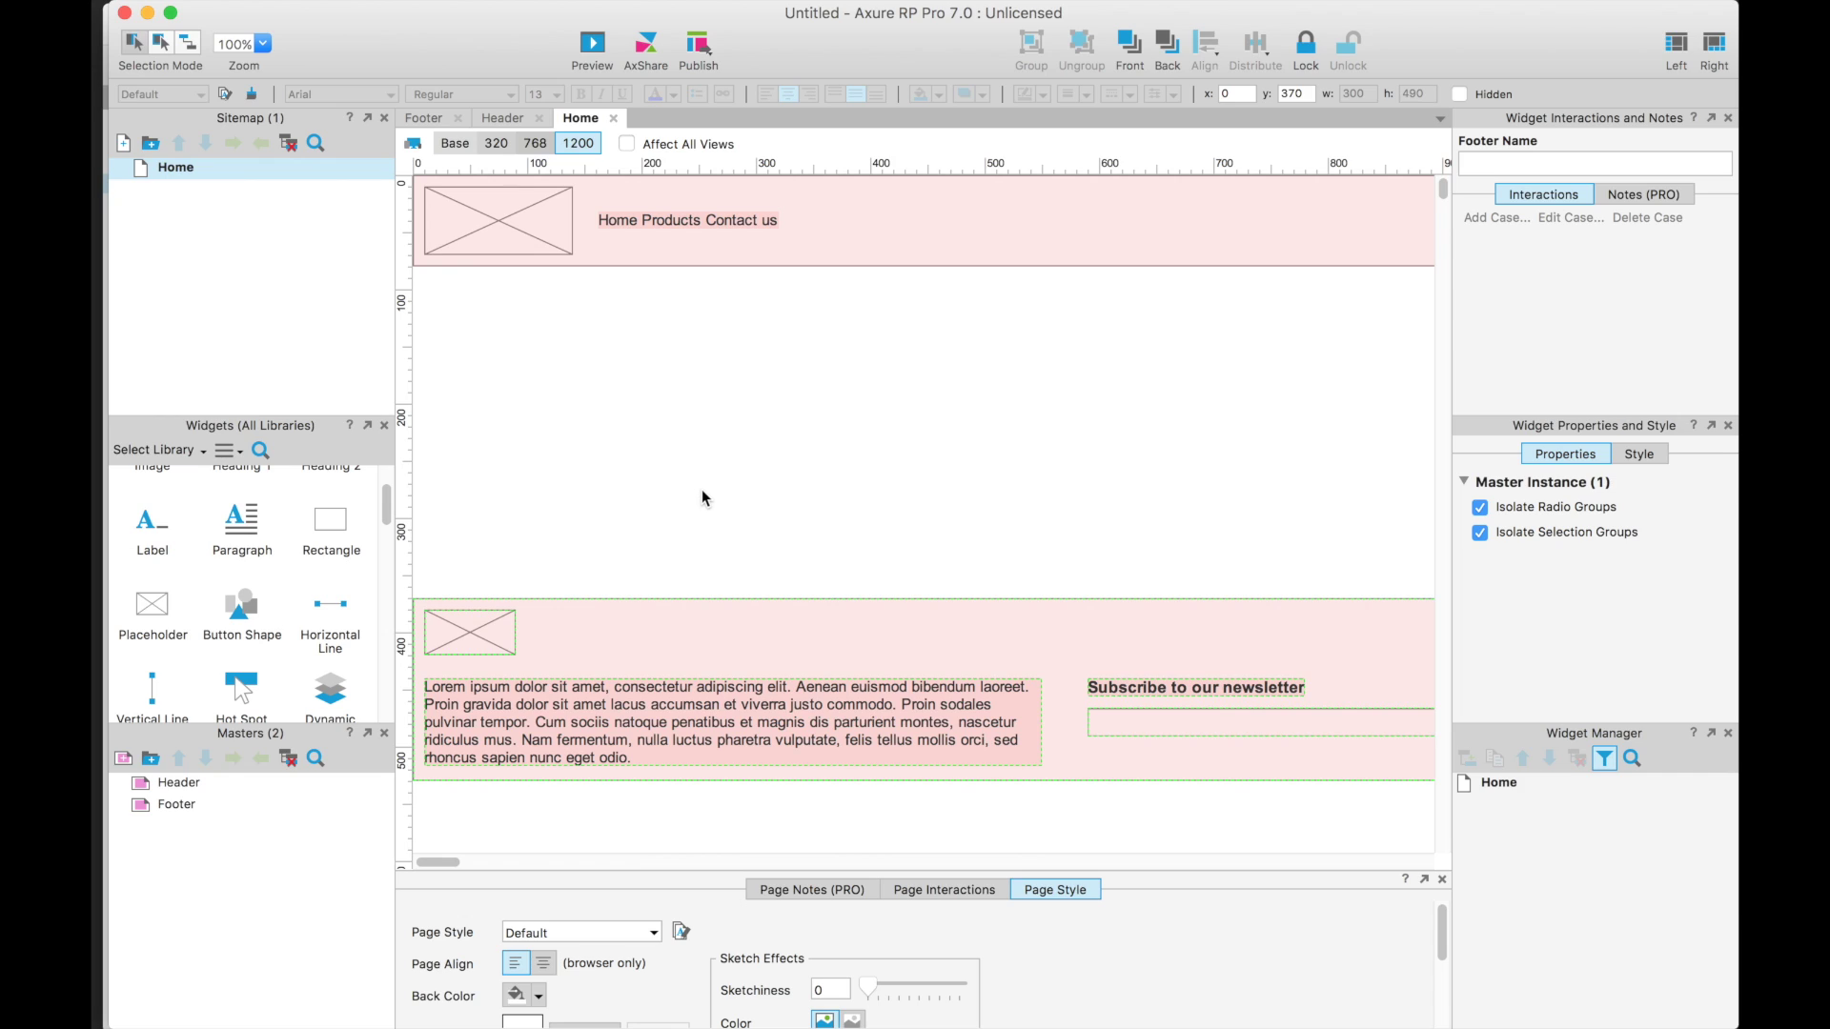
{"action": "key", "text": "Delete"}
{"action": "left_click", "coordinate": [456, 145]}
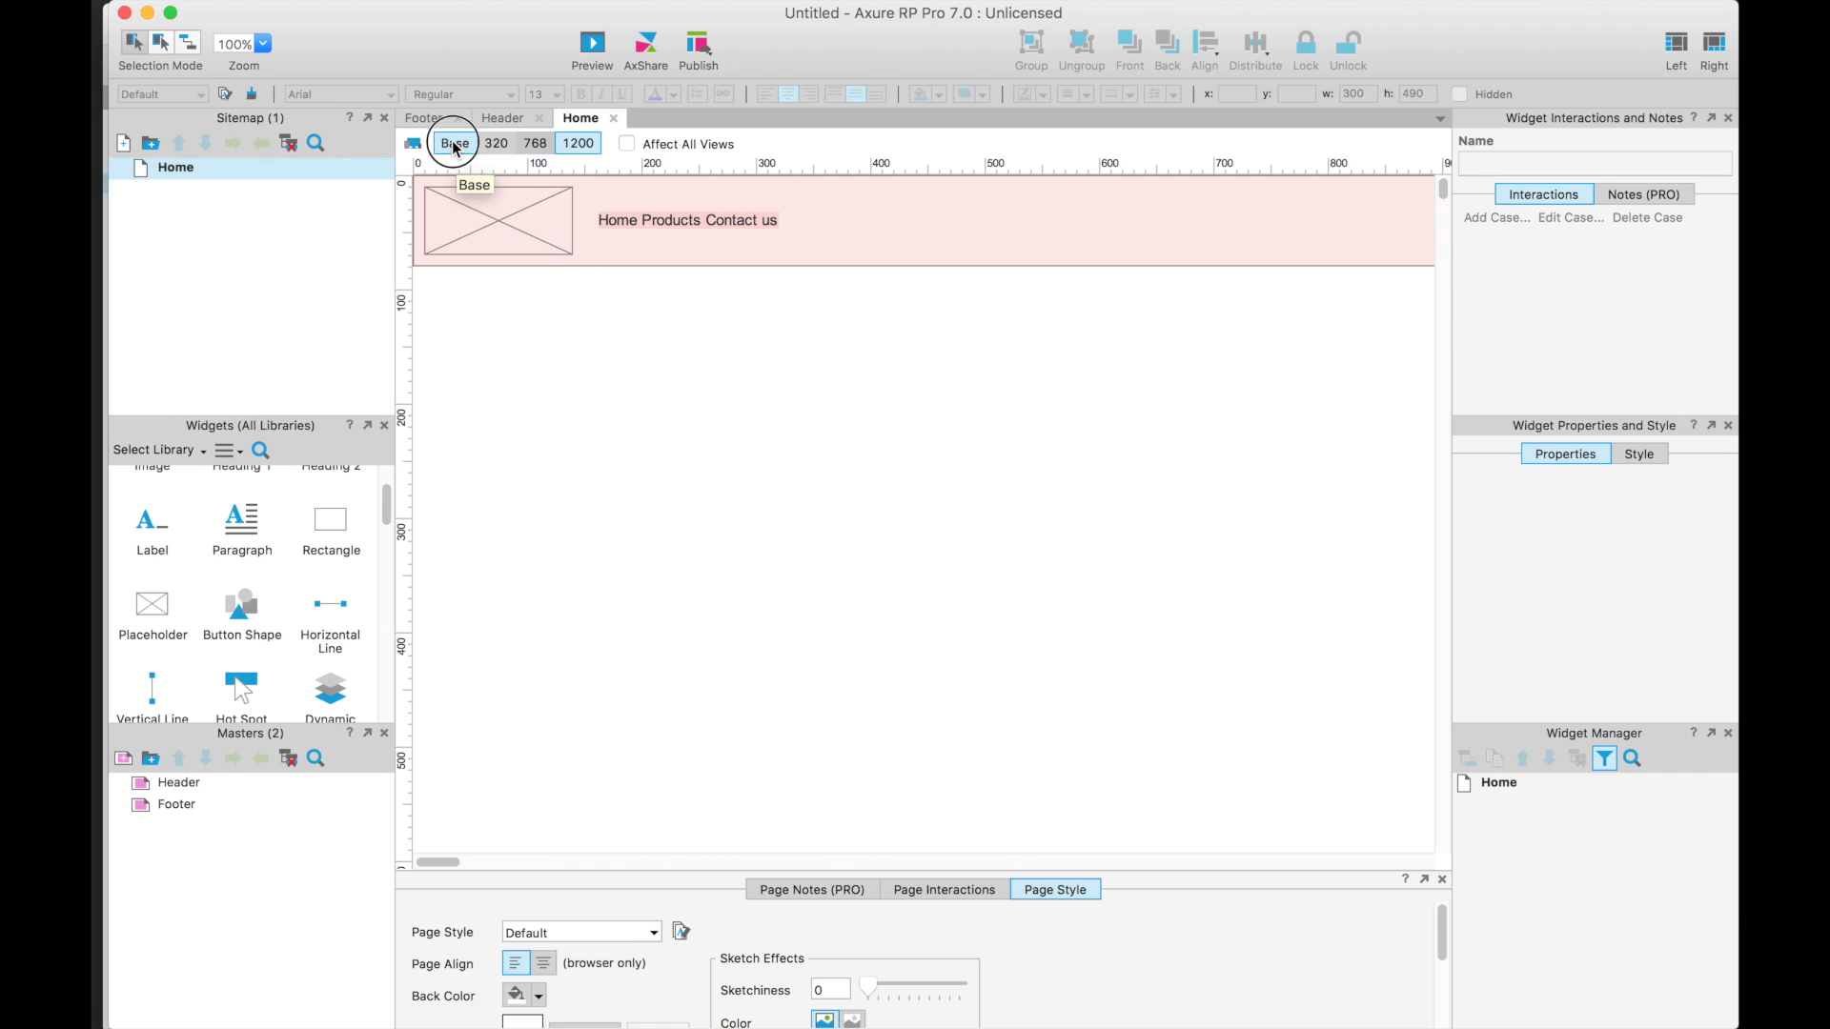
{"action": "mouse_move", "coordinate": [165, 808]}
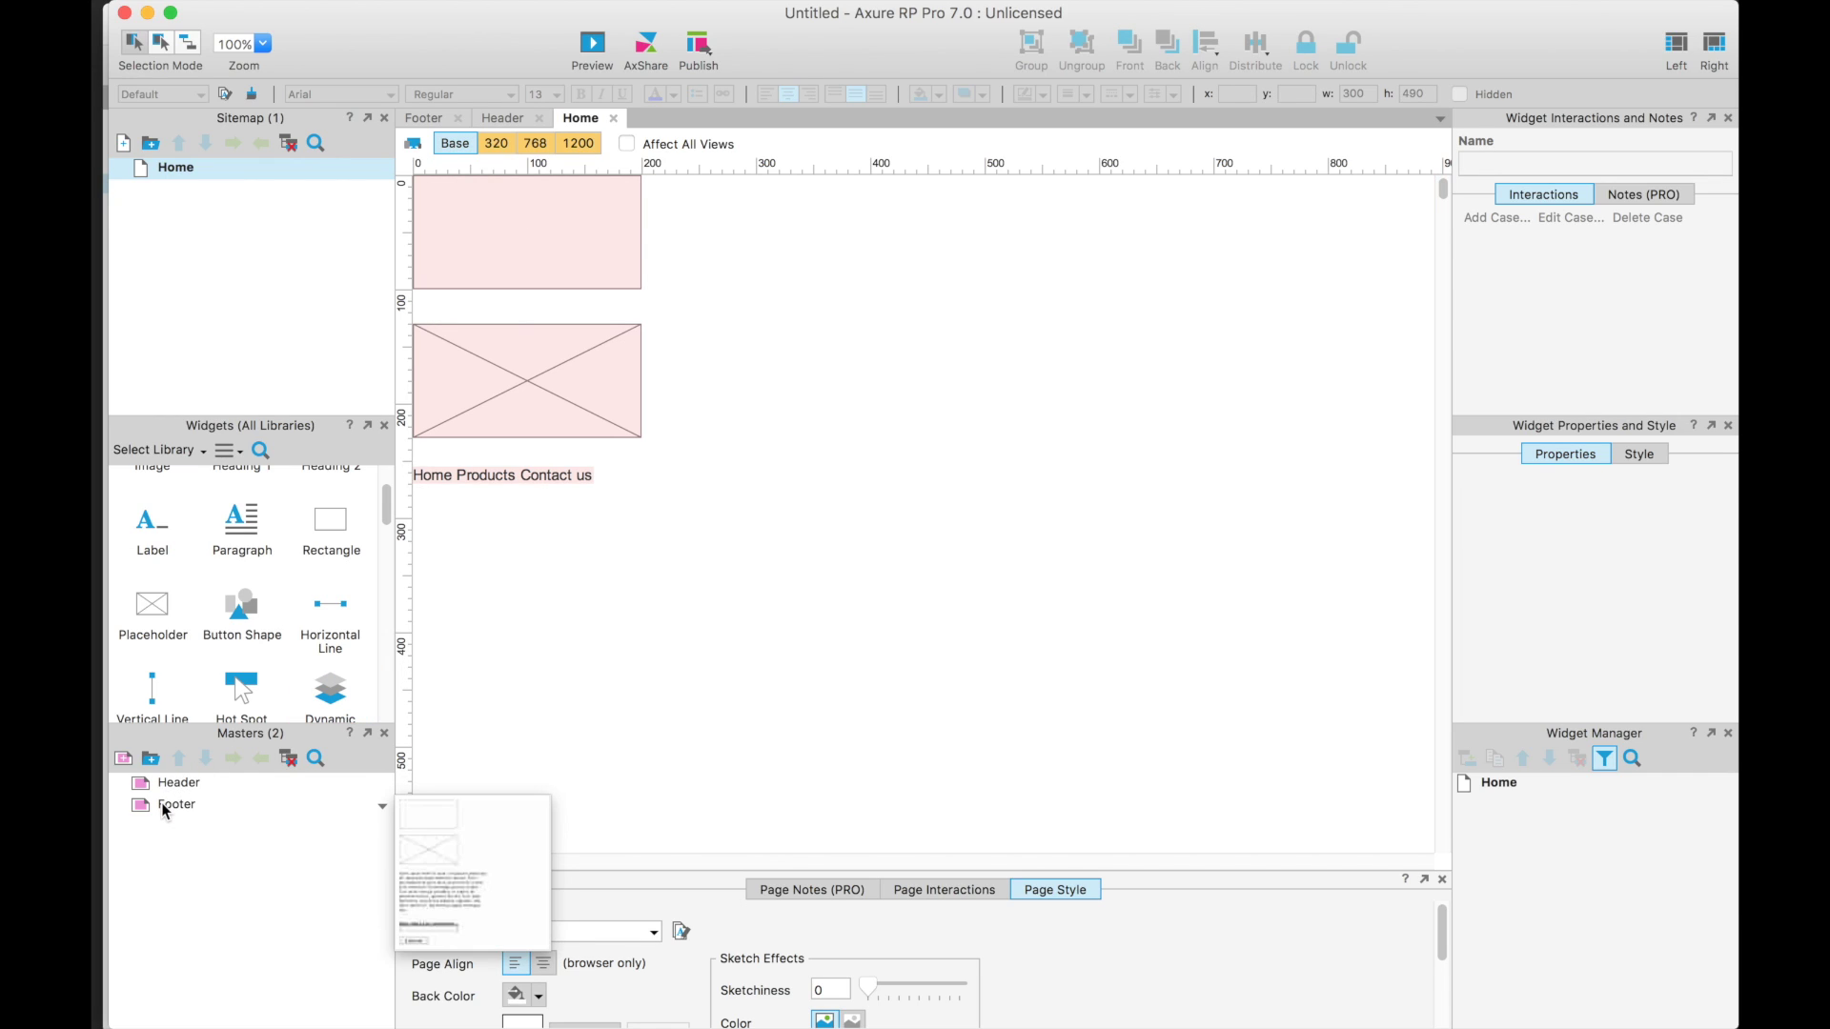
{"action": "left_click_drag", "start_coordinate": [162, 802], "coordinate": [417, 598]}
- Examine how the Header and Footer masters are laid out on the Home page in the Base, 320 and 768 views
{"action": "scroll", "coordinate": [512, 559], "scroll_direction": "down", "scroll_amount": 3}
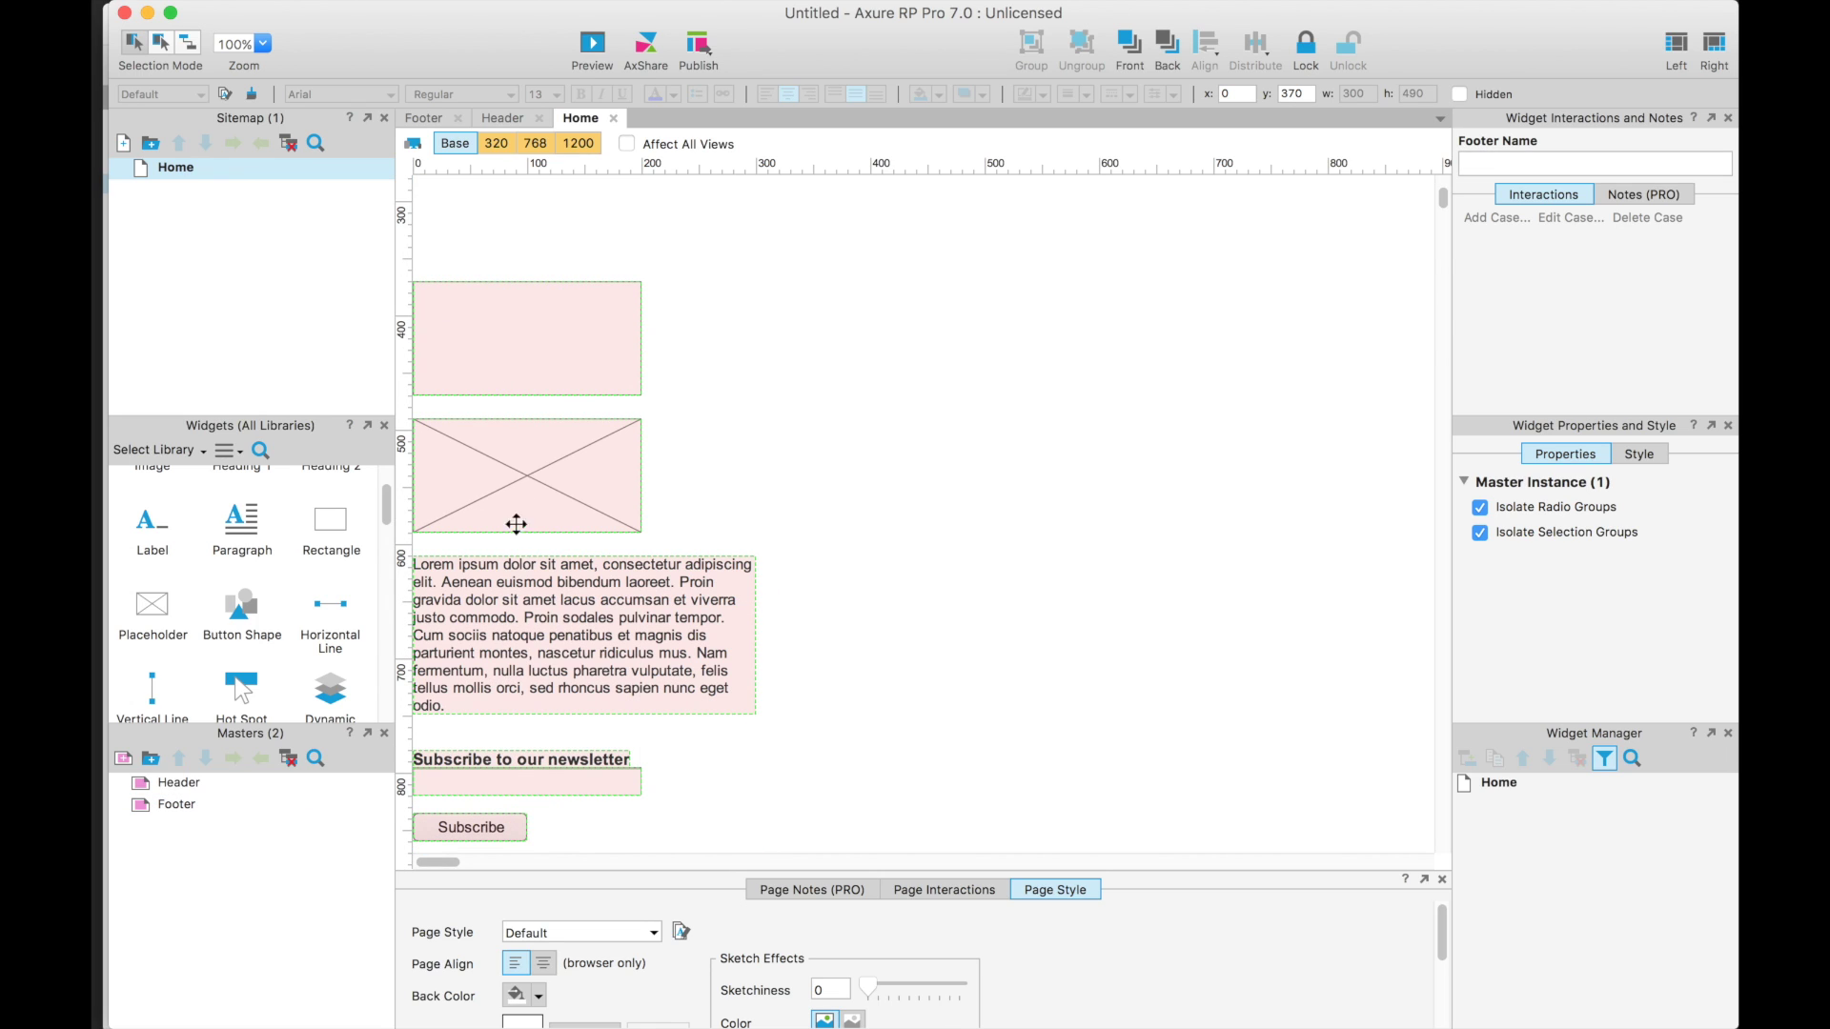
{"action": "scroll", "coordinate": [534, 559], "scroll_direction": "up", "scroll_amount": 3}
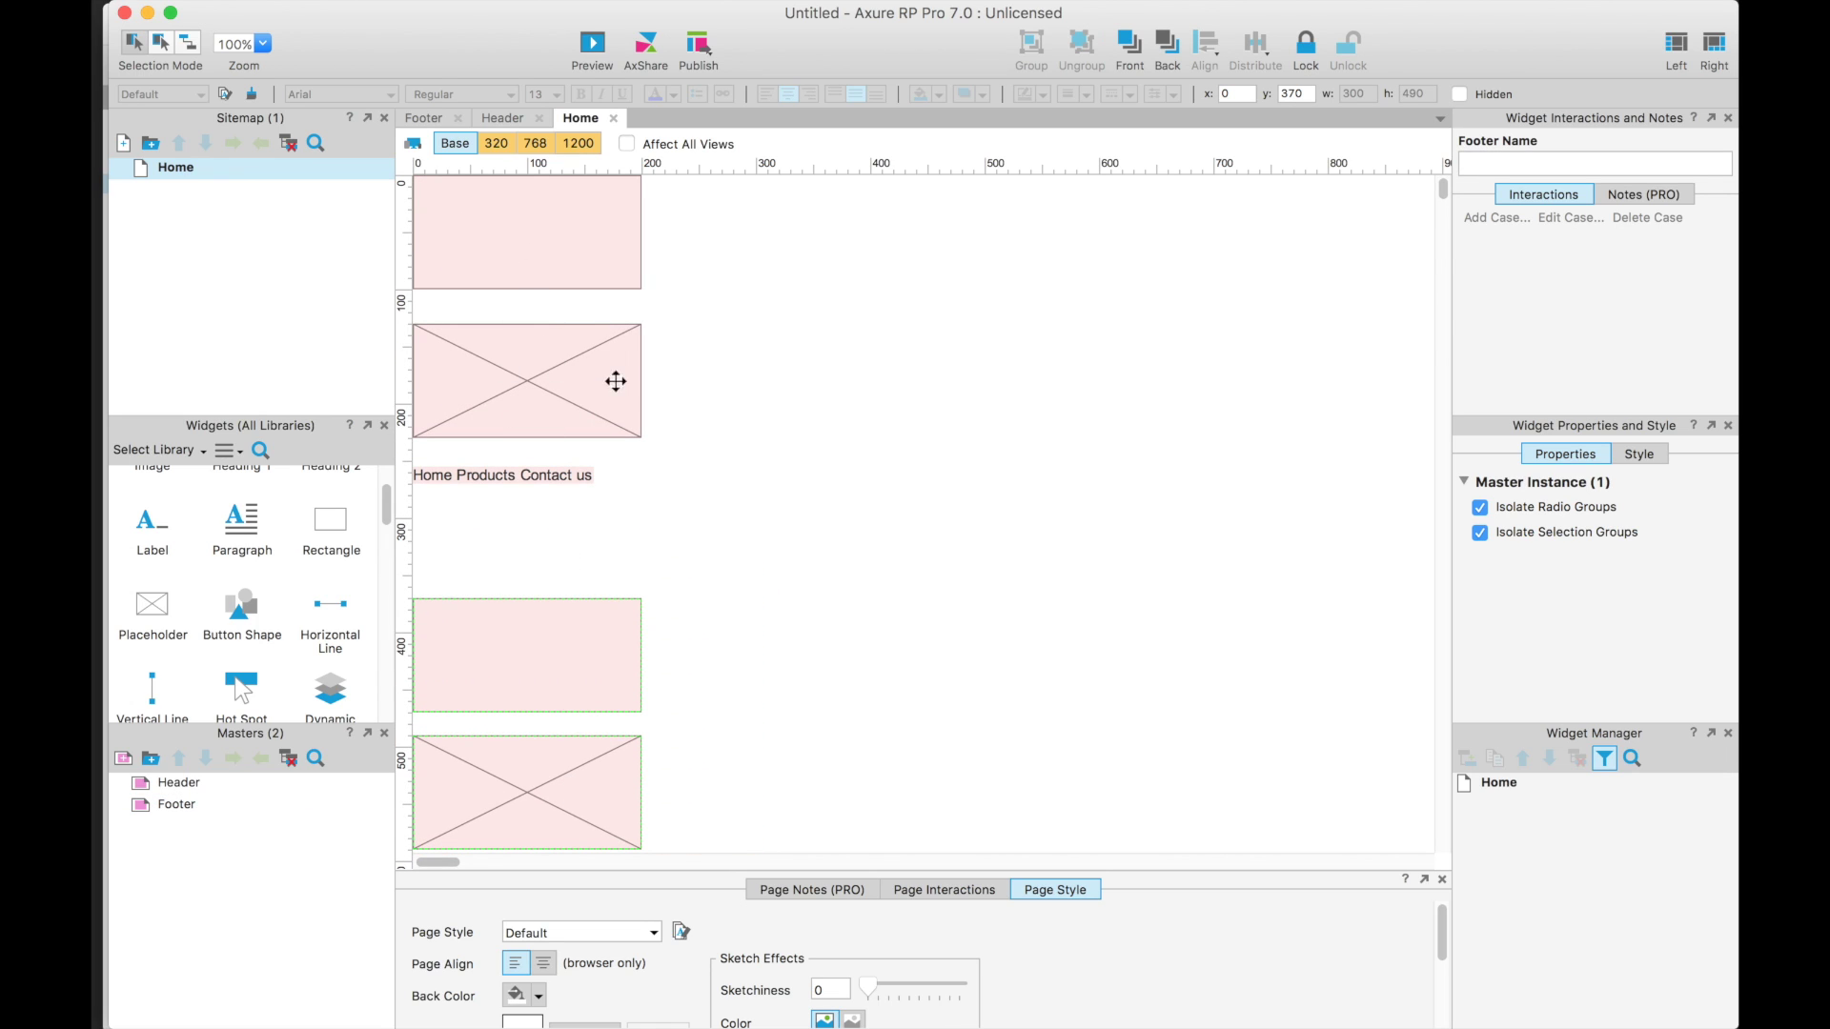
{"action": "scroll", "coordinate": [539, 643], "scroll_direction": "down", "scroll_amount": 5}
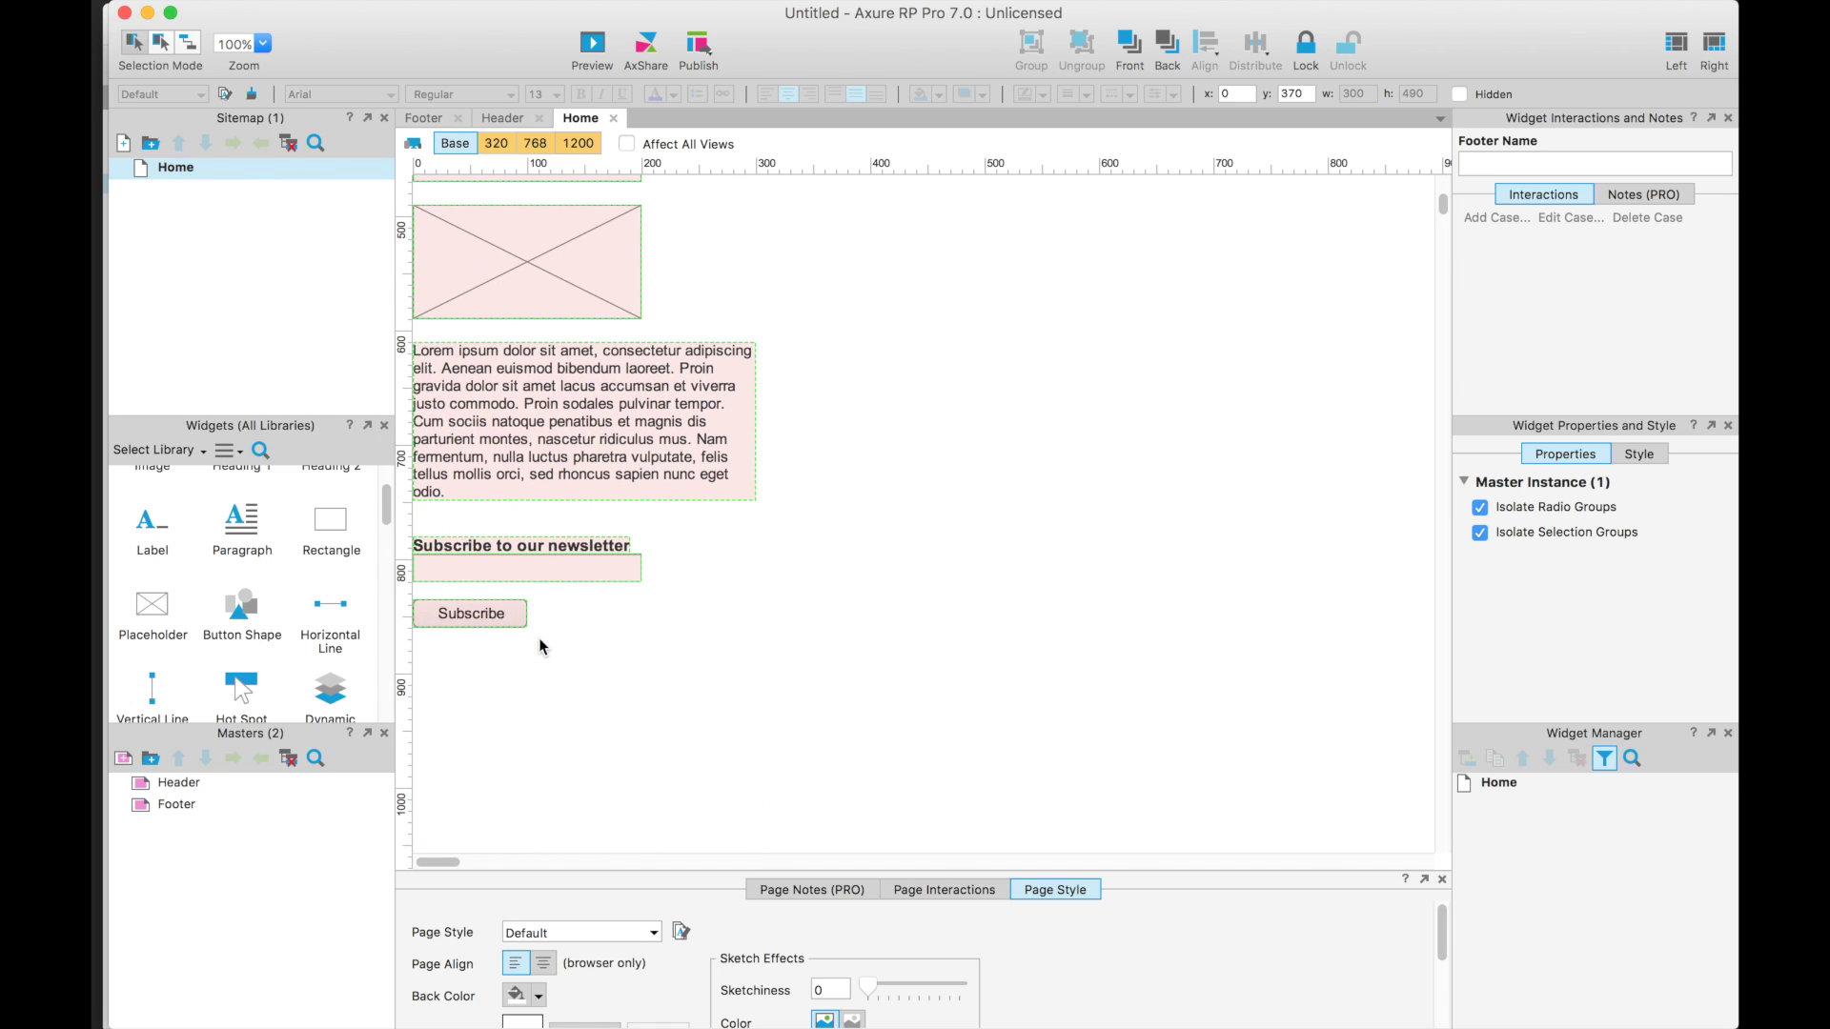
{"action": "scroll", "coordinate": [511, 461], "scroll_direction": "up", "scroll_amount": 2}
{"action": "left_click", "coordinate": [496, 143]}
{"action": "scroll", "coordinate": [628, 536], "scroll_direction": "up", "scroll_amount": 1}
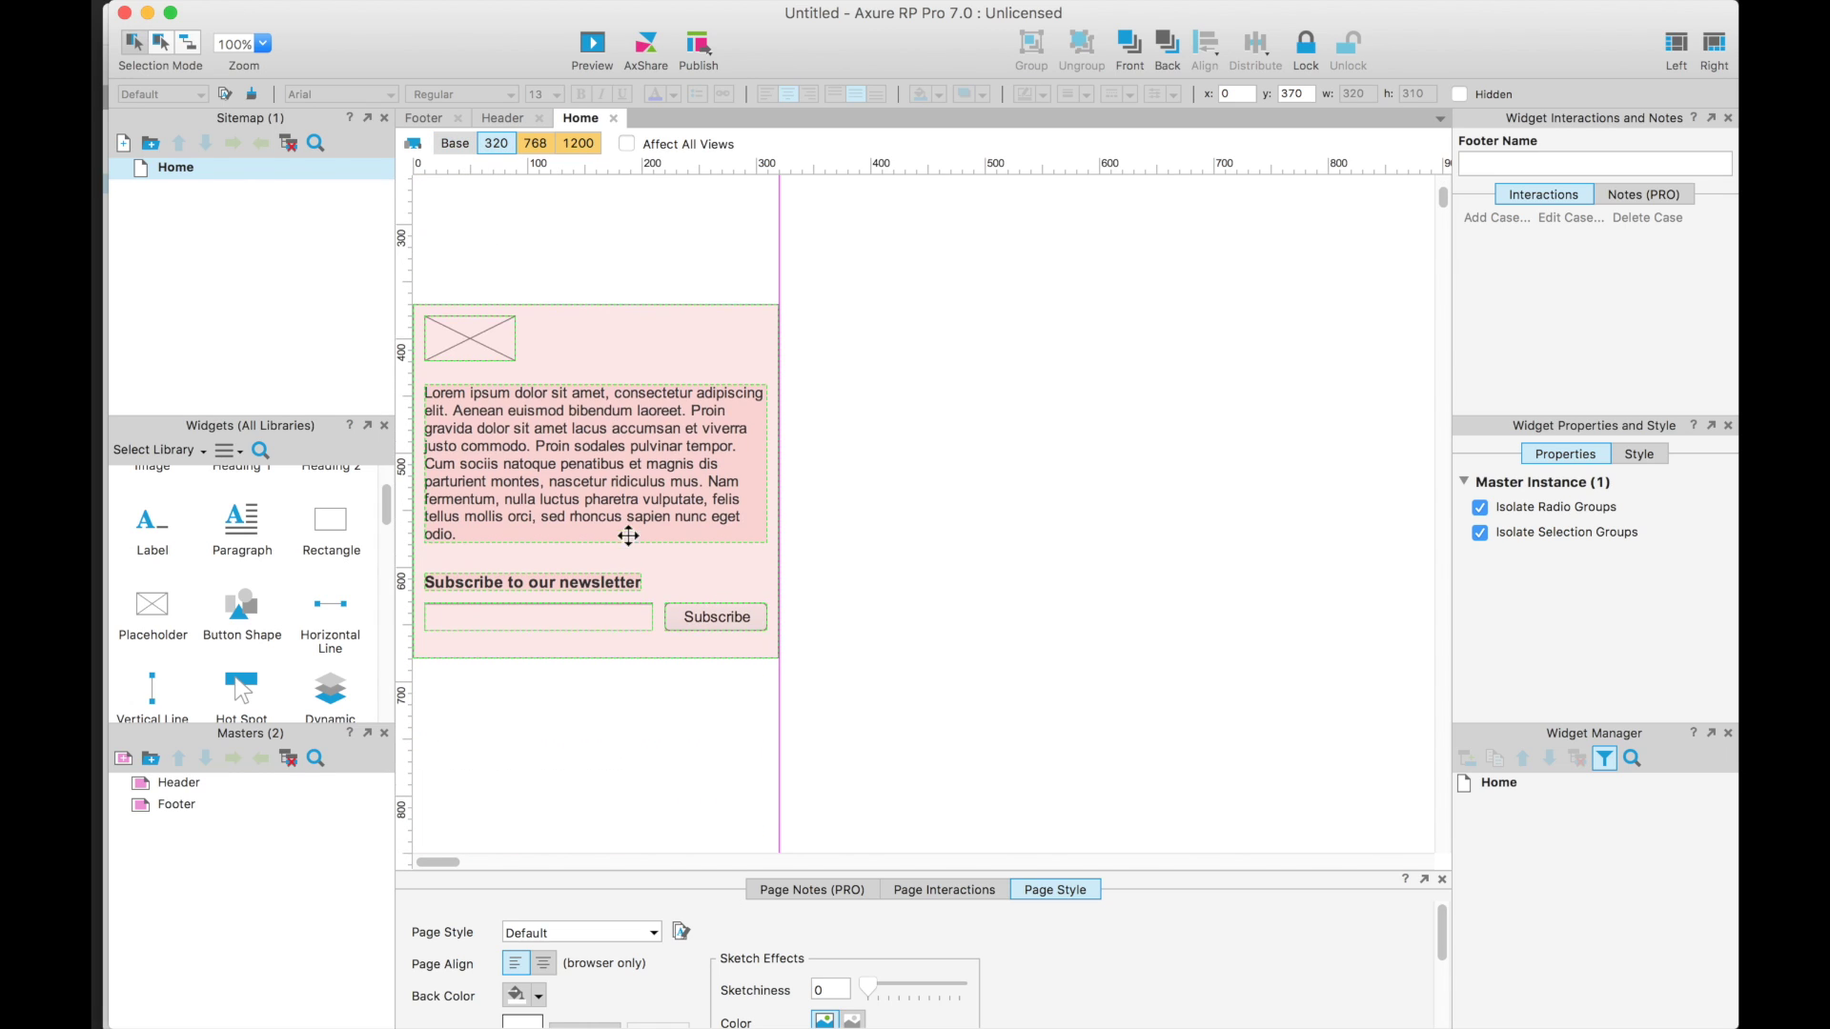
{"action": "scroll", "coordinate": [628, 536], "scroll_direction": "up", "scroll_amount": 3}
{"action": "left_click", "coordinate": [537, 145]}
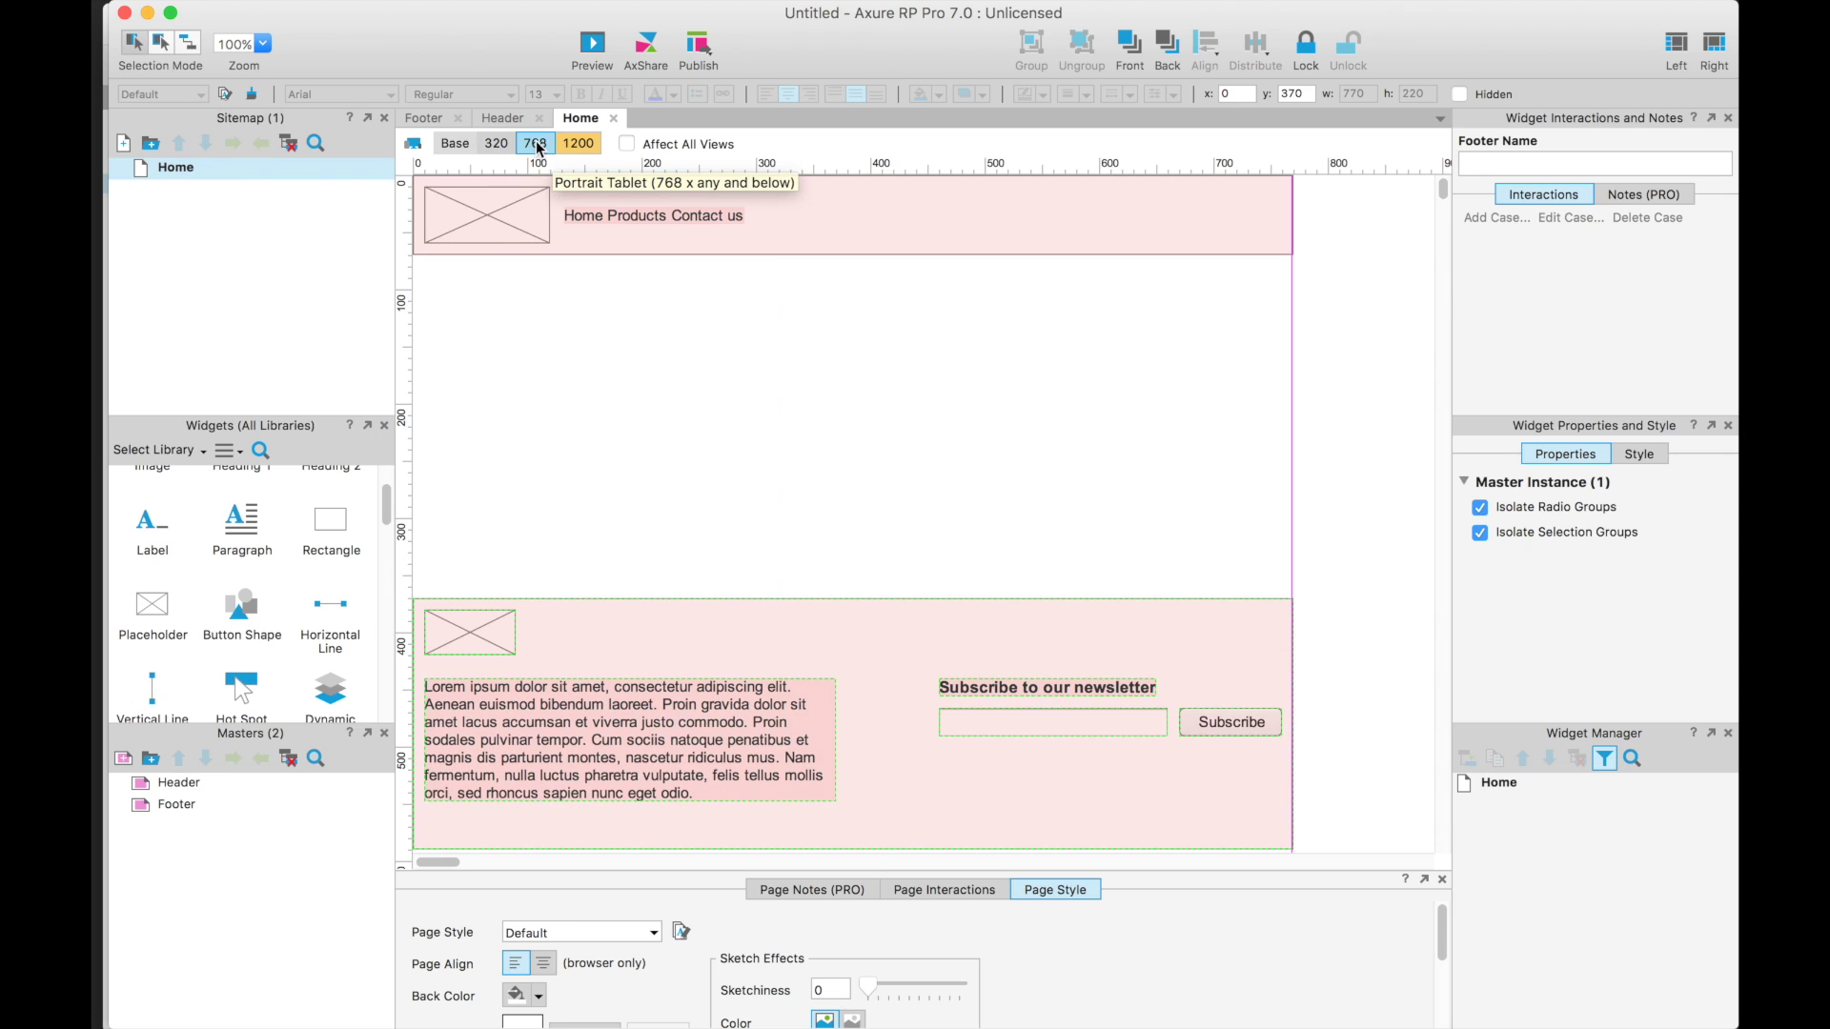
- Examine the Home page's Header and Footer layout across the full width of the 1200 view, finishing in the Base view
{"action": "left_click", "coordinate": [577, 144]}
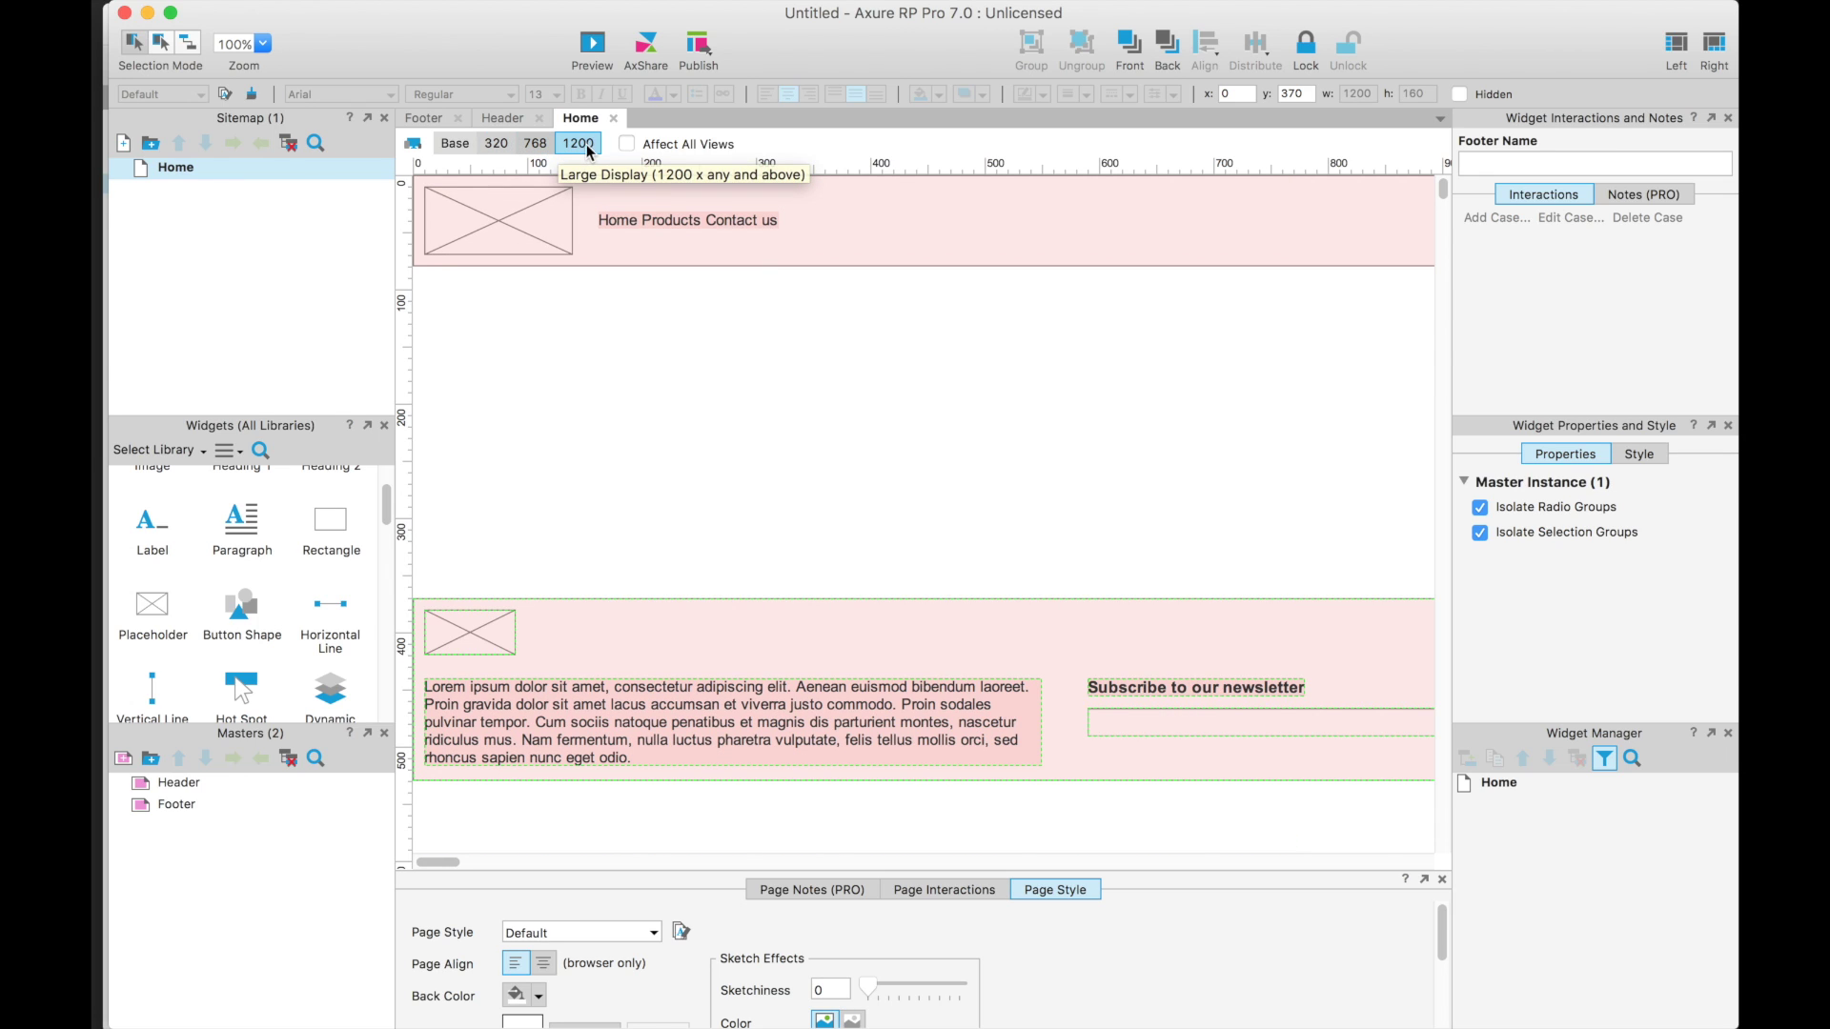
{"action": "left_click", "coordinate": [939, 435]}
{"action": "scroll", "coordinate": [939, 436], "scroll_direction": "right", "scroll_amount": 5}
{"action": "scroll", "coordinate": [939, 440], "scroll_direction": "left", "scroll_amount": 5}
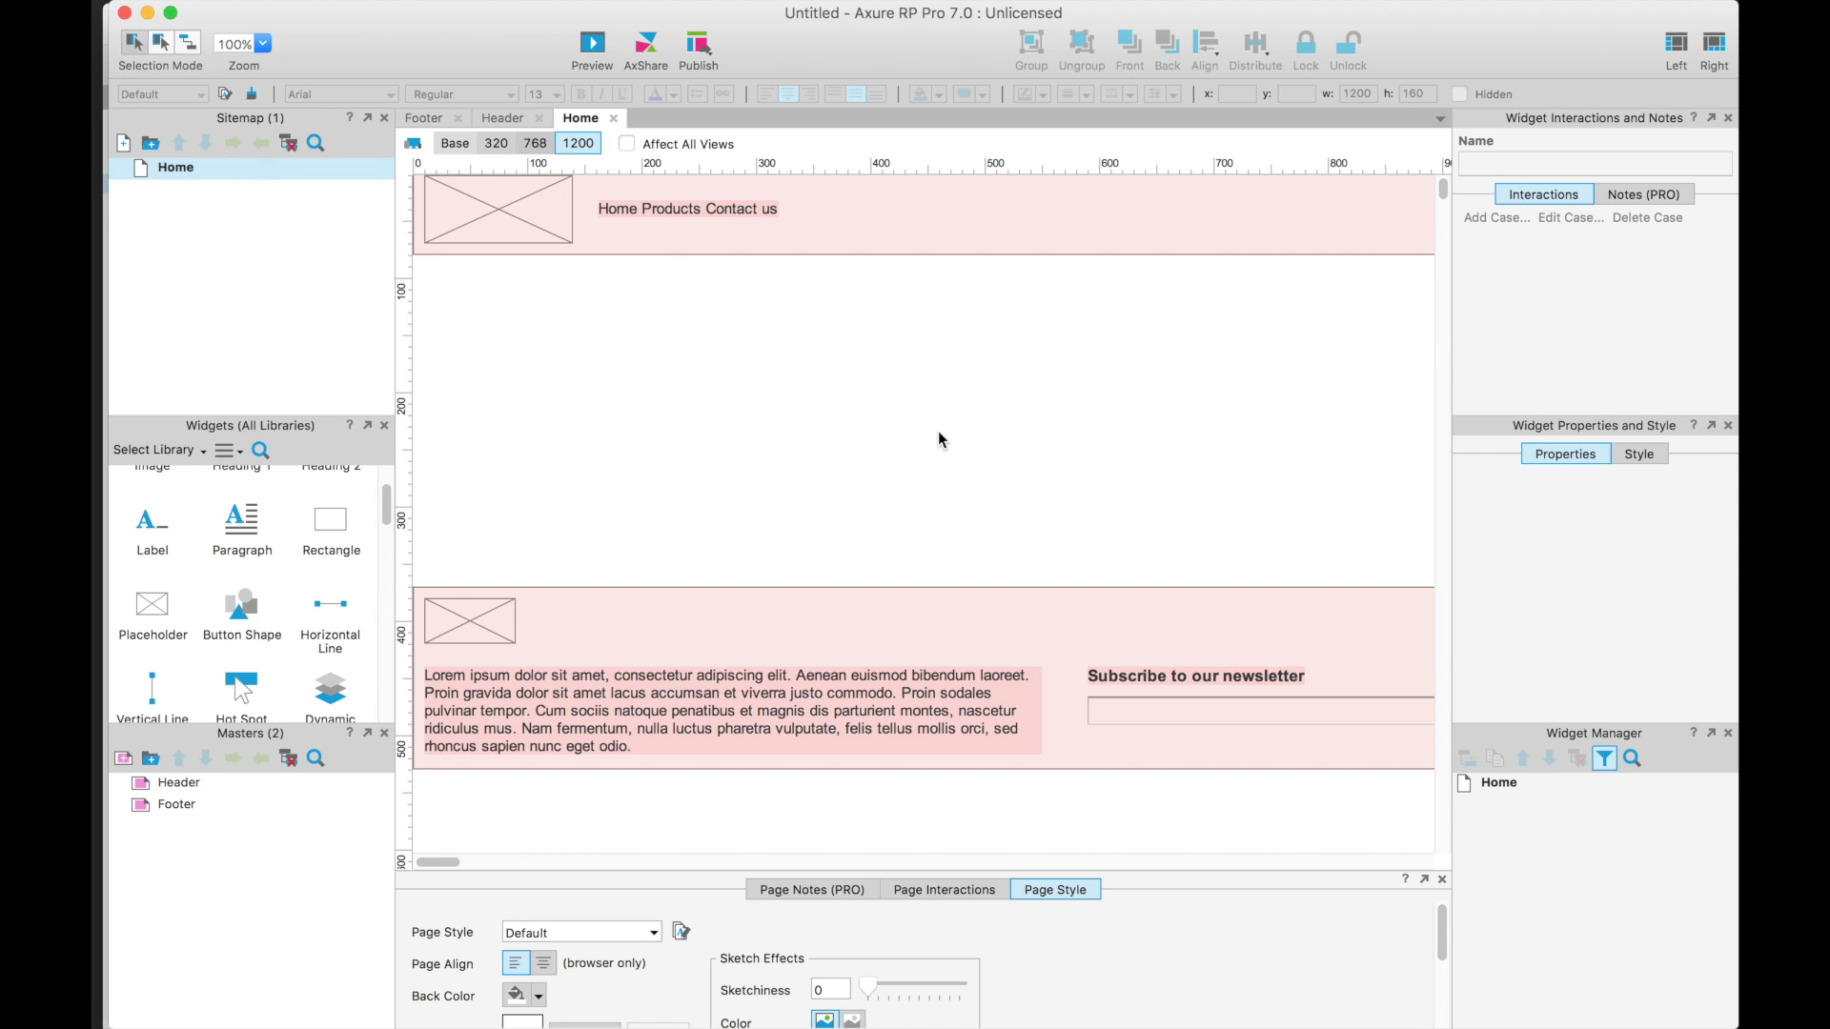
{"action": "left_click", "coordinate": [454, 143]}
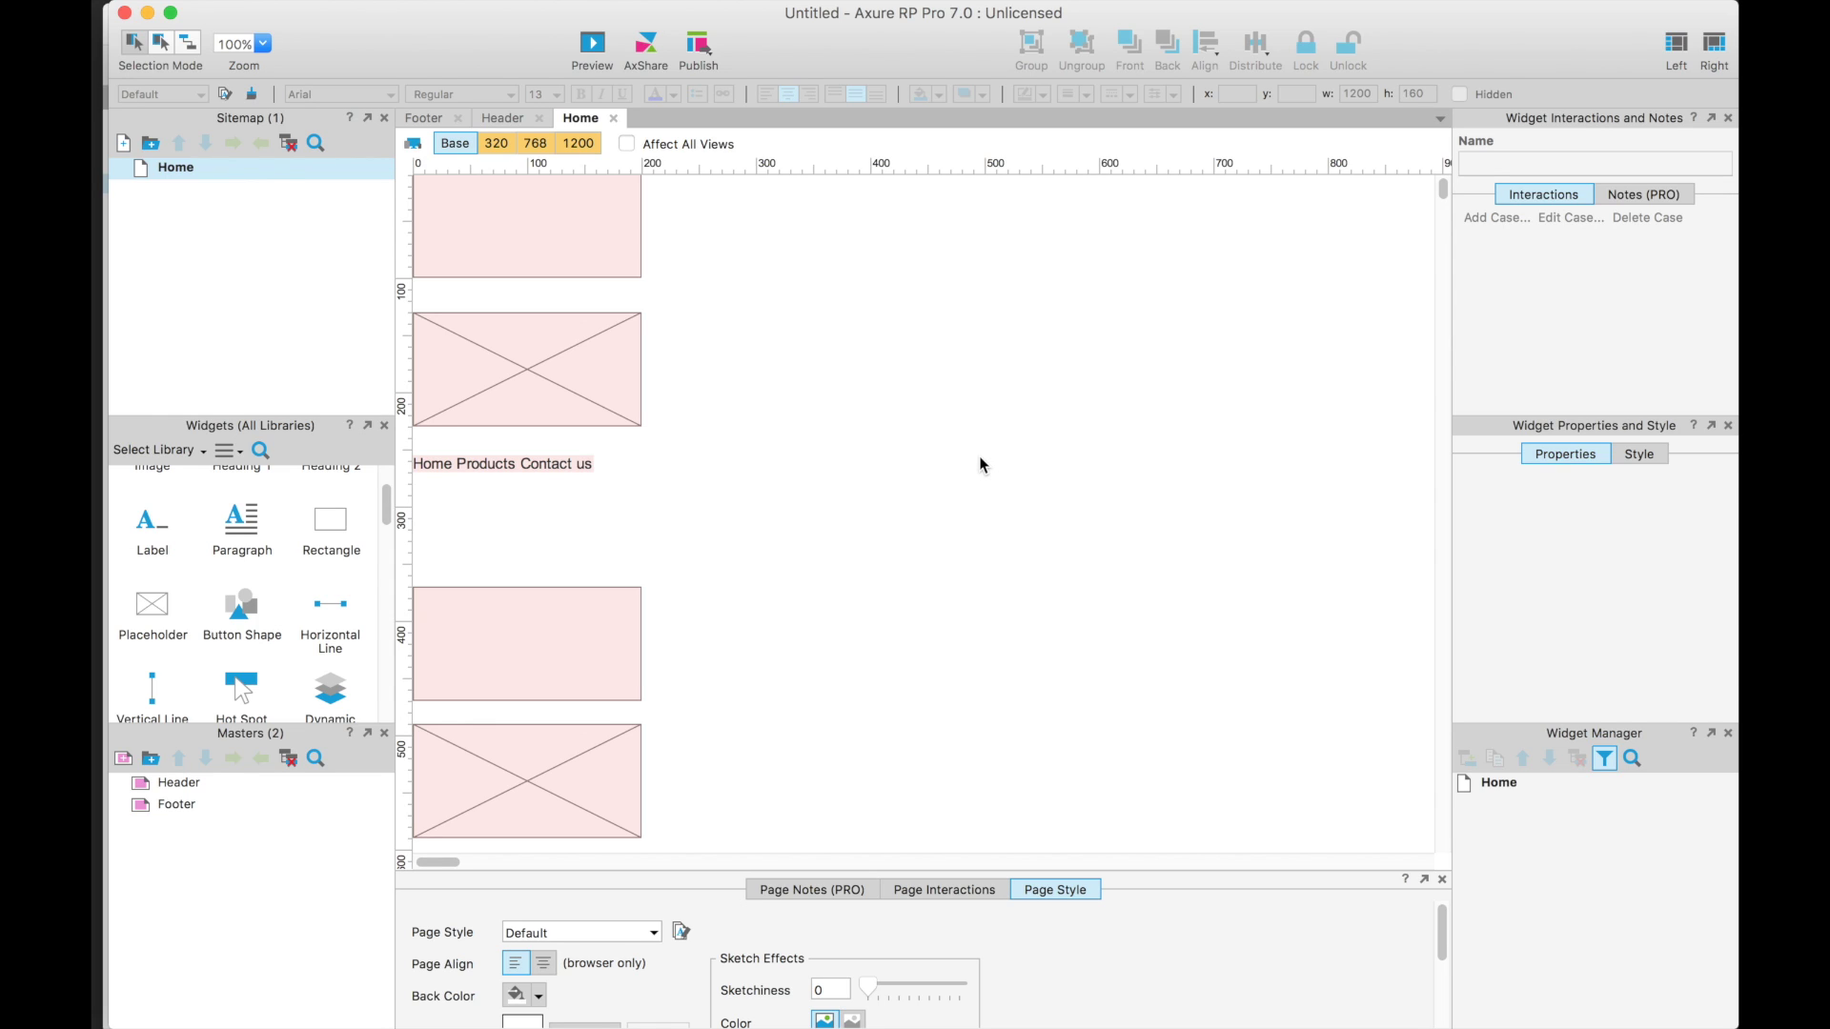
- Preview the Home page in the browser, narrow the window to check how the layout adapts, and return to Axure
{"action": "key", "text": "F5"}
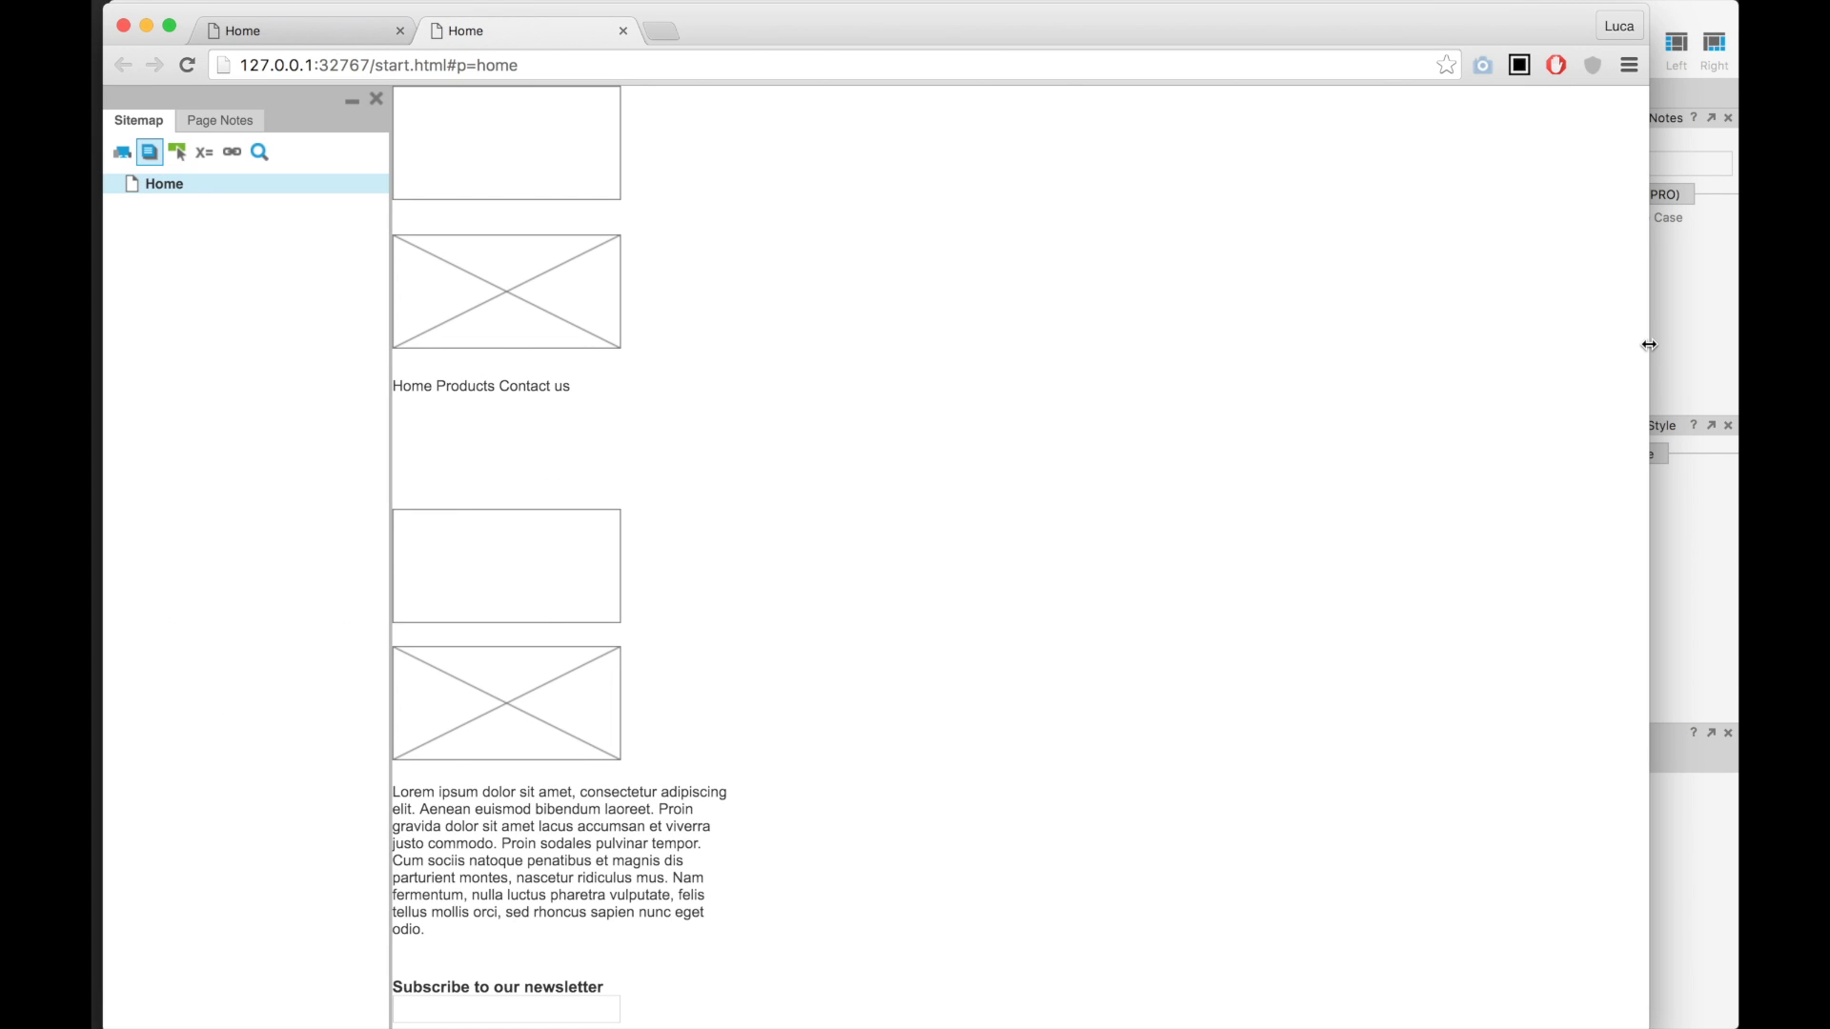
{"action": "left_click_drag", "start_coordinate": [1649, 345], "coordinate": [654, 462]}
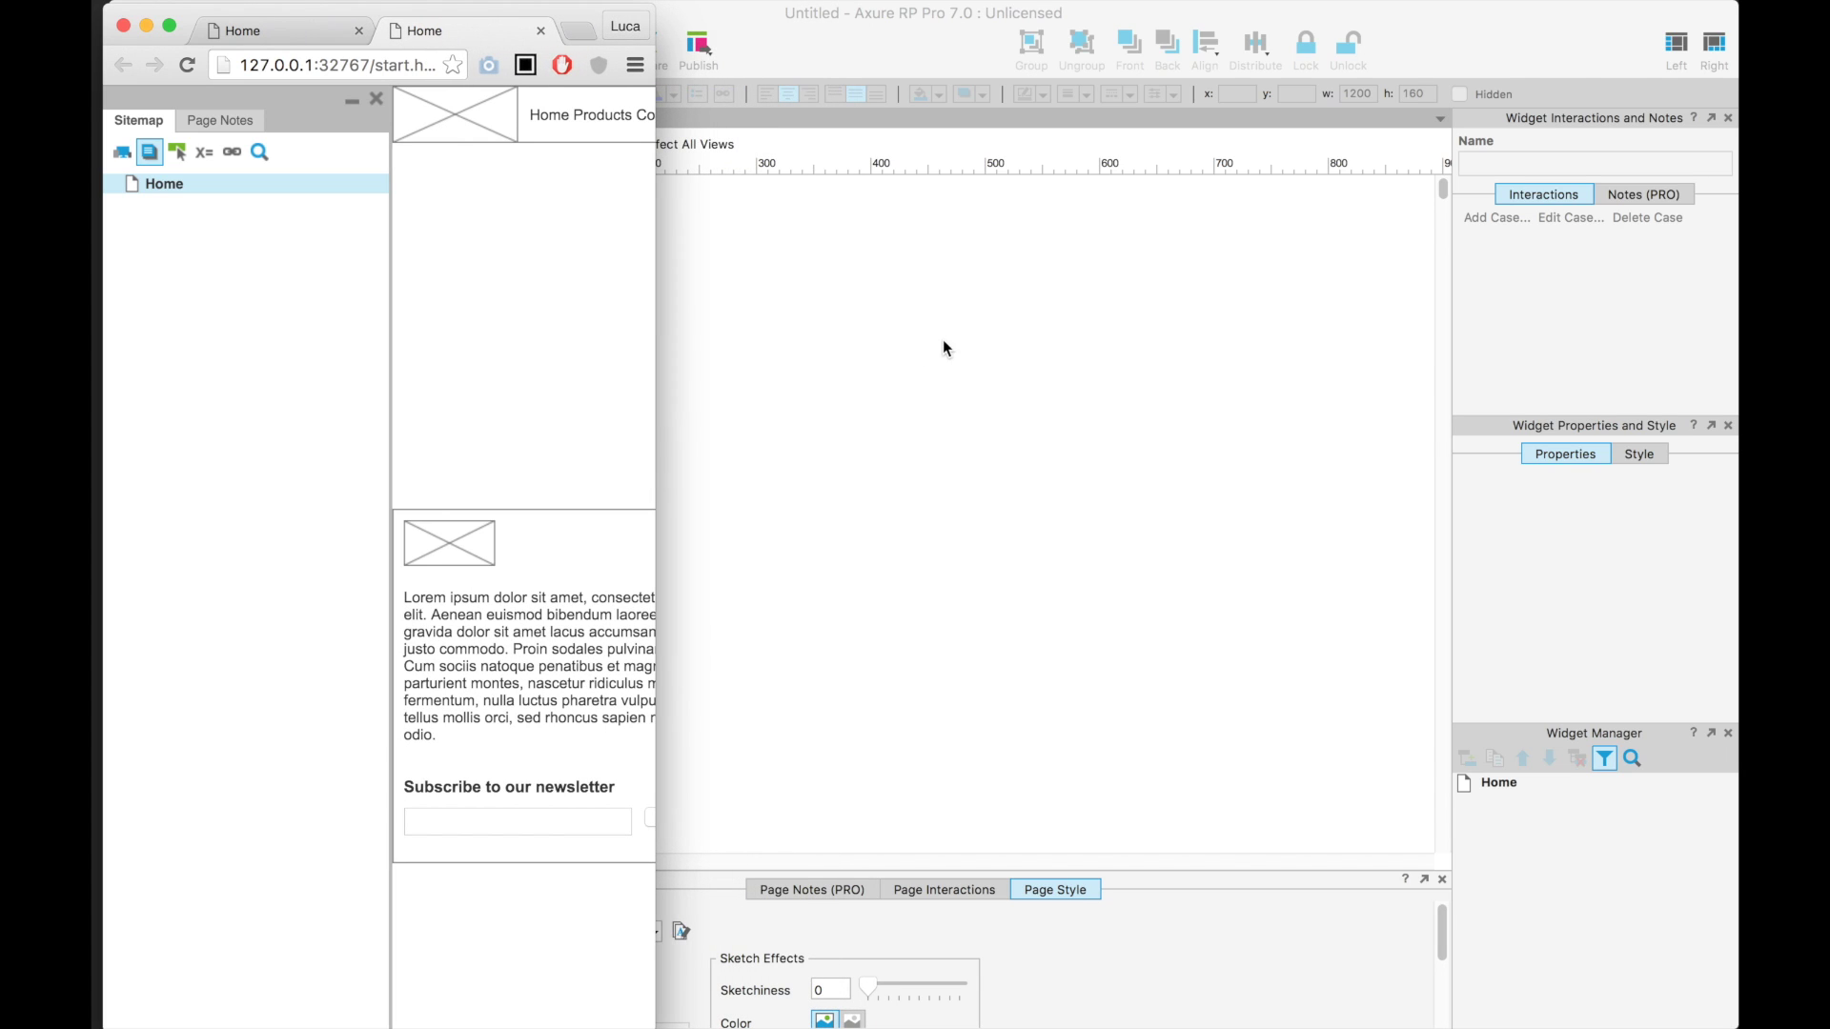
{"action": "left_click", "coordinate": [763, 417]}
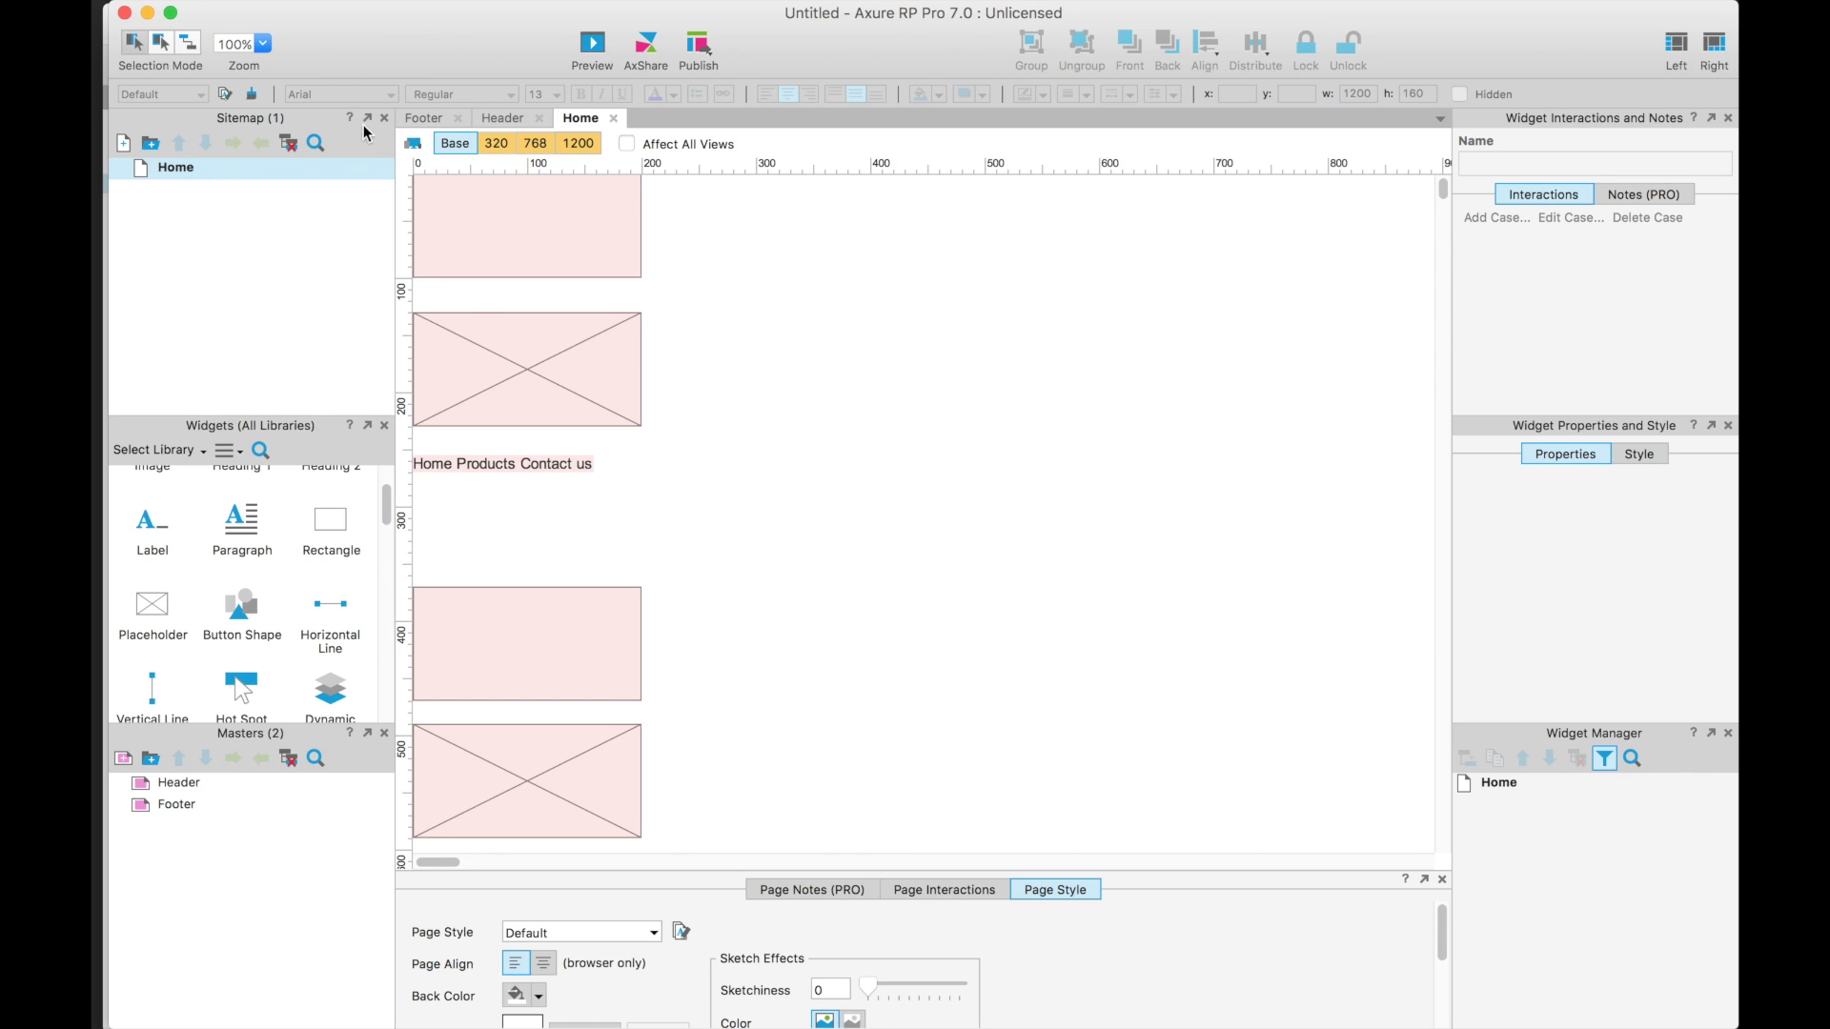
- Open the adaptive view settings and examine the Large Display view's name, condition and width
{"action": "left_click", "coordinate": [418, 146]}
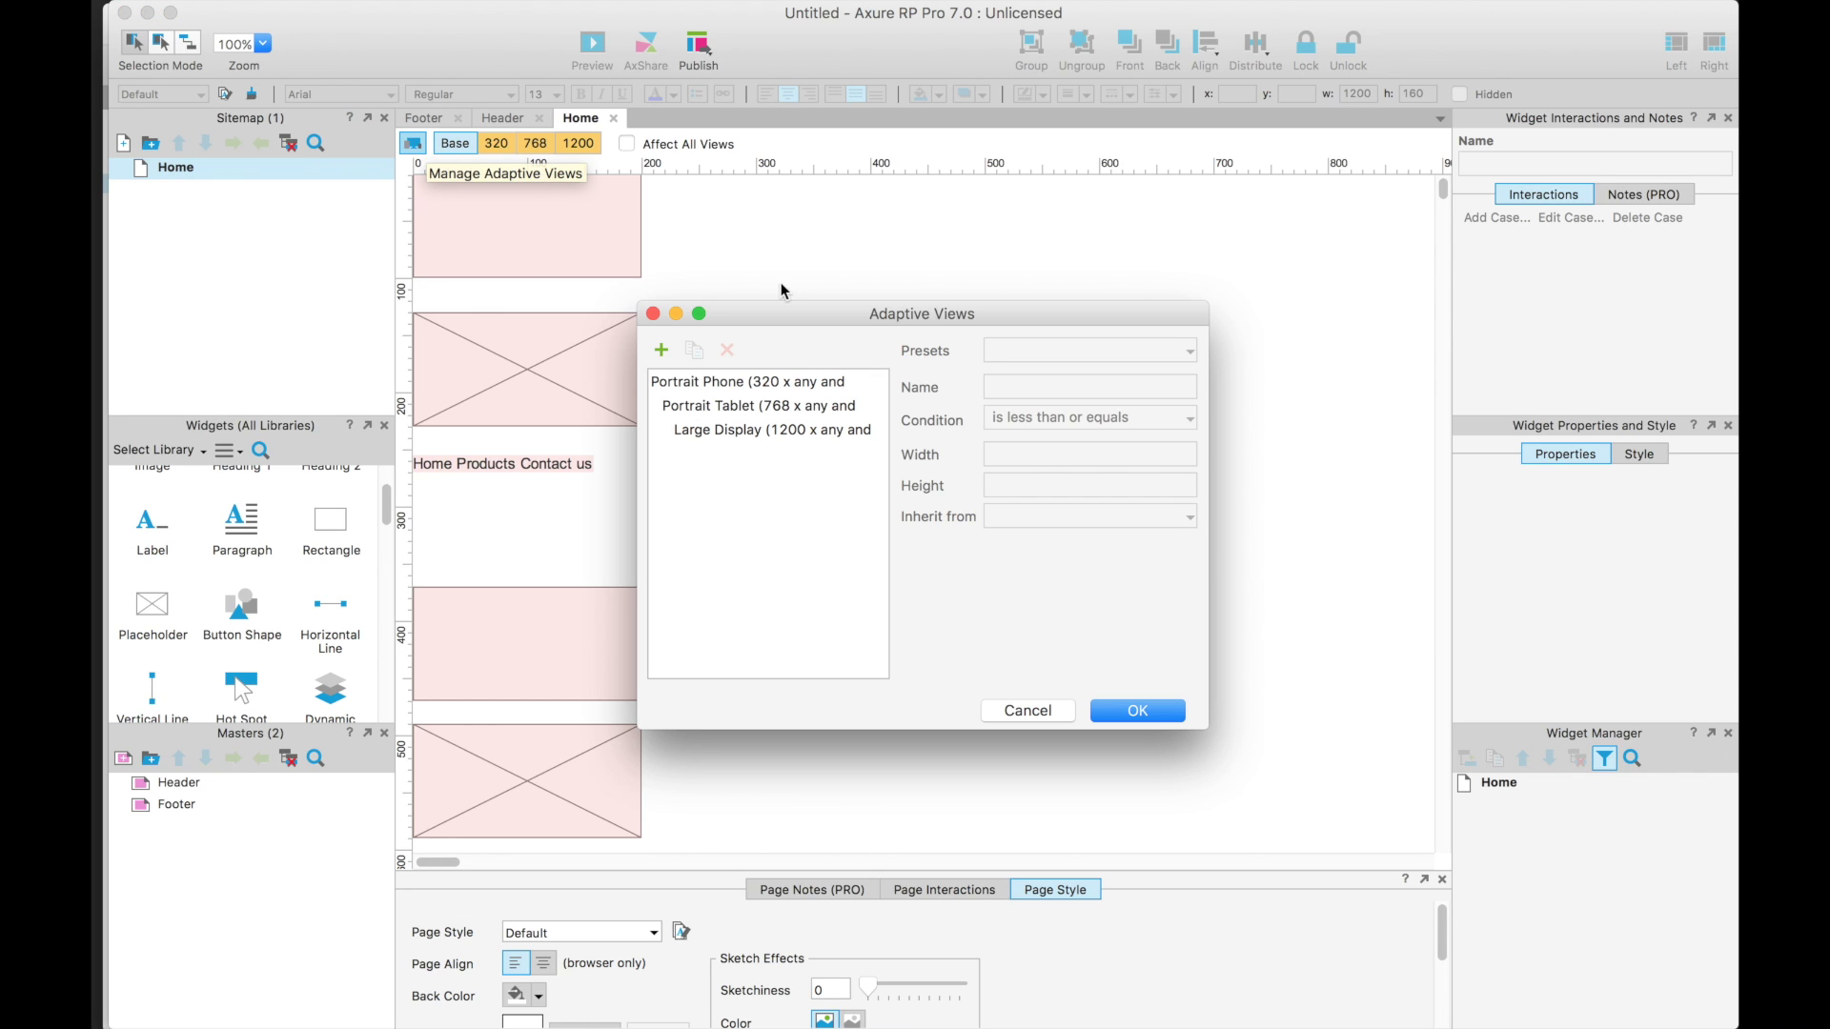
{"action": "left_click", "coordinate": [785, 433]}
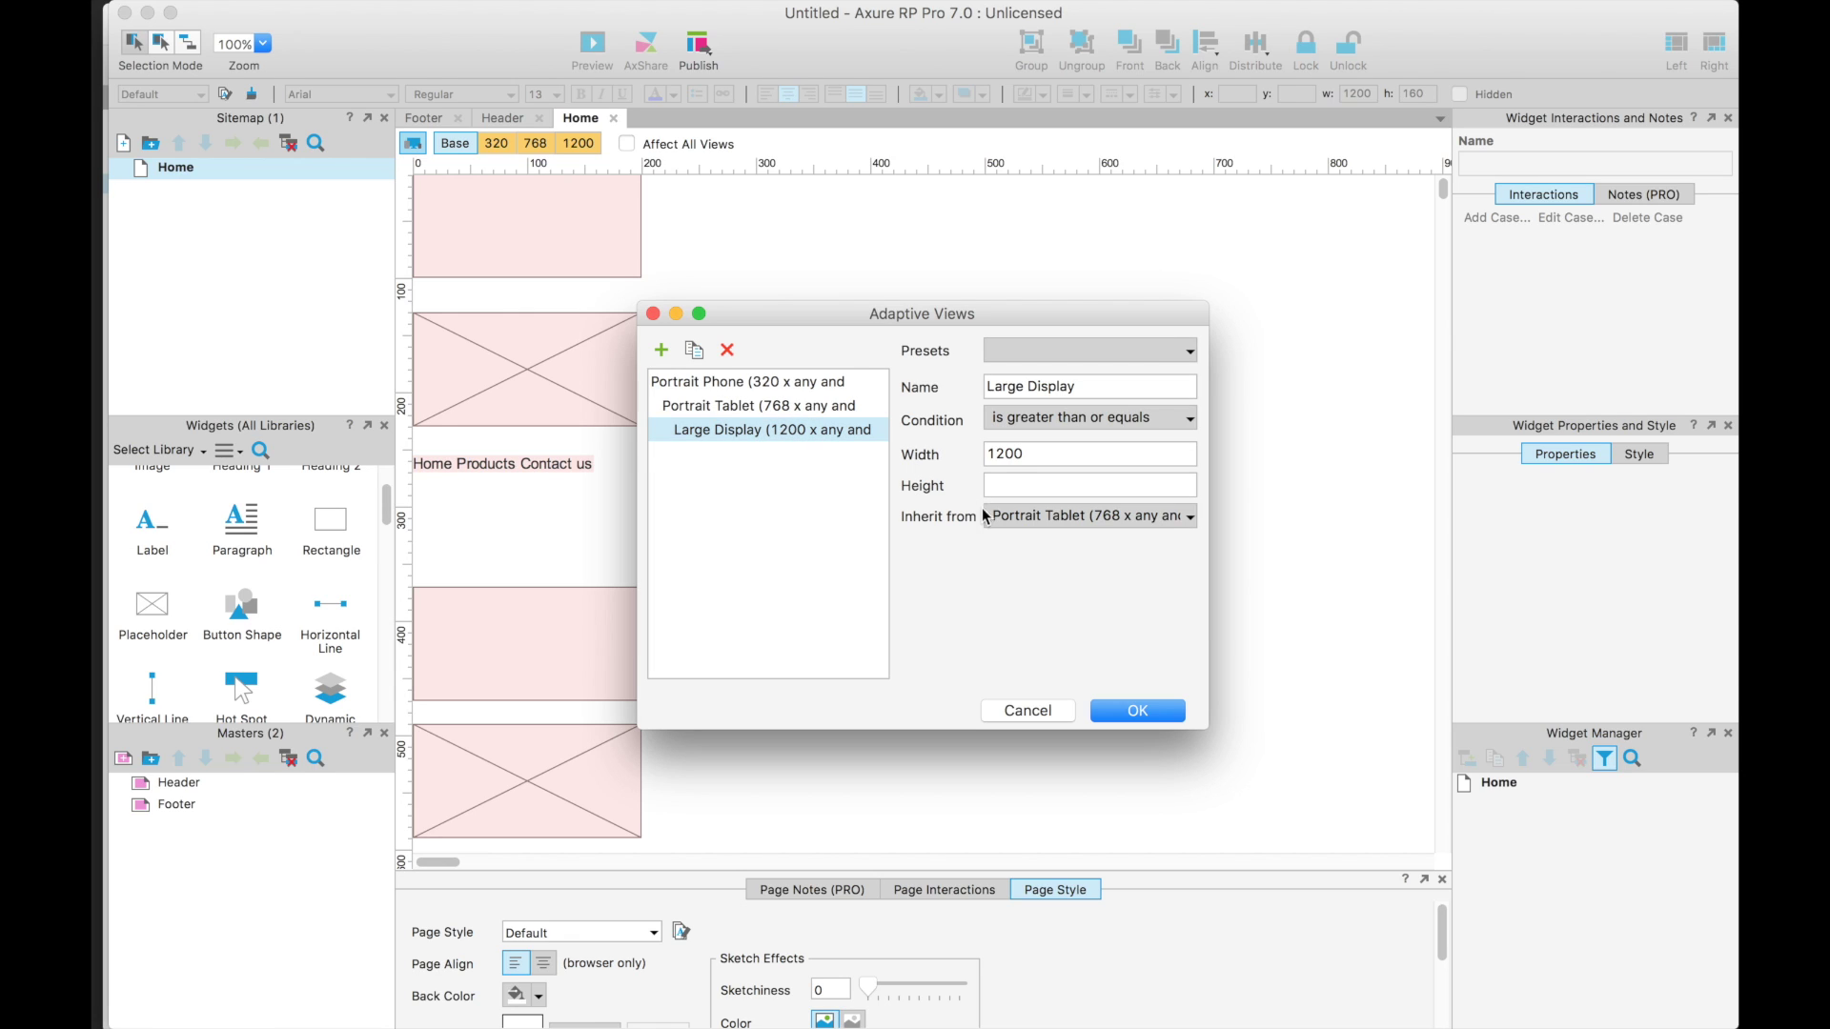
{"action": "left_click", "coordinate": [1018, 421]}
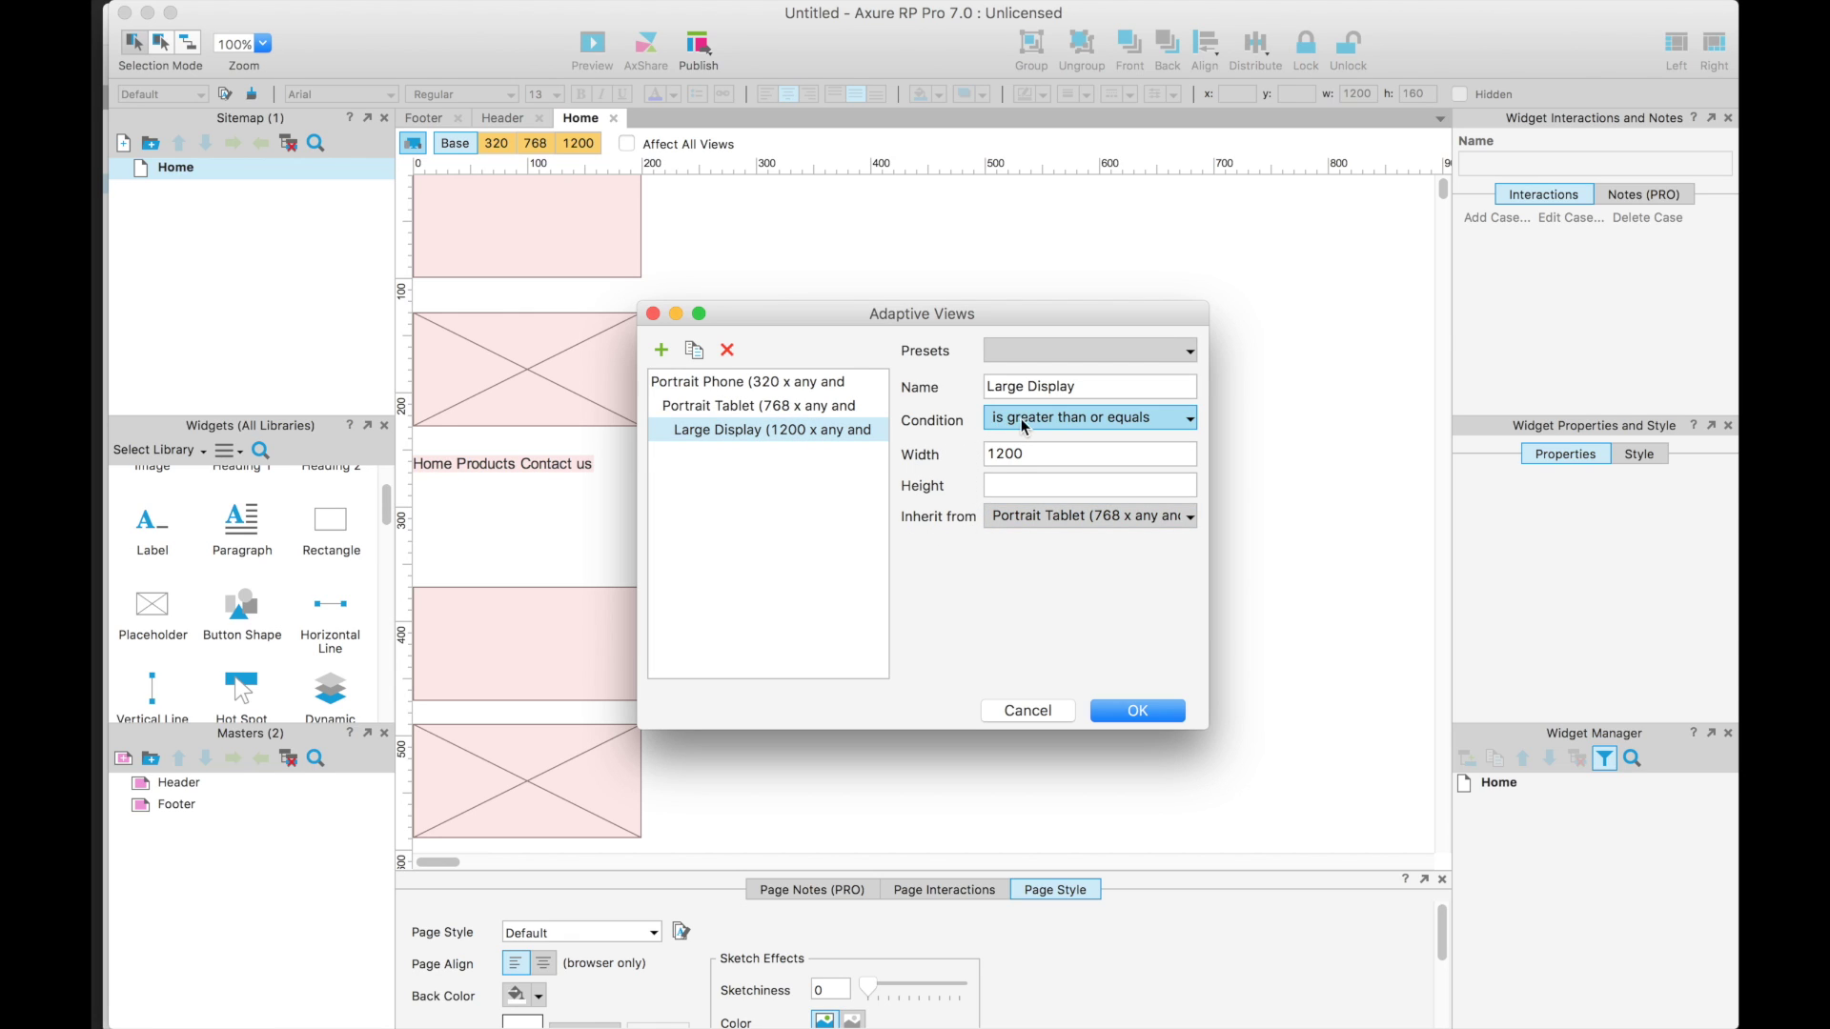
{"action": "left_click", "coordinate": [998, 384]}
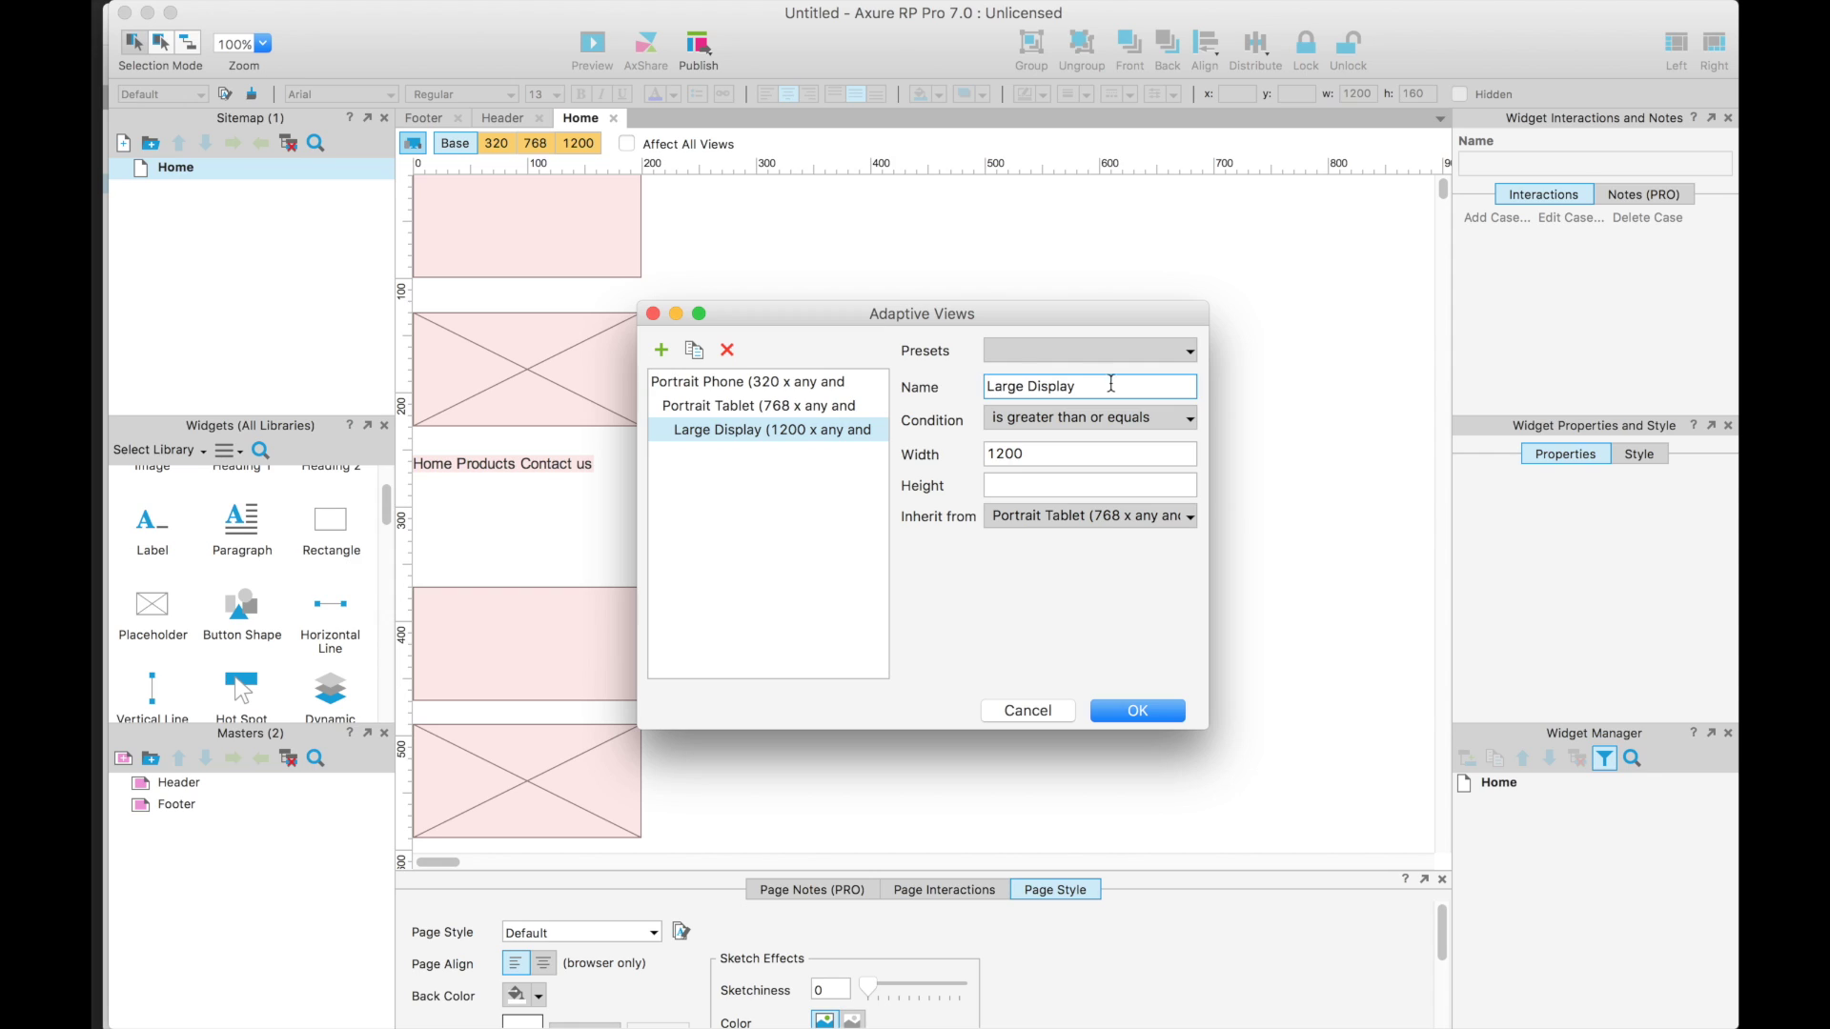
{"action": "left_click", "coordinate": [991, 420]}
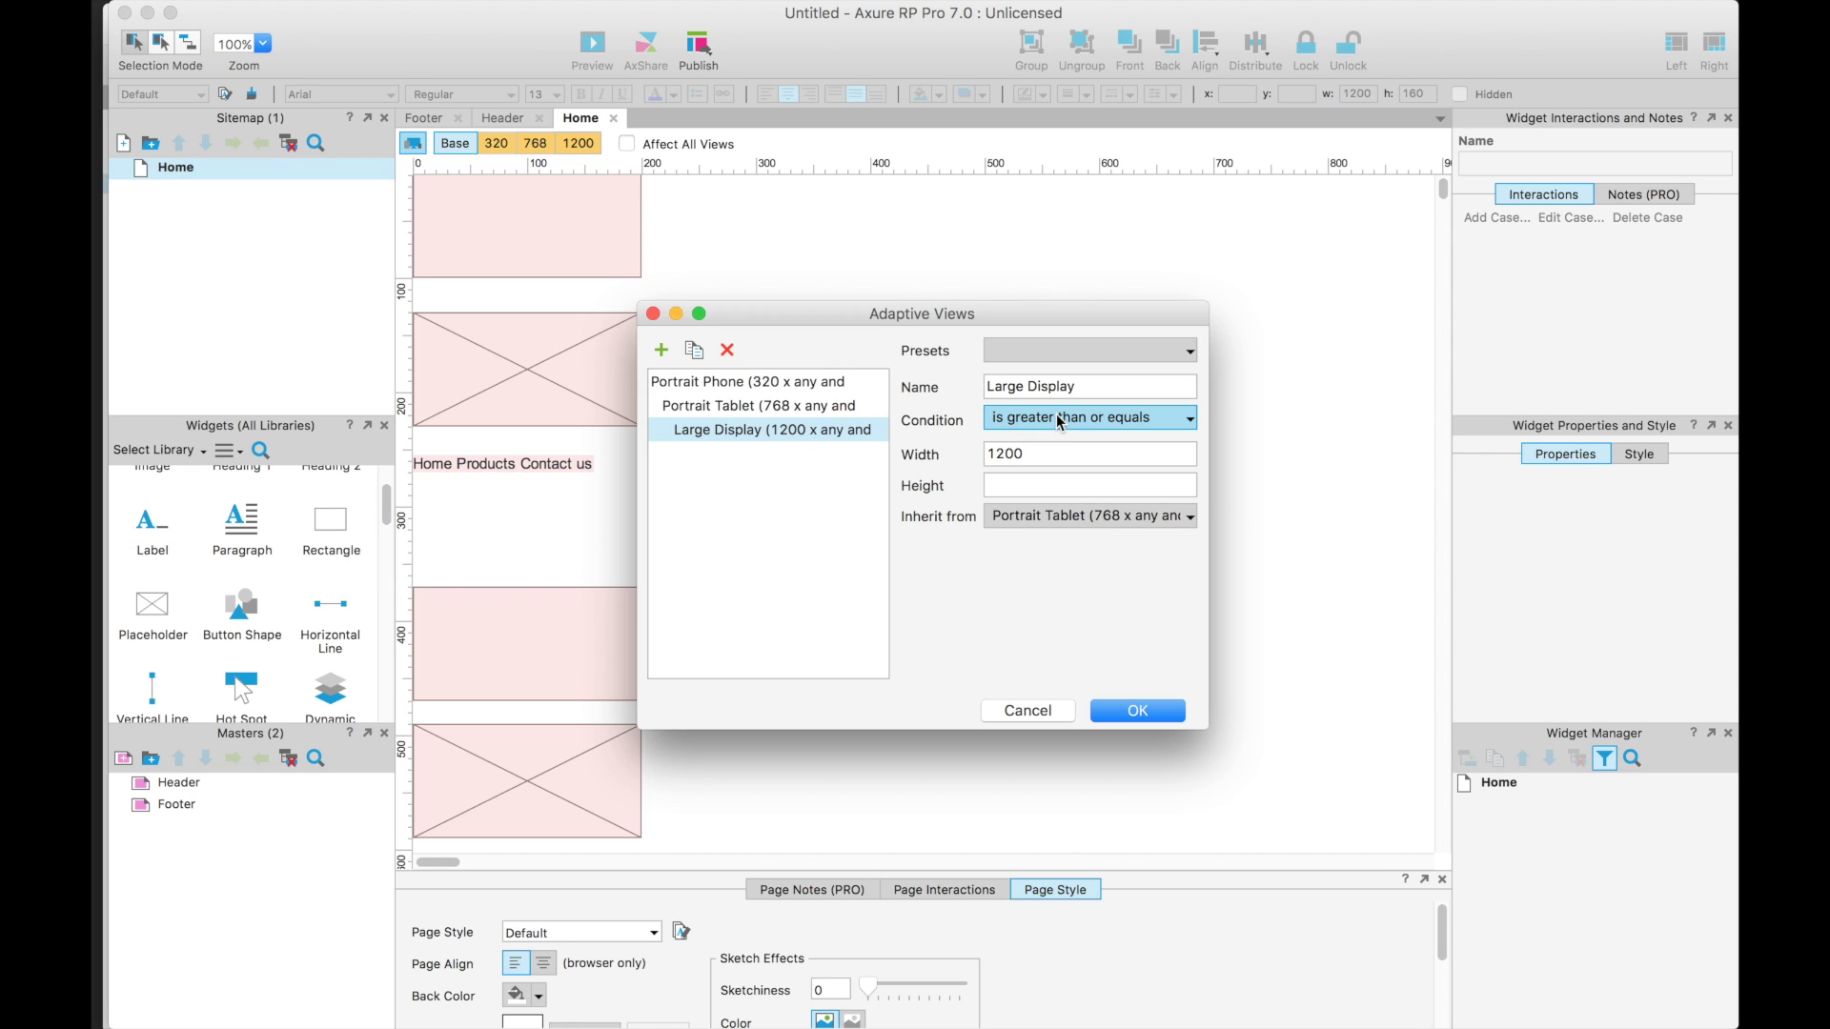
{"action": "left_click", "coordinate": [1034, 451]}
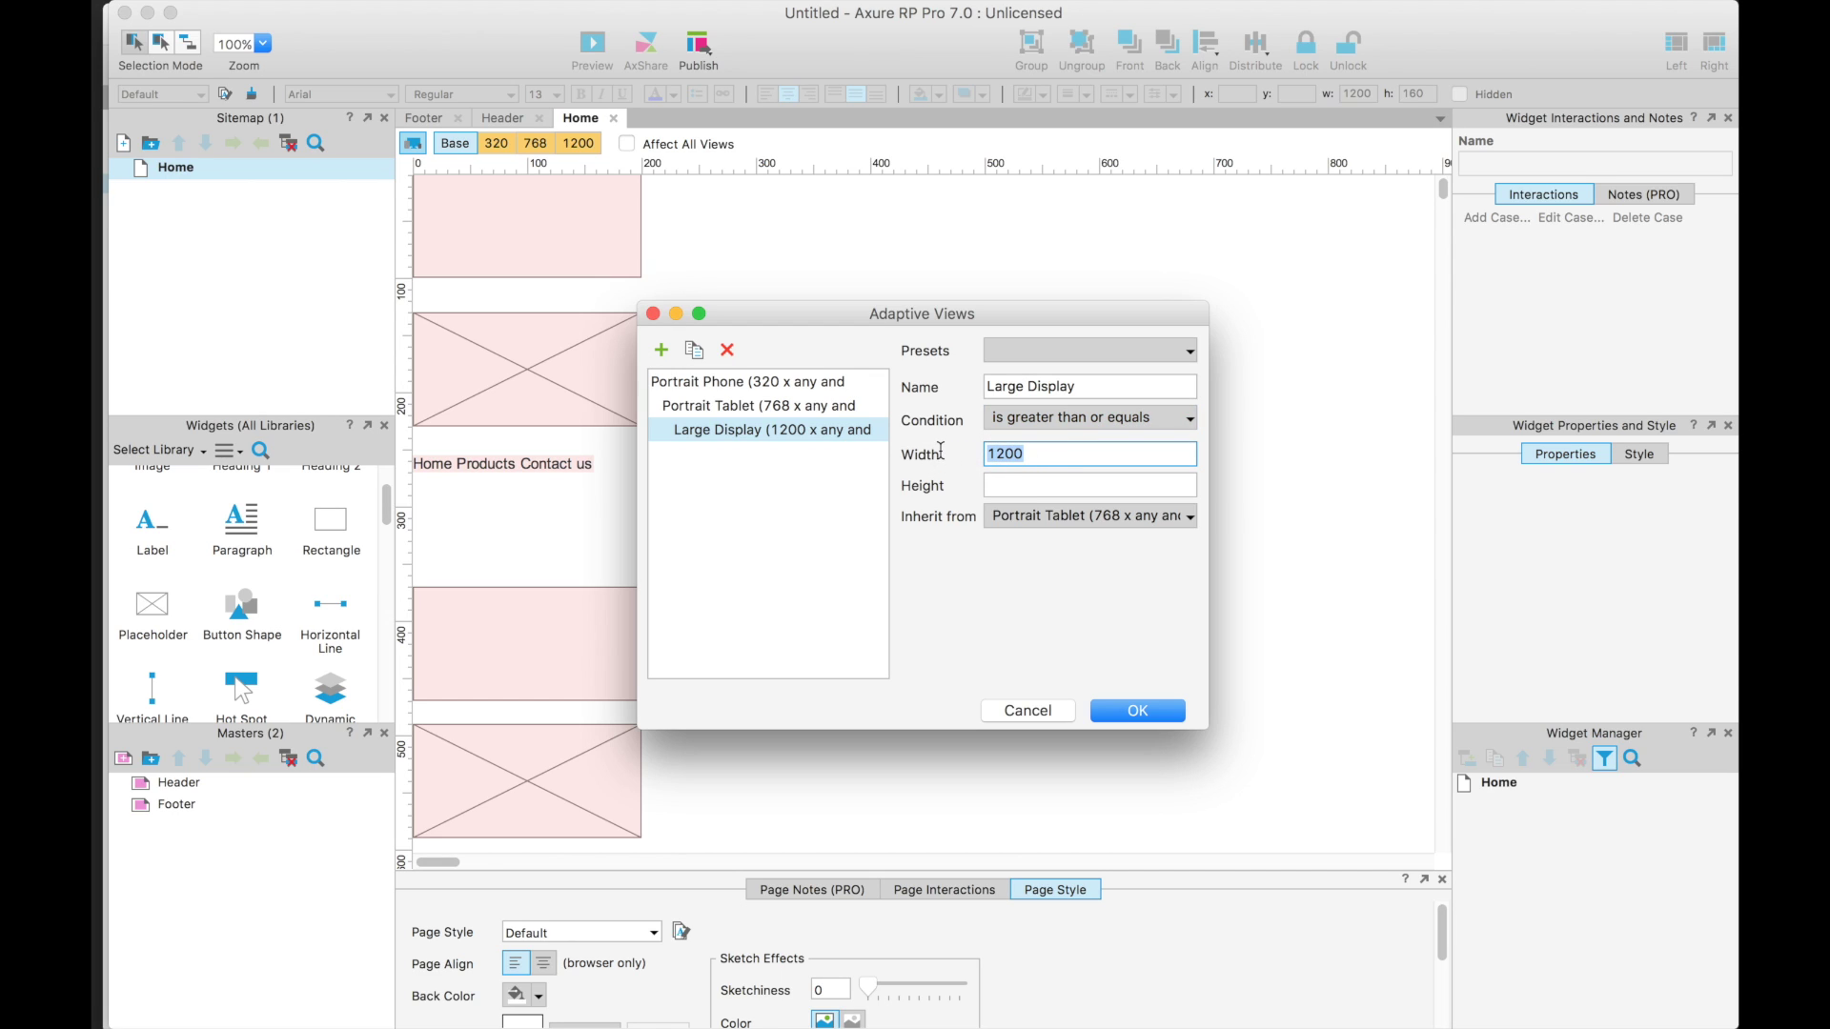
{"action": "left_click", "coordinate": [1058, 417]}
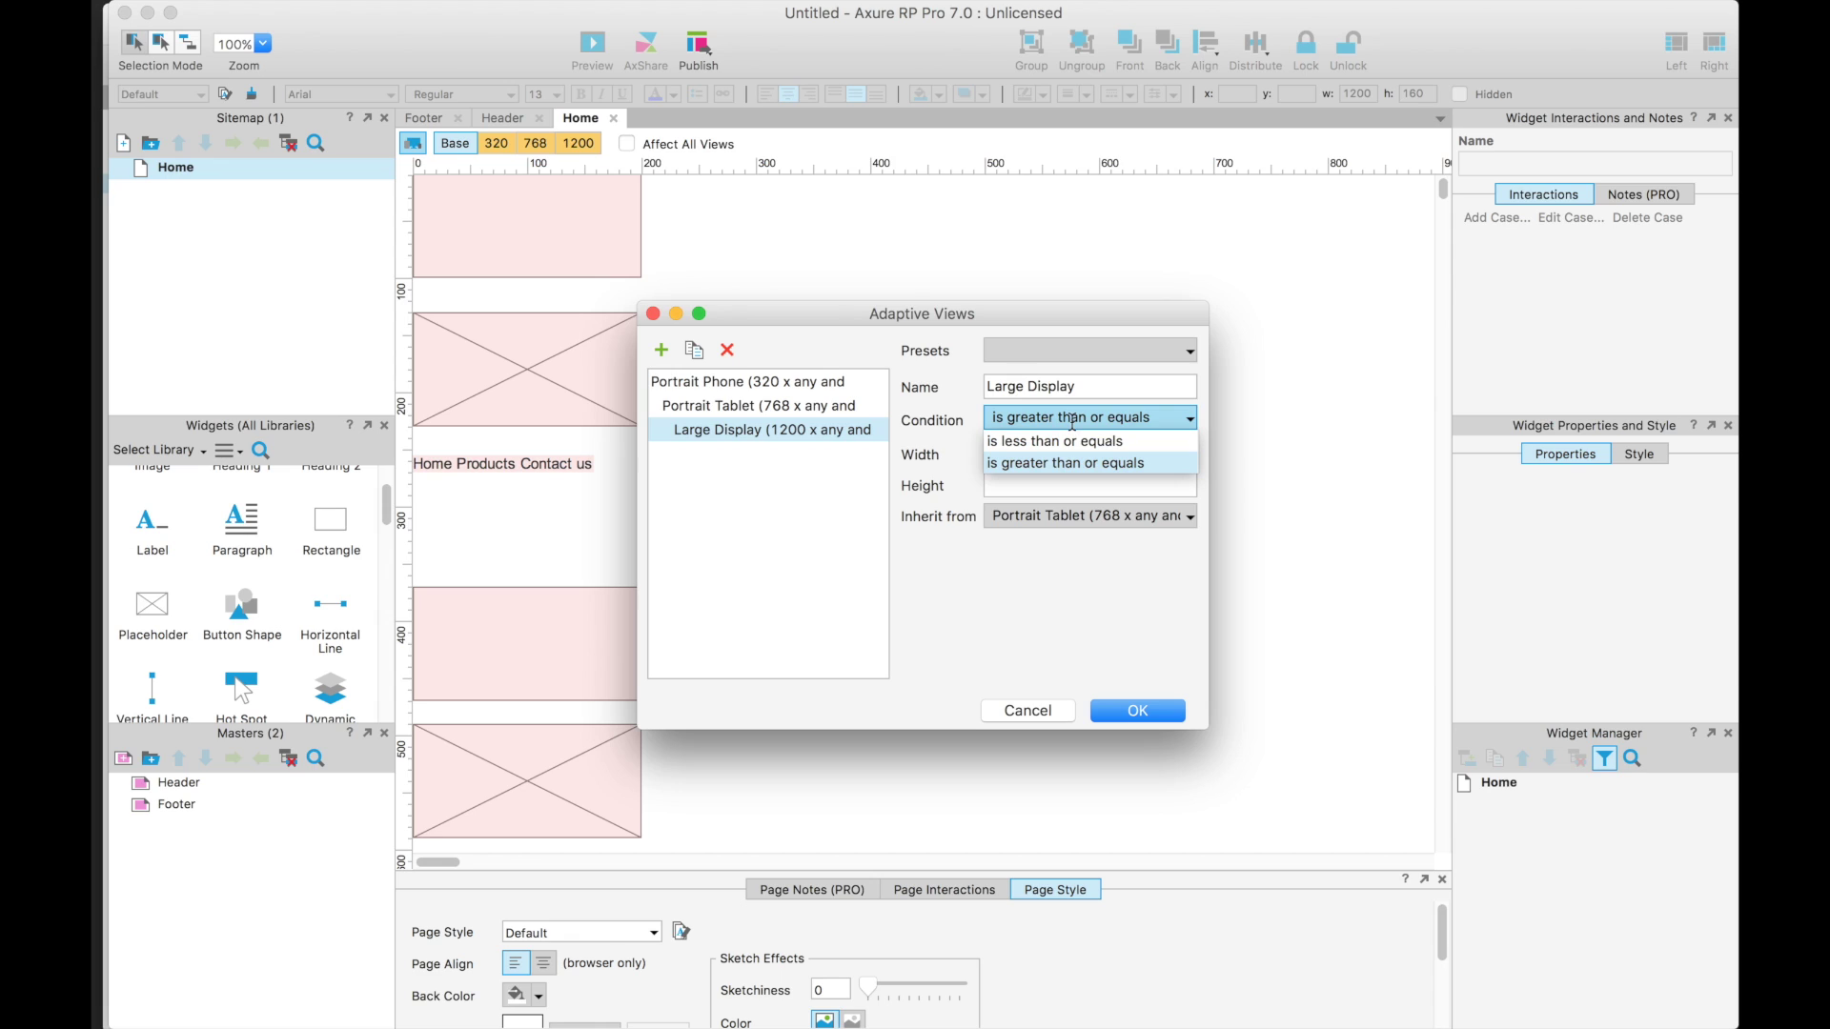
{"action": "left_click", "coordinate": [1060, 442]}
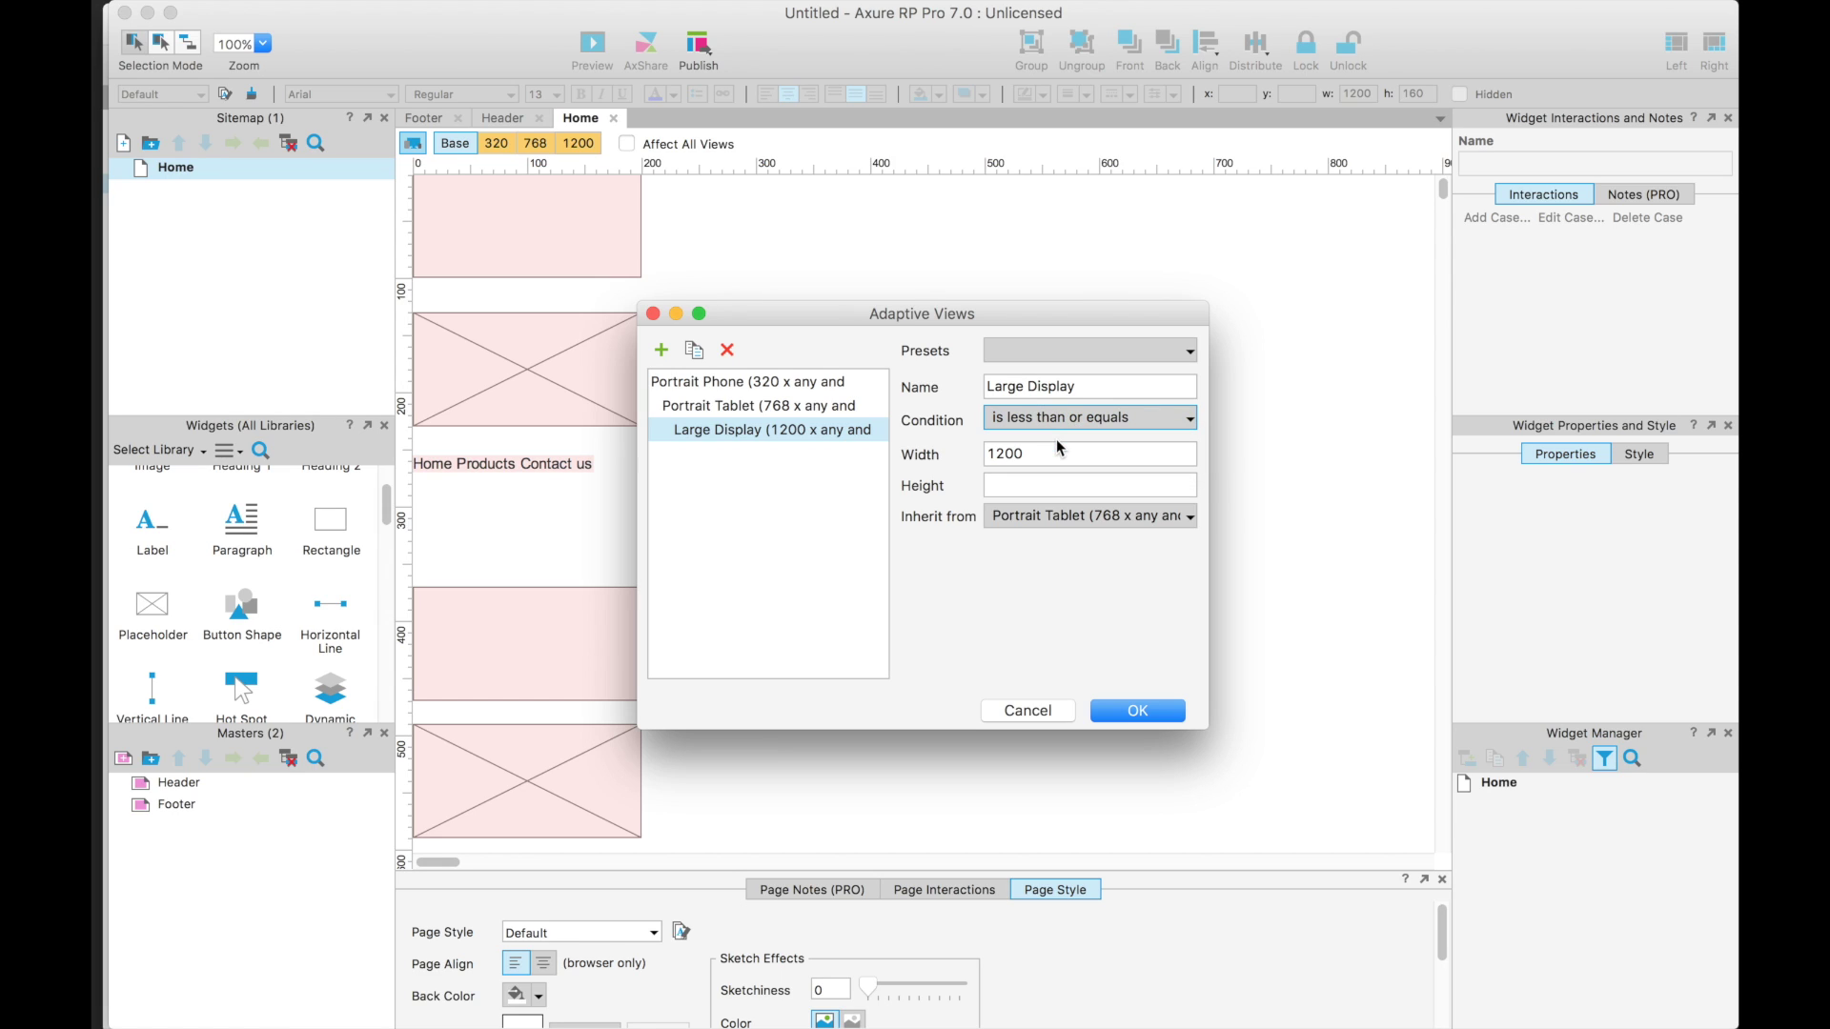
{"action": "left_click", "coordinate": [844, 408]}
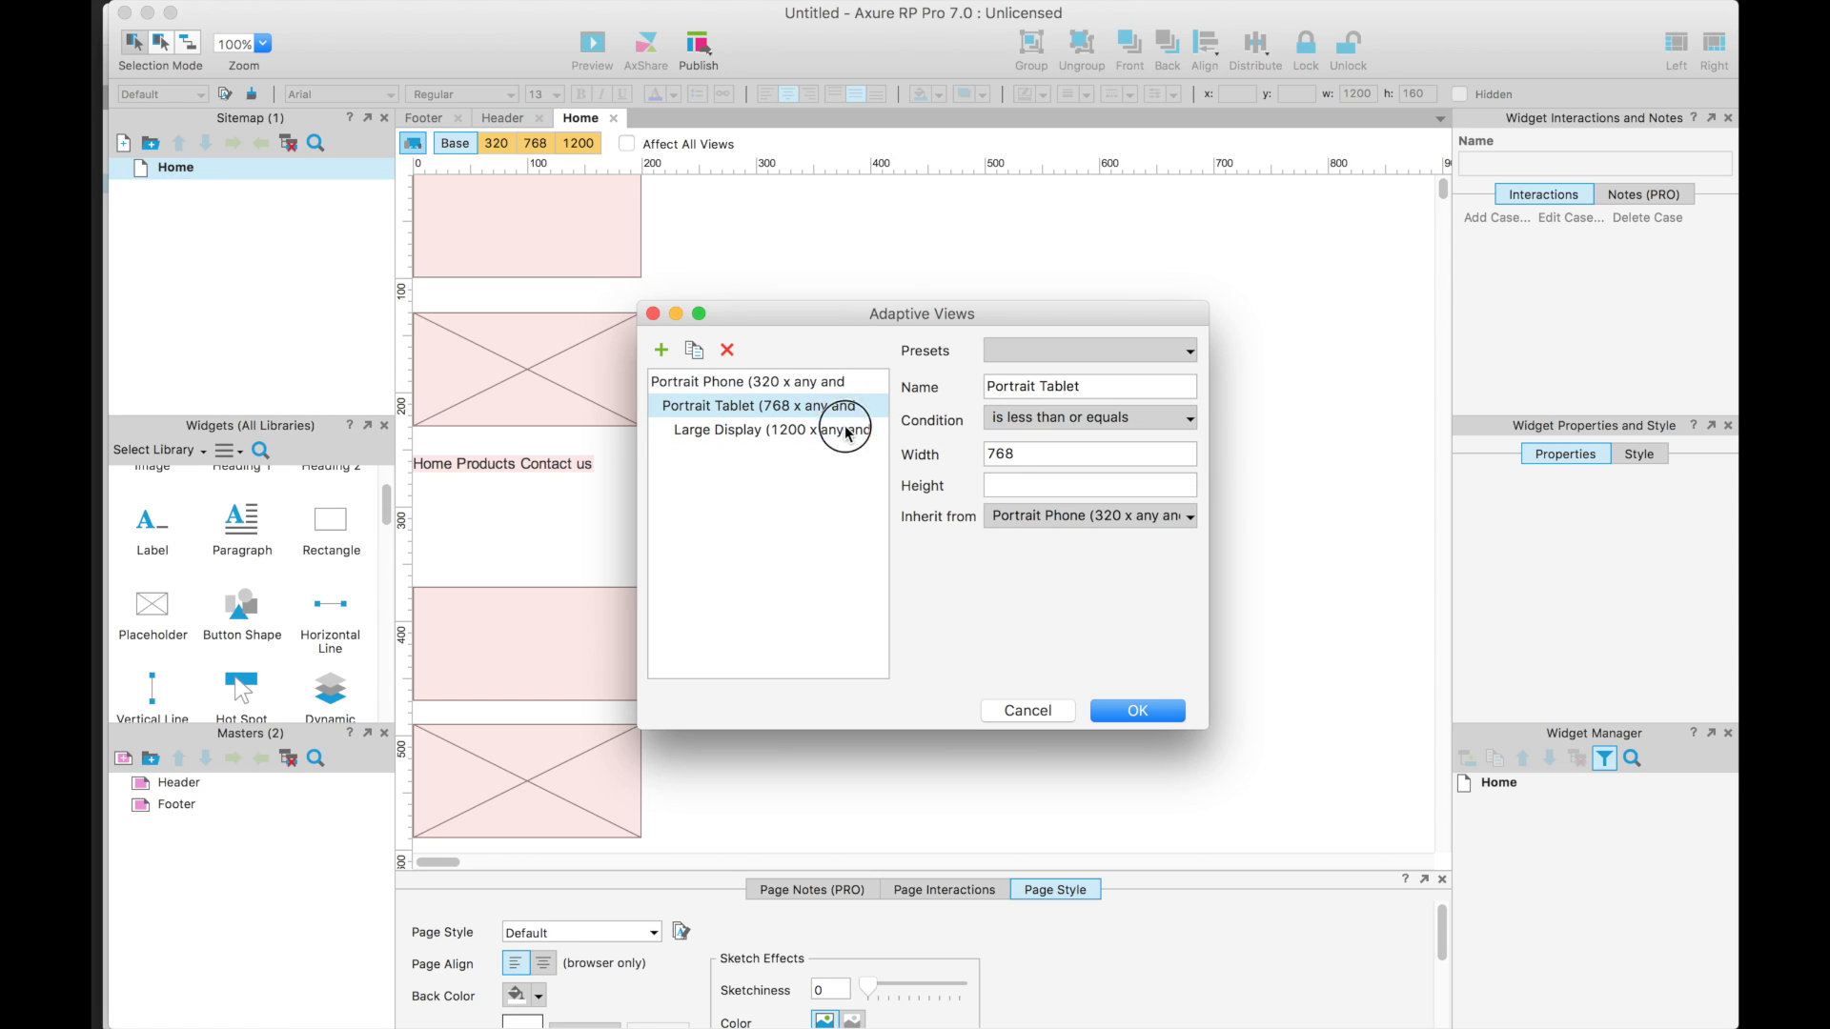
{"action": "left_click", "coordinate": [844, 425]}
{"action": "left_click", "coordinate": [1010, 422]}
{"action": "left_click", "coordinate": [1048, 461]}
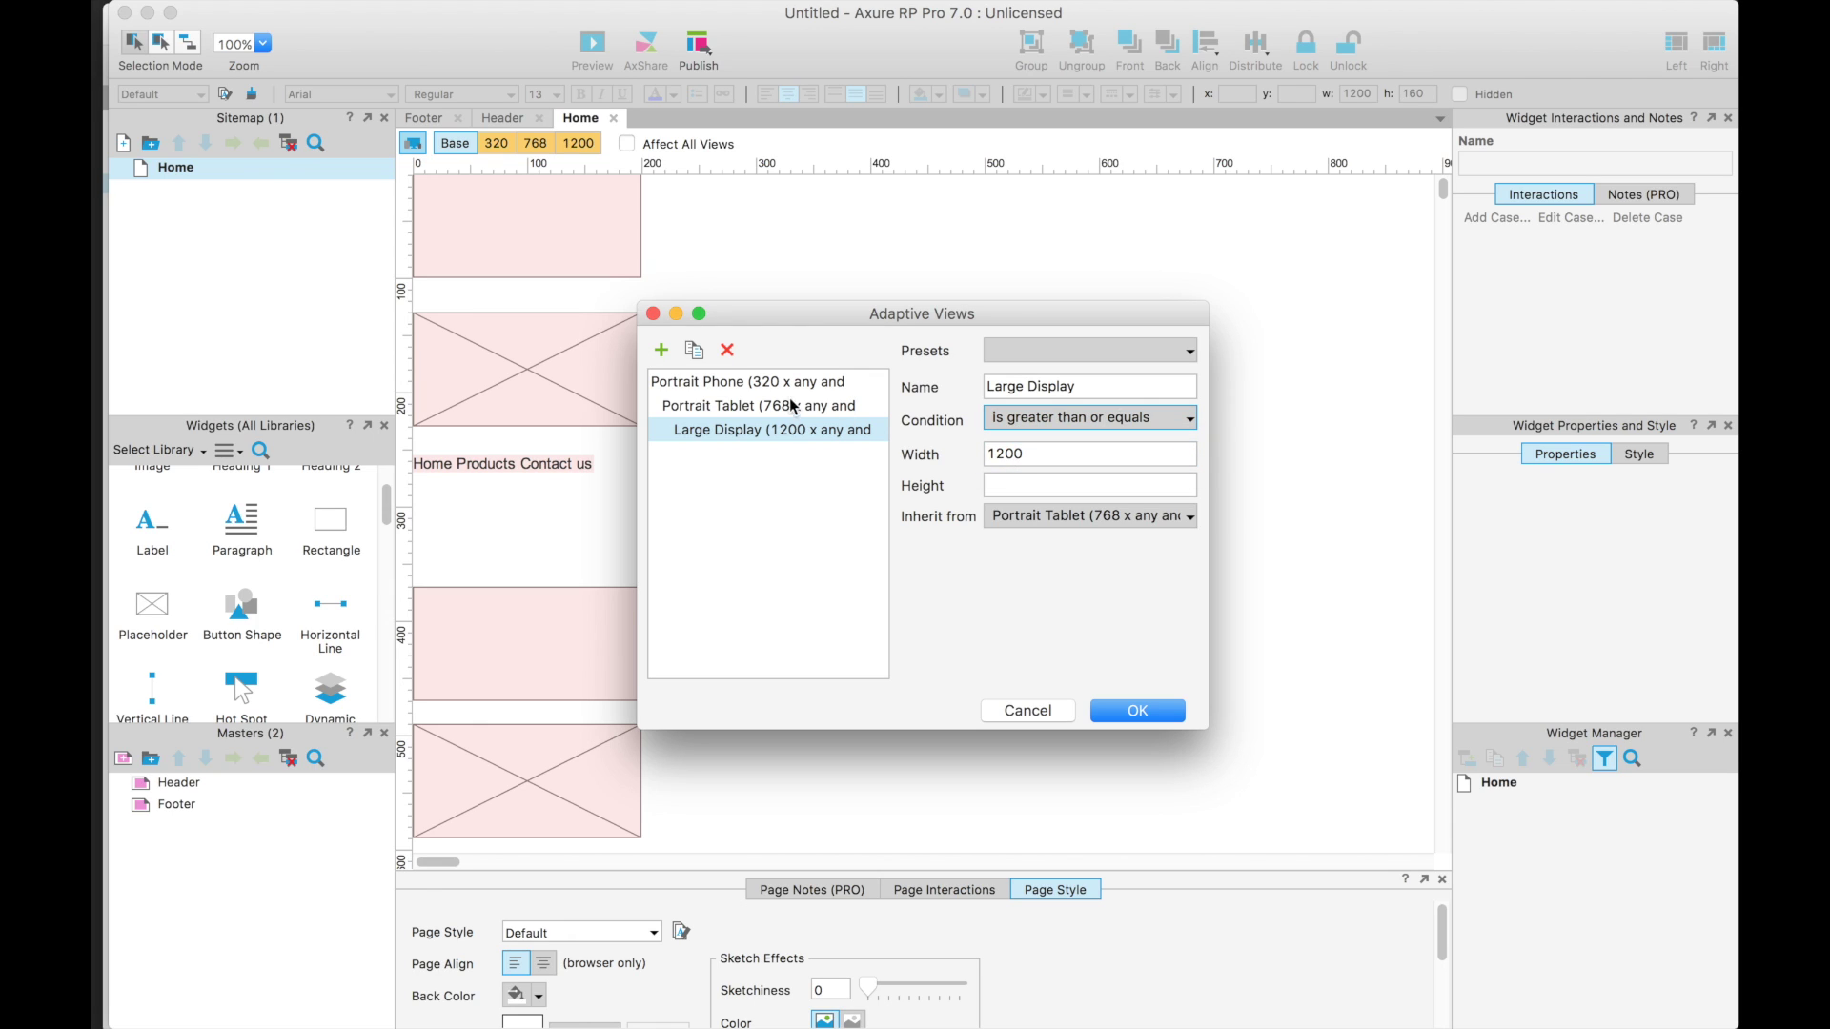
- Set the Portrait Phone view's condition to "is greater than or equals"
{"action": "left_click", "coordinate": [773, 386]}
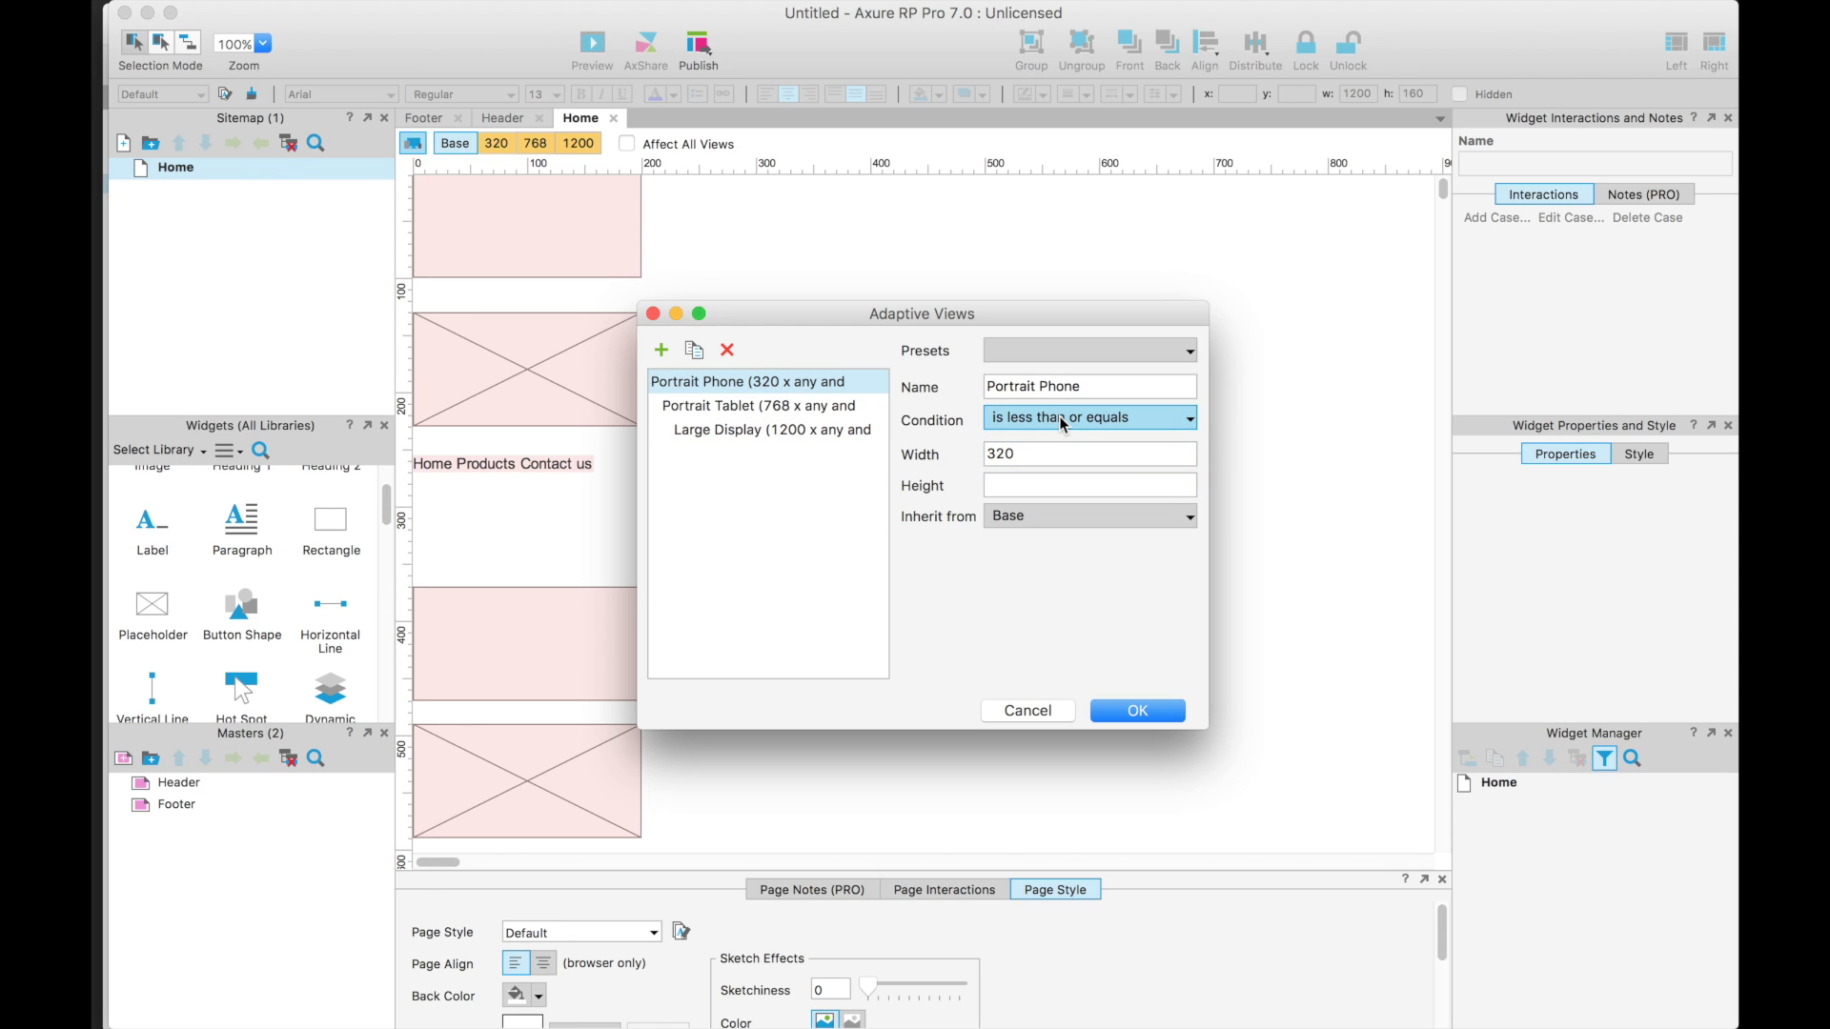
{"action": "left_click", "coordinate": [1014, 459]}
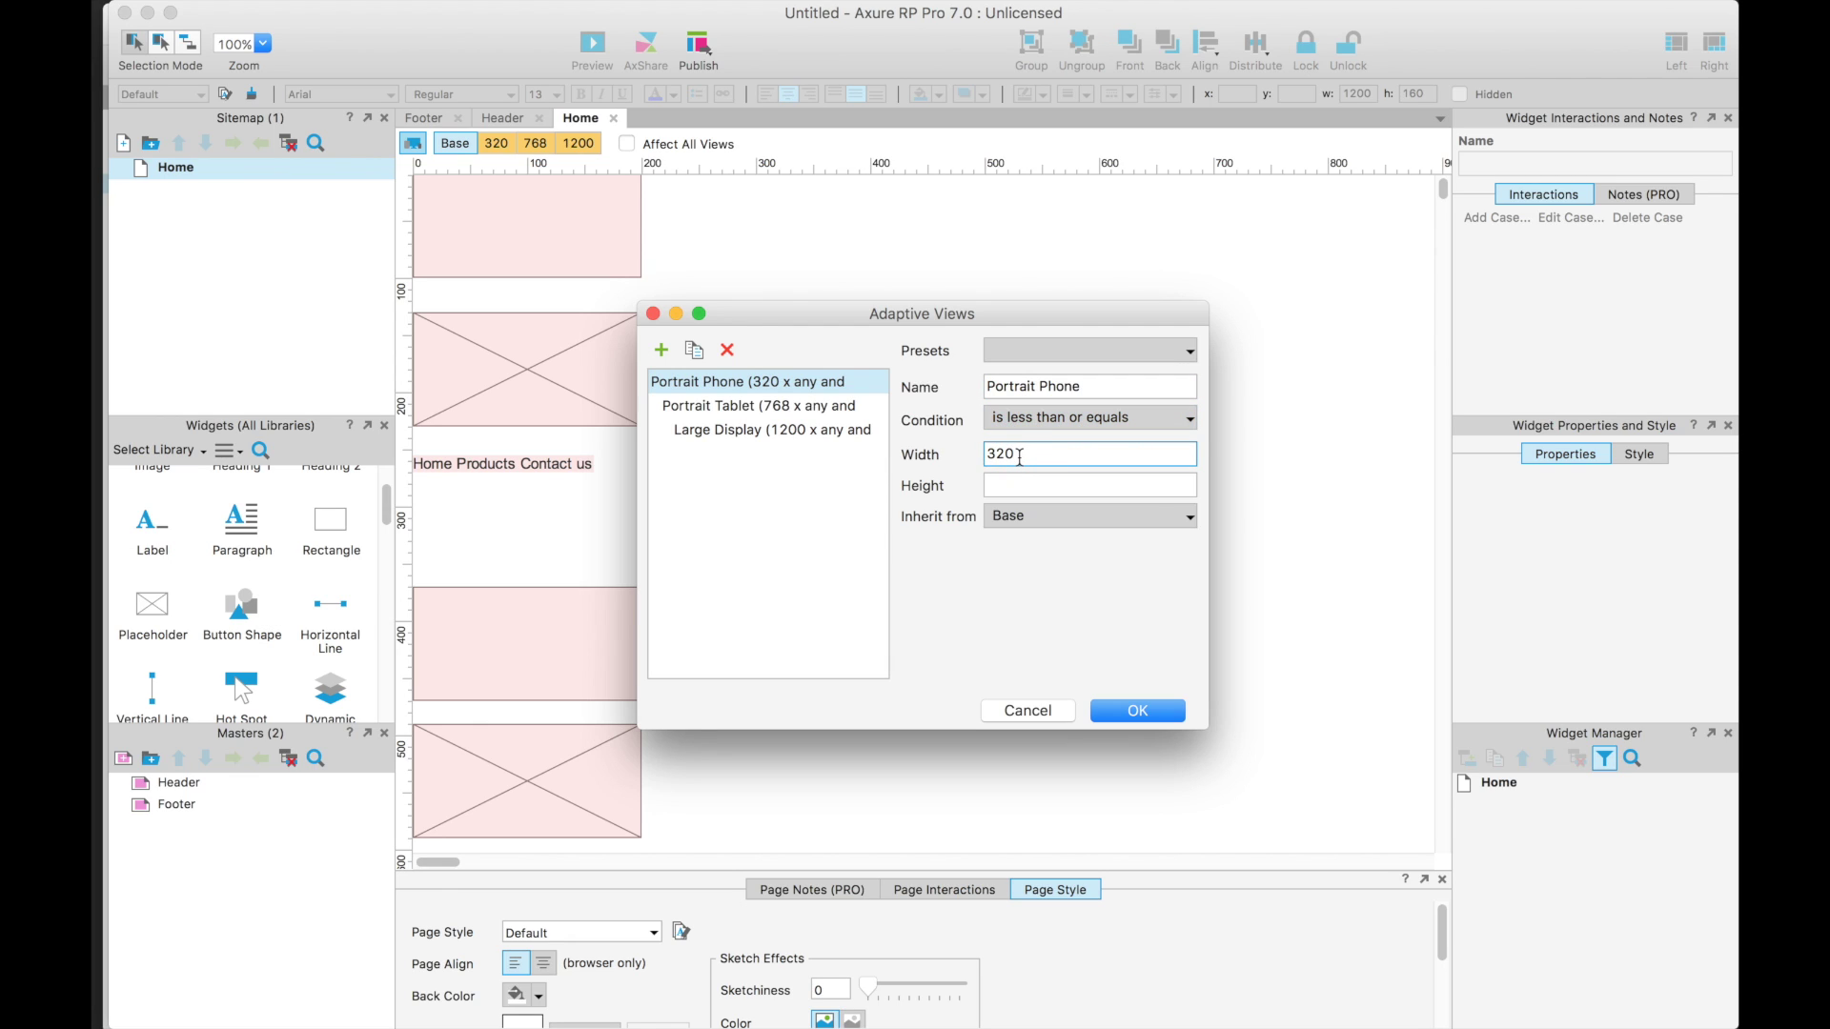
{"action": "left_click_drag", "start_coordinate": [1020, 457], "coordinate": [978, 459]}
{"action": "left_click", "coordinate": [990, 485]}
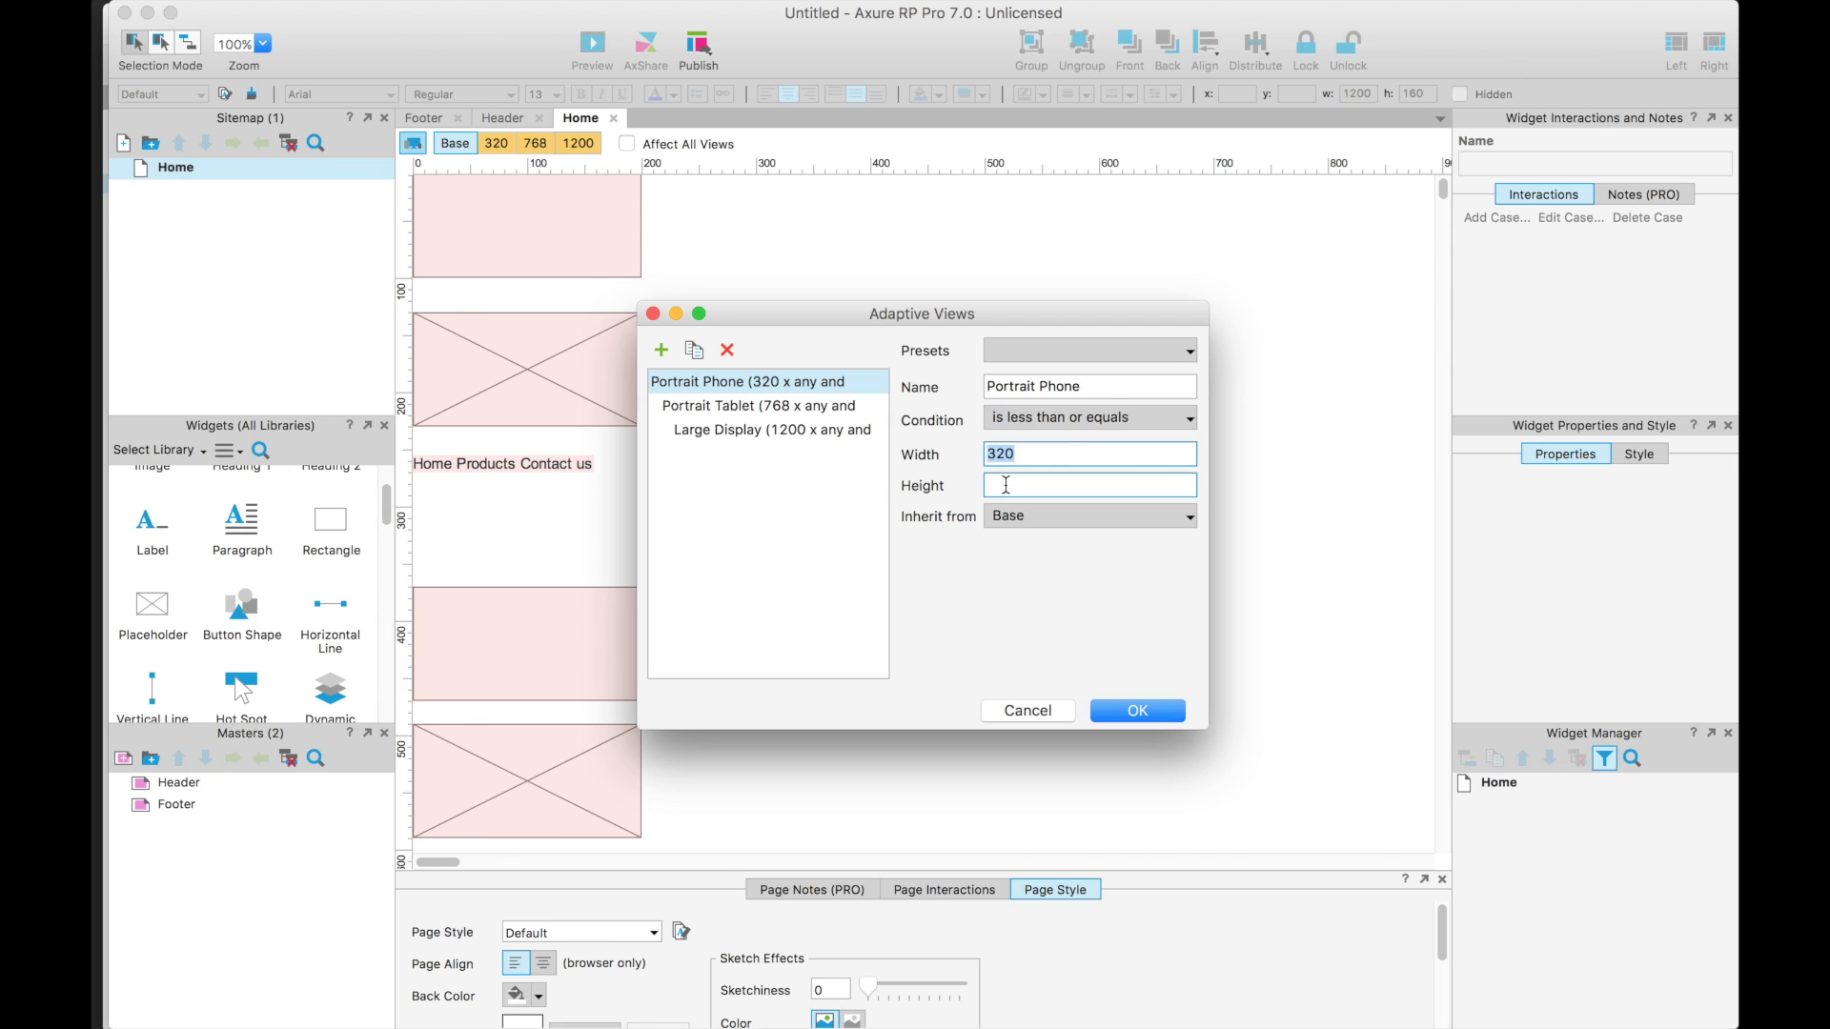
{"action": "left_click", "coordinate": [1008, 419]}
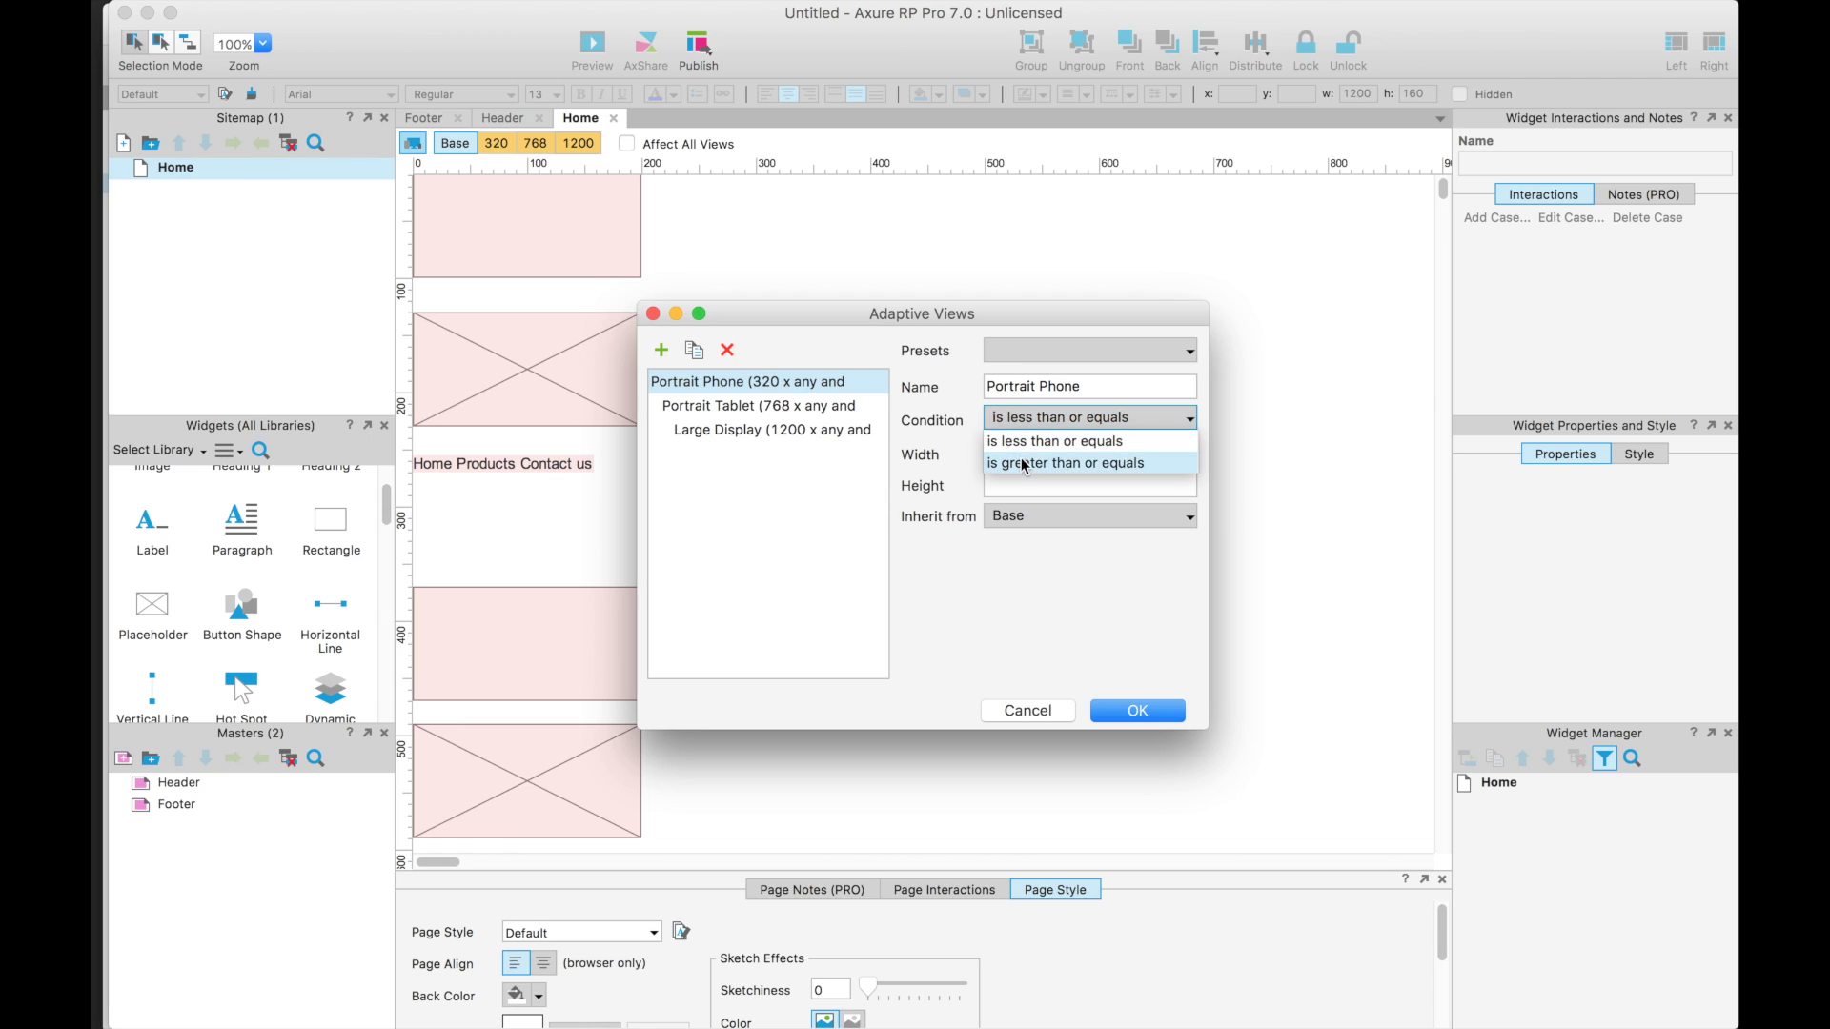
{"action": "left_click", "coordinate": [1020, 463]}
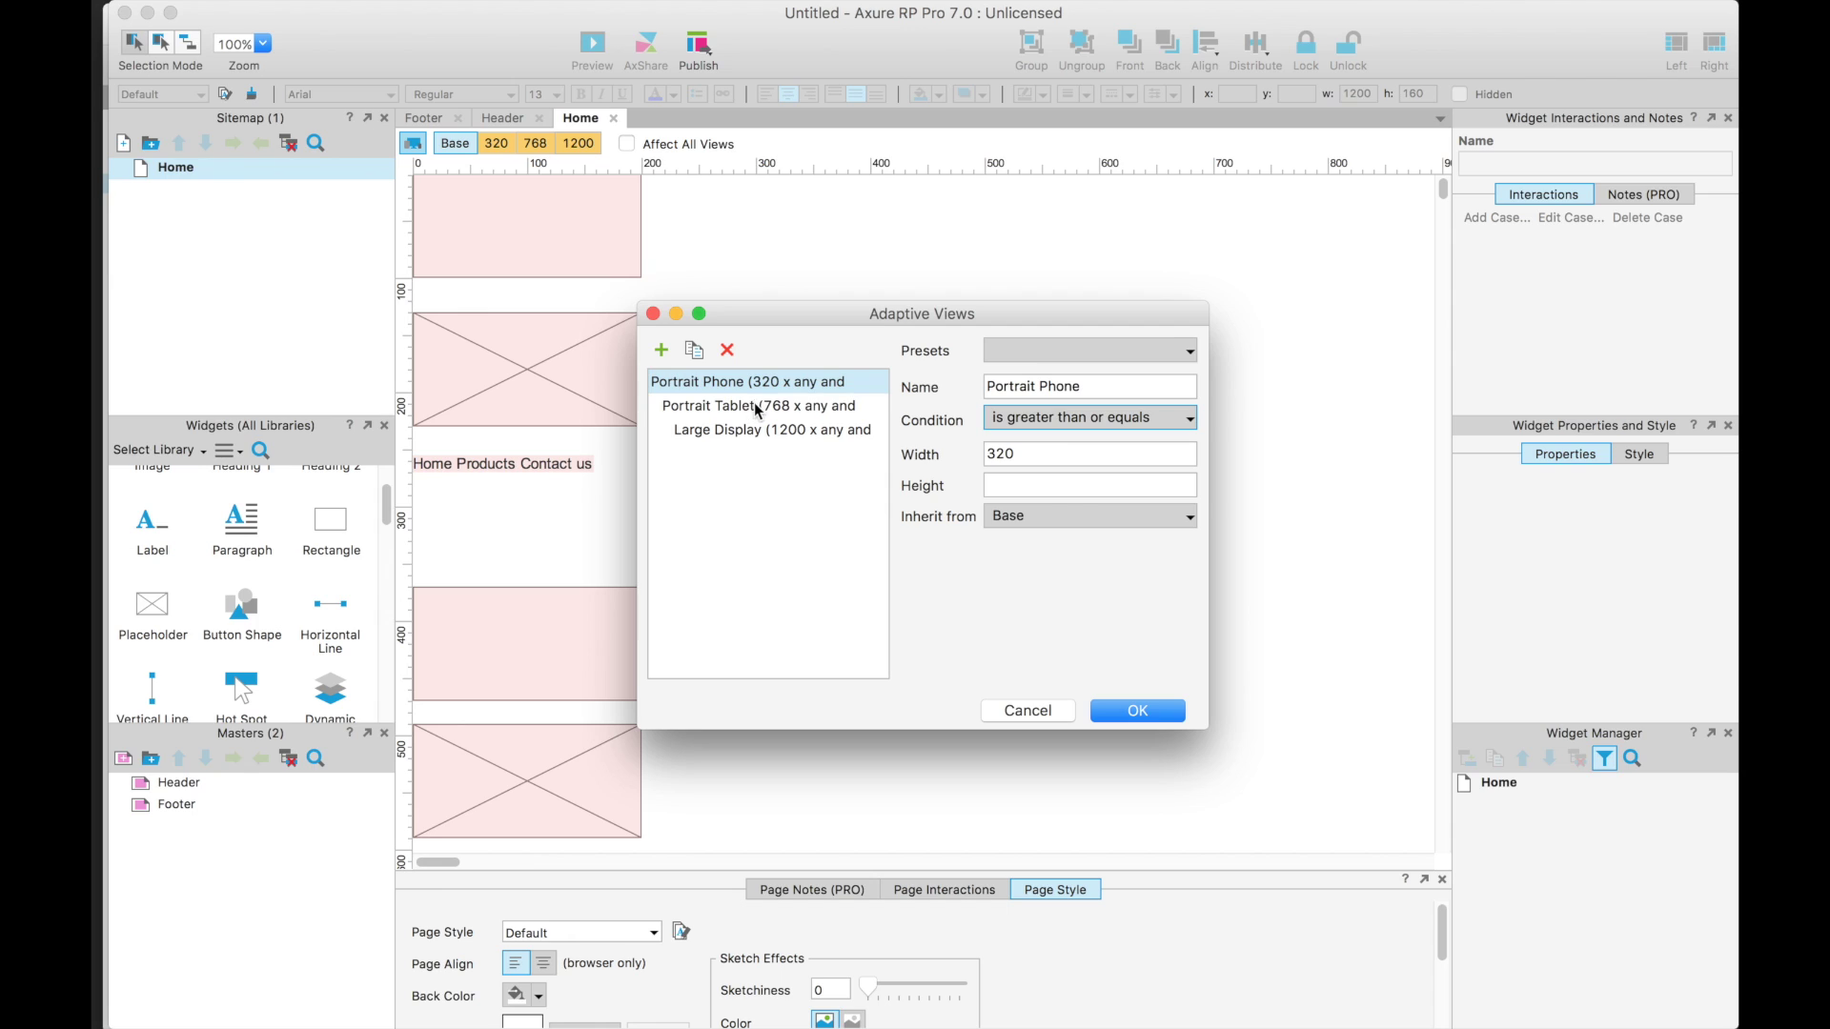
- Set the Portrait Tablet view's condition to "is greater than or equals", check Large Display, and apply the adaptive view settings
{"action": "left_click", "coordinate": [754, 408]}
{"action": "left_click", "coordinate": [1005, 430]}
{"action": "left_click", "coordinate": [1005, 465]}
{"action": "left_click", "coordinate": [813, 435]}
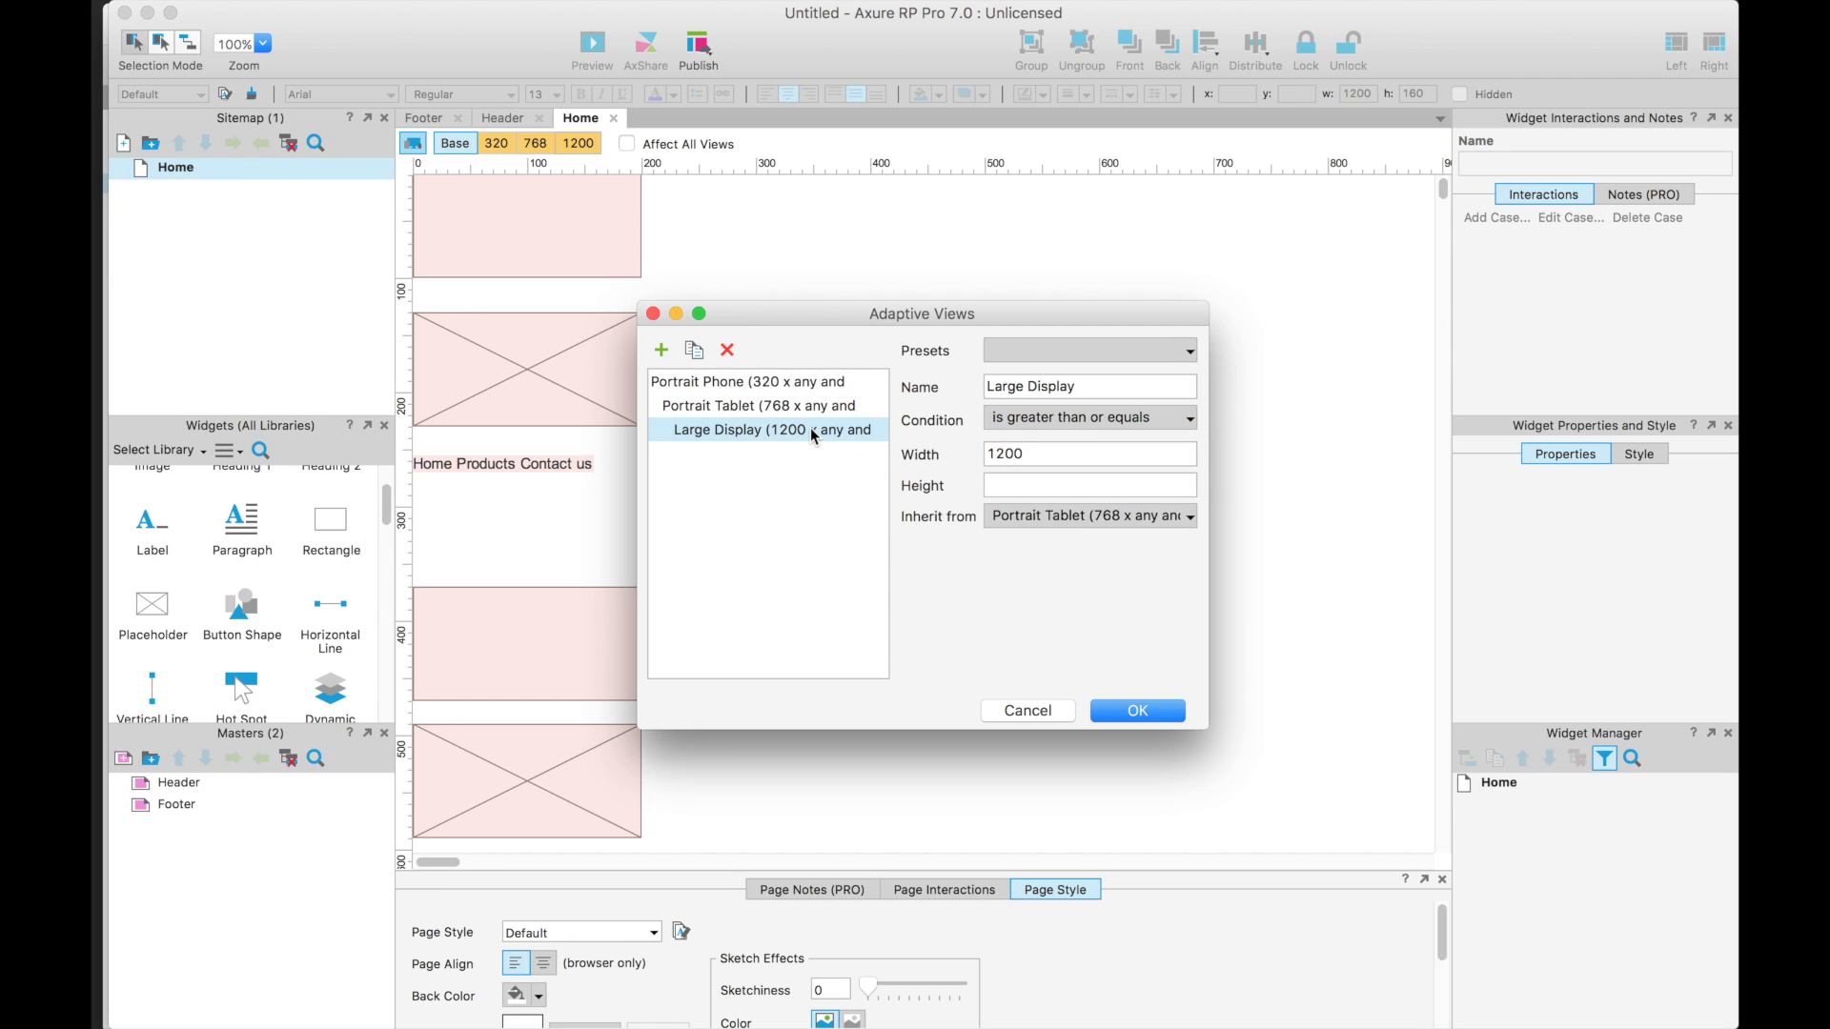
{"action": "left_click", "coordinate": [1119, 711]}
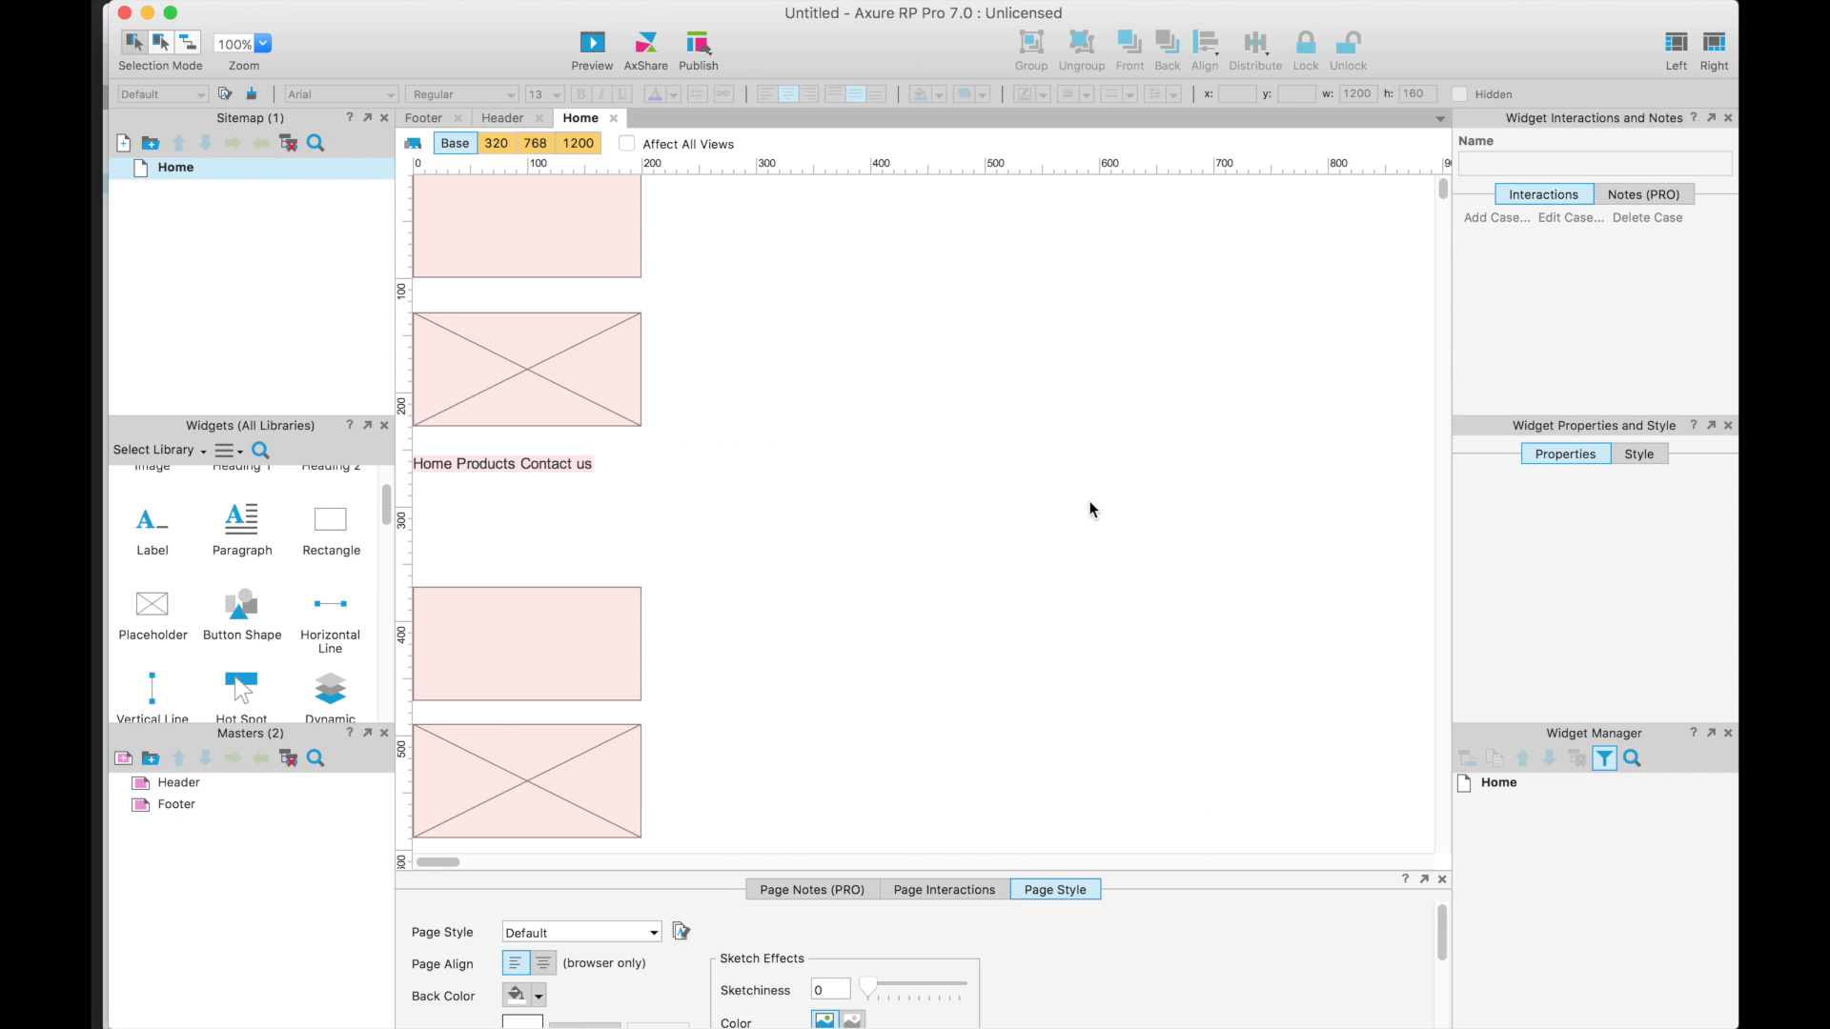
- Preview the Home page in the browser again and widen the window gradually to check the phone and tablet layouts
{"action": "key", "text": "super+period"}
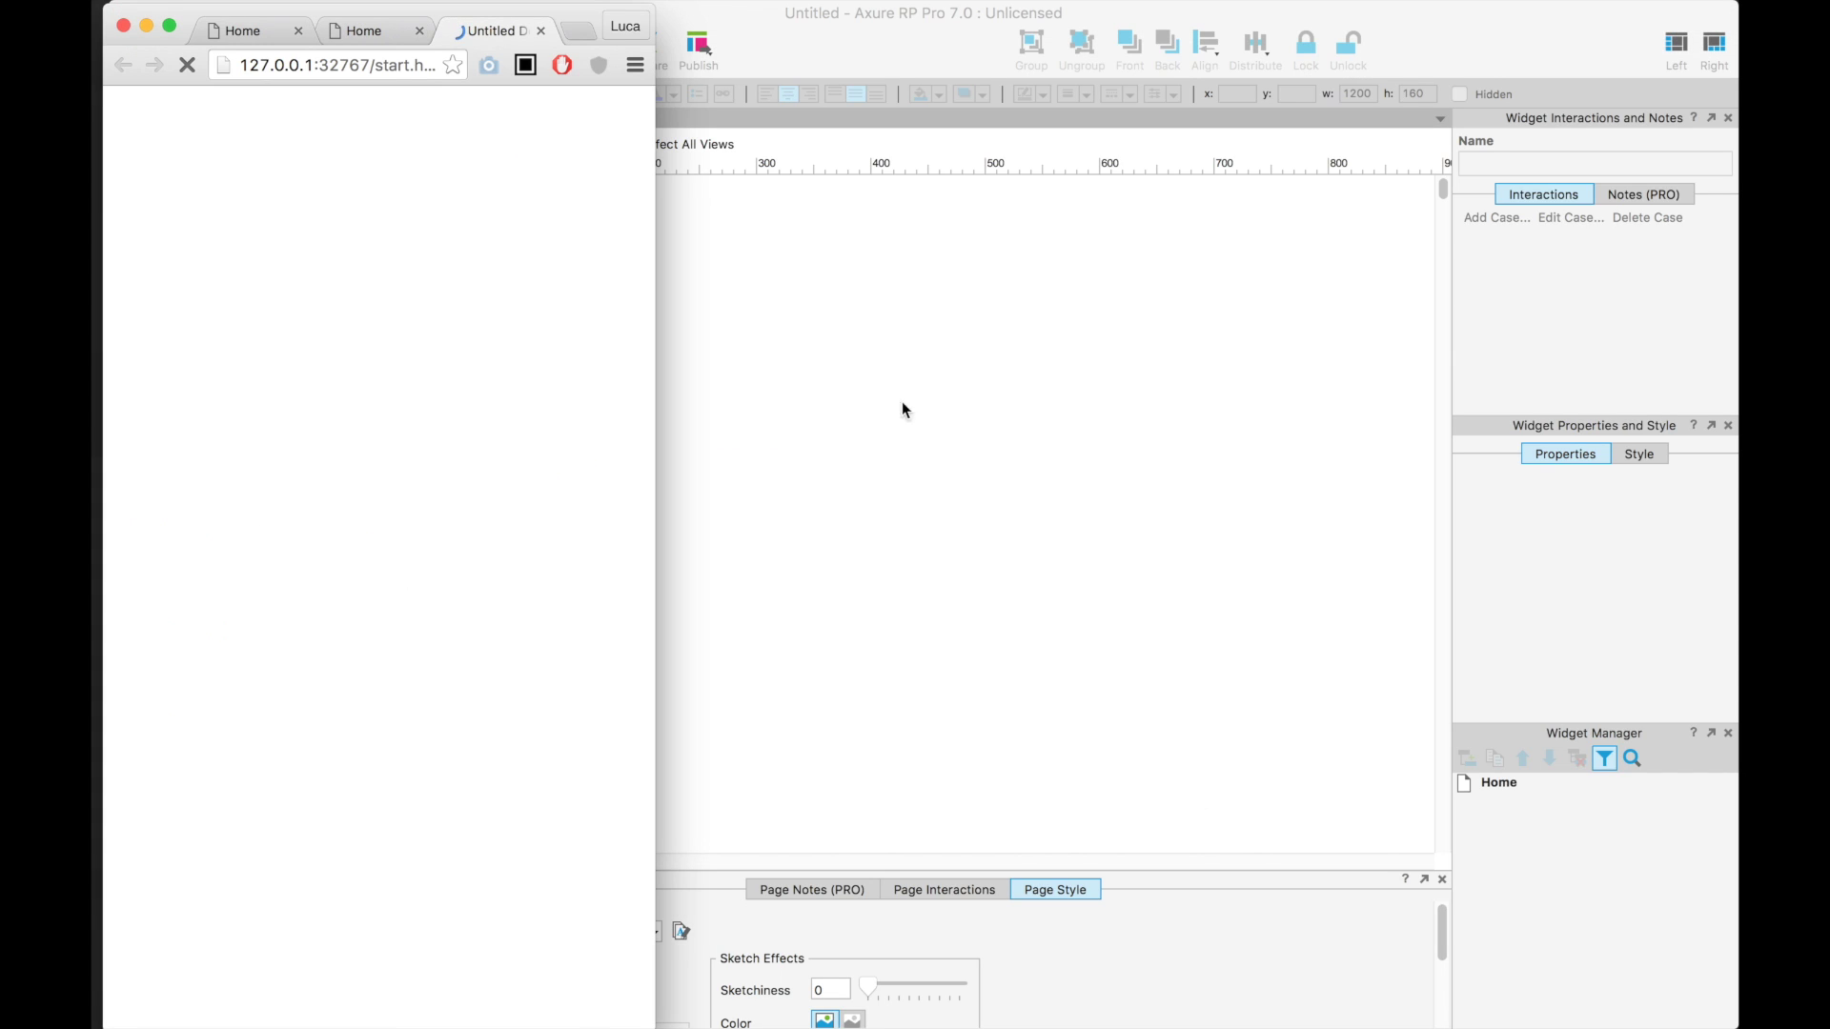
{"action": "left_click_drag", "start_coordinate": [643, 327], "coordinate": [831, 322]}
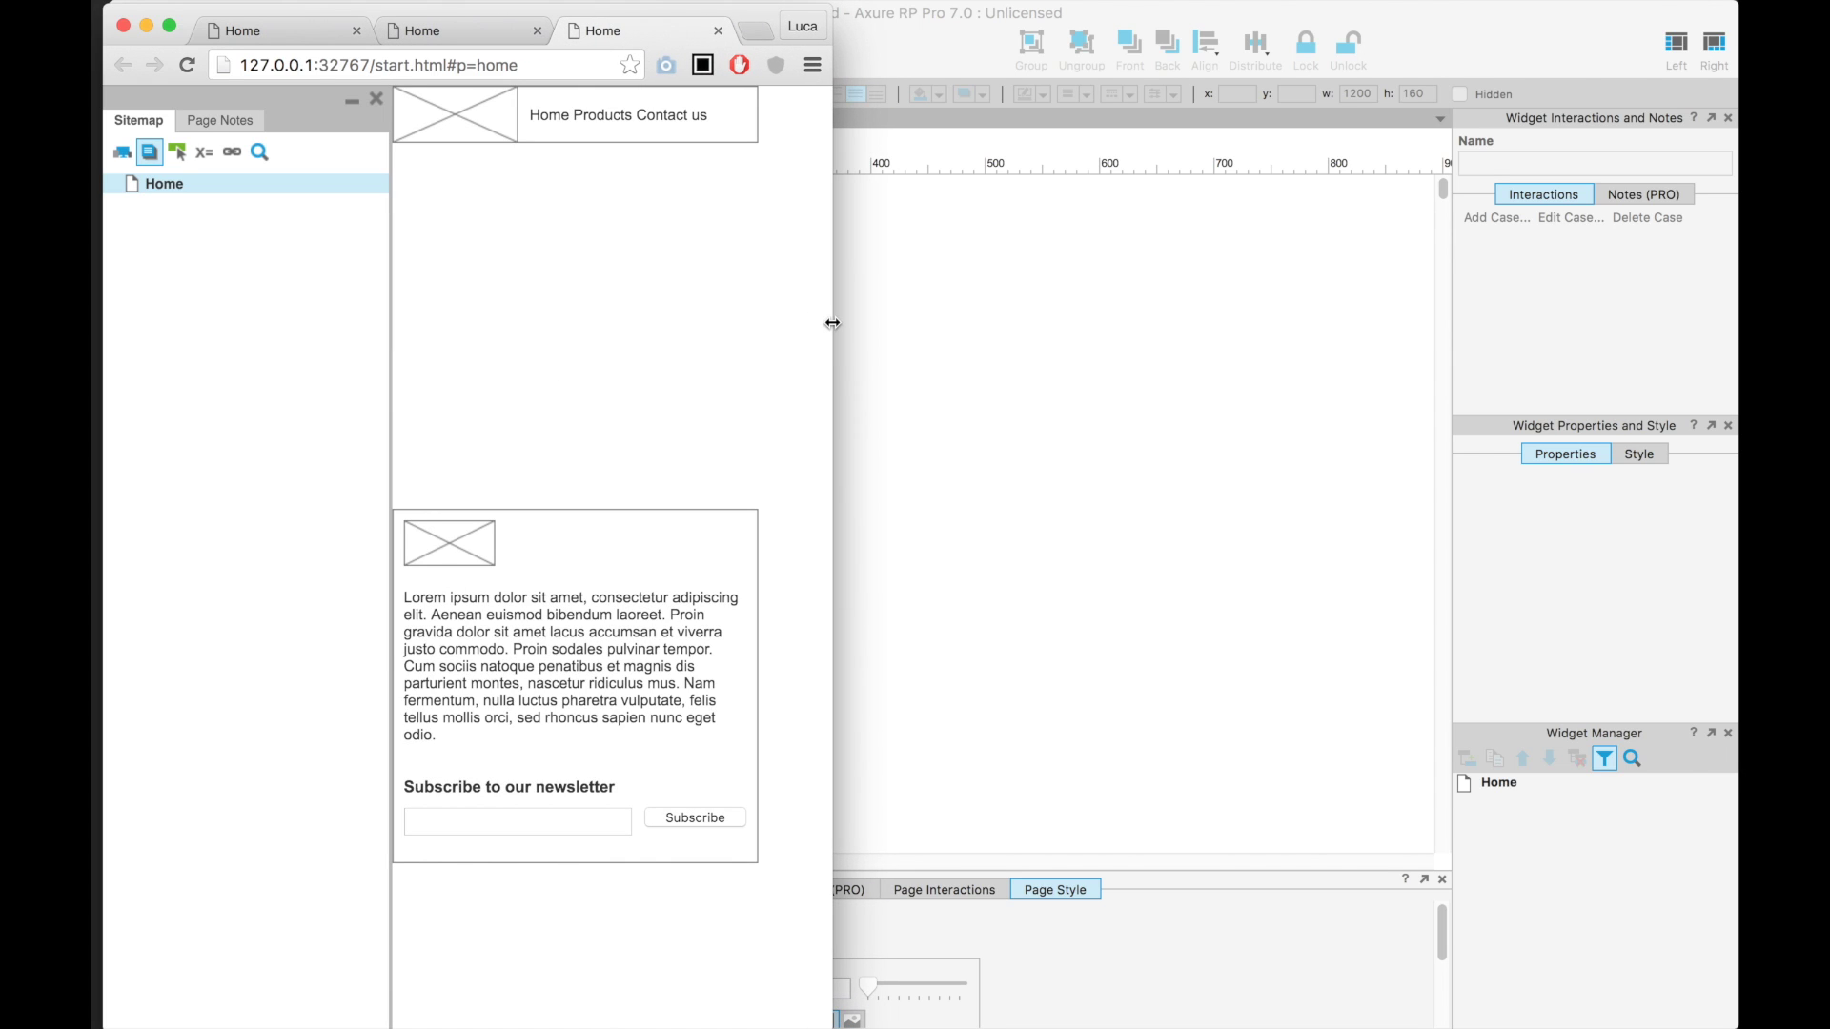
{"action": "left_click_drag", "start_coordinate": [830, 319], "coordinate": [940, 312]}
{"action": "left_click_drag", "start_coordinate": [1001, 308], "coordinate": [1730, 259]}
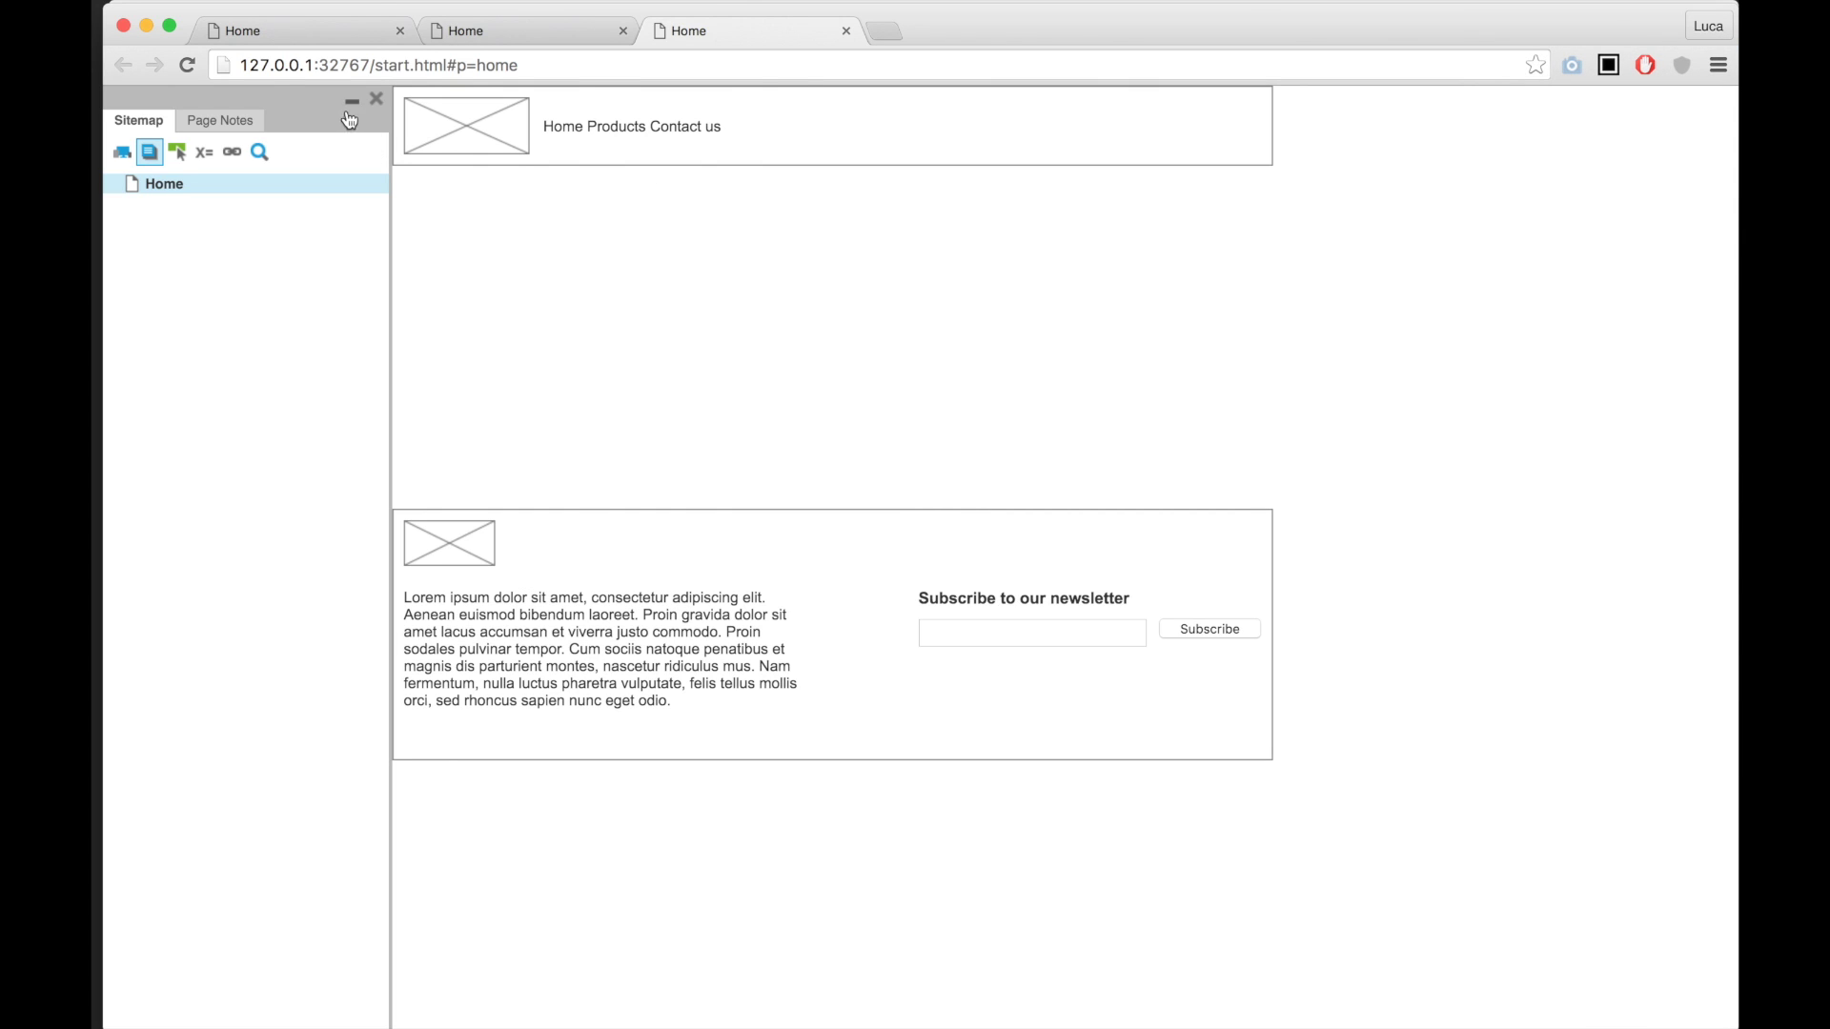
- Close the preview's sitemap sidebar, resize the browser window to compare the large and tablet layouts, and return to Axure
{"action": "left_click", "coordinate": [377, 99]}
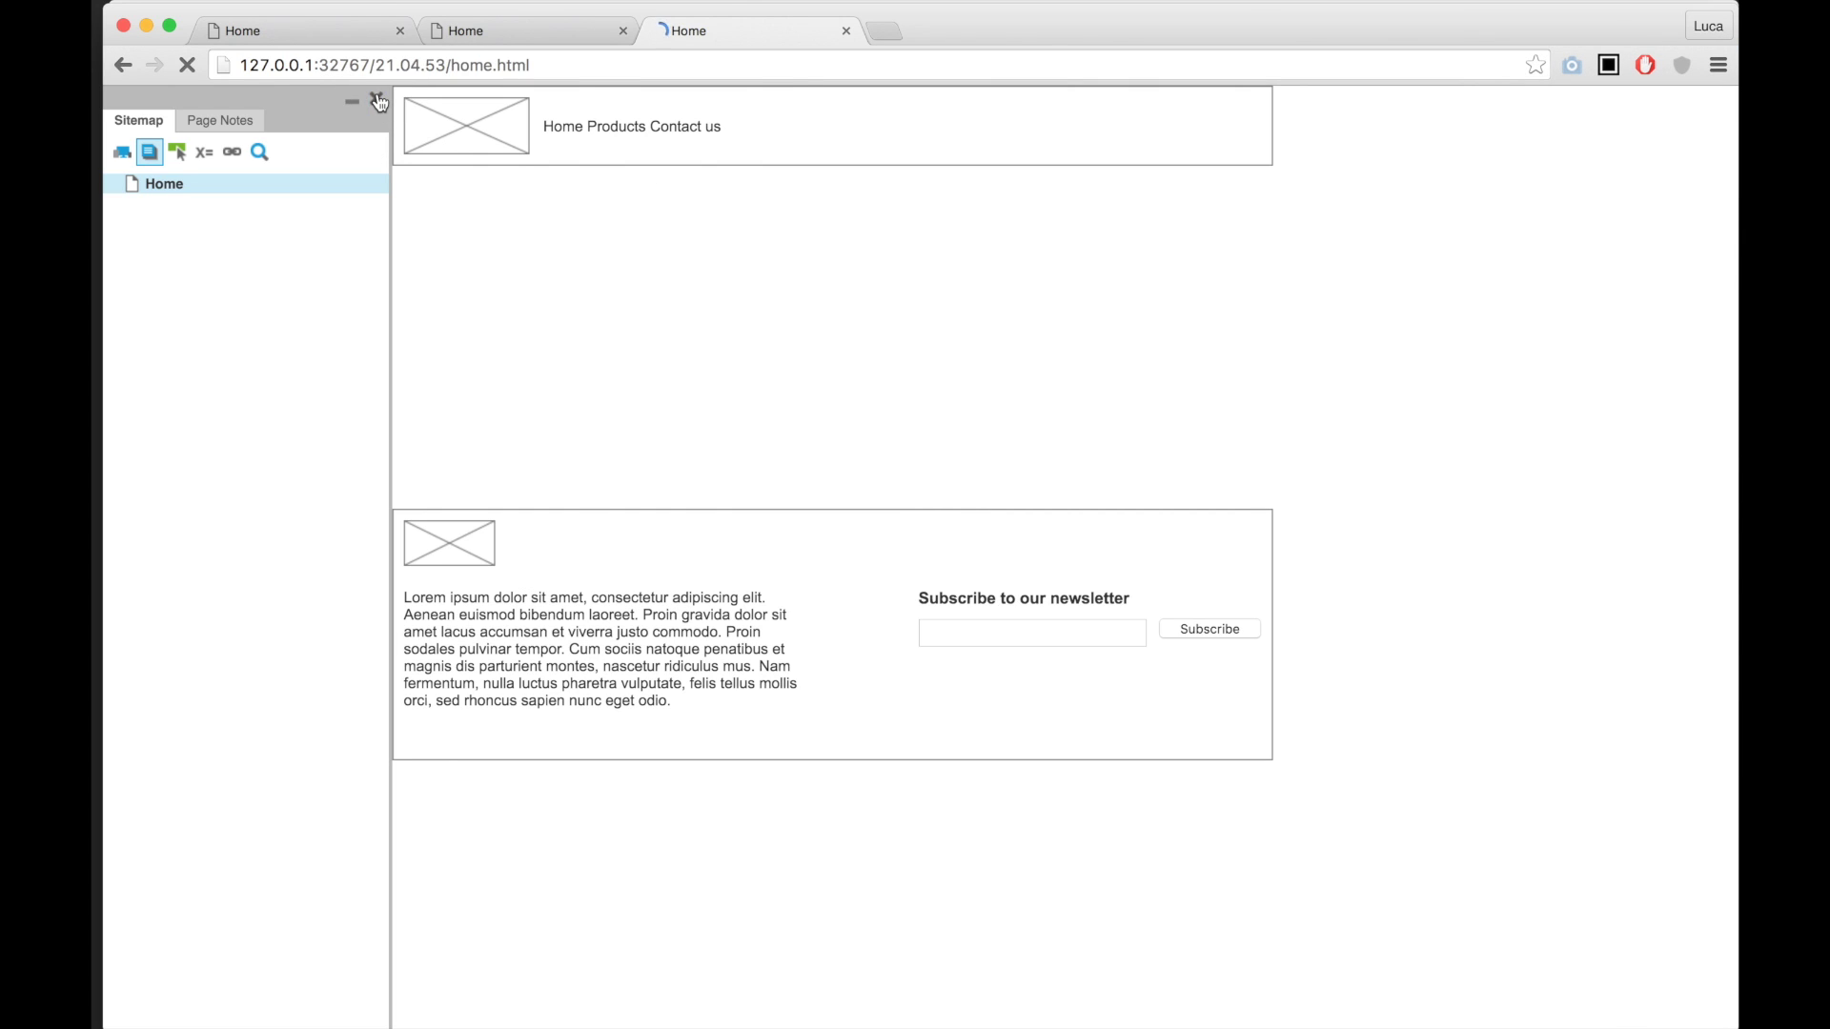
{"action": "left_click_drag", "start_coordinate": [1732, 147], "coordinate": [1631, 154]}
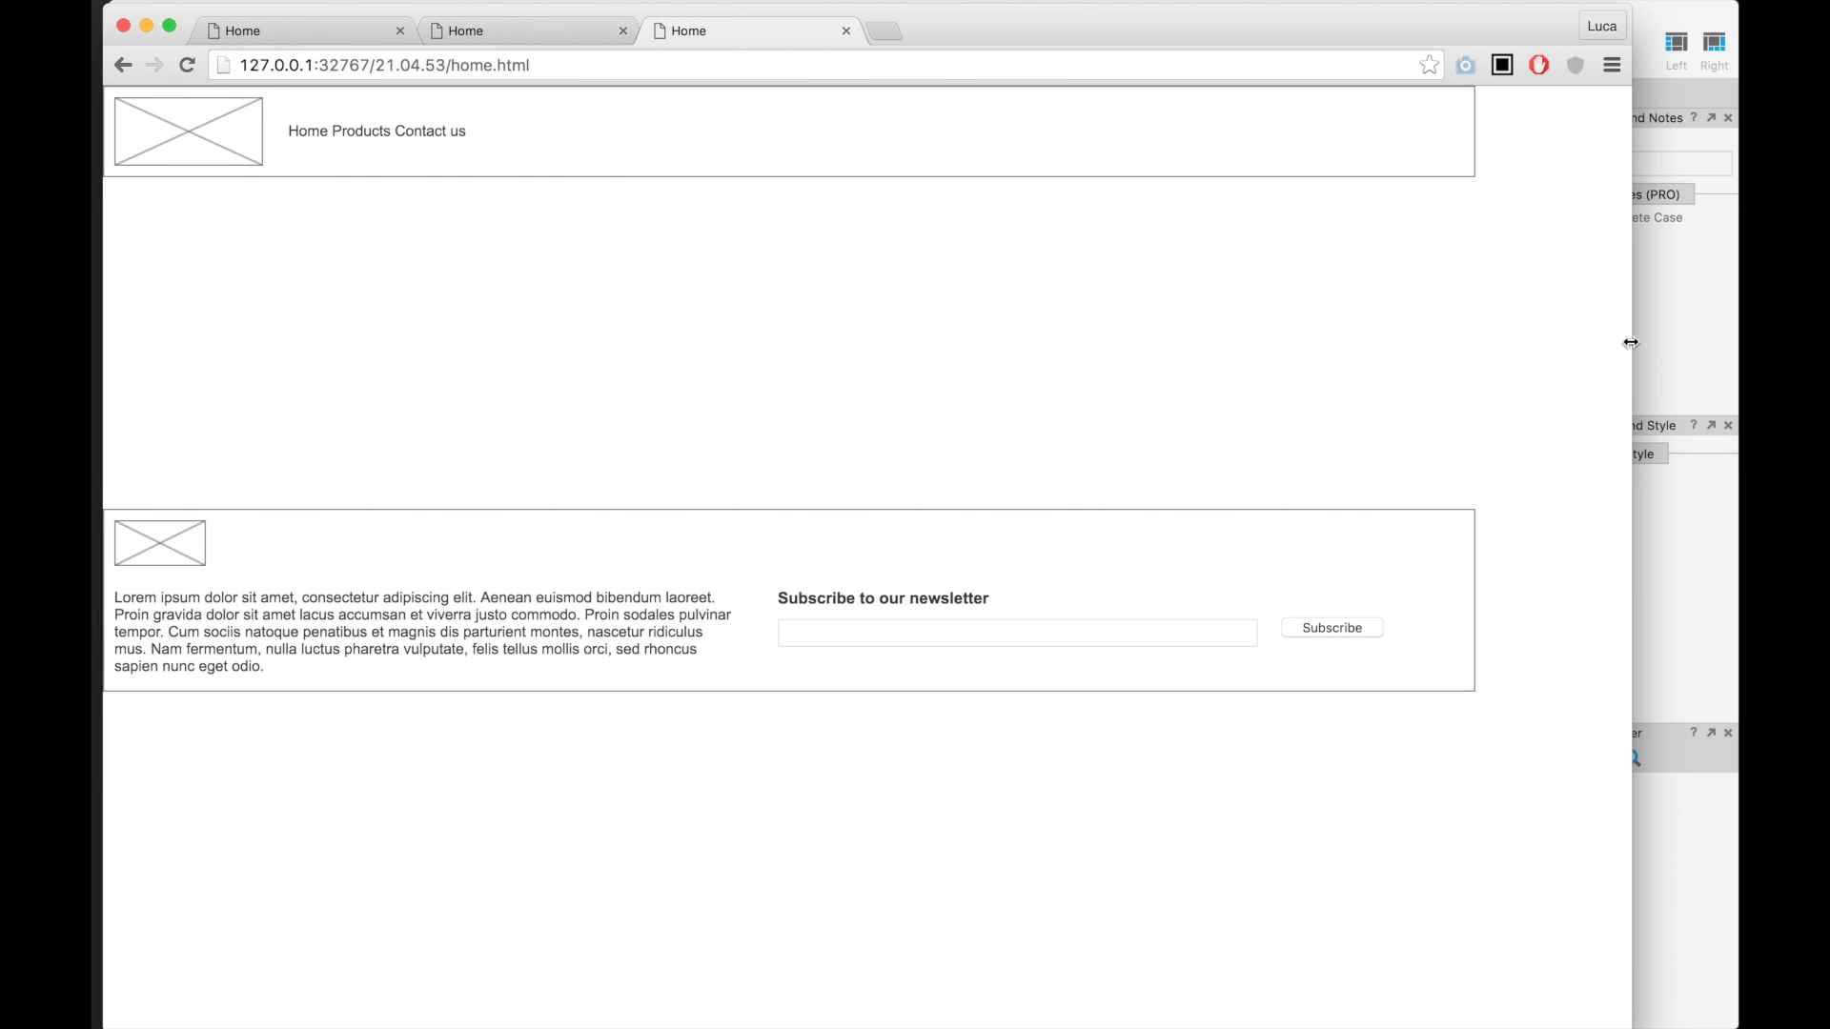
{"action": "left_click_drag", "start_coordinate": [1631, 343], "coordinate": [1474, 361]}
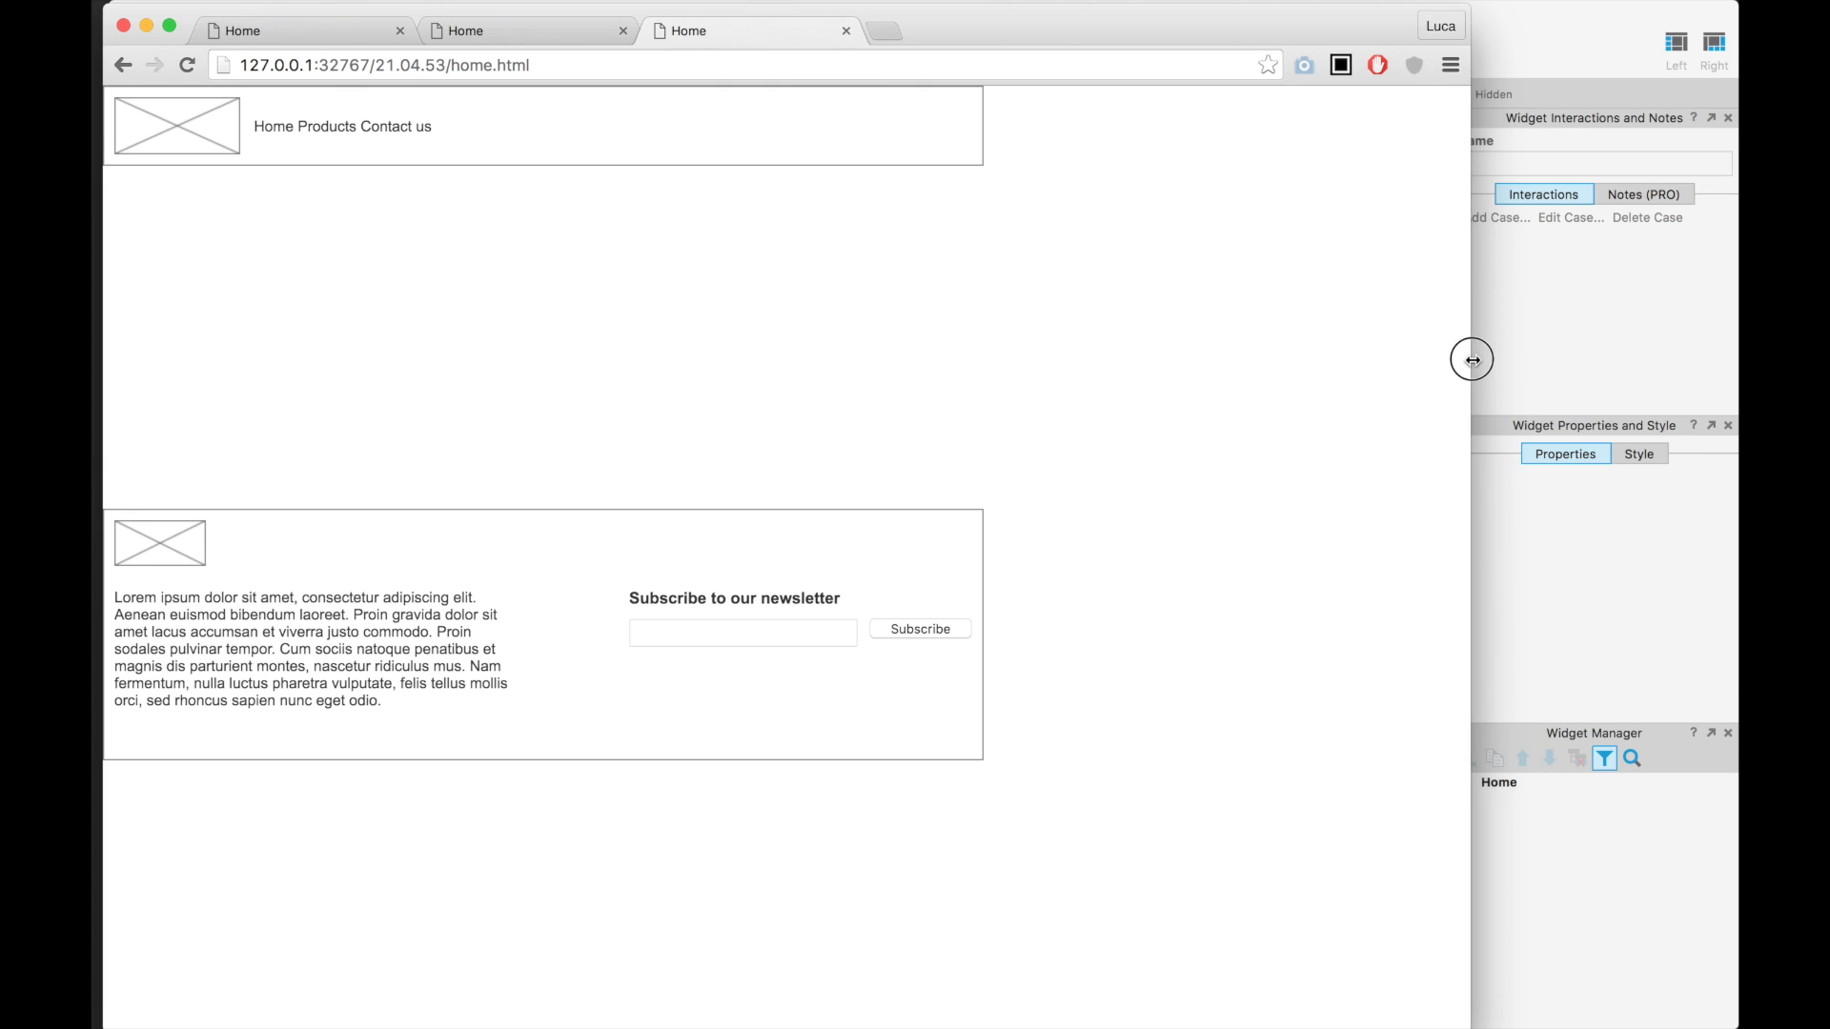
{"action": "left_click_drag", "start_coordinate": [1473, 360], "coordinate": [1031, 447]}
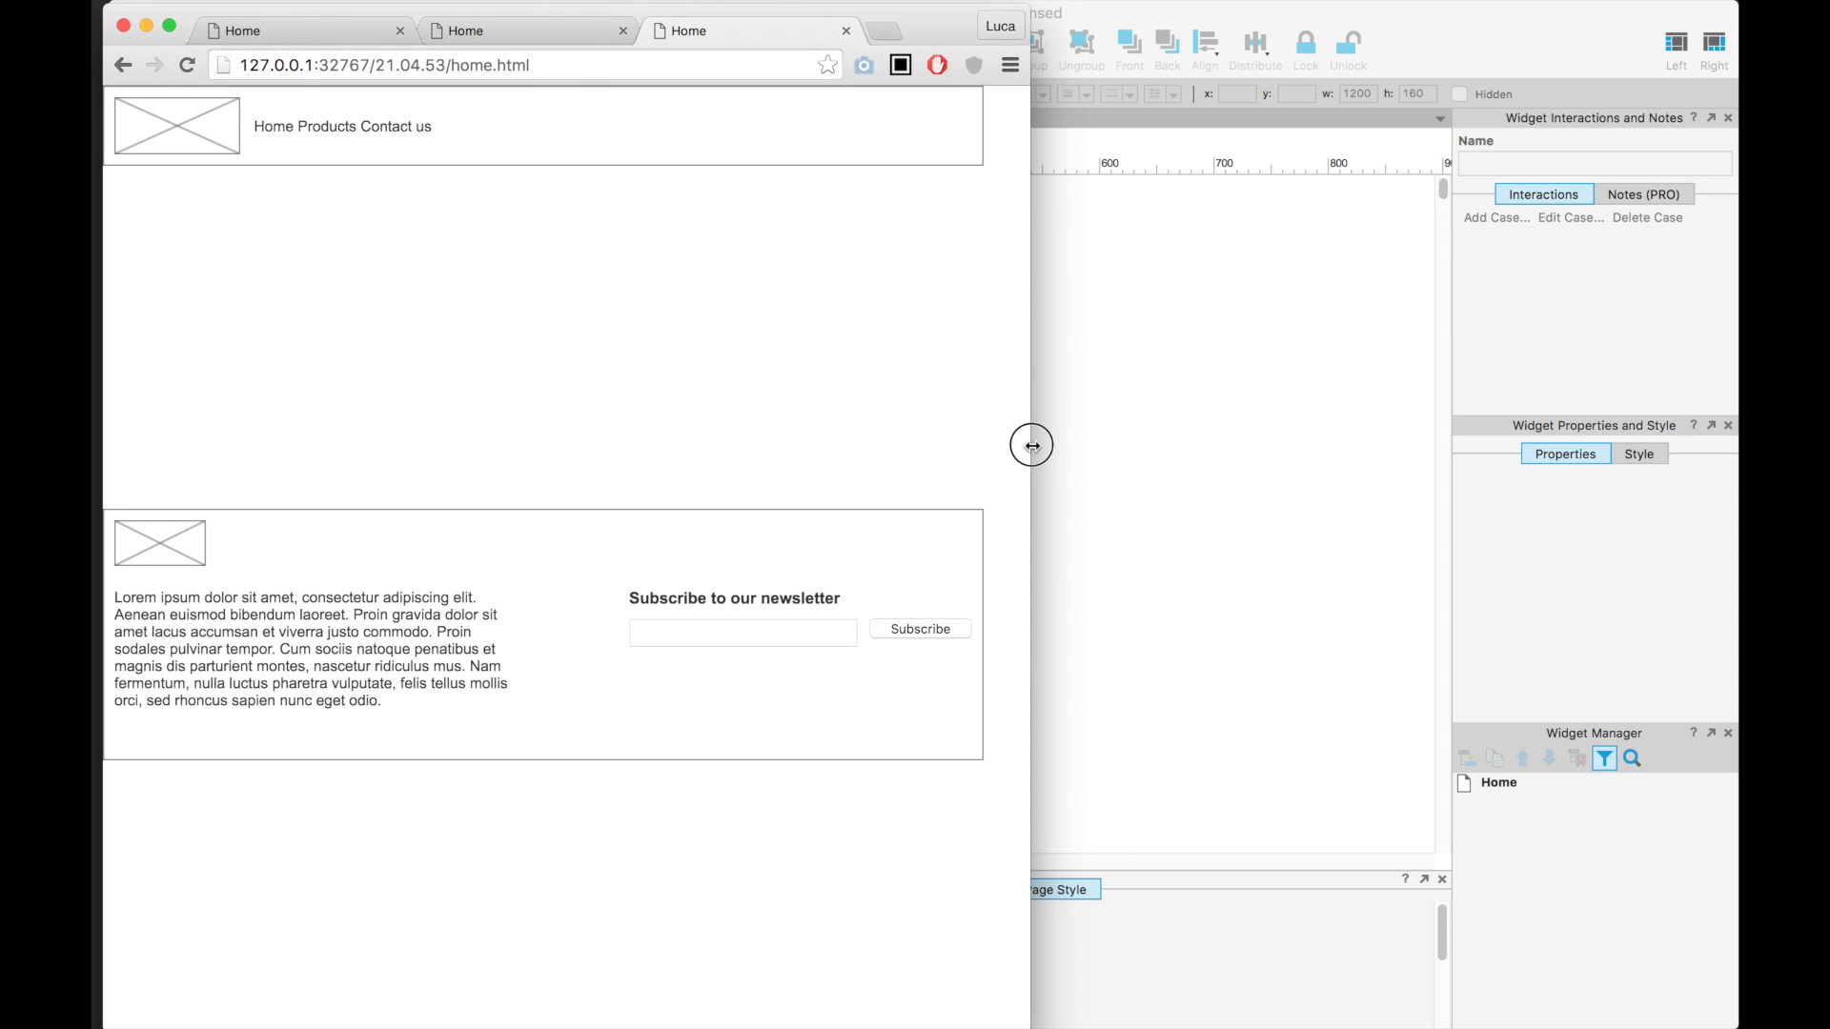
{"action": "left_click_drag", "start_coordinate": [1032, 446], "coordinate": [1205, 427]}
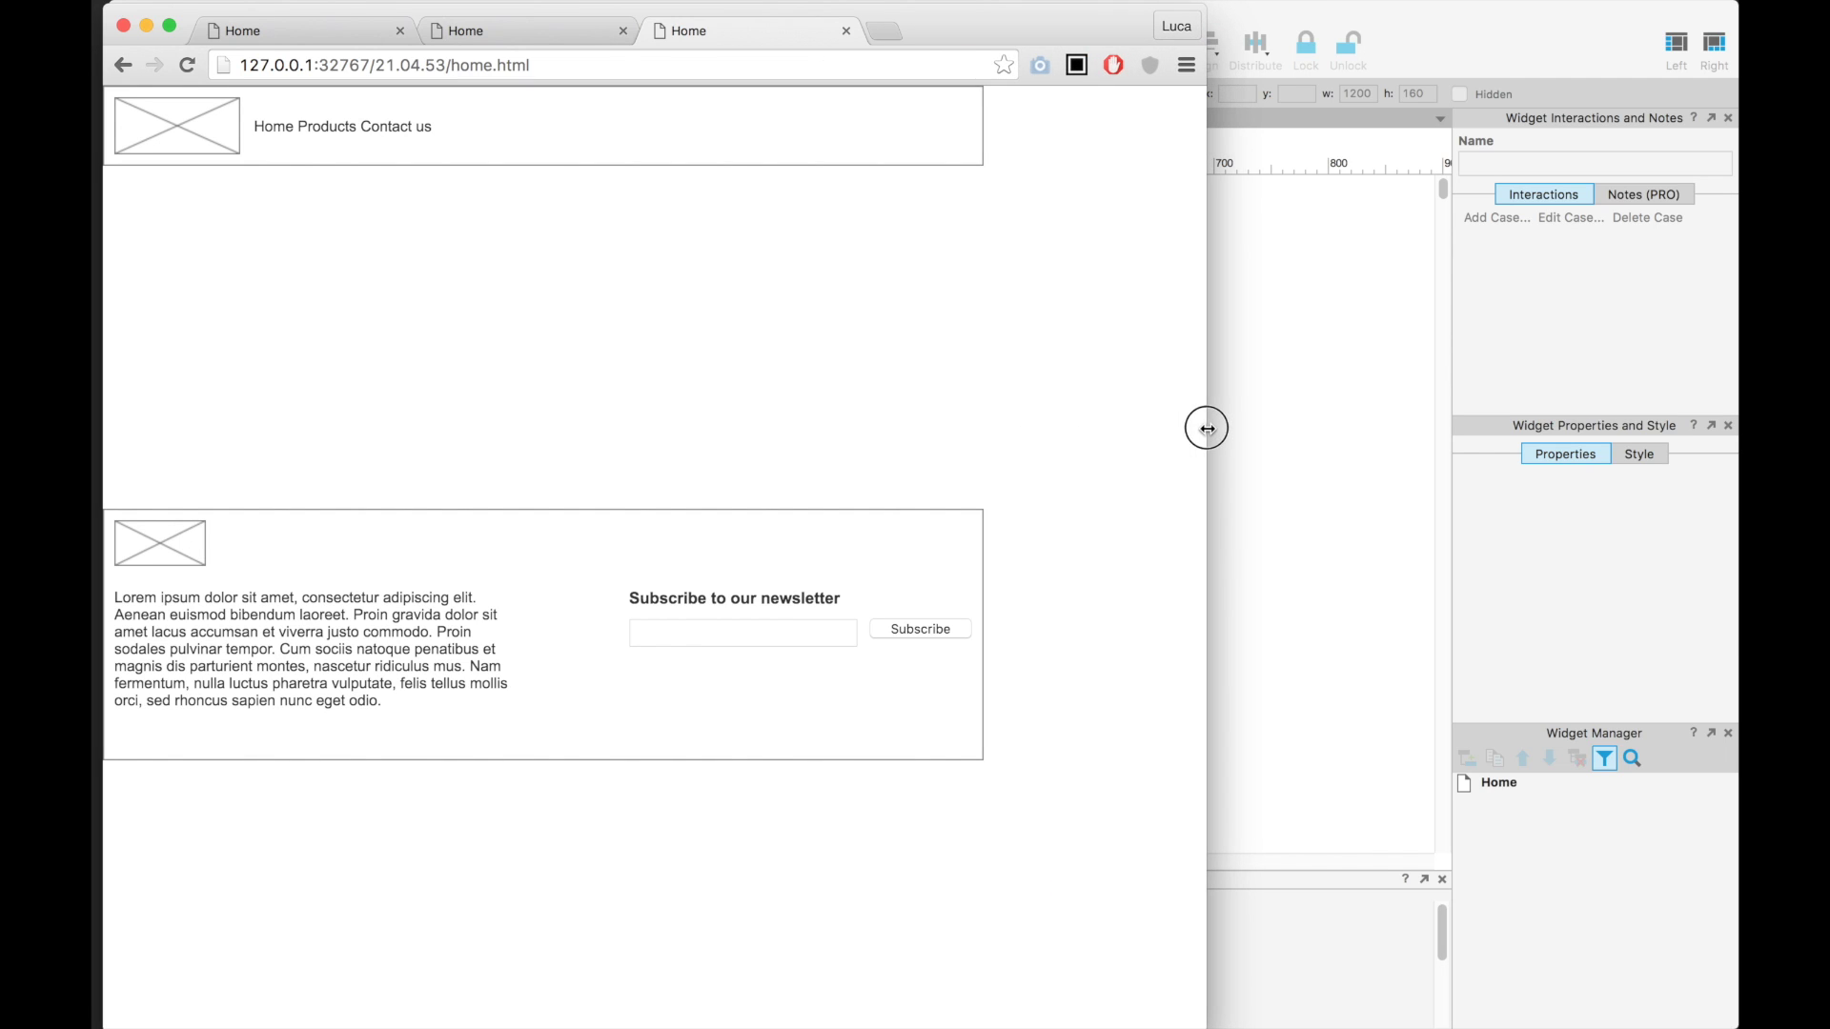
{"action": "left_click", "coordinate": [1390, 401]}
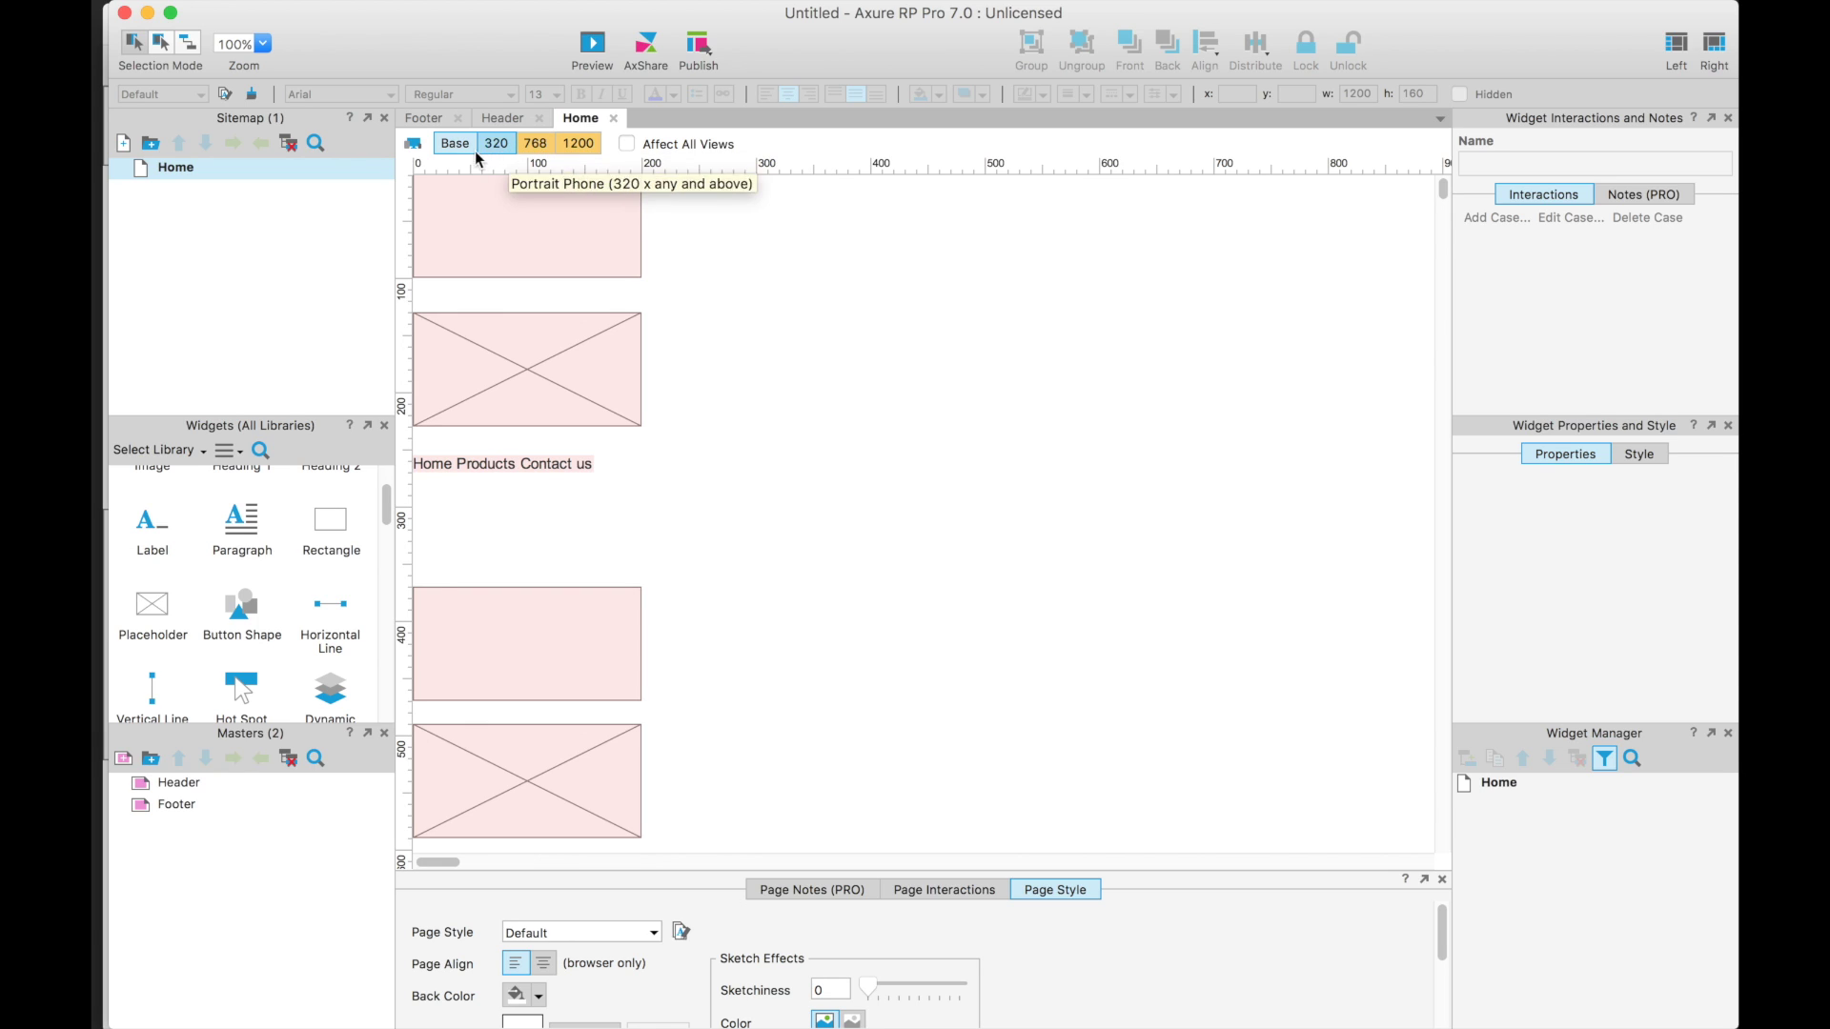
- Open the Header master and examine its layout in the 320 view
{"action": "left_click", "coordinate": [182, 808]}
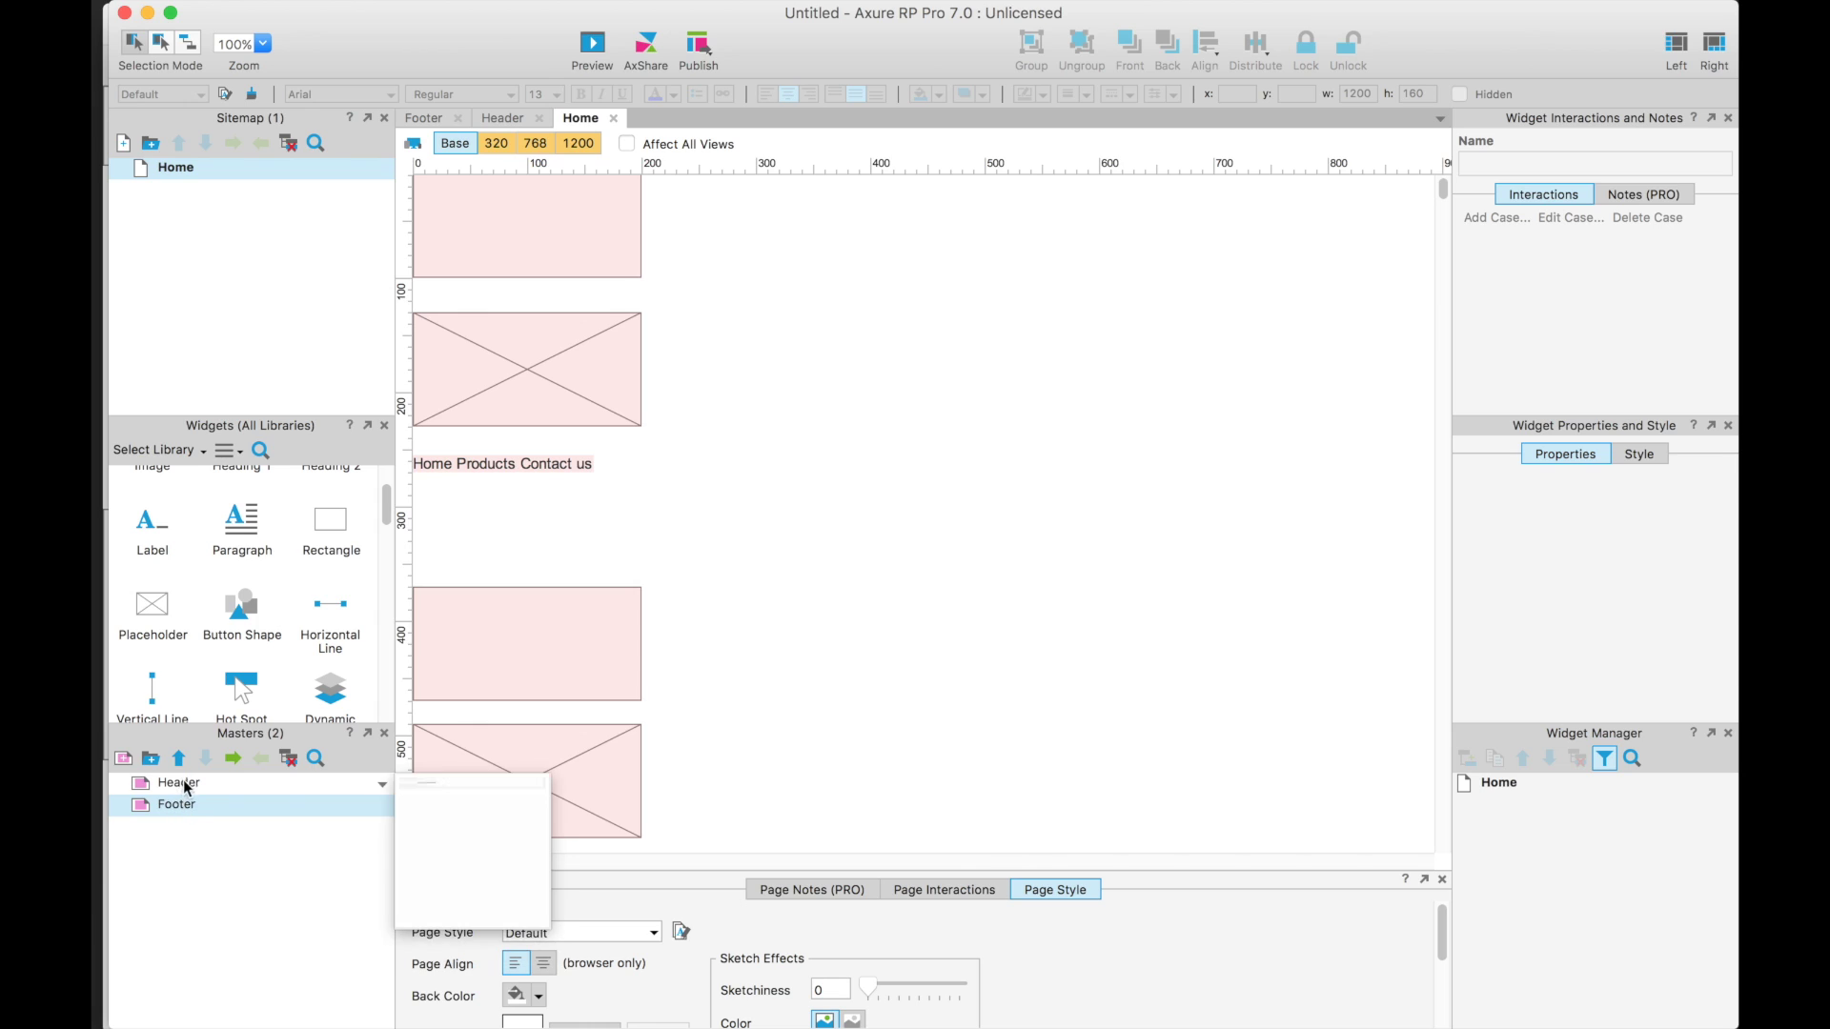
{"action": "double_click", "coordinate": [179, 783]}
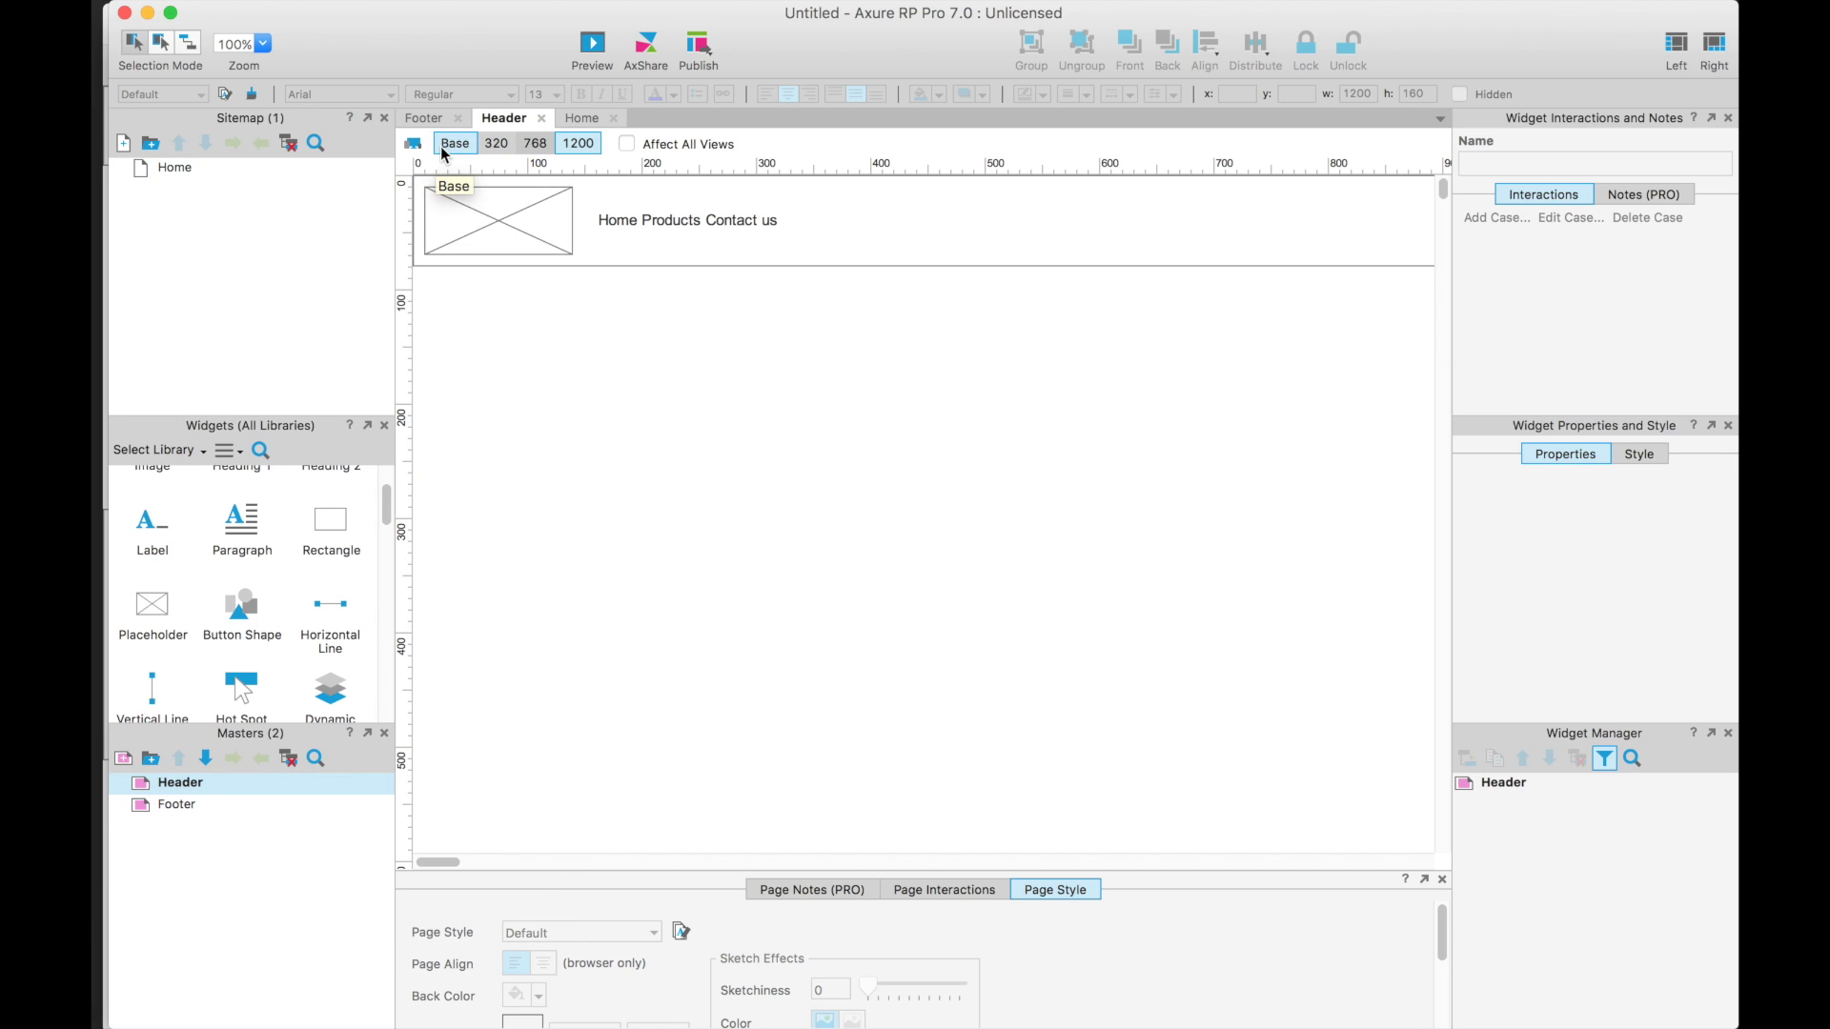
{"action": "left_click", "coordinate": [498, 144]}
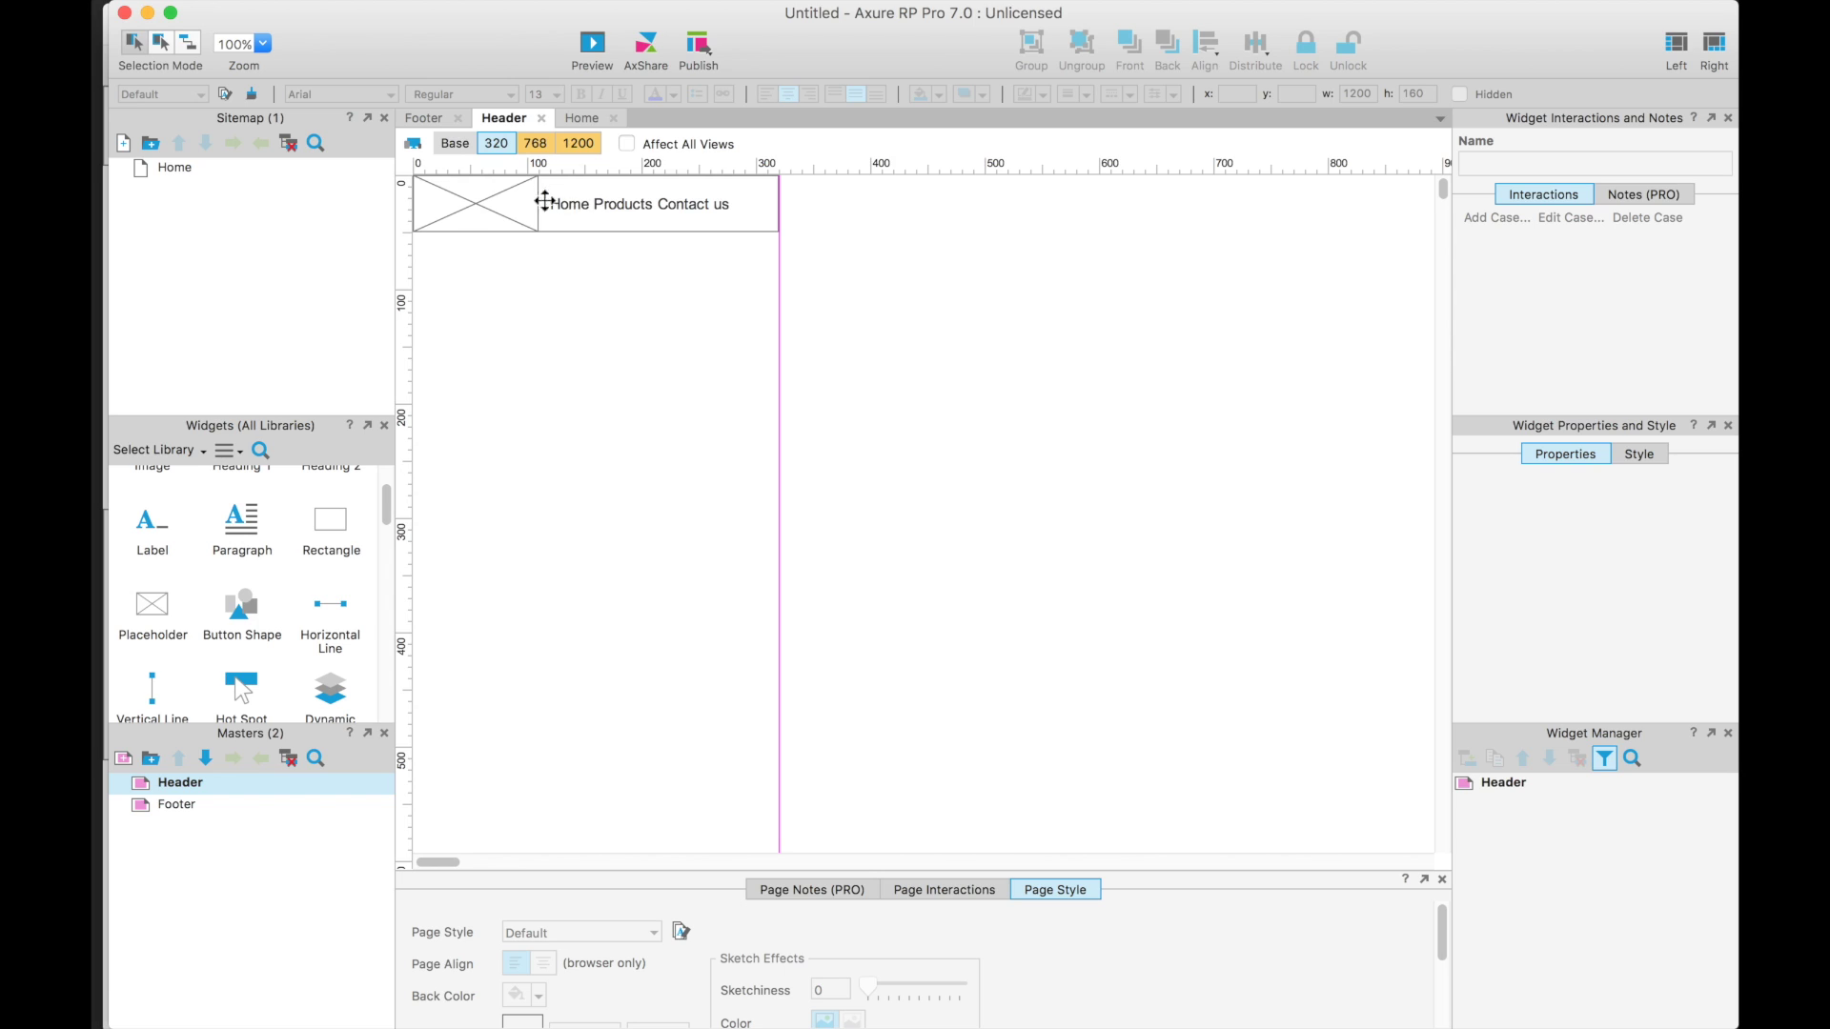
- Unplace the "Home Products Contact us" navigation text from the Header master's 320 view
{"action": "left_click", "coordinate": [618, 208]}
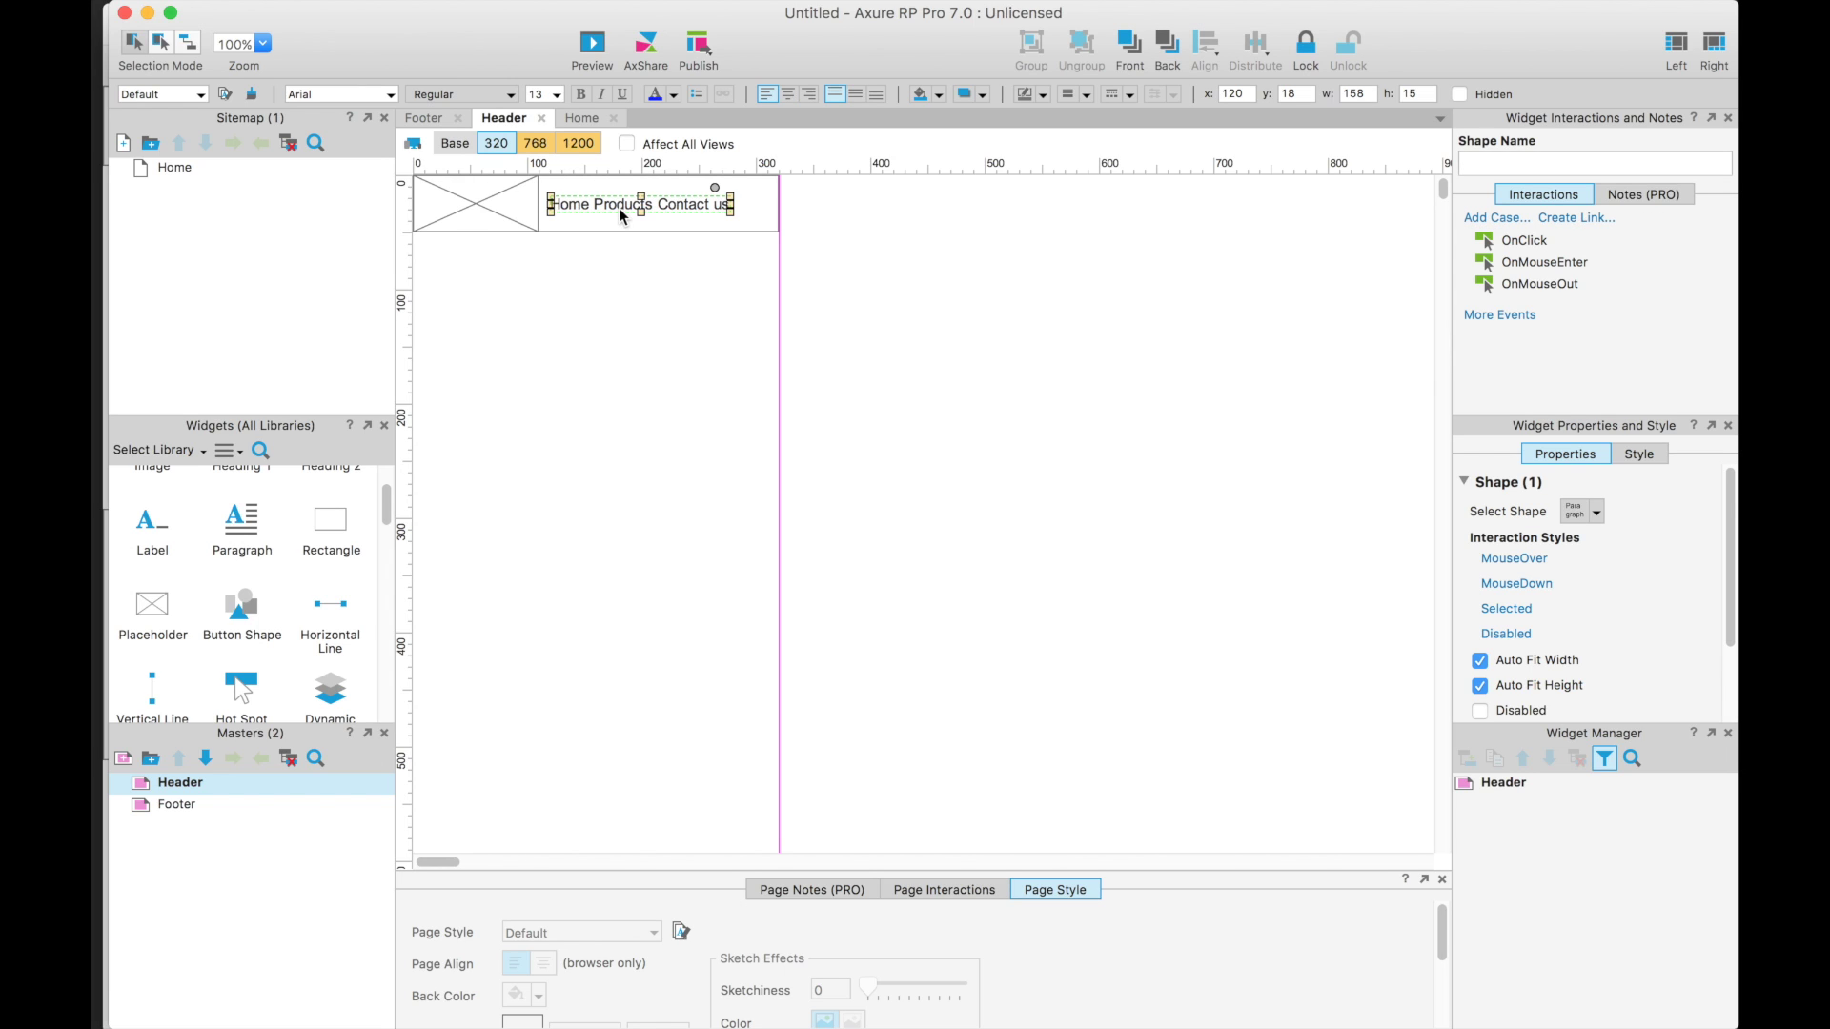
{"action": "right_click", "coordinate": [620, 208]}
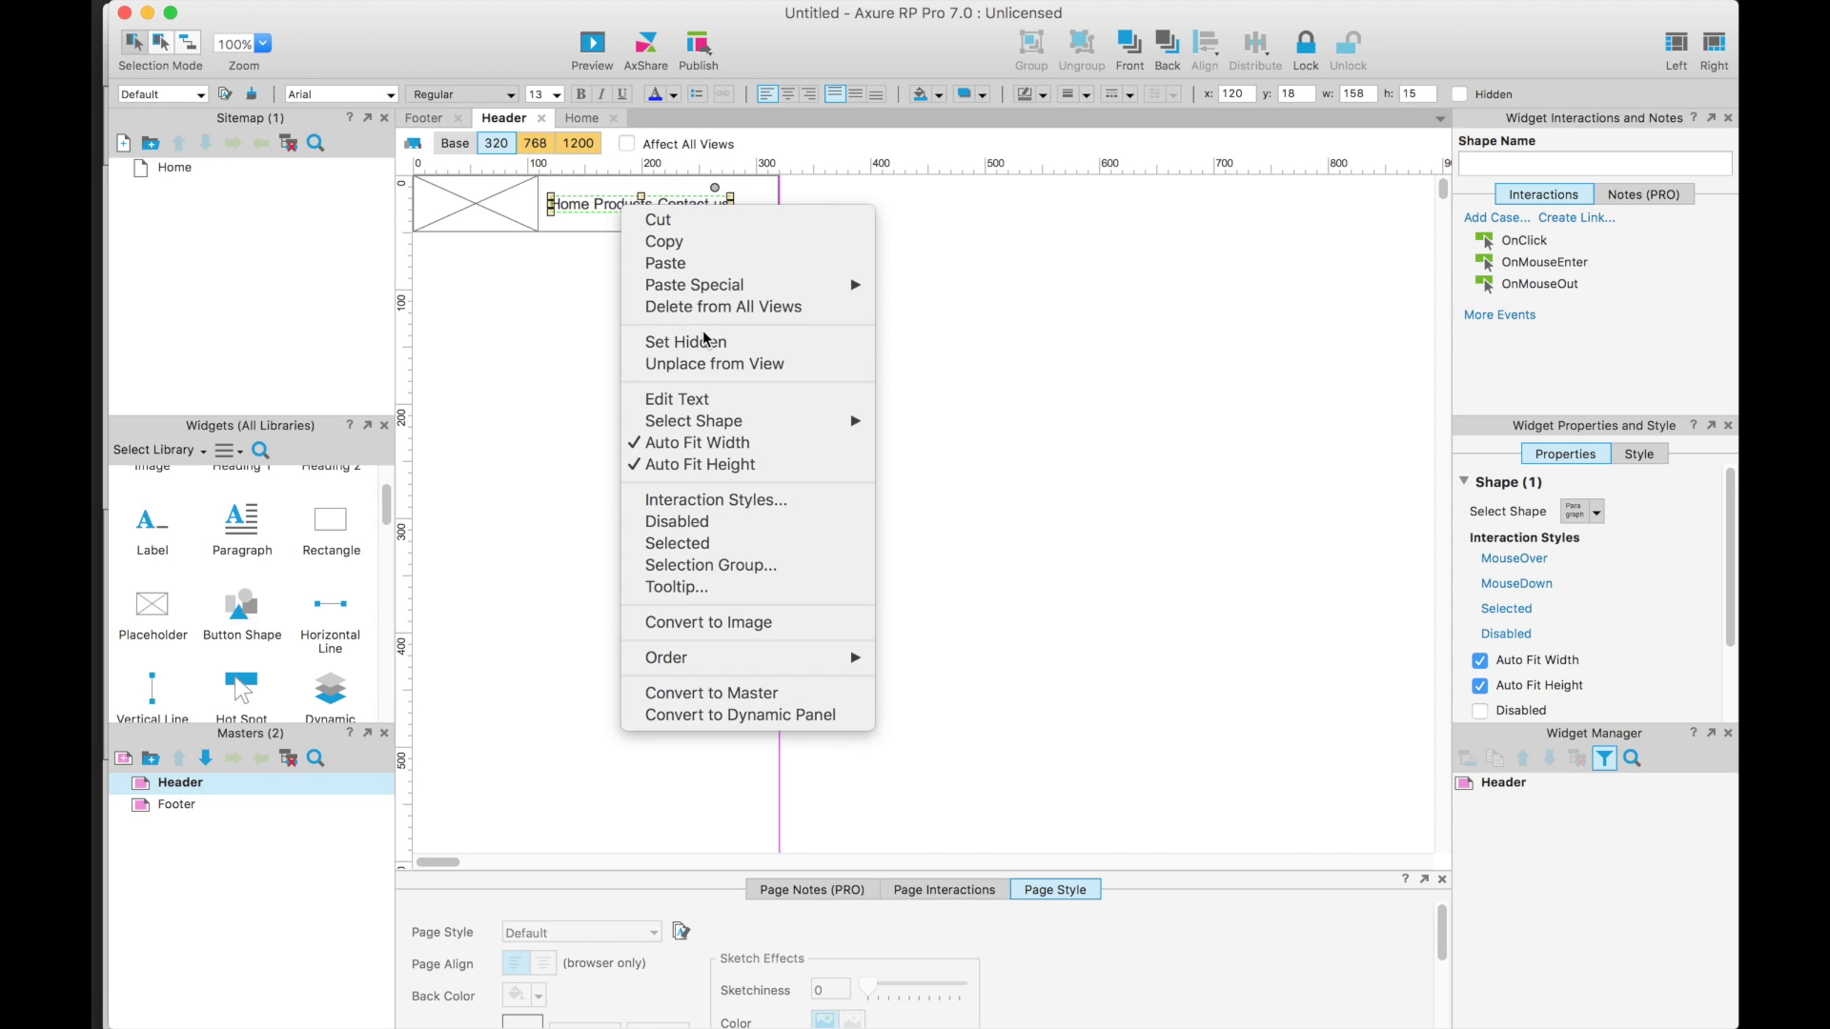
{"action": "left_click", "coordinate": [752, 368]}
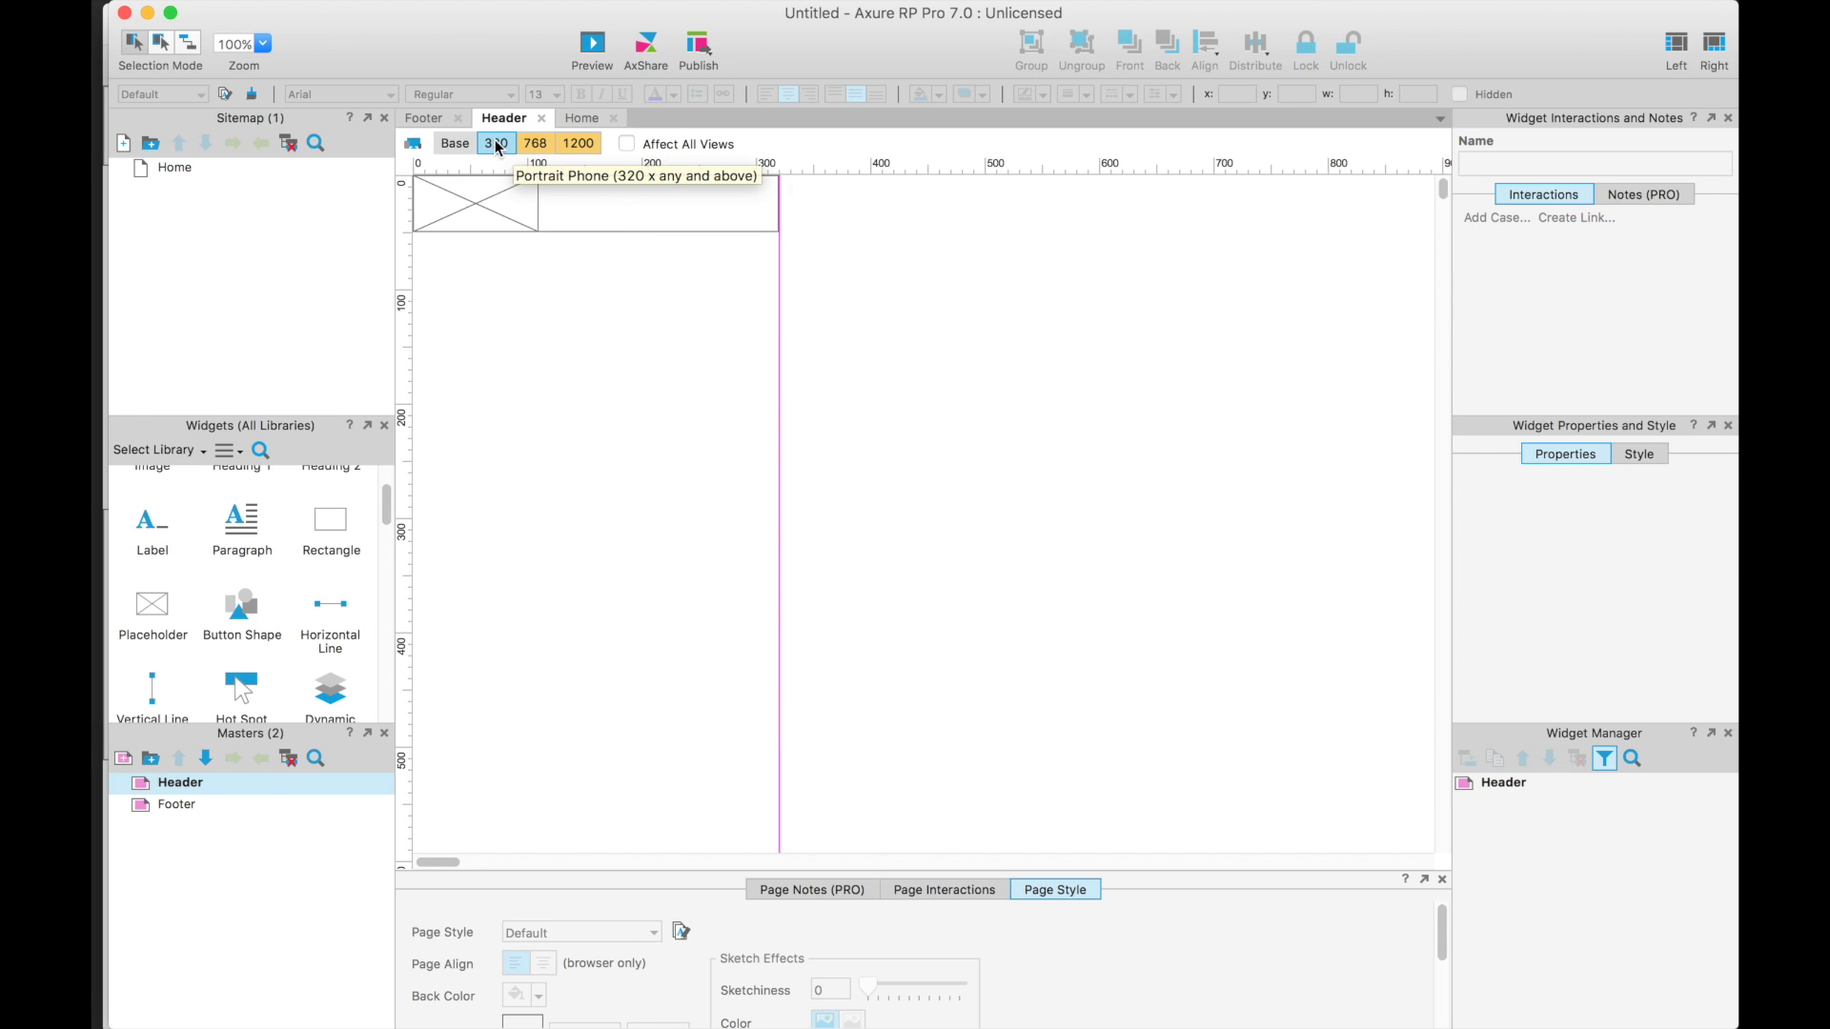
- Check the Header master's 768, 1200 and Base views to see where the navigation text is placed
{"action": "left_click", "coordinate": [538, 148]}
{"action": "left_click", "coordinate": [575, 145]}
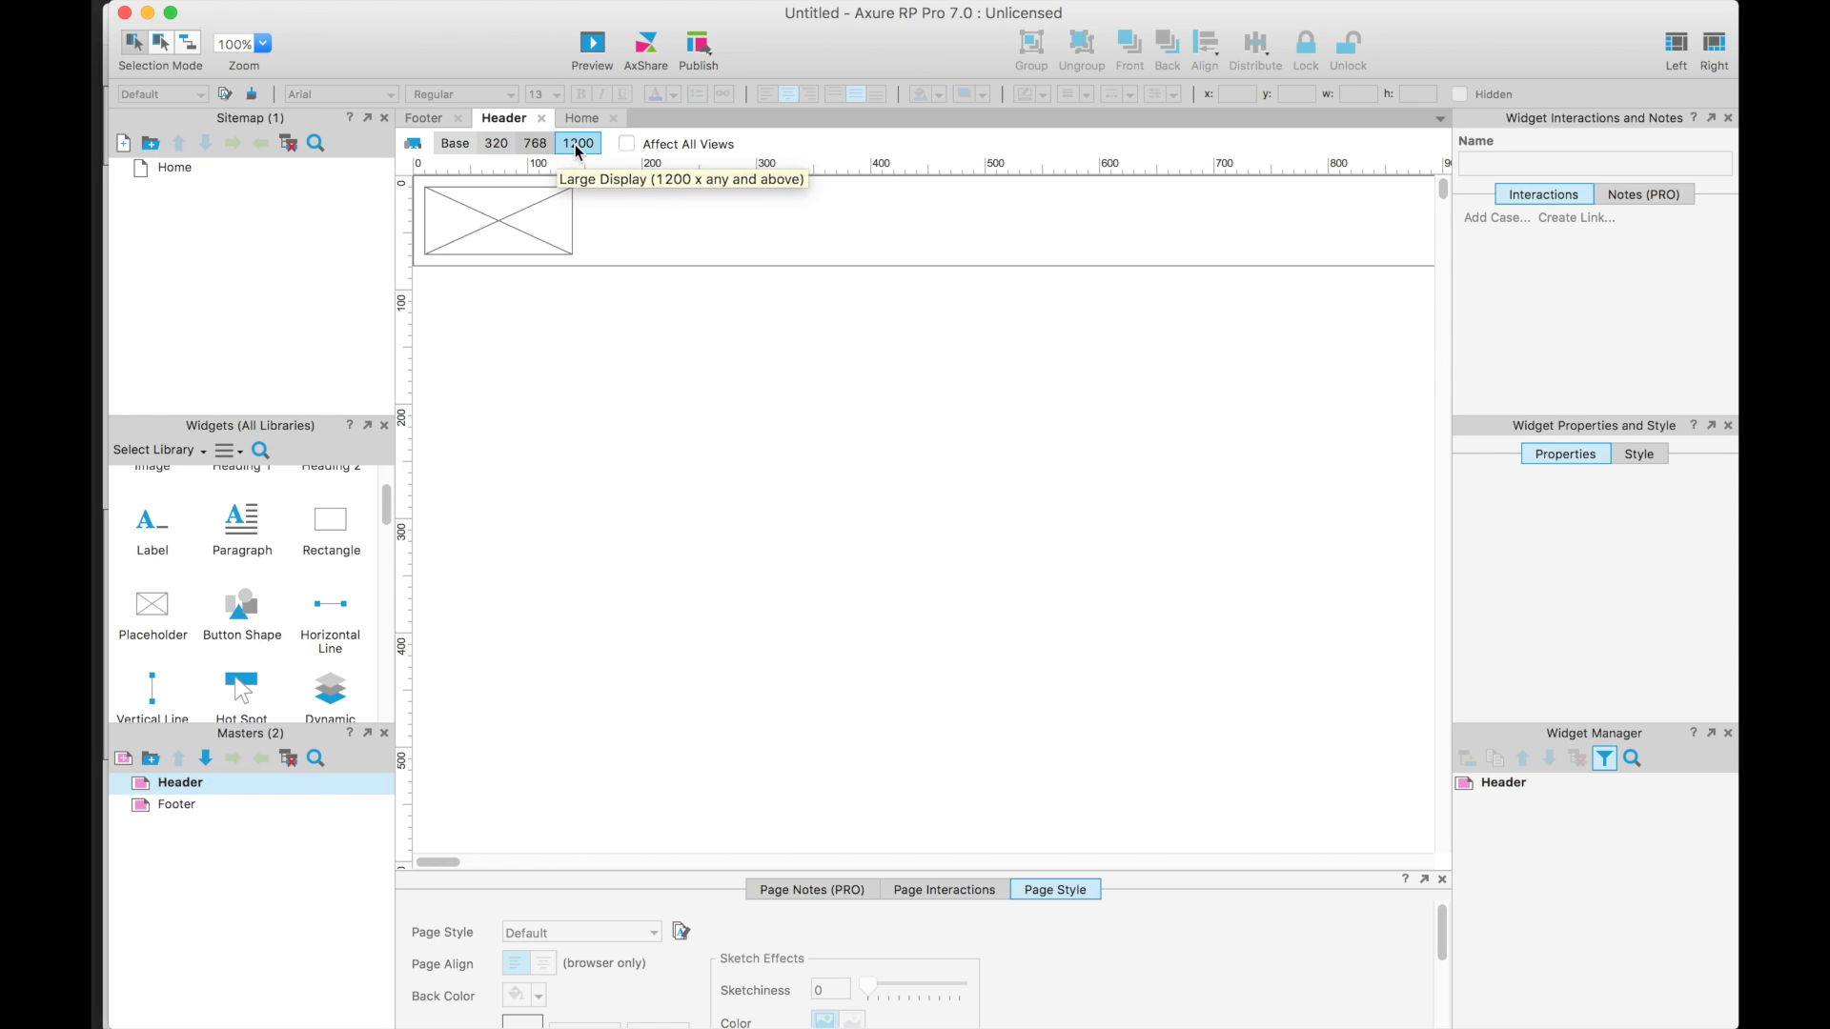
{"action": "left_click", "coordinate": [504, 148]}
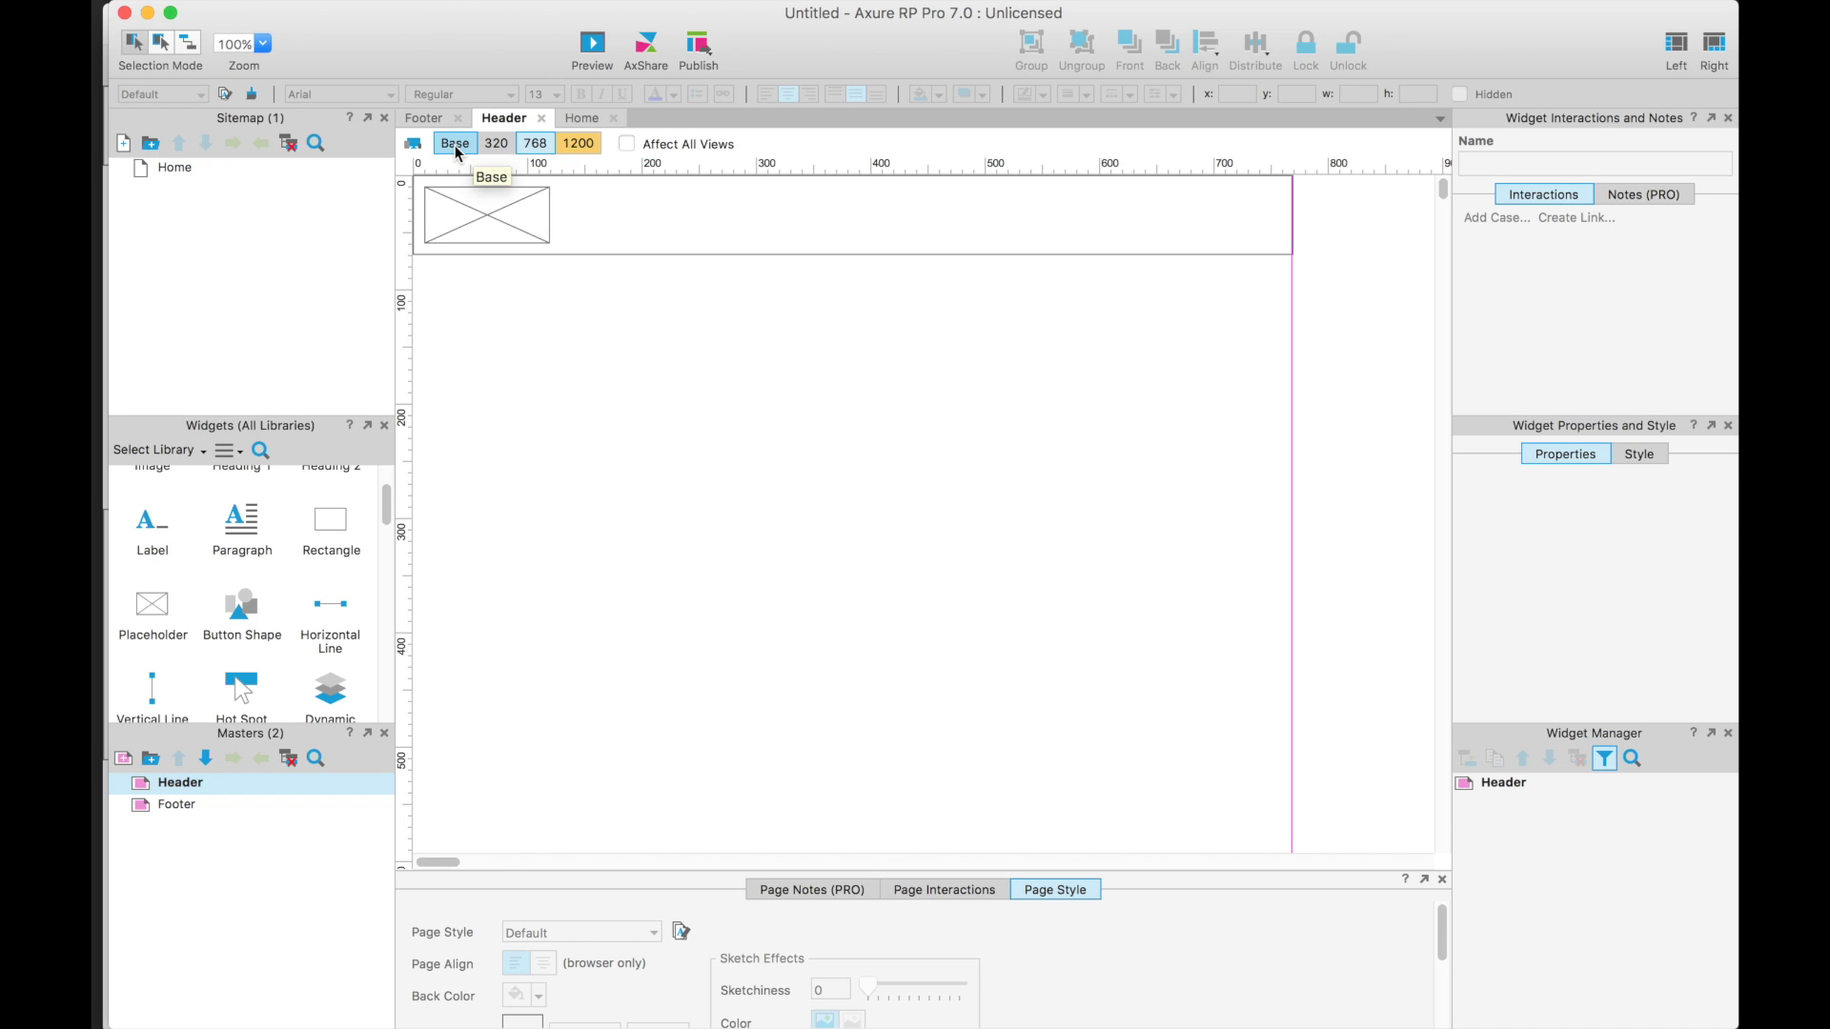
{"action": "left_click", "coordinate": [457, 151]}
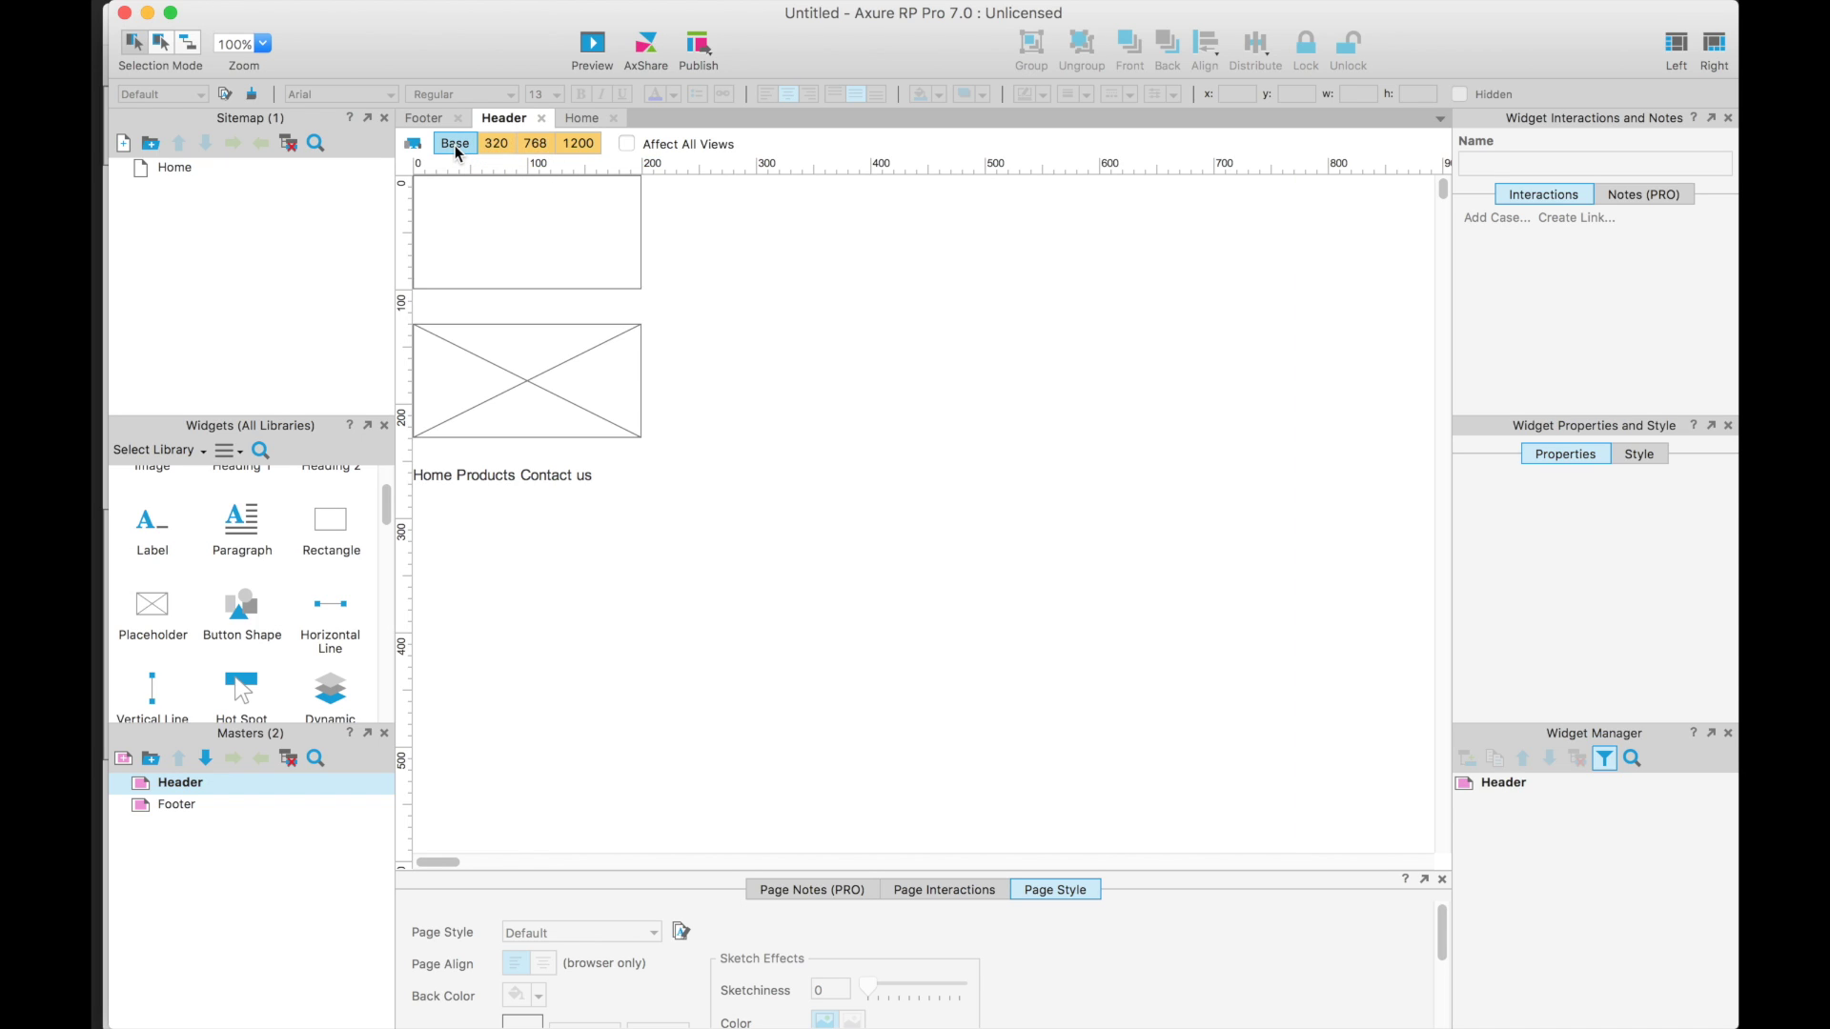
{"action": "left_click", "coordinate": [534, 145]}
{"action": "left_click", "coordinate": [576, 145]}
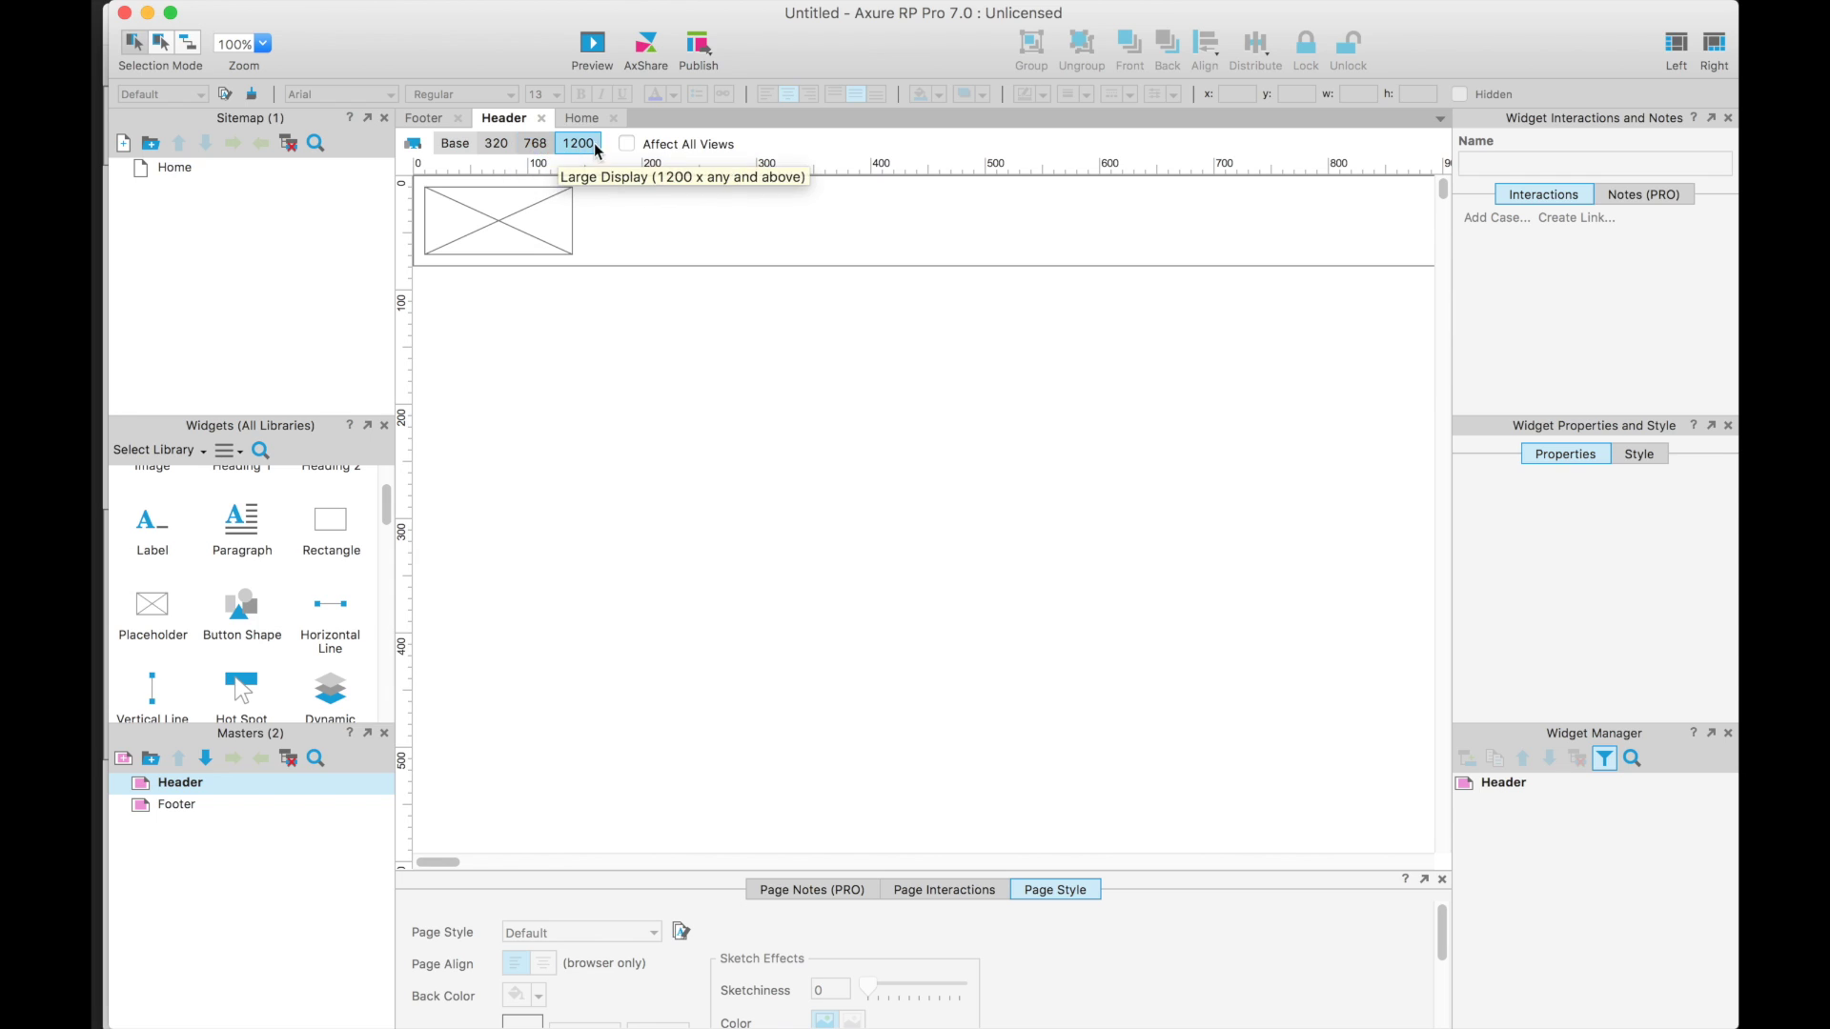
- Copy the navigation text from the Header's Base view and place the existing widget in the 768 view
{"action": "left_click", "coordinate": [455, 146]}
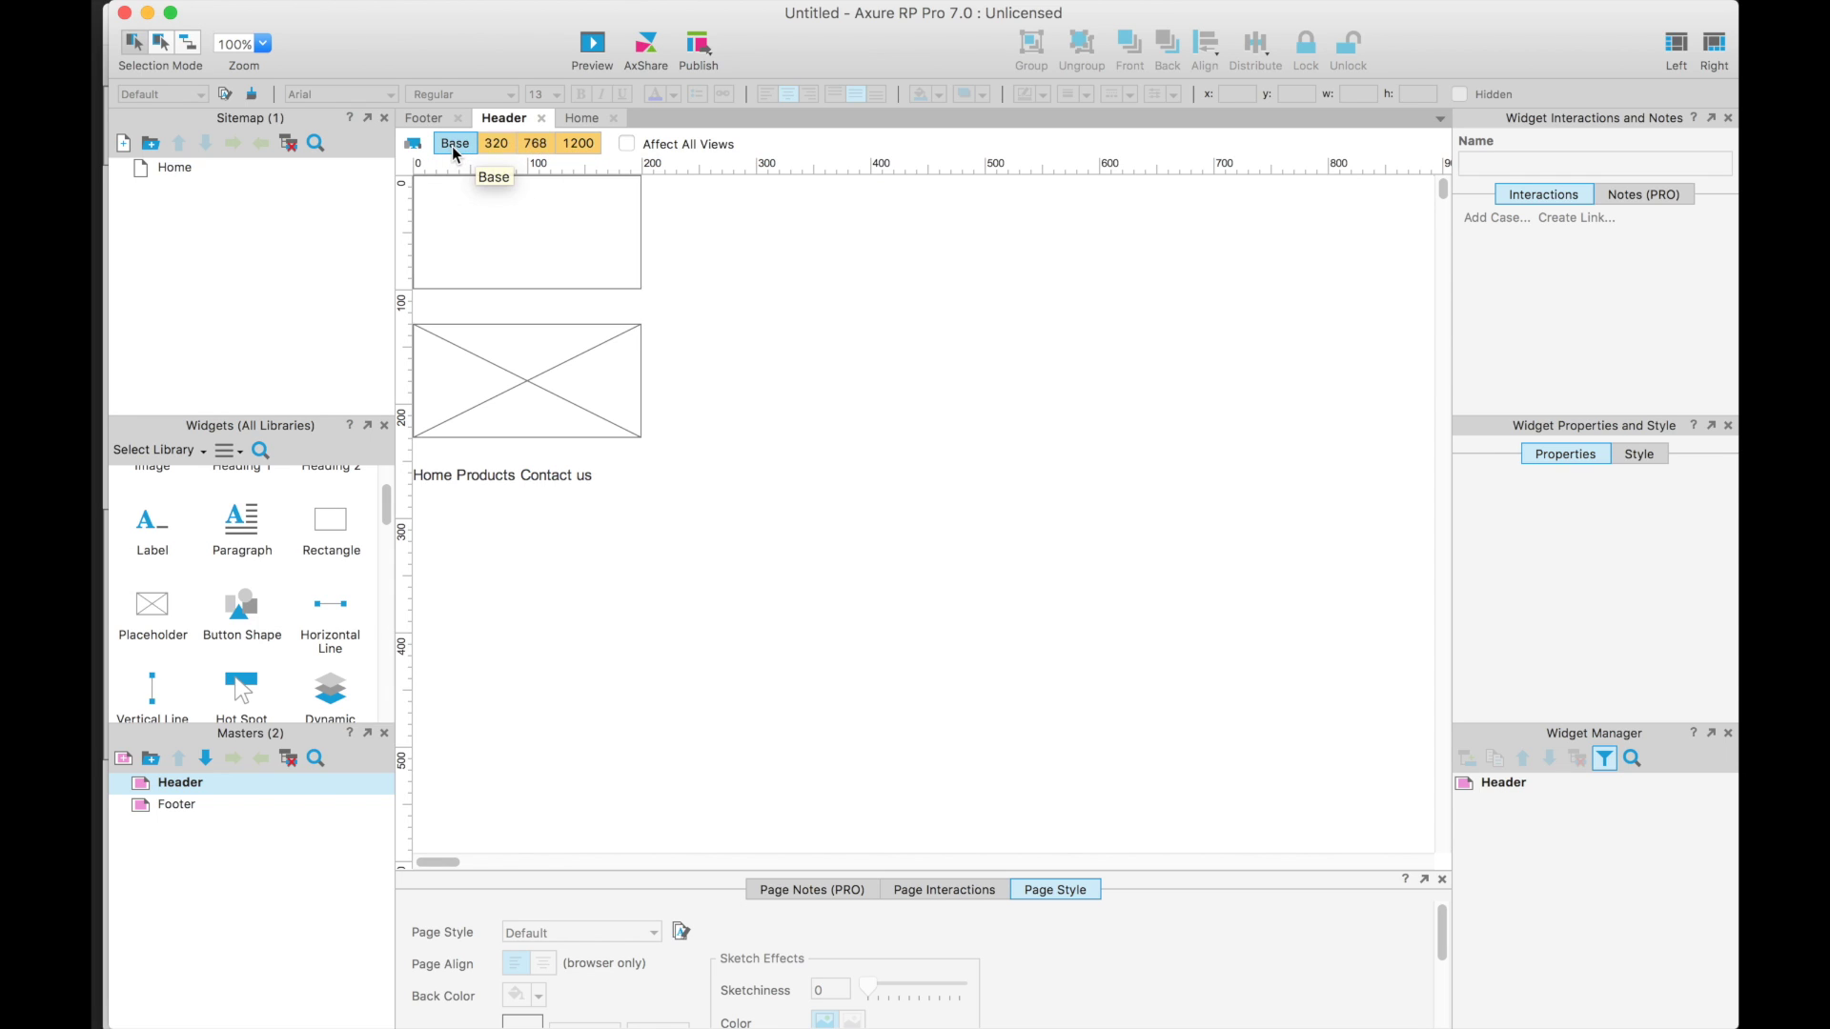
{"action": "left_click", "coordinate": [529, 480]}
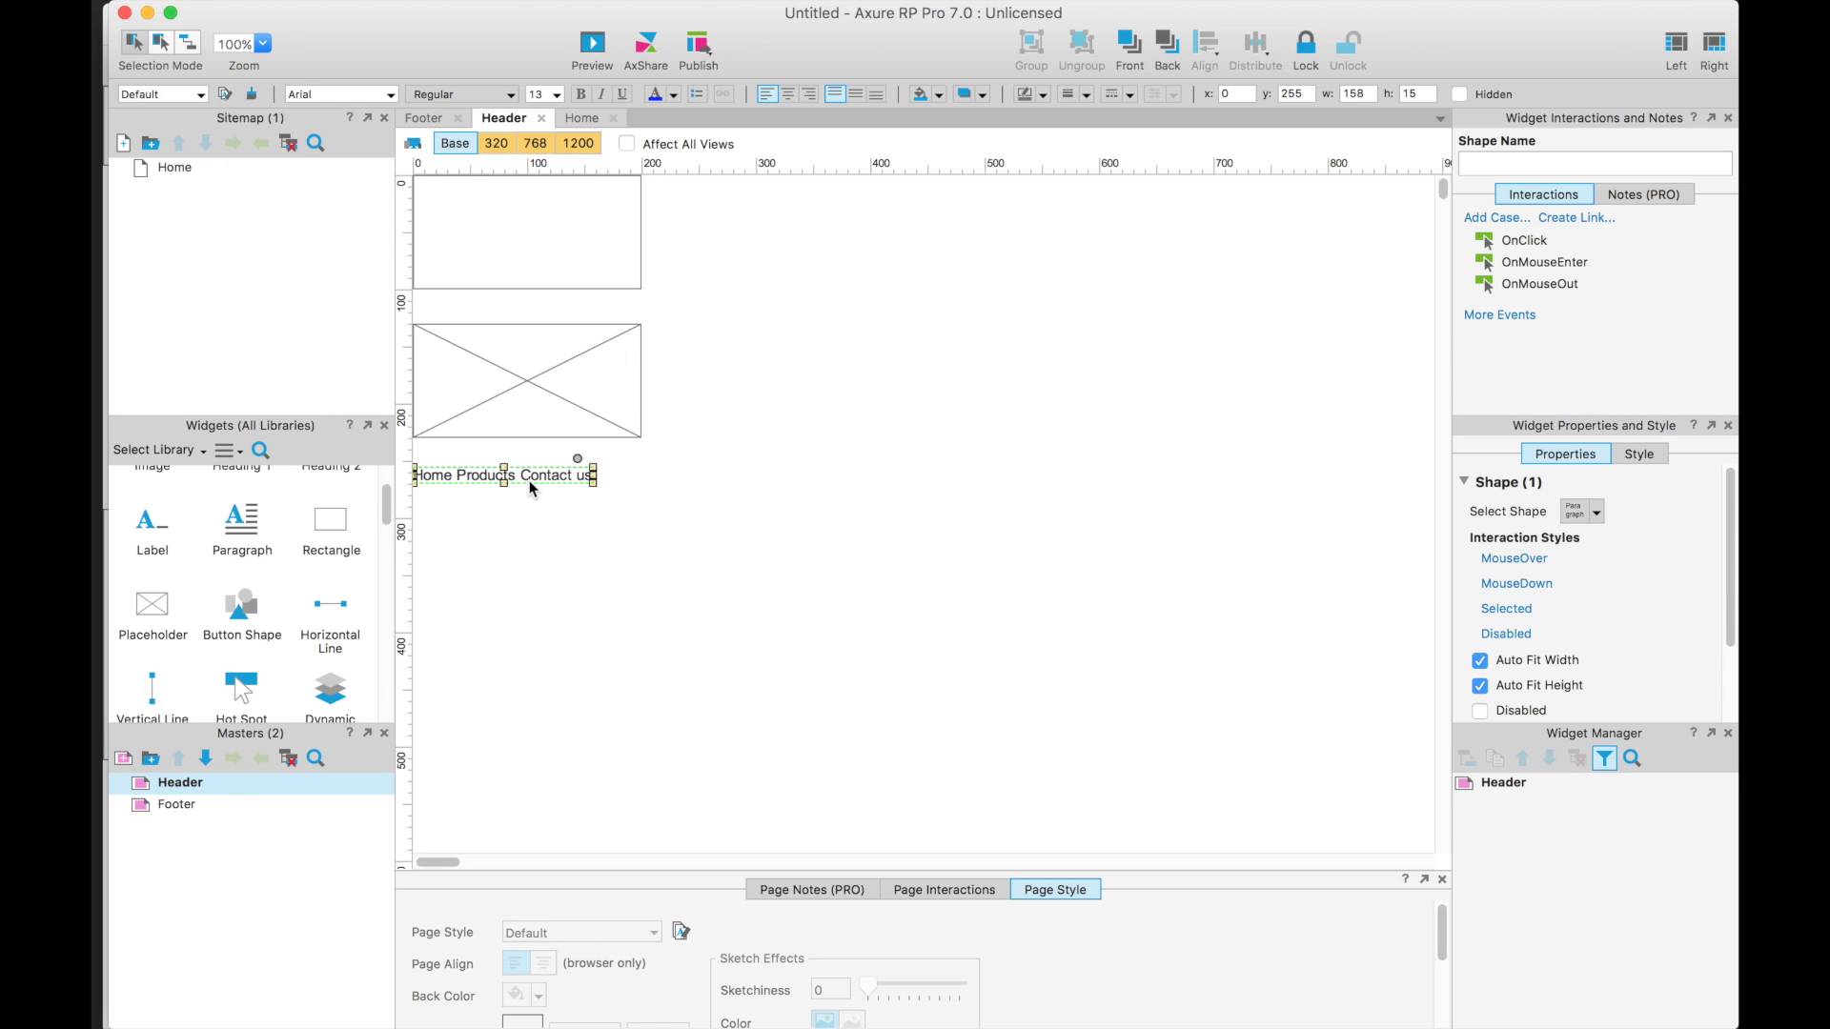
{"action": "left_click", "coordinate": [535, 143]}
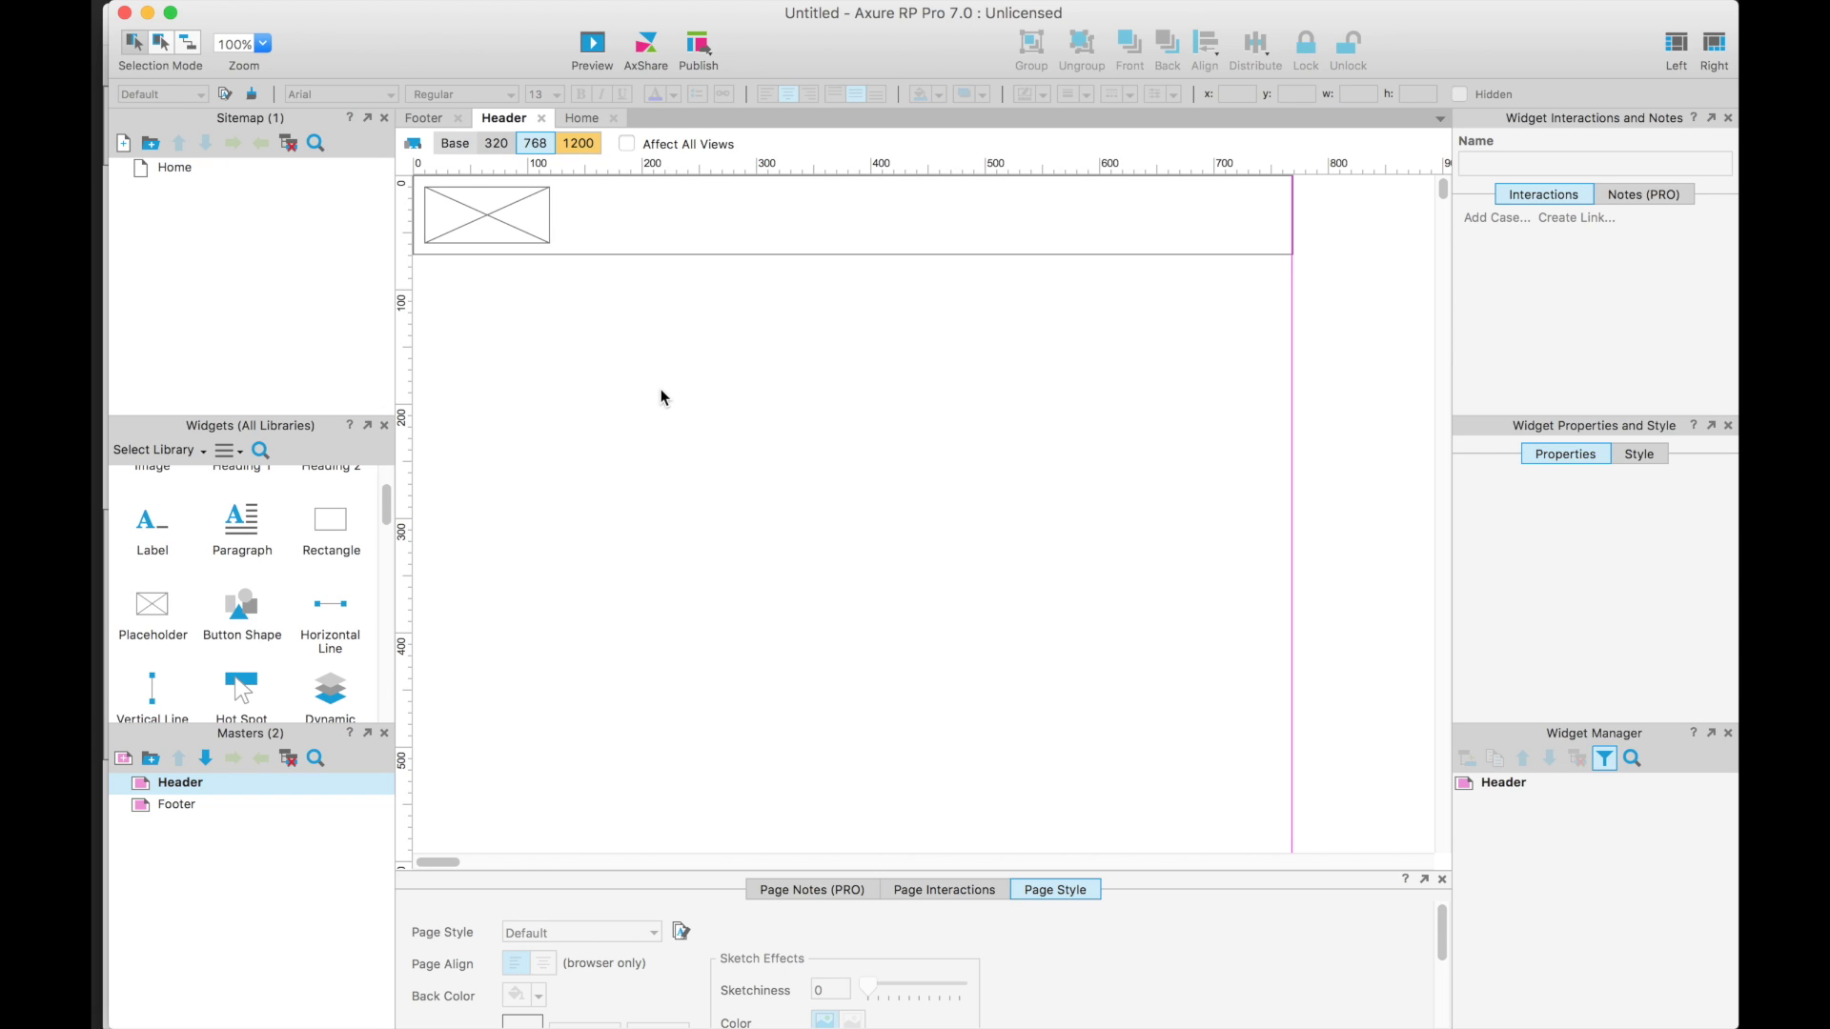
{"action": "key", "text": "super+v"}
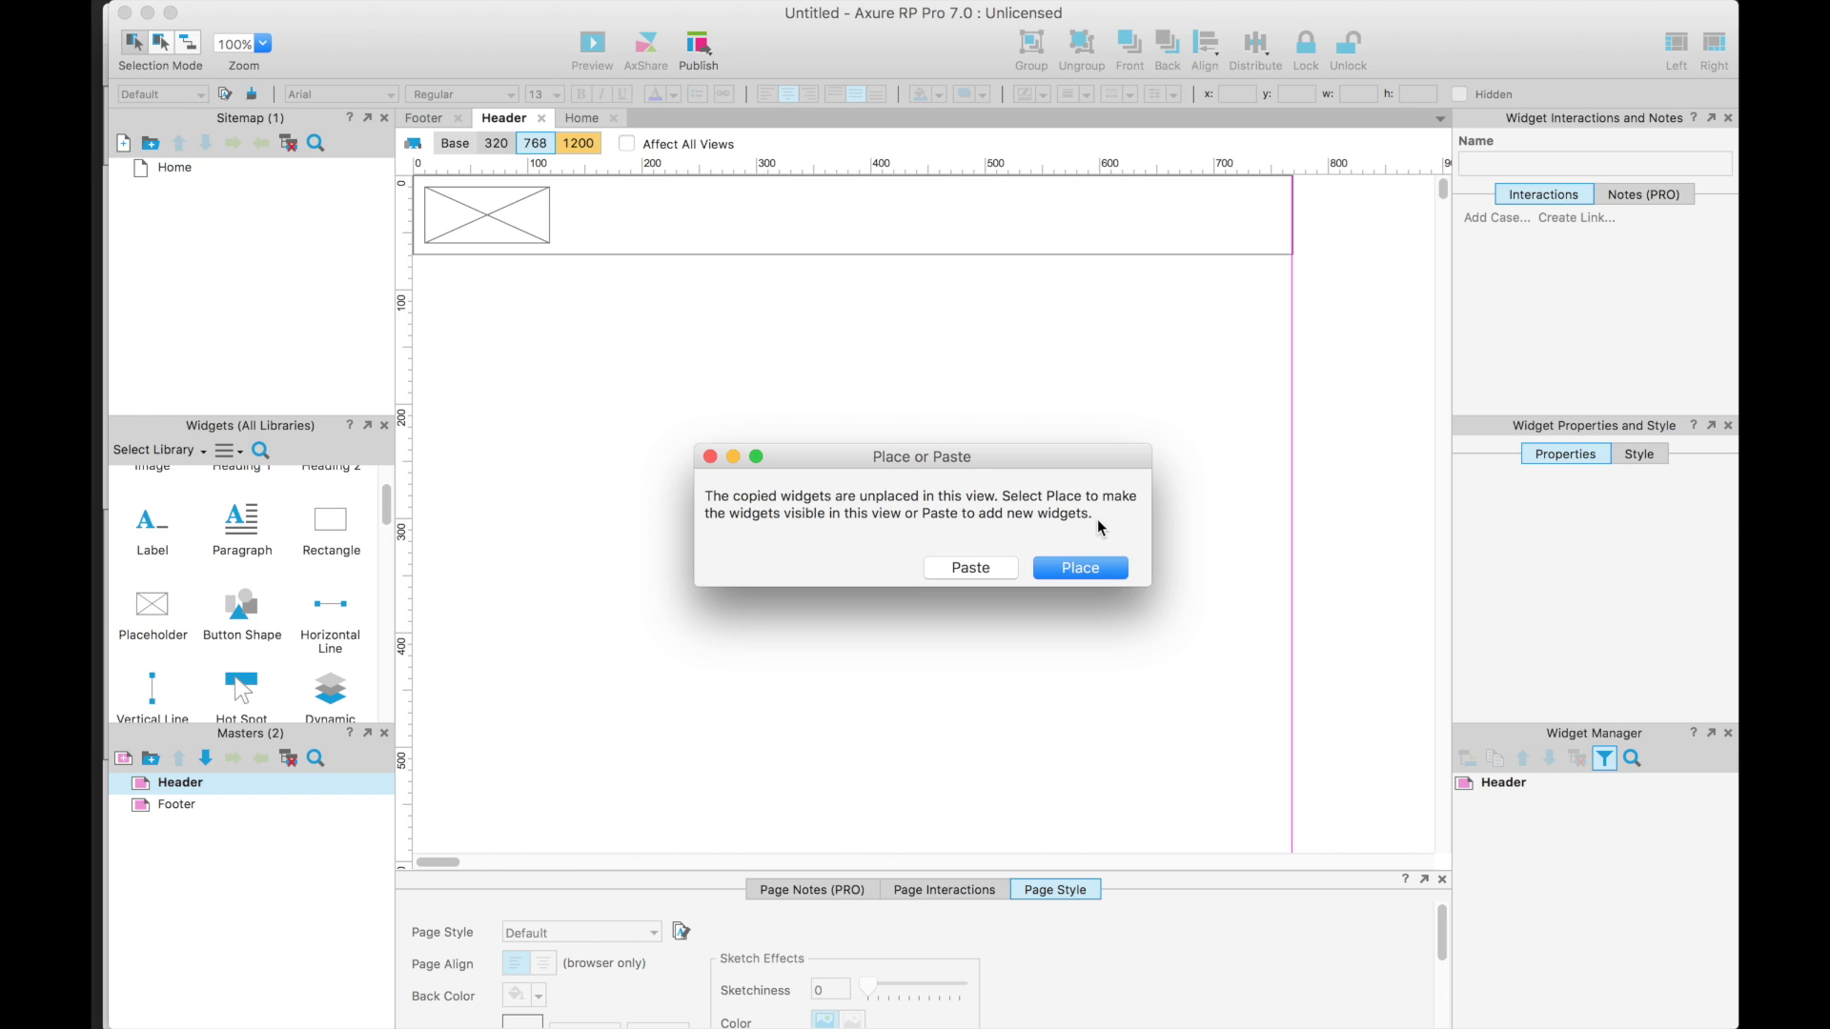
{"action": "left_click", "coordinate": [1071, 569]}
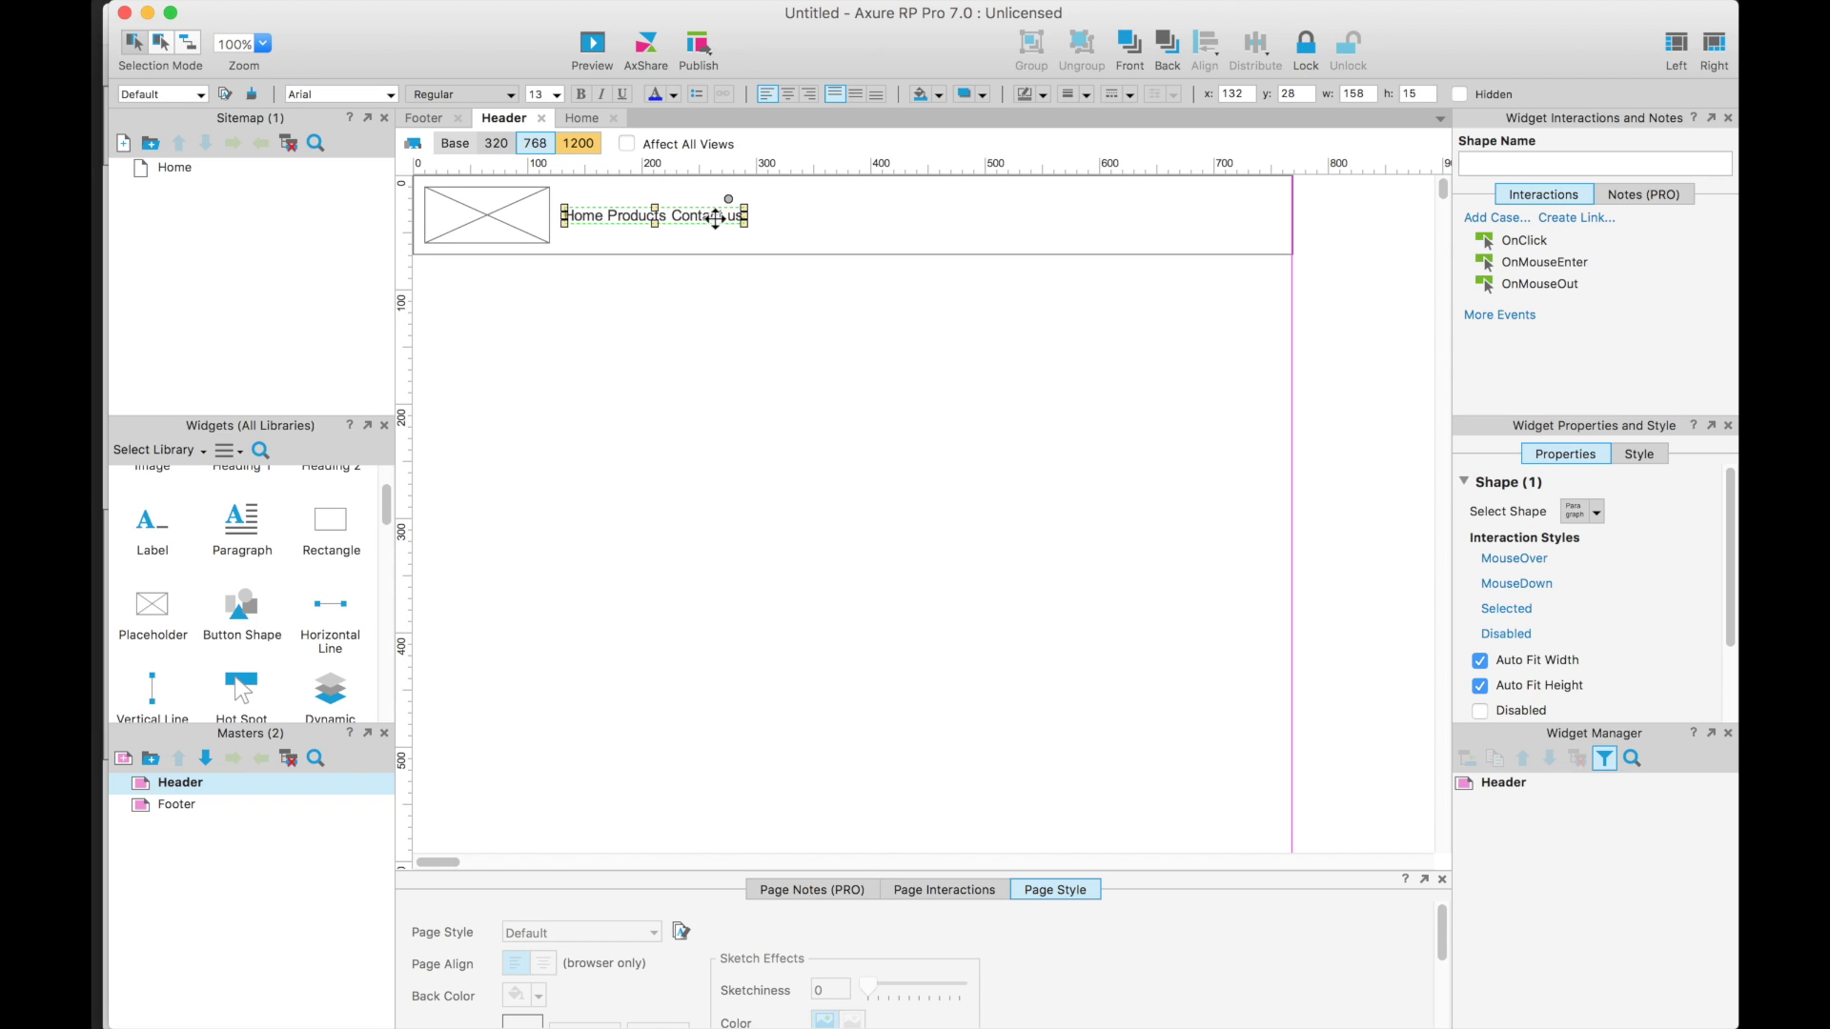
- Review the Header's Base, 320, 768 and 1200 views to check which ones contain the navigation text
{"action": "left_click", "coordinate": [448, 143]}
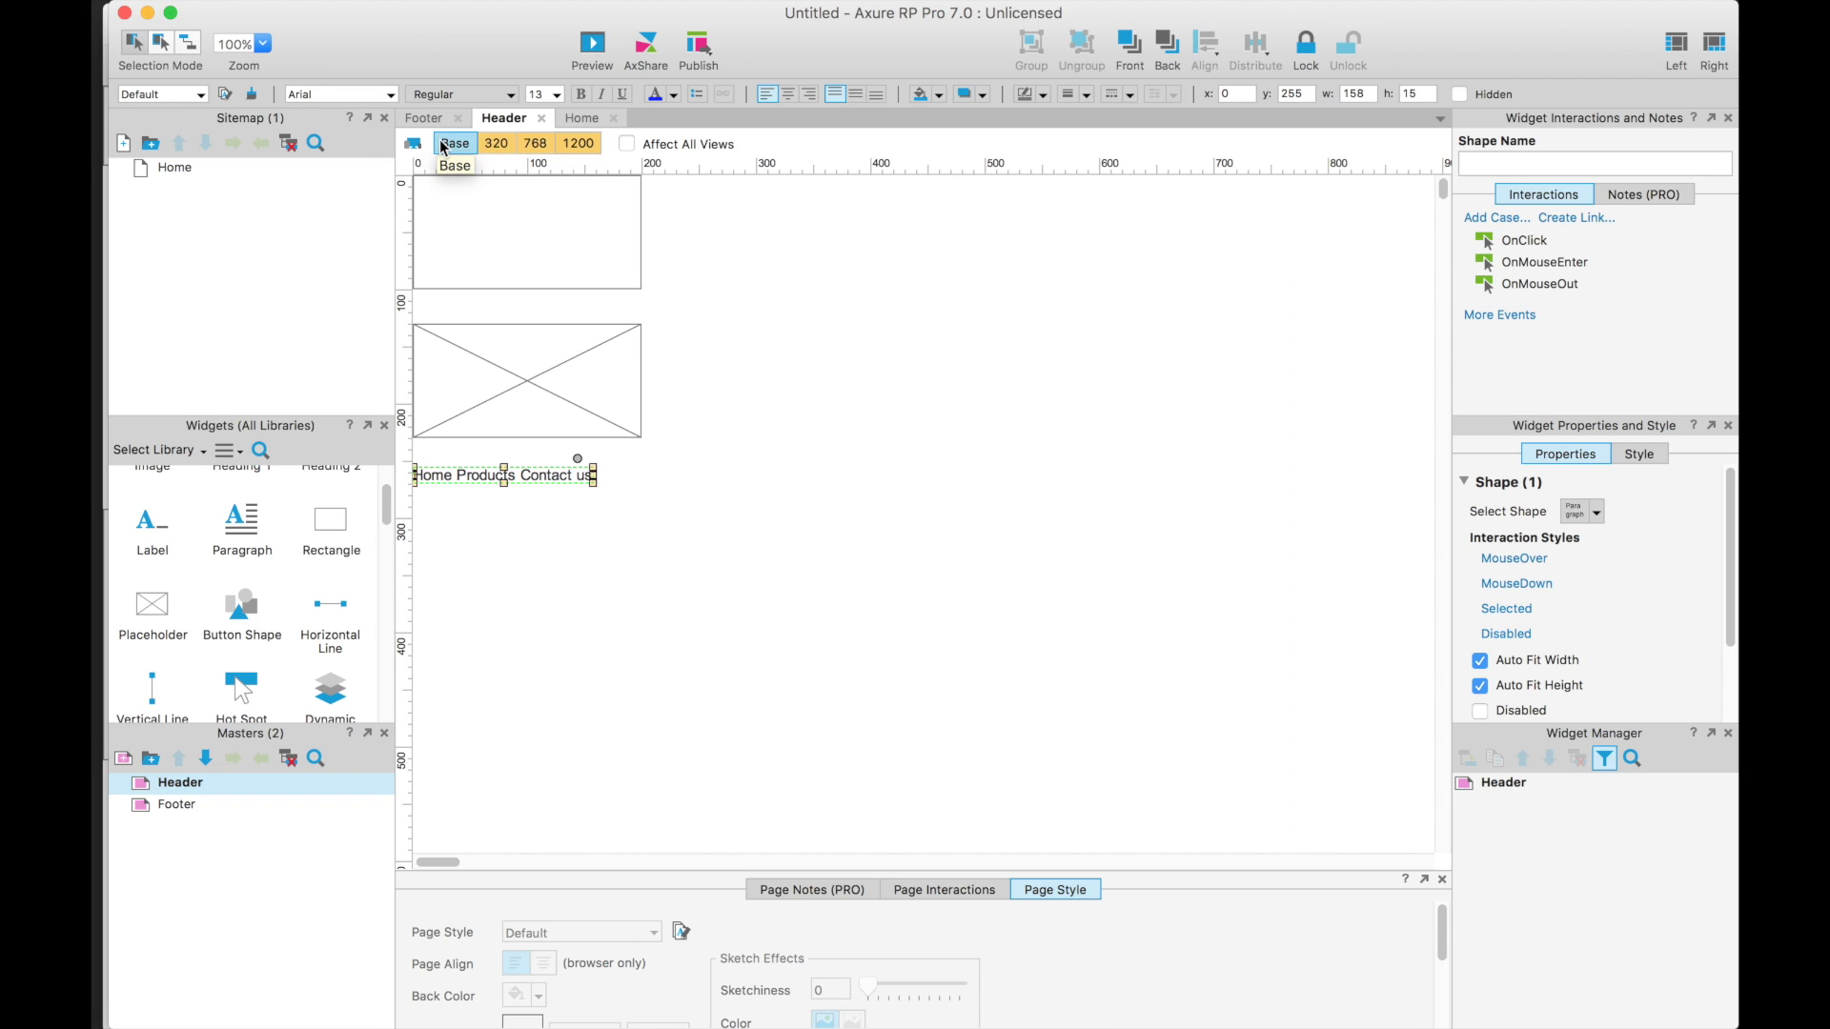
{"action": "left_click", "coordinate": [534, 143]}
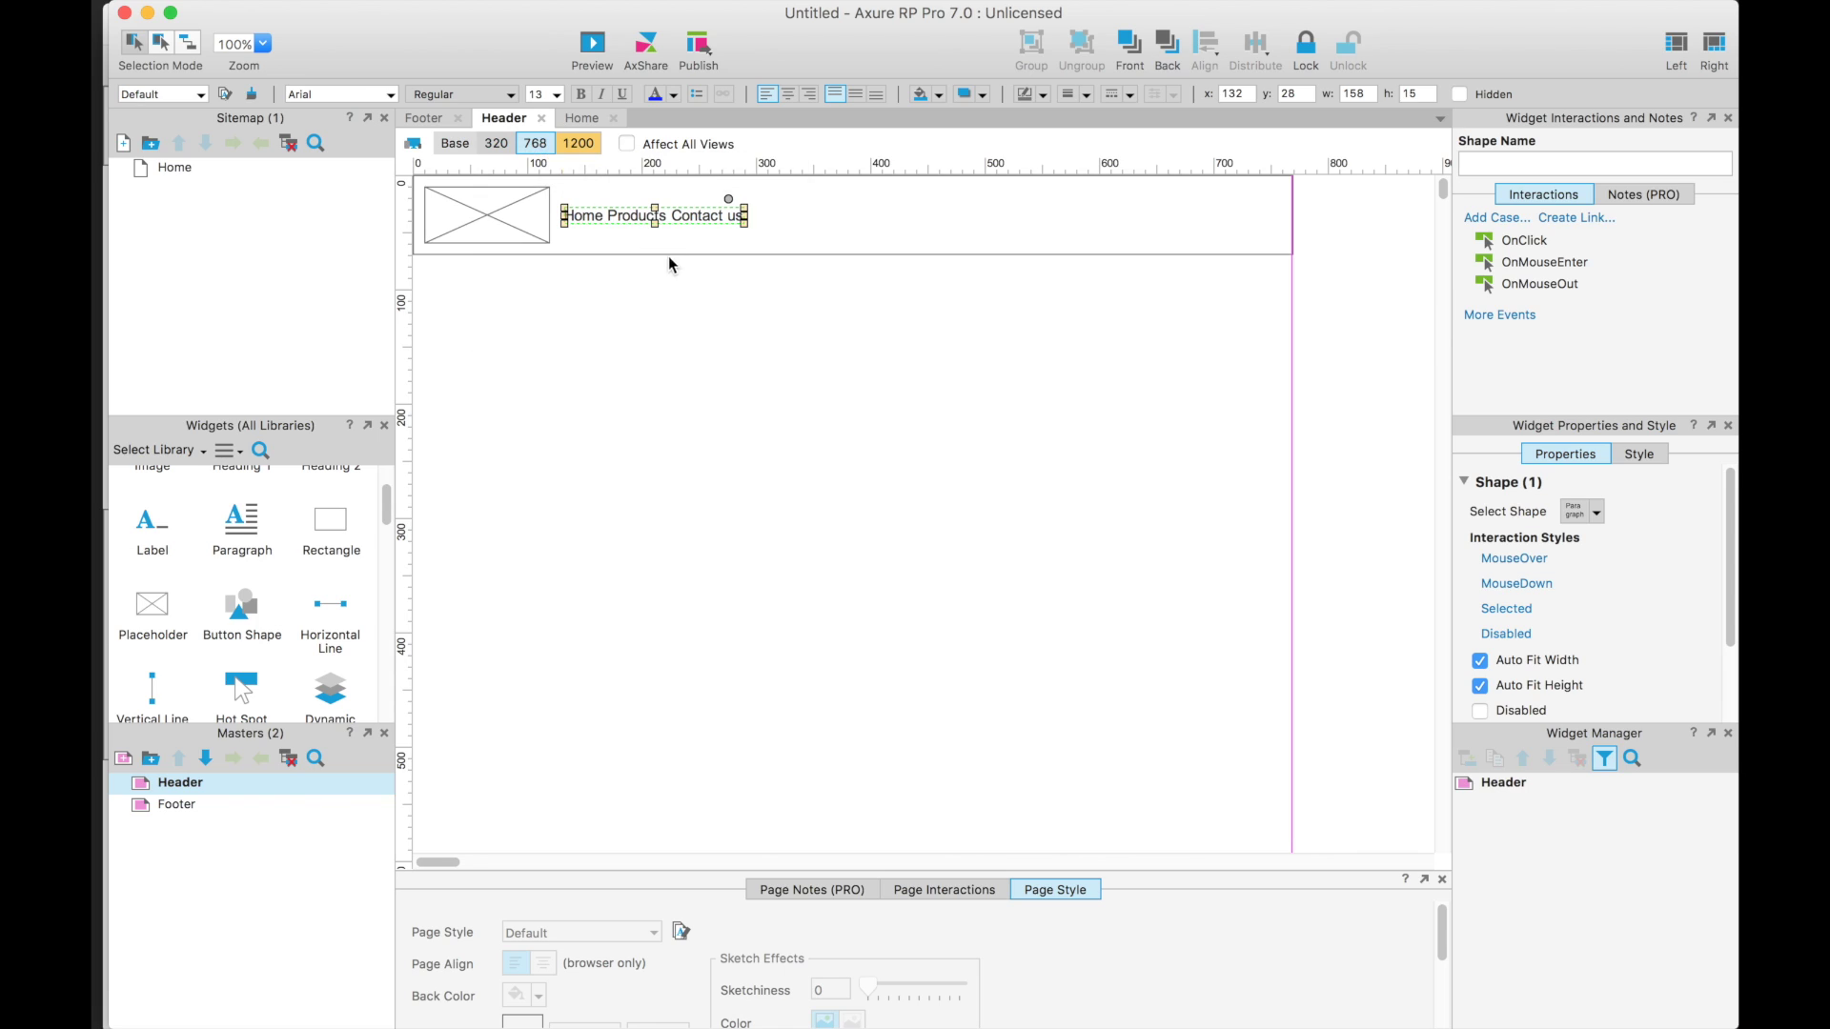
{"action": "left_click", "coordinate": [493, 148]}
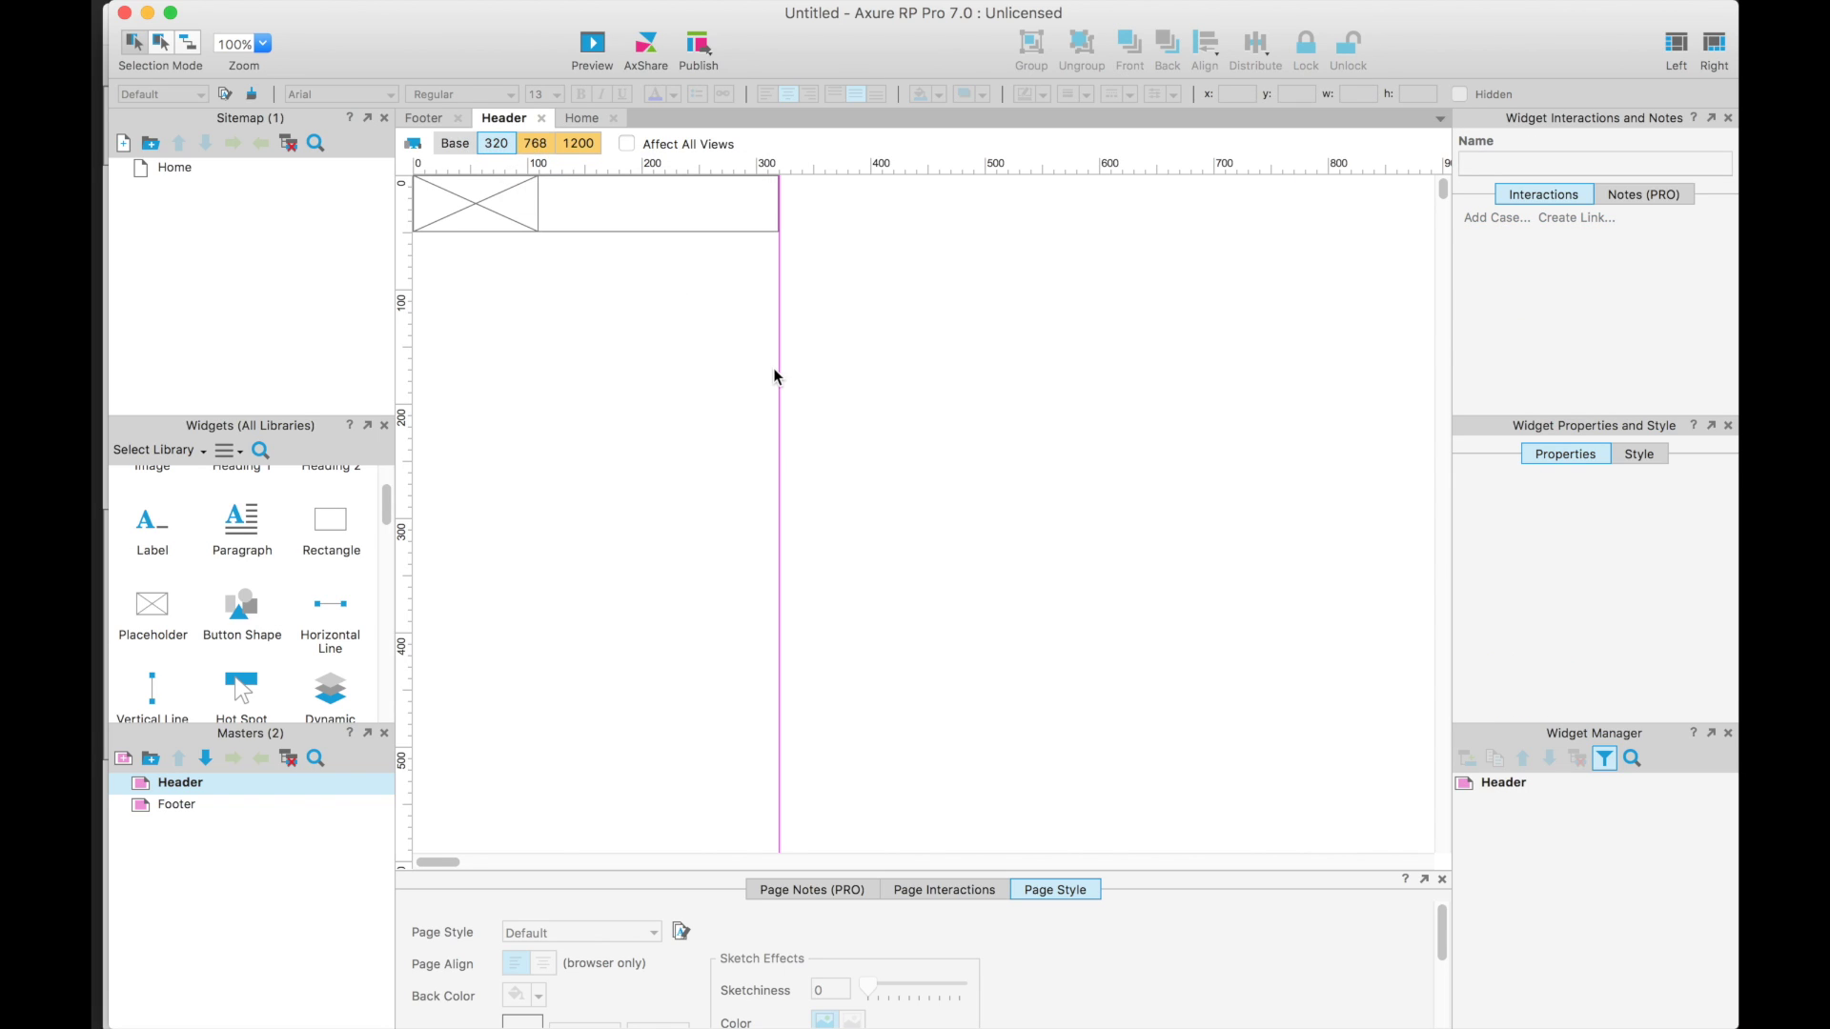
{"action": "left_click", "coordinate": [546, 144]}
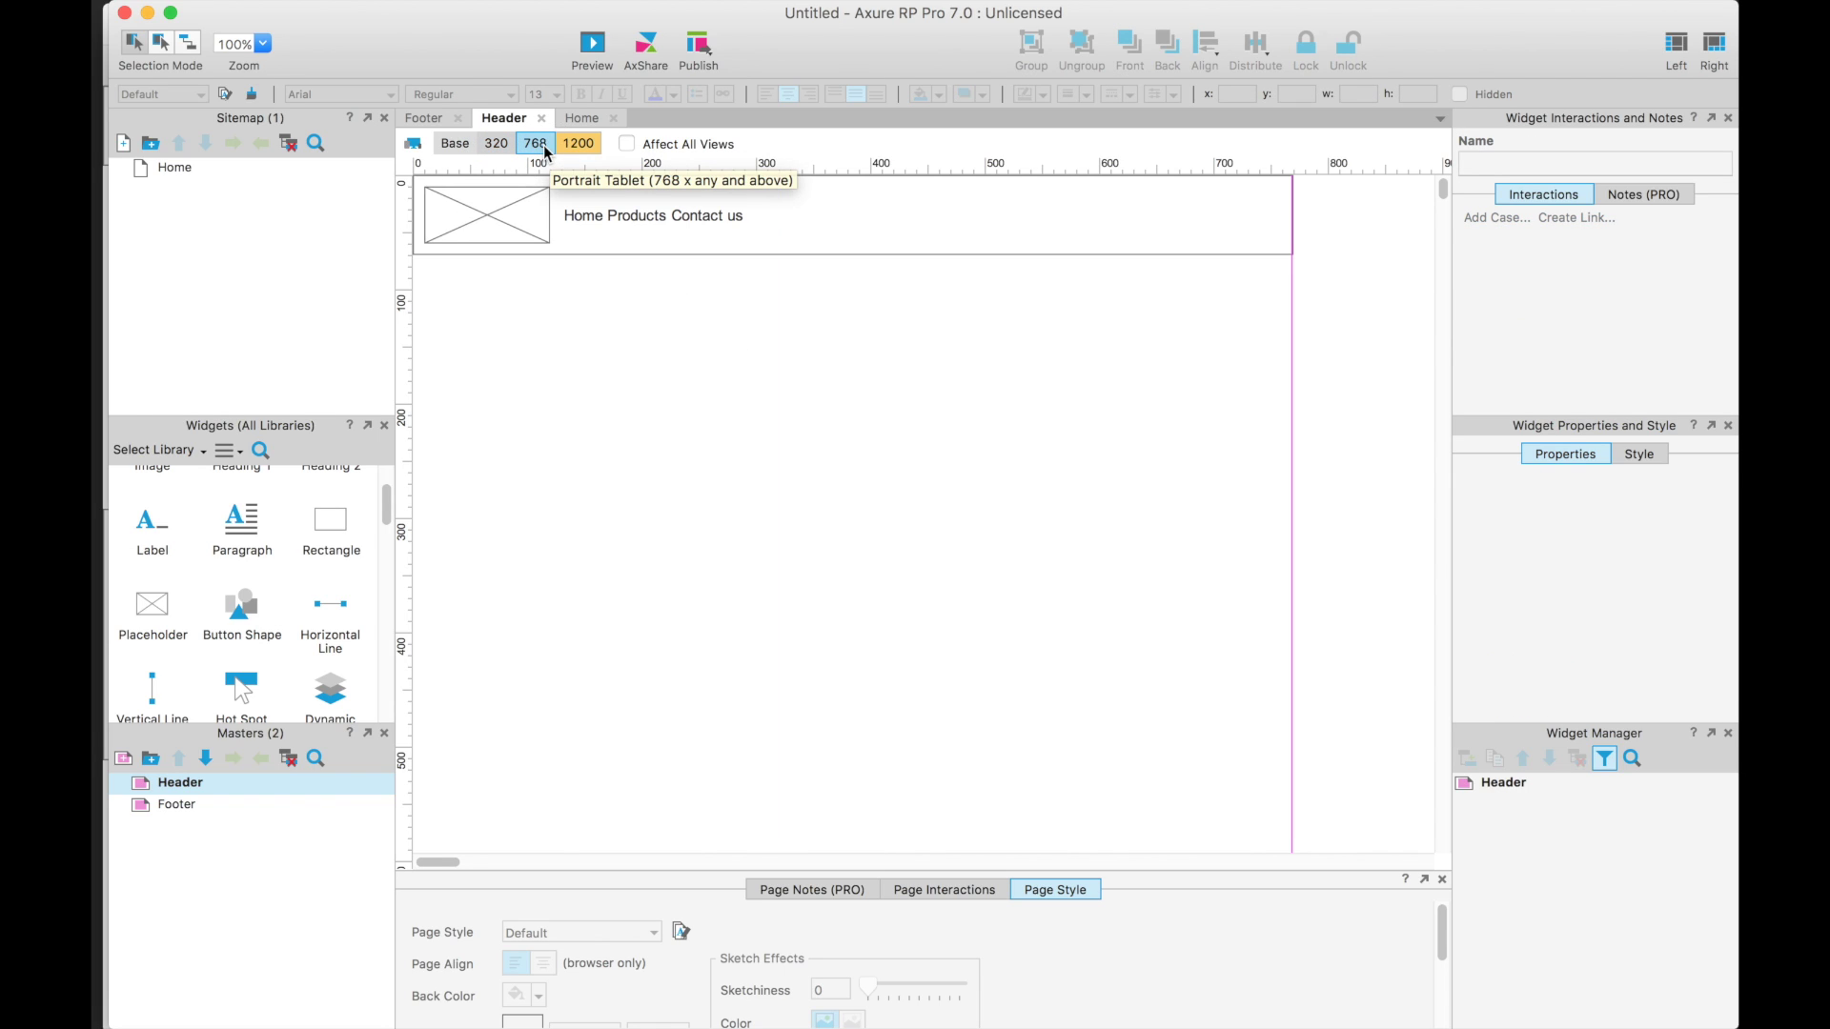
{"action": "left_click", "coordinate": [582, 143]}
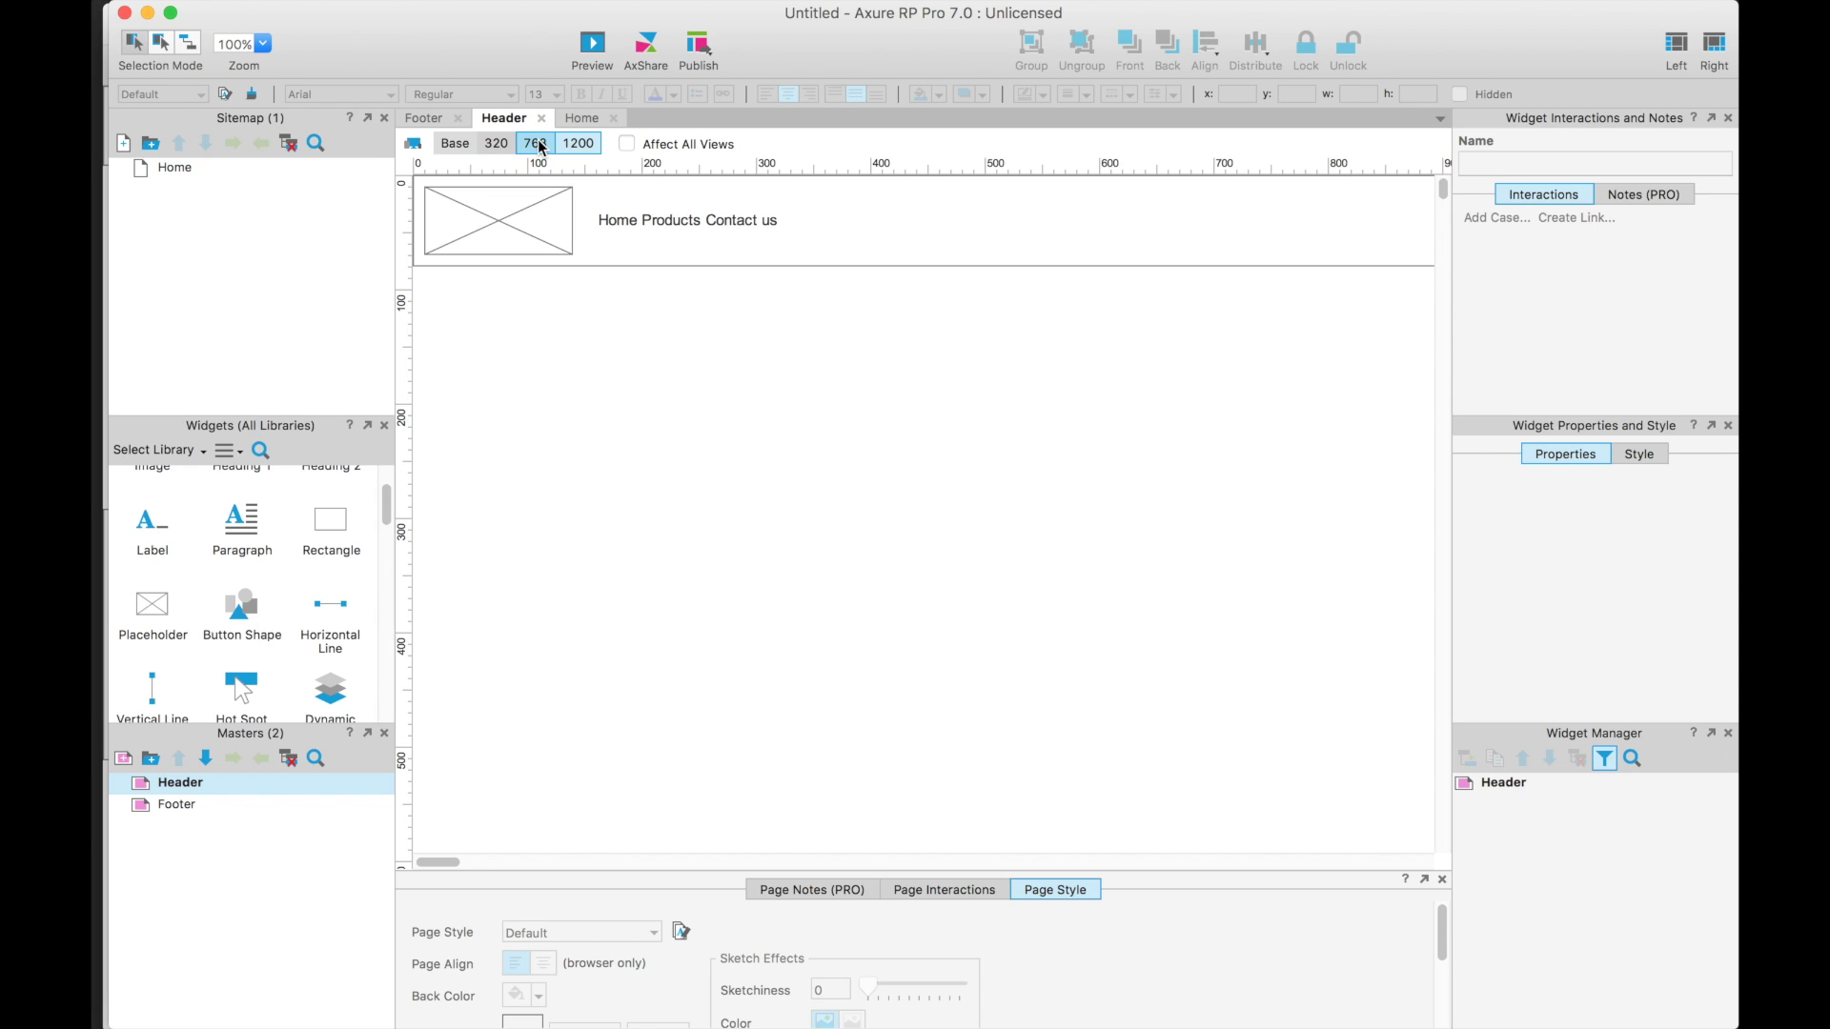
{"action": "left_click", "coordinate": [456, 150]}
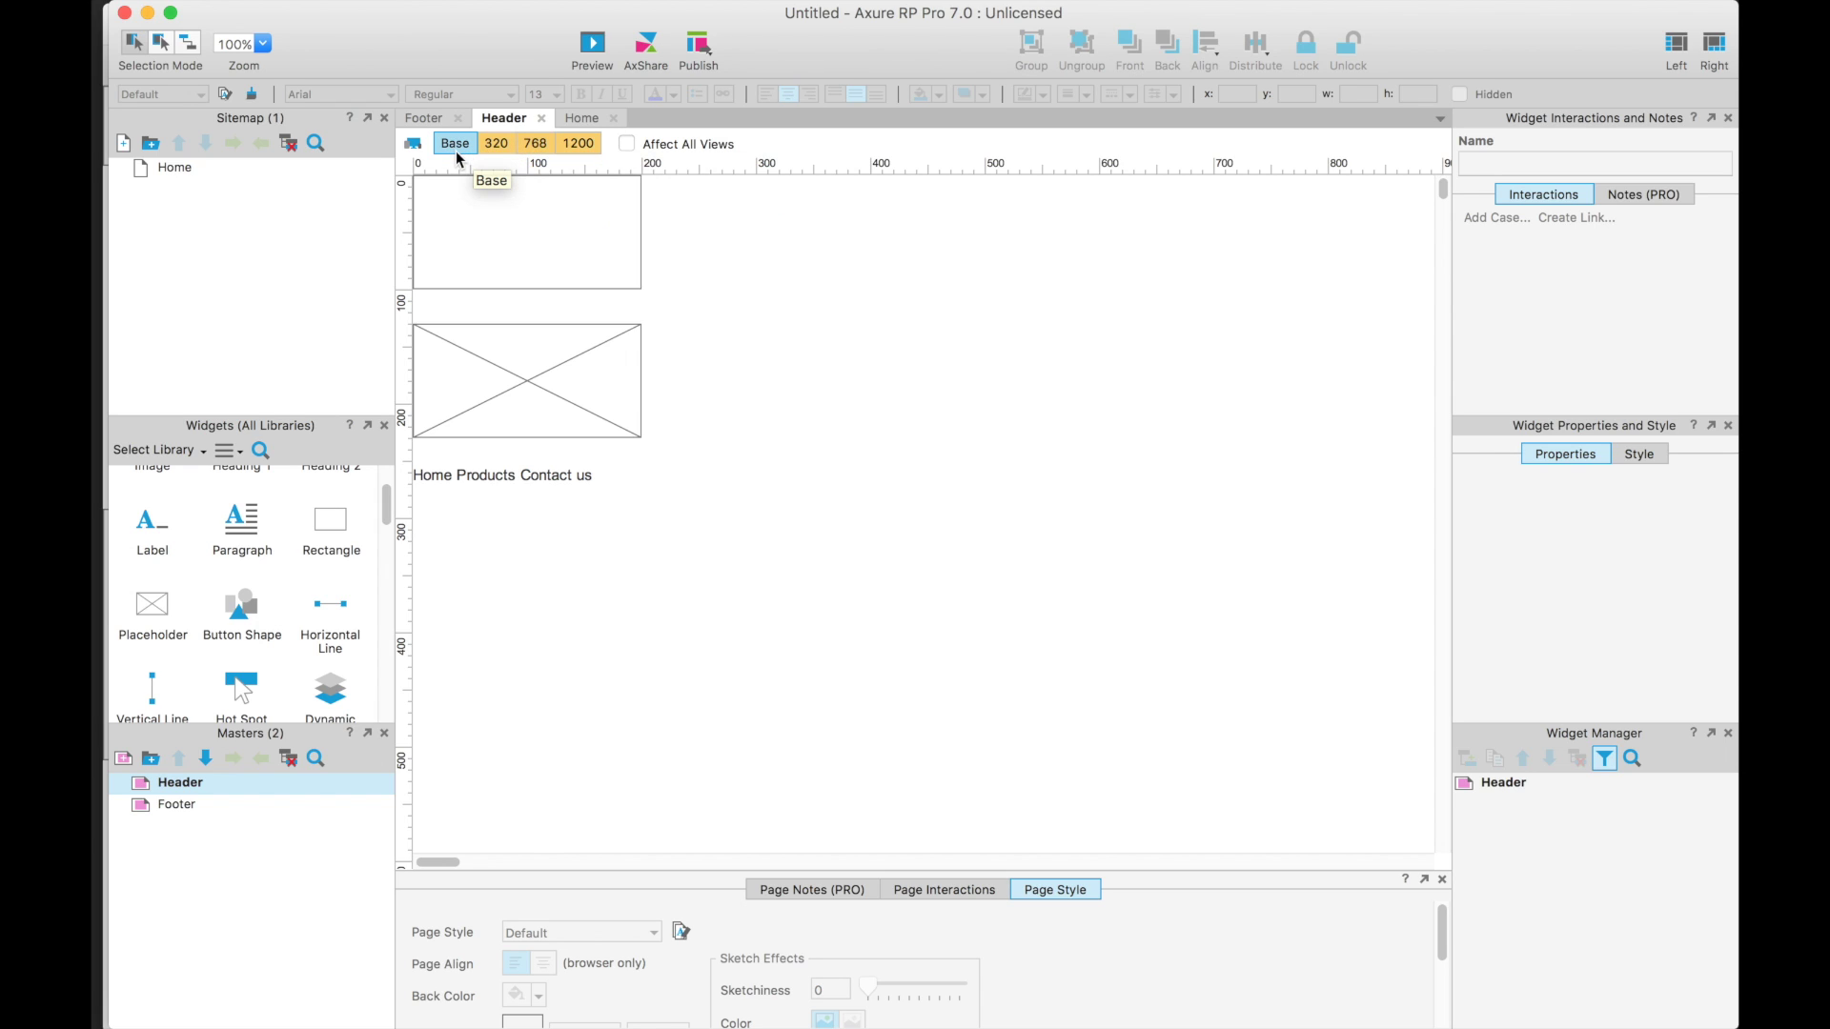
- Compare the navigation text's position between the Header's 768 and 1200 views
{"action": "left_click", "coordinate": [537, 146]}
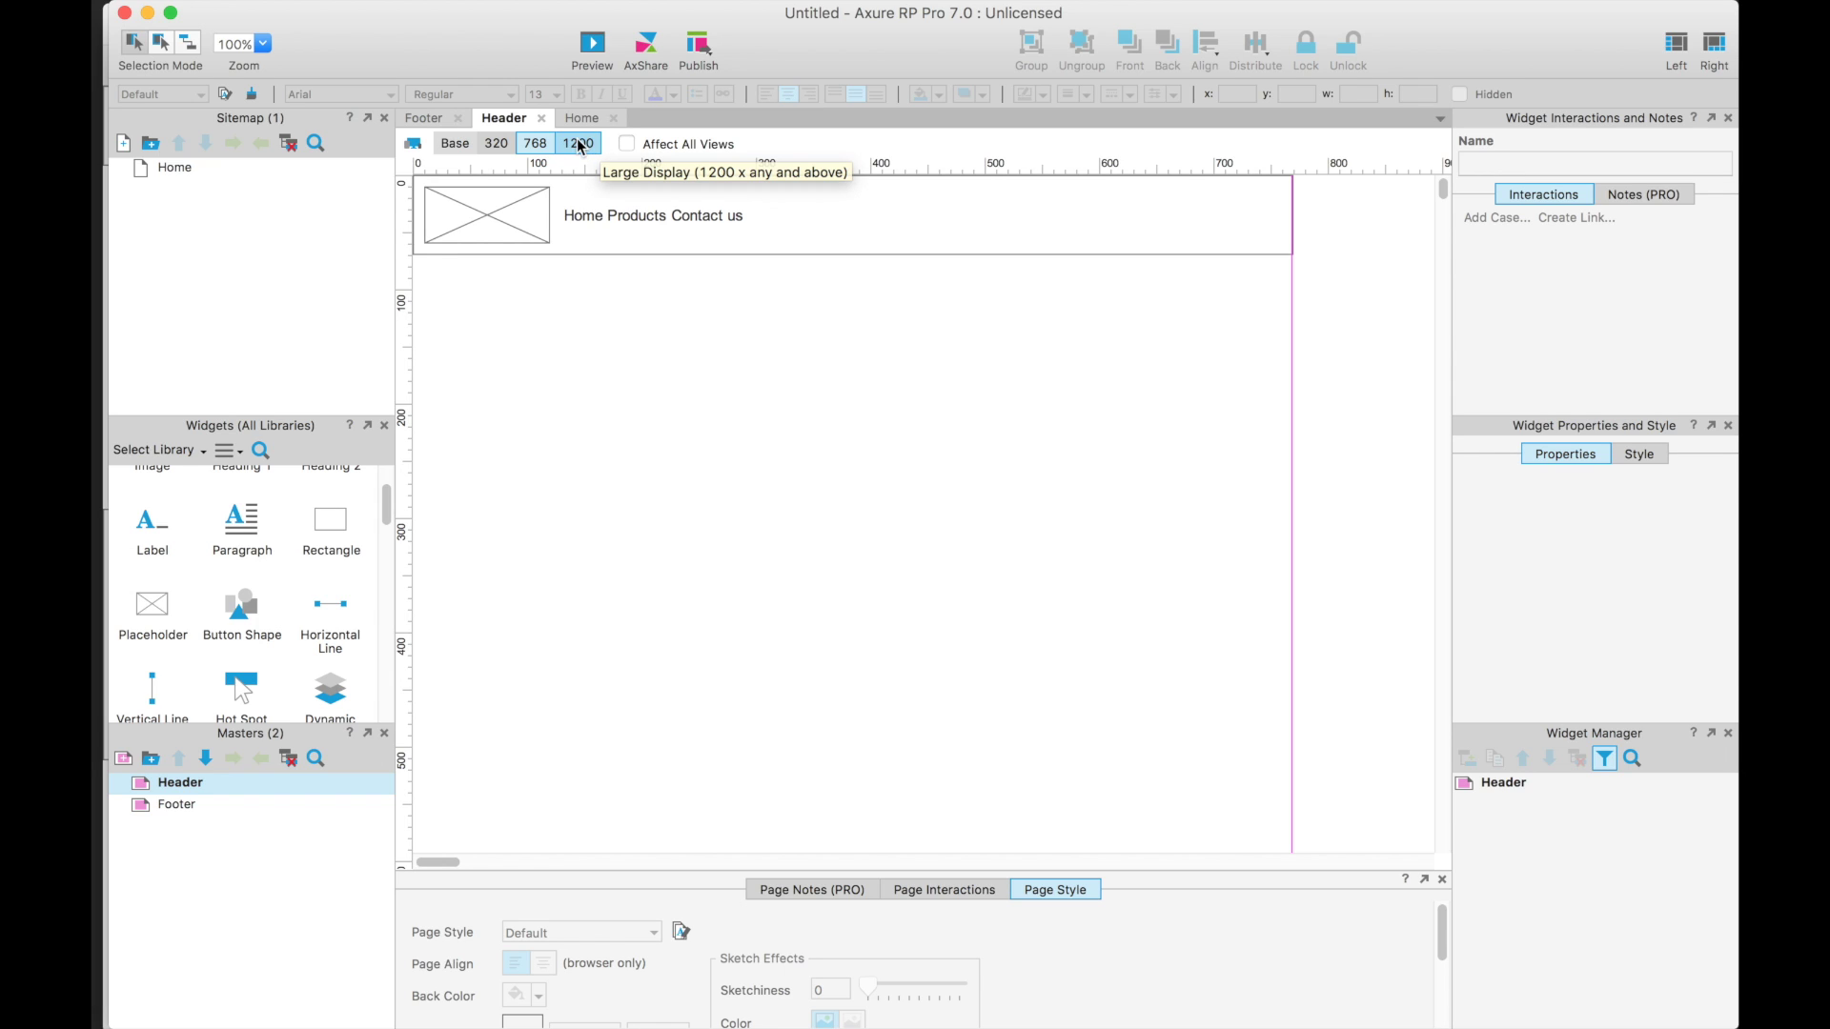
{"action": "left_click", "coordinate": [578, 144]}
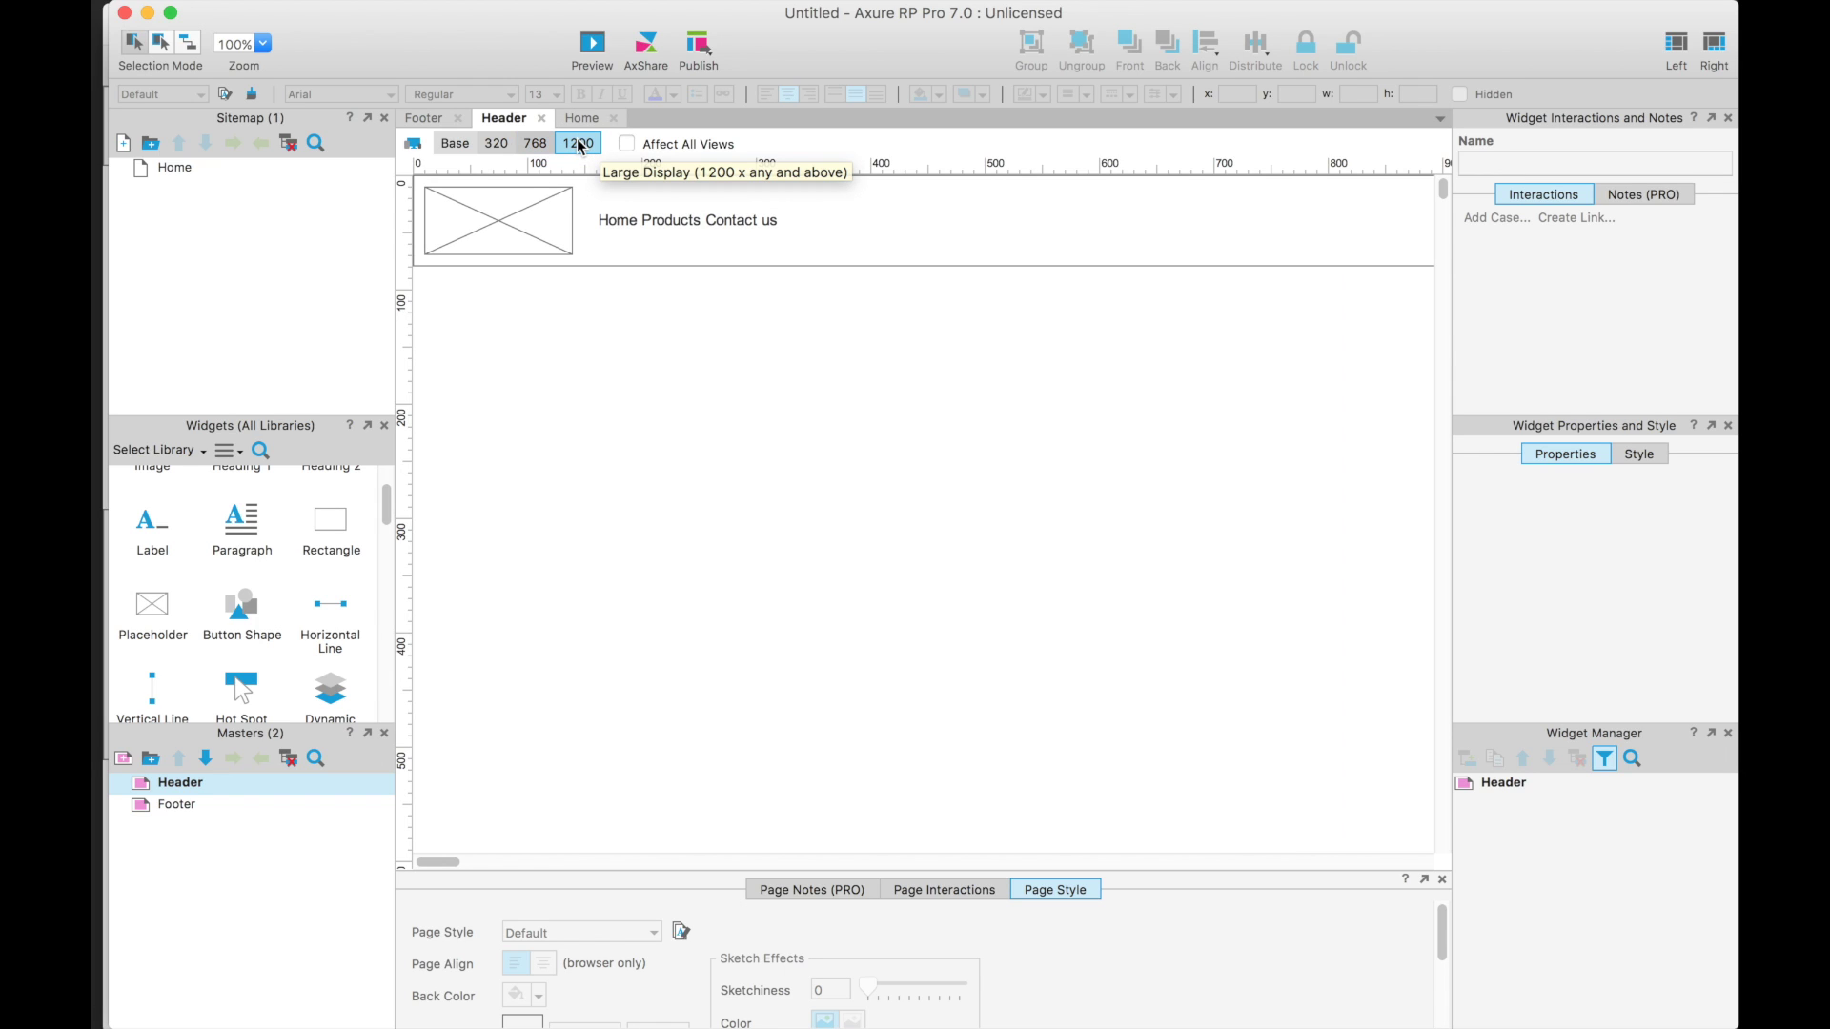
{"action": "left_click", "coordinate": [658, 220]}
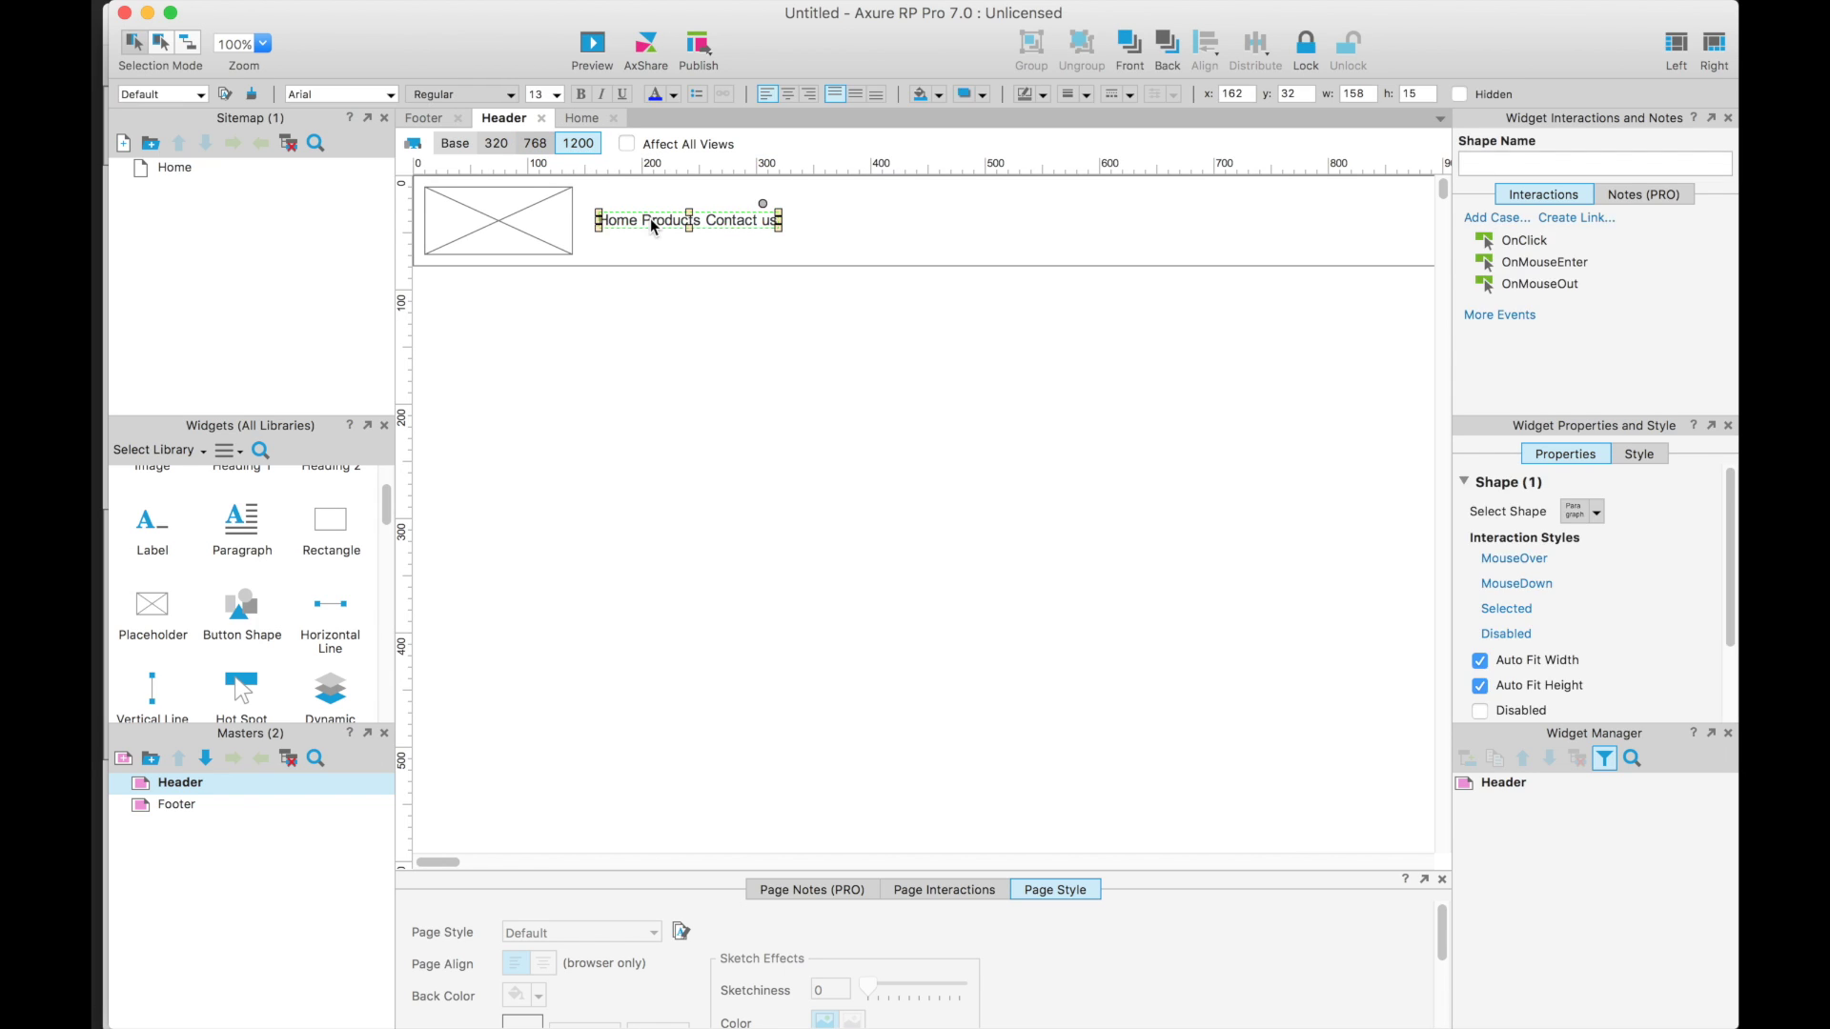
{"action": "left_click", "coordinate": [530, 142]}
{"action": "left_click", "coordinate": [578, 143]}
{"action": "left_click", "coordinate": [535, 143]}
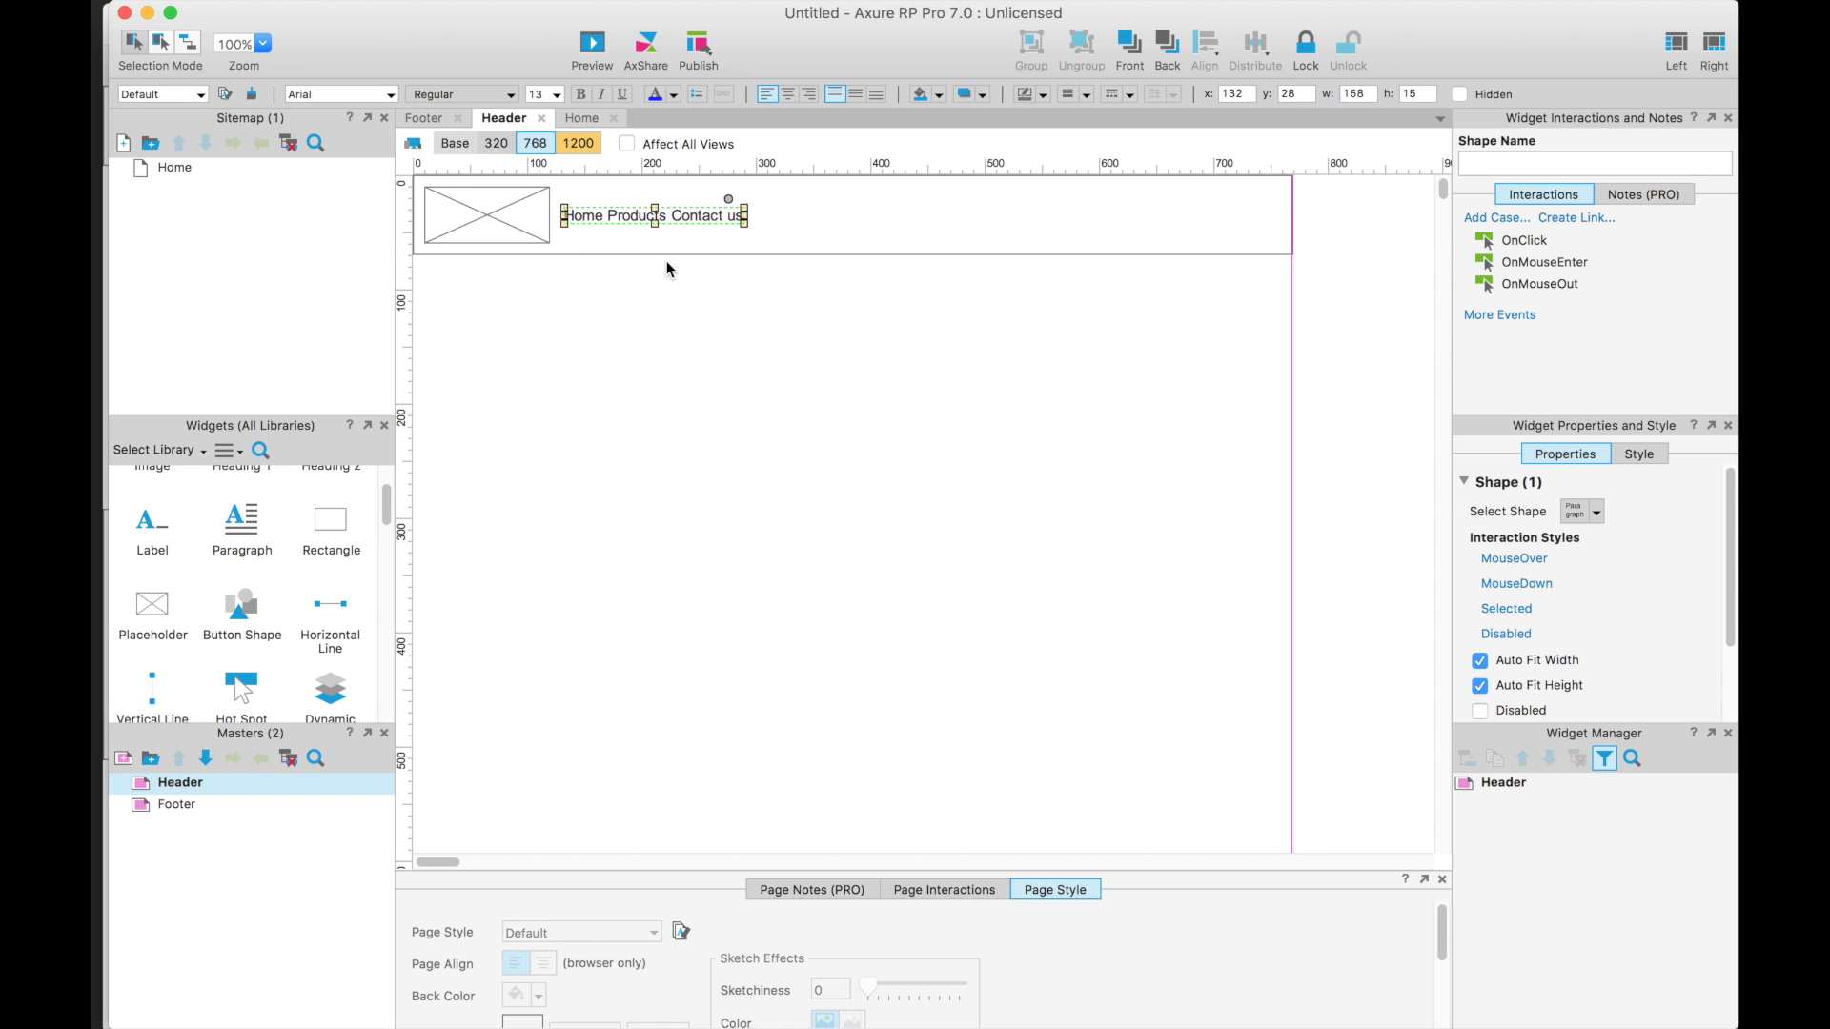
{"action": "left_click", "coordinate": [586, 149]}
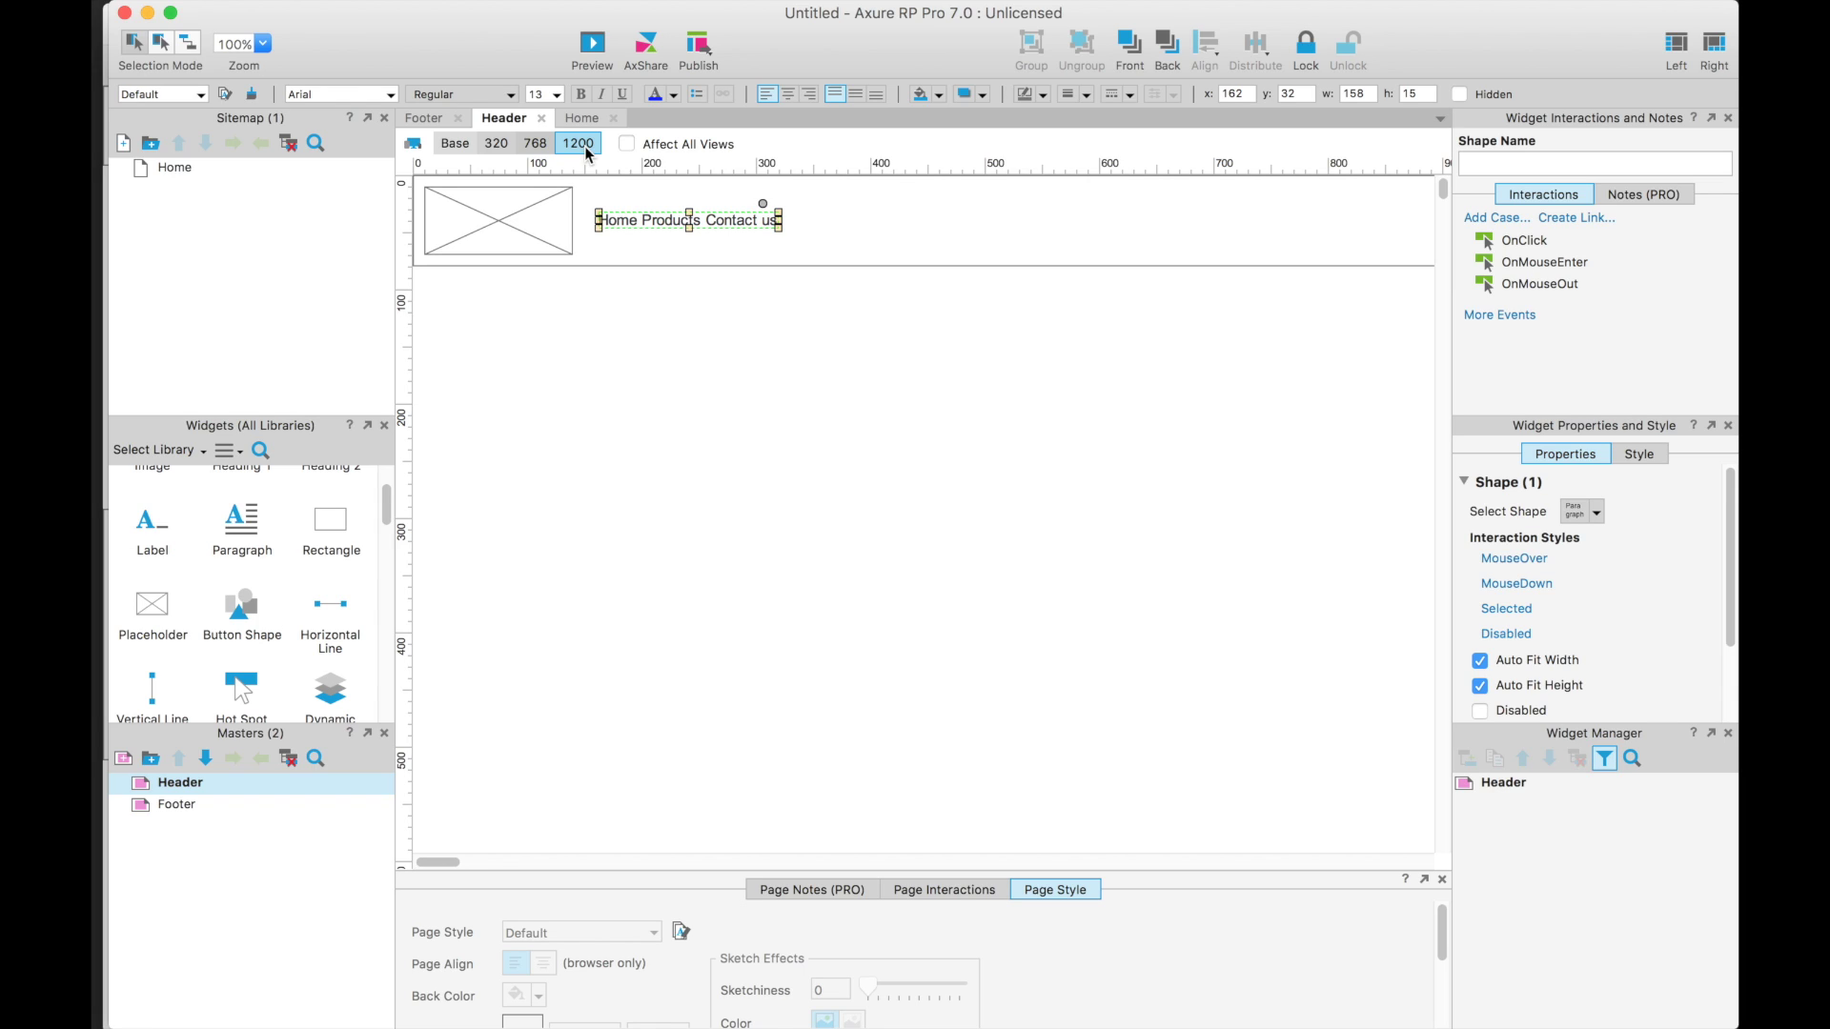
- In the Header's 320 view, shrink the logo placeholder to 105 by 32 and centre it in the header at x 108, y 9
{"action": "left_click", "coordinate": [454, 143]}
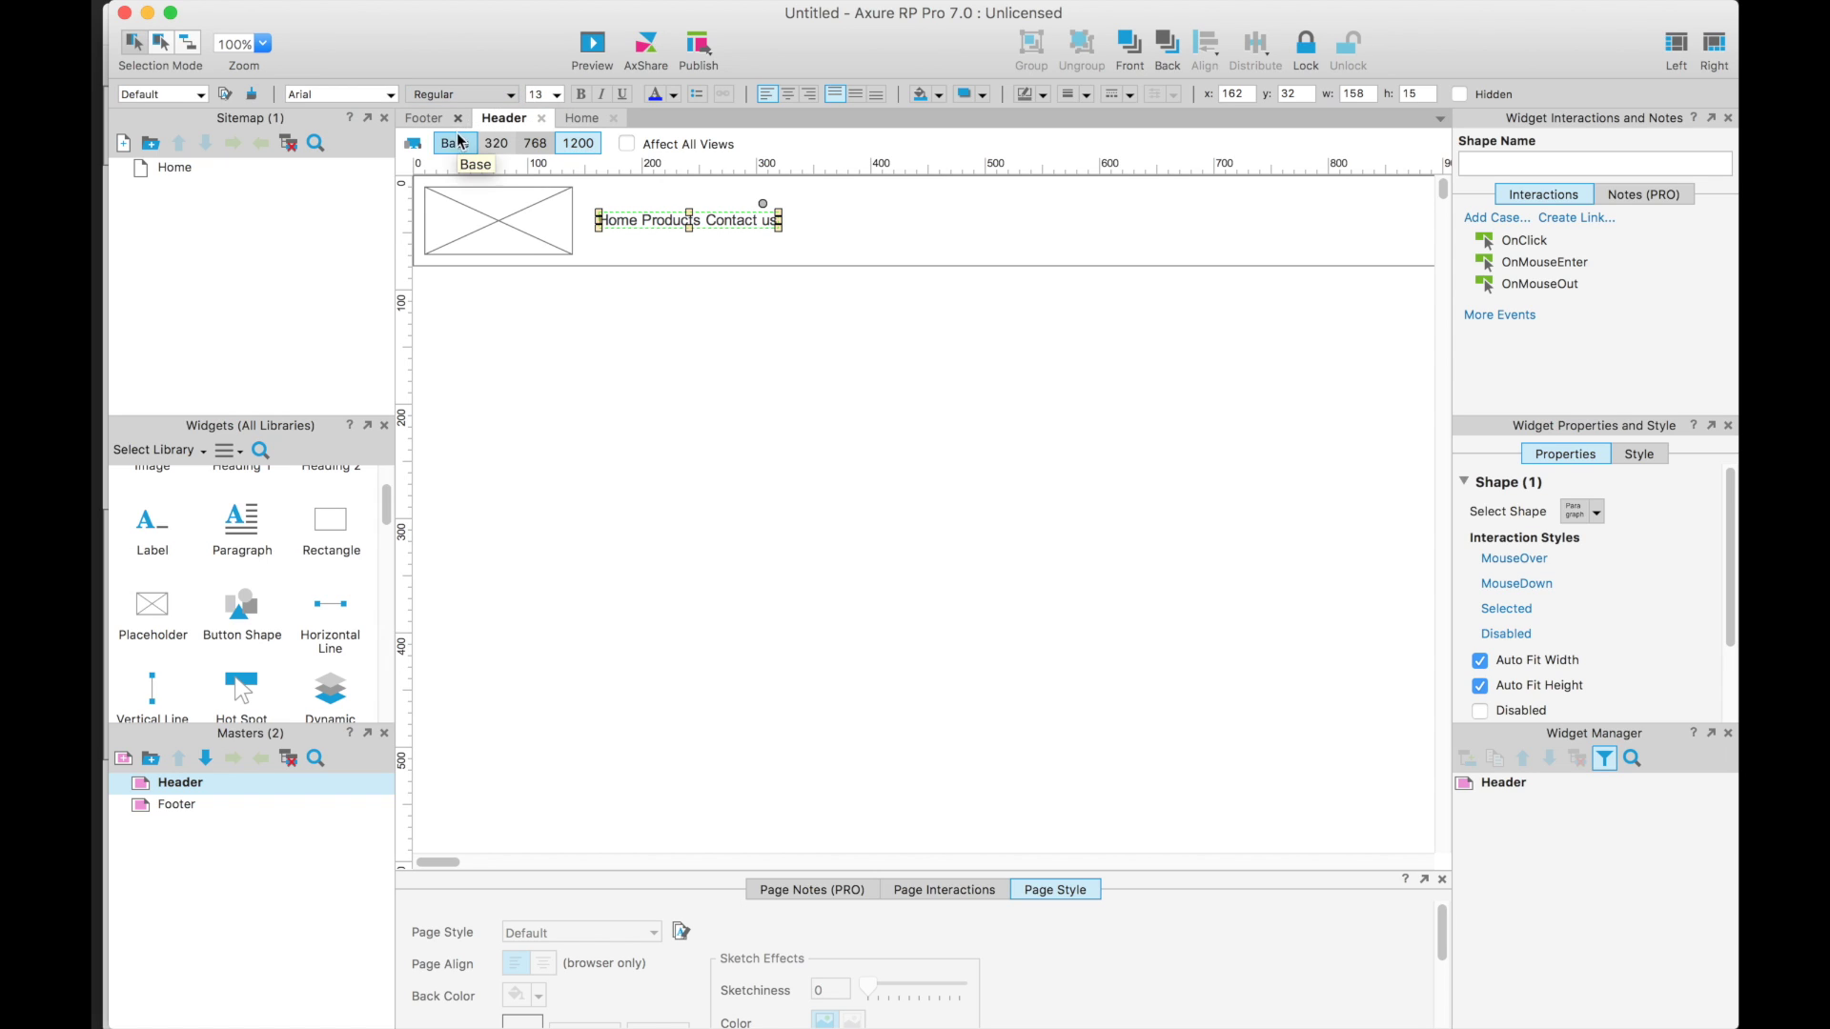
{"action": "left_click", "coordinate": [491, 147]}
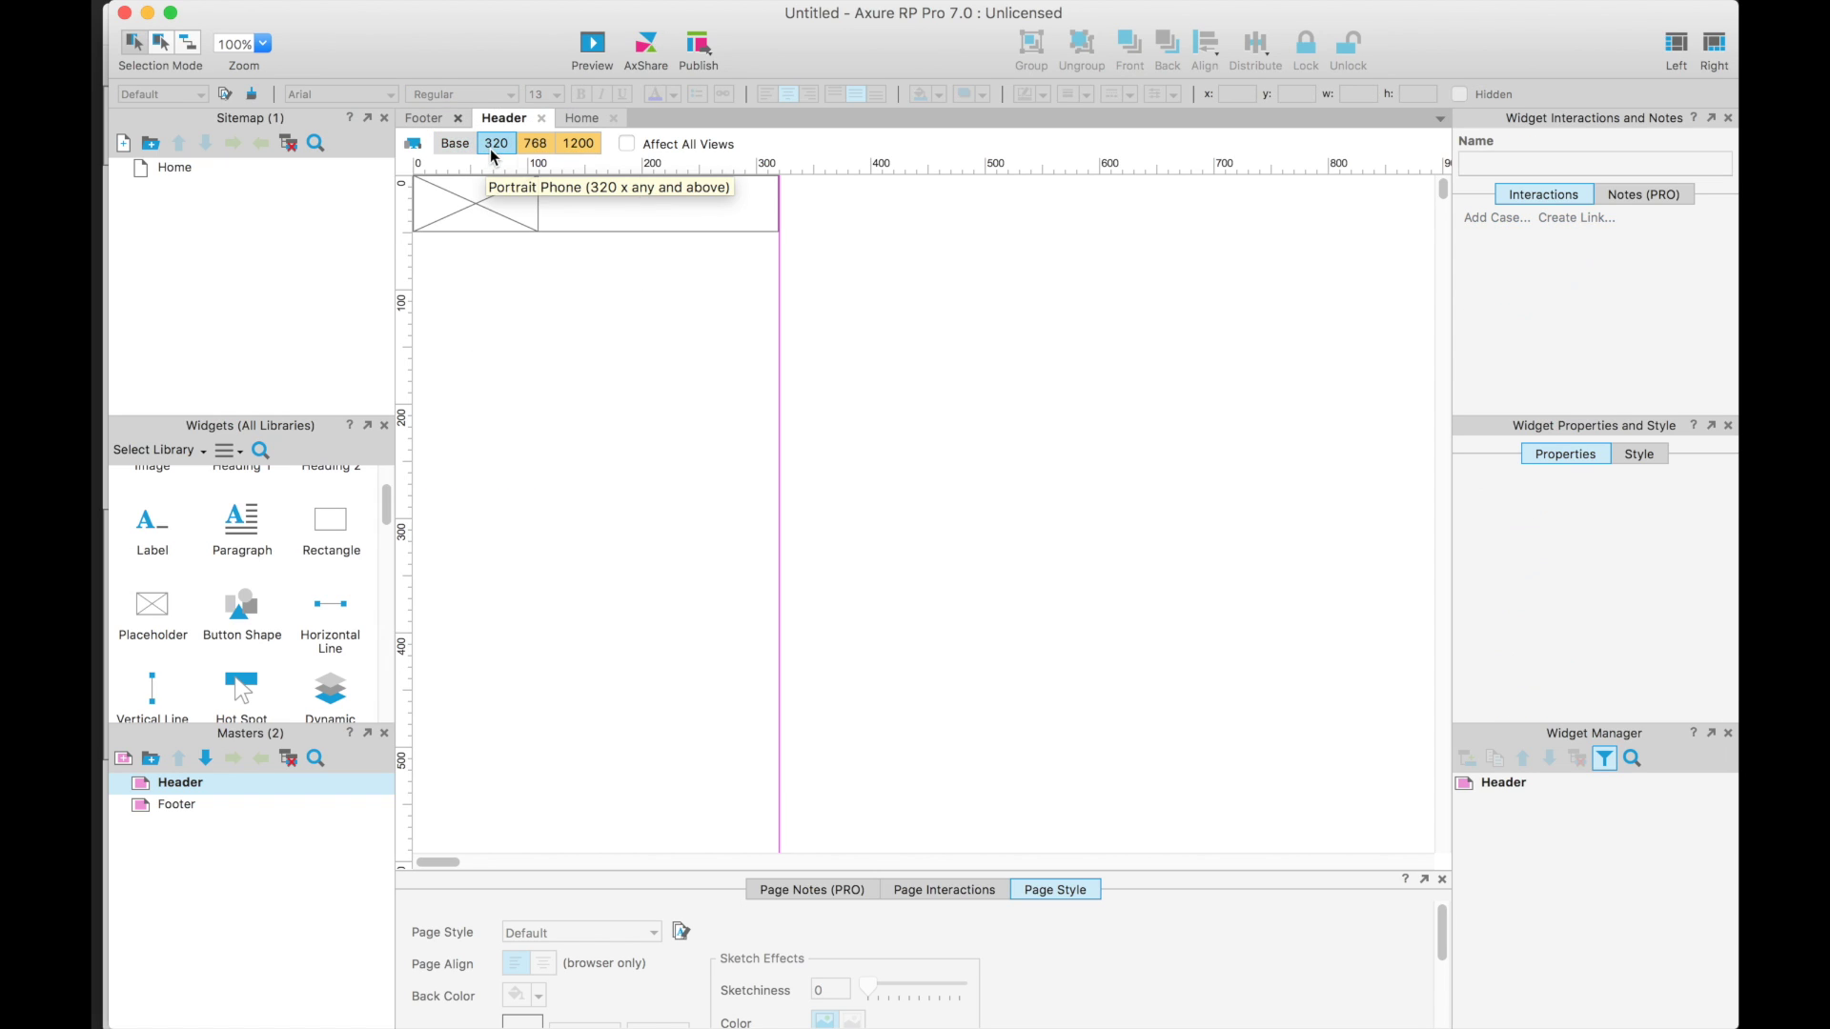
{"action": "left_click_drag", "start_coordinate": [502, 218], "coordinate": [619, 204]}
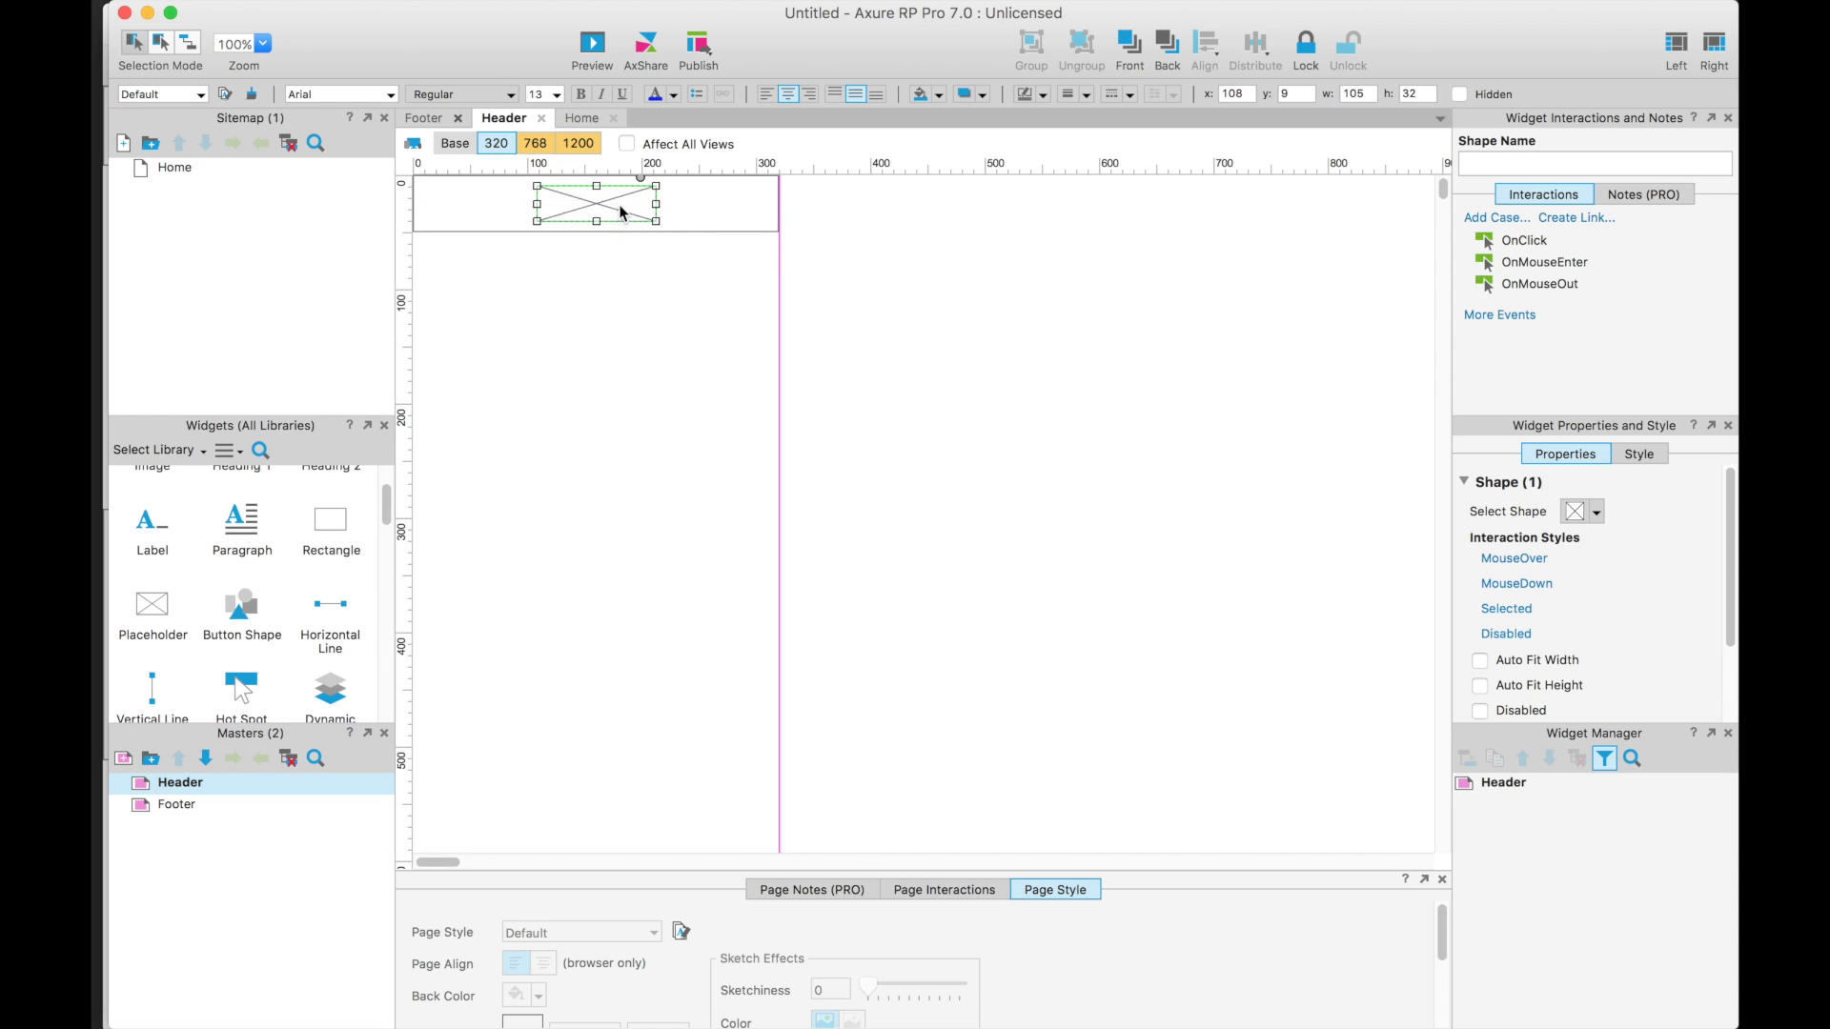
- Add a second placeholder at the left end of the 320 view's header and size it 44 by 44
{"action": "scroll", "coordinate": [181, 574], "scroll_direction": "up", "scroll_amount": 3}
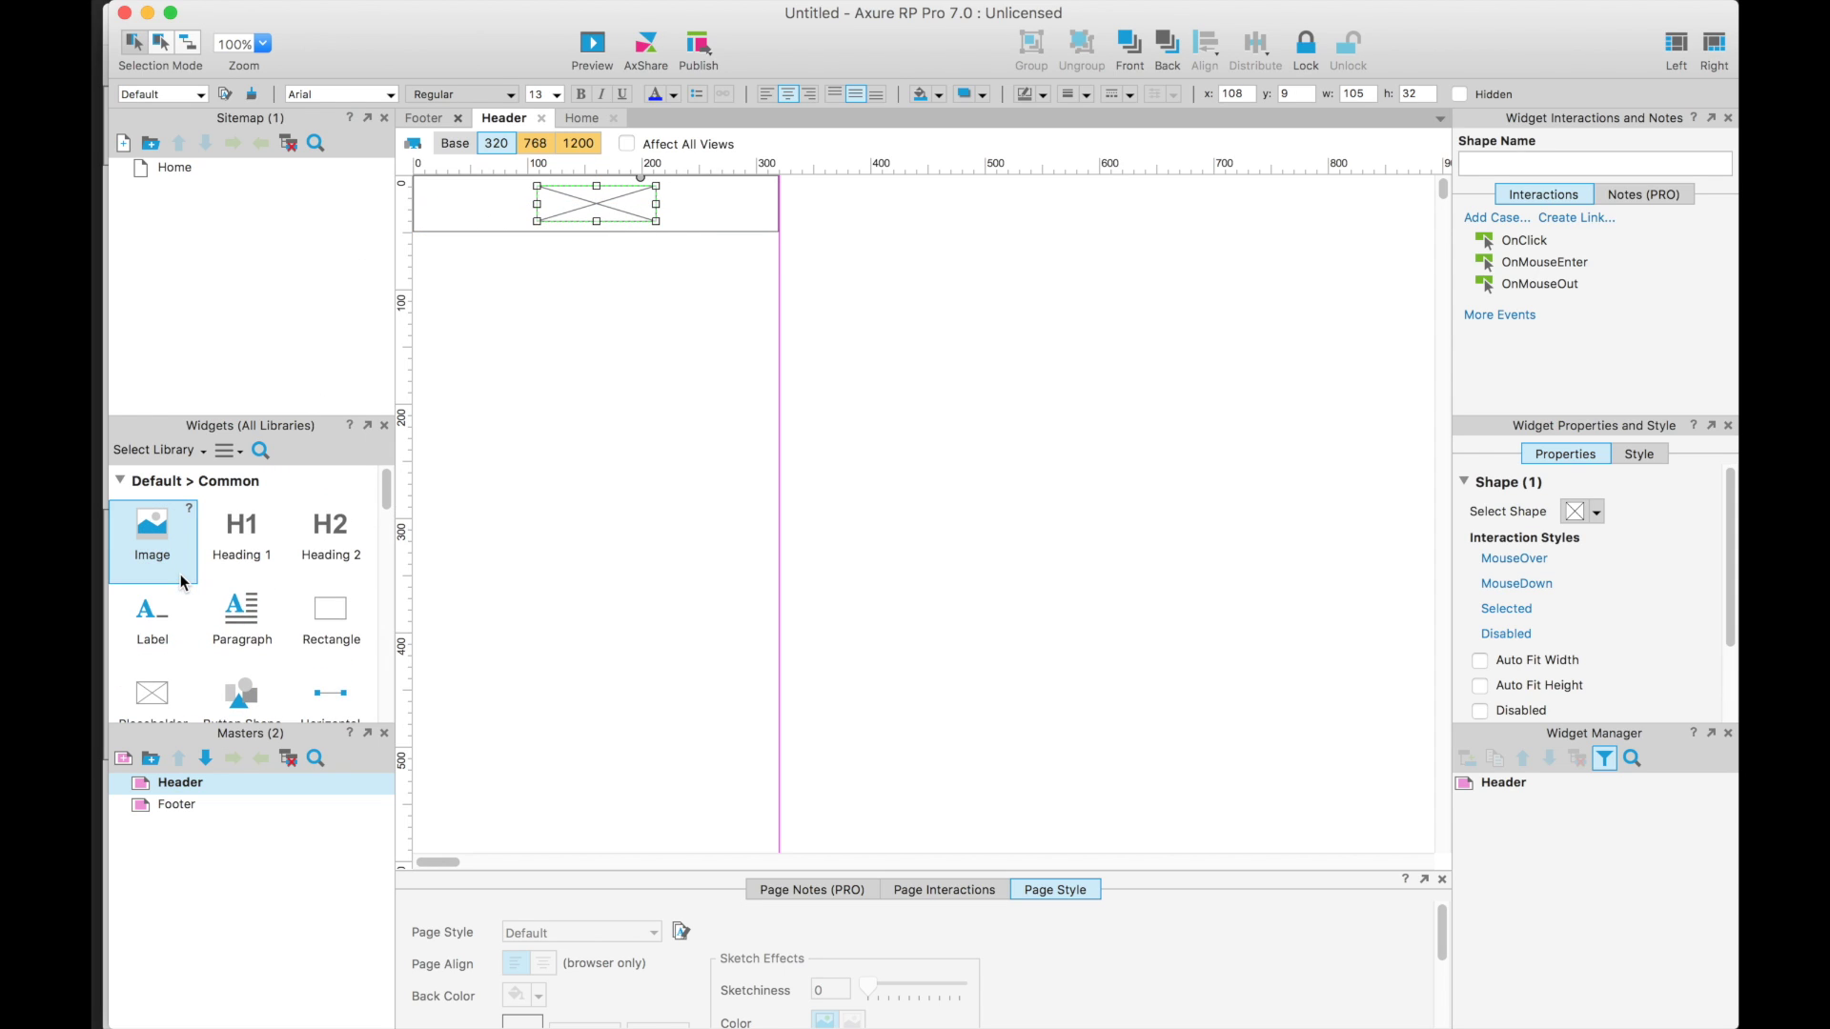
{"action": "scroll", "coordinate": [219, 603], "scroll_direction": "down", "scroll_amount": 2}
{"action": "left_click_drag", "start_coordinate": [143, 592], "coordinate": [415, 184]}
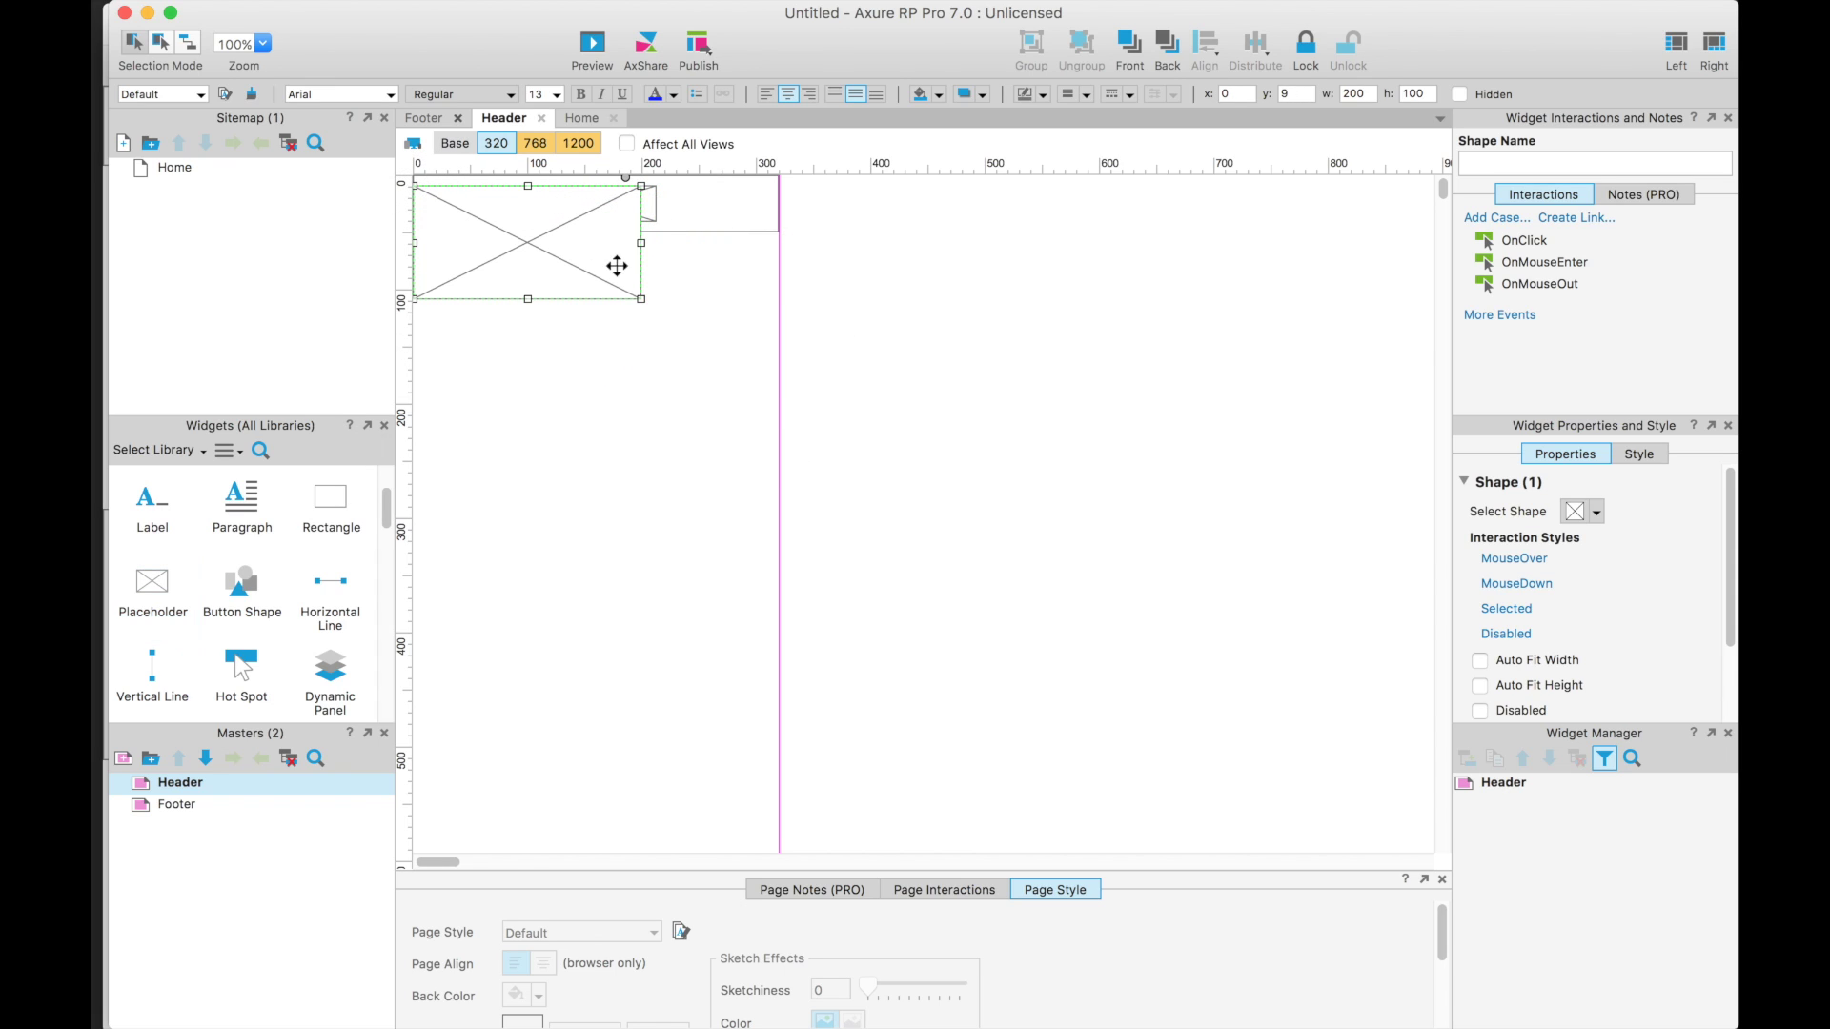
{"action": "left_click_drag", "start_coordinate": [640, 299], "coordinate": [458, 222]}
{"action": "left_click", "coordinate": [1410, 91]}
{"action": "left_click", "coordinate": [1362, 92]}
{"action": "double_click", "coordinate": [1363, 92]}
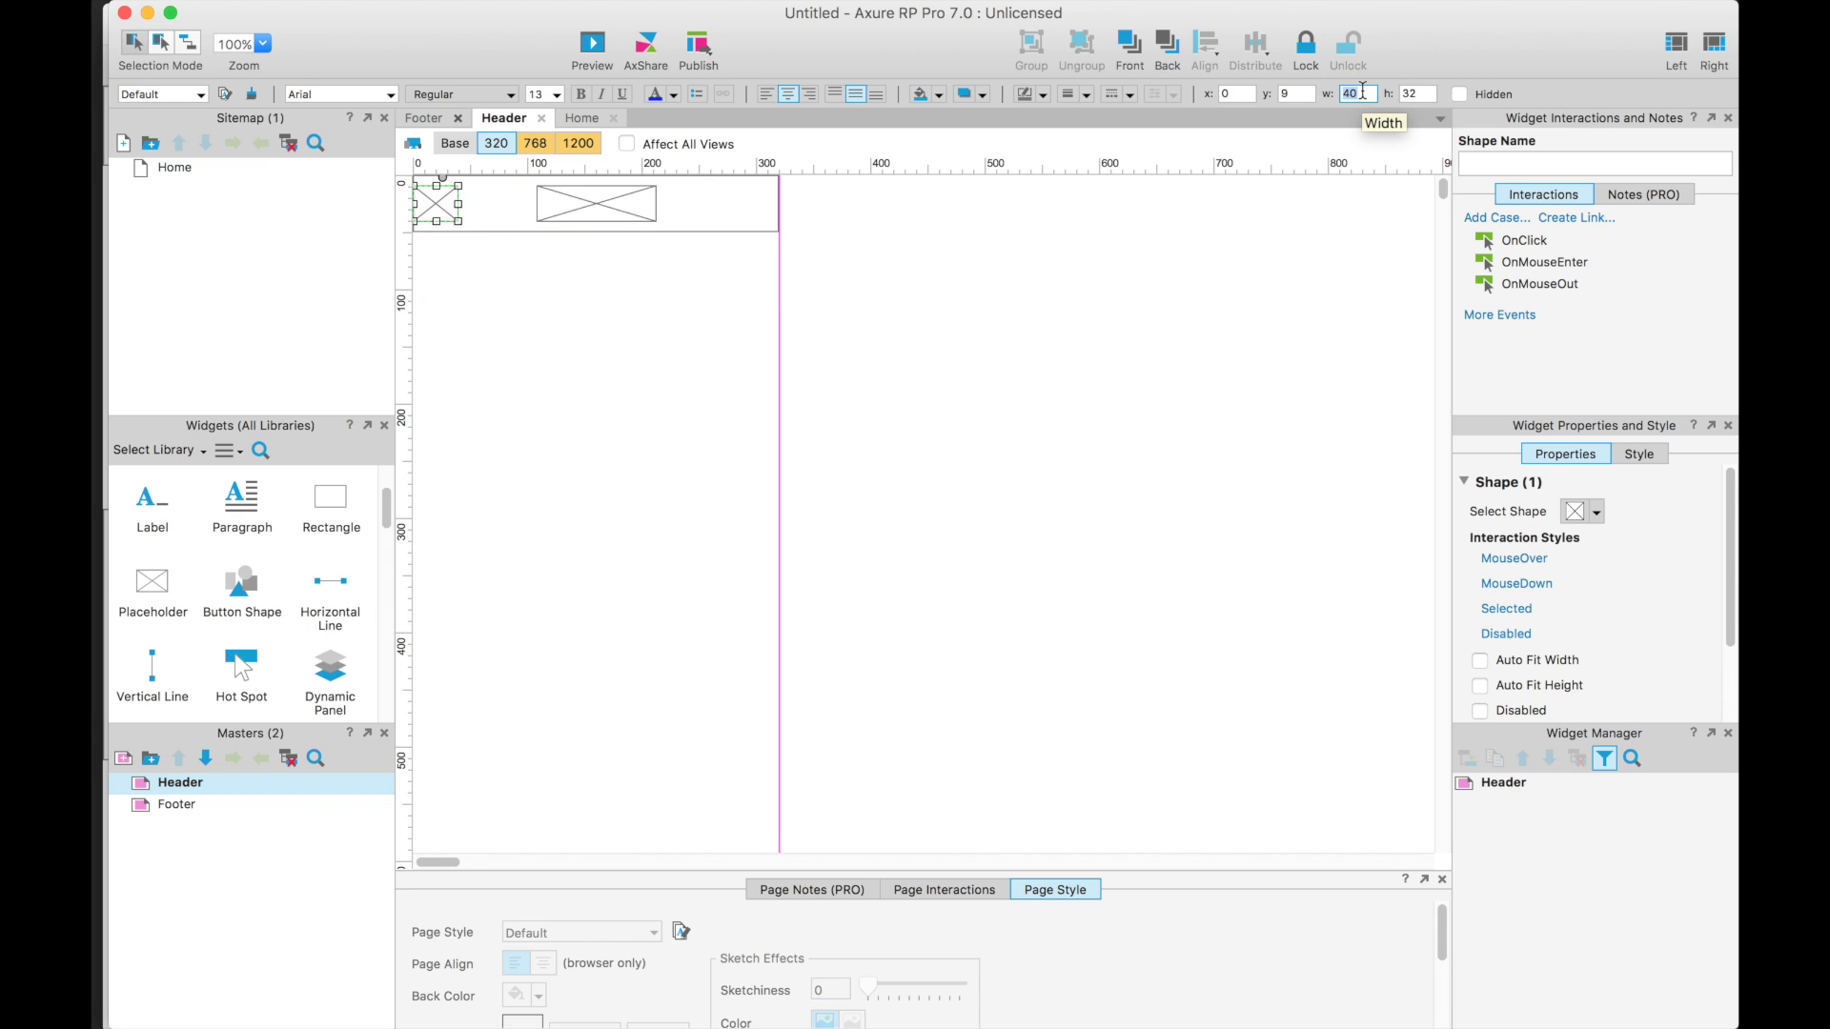
{"action": "type", "text": "44"}
{"action": "key", "text": "Tab"}
{"action": "type", "text": "44"}
{"action": "key", "text": "Return"}
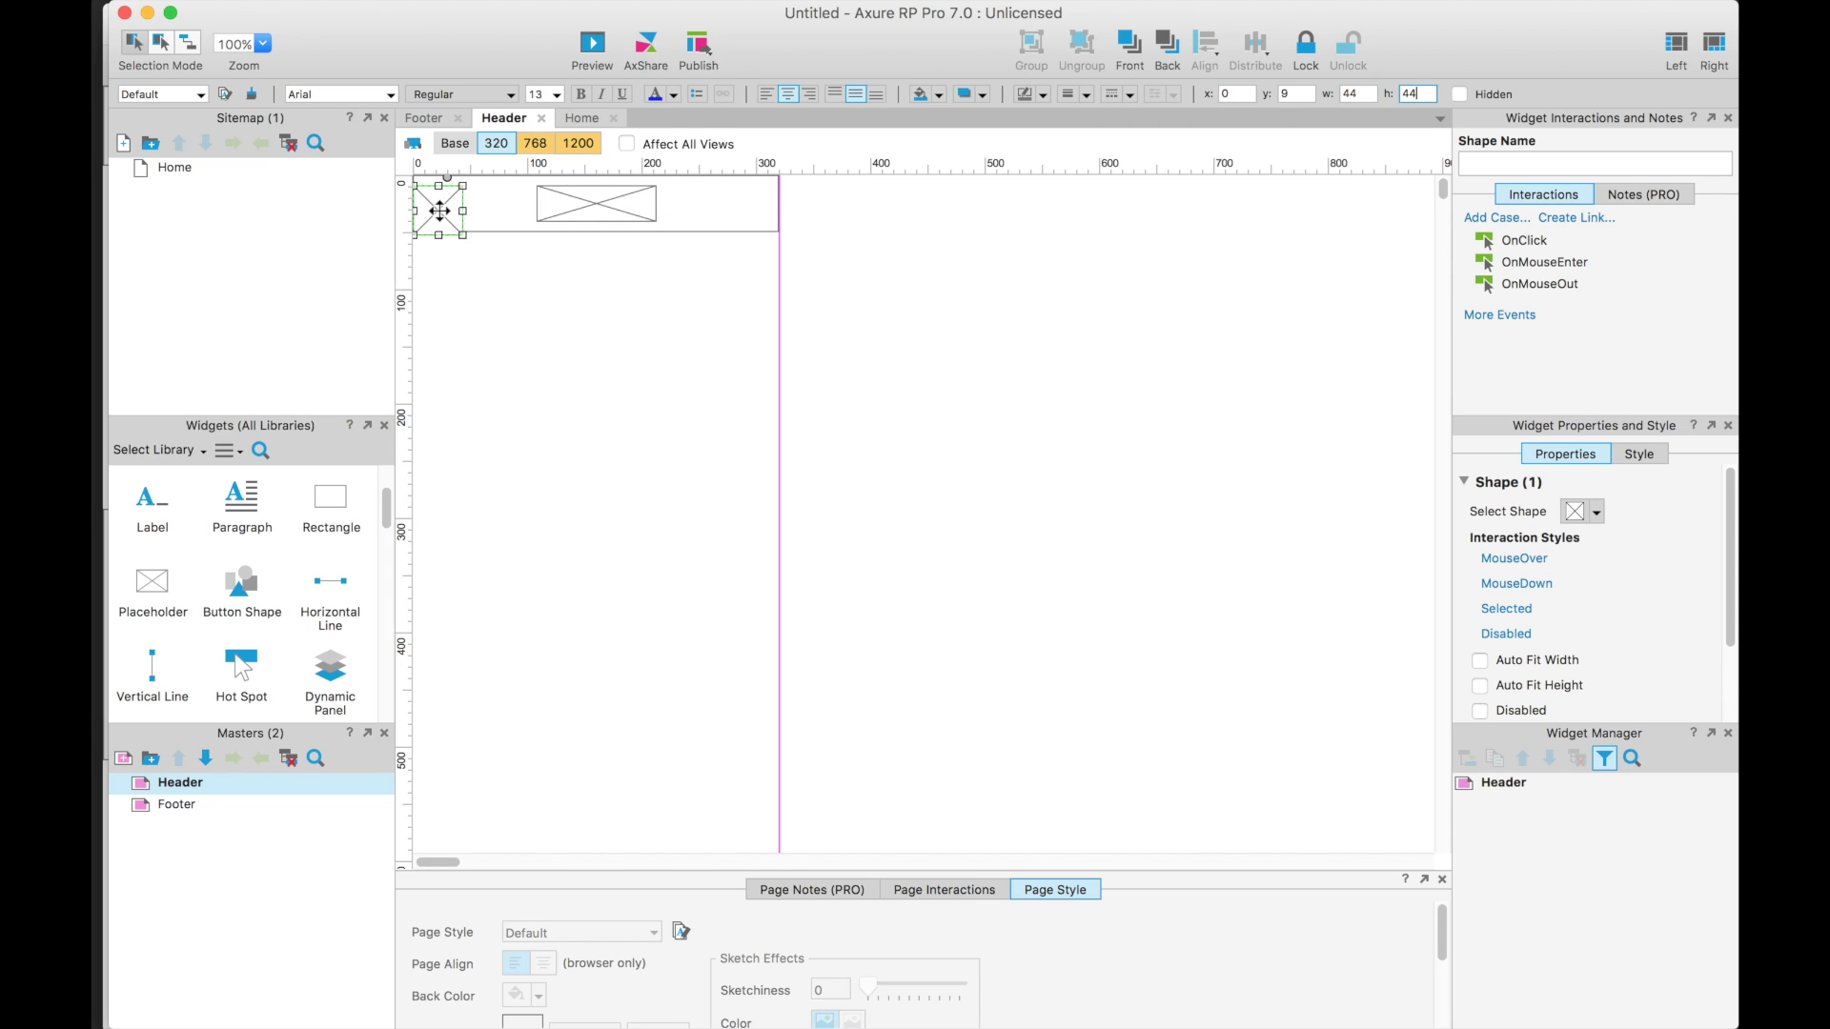
- Nudge the square placeholder to about x 3, y 3 so it sits inside the header's left end
{"action": "left_click_drag", "start_coordinate": [439, 211], "coordinate": [440, 201]}
{"action": "key", "text": "Down"}
{"action": "key", "text": "Down"}
{"action": "key", "text": "Down"}
{"action": "key", "text": "Right"}
{"action": "key", "text": "Right"}
{"action": "key", "text": "Right"}
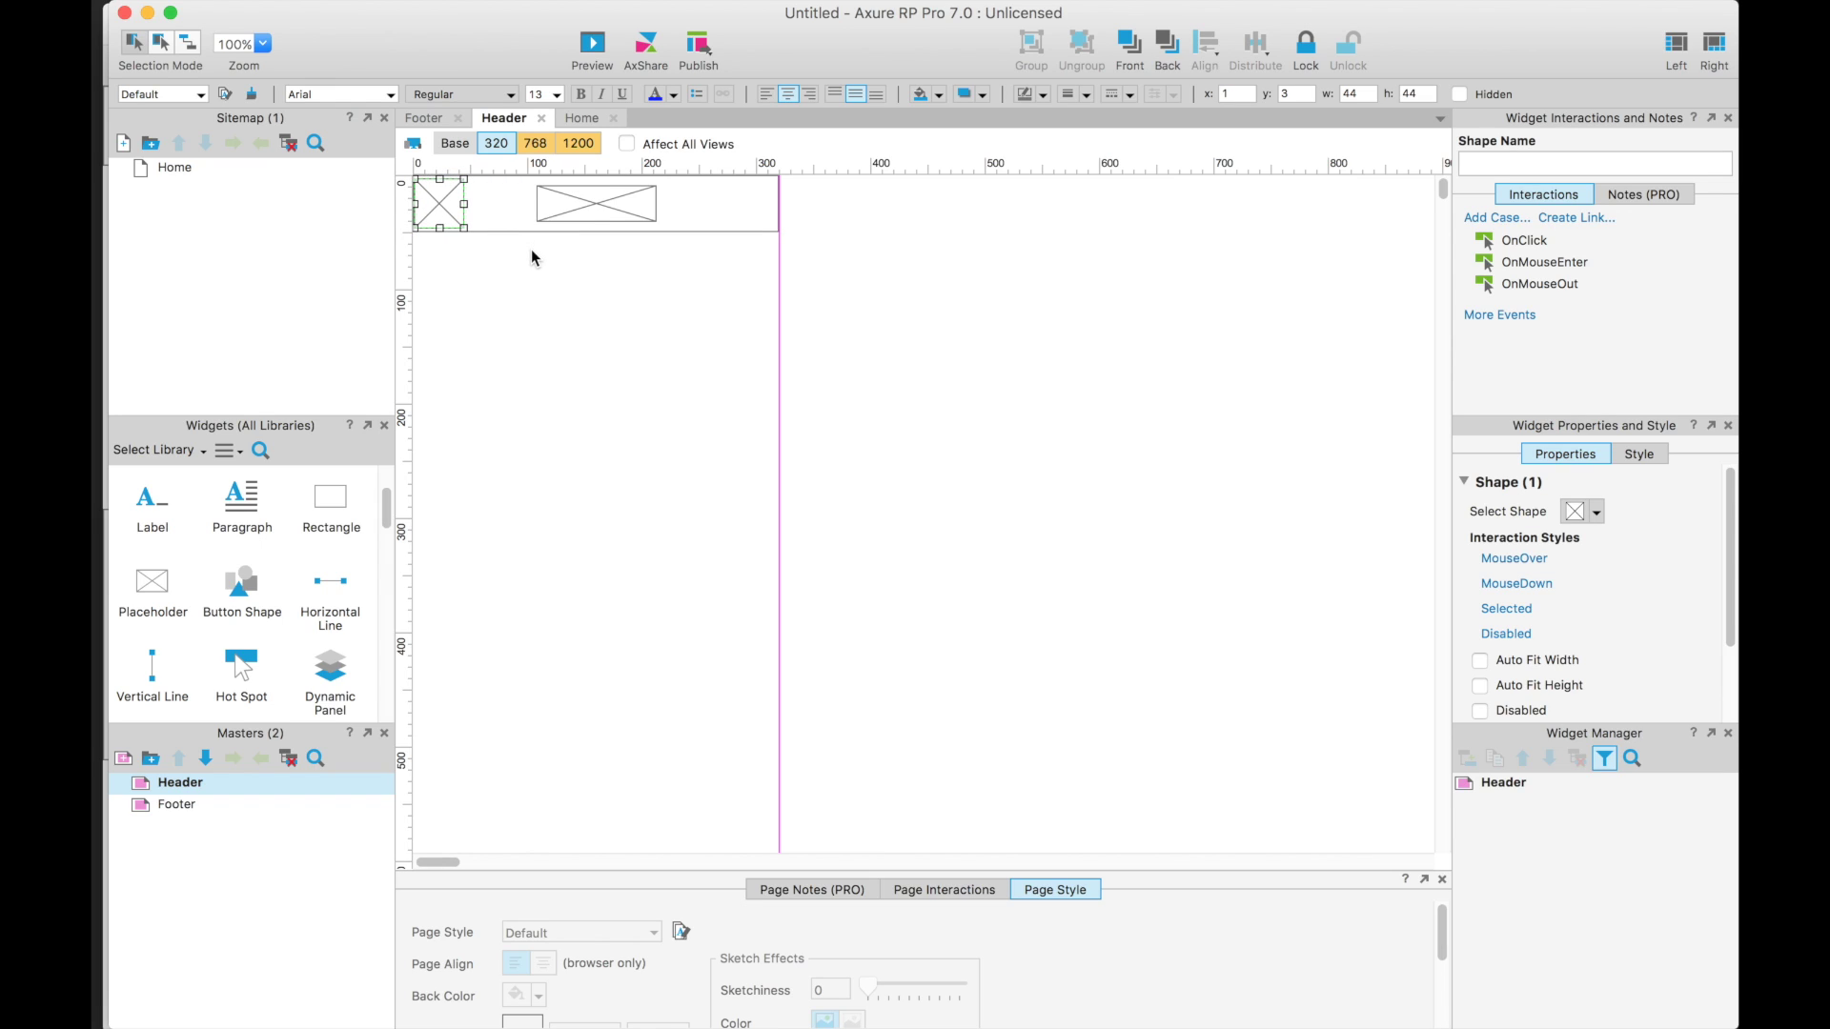
{"action": "left_click", "coordinate": [490, 249]}
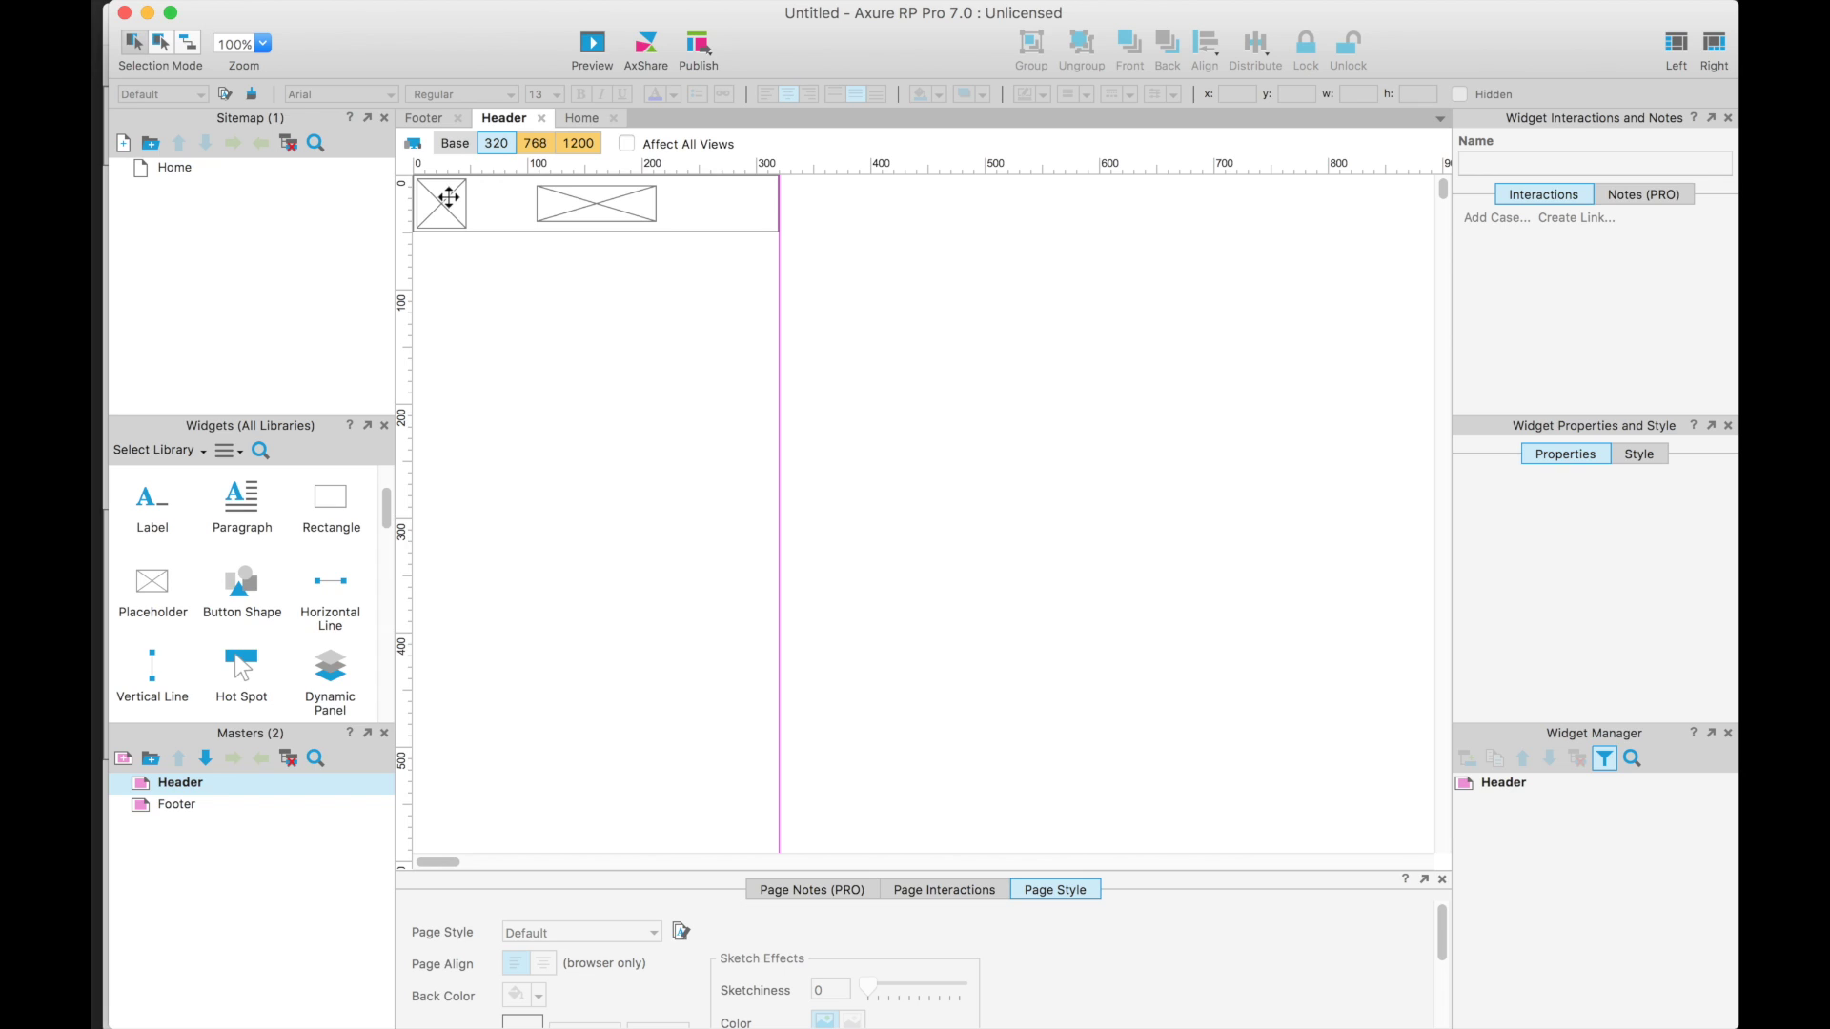
- Compare the Header's Base, 320 and 1200 views to check where the new square placeholder is placed
{"action": "left_click", "coordinate": [454, 144]}
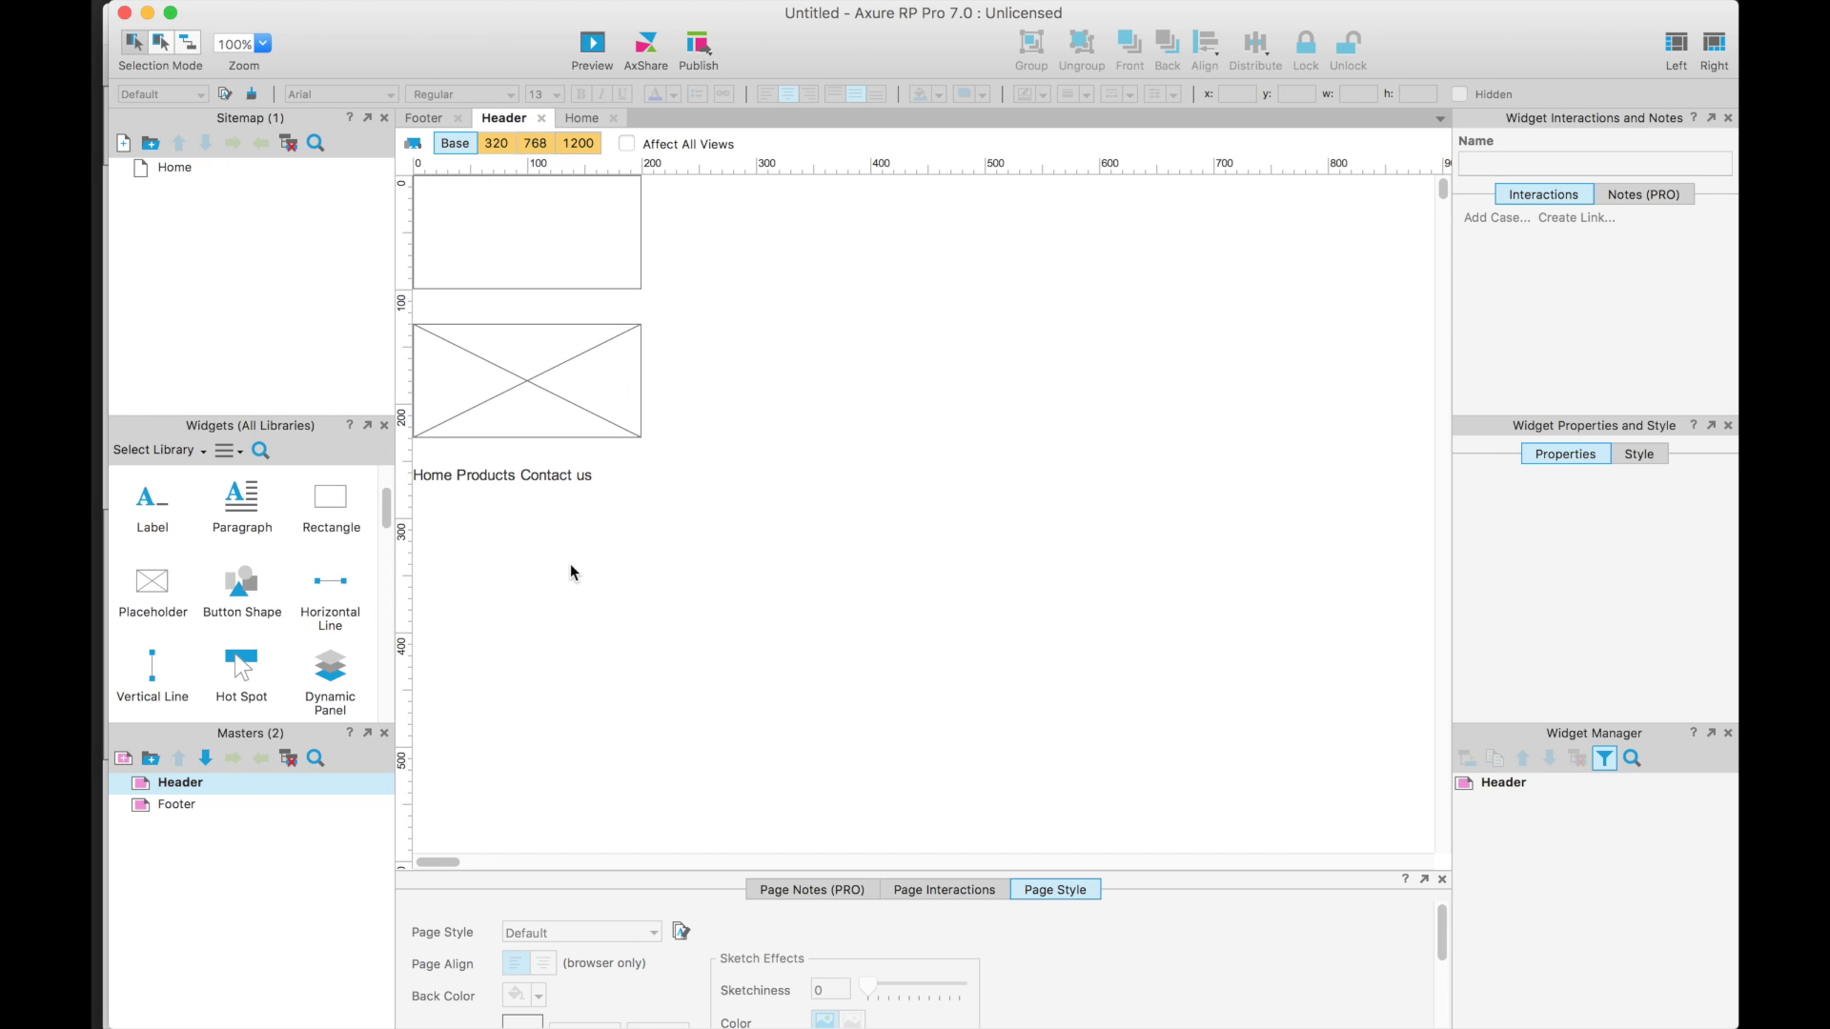
{"action": "left_click", "coordinate": [498, 150]}
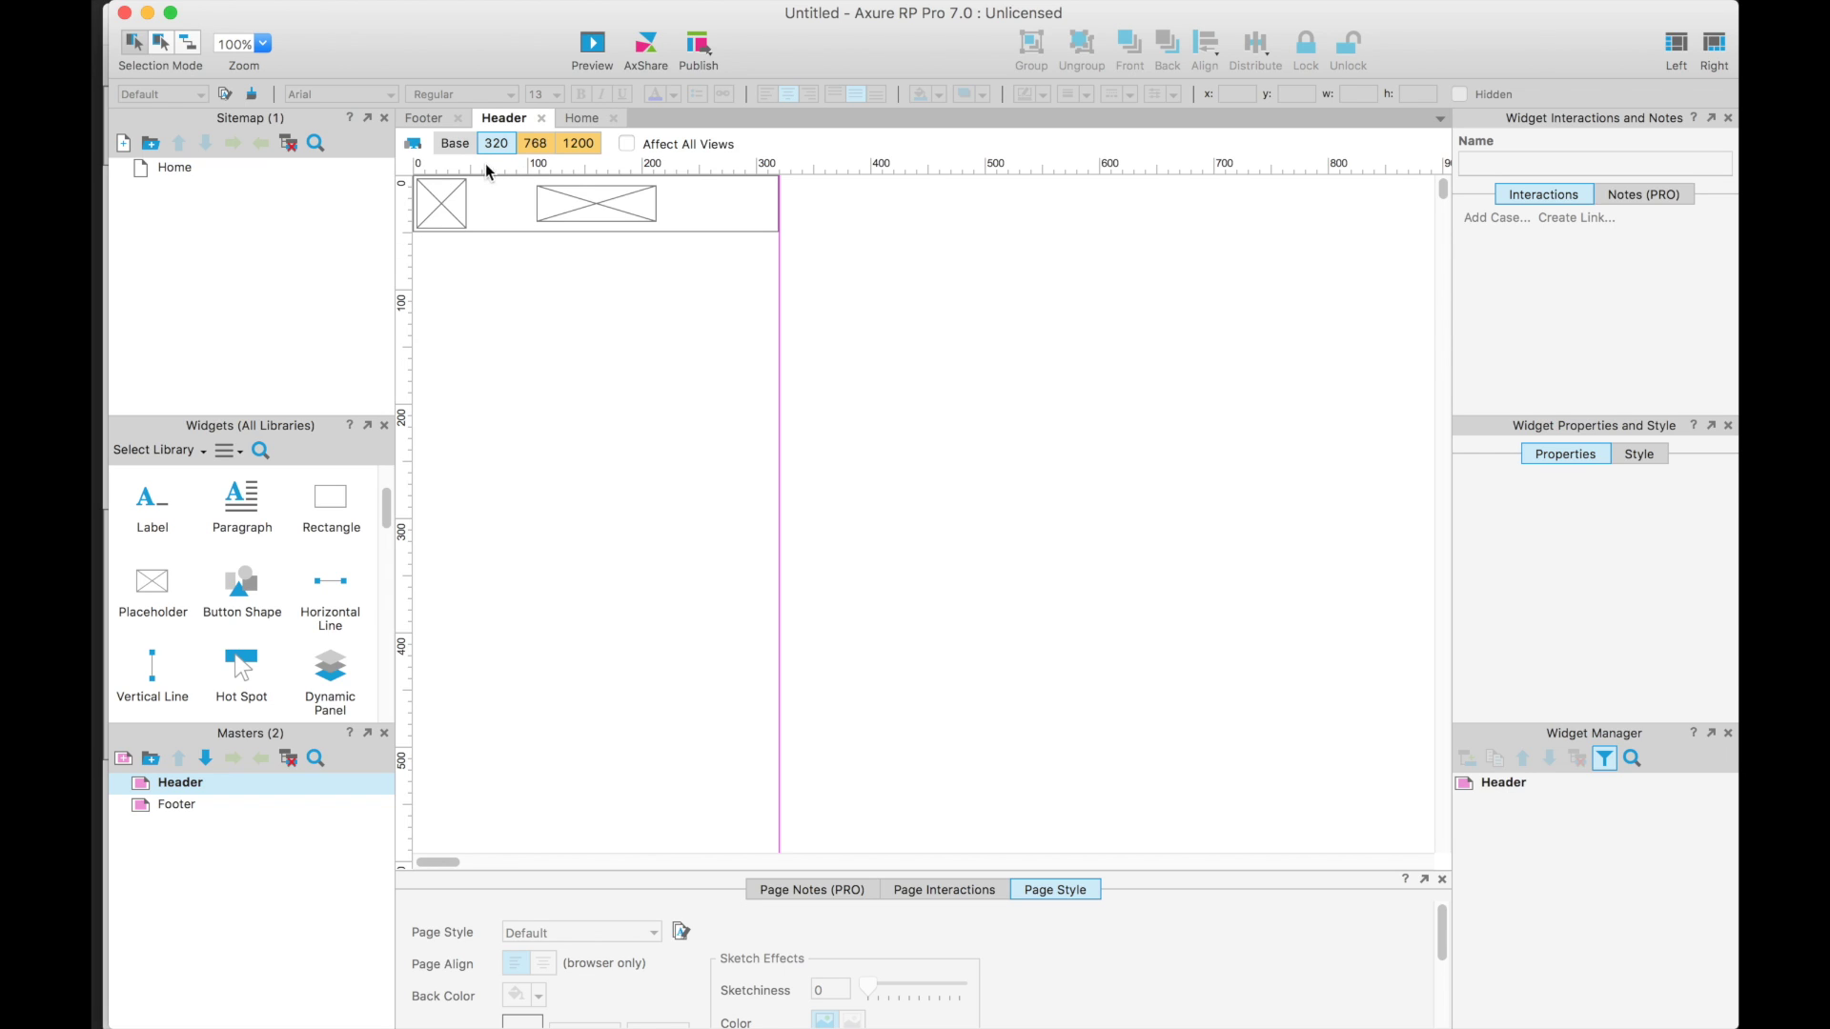
{"action": "left_click", "coordinate": [450, 147]}
{"action": "left_click", "coordinate": [583, 145]}
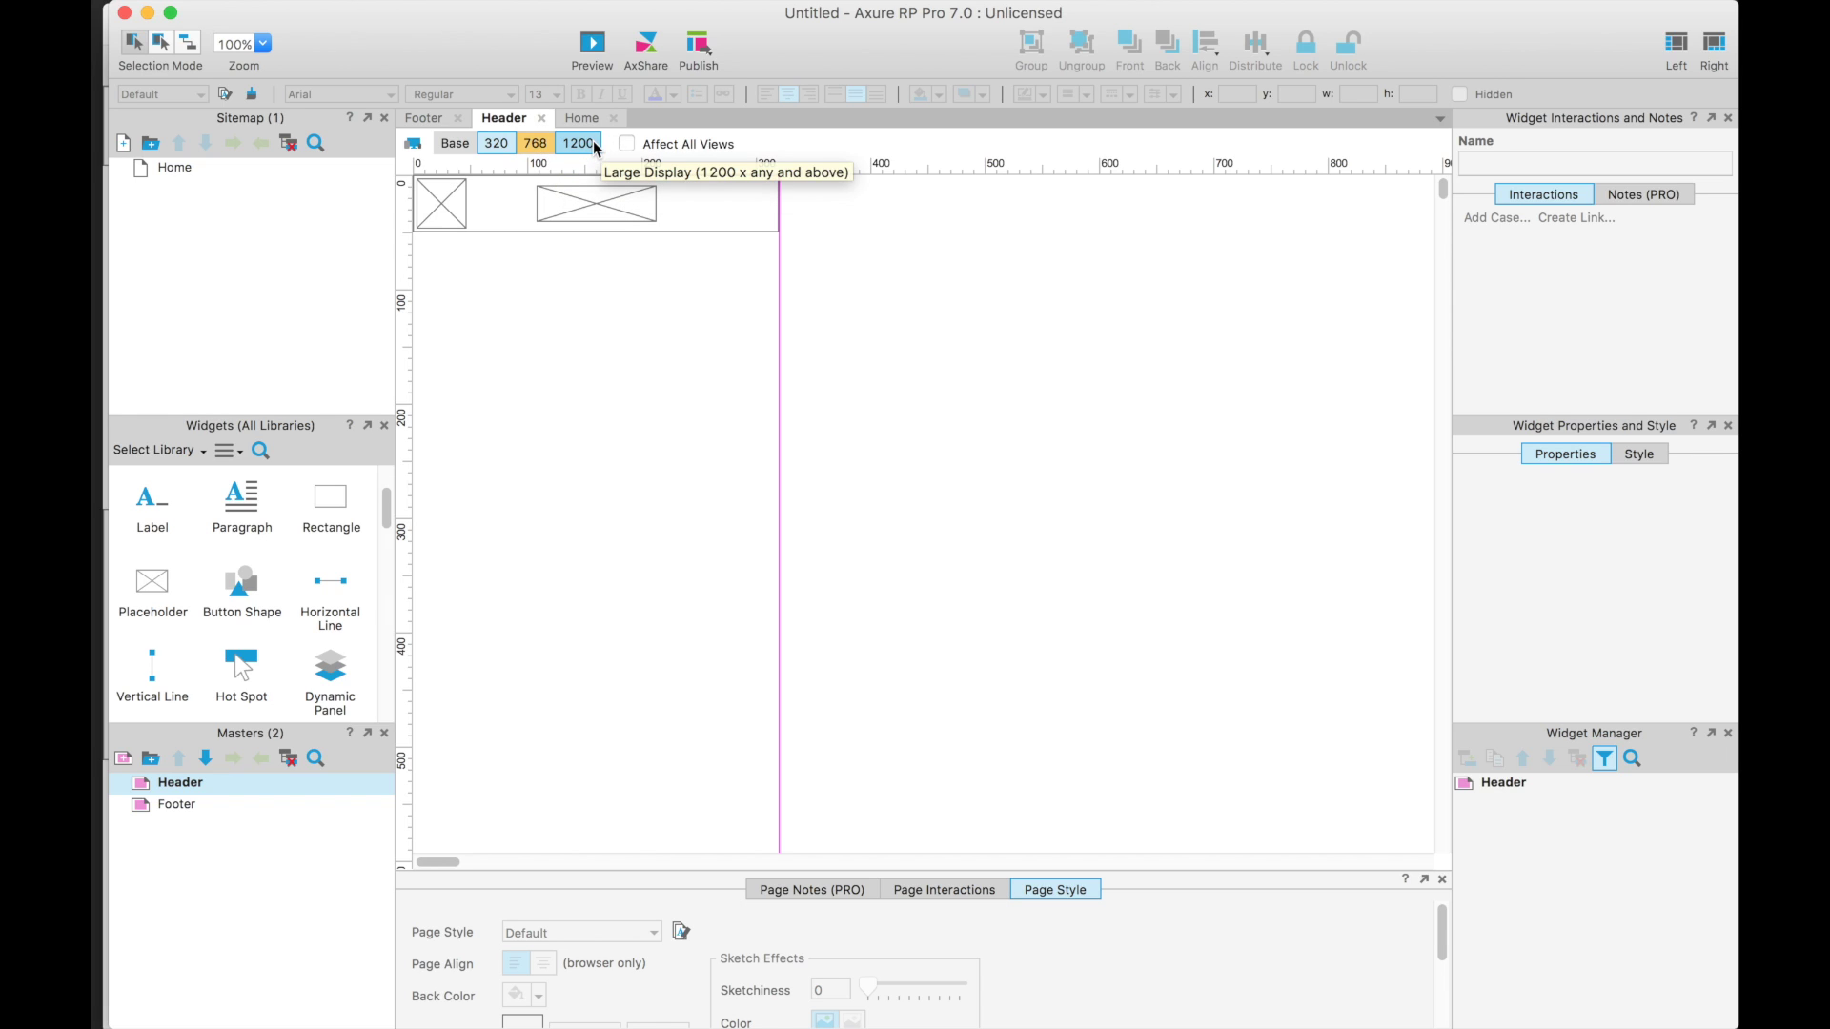
- Compare the Header's 320, 768 and 1200 views to see where the square placeholder appears
{"action": "left_click", "coordinate": [495, 143]}
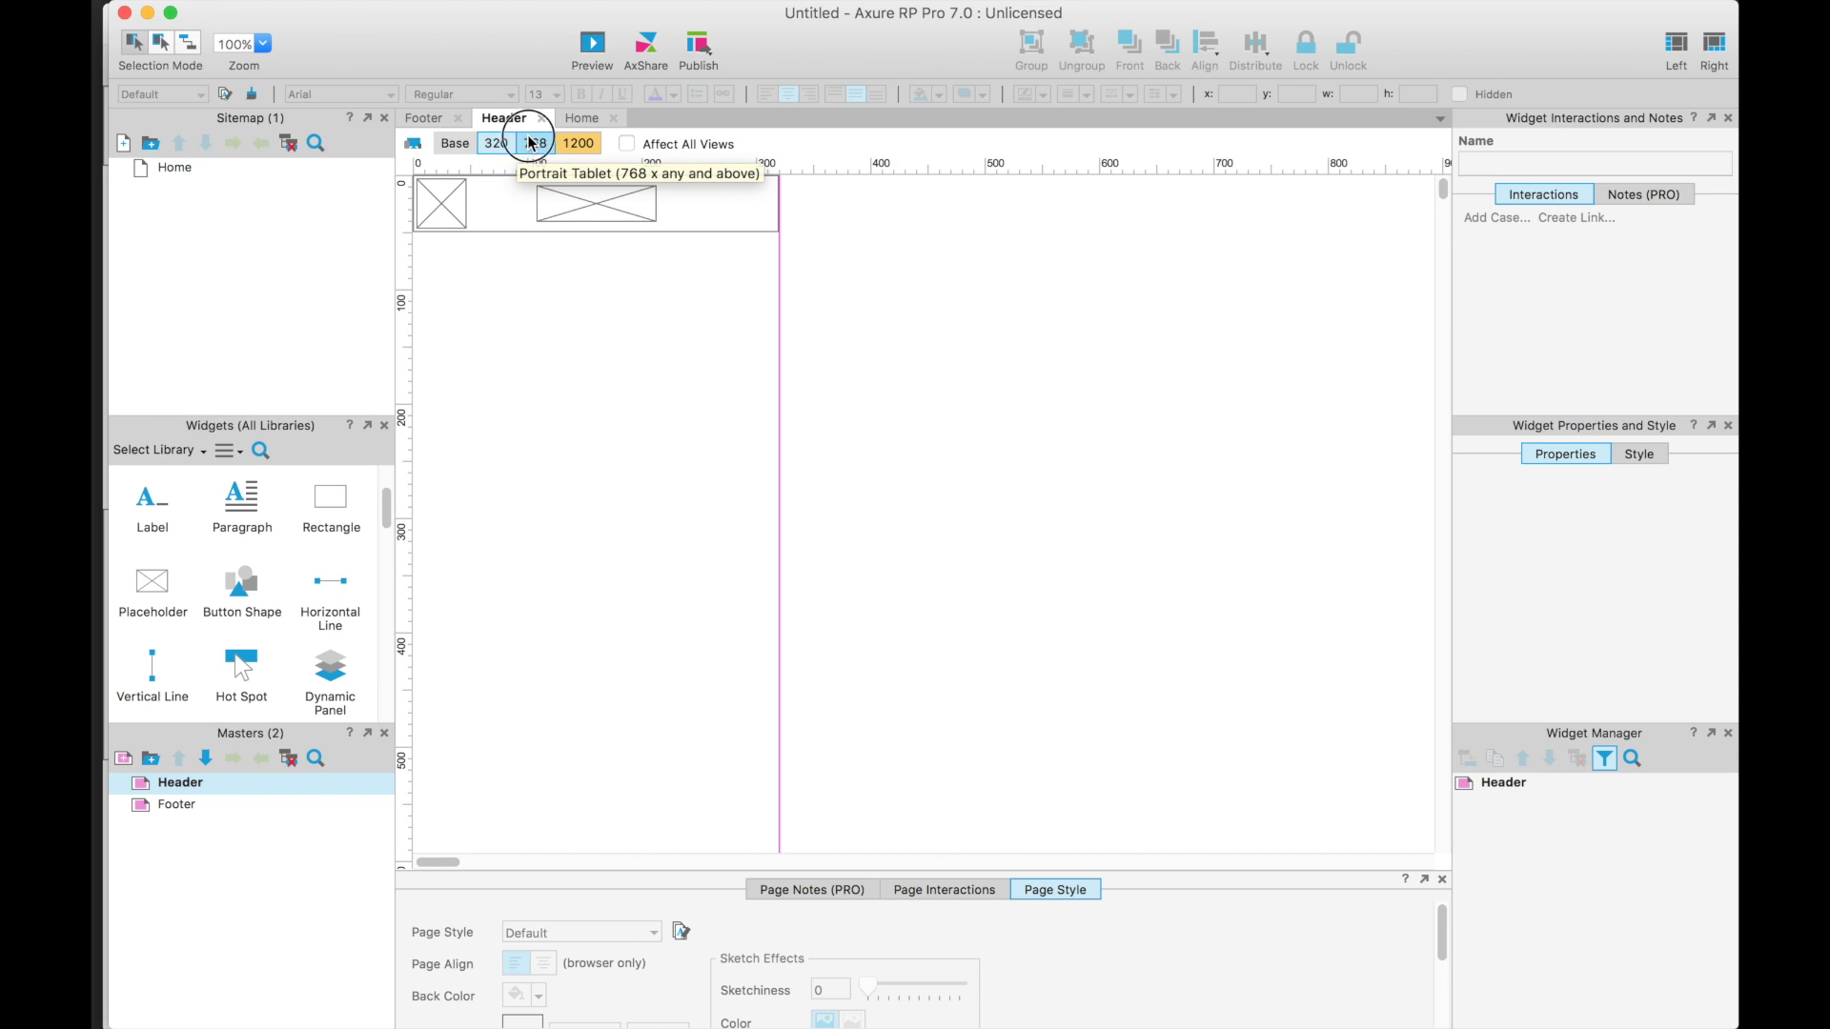
{"action": "left_click", "coordinate": [534, 143]}
{"action": "left_click", "coordinate": [441, 204]}
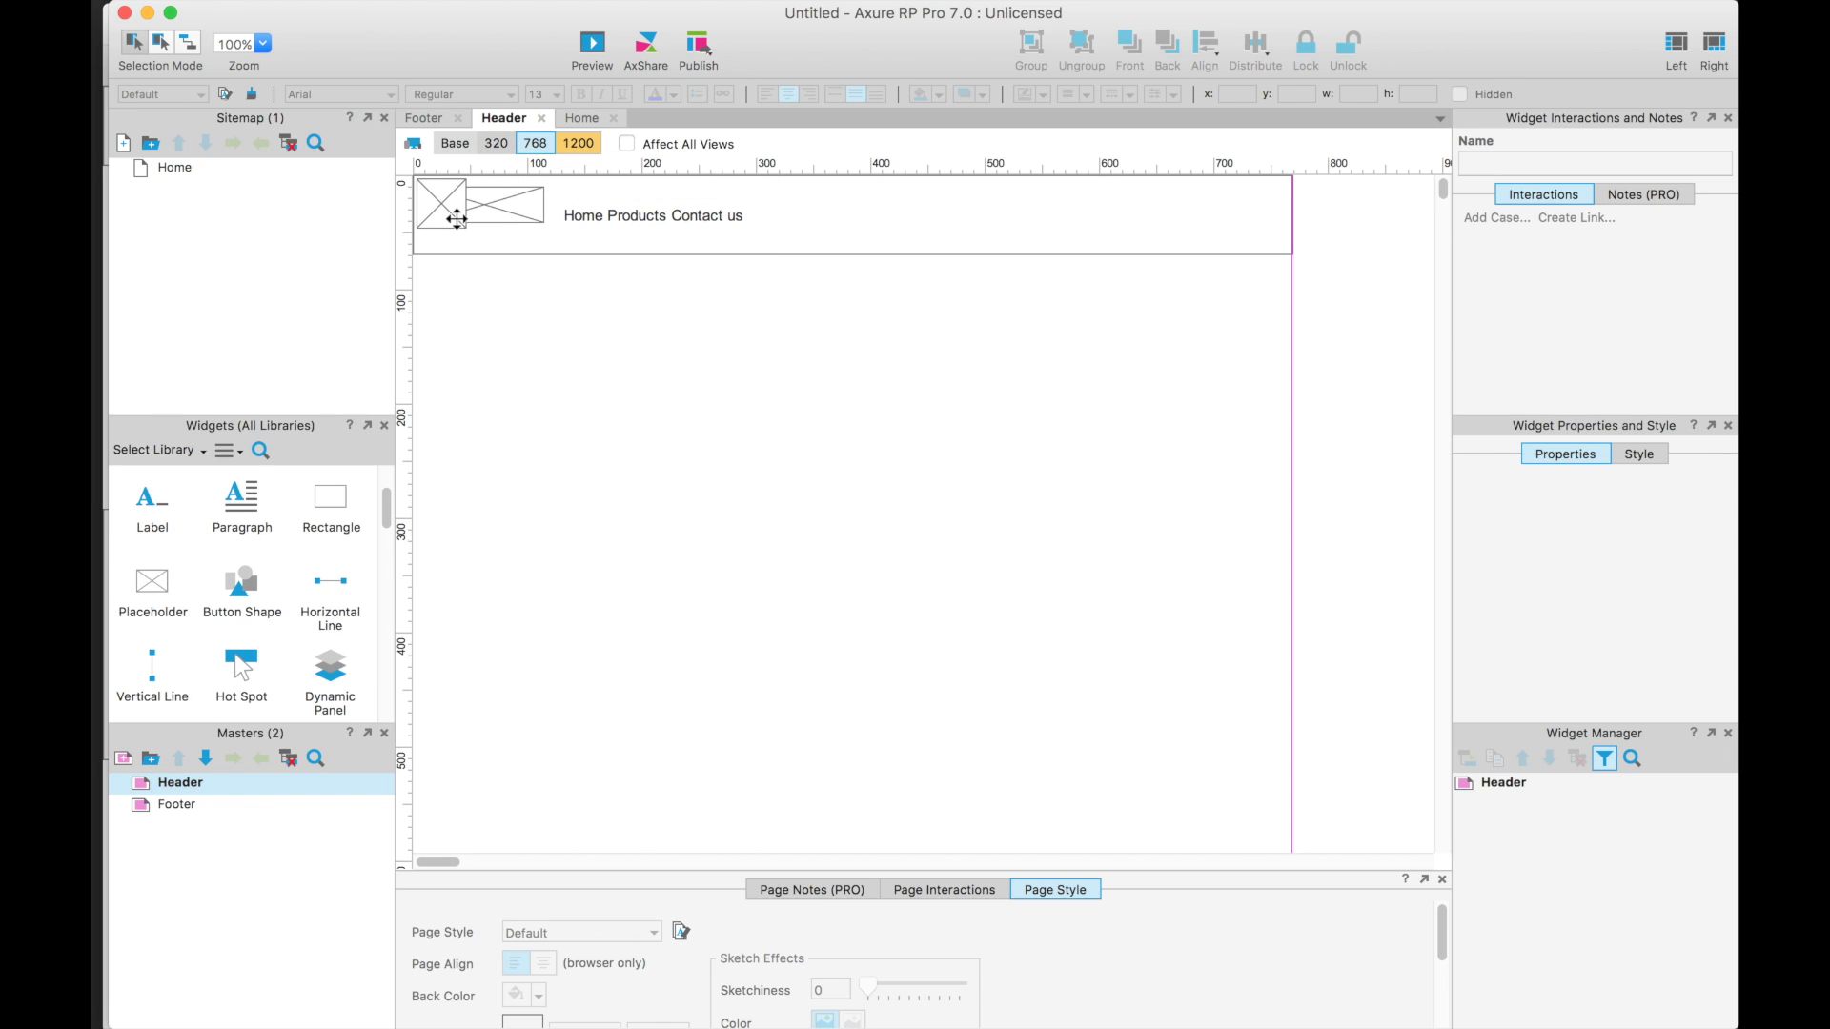
{"action": "left_click", "coordinate": [809, 283]}
{"action": "left_click", "coordinate": [577, 143]}
{"action": "left_click", "coordinate": [496, 148]}
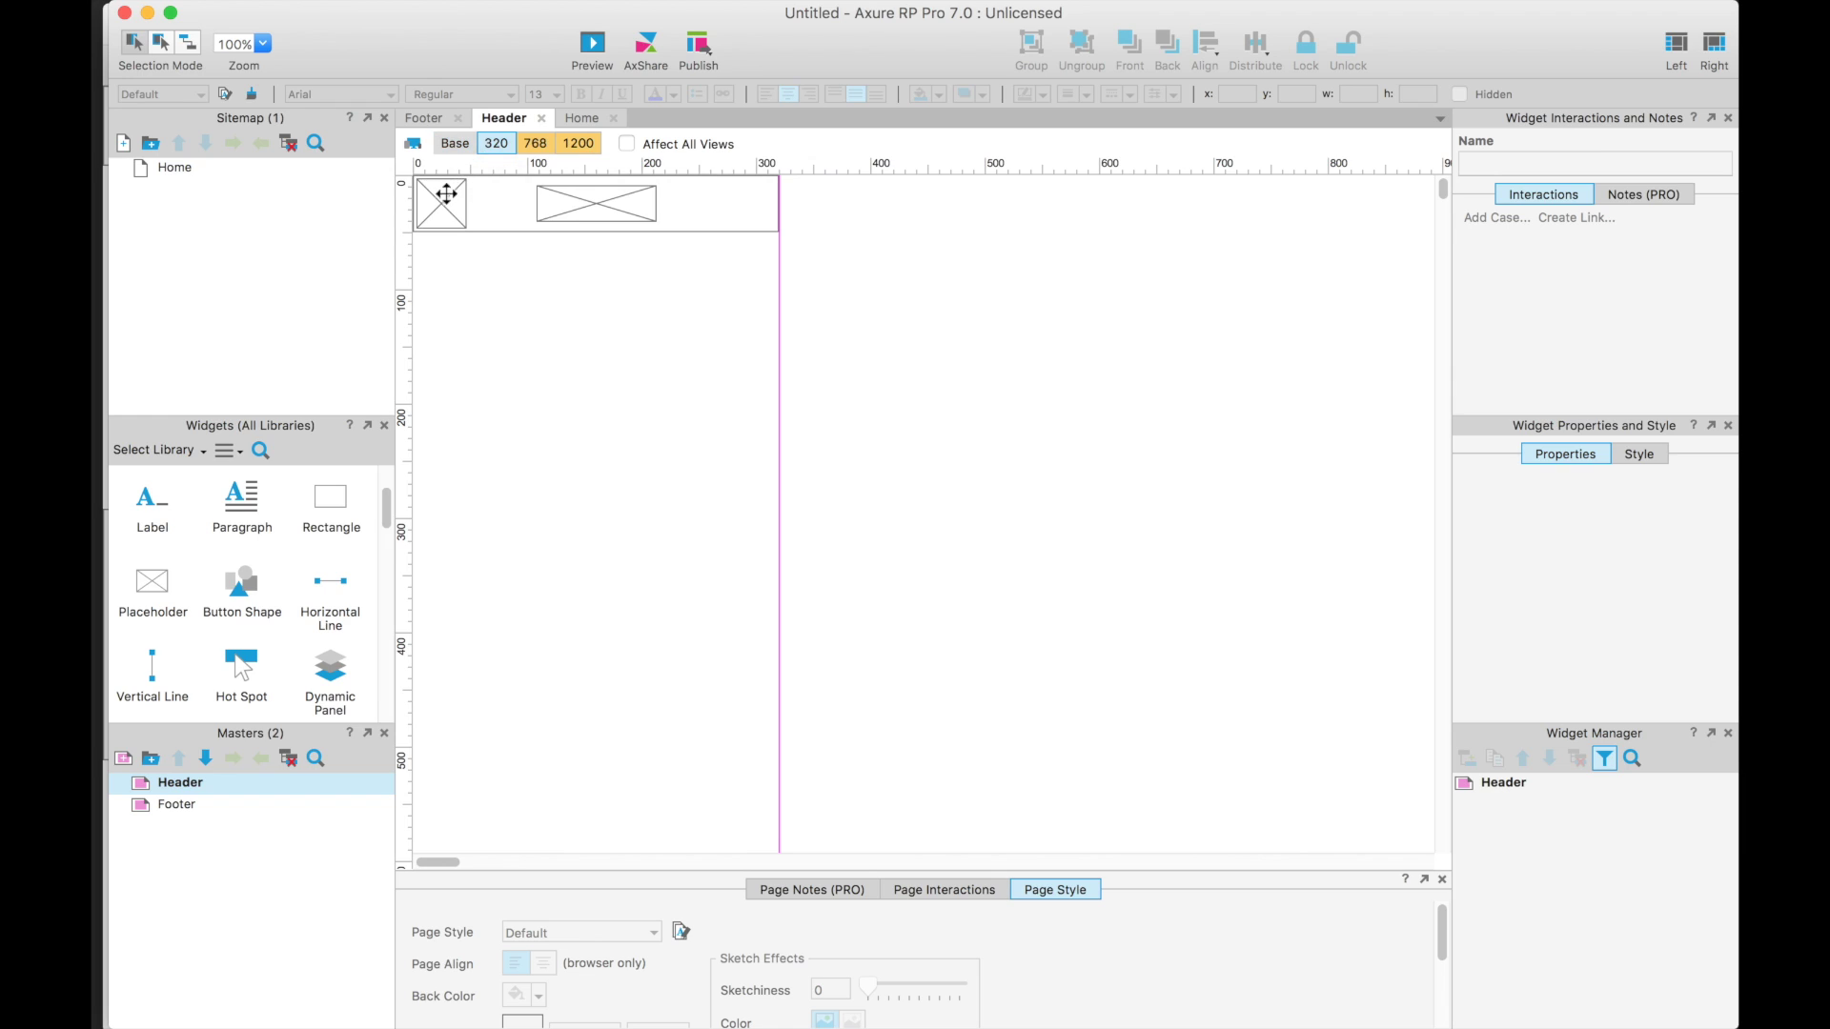
- Try deleting the square placeholder from the 320 view, check the Base view and undo the deletion
{"action": "left_click", "coordinate": [435, 221]}
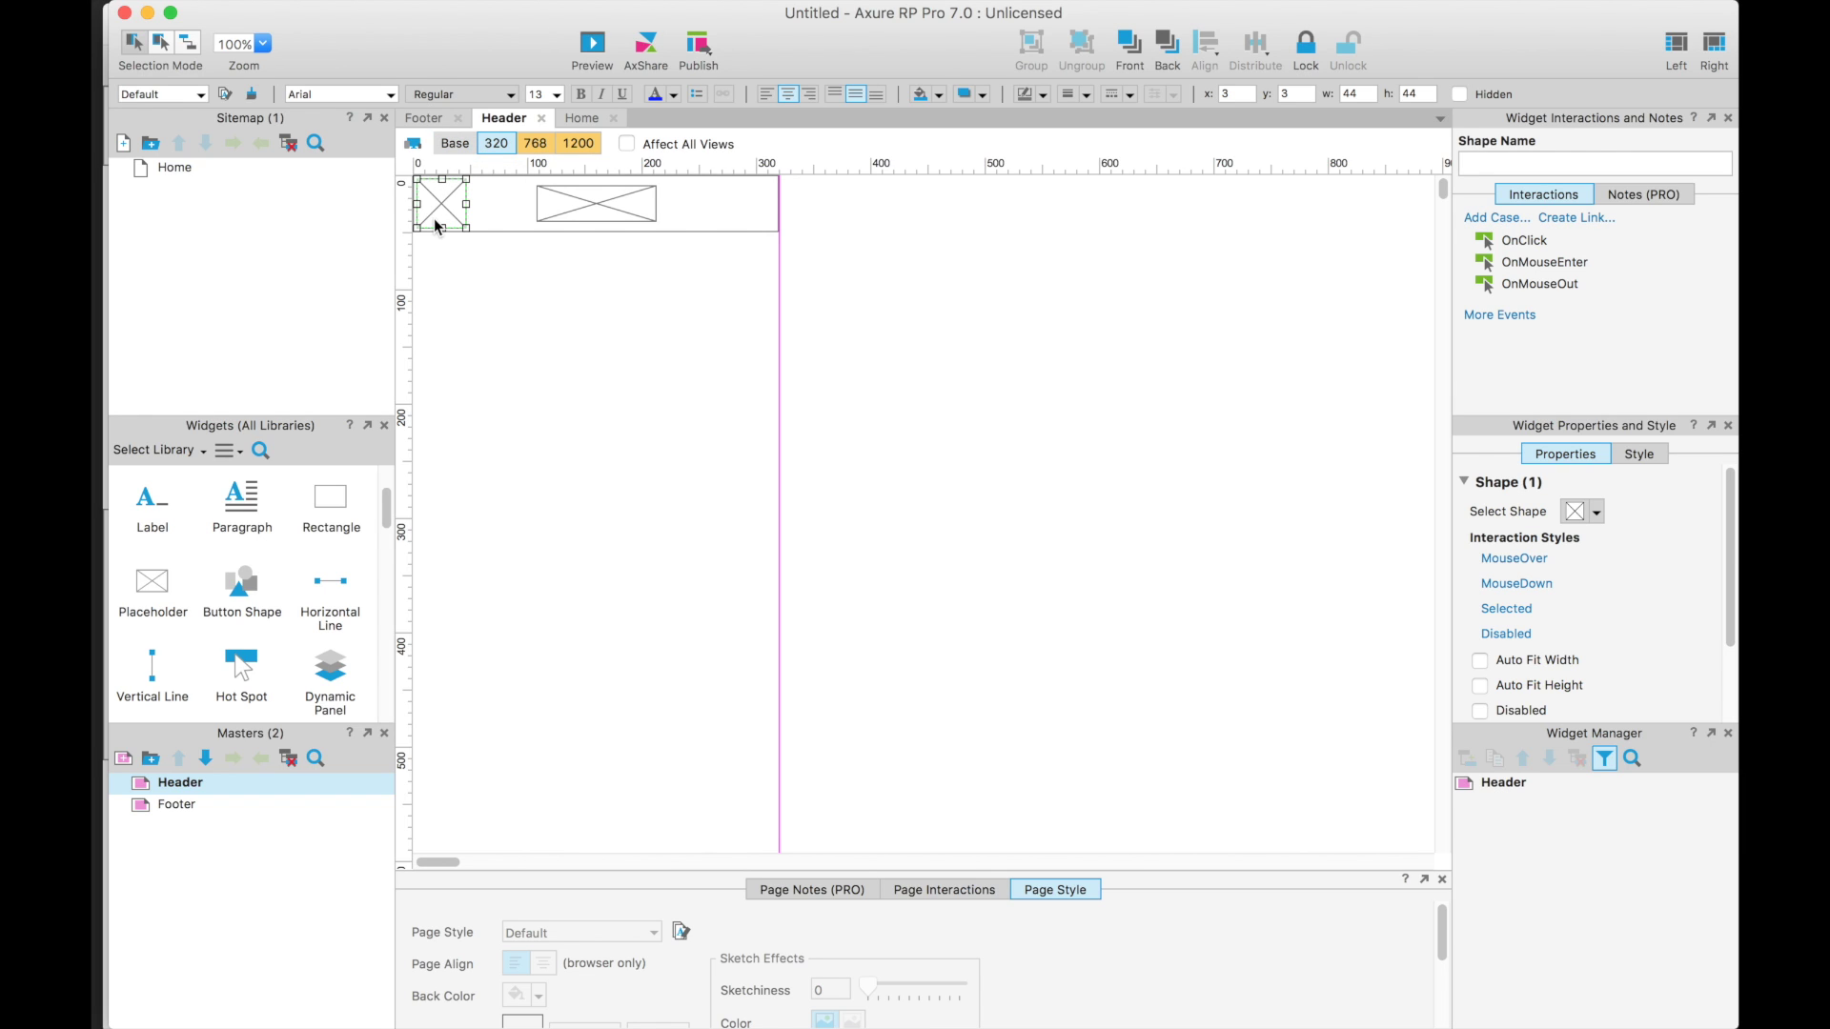
{"action": "key", "text": "Delete"}
{"action": "left_click", "coordinate": [453, 145]}
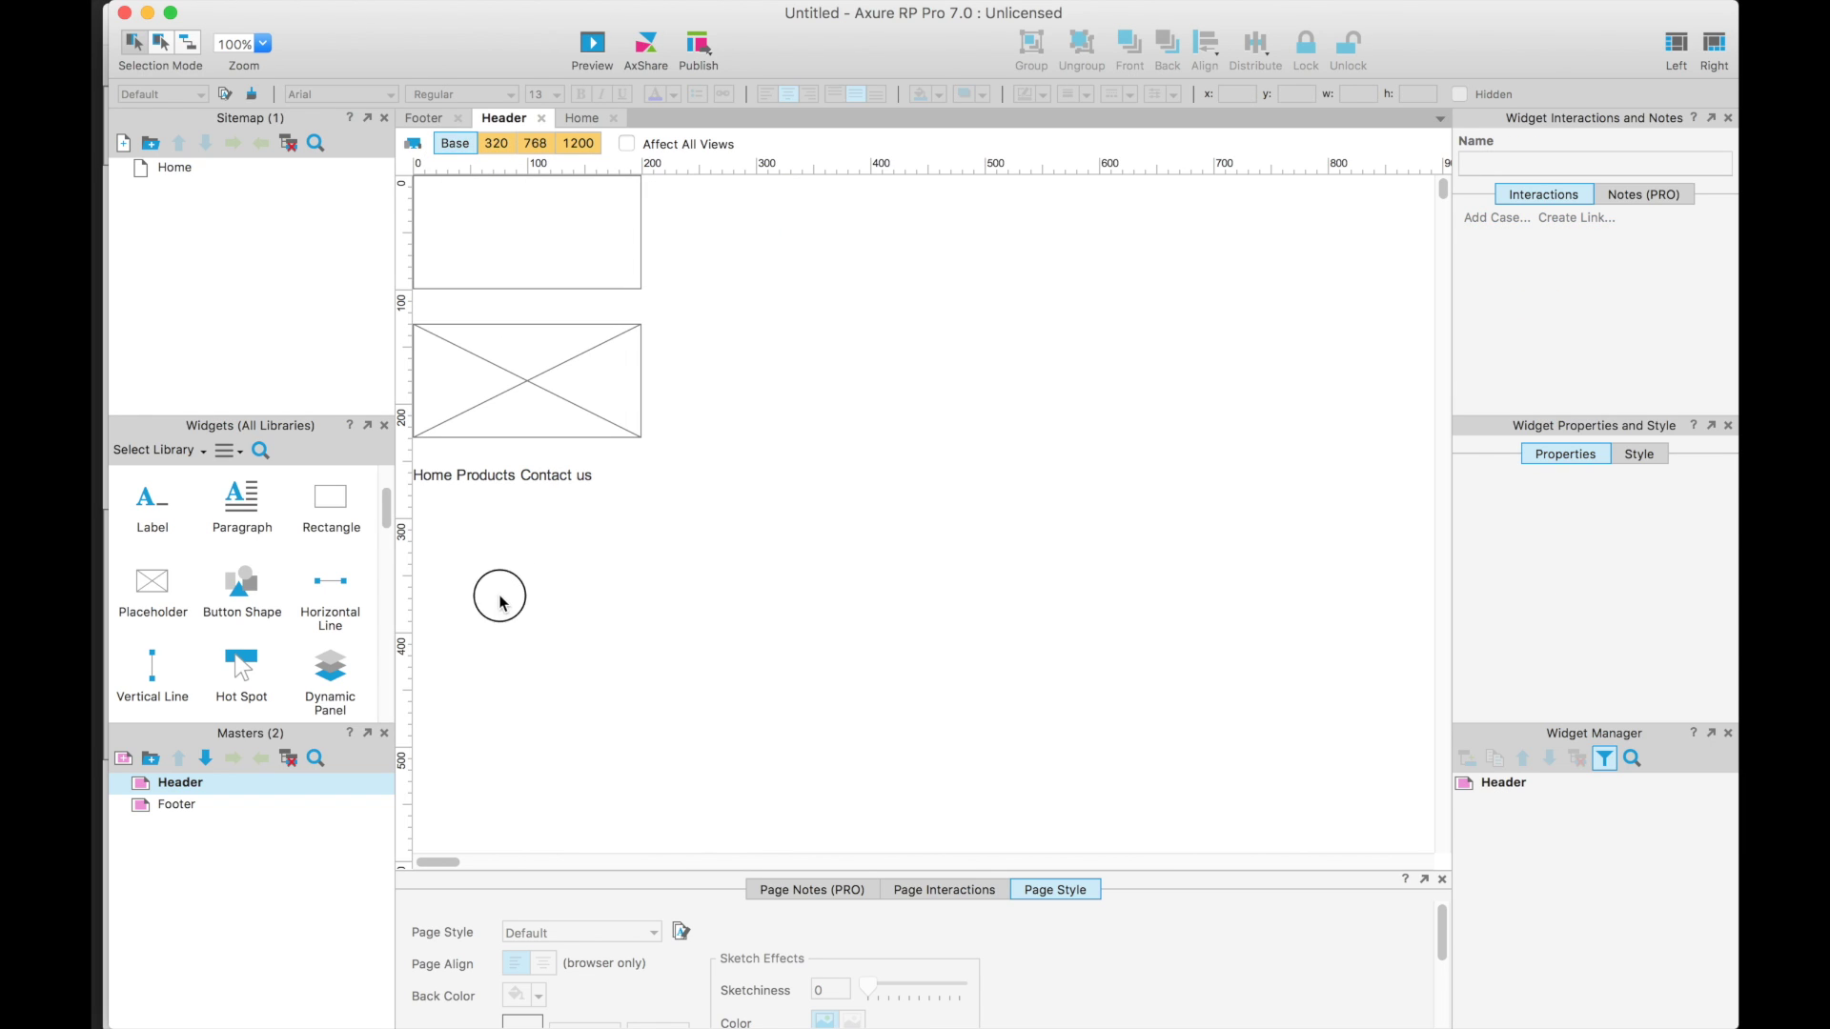
{"action": "key", "text": "super+z"}
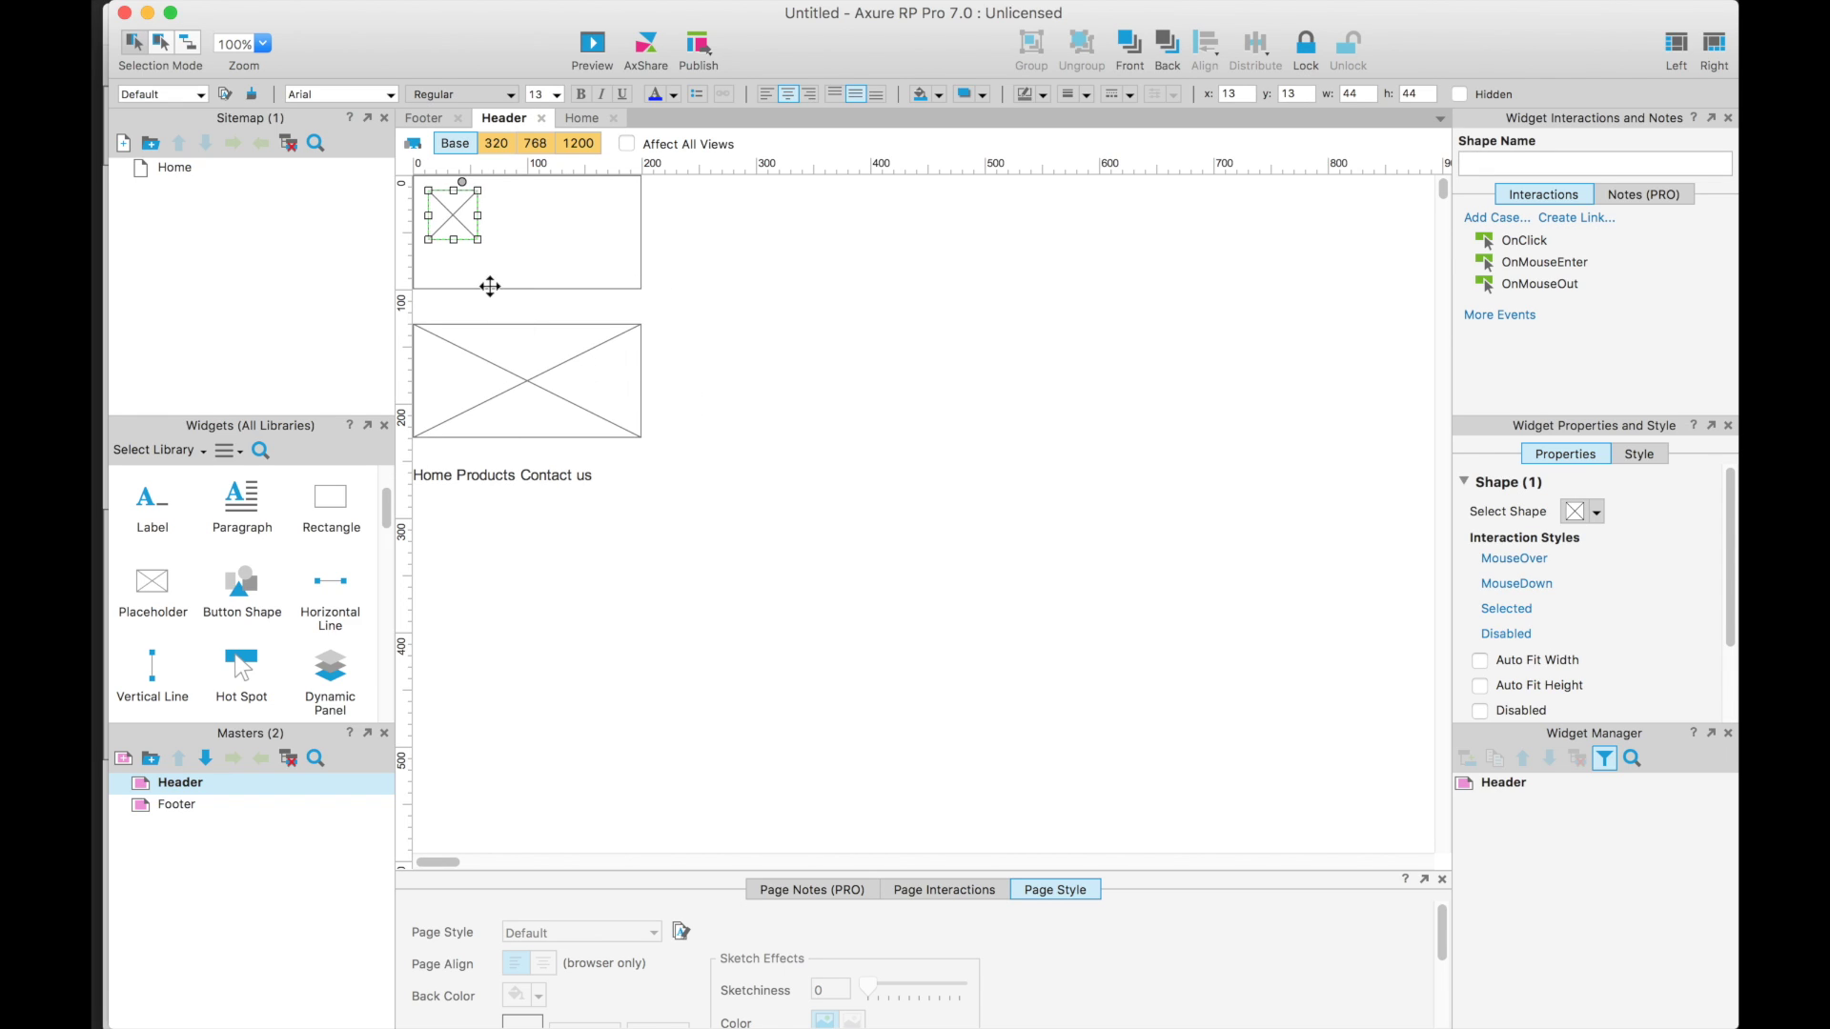
- Move the logo placeholder and navigation text down together in the Header's Base view, placing the logo at y 200
{"action": "left_click_drag", "start_coordinate": [480, 303], "coordinate": [455, 626]}
{"action": "key", "text": "shift+Down"}
{"action": "key", "text": "shift+Down"}
{"action": "key", "text": "shift+Down"}
{"action": "key", "text": "shift+Down"}
{"action": "key", "text": "shift+Down"}
{"action": "key", "text": "shift+Down"}
{"action": "key", "text": "shift+Down"}
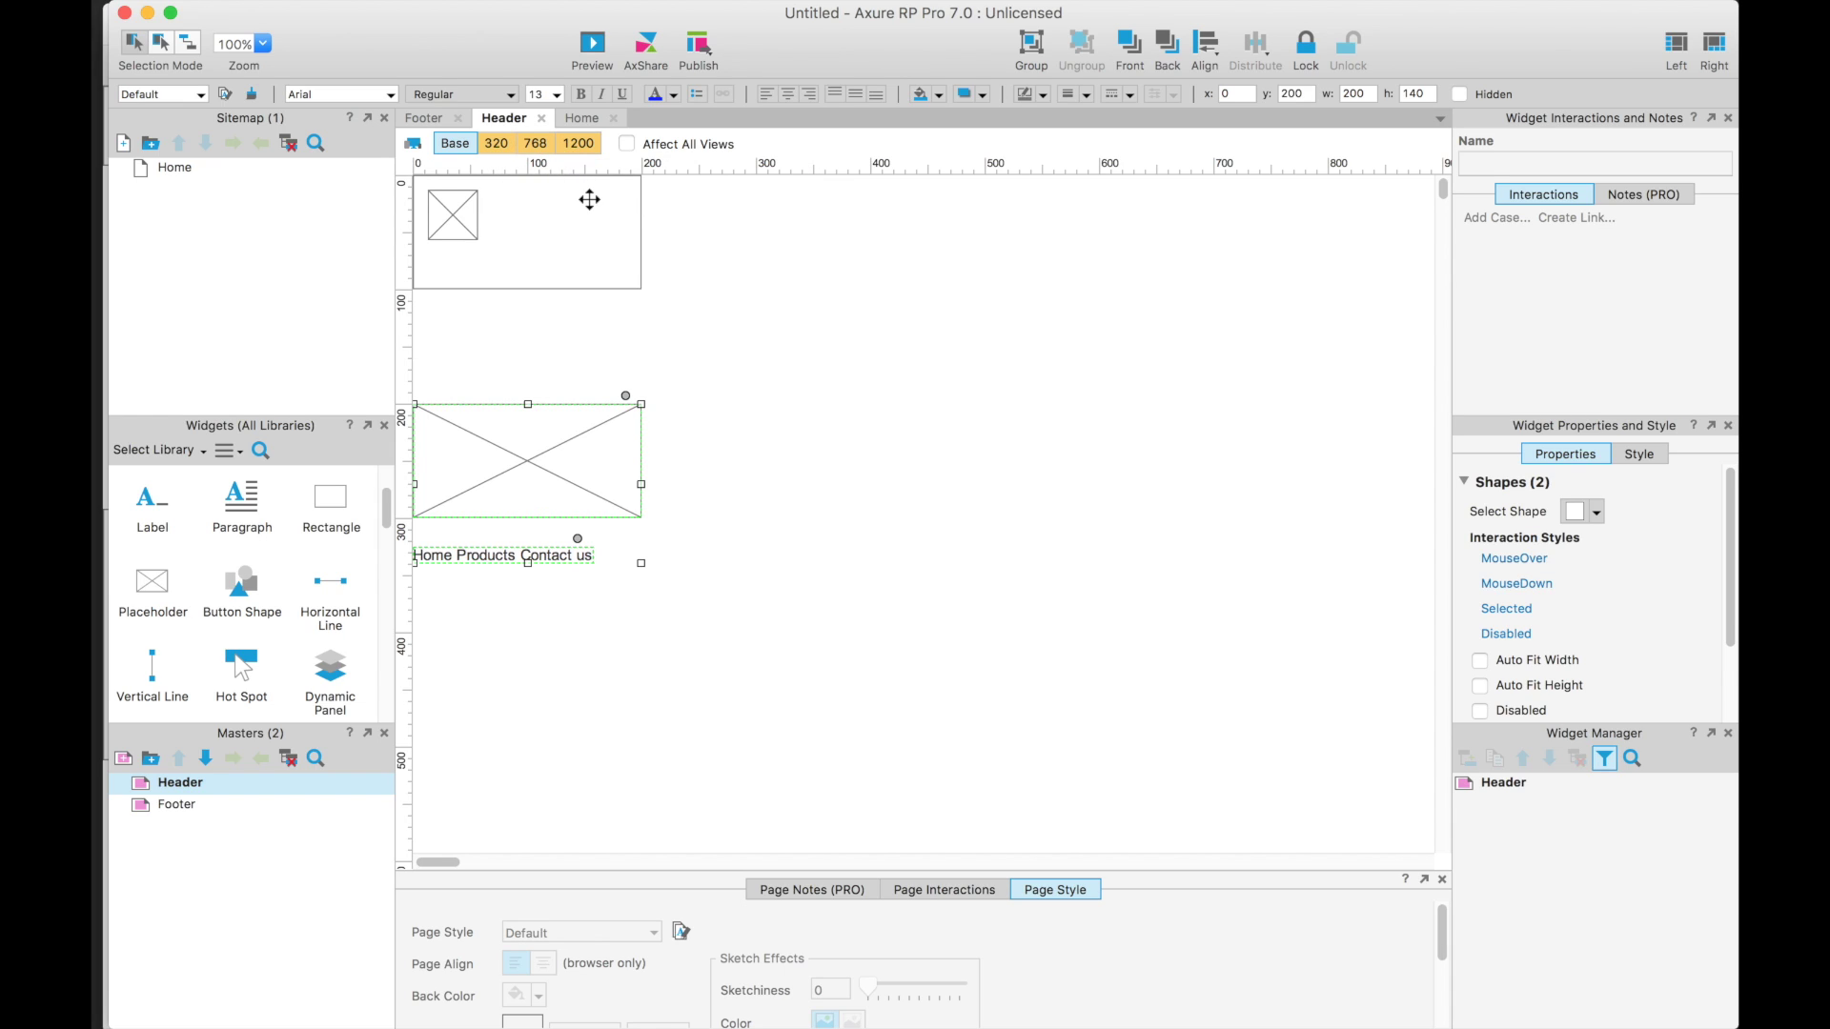
- Place the square placeholder in the Base view's gap between the header rectangle and the logo, and tighten the spacing below it
{"action": "left_click_drag", "start_coordinate": [449, 228], "coordinate": [449, 339]}
{"action": "left_click_drag", "start_coordinate": [524, 667], "coordinate": [425, 427]}
{"action": "left_click", "coordinate": [780, 363]}
- Move the square placeholder back inside the left end of the 320 view's header, at x 3, y 3
{"action": "left_click", "coordinate": [494, 144]}
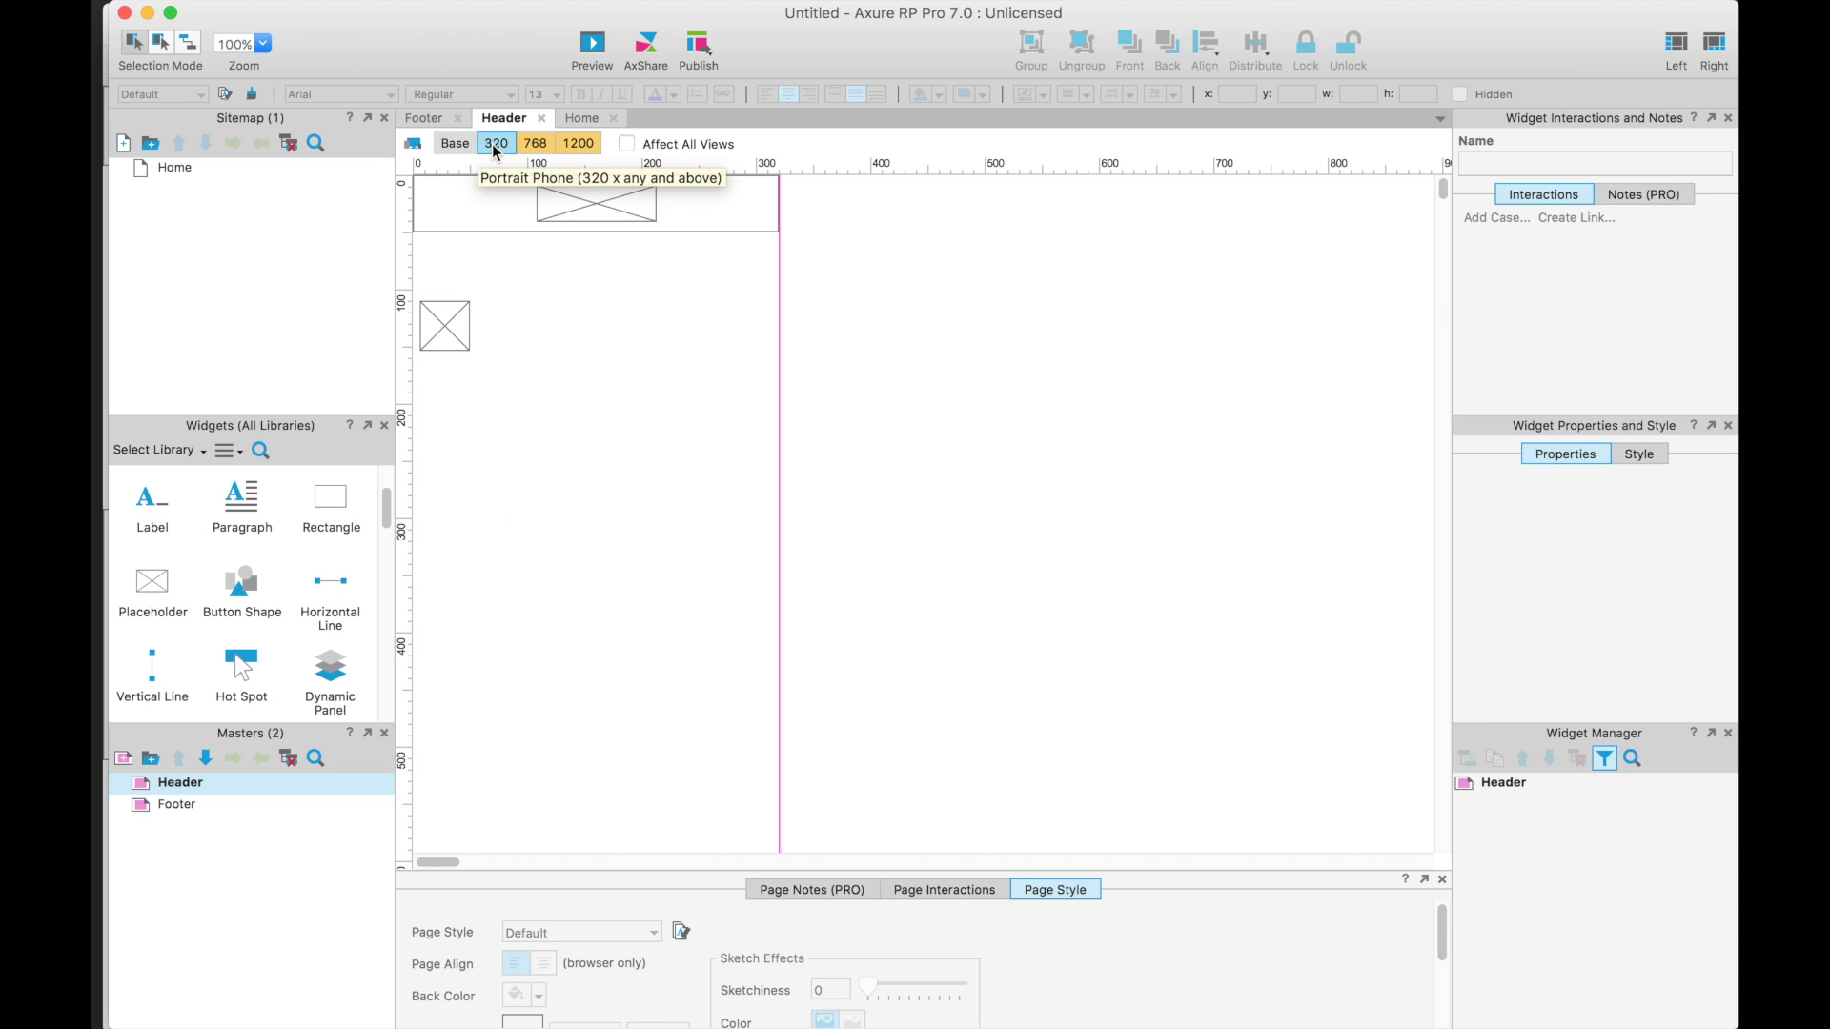
{"action": "left_click_drag", "start_coordinate": [456, 334], "coordinate": [450, 214]}
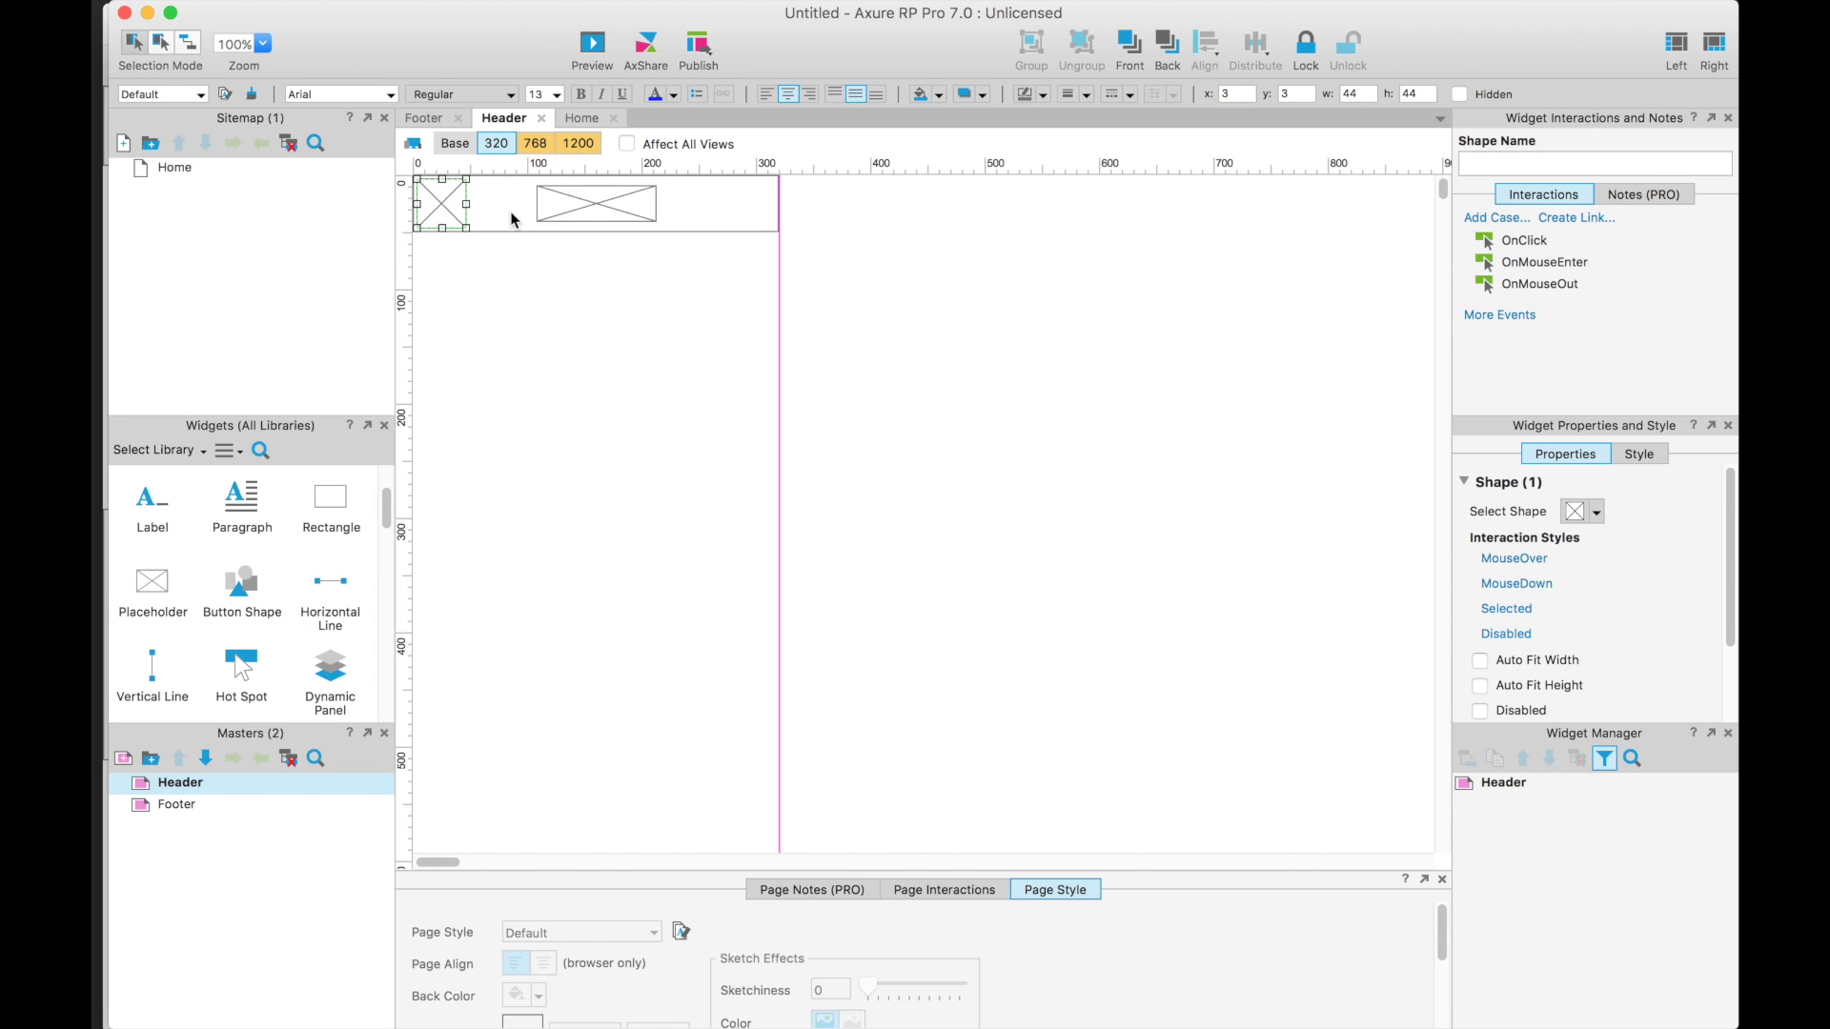
{"action": "left_click", "coordinate": [461, 320]}
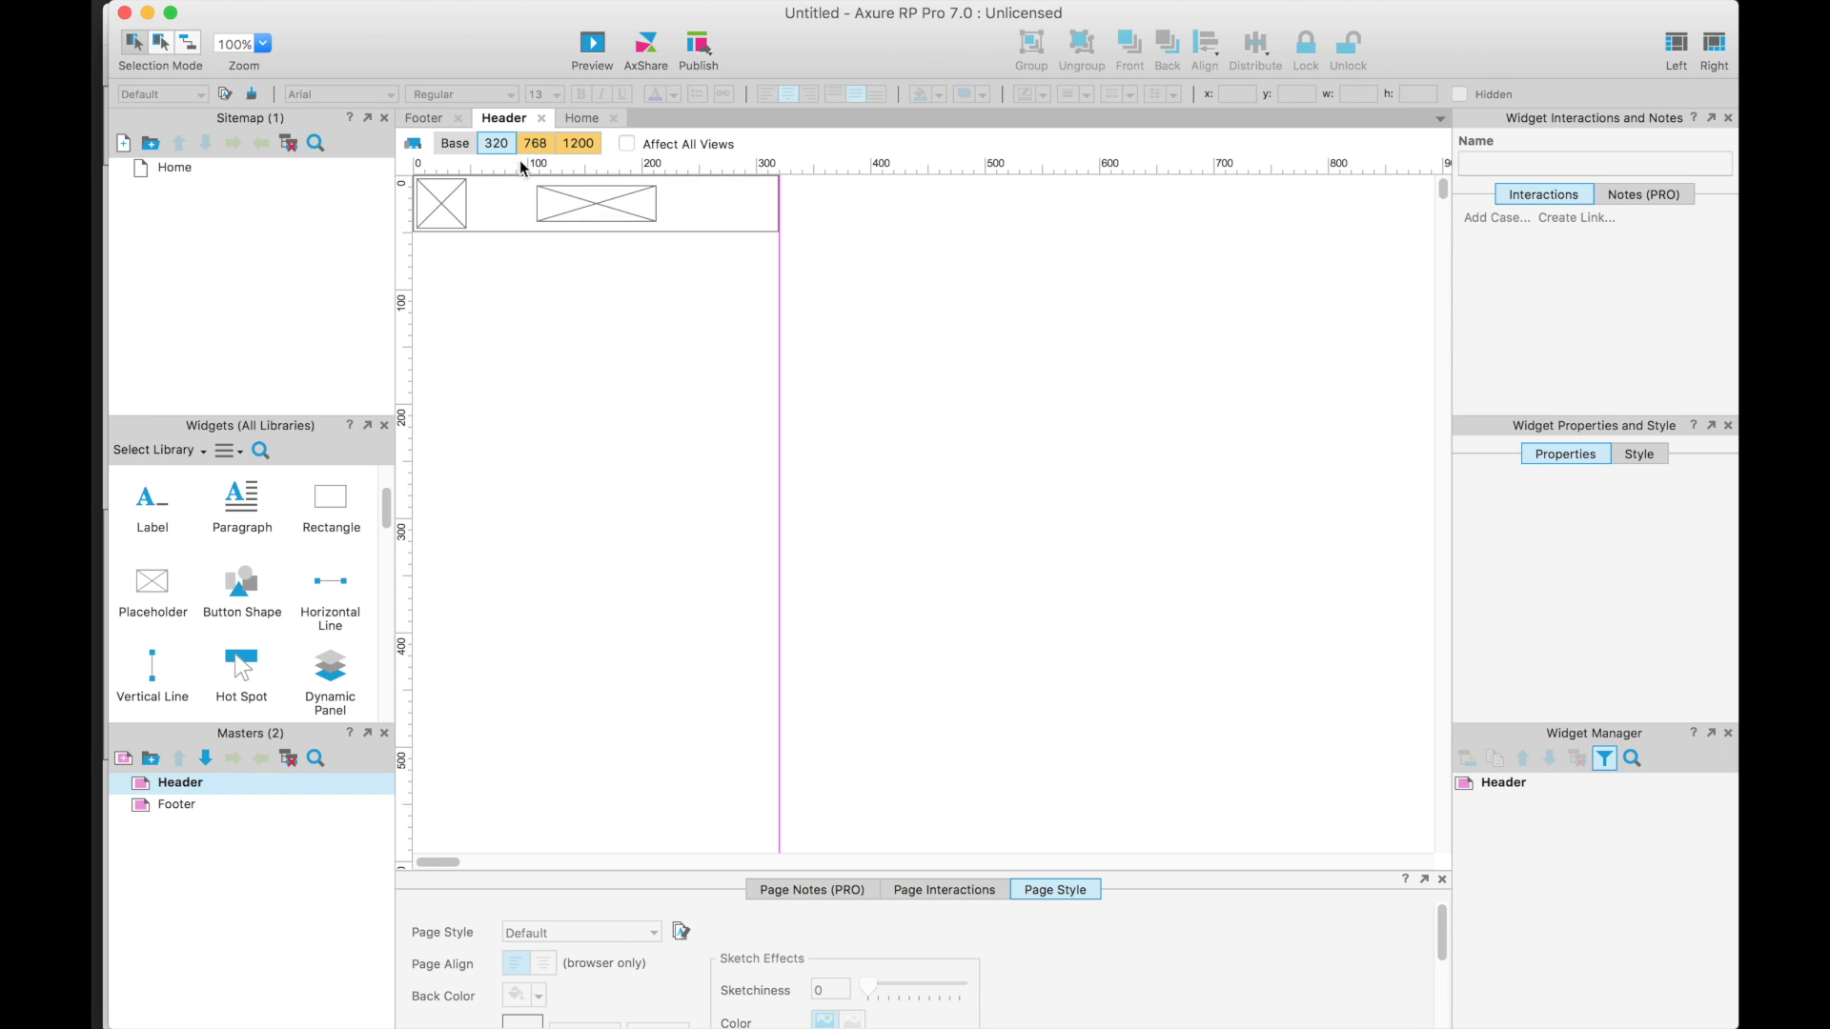
- Remove the square placeholder from the Header's 768 view and check the 1200 view for it
{"action": "left_click", "coordinate": [553, 142]}
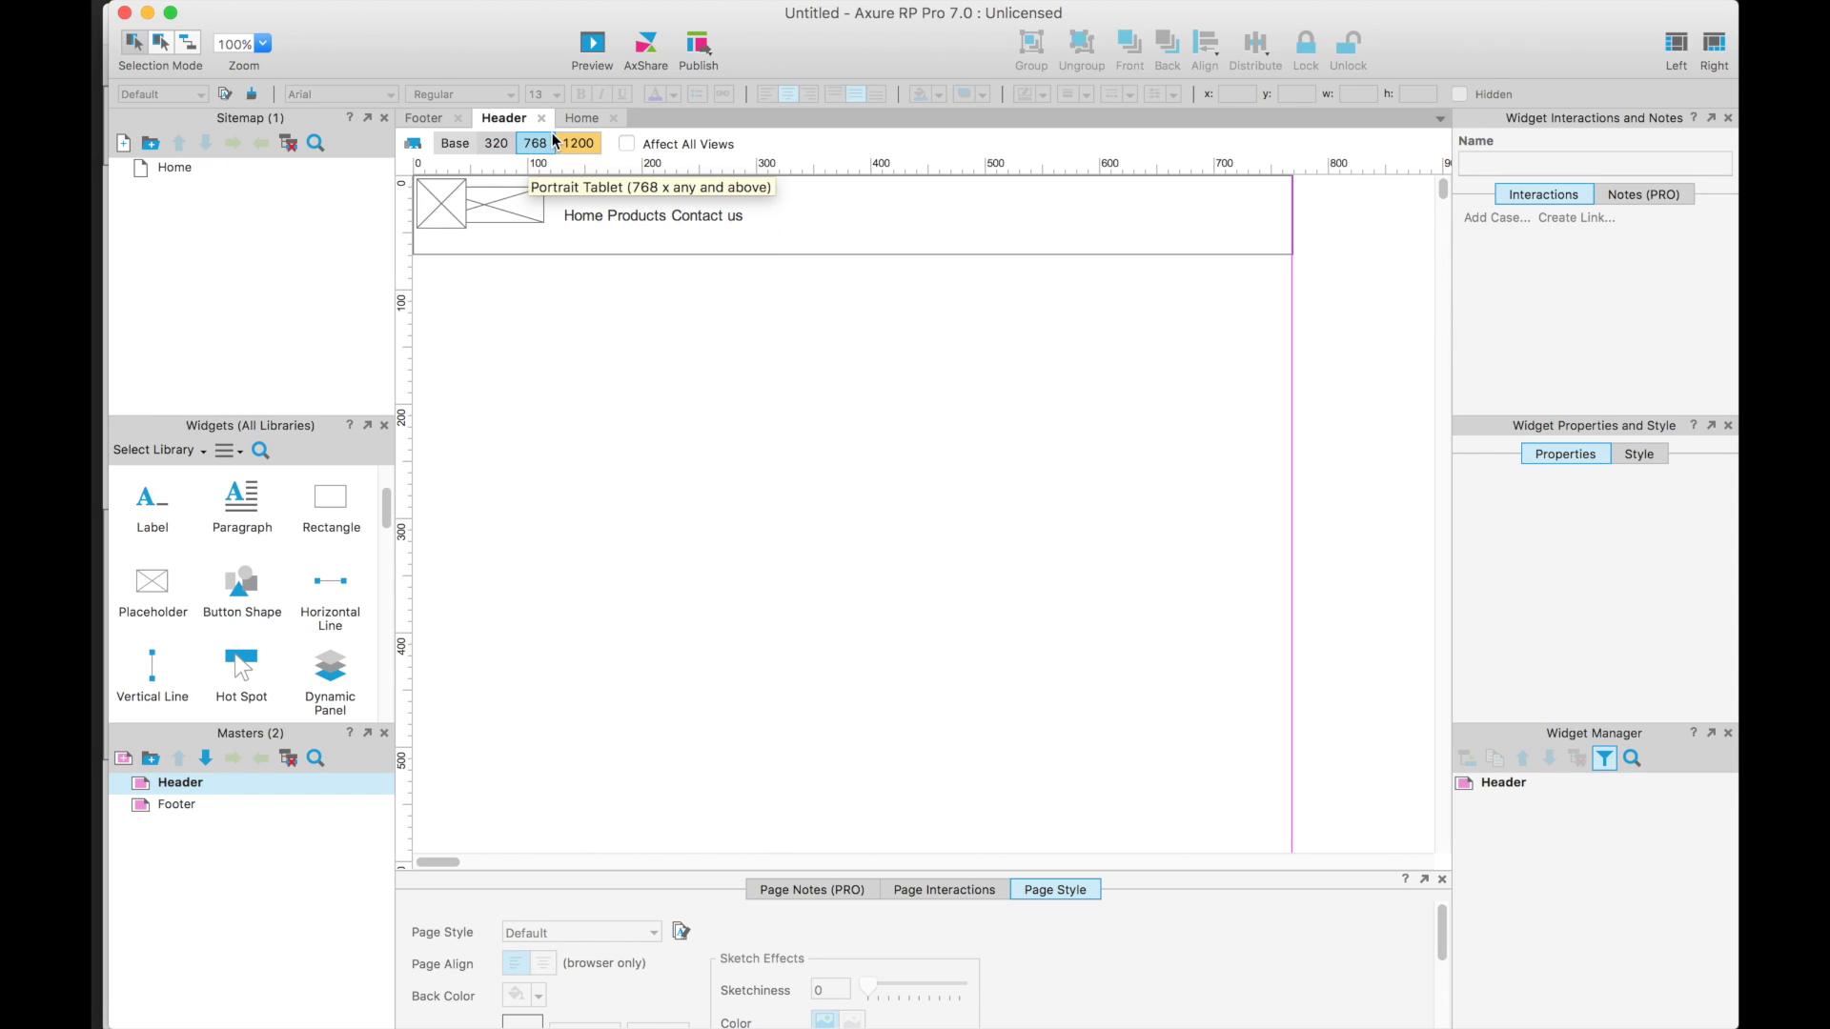
{"action": "left_click", "coordinate": [456, 210]}
{"action": "key", "text": "Escape"}
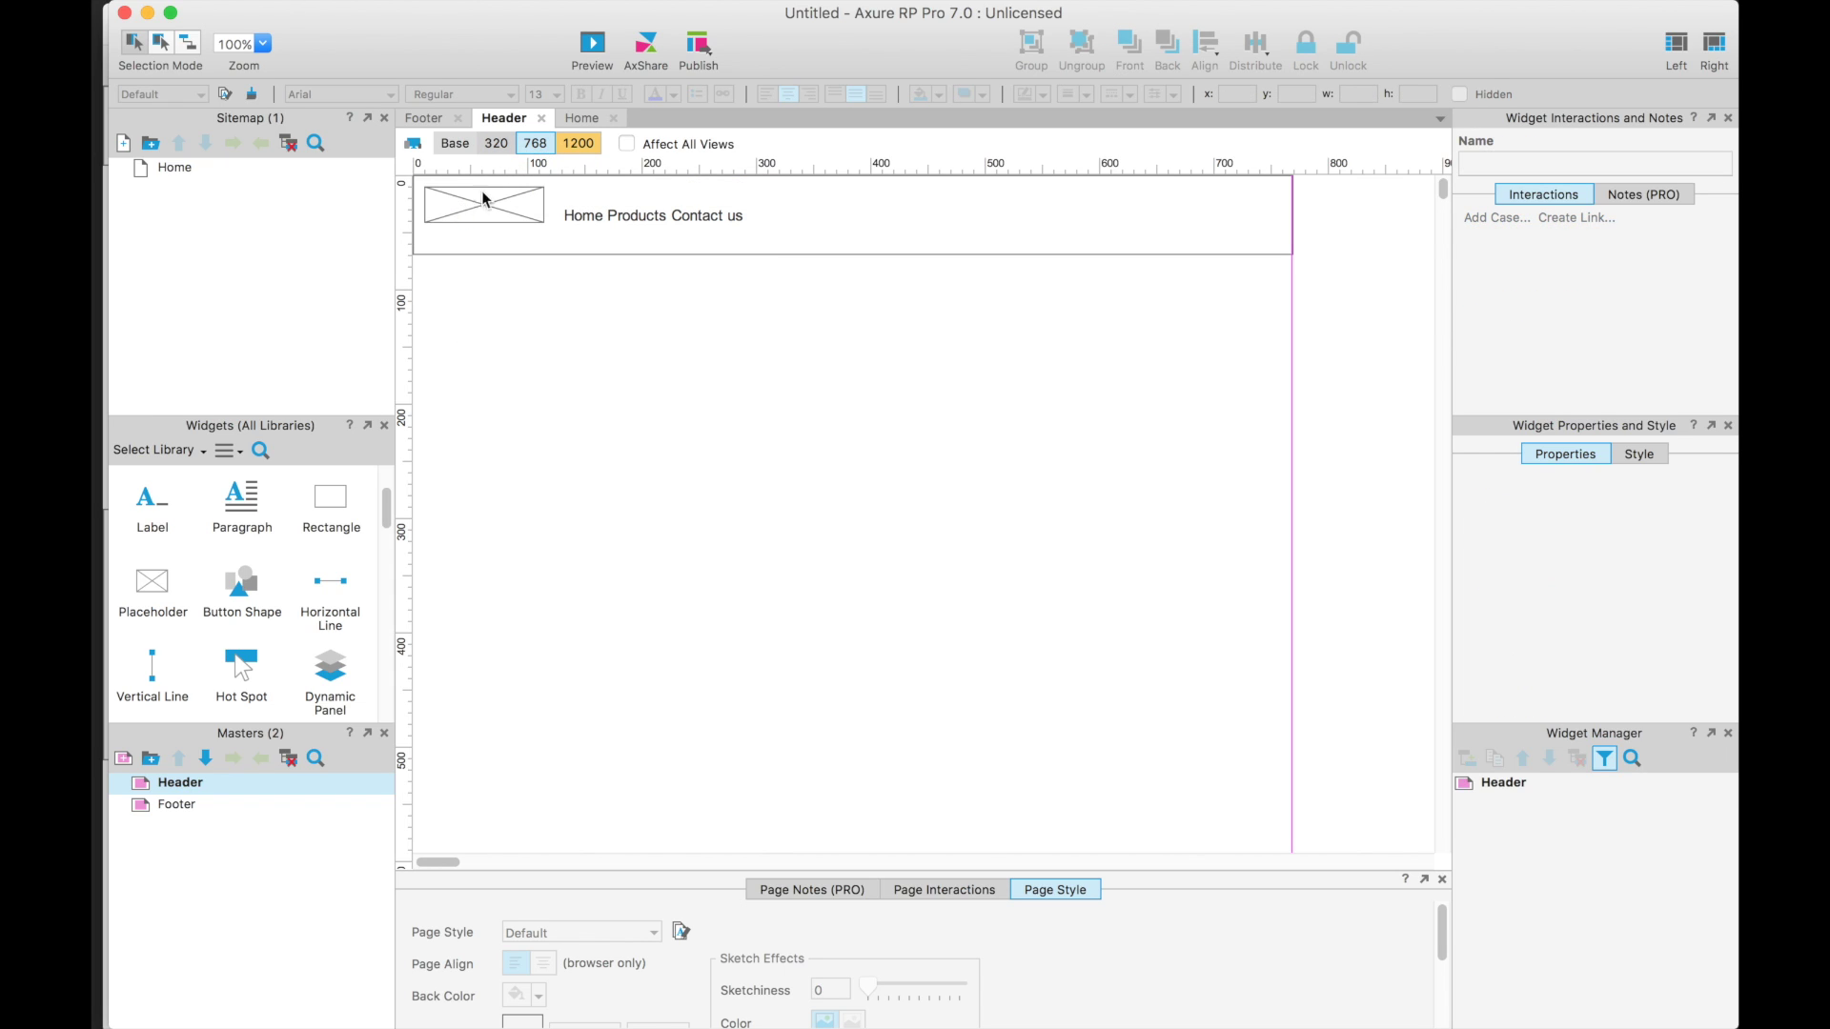
{"action": "left_click", "coordinate": [582, 143]}
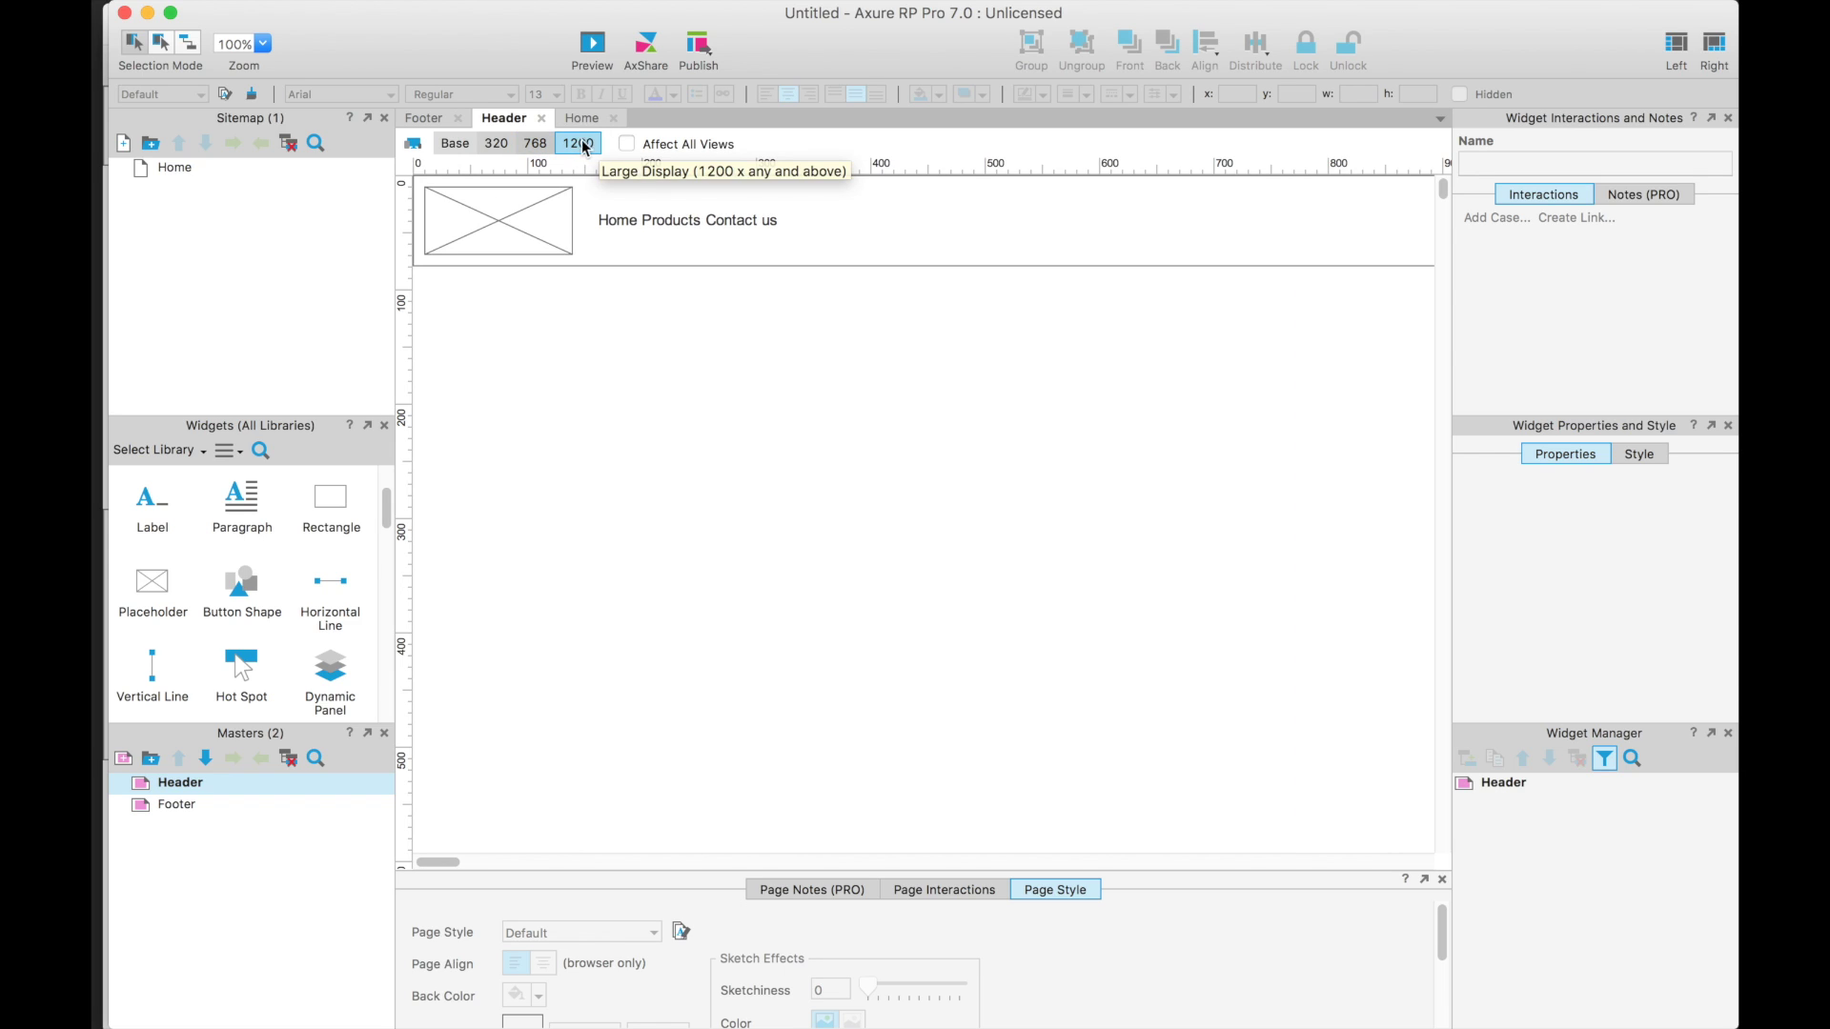
- Compare the logo placeholder's size and position across the Header's 320, 768 and 1200 views
{"action": "left_click", "coordinate": [534, 143]}
{"action": "left_click", "coordinate": [484, 207]}
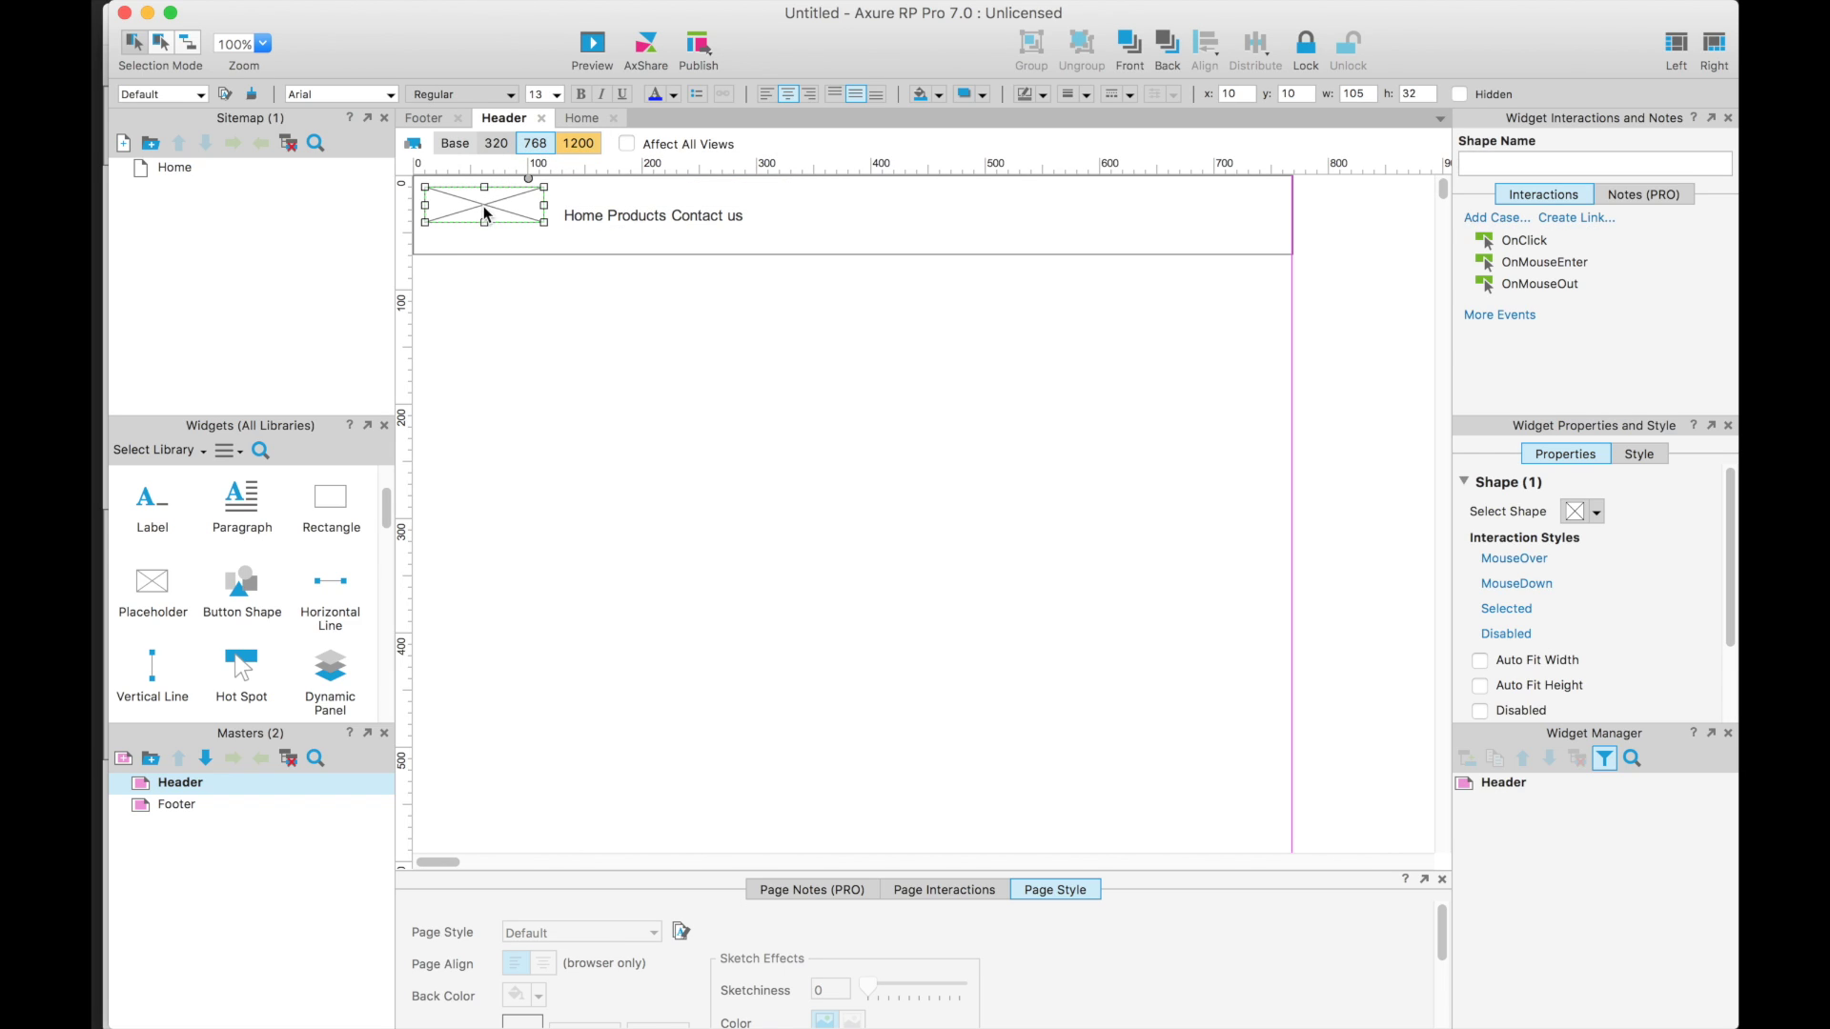
{"action": "left_click", "coordinate": [495, 144]}
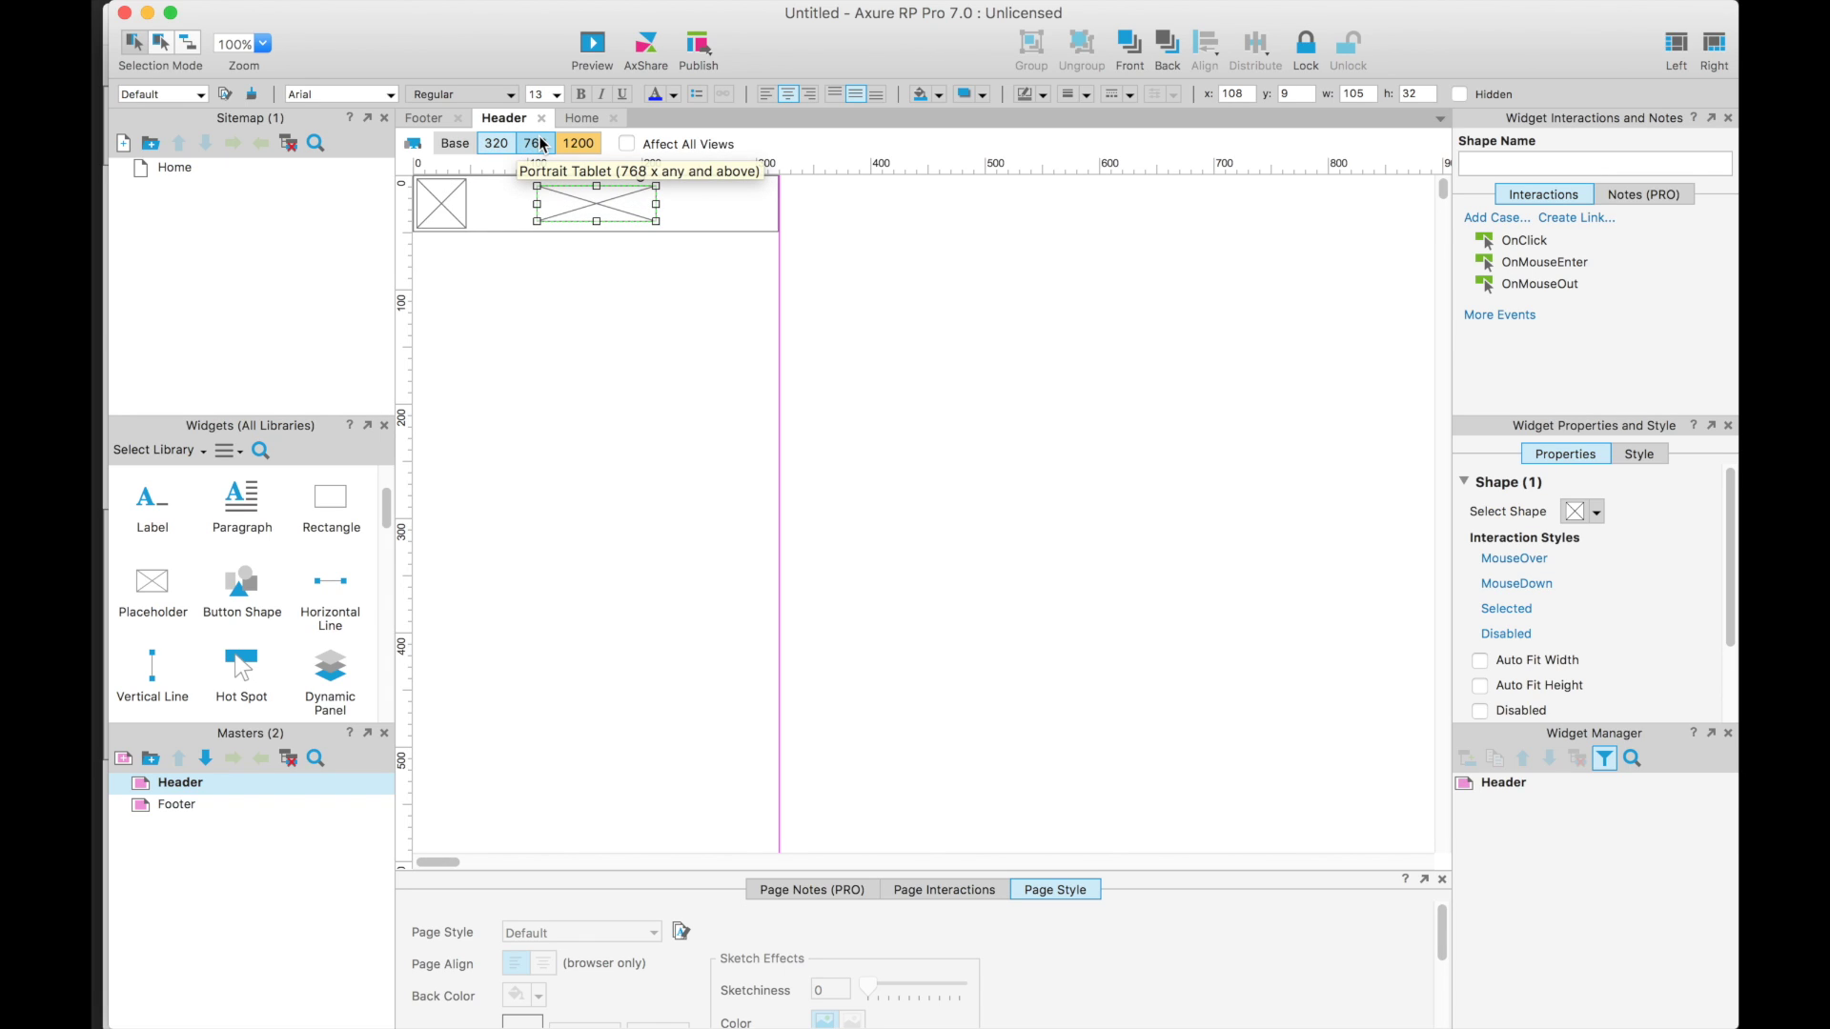
{"action": "left_click", "coordinate": [536, 143]}
{"action": "mouse_move", "coordinate": [497, 218]}
{"action": "left_mouse_down"}
{"action": "mouse_move", "coordinate": [543, 212]}
{"action": "mouse_move", "coordinate": [474, 215]}
{"action": "left_mouse_up"}
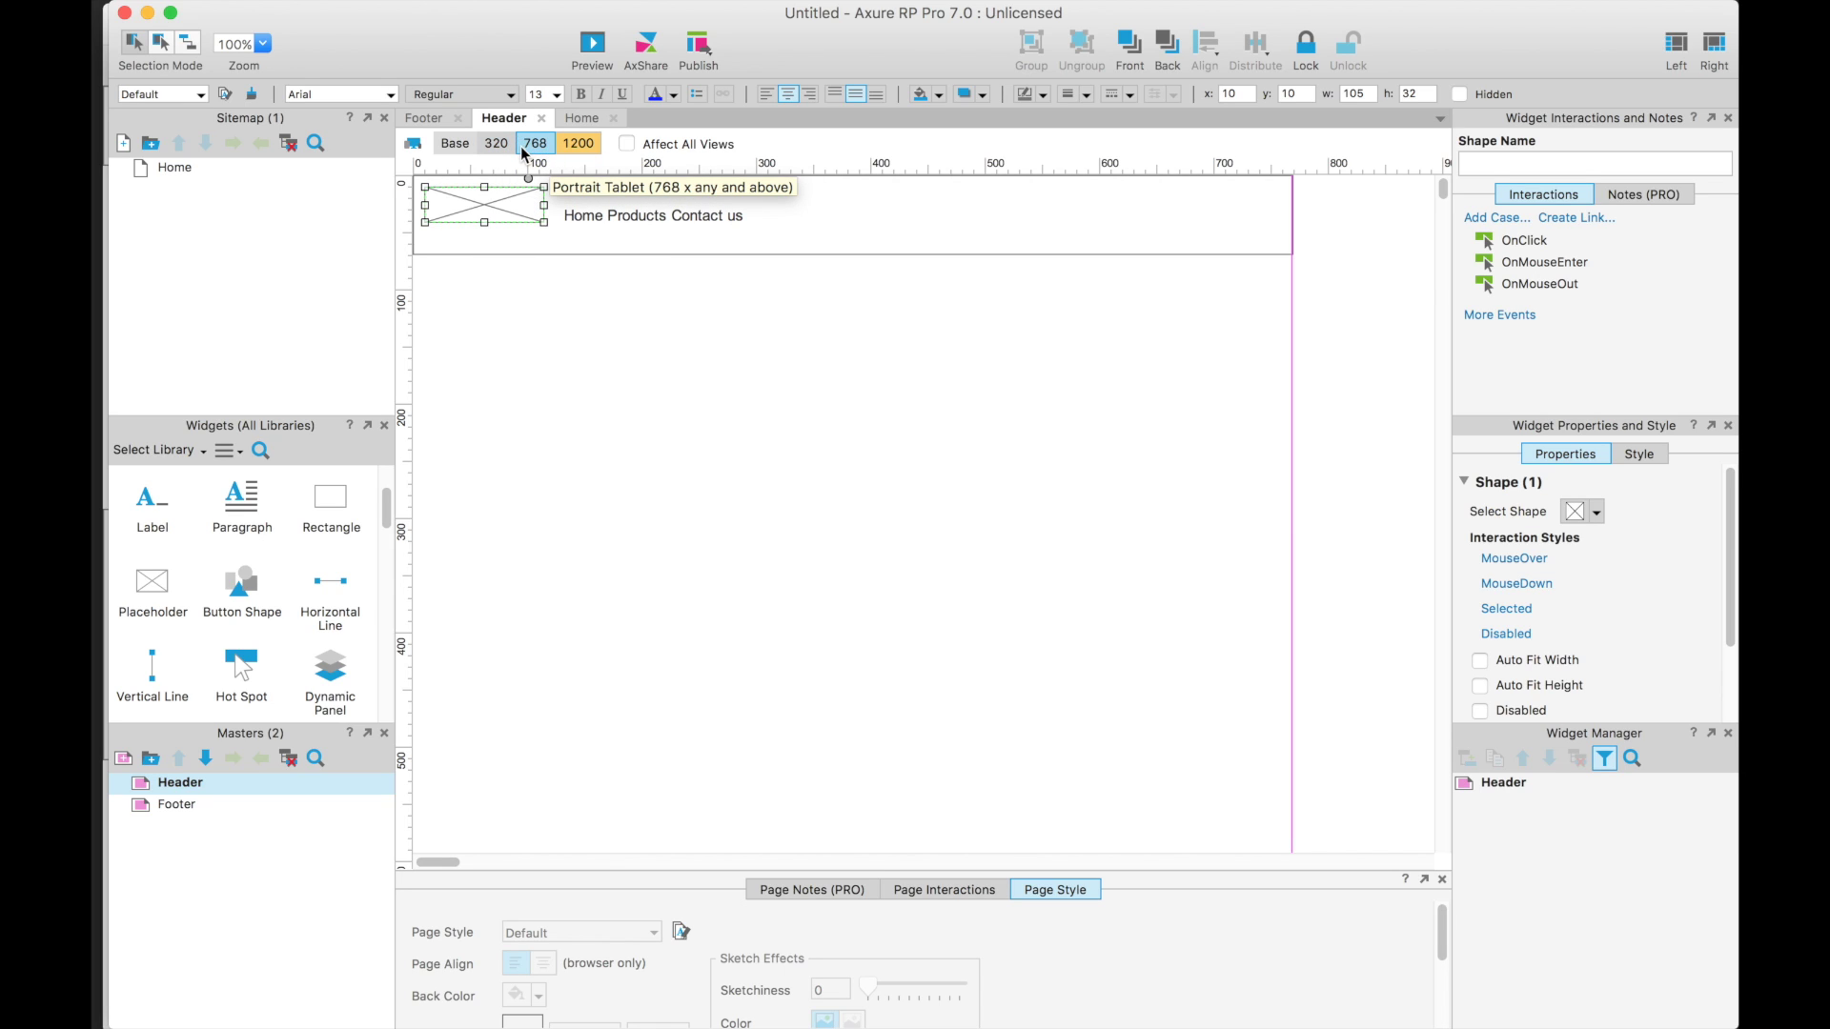
{"action": "left_click_drag", "start_coordinate": [541, 222], "coordinate": [541, 222]}
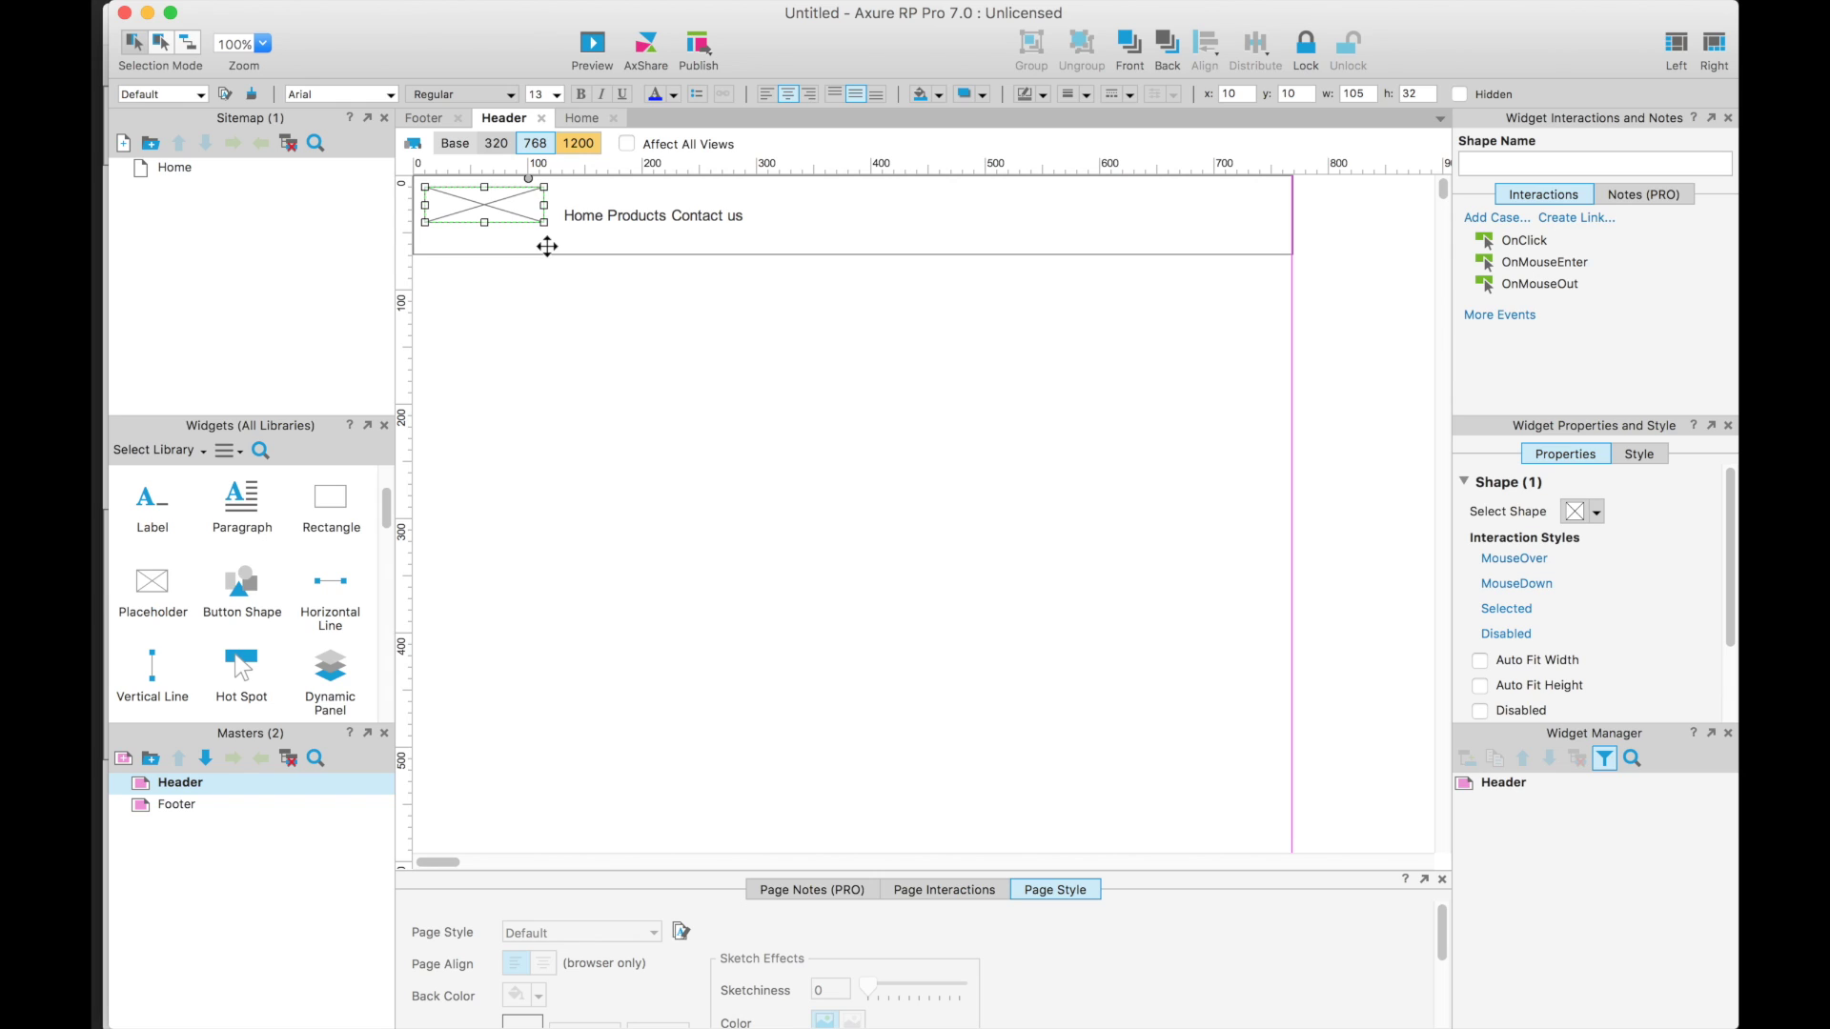
{"action": "left_click", "coordinate": [495, 143]}
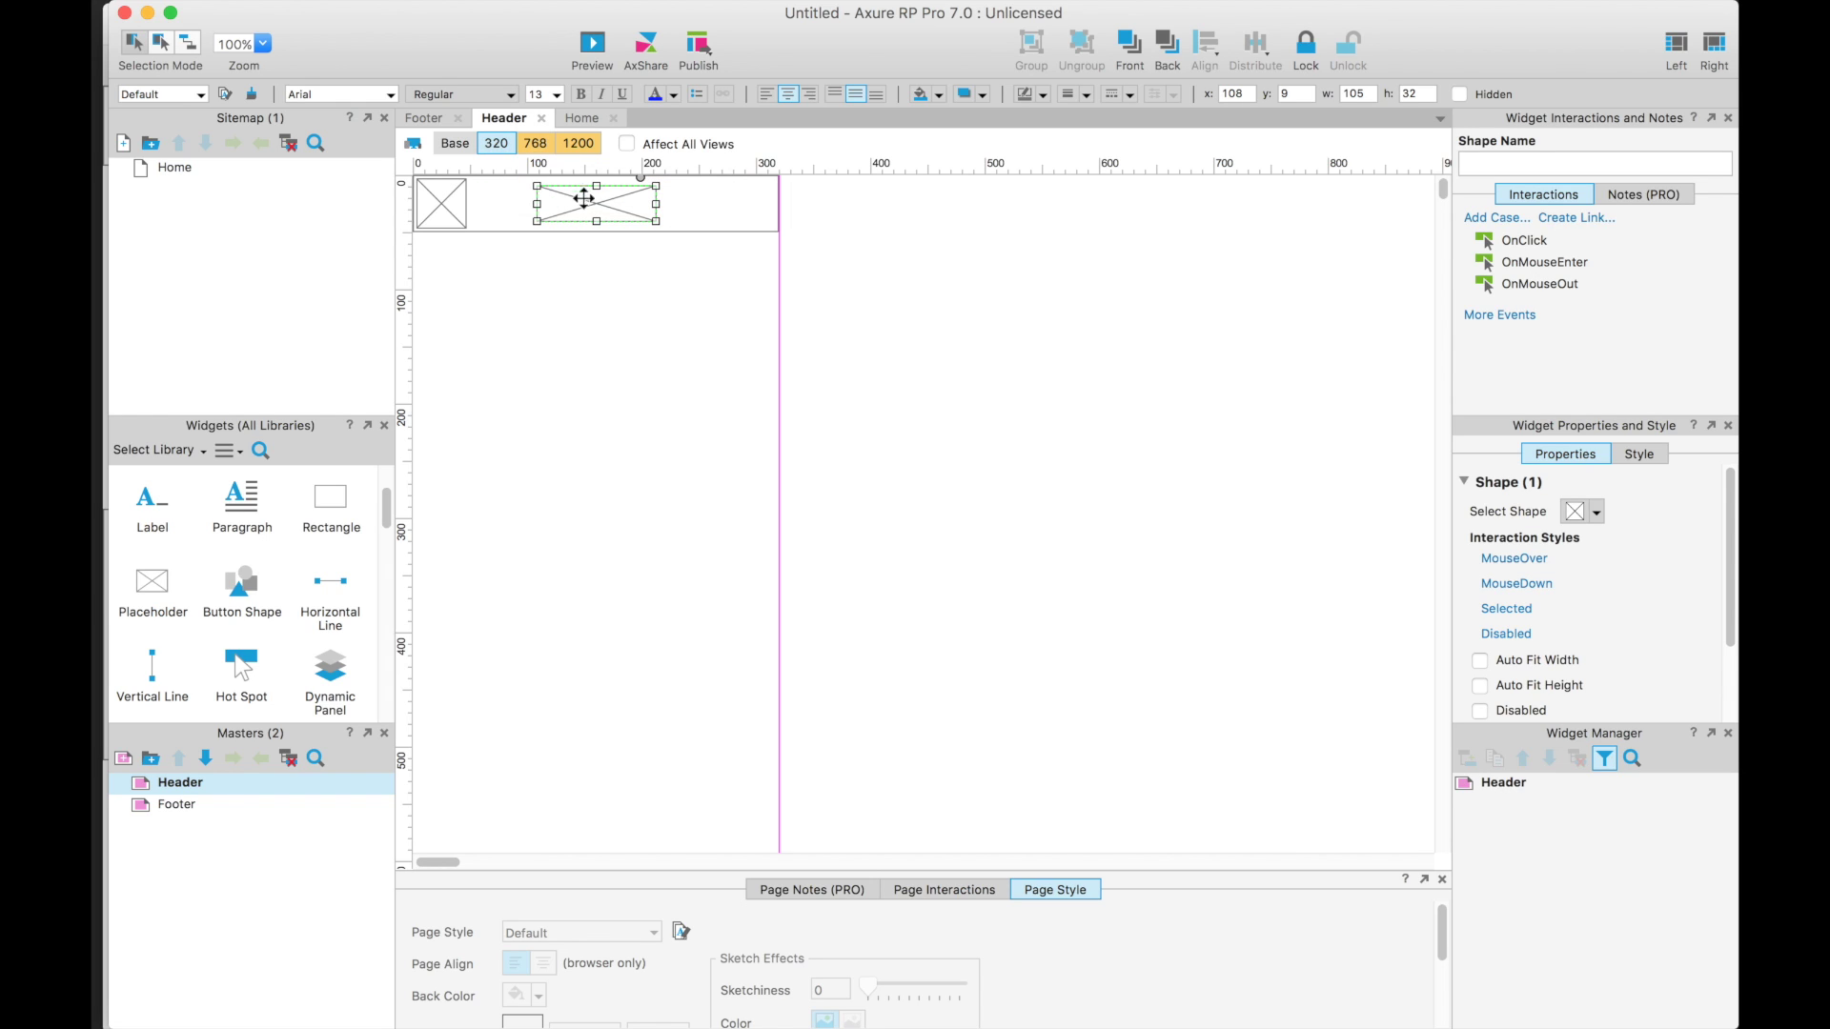
{"action": "left_click", "coordinate": [521, 146]}
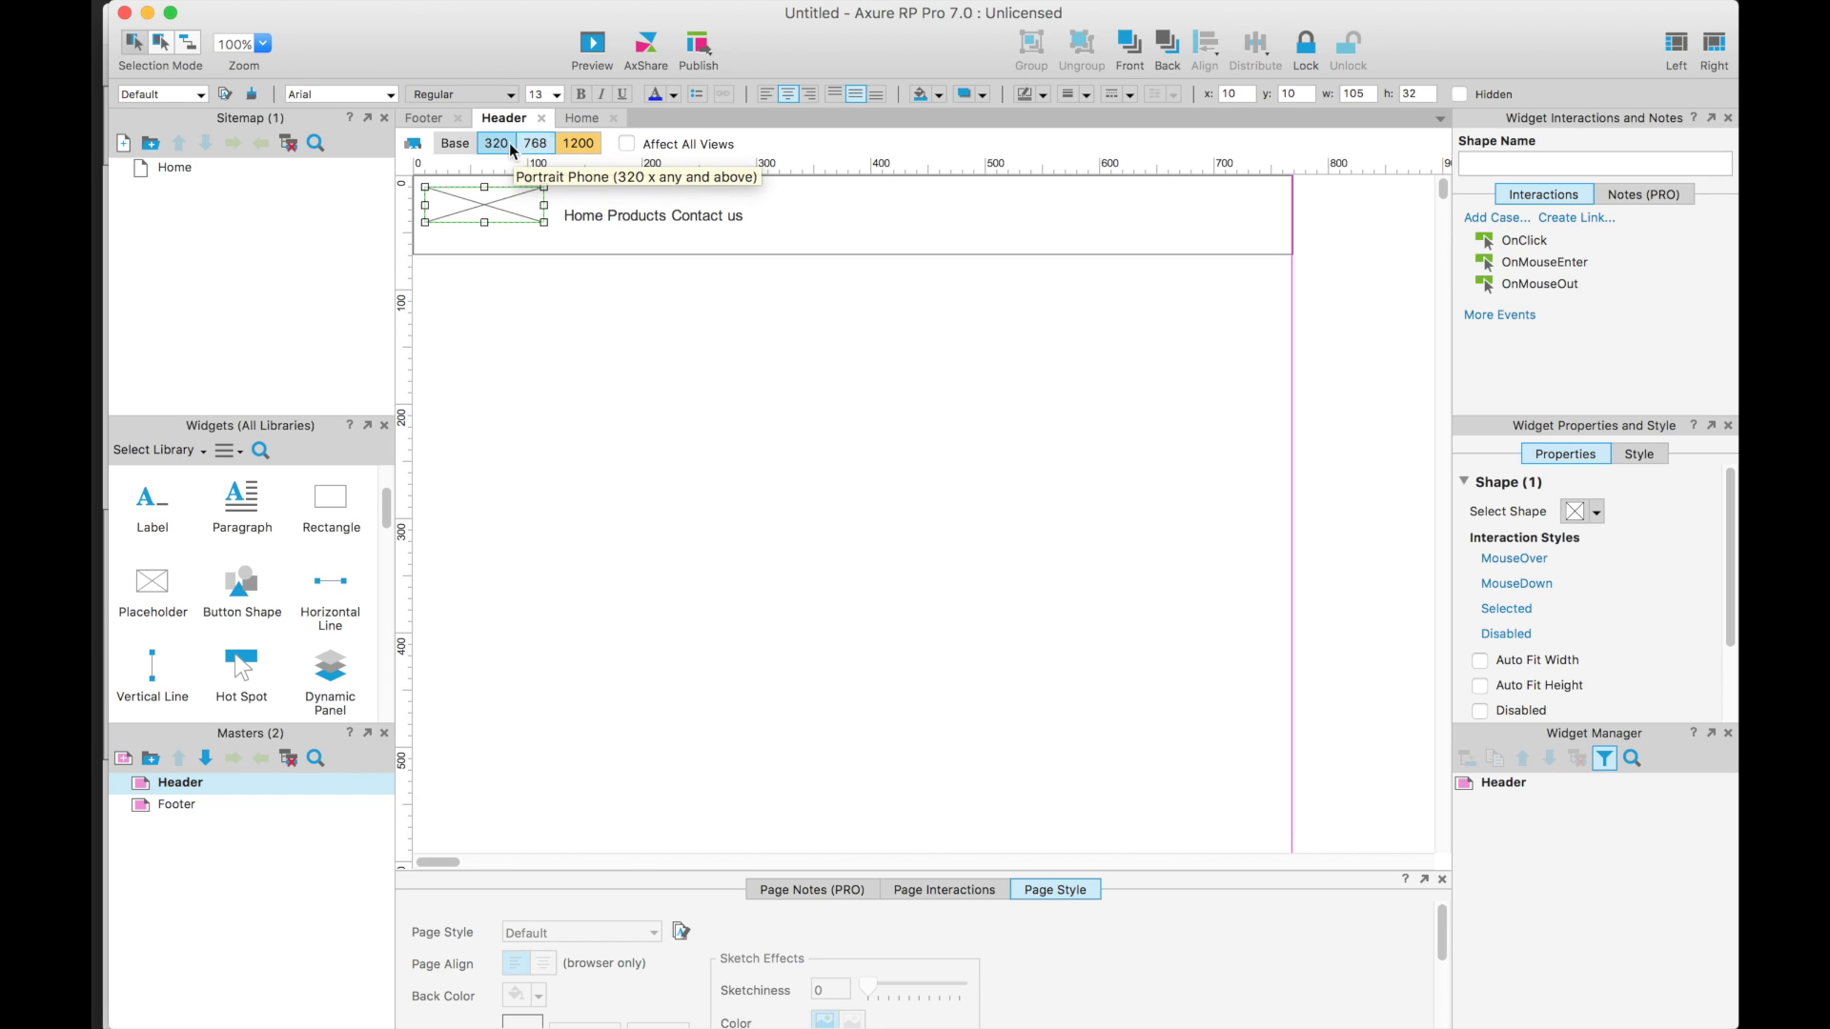
{"action": "left_click_drag", "start_coordinate": [537, 220], "coordinate": [537, 220]}
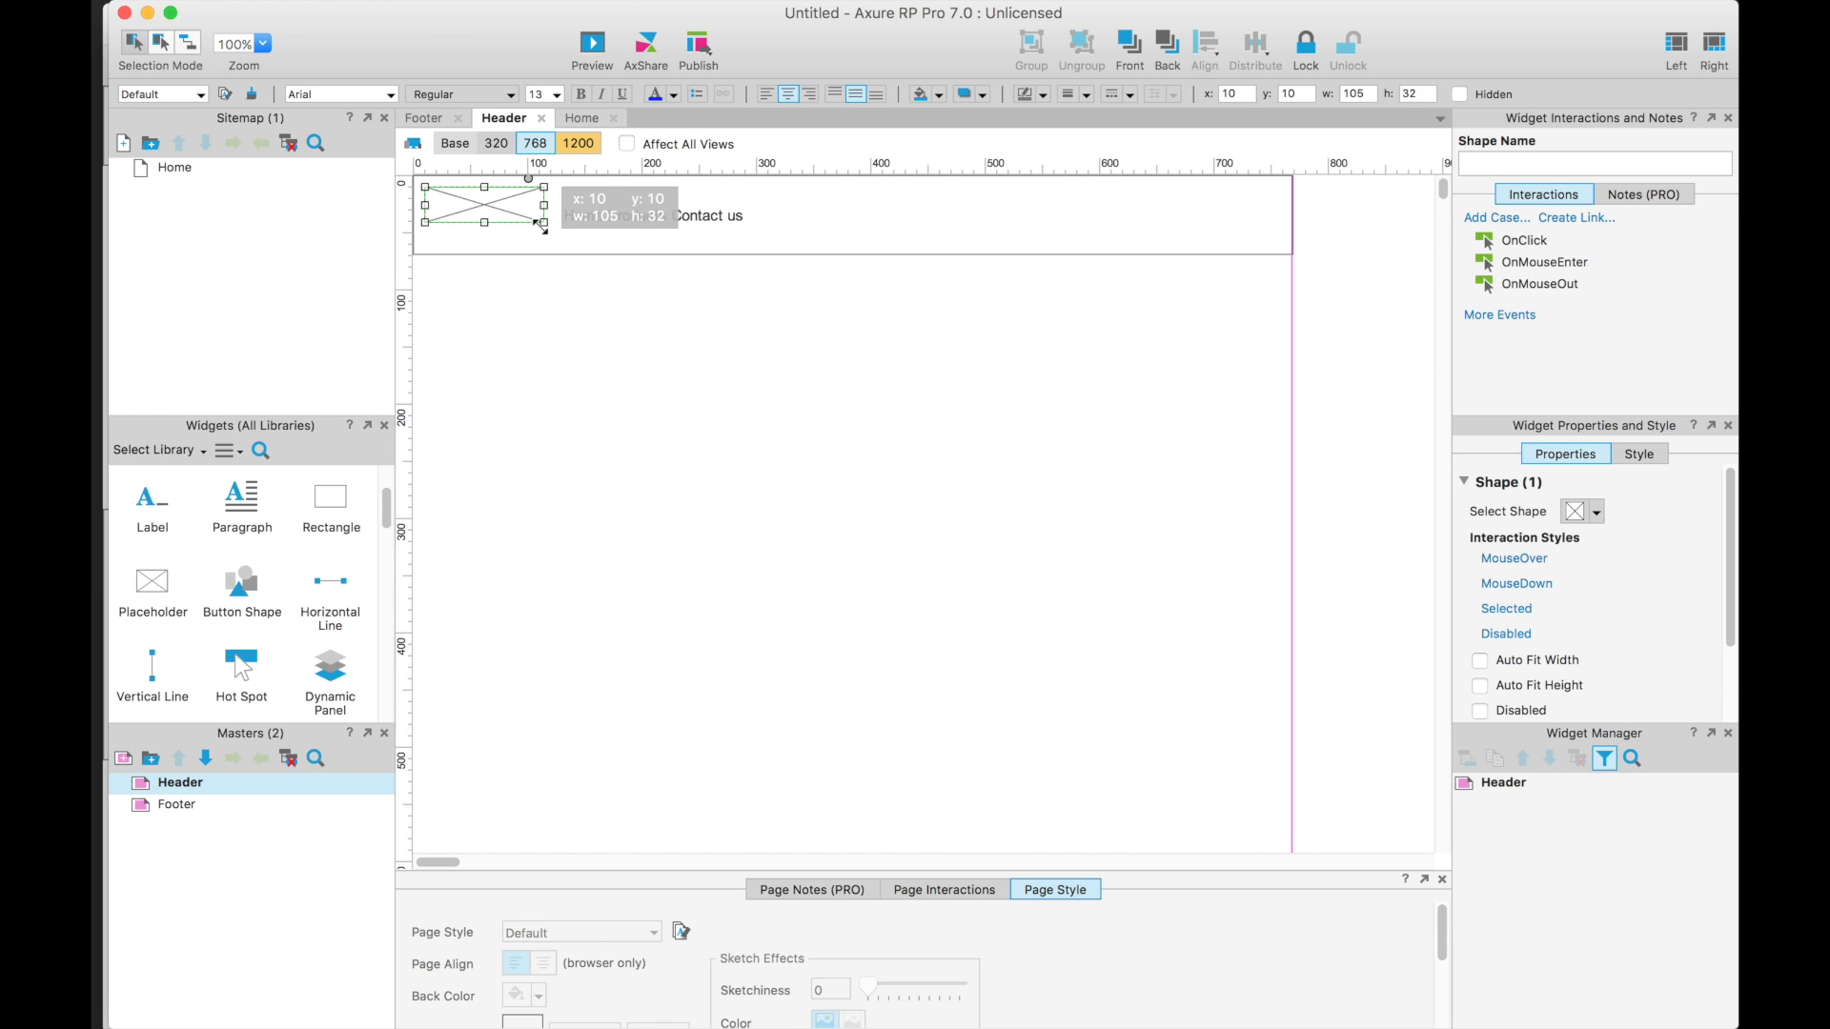
{"action": "left_click", "coordinate": [572, 144]}
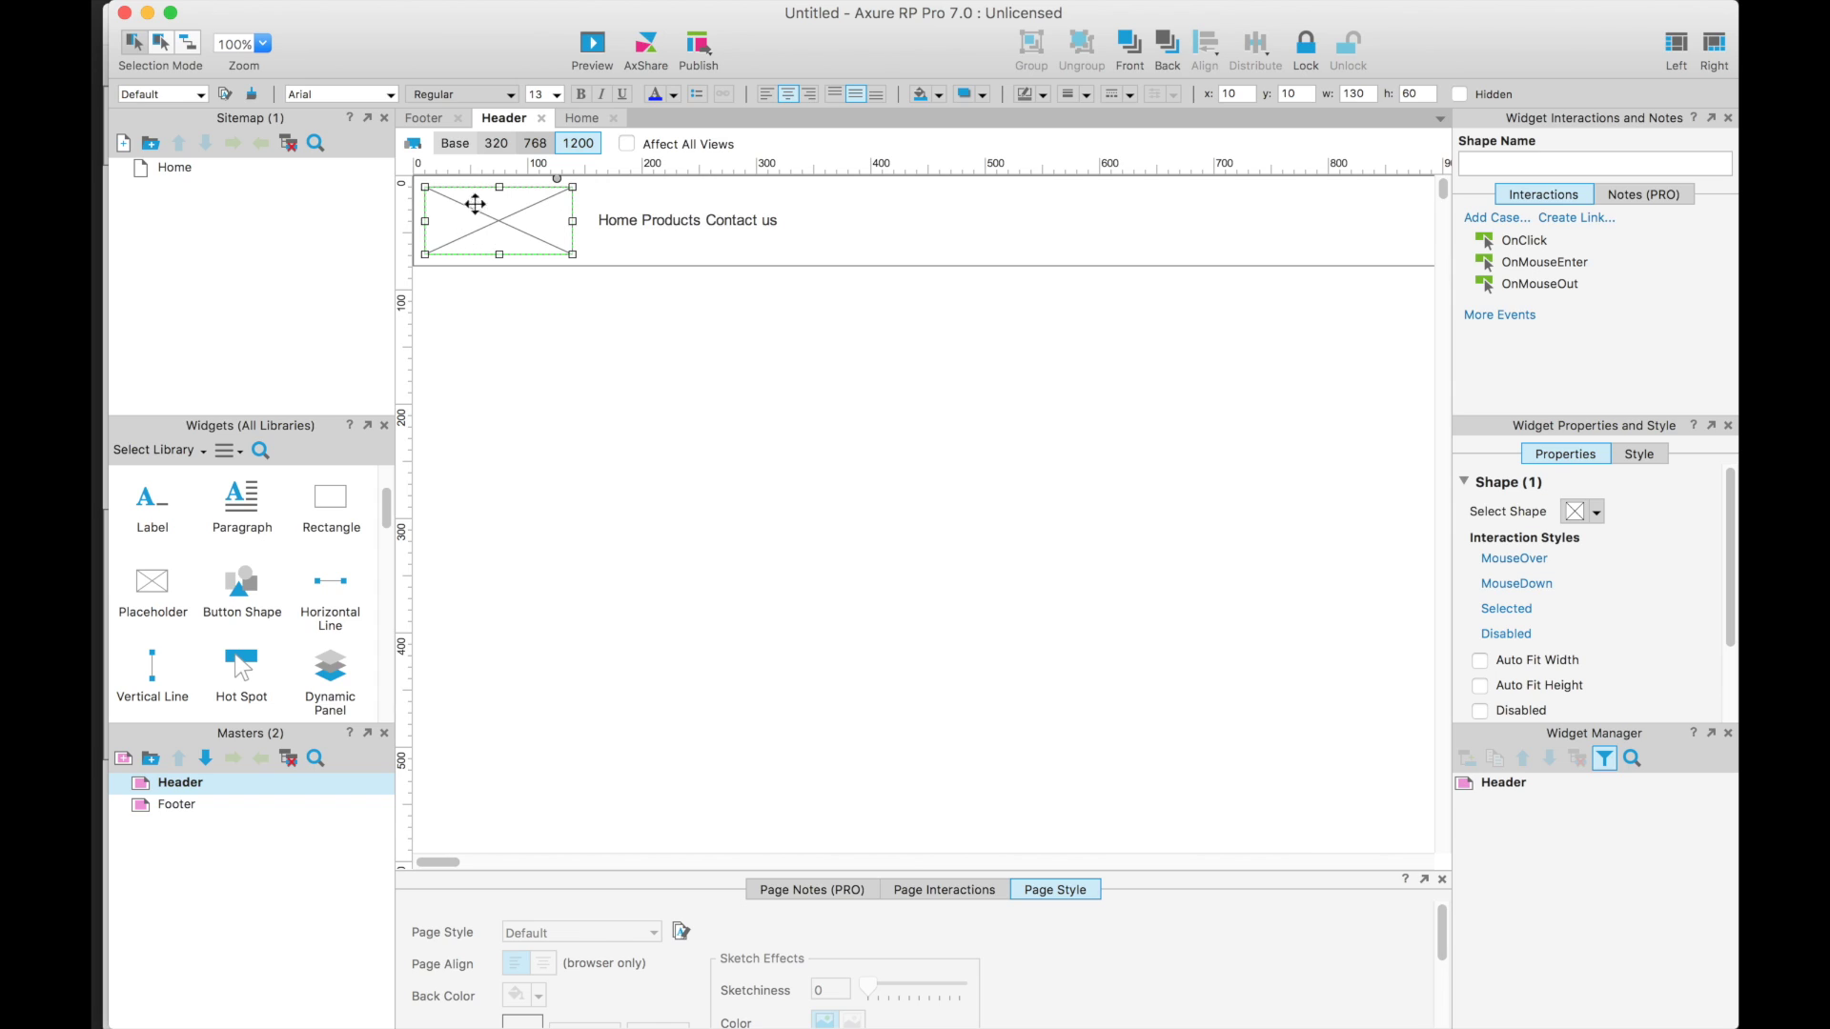
{"action": "left_click_drag", "start_coordinate": [571, 253], "coordinate": [573, 254]}
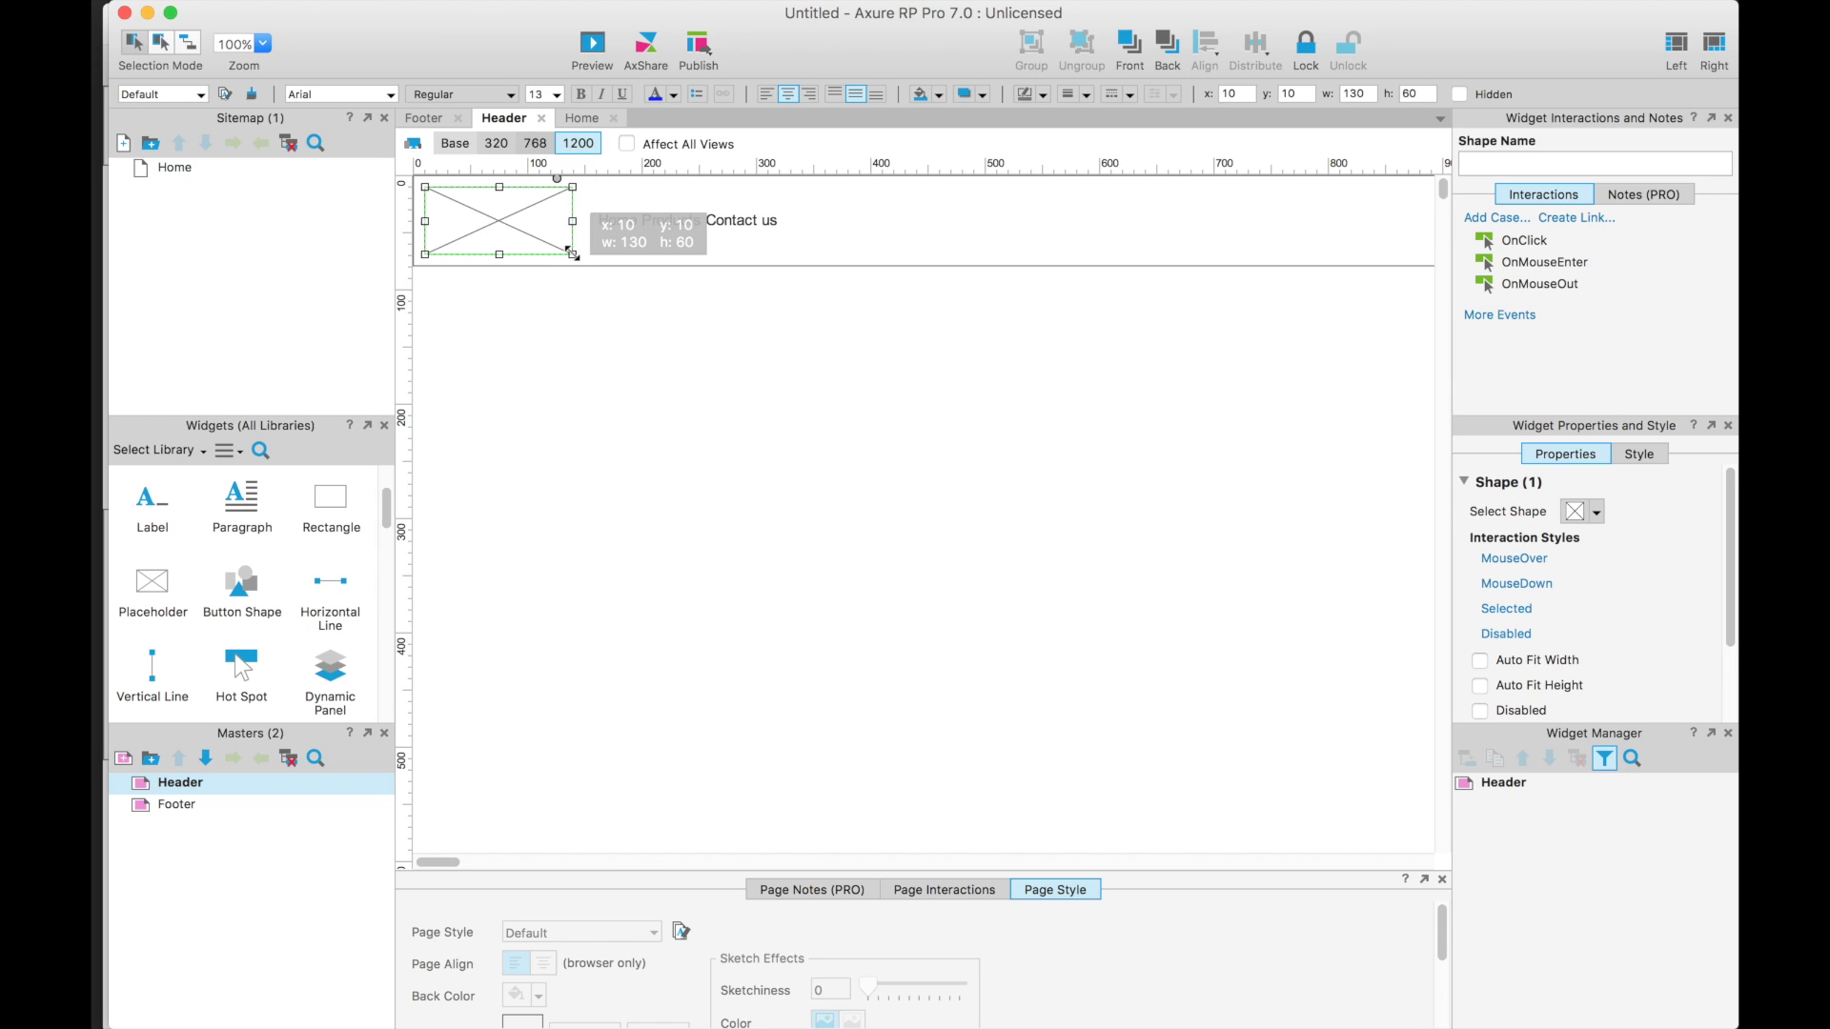
{"action": "left_click", "coordinate": [495, 144]}
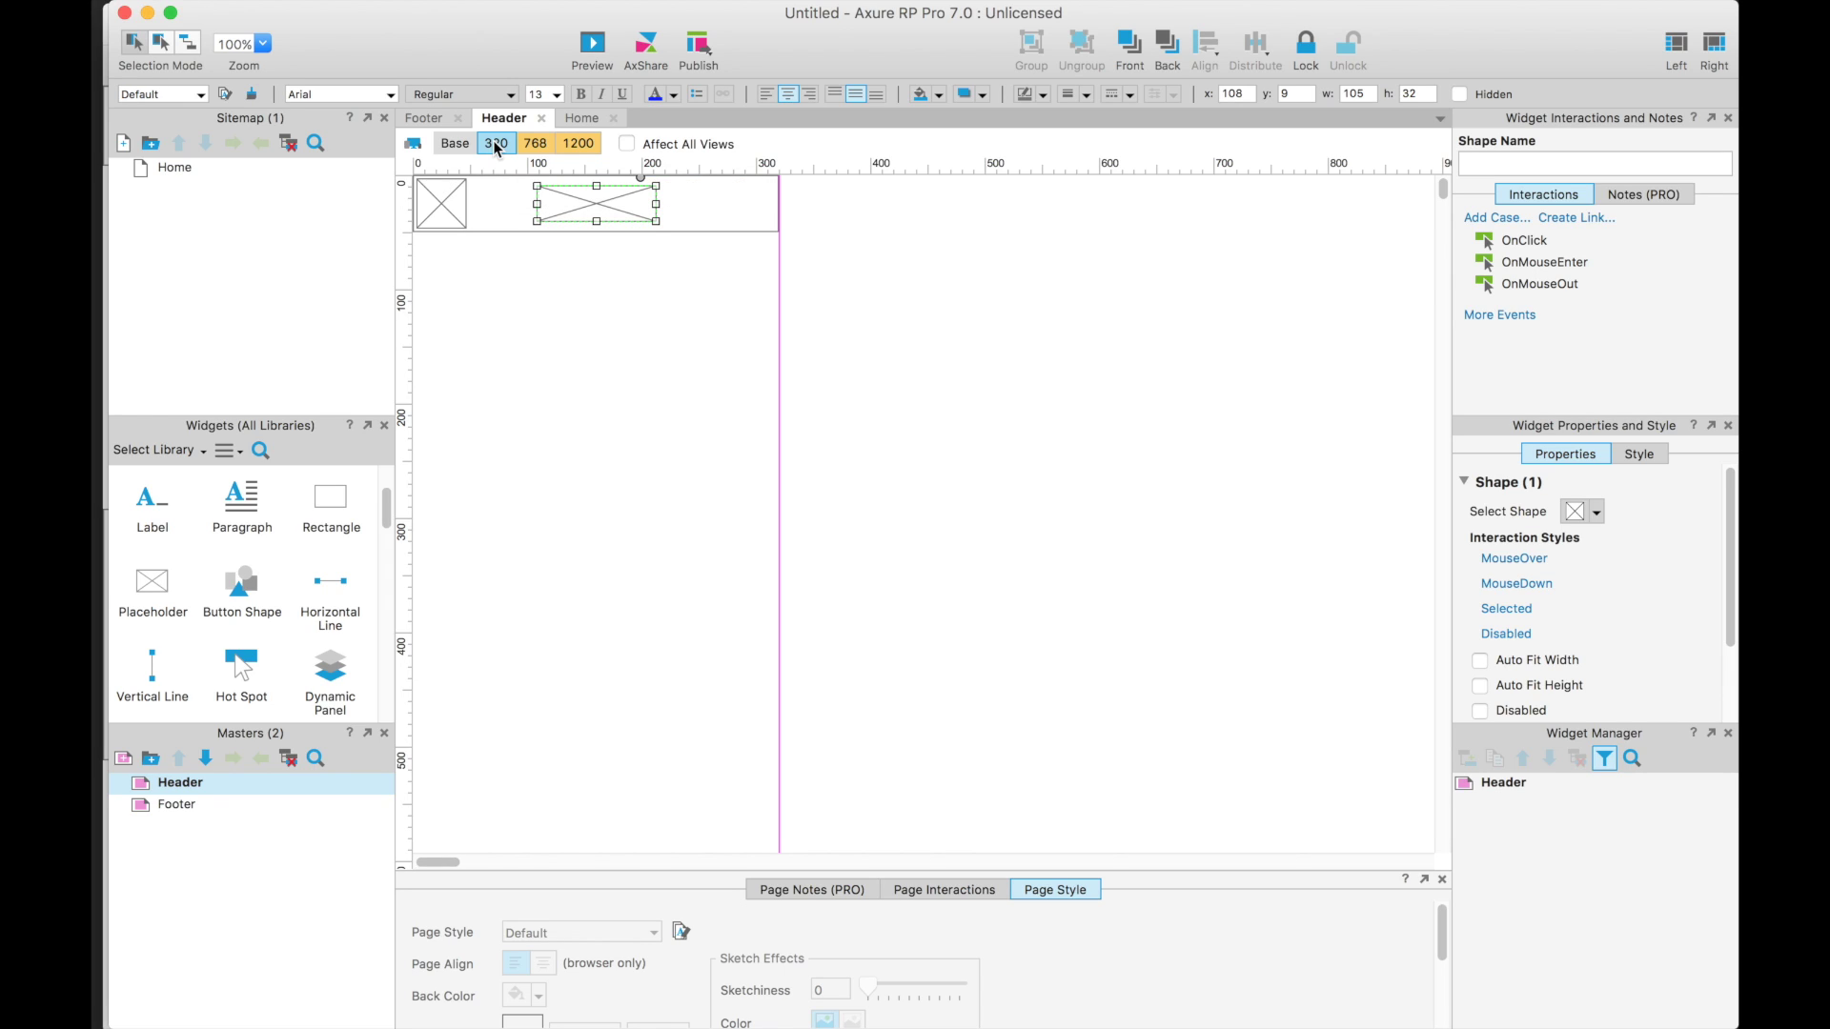
- Enlarge the logo placeholder in the 768 view so it nearly fills the header's height
{"action": "left_click", "coordinate": [536, 144]}
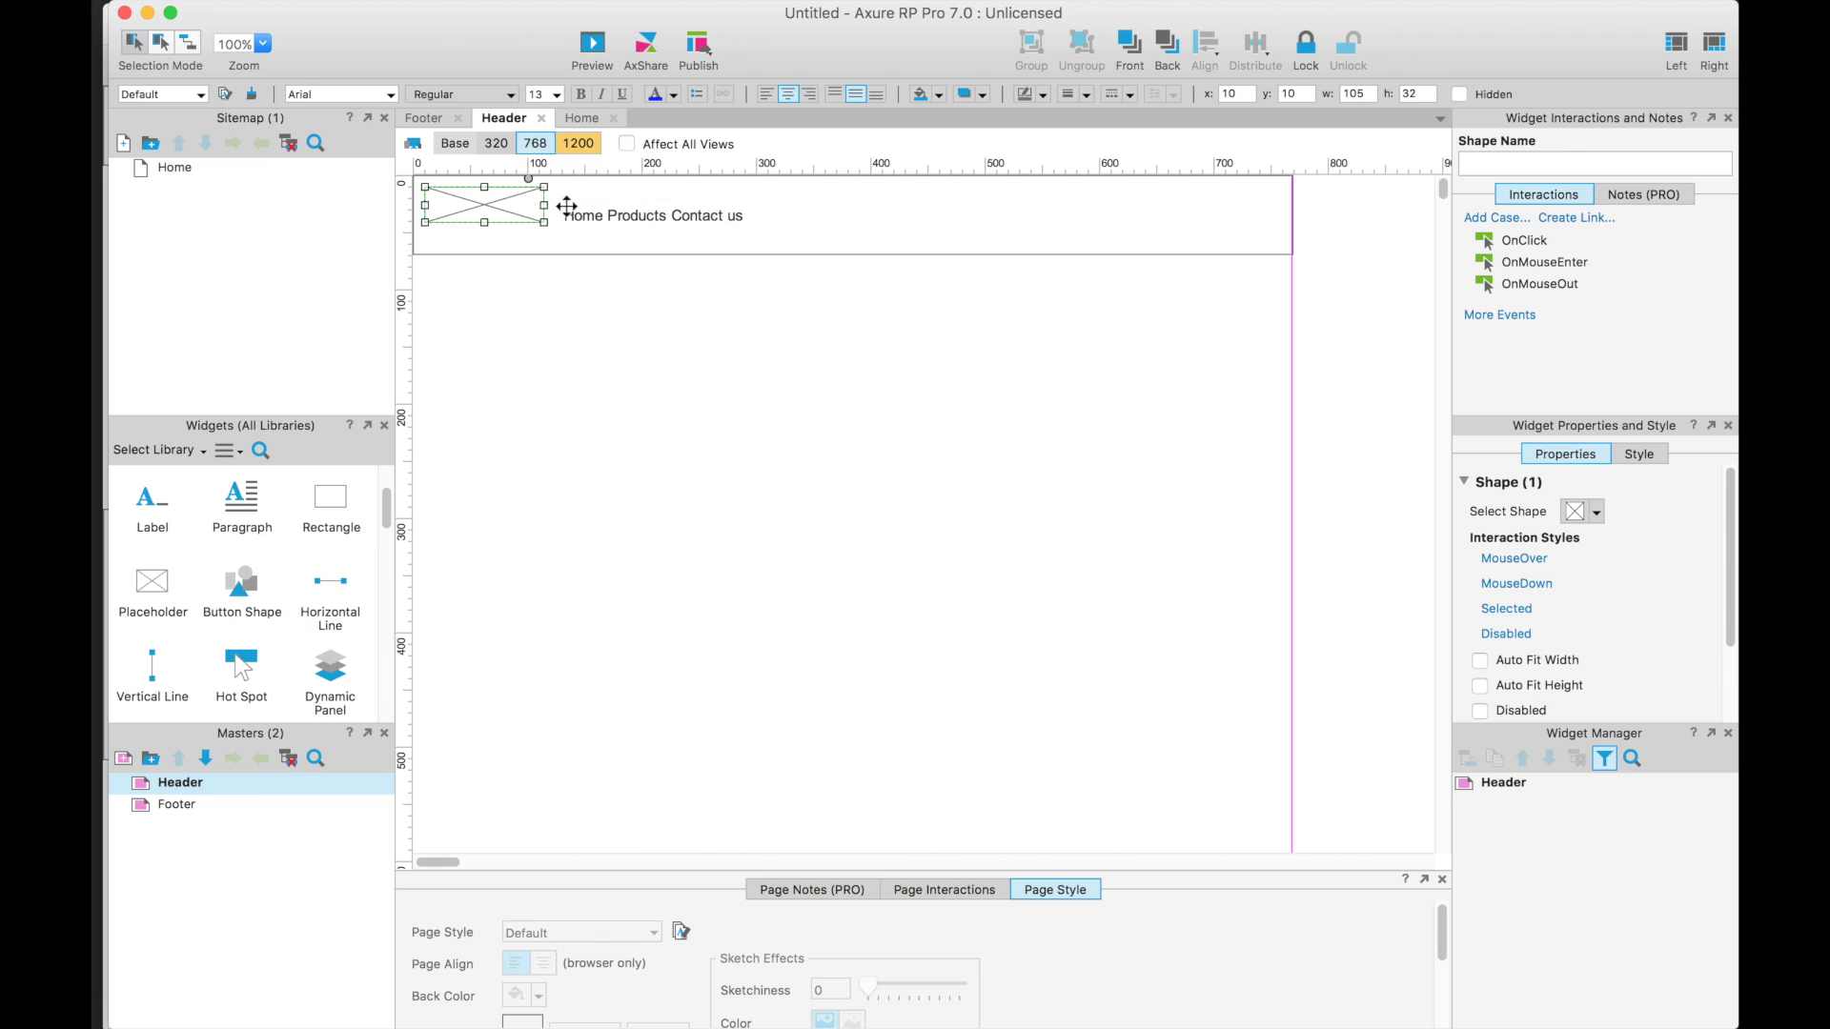
{"action": "left_click_drag", "start_coordinate": [544, 222], "coordinate": [551, 243]}
{"action": "left_click", "coordinate": [598, 387]}
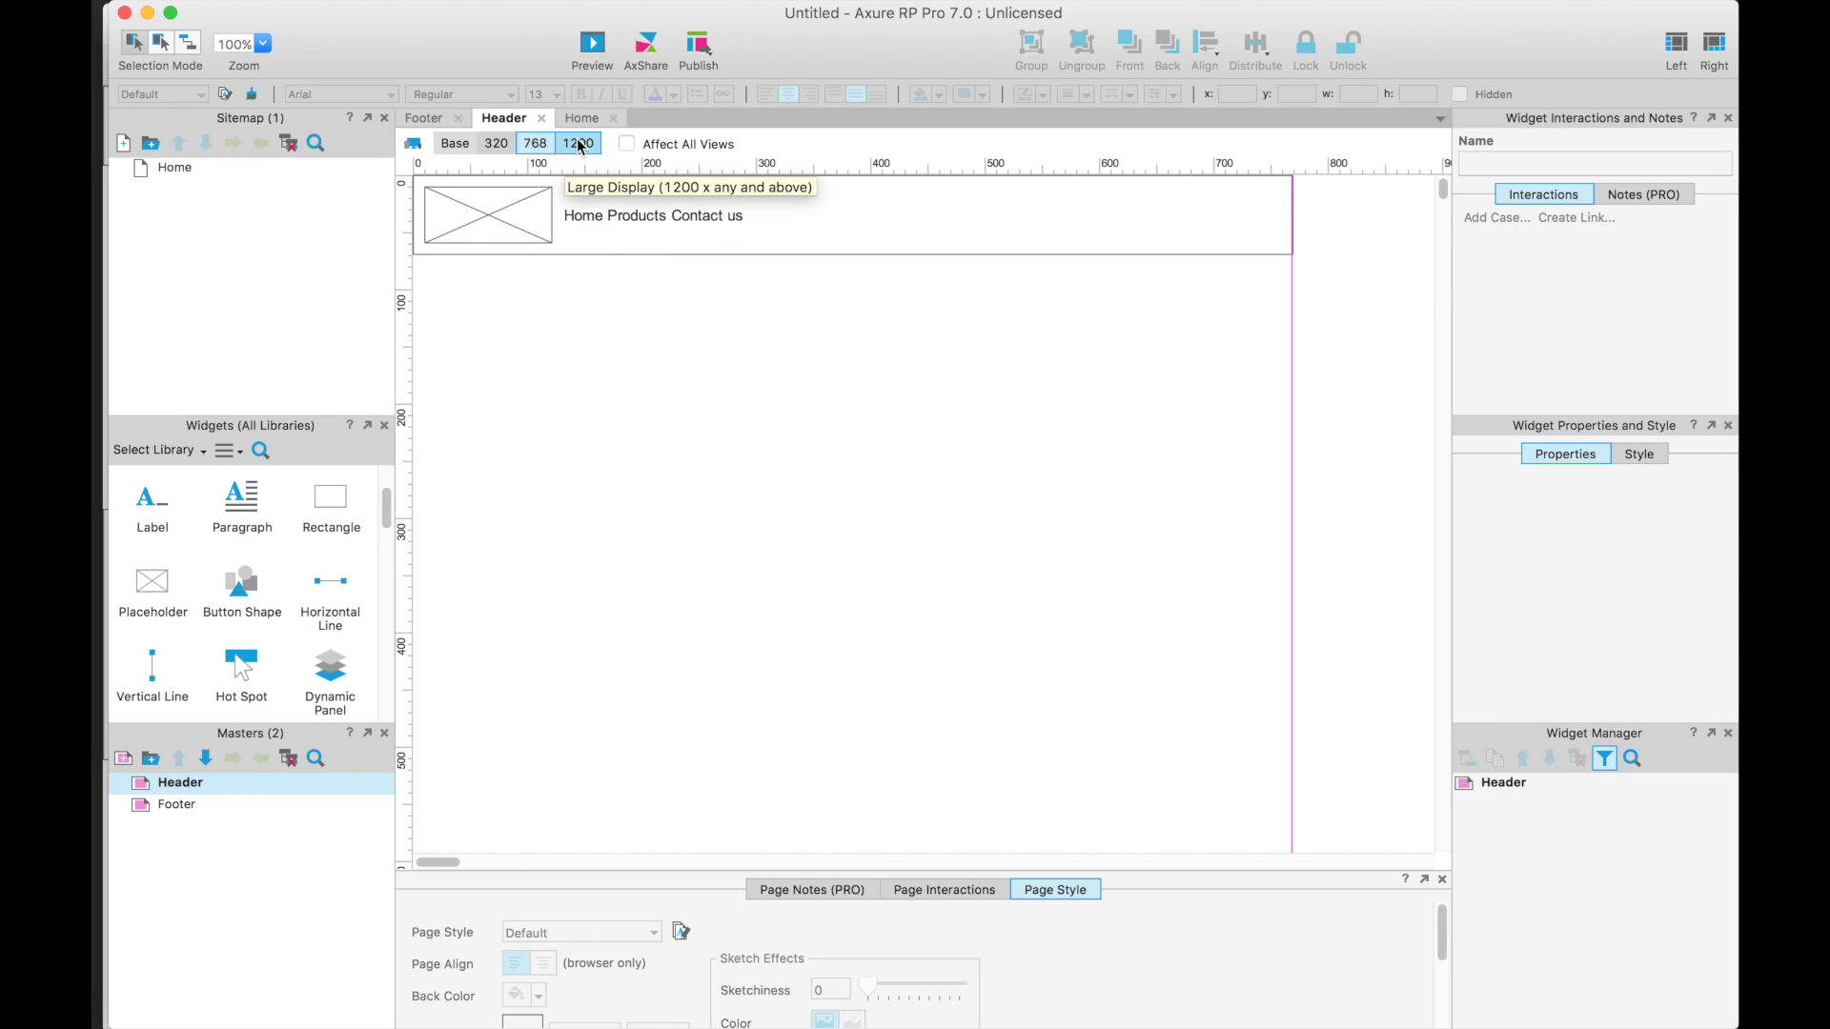
- Check the Header's layout in the Base, 320, 768 and 1200 views
{"action": "left_click", "coordinate": [578, 143]}
{"action": "left_click", "coordinate": [454, 148]}
{"action": "left_click", "coordinate": [497, 143]}
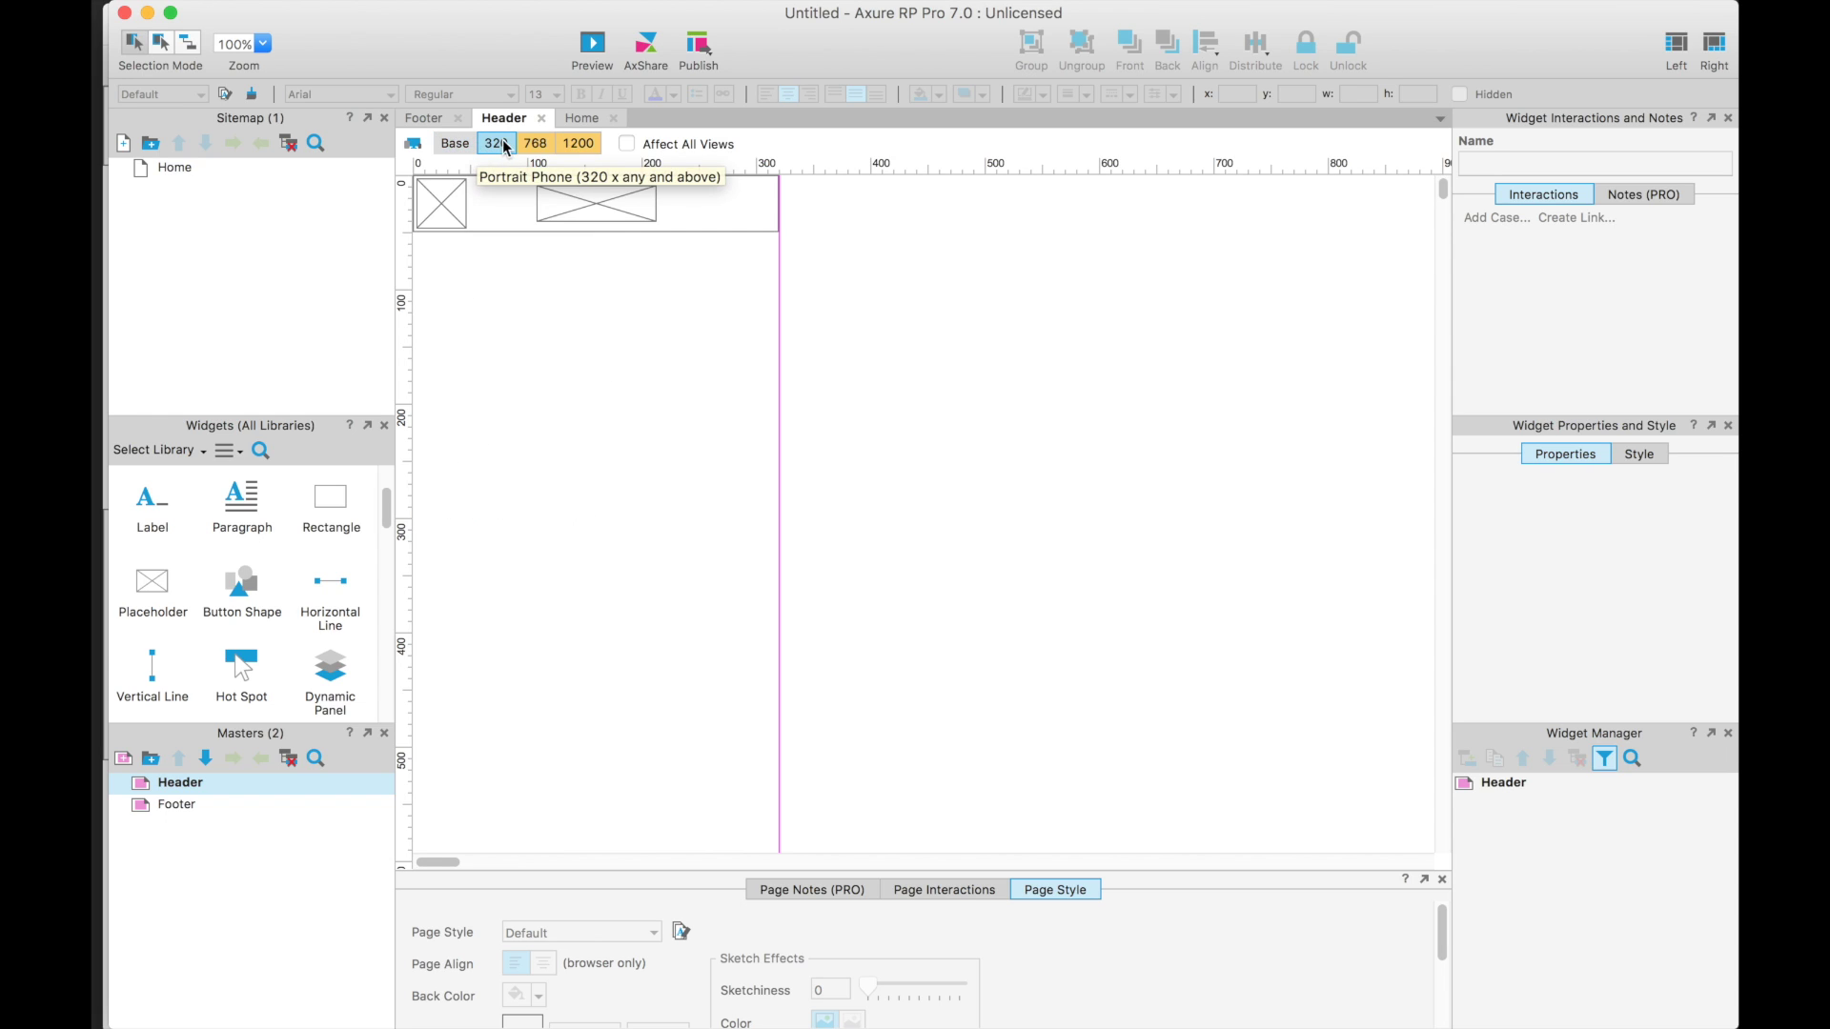
{"action": "left_click", "coordinate": [537, 144]}
{"action": "left_click", "coordinate": [578, 143]}
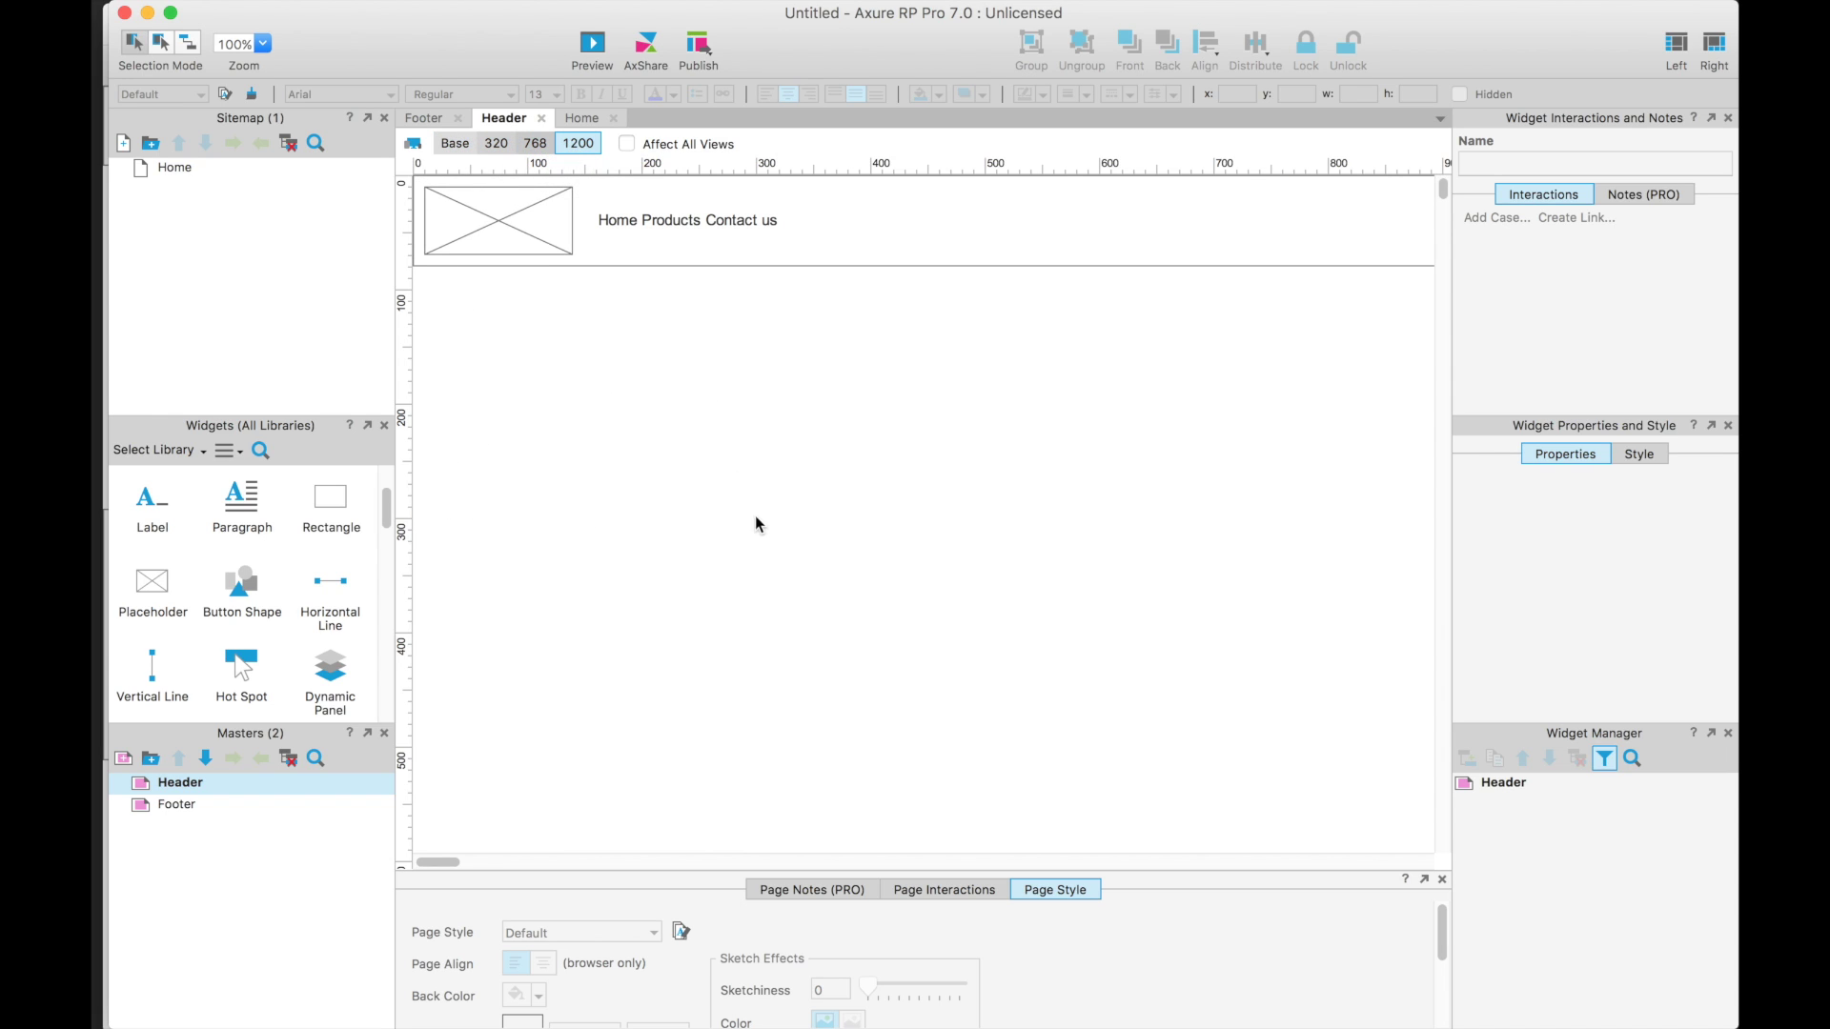
- Preview the prototype in the browser and close the three older Home preview tabs
{"action": "key", "text": "super+period"}
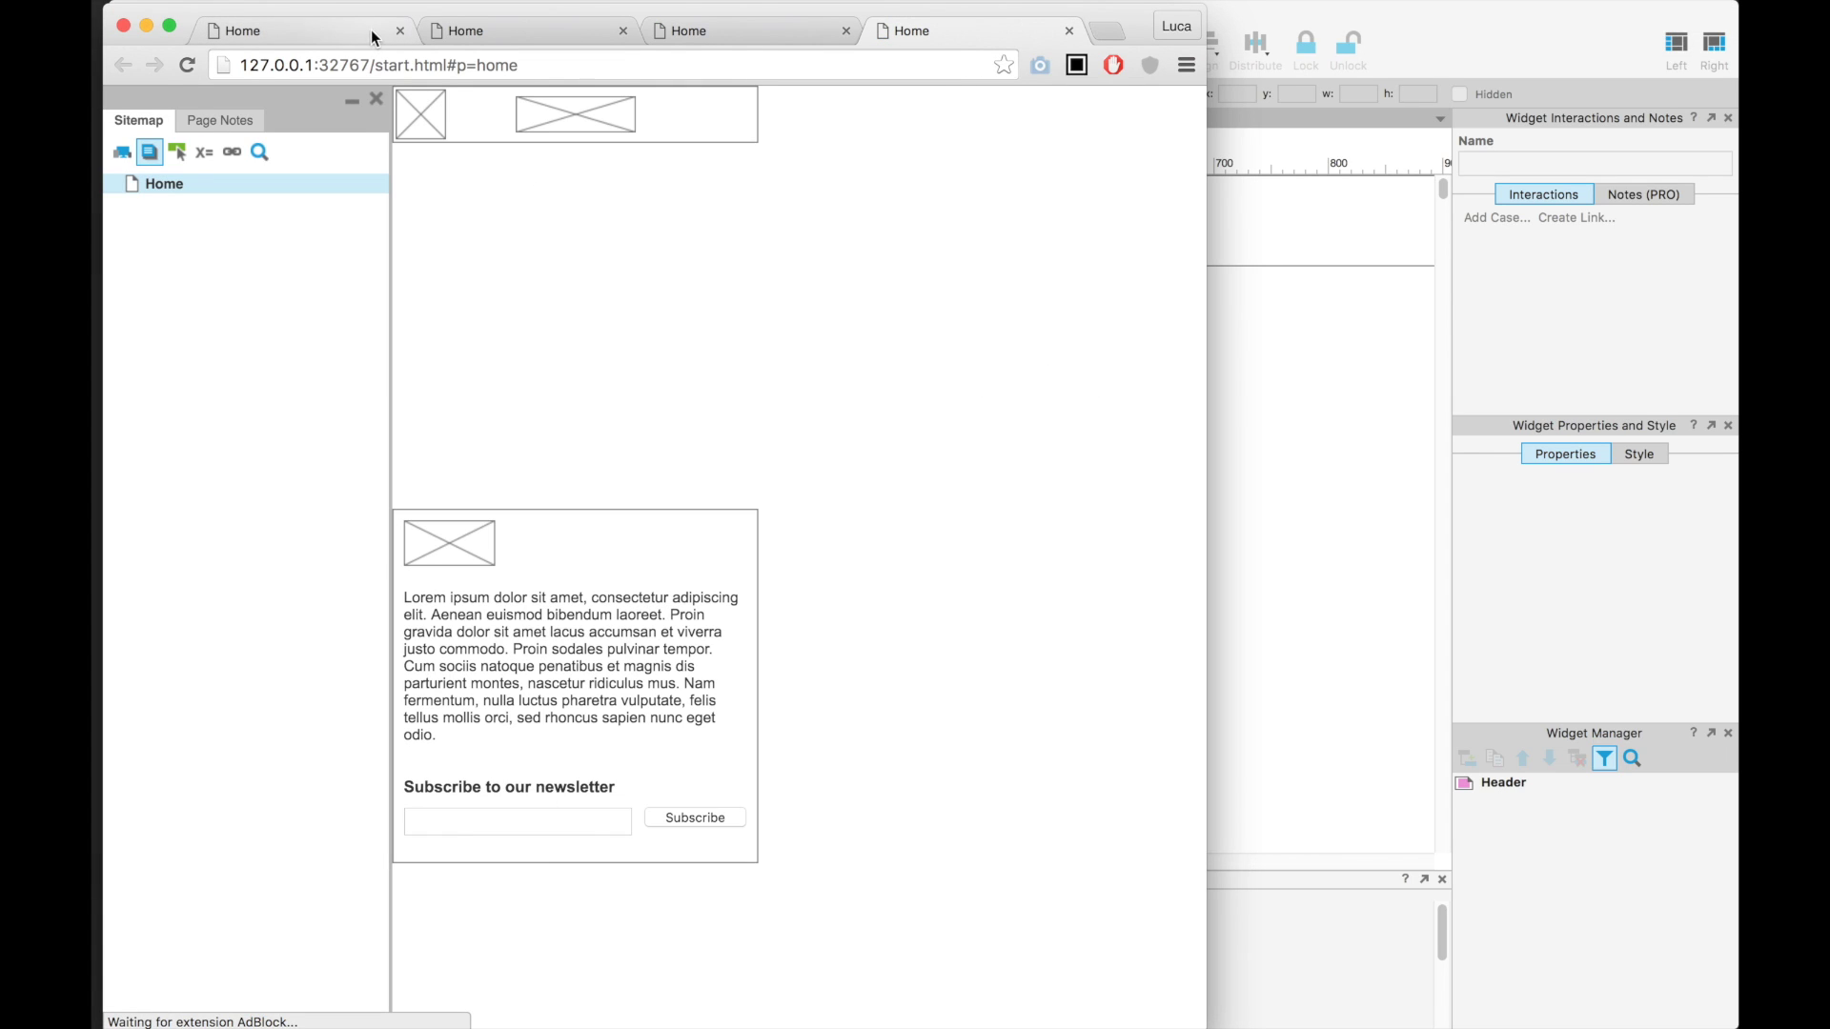
{"action": "left_click", "coordinate": [400, 31]}
{"action": "left_click", "coordinate": [401, 30]}
{"action": "left_click", "coordinate": [400, 30]}
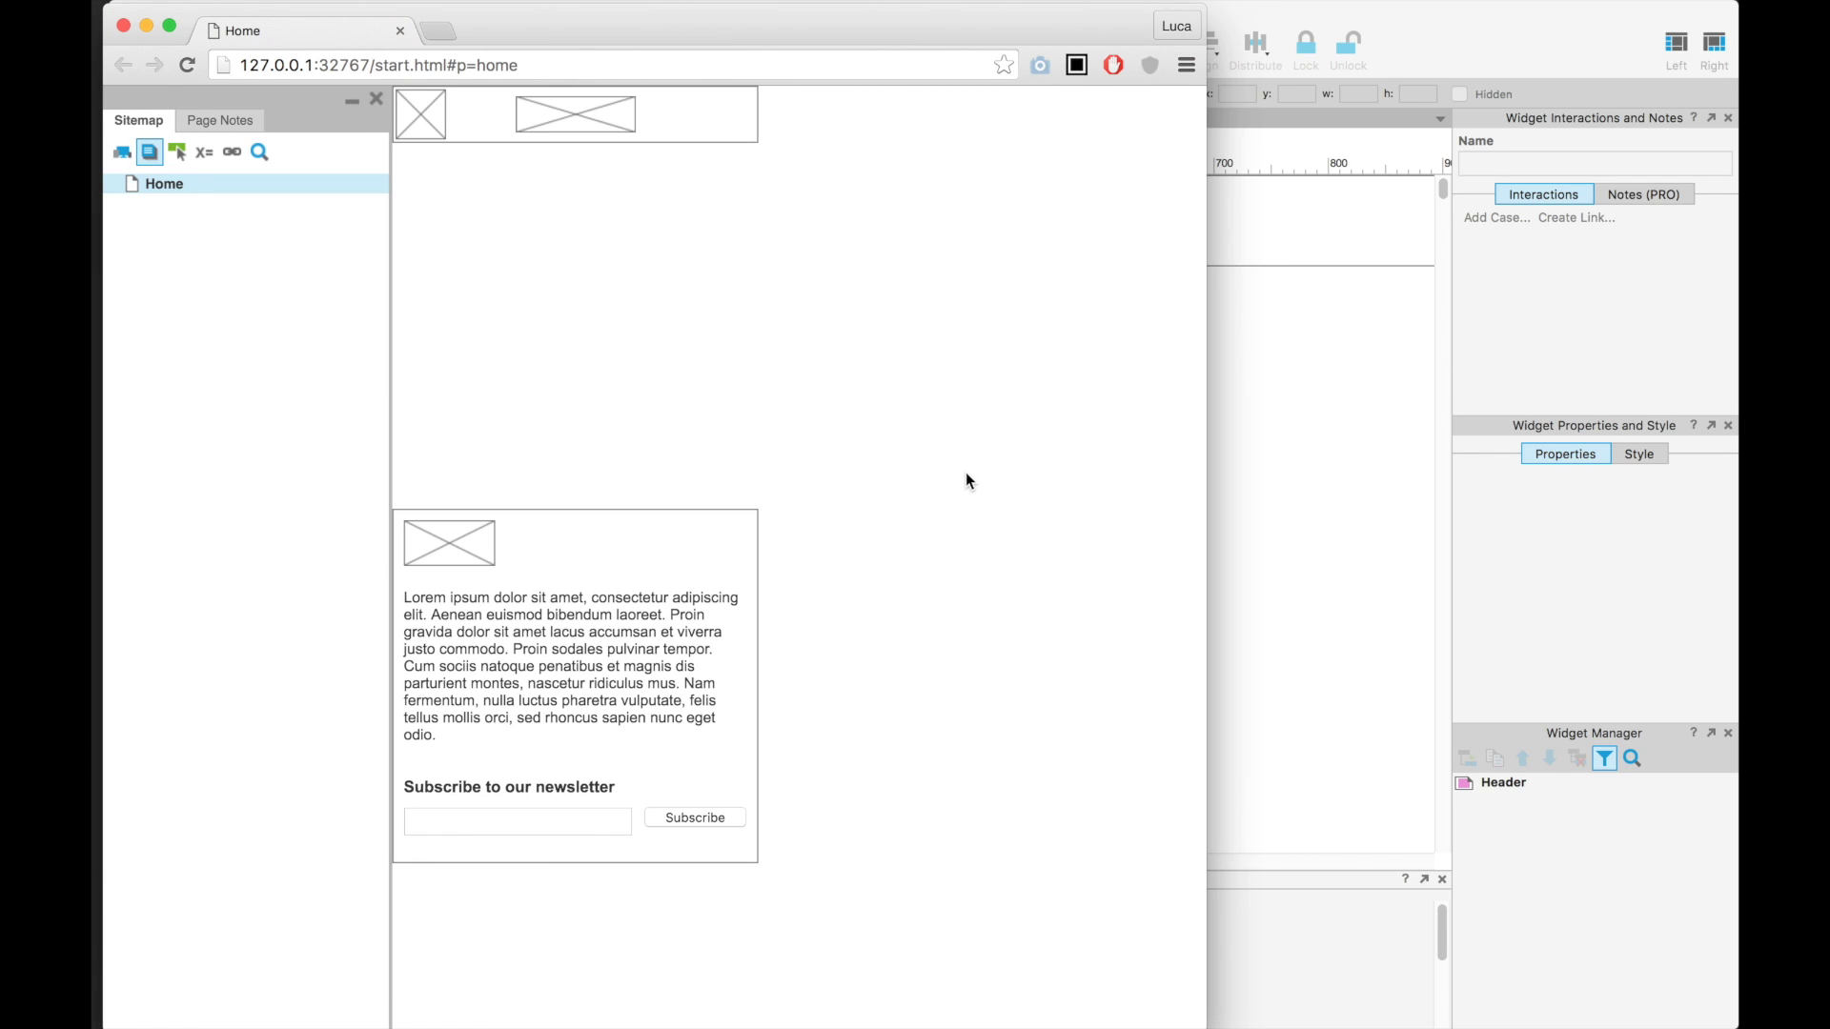
- Widen the preview, hide its sitemap sidebar and narrow the window again to check how the header and footer adapt
{"action": "left_click_drag", "start_coordinate": [1205, 434], "coordinate": [1731, 420]}
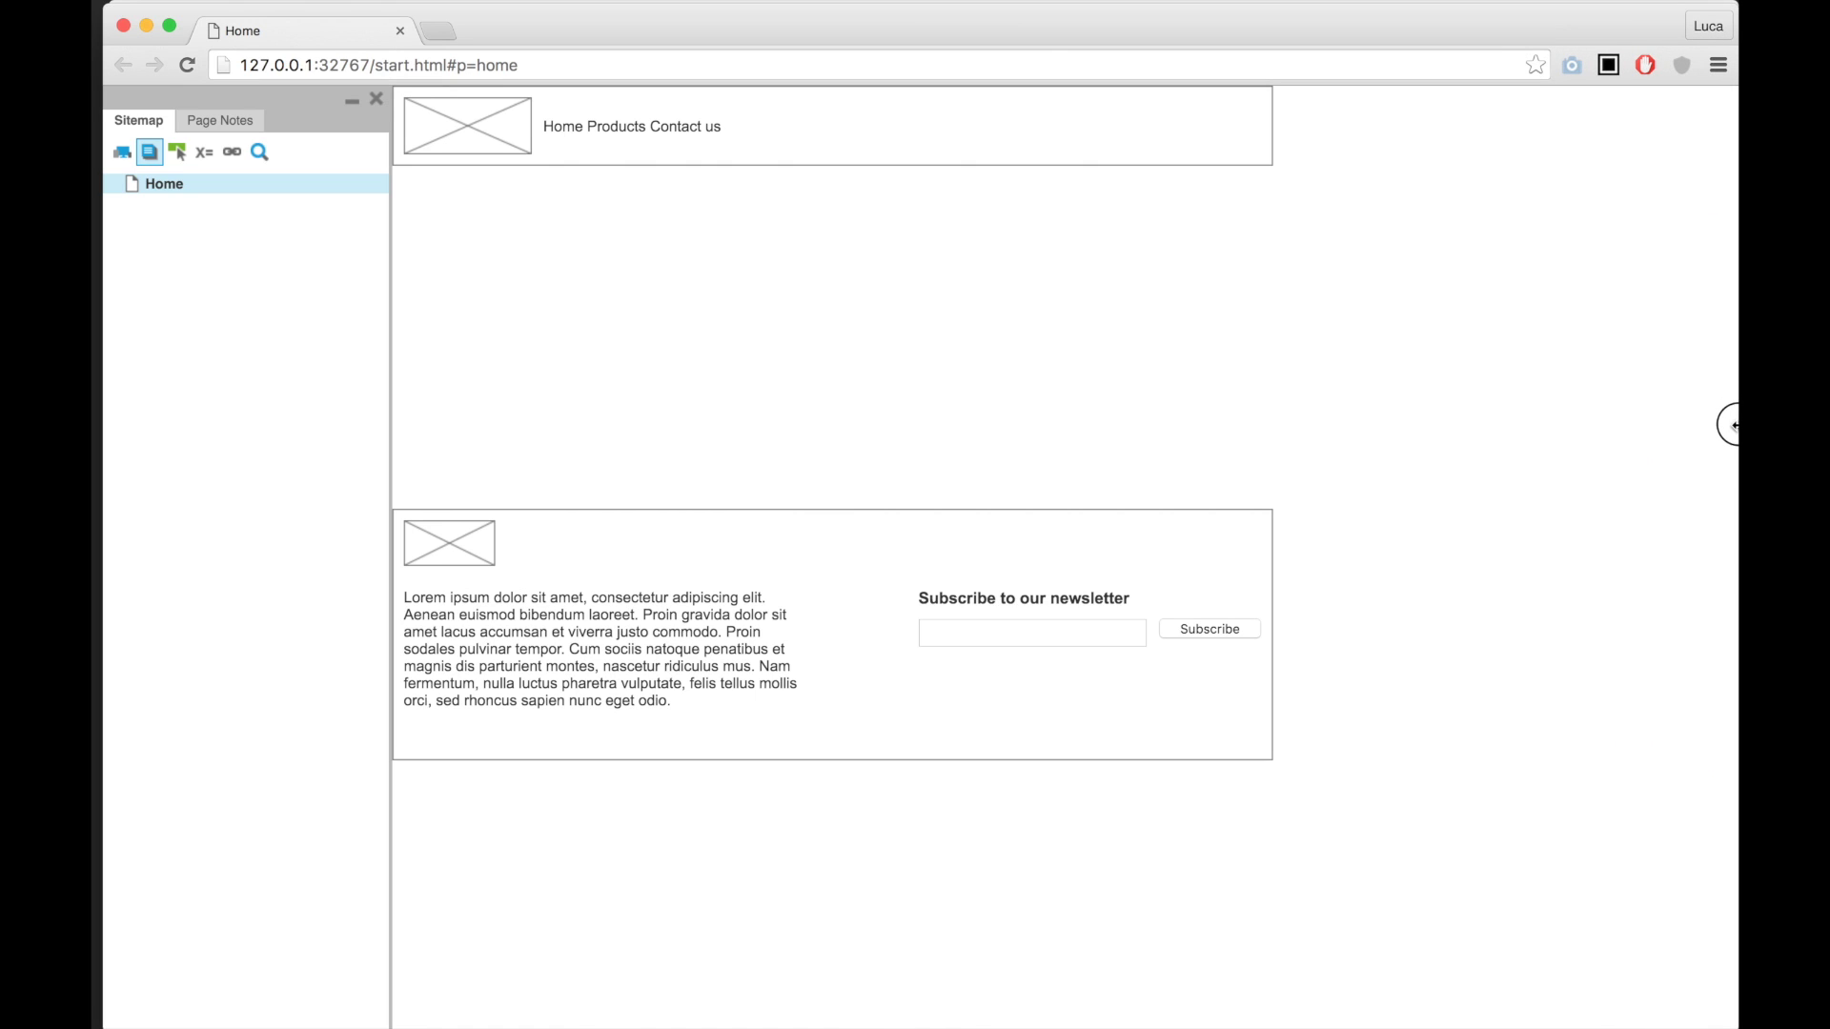
{"action": "left_click", "coordinate": [363, 102]}
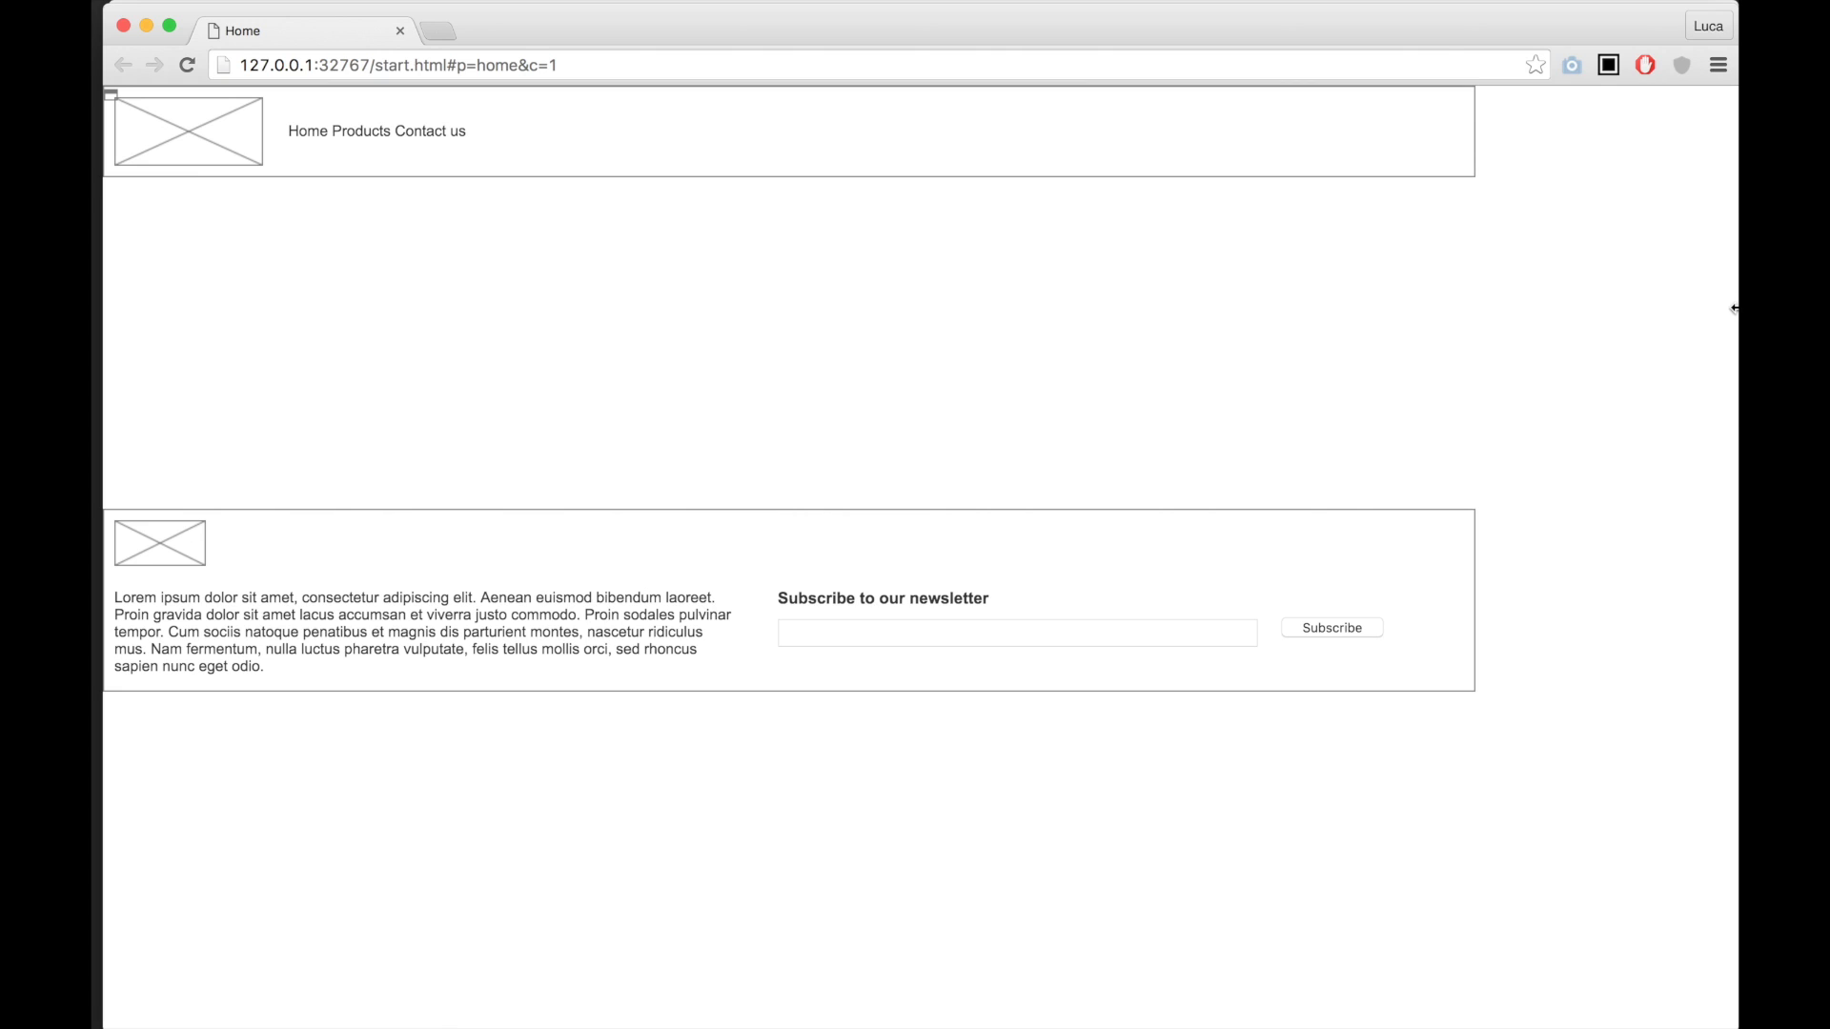
{"action": "left_click_drag", "start_coordinate": [1733, 306], "coordinate": [645, 436]}
- Return to Axure RP, open the Home page and examine its Base view layout
{"action": "left_click", "coordinate": [958, 546]}
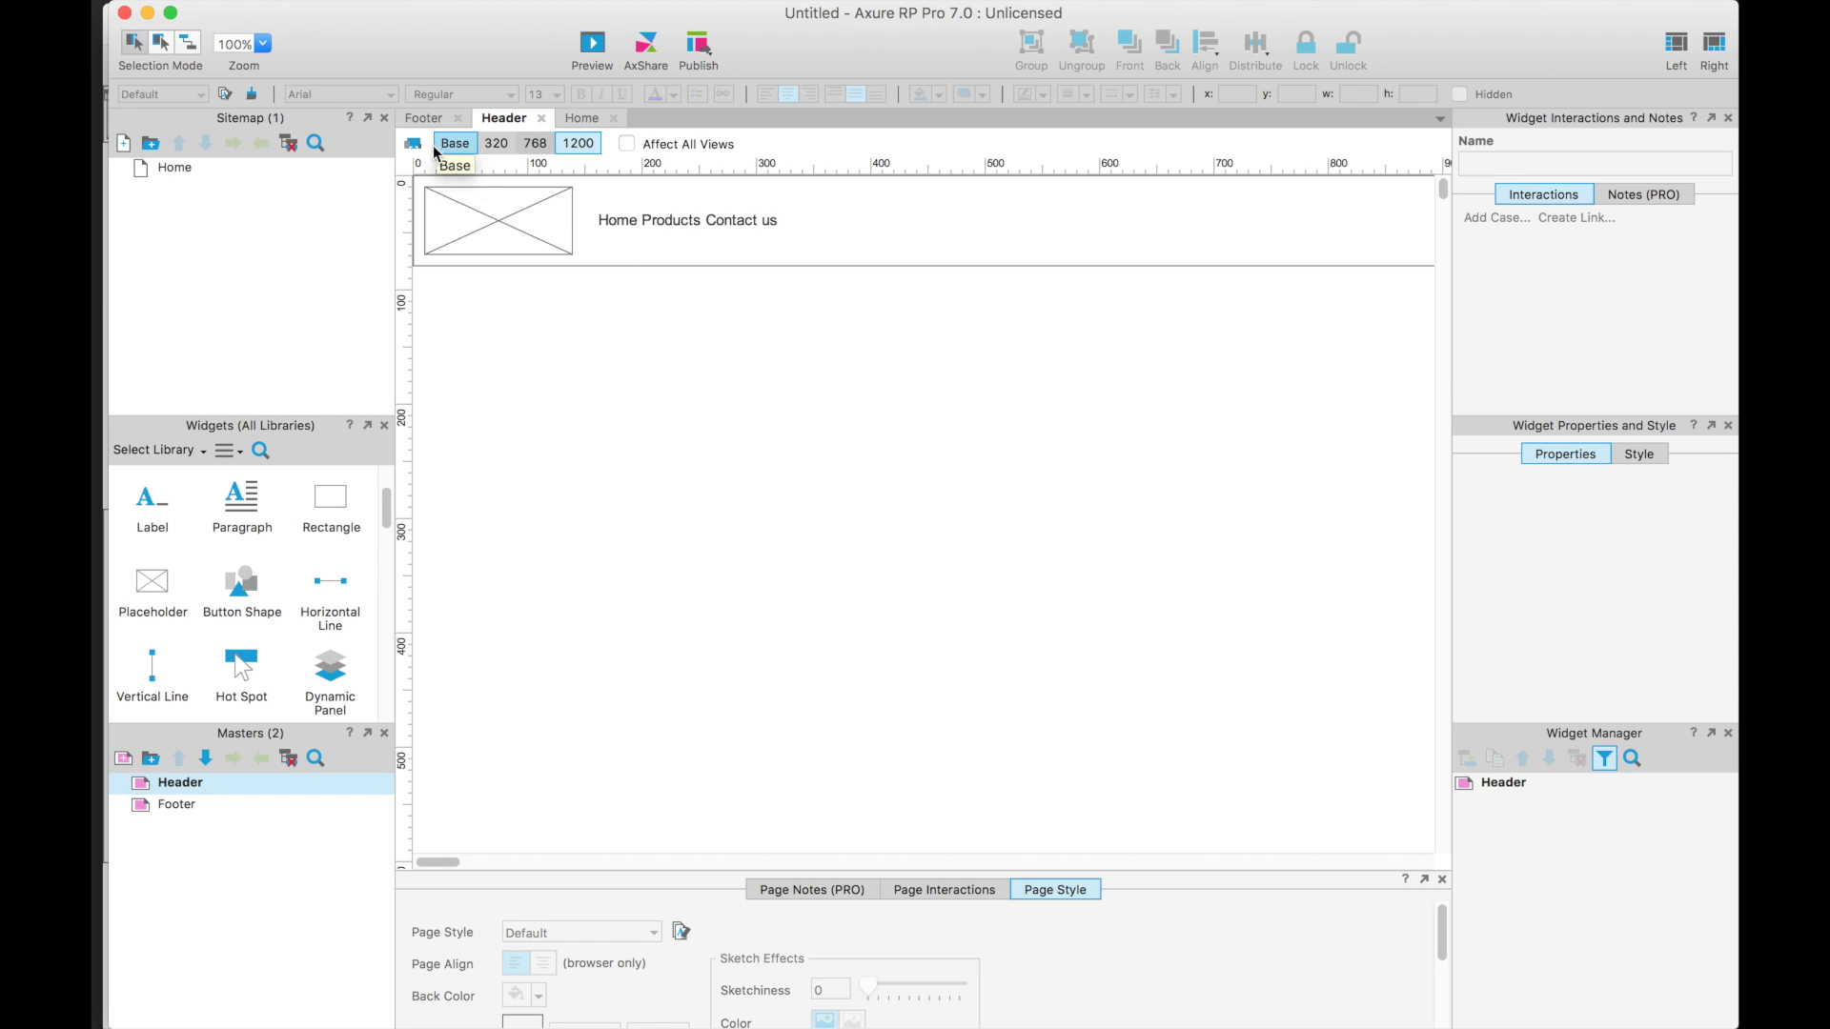
{"action": "double_click", "coordinate": [187, 163]}
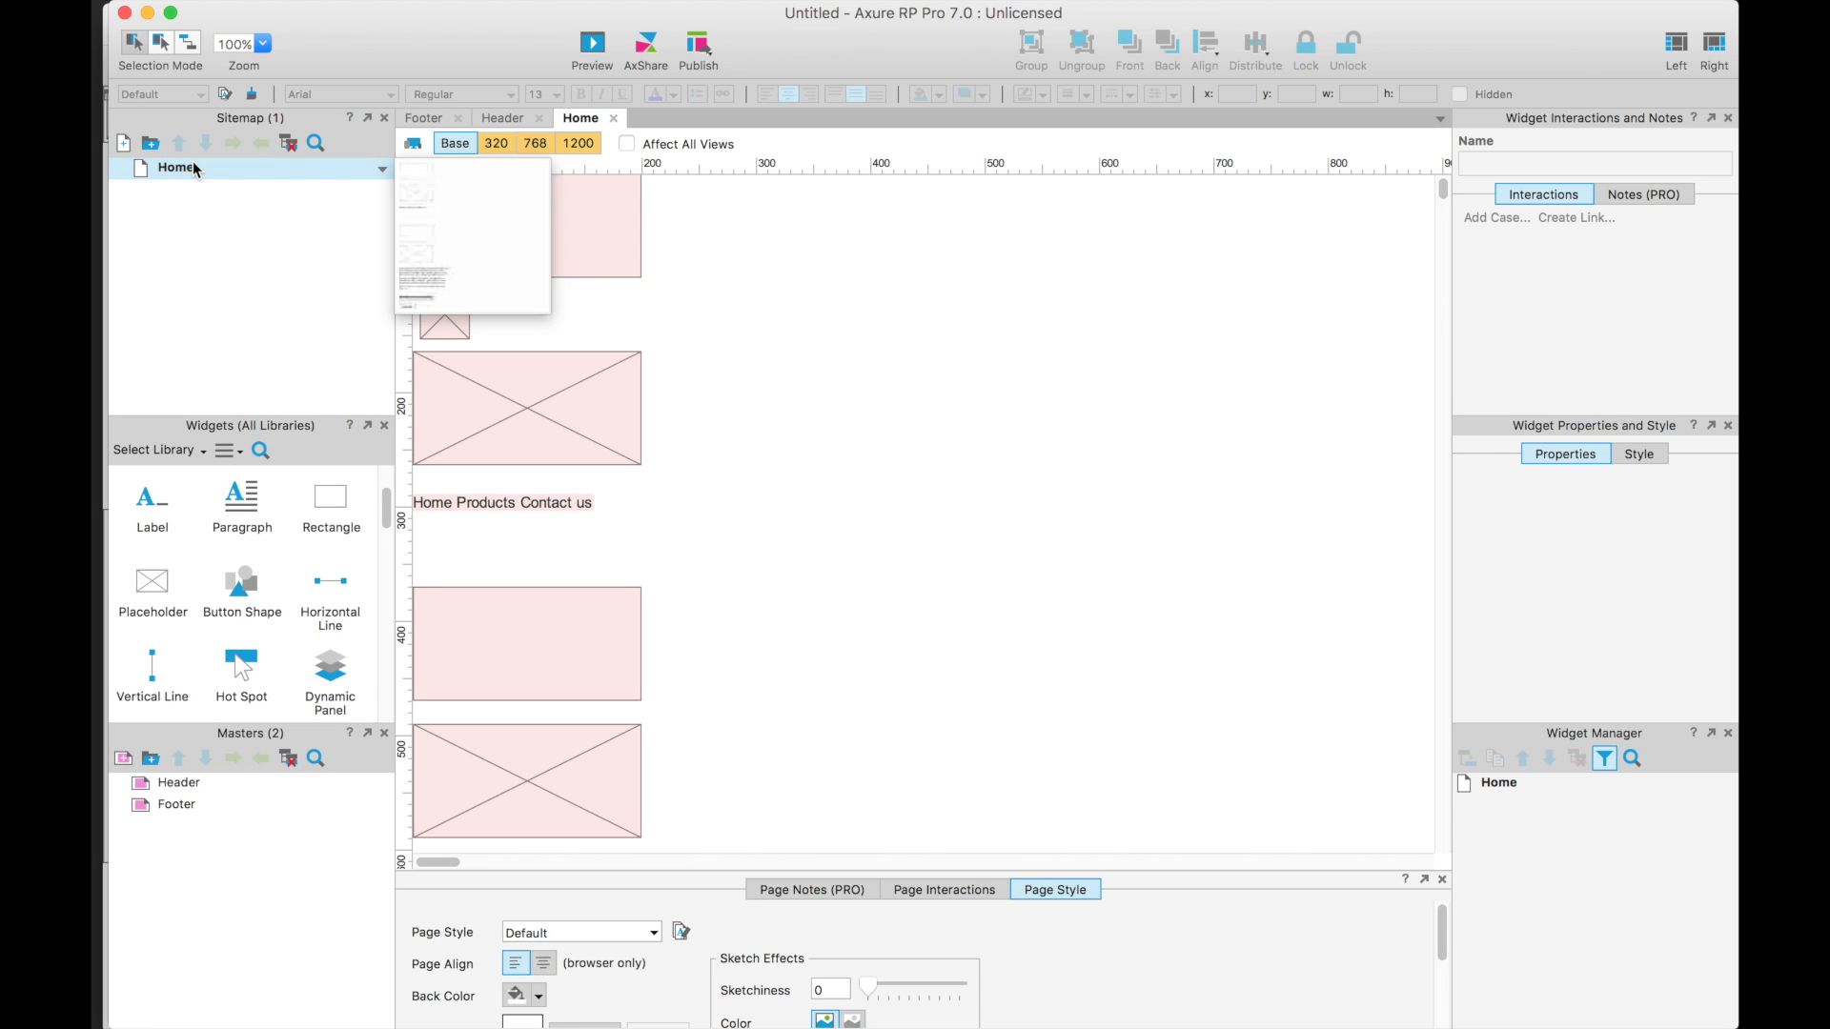
{"action": "scroll", "coordinate": [910, 391], "scroll_direction": "down", "scroll_amount": 10}
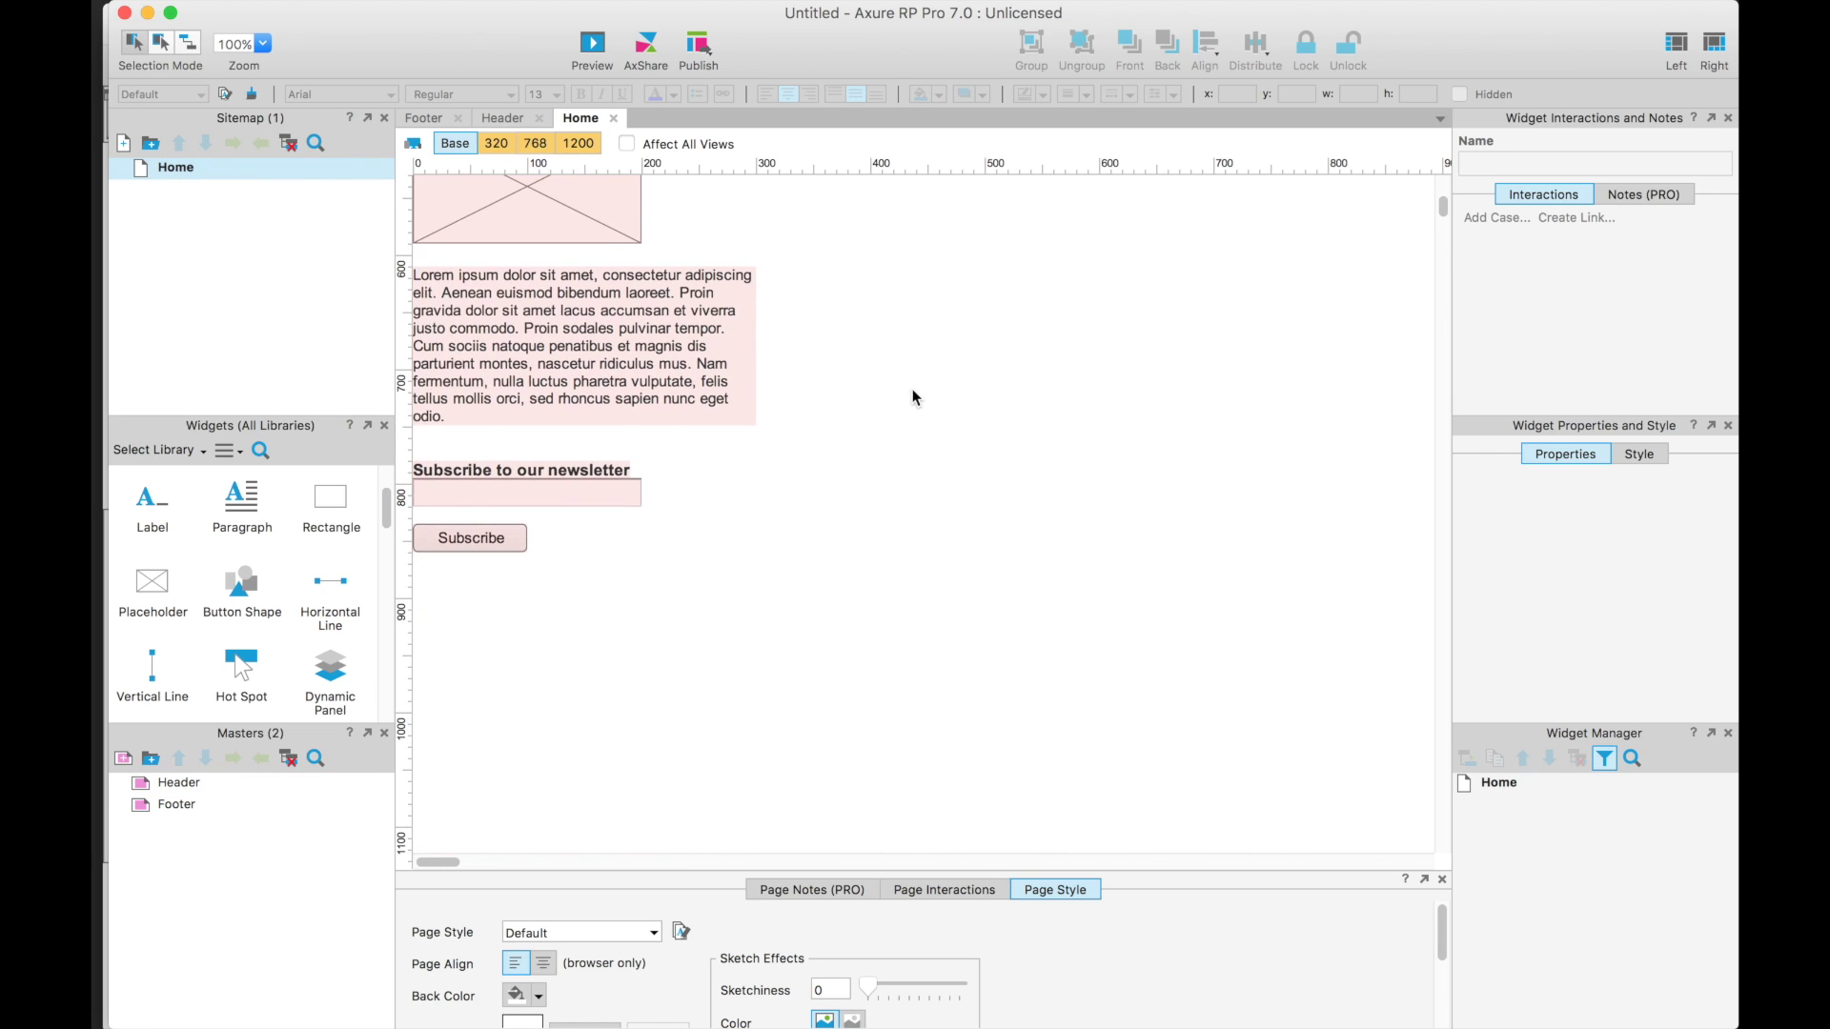
{"action": "scroll", "coordinate": [912, 389], "scroll_direction": "down", "scroll_amount": 6}
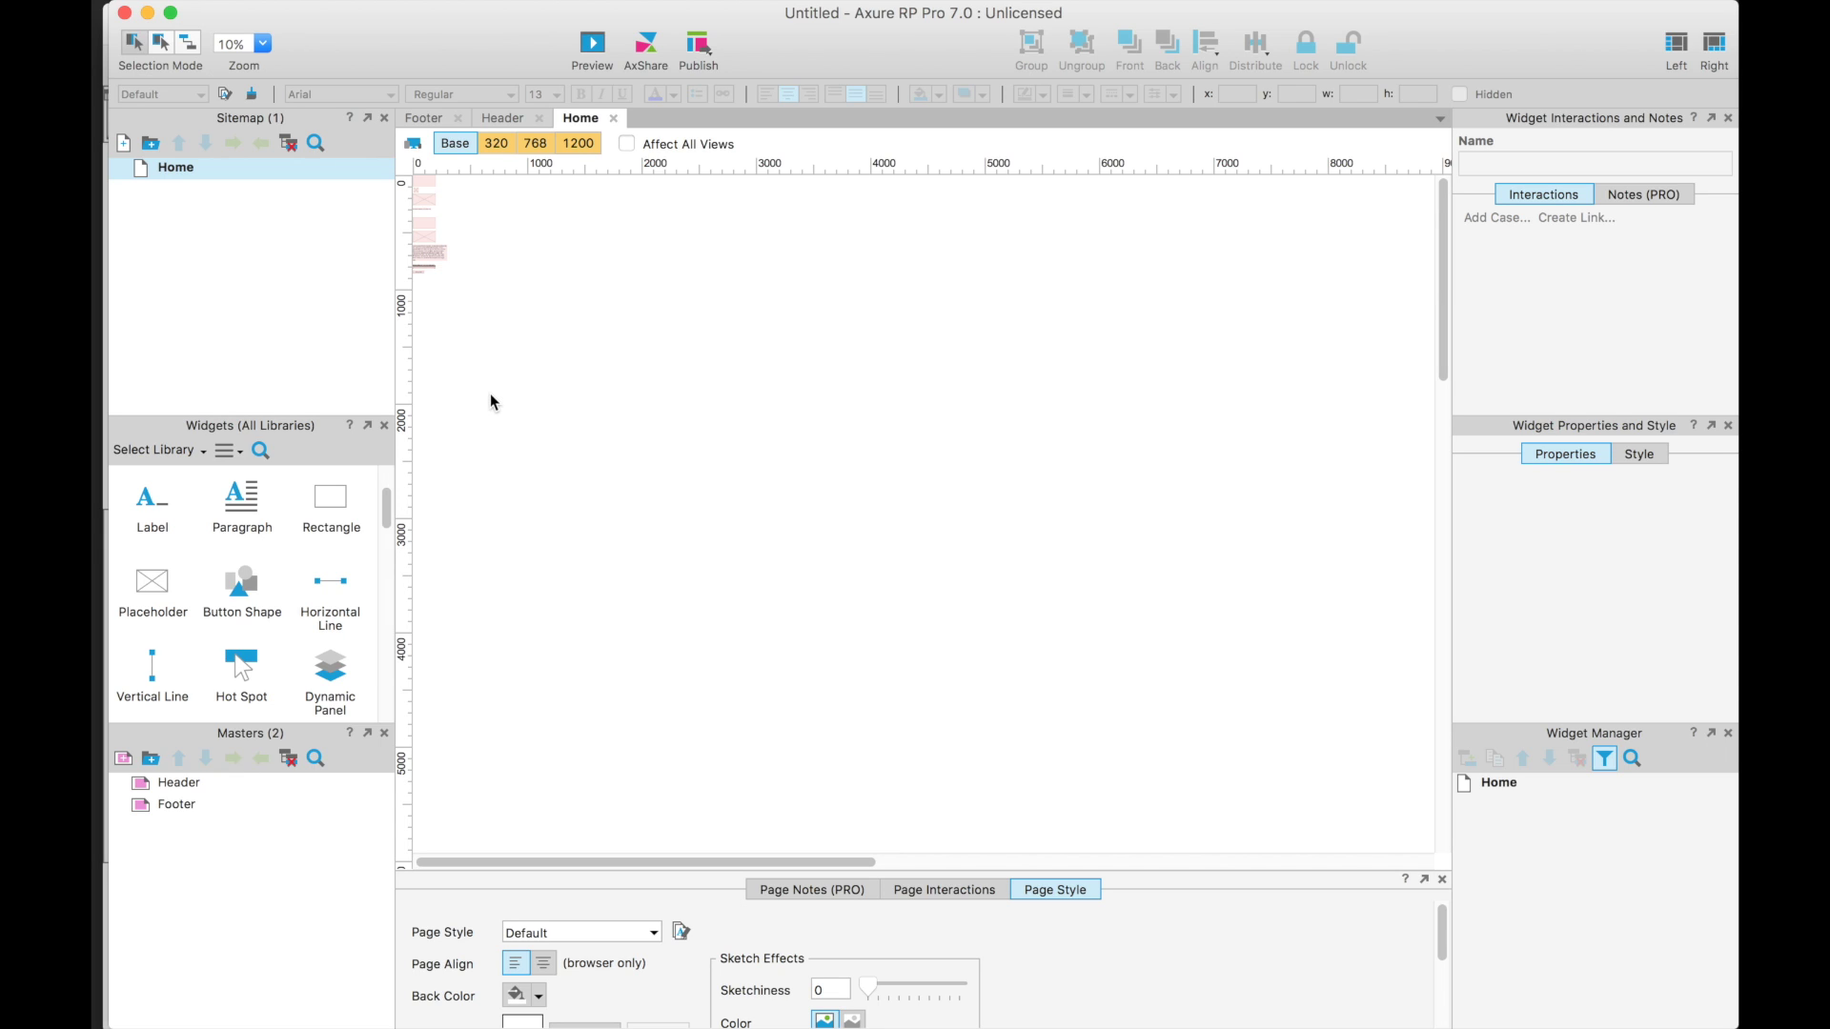
- Enlarge the Home page layout and add a second page to the sitemap, keeping its default name
{"action": "scroll", "coordinate": [490, 392], "scroll_direction": "up", "scroll_amount": 5}
{"action": "scroll", "coordinate": [490, 393], "scroll_direction": "up", "scroll_amount": 10}
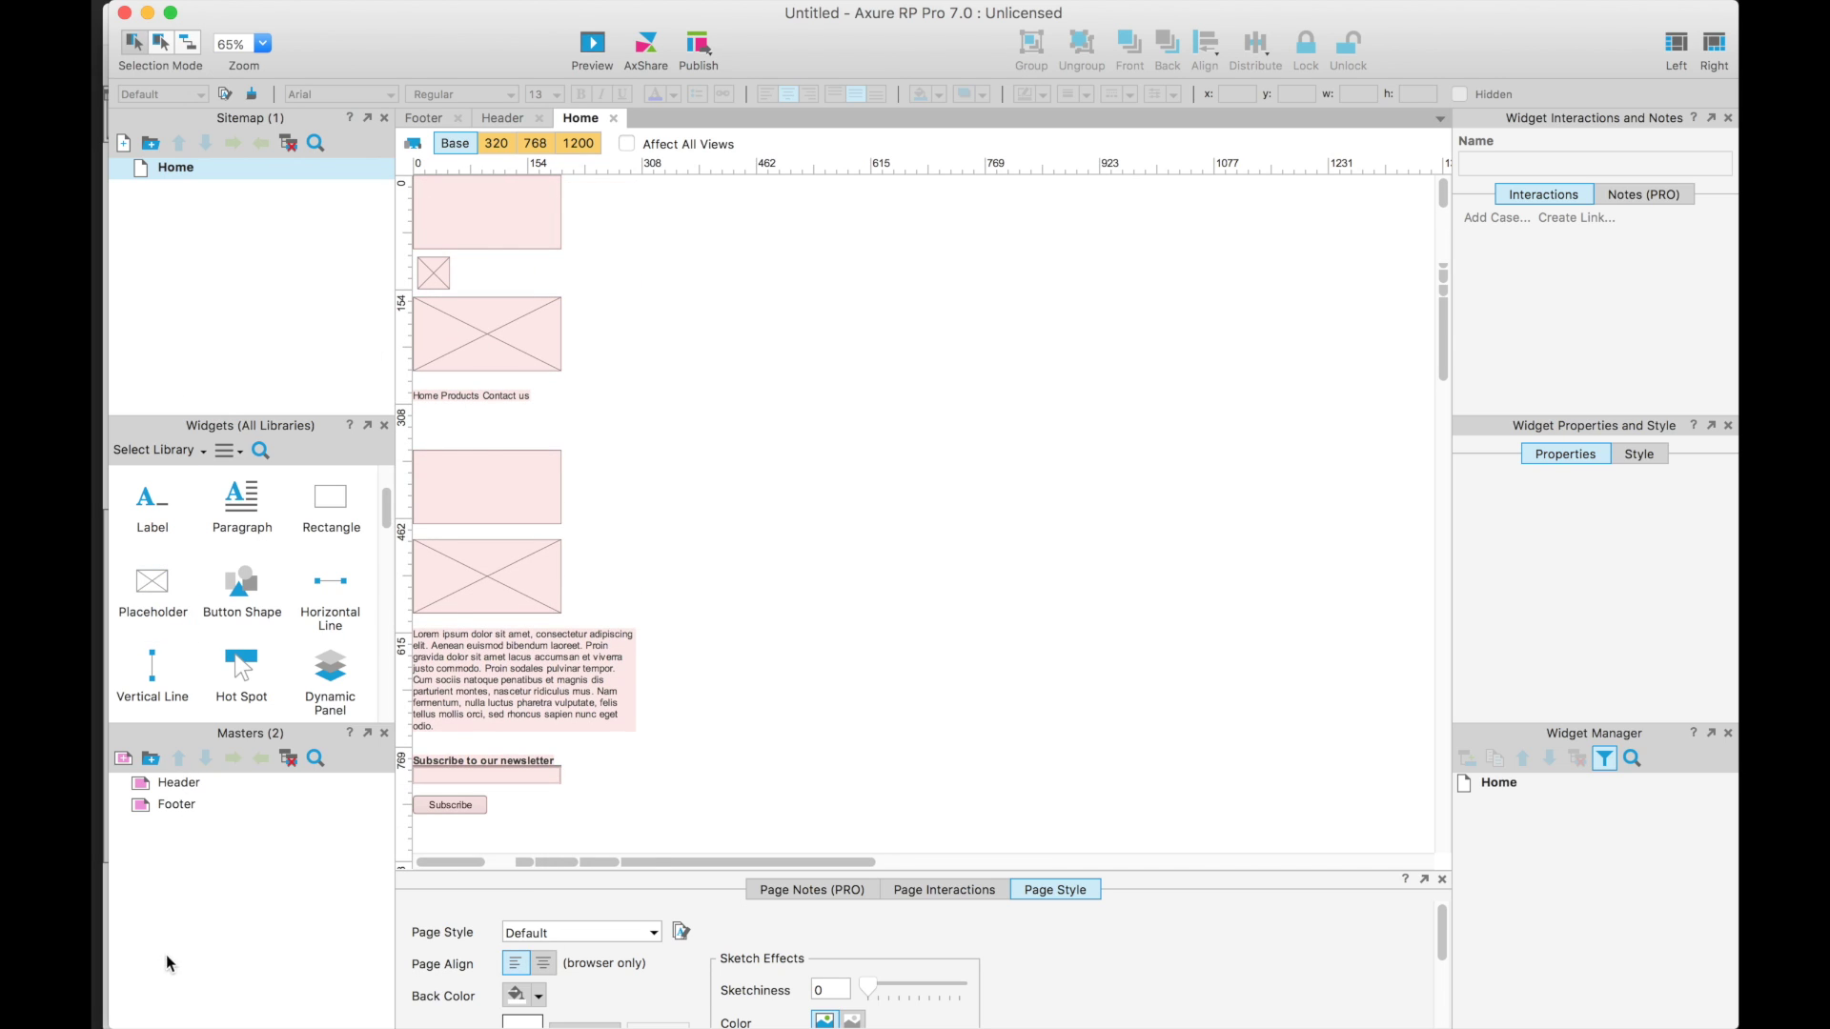
{"action": "mouse_move", "coordinate": [172, 169]}
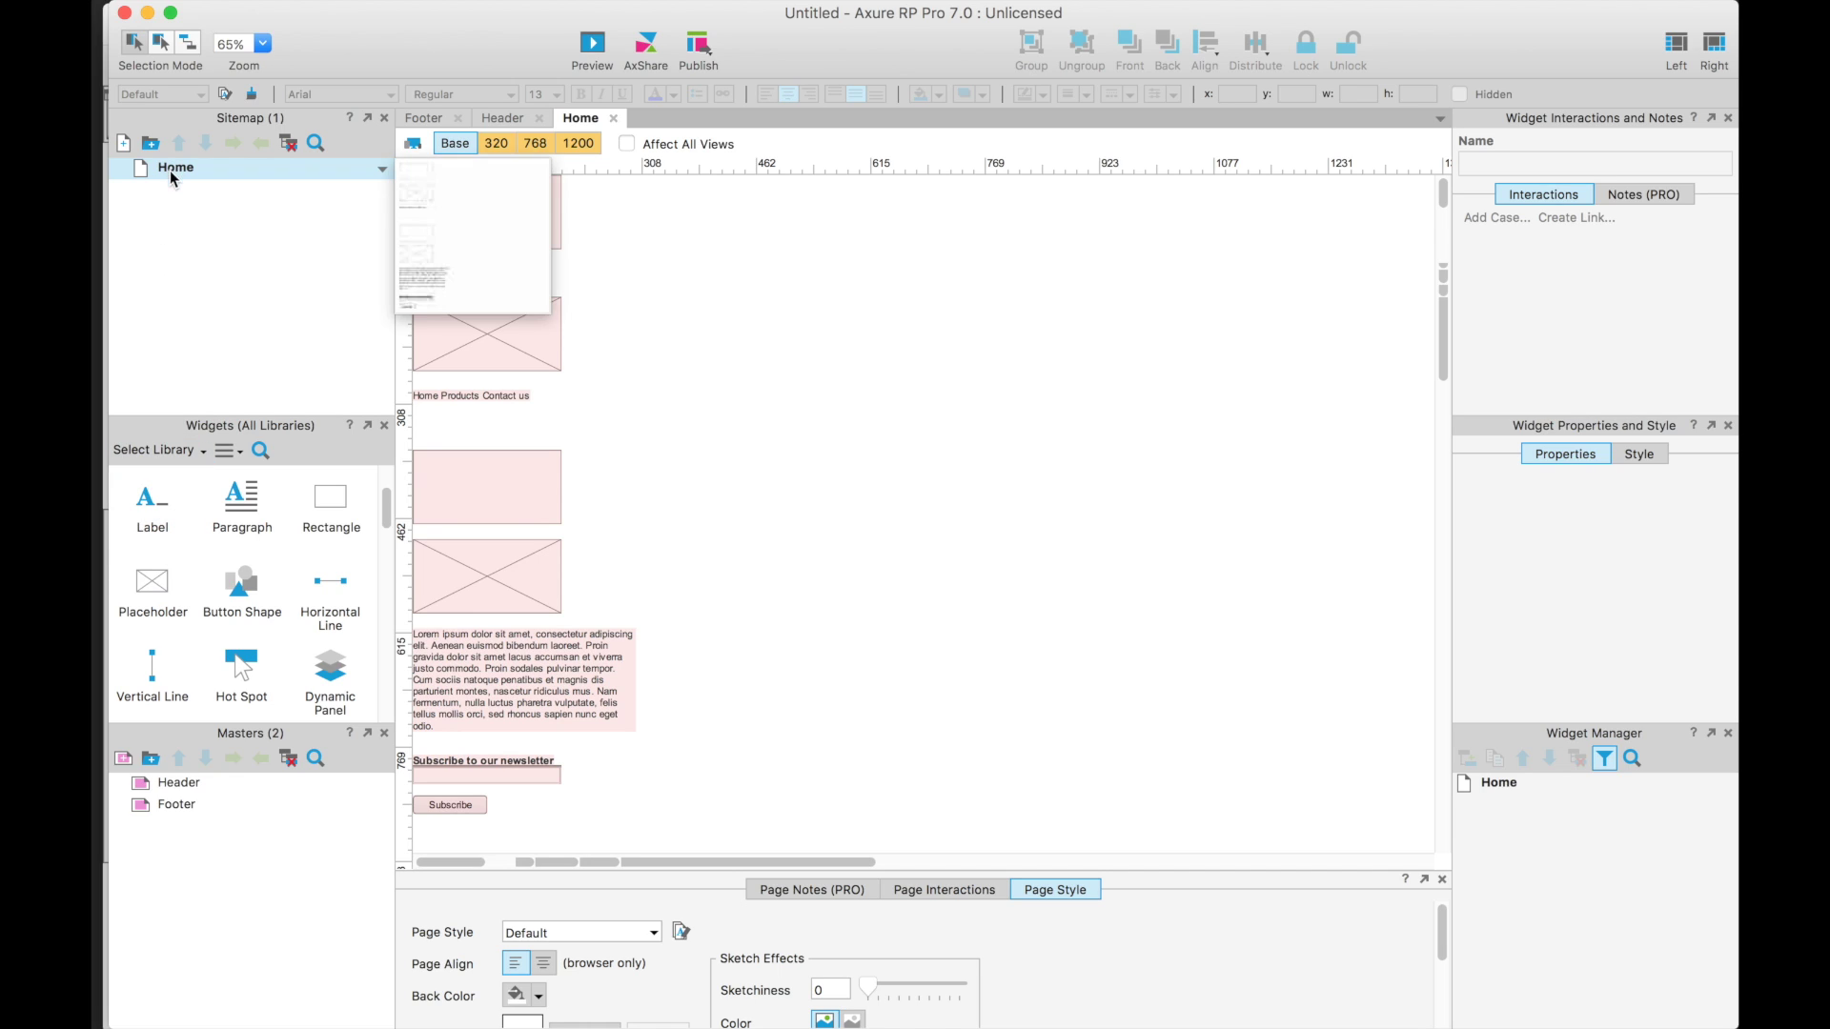
{"action": "left_click", "coordinate": [123, 143]}
{"action": "key", "text": "Return"}
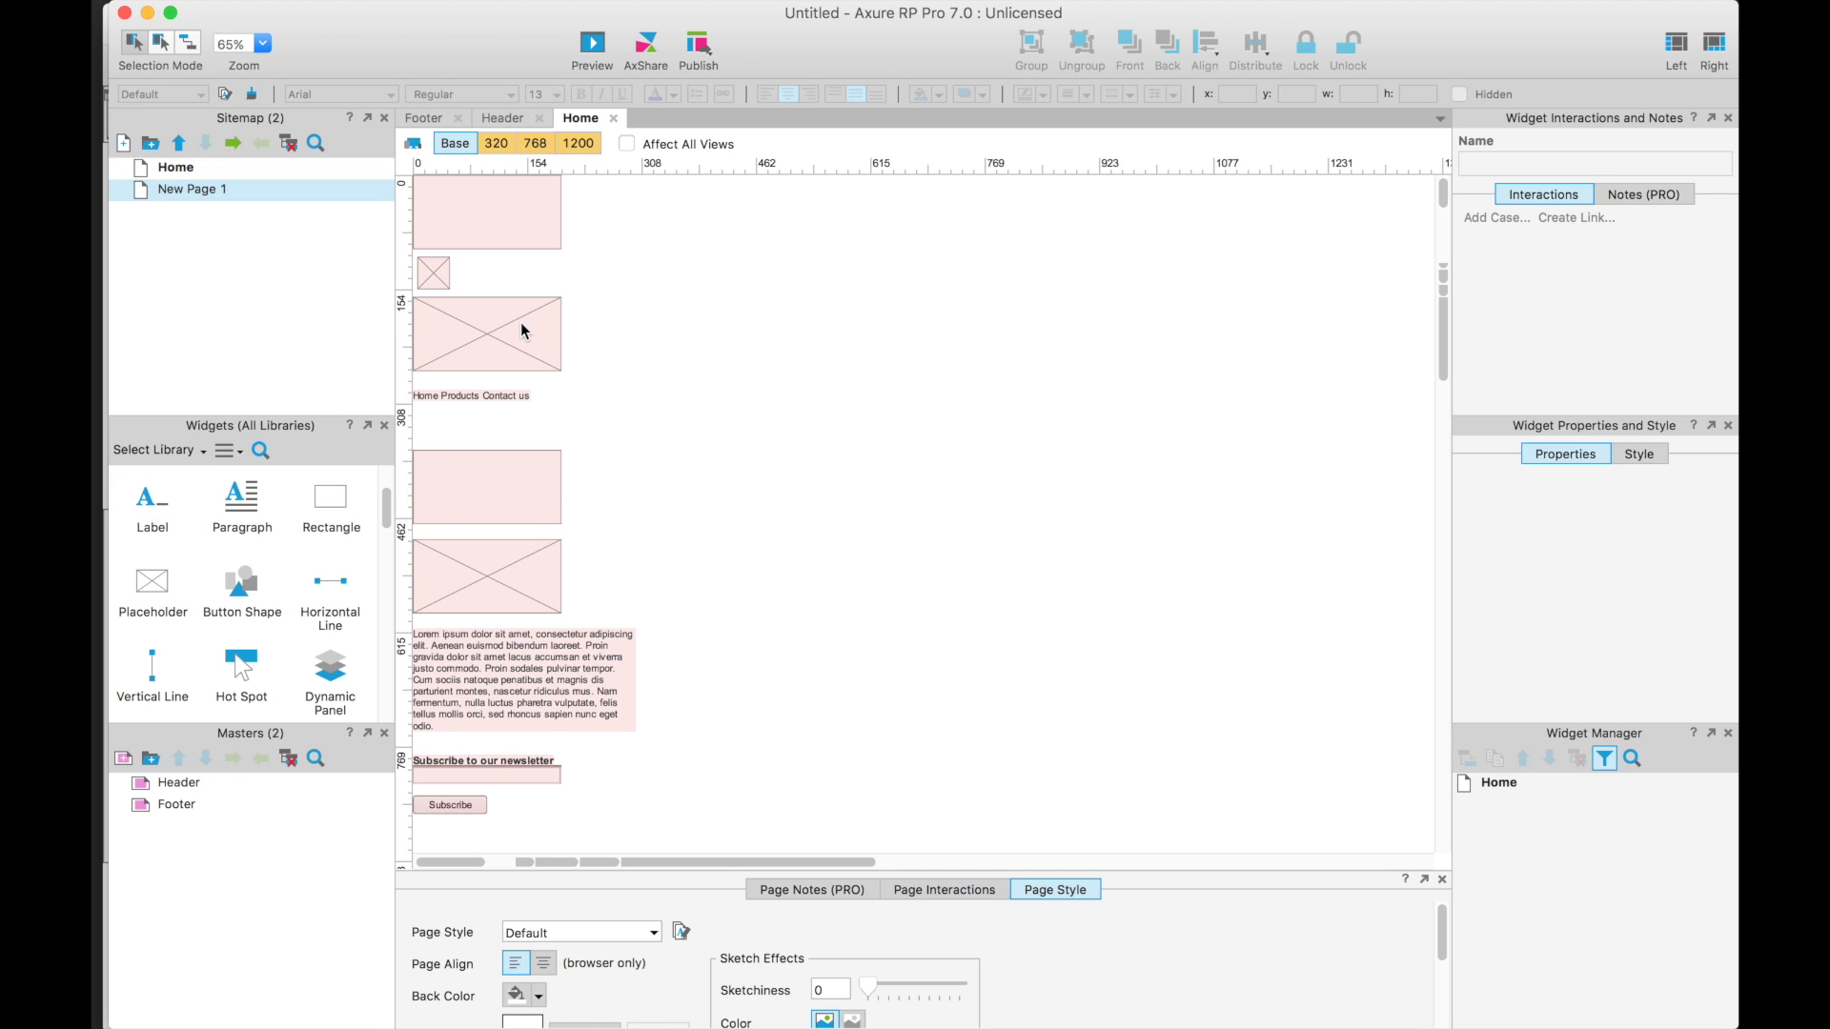
- Open the new page and place the Header master at the origin and the Footer master at x 0, y 420
{"action": "double_click", "coordinate": [178, 191]}
{"action": "left_click_drag", "start_coordinate": [178, 782], "coordinate": [411, 180]}
{"action": "left_click_drag", "start_coordinate": [166, 804], "coordinate": [415, 657]}
{"action": "scroll", "coordinate": [796, 313], "scroll_direction": "down", "scroll_amount": 5}
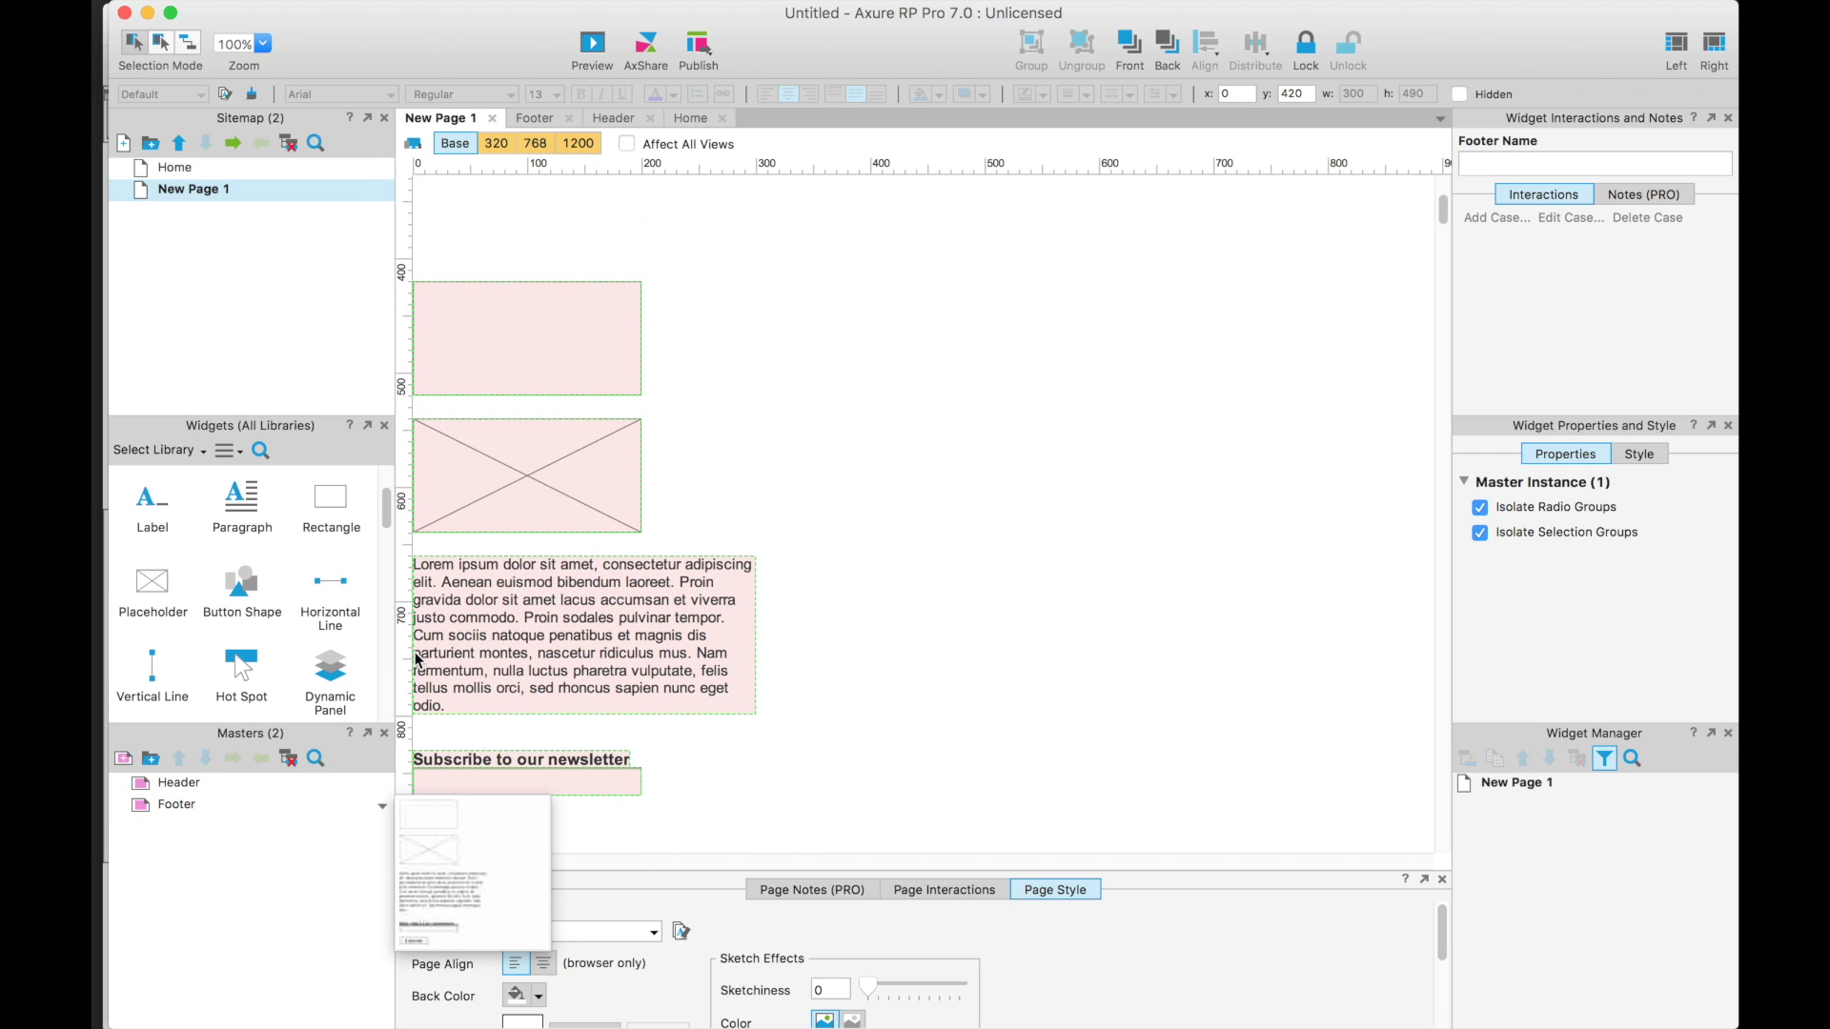
{"action": "scroll", "coordinate": [797, 312], "scroll_direction": "up", "scroll_amount": 3}
{"action": "scroll", "coordinate": [797, 315], "scroll_direction": "up", "scroll_amount": 2}
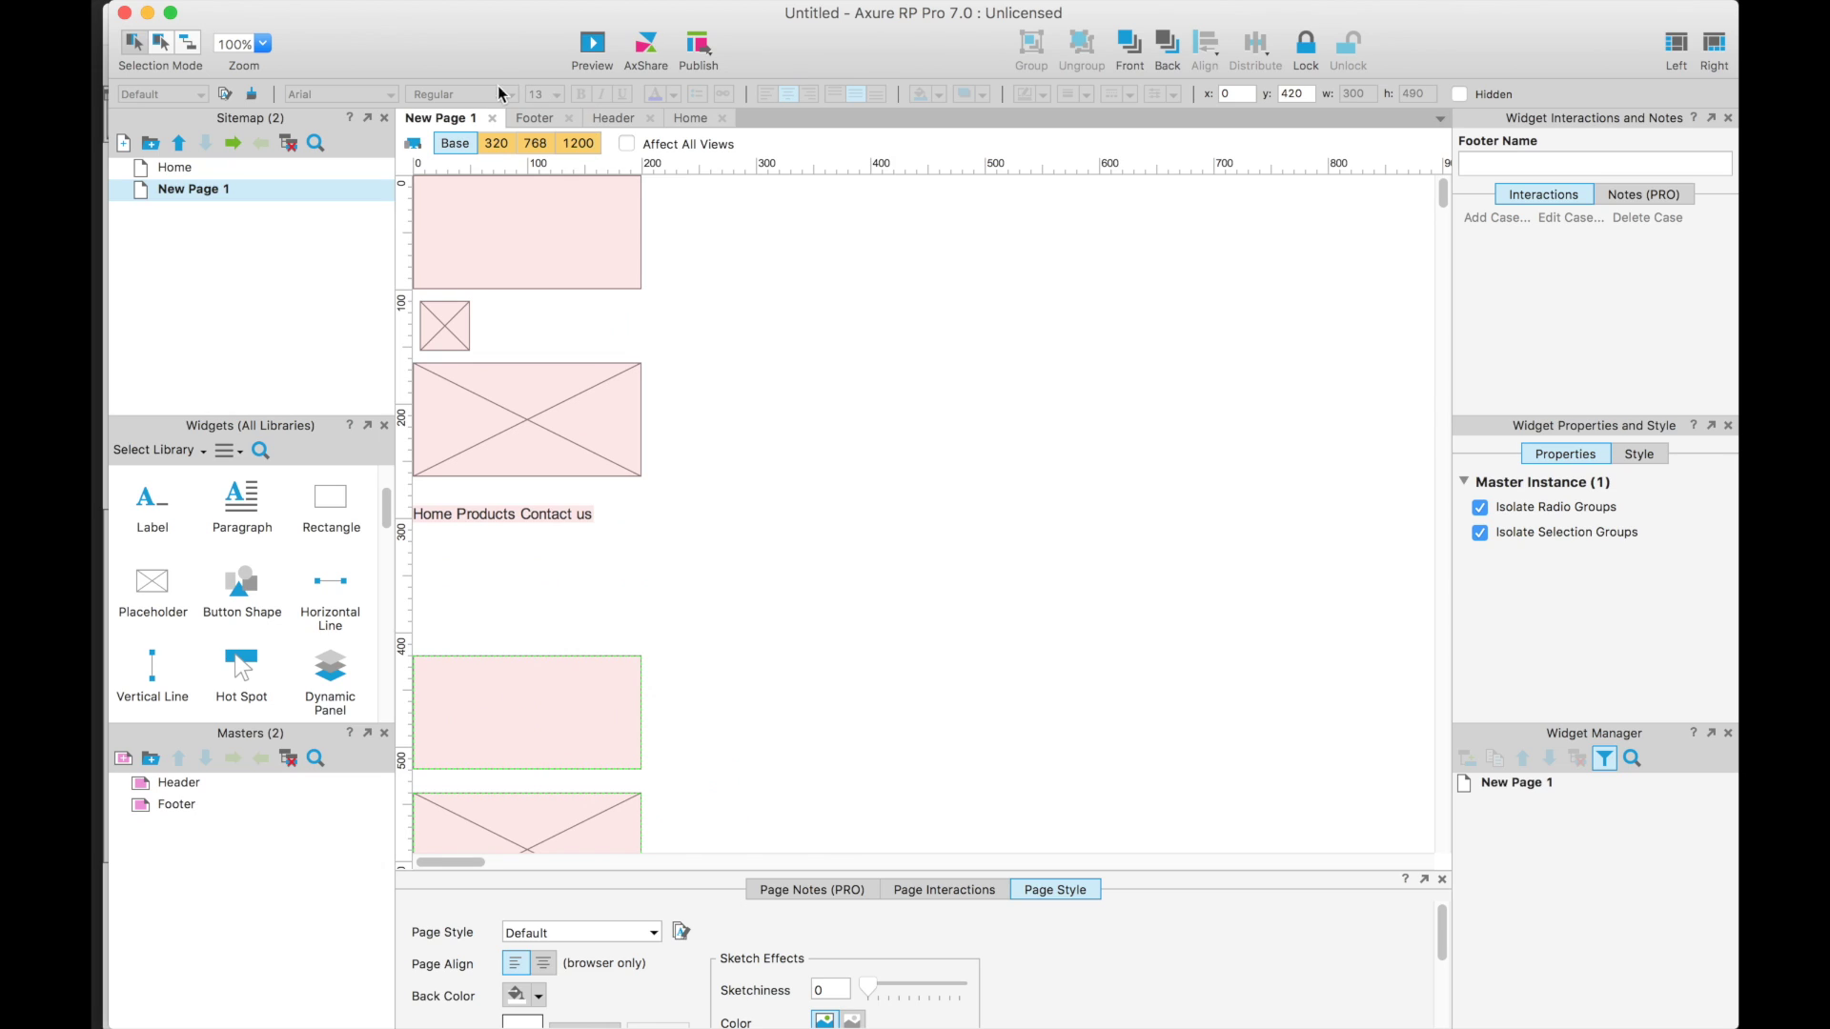
- Check how the Header and Footer adapt on the new page in the 768, 1200 and 320 views
{"action": "left_click", "coordinate": [535, 144]}
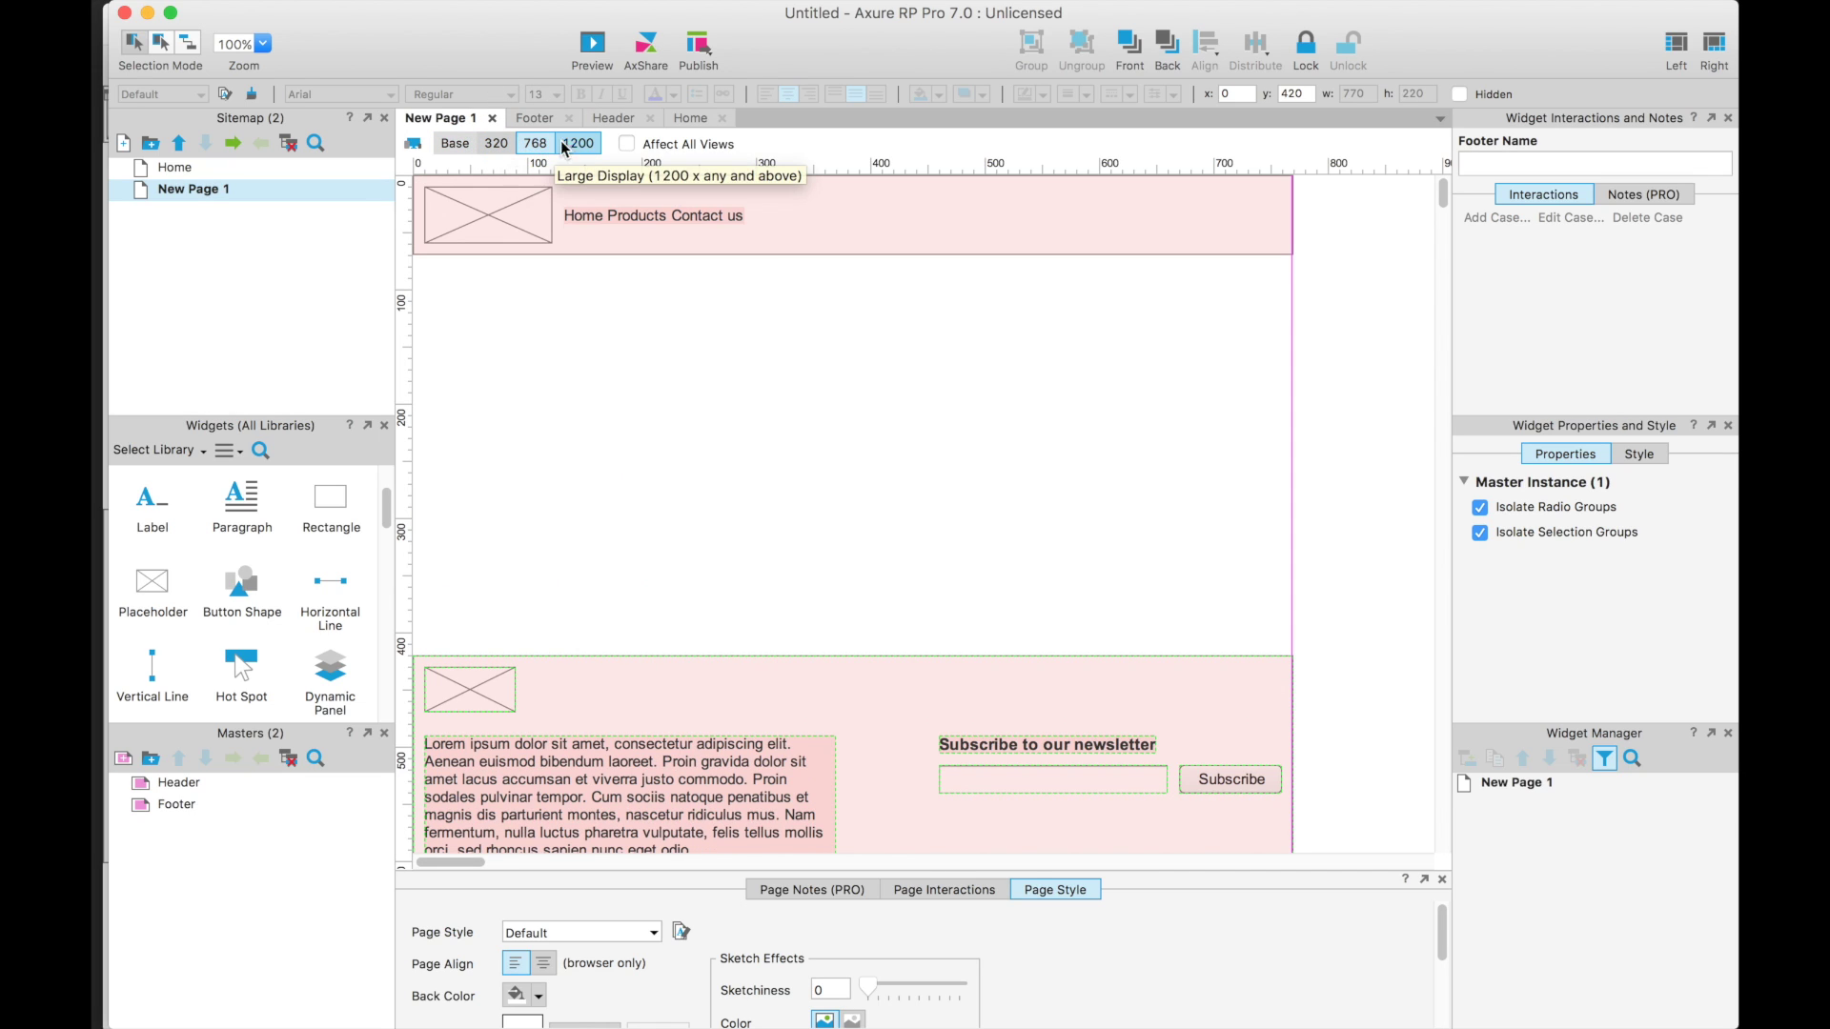
{"action": "left_click", "coordinate": [579, 144]}
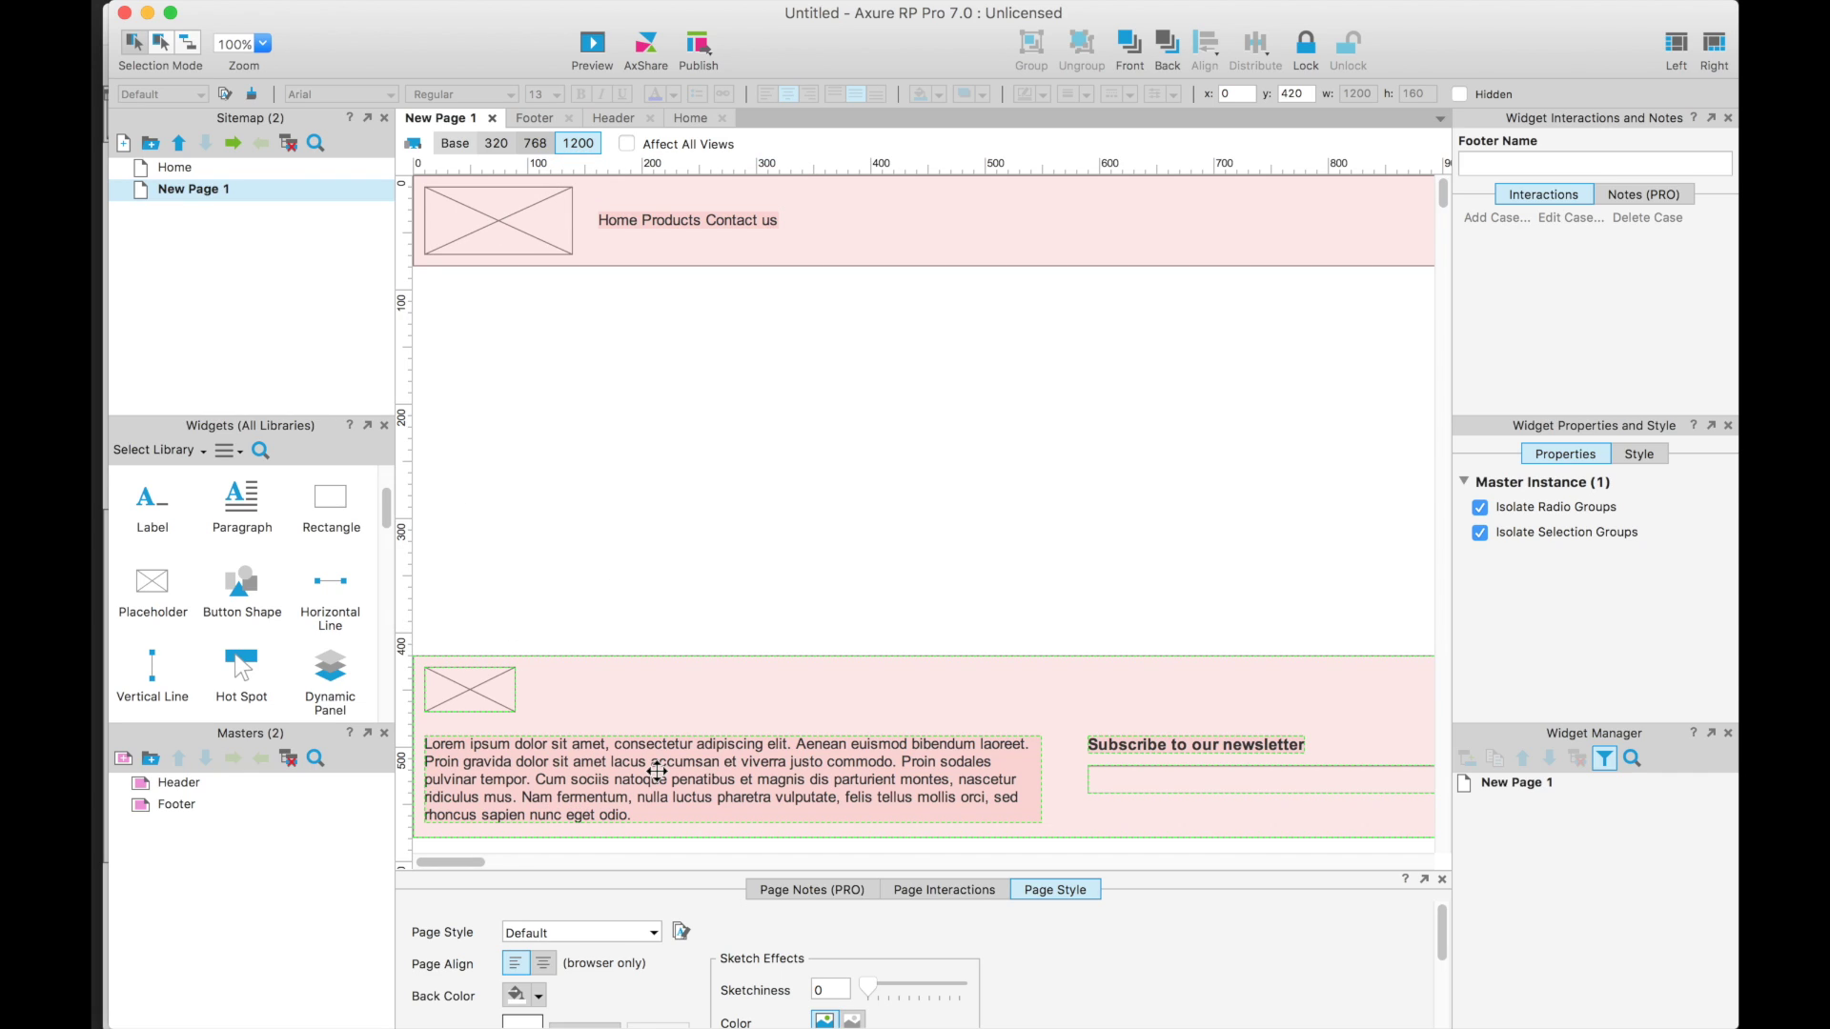
{"action": "scroll", "coordinate": [752, 705], "scroll_direction": "down", "scroll_amount": 3}
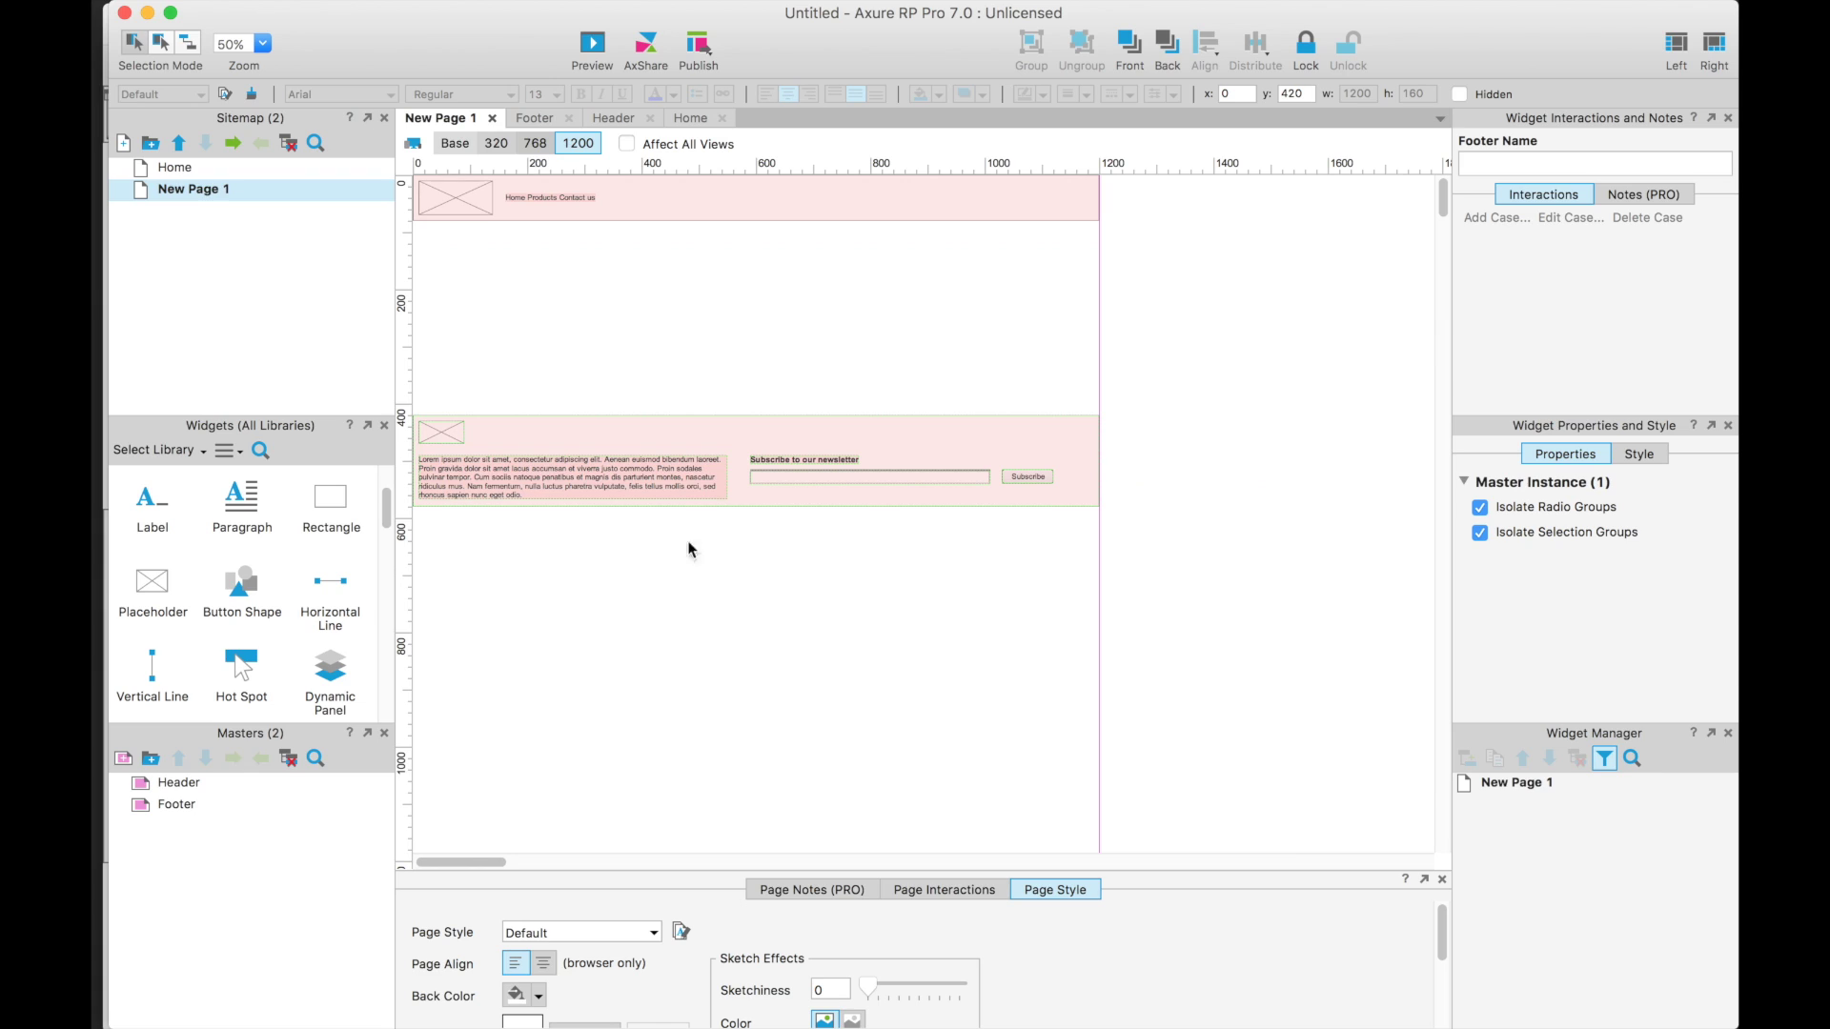
{"action": "left_click", "coordinate": [494, 144]}
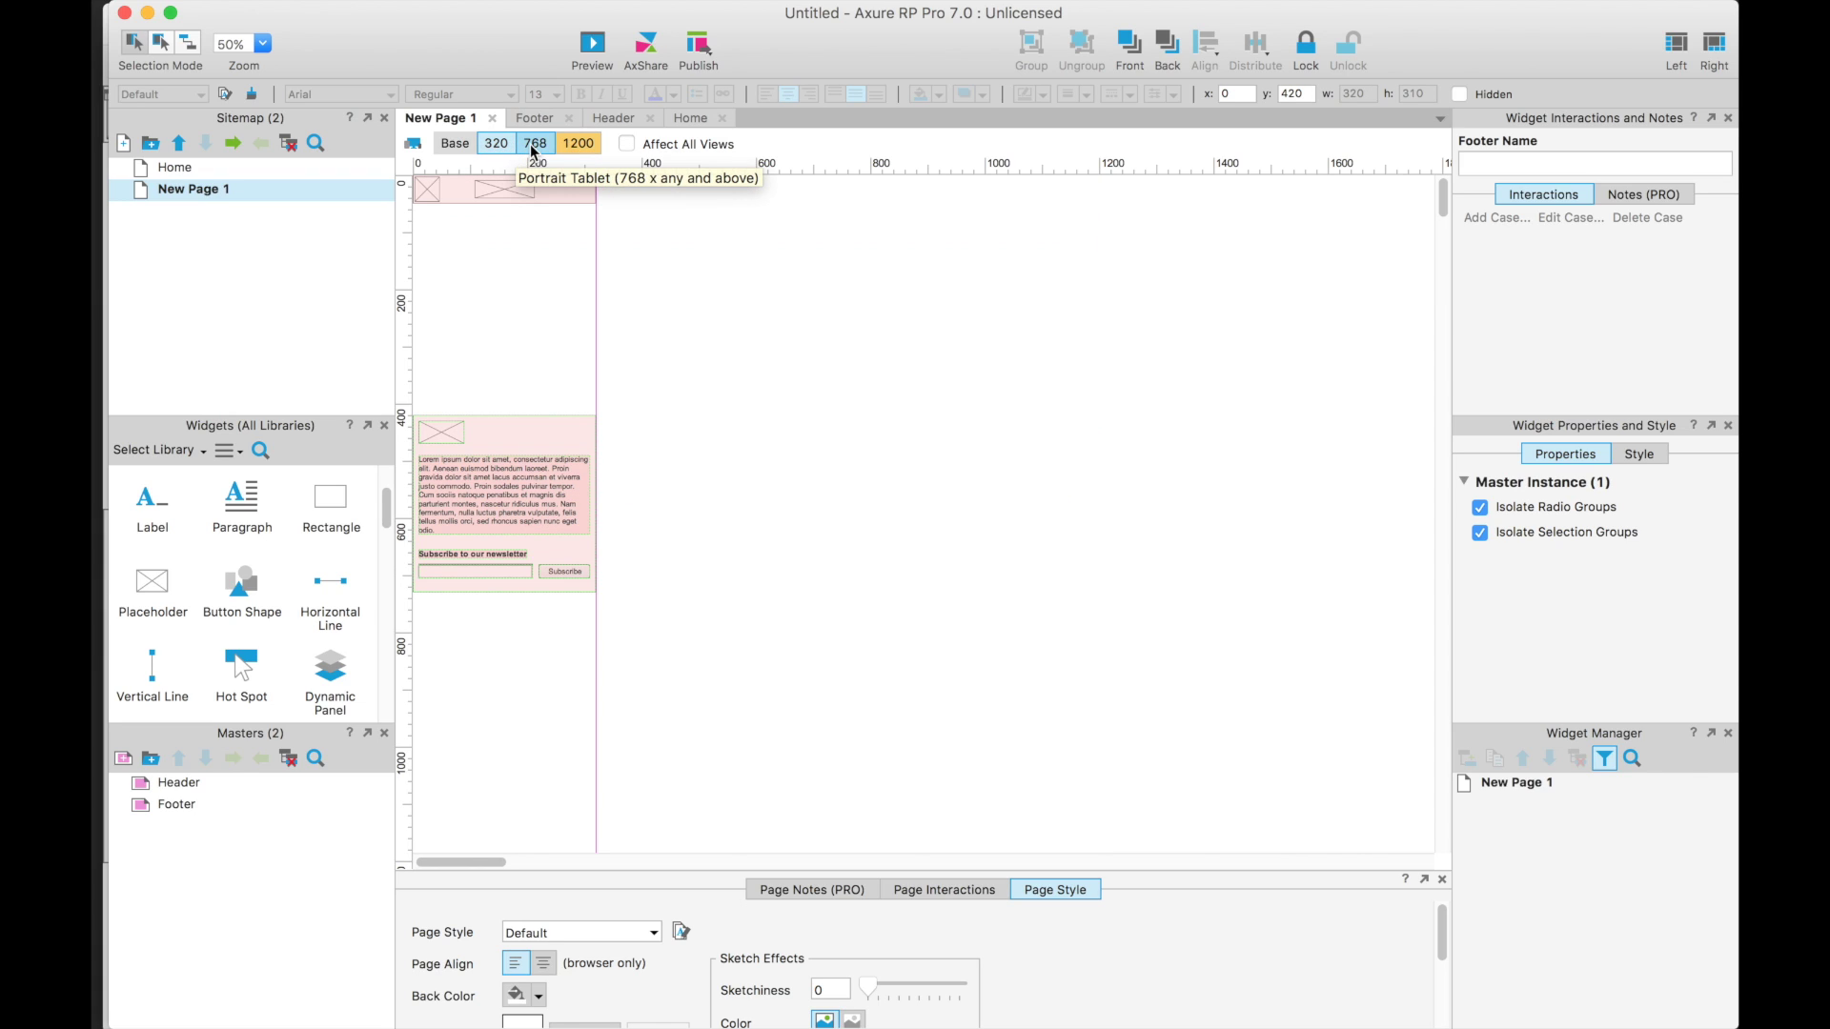
- Move the Footer down to y 730 in the 768 view and to y 880 in the 1200 view
{"action": "left_click", "coordinate": [533, 145]}
{"action": "left_click_drag", "start_coordinate": [513, 488], "coordinate": [515, 668]}
{"action": "left_click", "coordinate": [577, 143]}
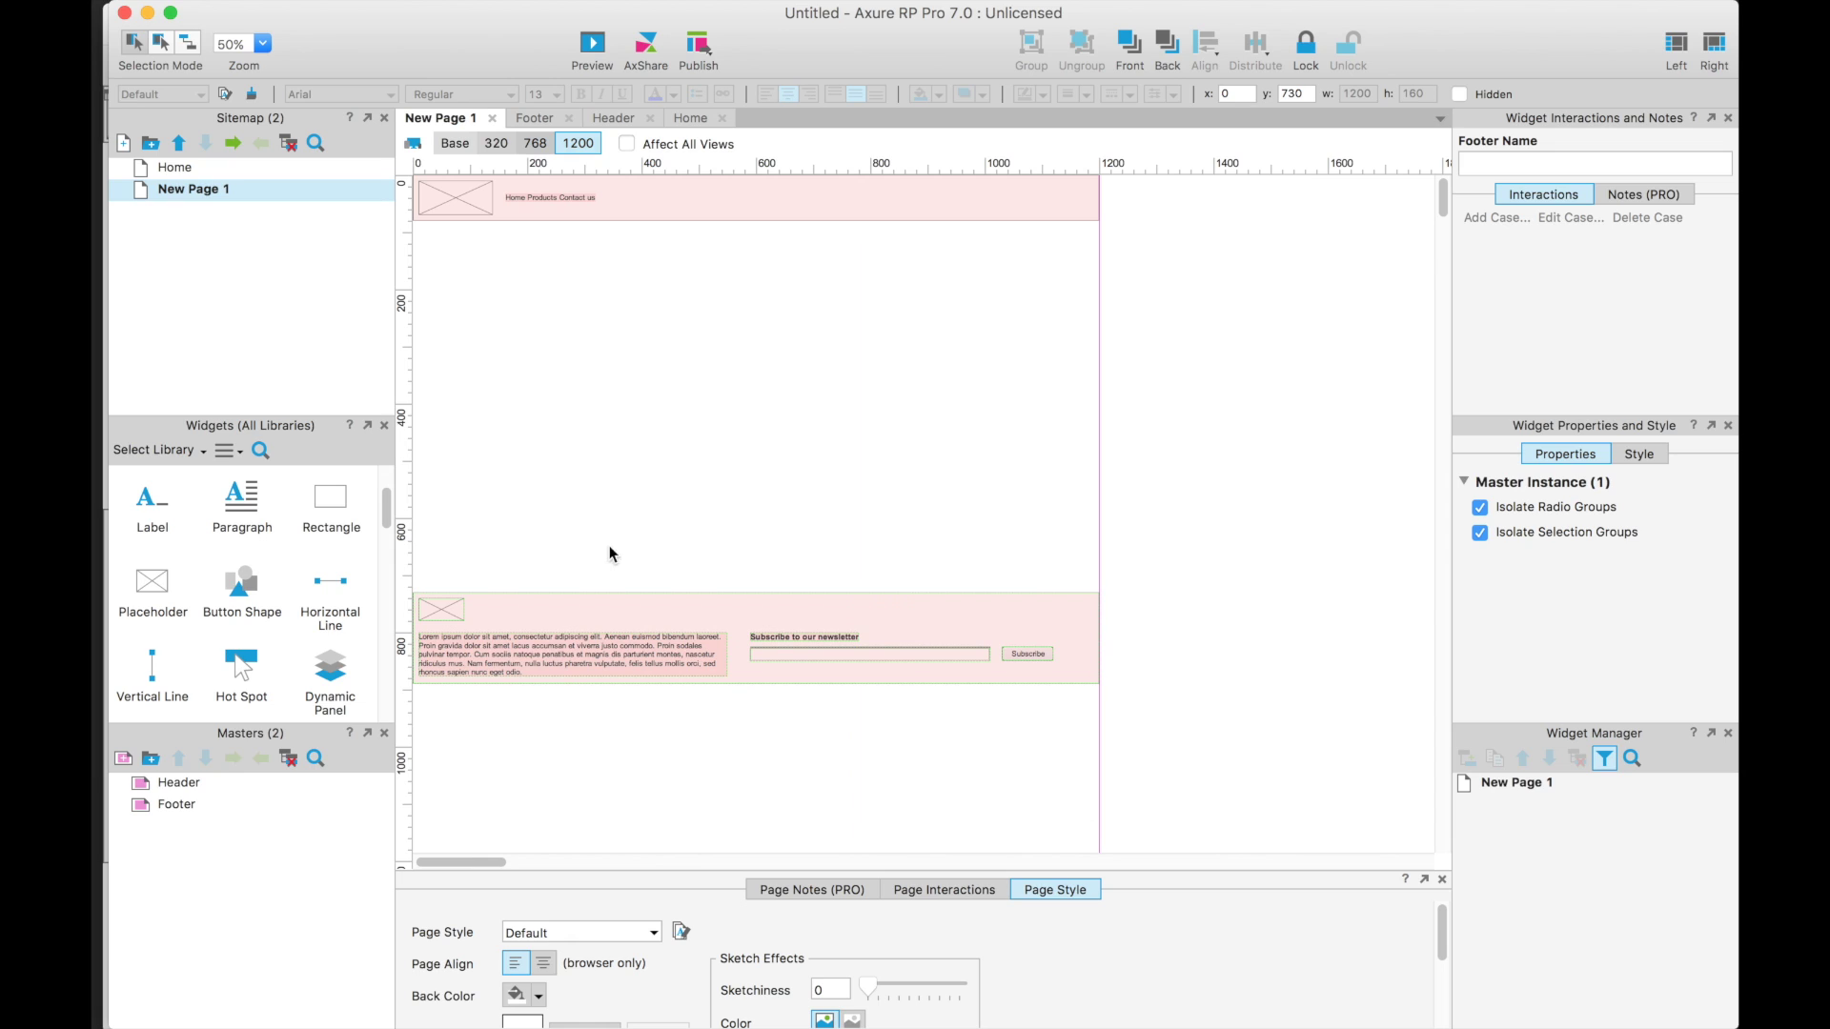
{"action": "left_click_drag", "start_coordinate": [530, 641], "coordinate": [523, 729]}
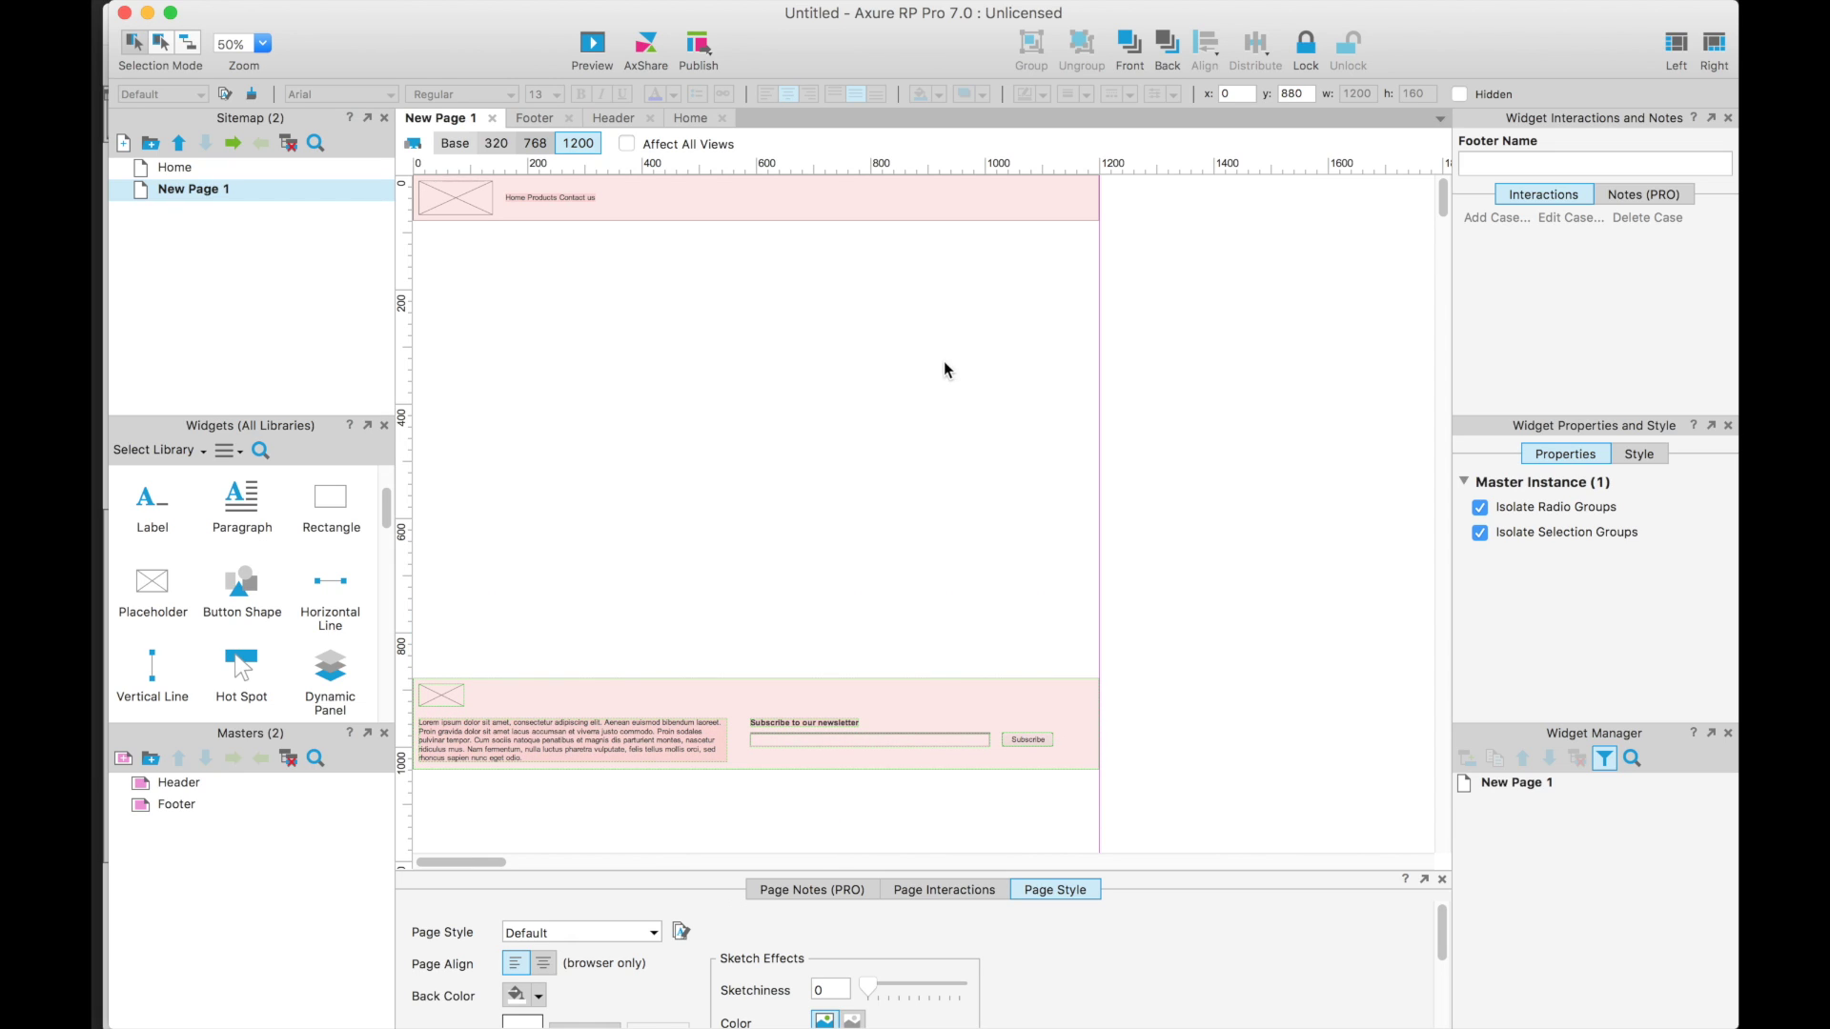
- Compare the Footer's position on the new page across the 320, 768 and 1200 views
{"action": "left_click", "coordinate": [678, 372]}
{"action": "left_click", "coordinate": [496, 143]}
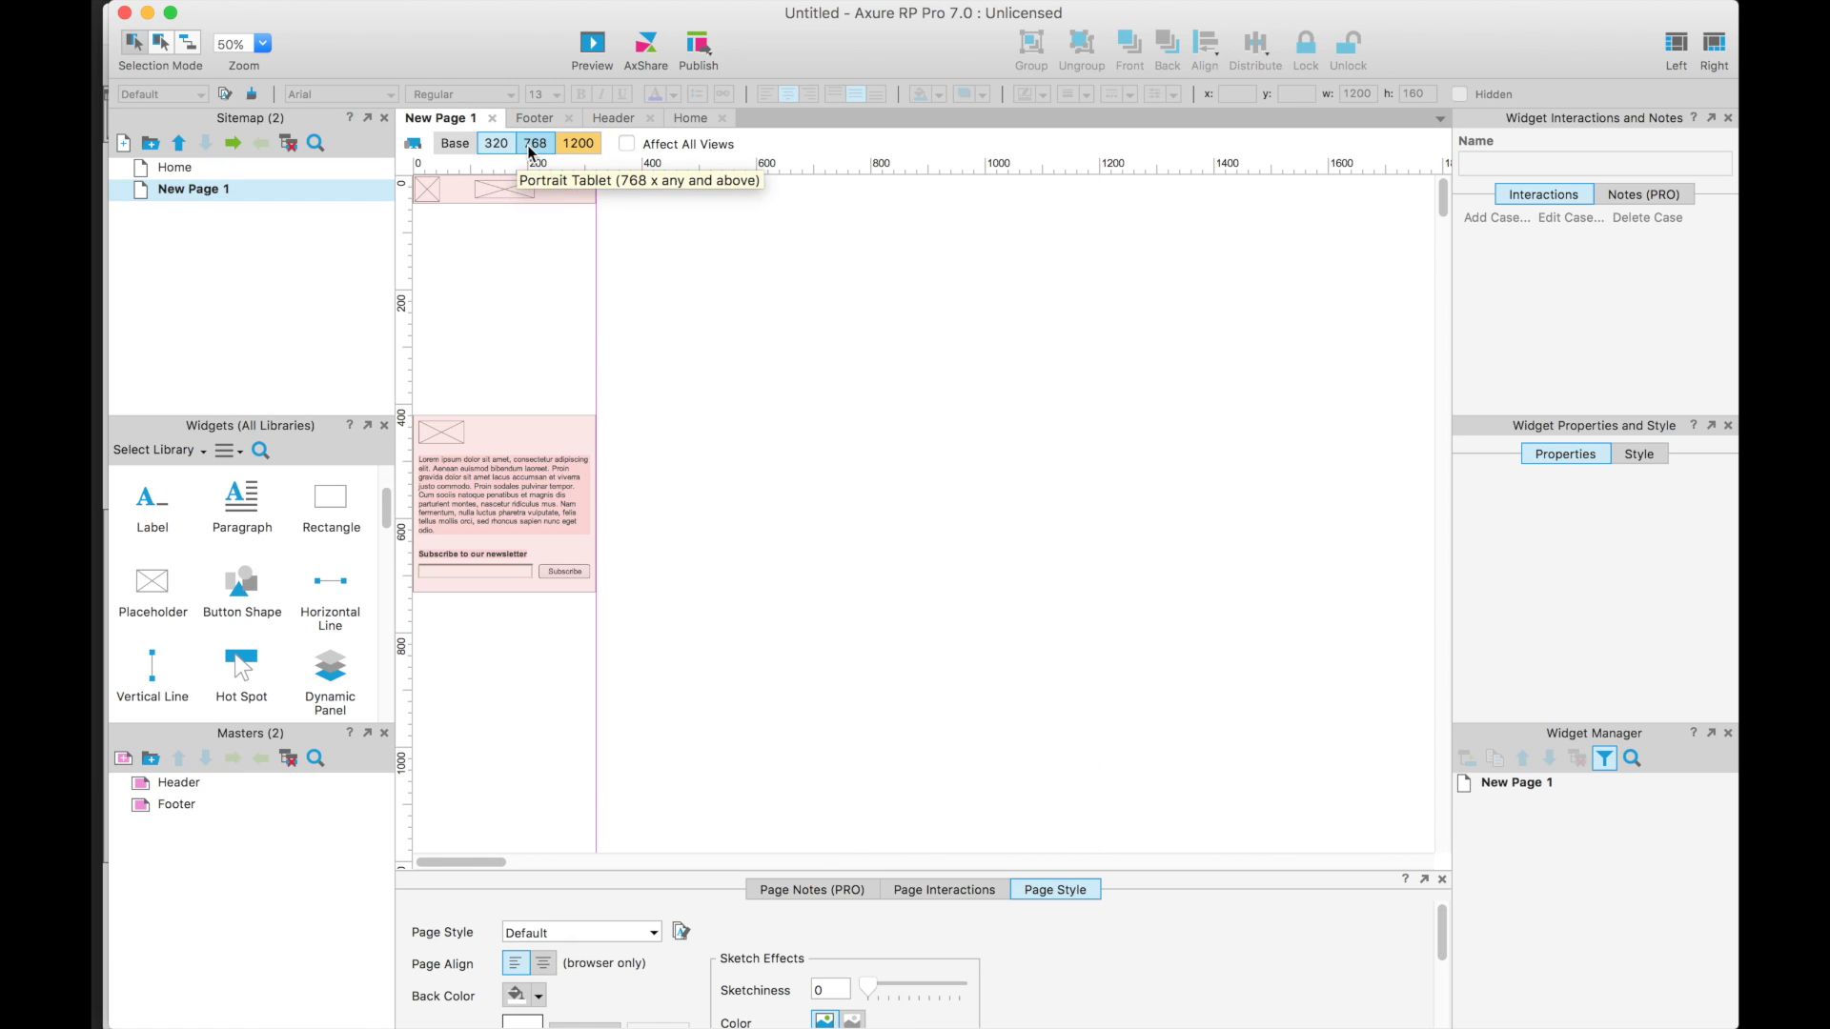
{"action": "left_click", "coordinate": [534, 143]}
{"action": "left_click", "coordinate": [572, 148]}
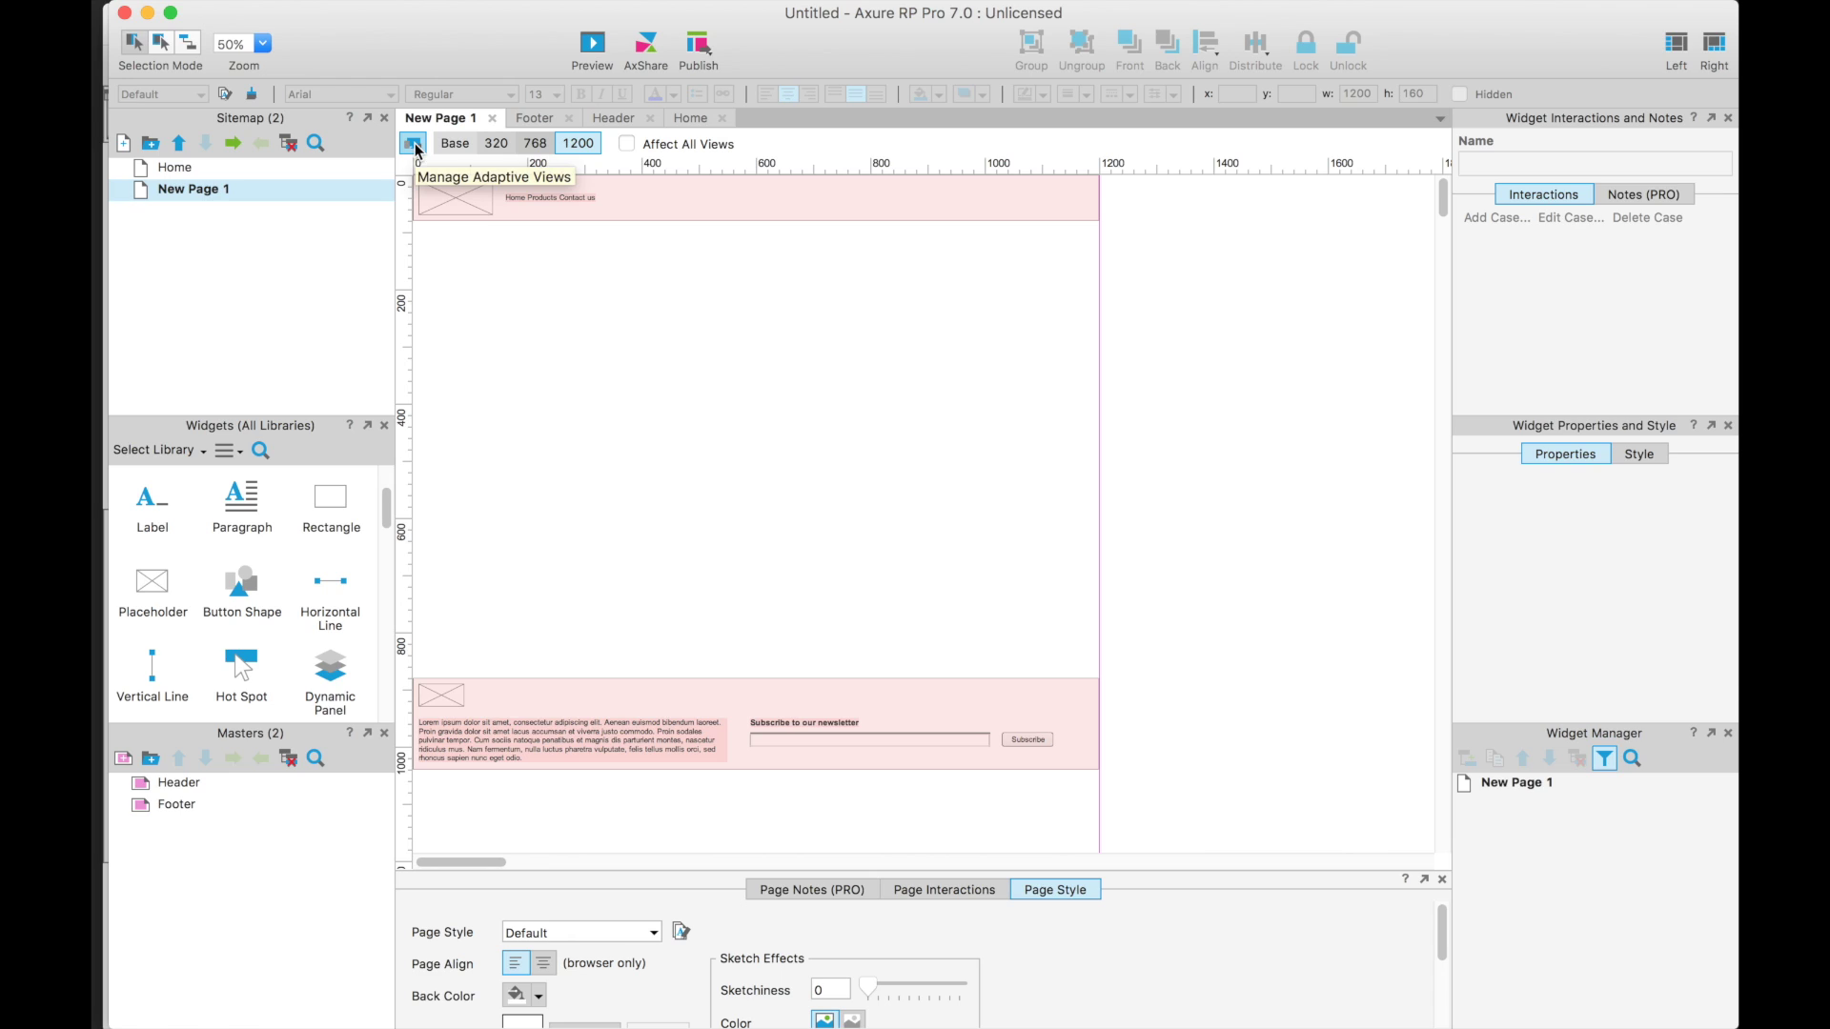
- Open the Header master in its Base view and examine which widgets it holds by selecting them all together
{"action": "double_click", "coordinate": [176, 789]}
{"action": "left_click", "coordinate": [451, 143]}
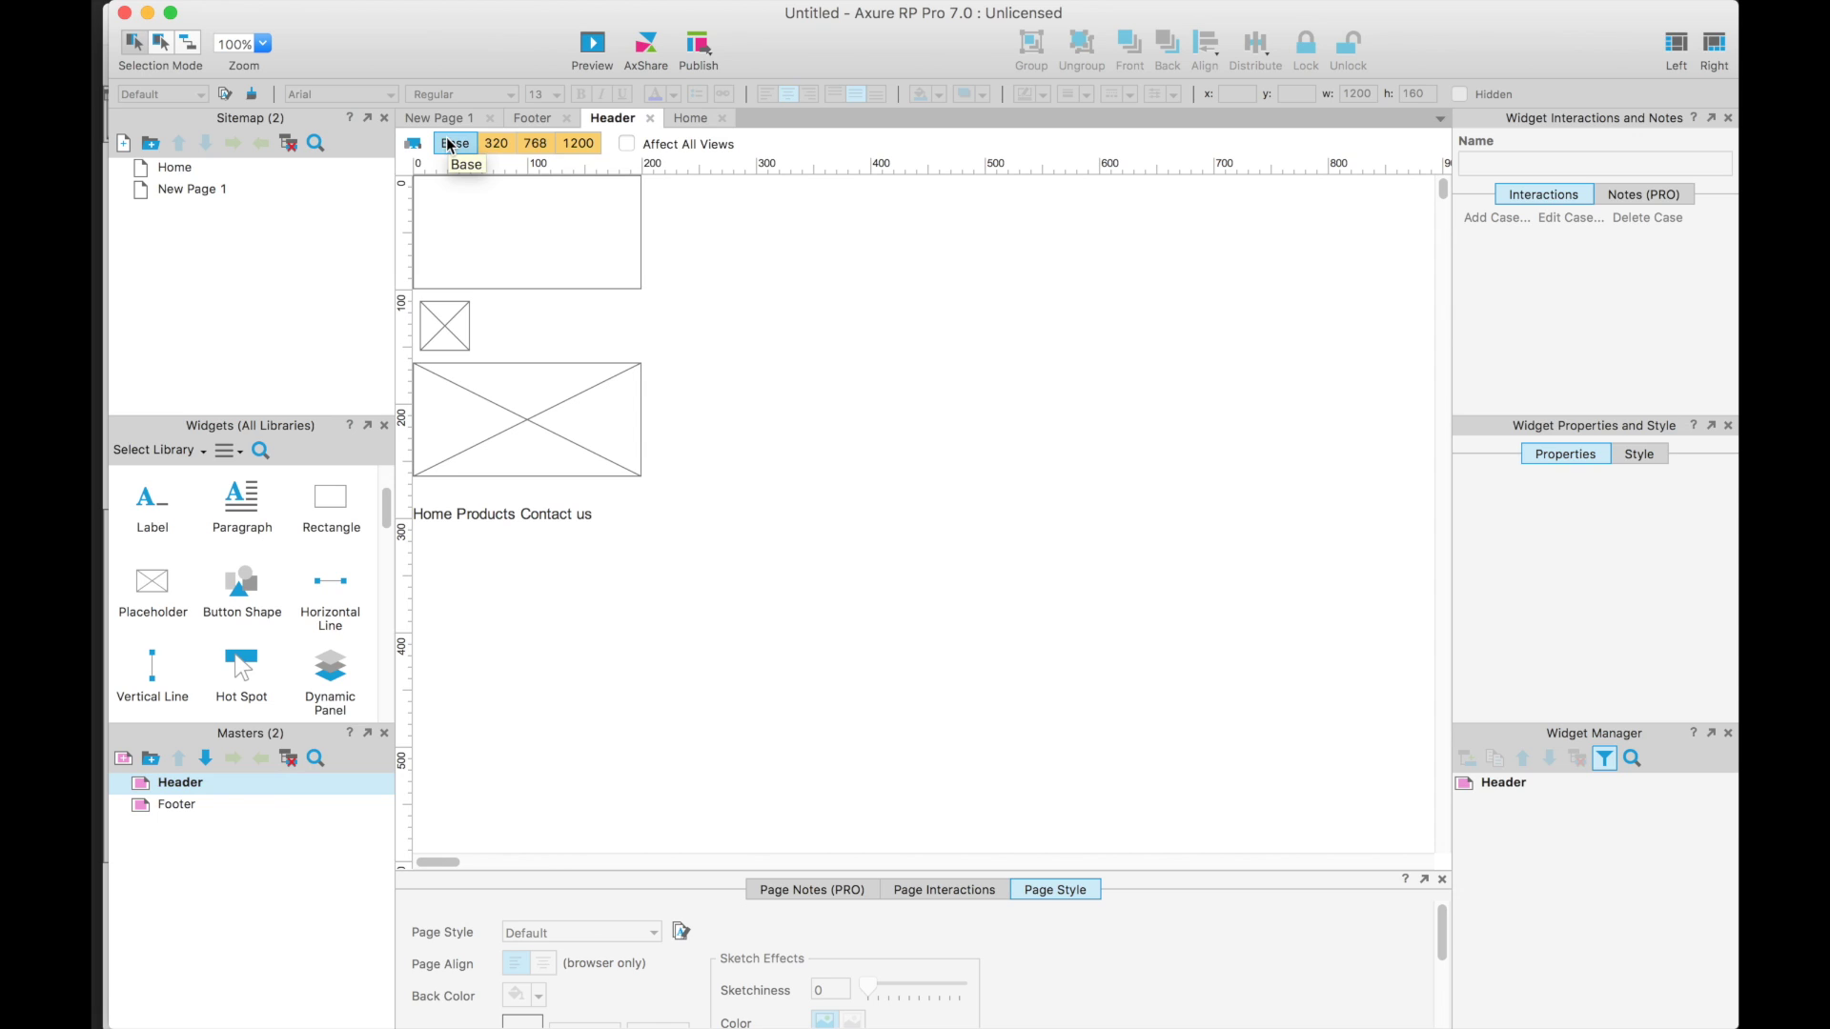
{"action": "left_click_drag", "start_coordinate": [657, 614], "coordinate": [407, 186]}
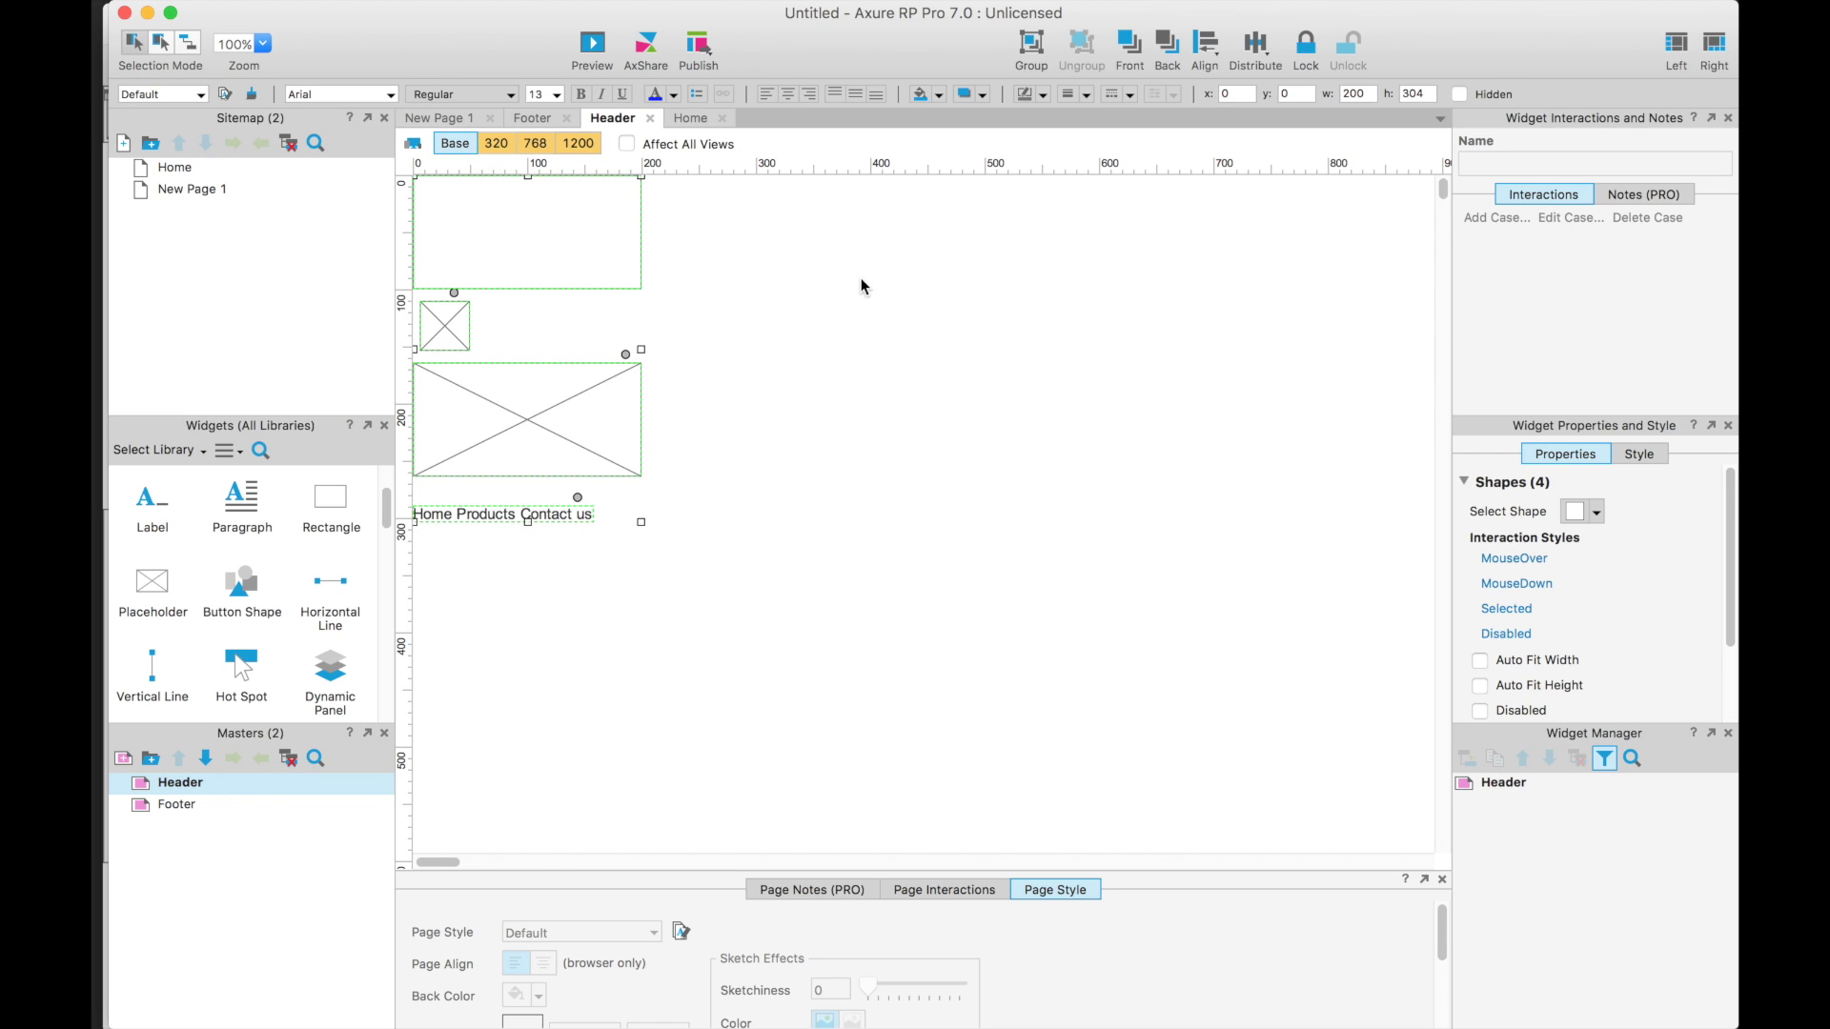
{"action": "left_click", "coordinate": [793, 466]}
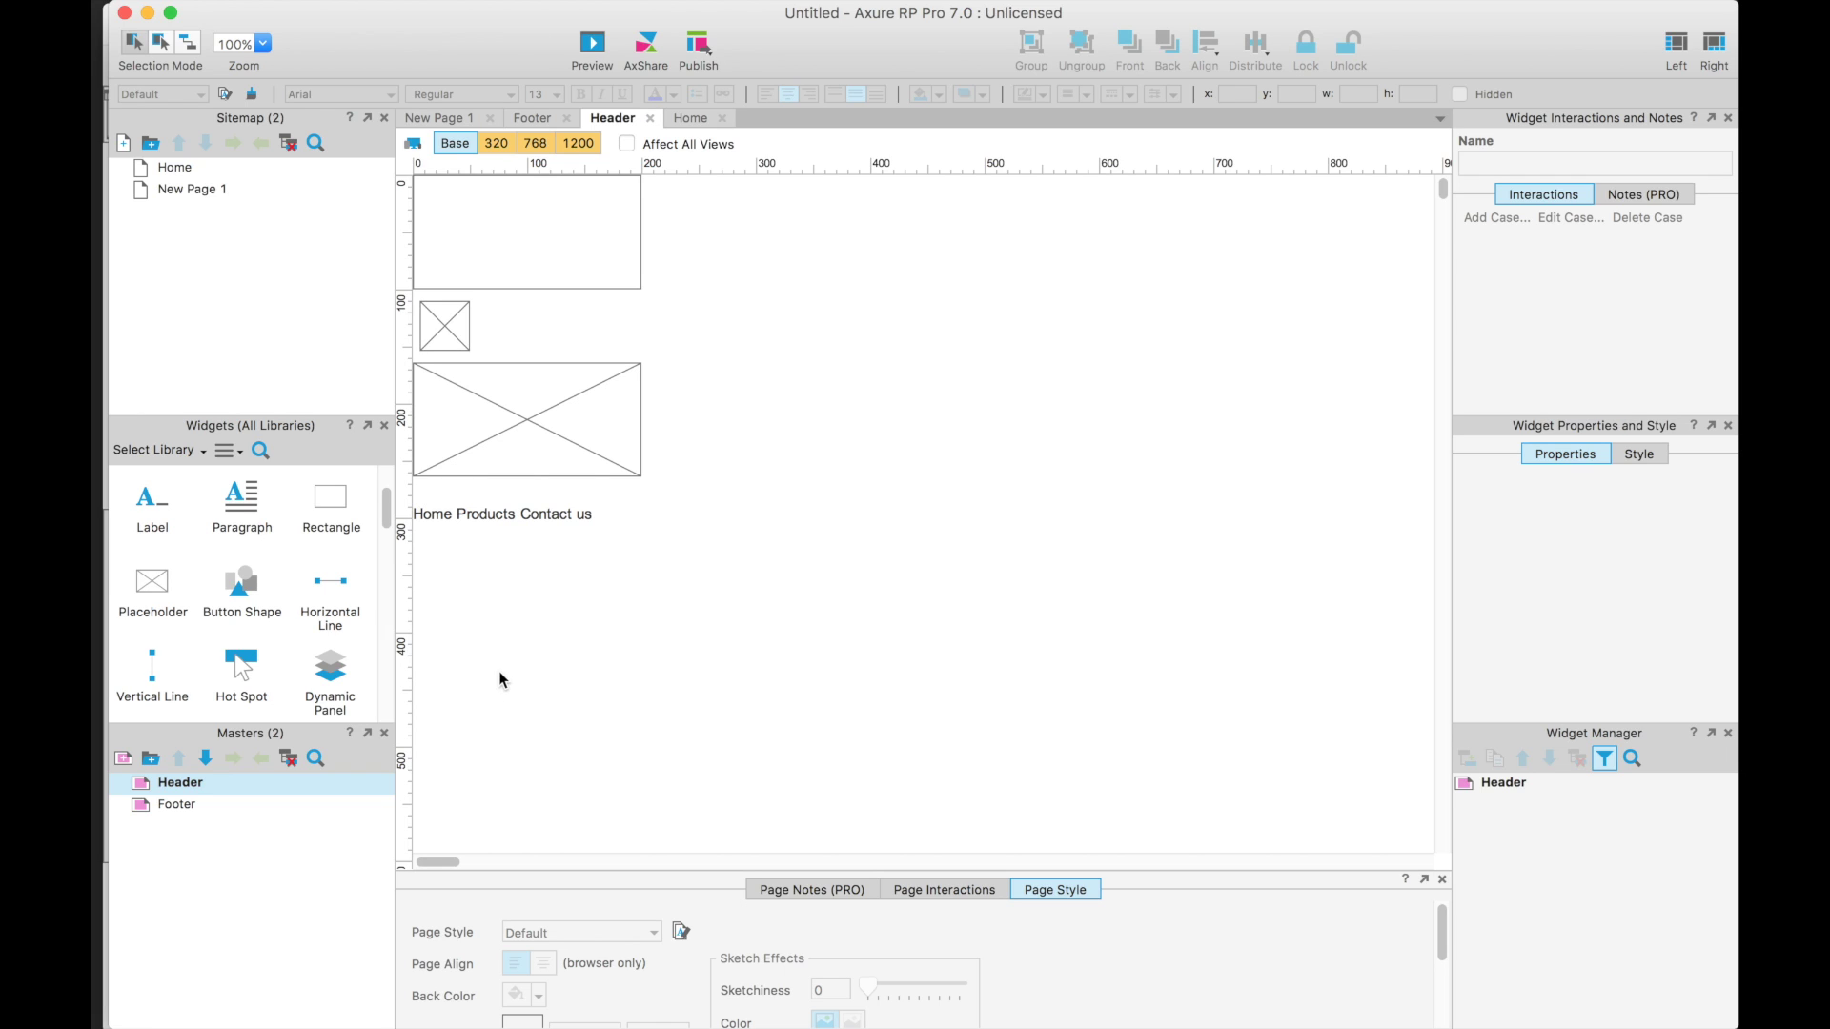
{"action": "left_click_drag", "start_coordinate": [499, 671], "coordinate": [449, 202]}
{"action": "left_click_drag", "start_coordinate": [620, 209], "coordinate": [621, 208]}
{"action": "left_click", "coordinate": [1064, 347]}
{"action": "left_click_drag", "start_coordinate": [563, 662], "coordinate": [518, 242]}
{"action": "left_click", "coordinate": [702, 661]}
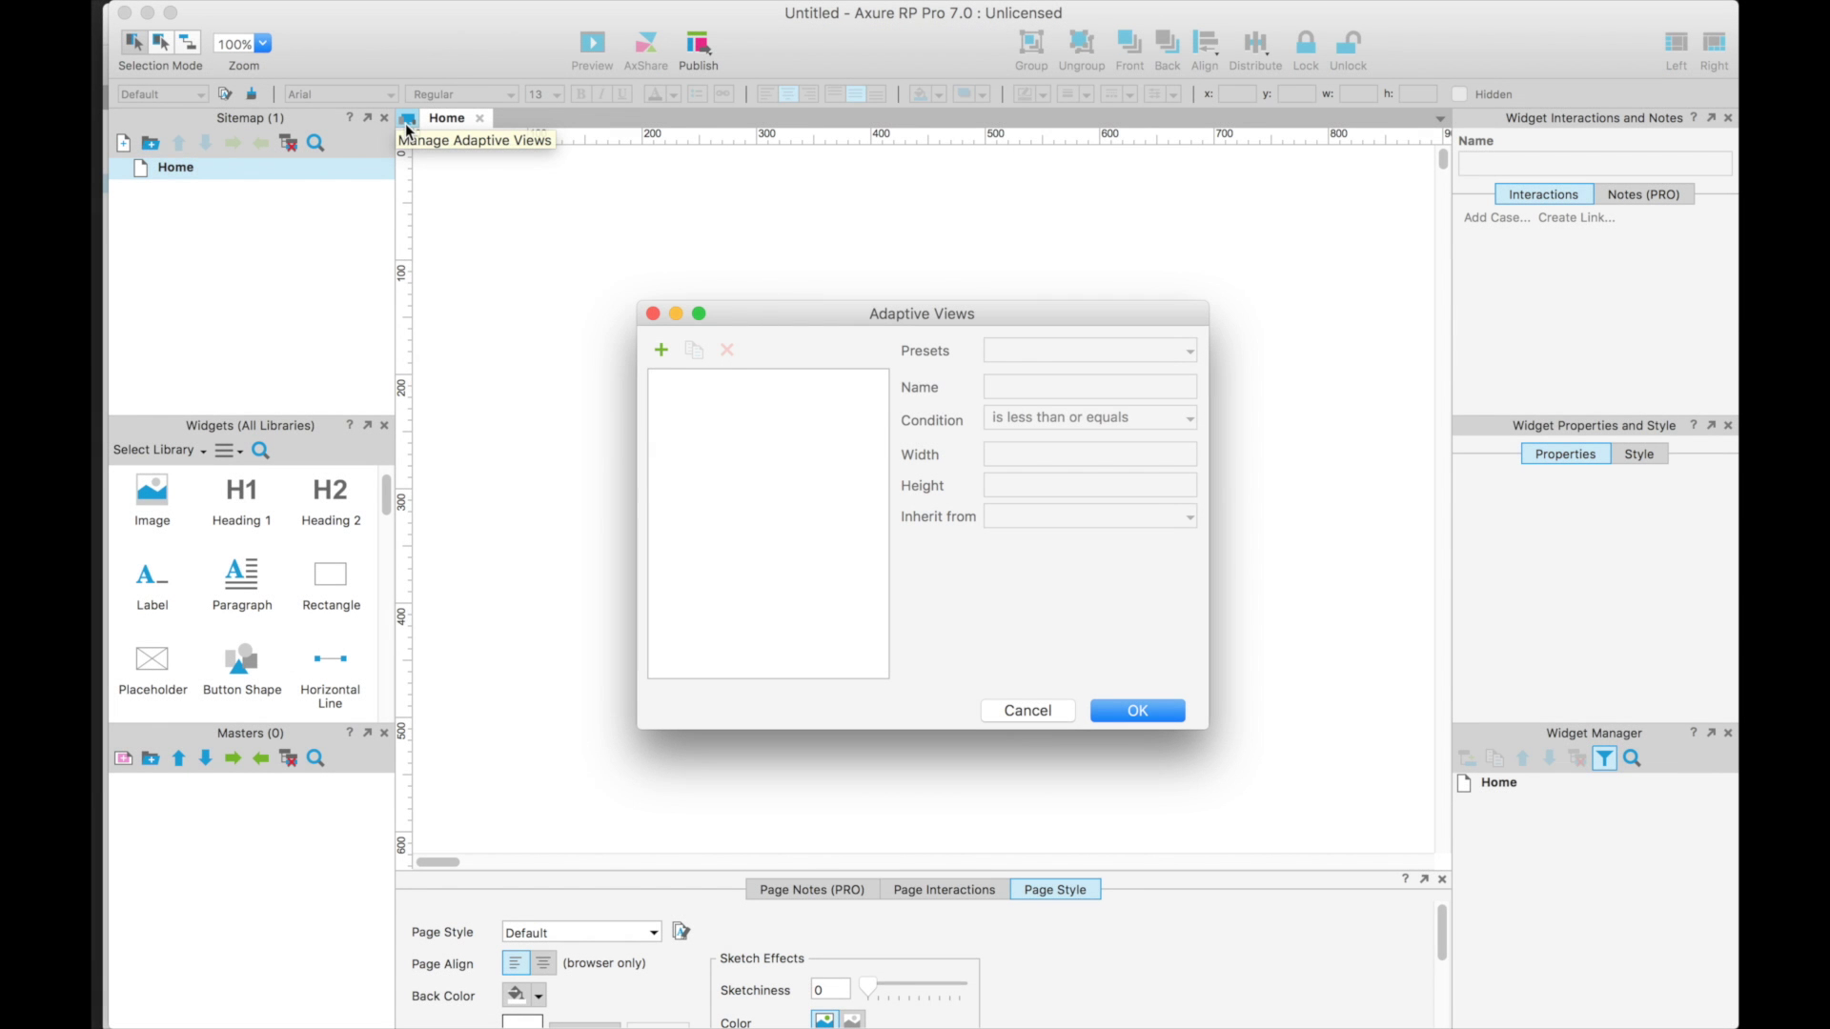
- Add an adaptive view based on a preset and start adding another one
{"action": "left_click", "coordinate": [660, 350]}
{"action": "left_click", "coordinate": [1089, 351]}
{"action": "left_click", "coordinate": [1076, 453]}
{"action": "left_click", "coordinate": [661, 350]}
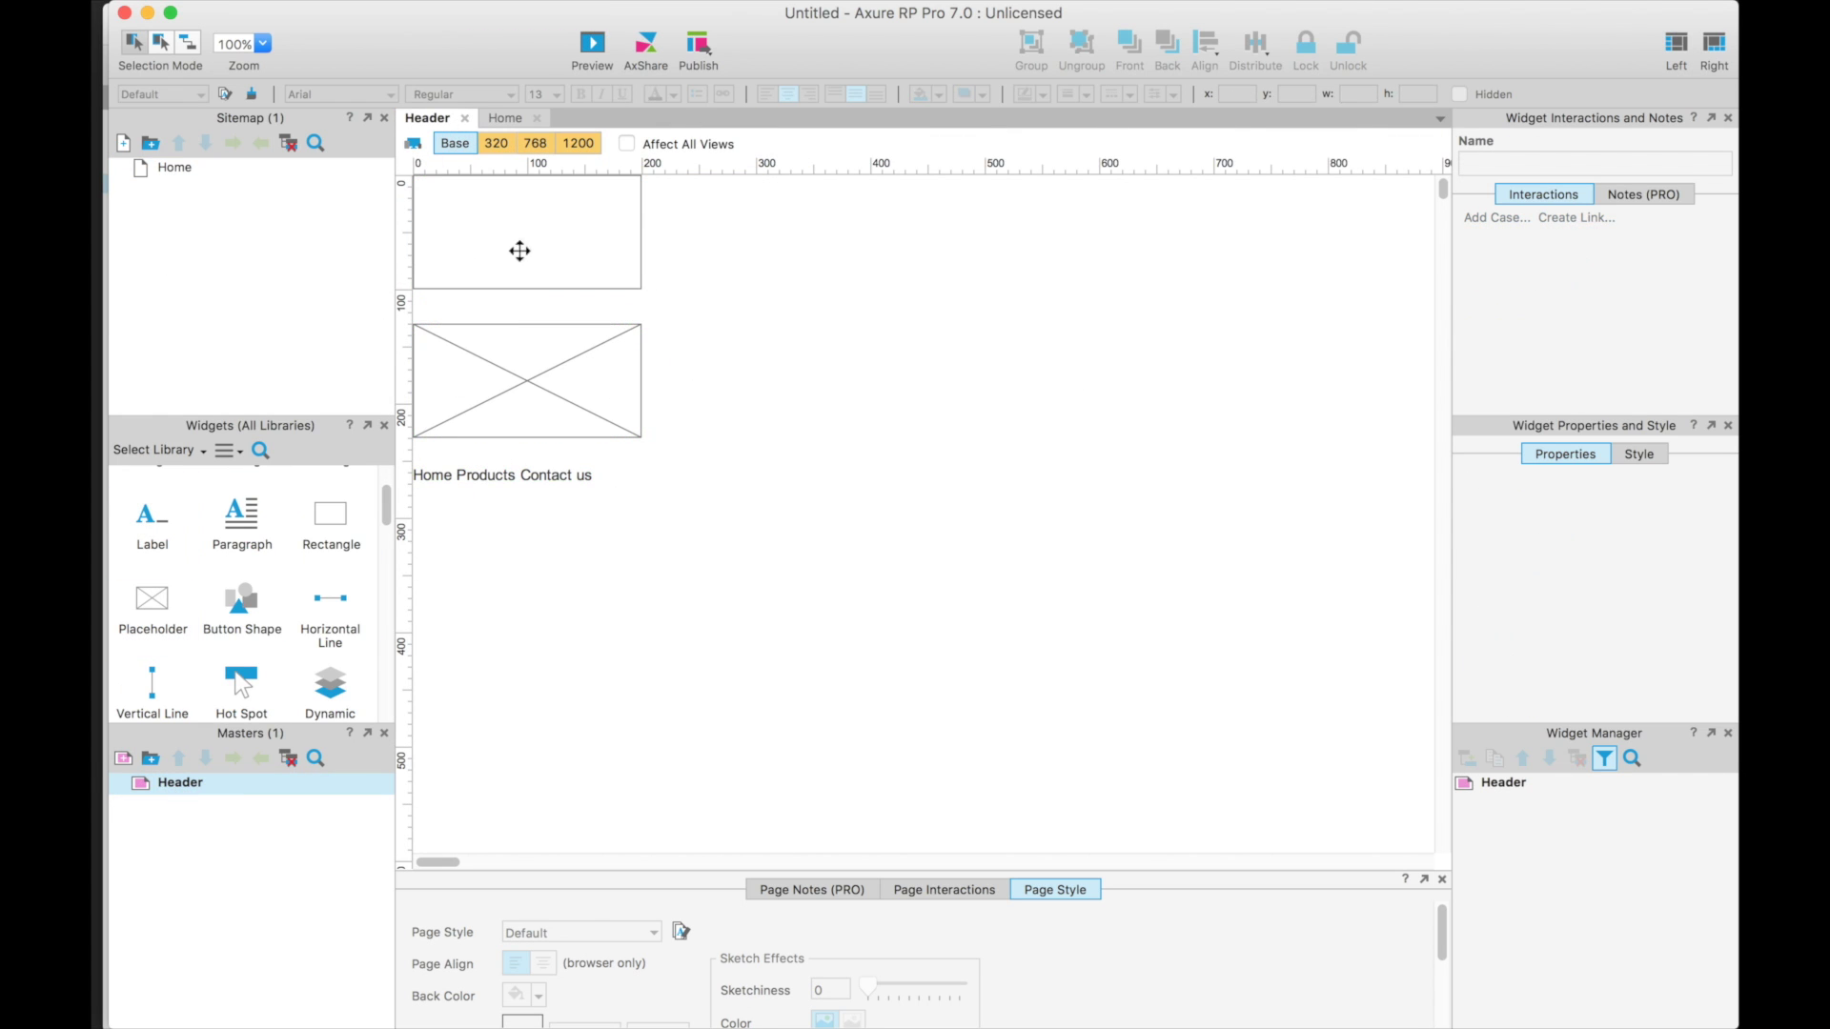
- Go through the masters' adaptive views and place the copied menu text beside the logo placeholder in the Header's 768 view
{"action": "left_click", "coordinate": [535, 143]}
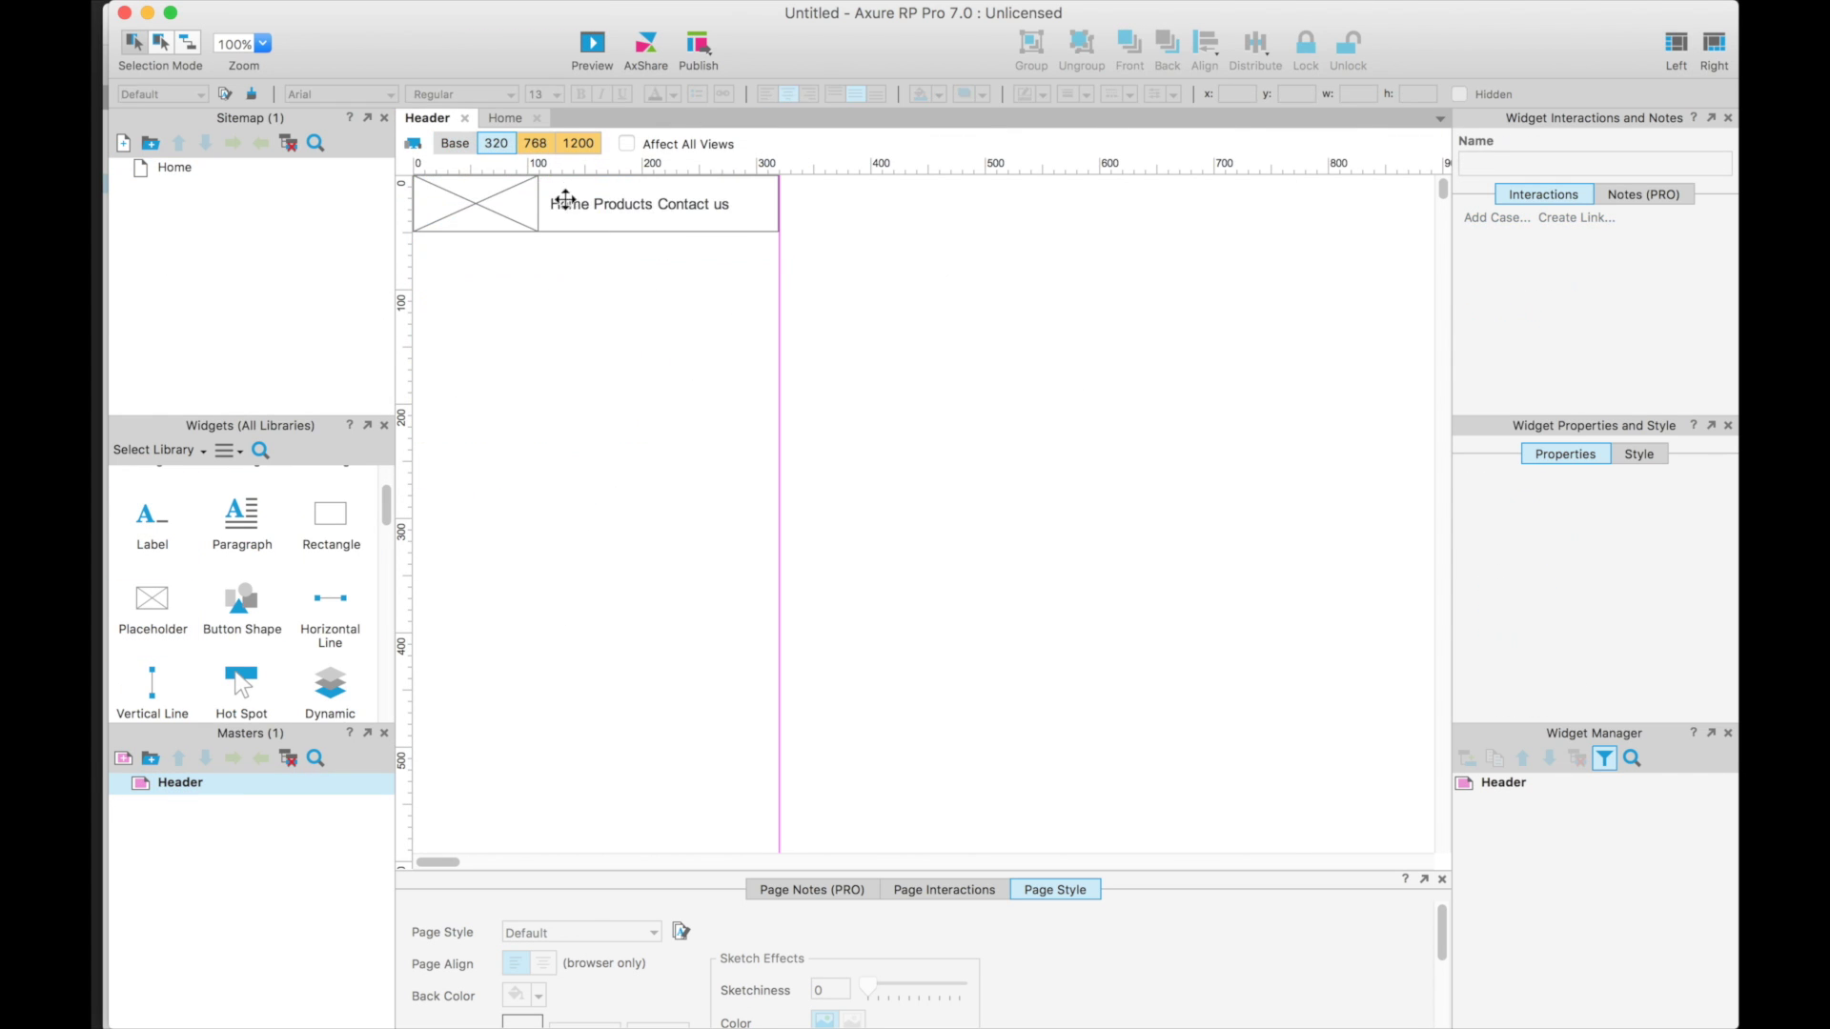
{"action": "left_click", "coordinate": [577, 143]}
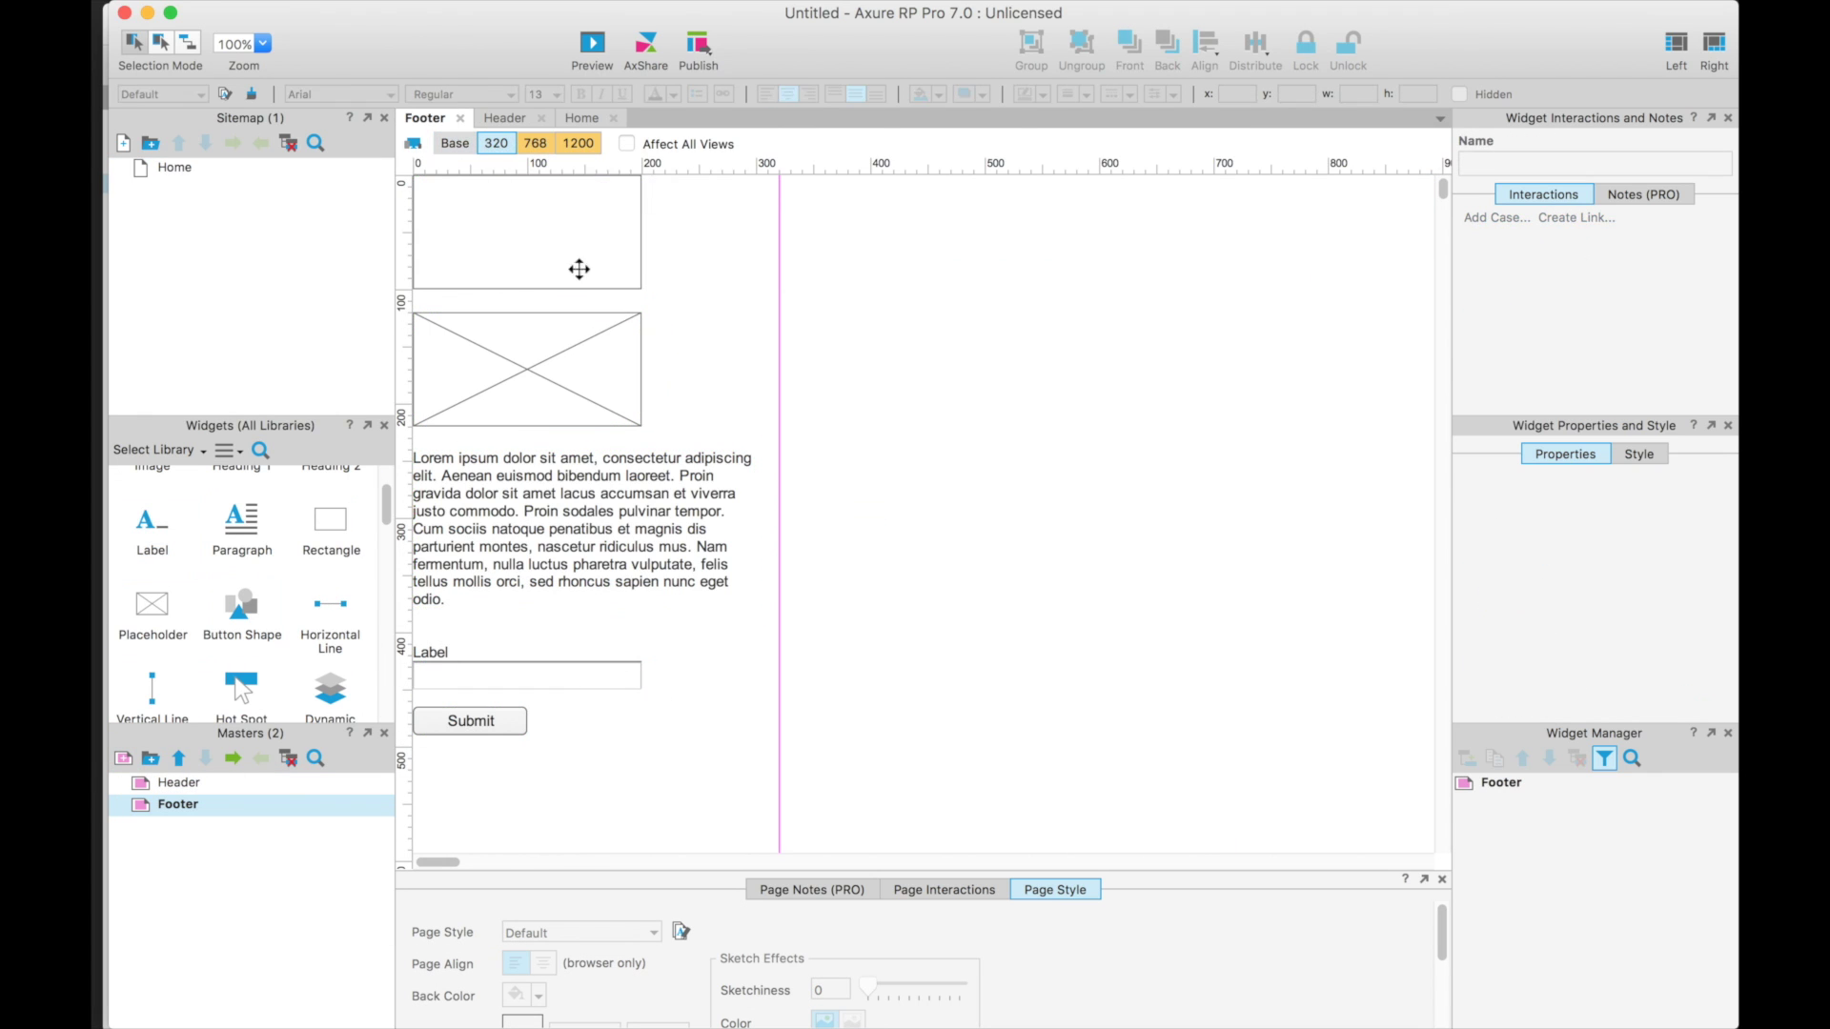
{"action": "left_click", "coordinate": [610, 179]}
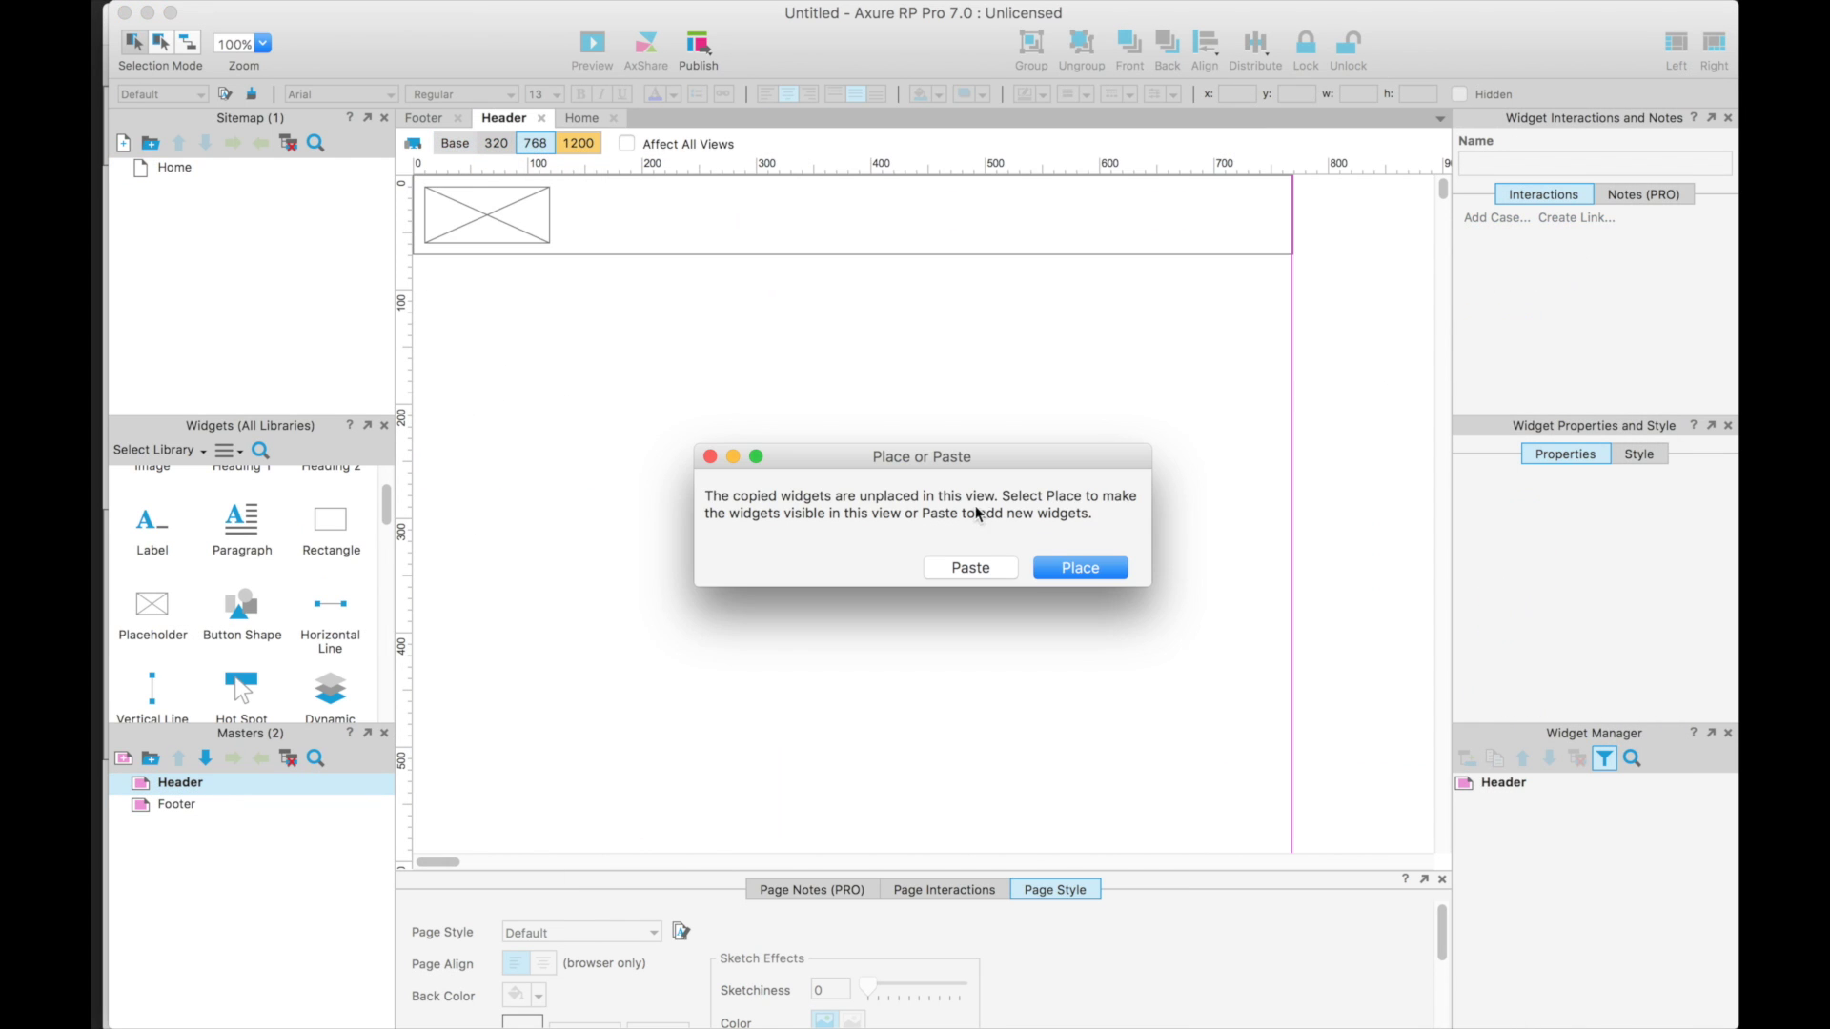
{"action": "left_click", "coordinate": [1048, 563]}
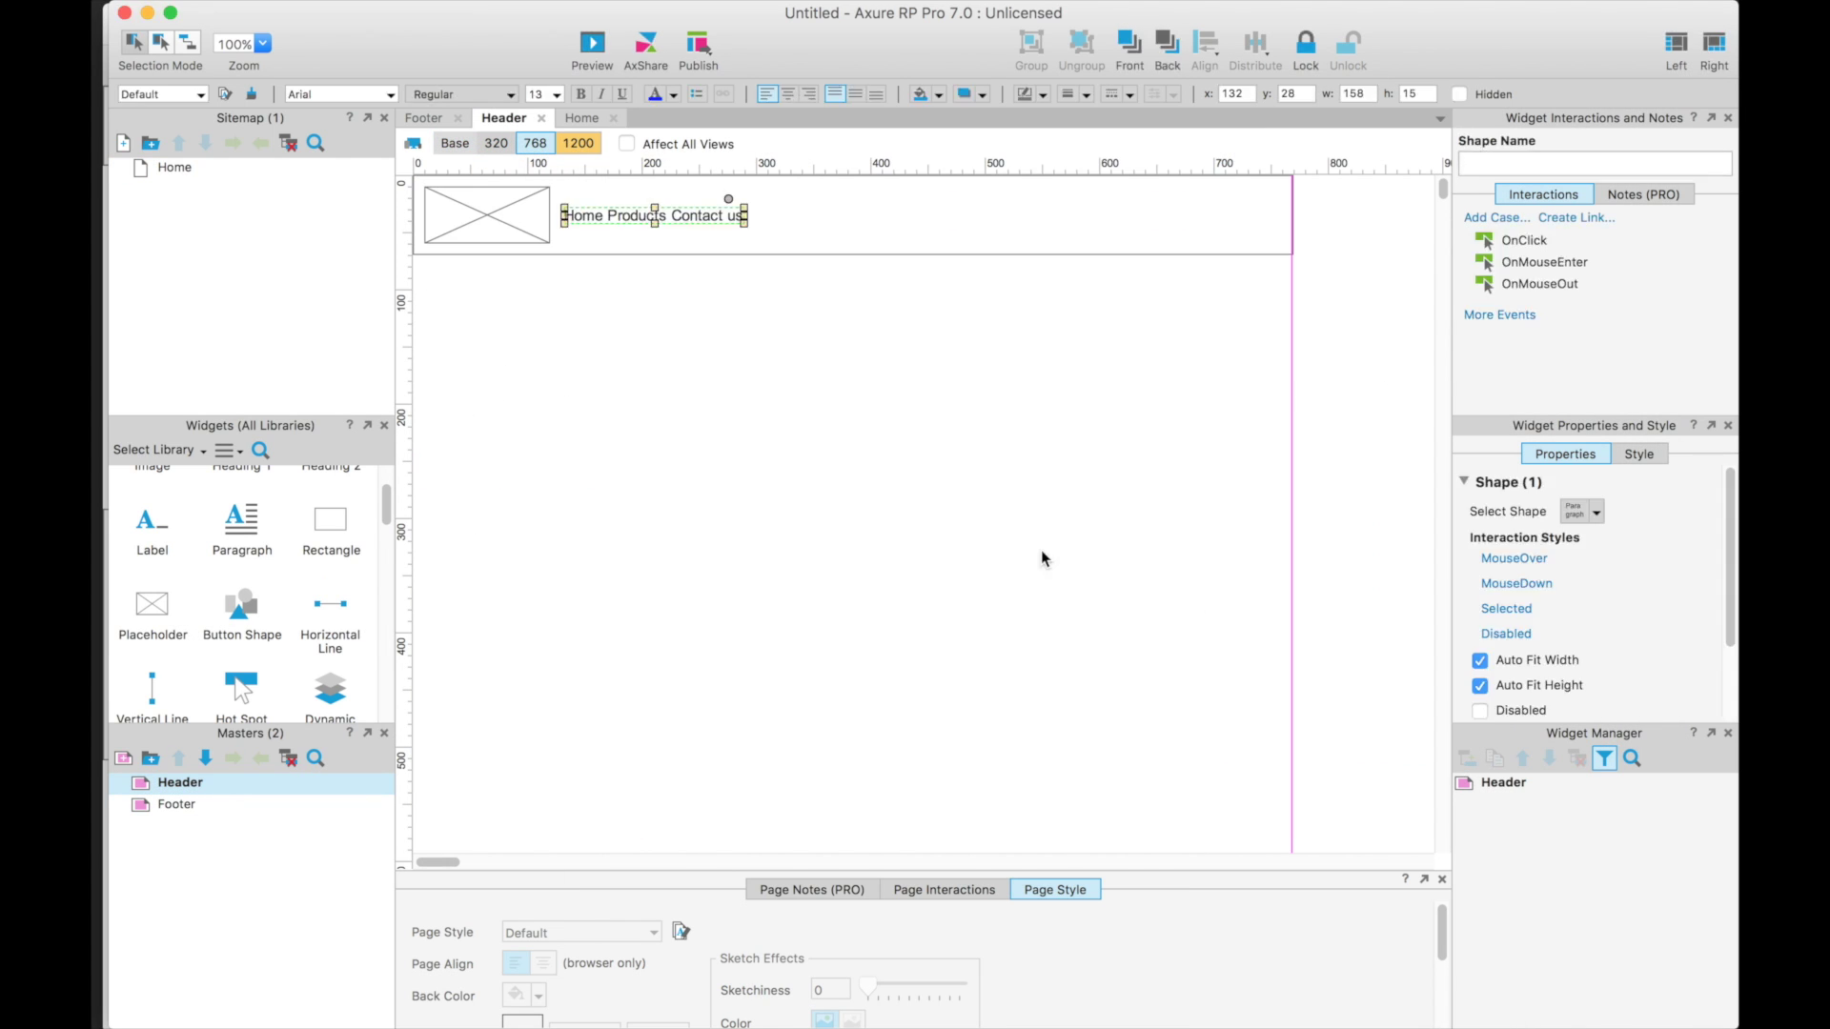